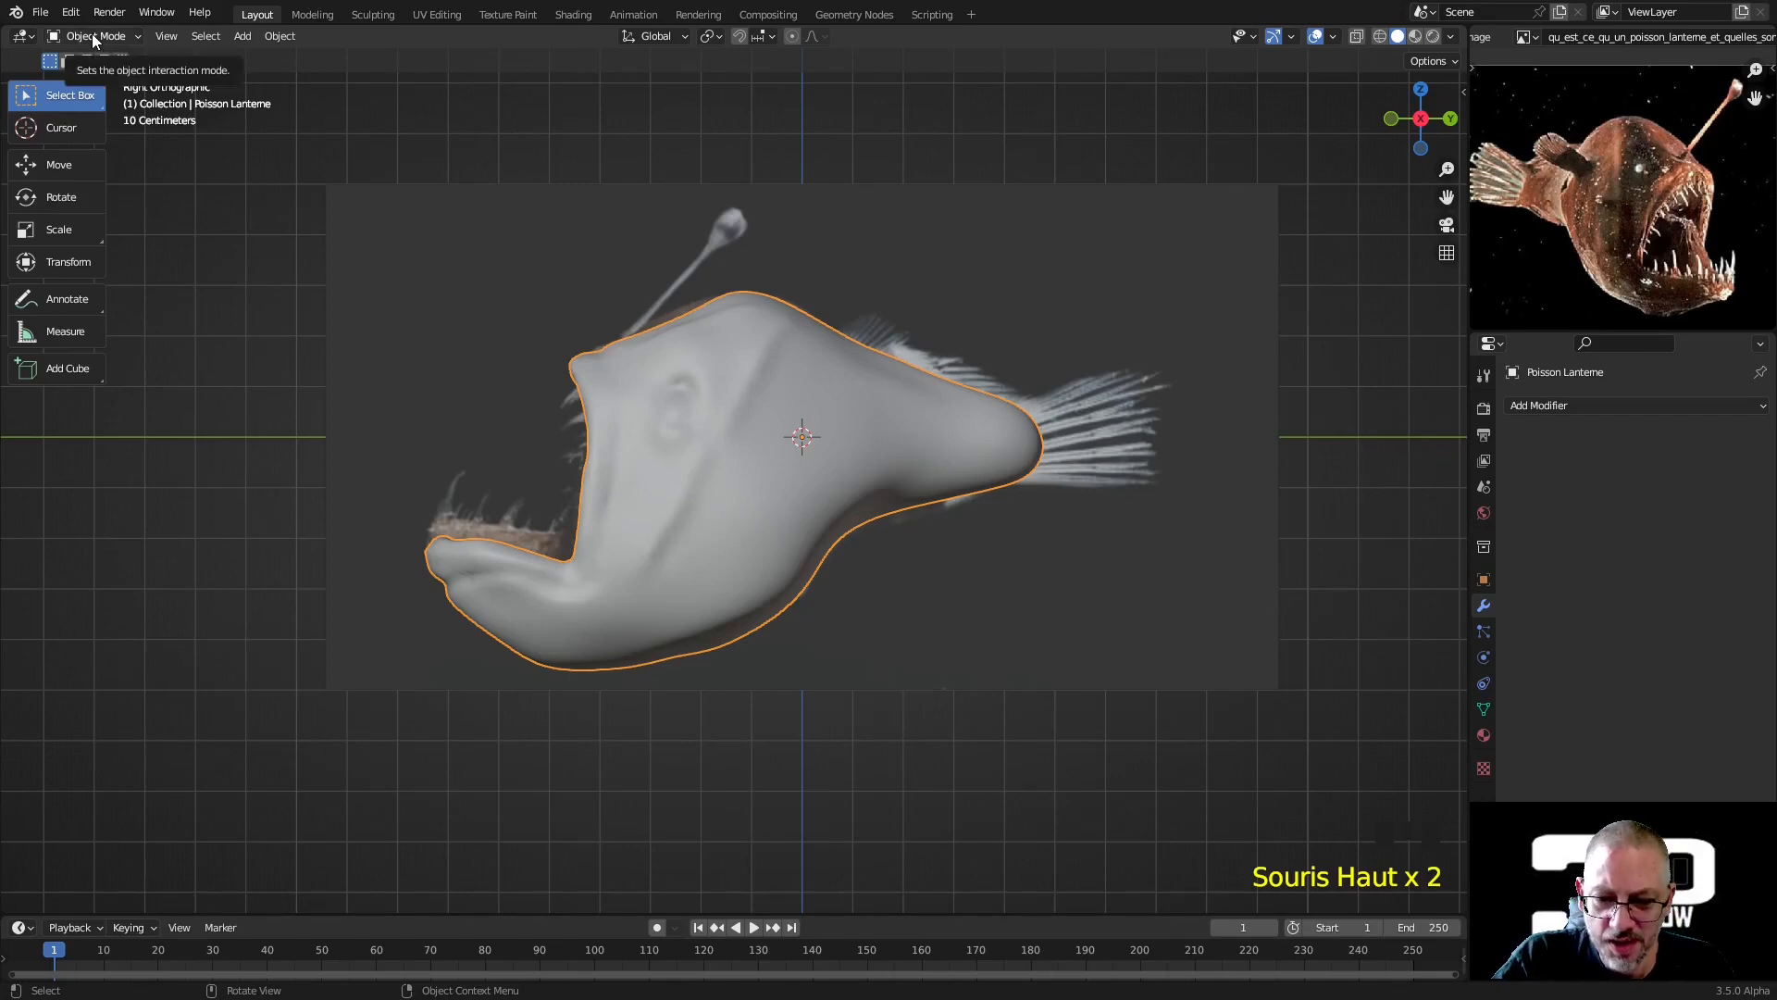
Add a Bezier curve at the world origin
left_click(242, 41)
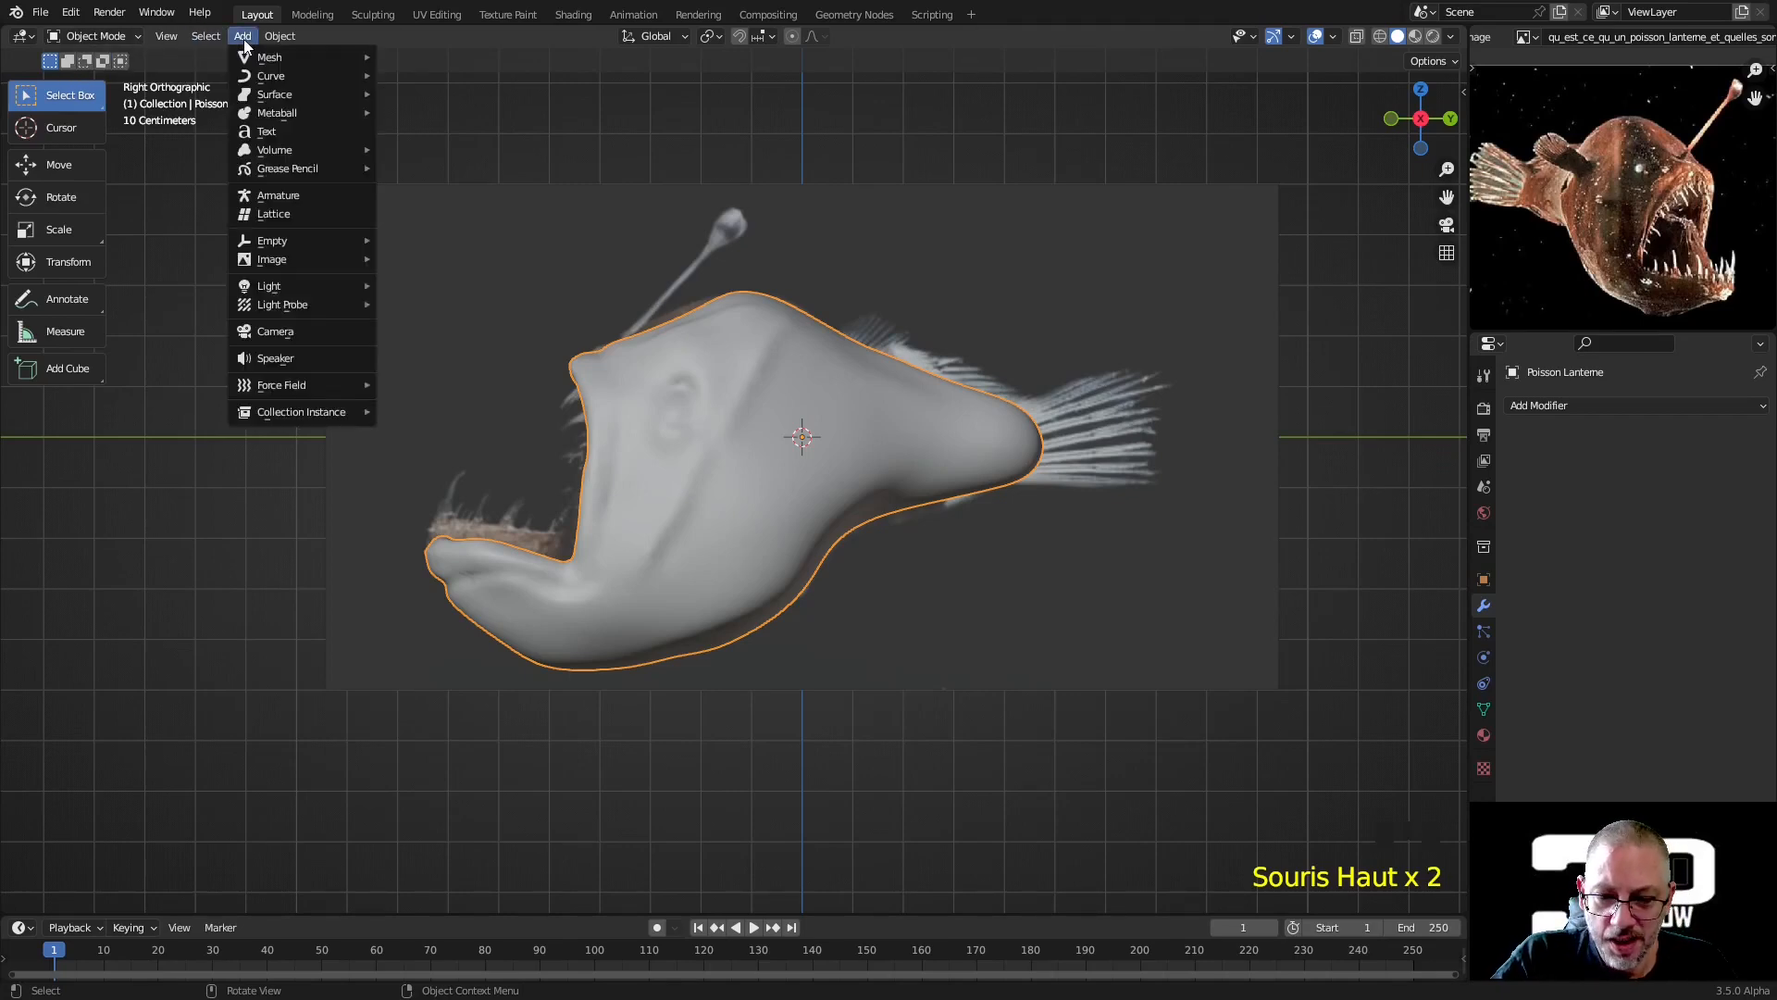
mouse_move(265, 75)
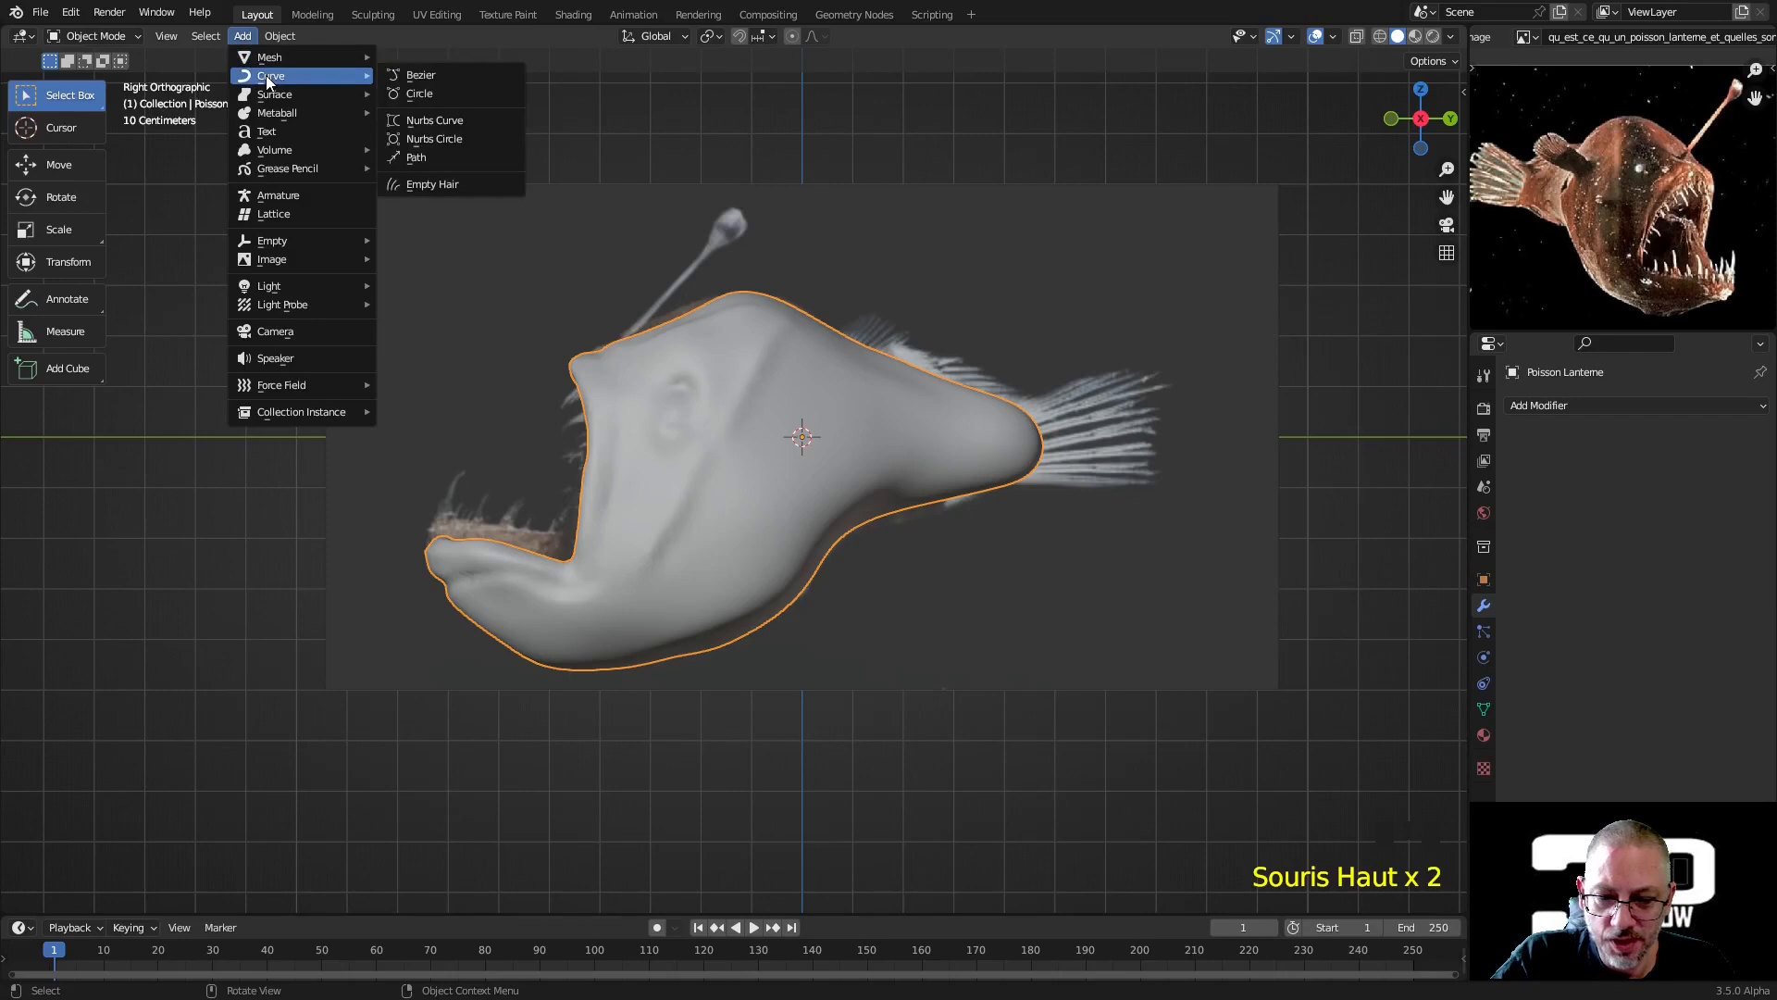
left_click(431, 78)
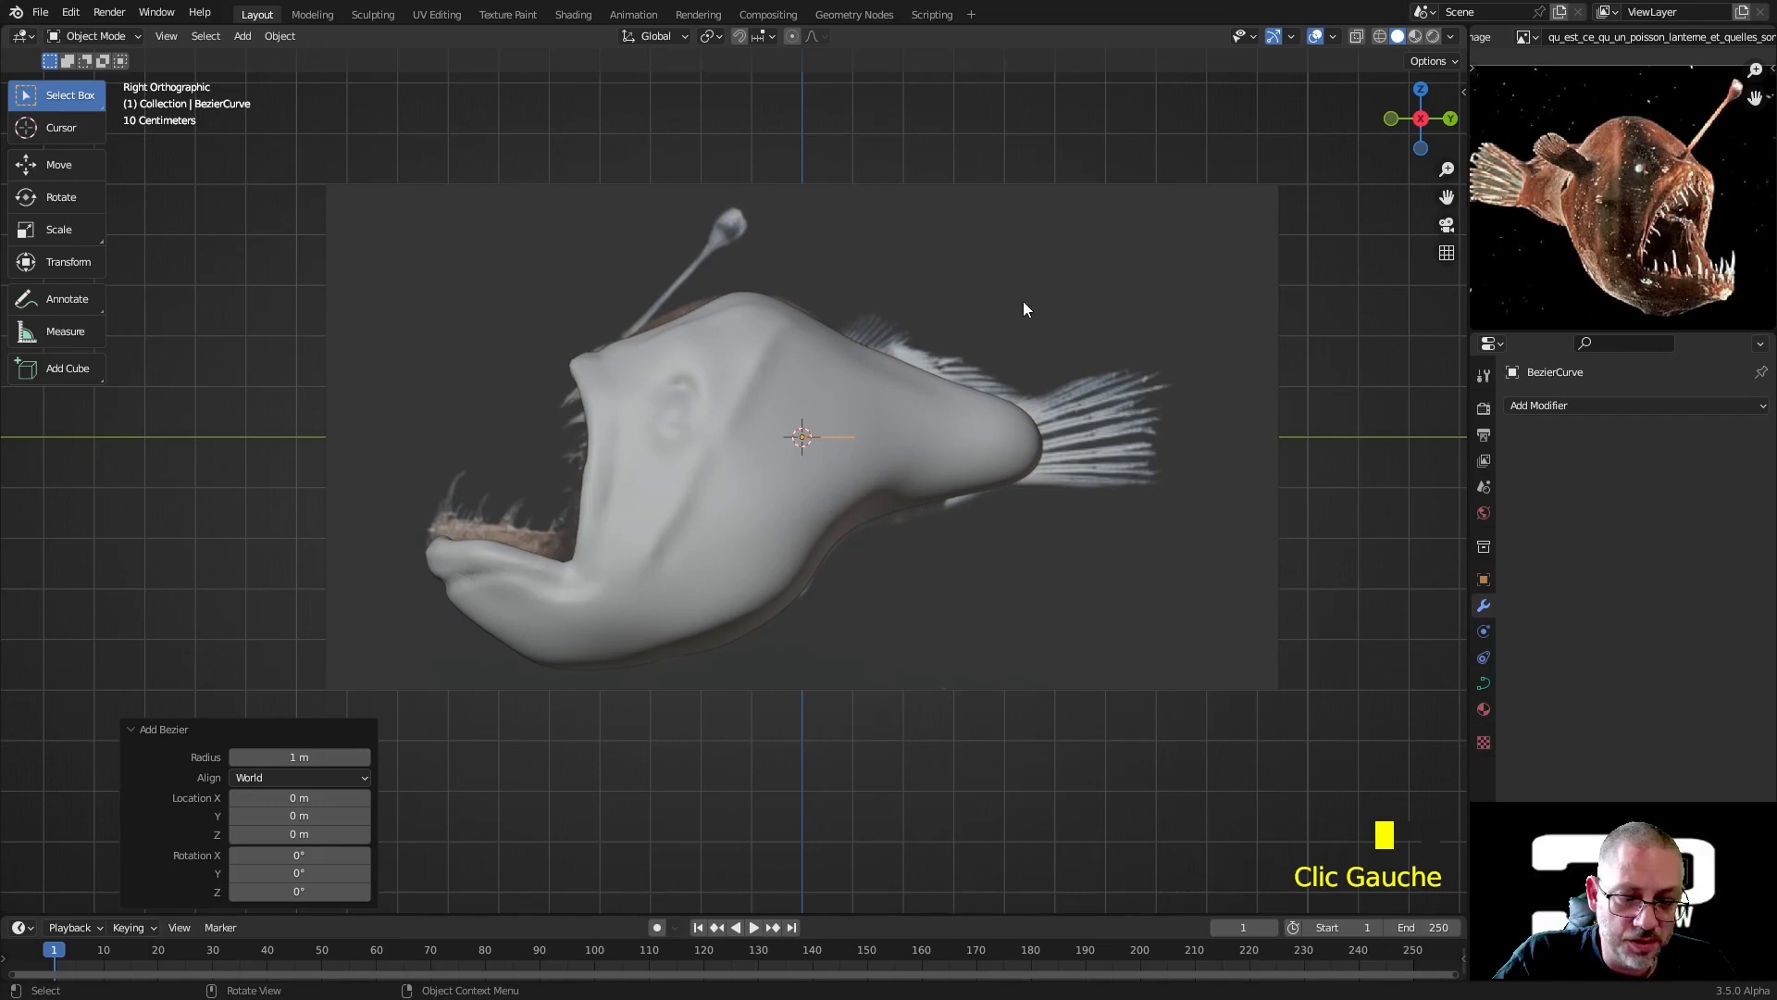
middle_click_drag(914, 423, 905, 620)
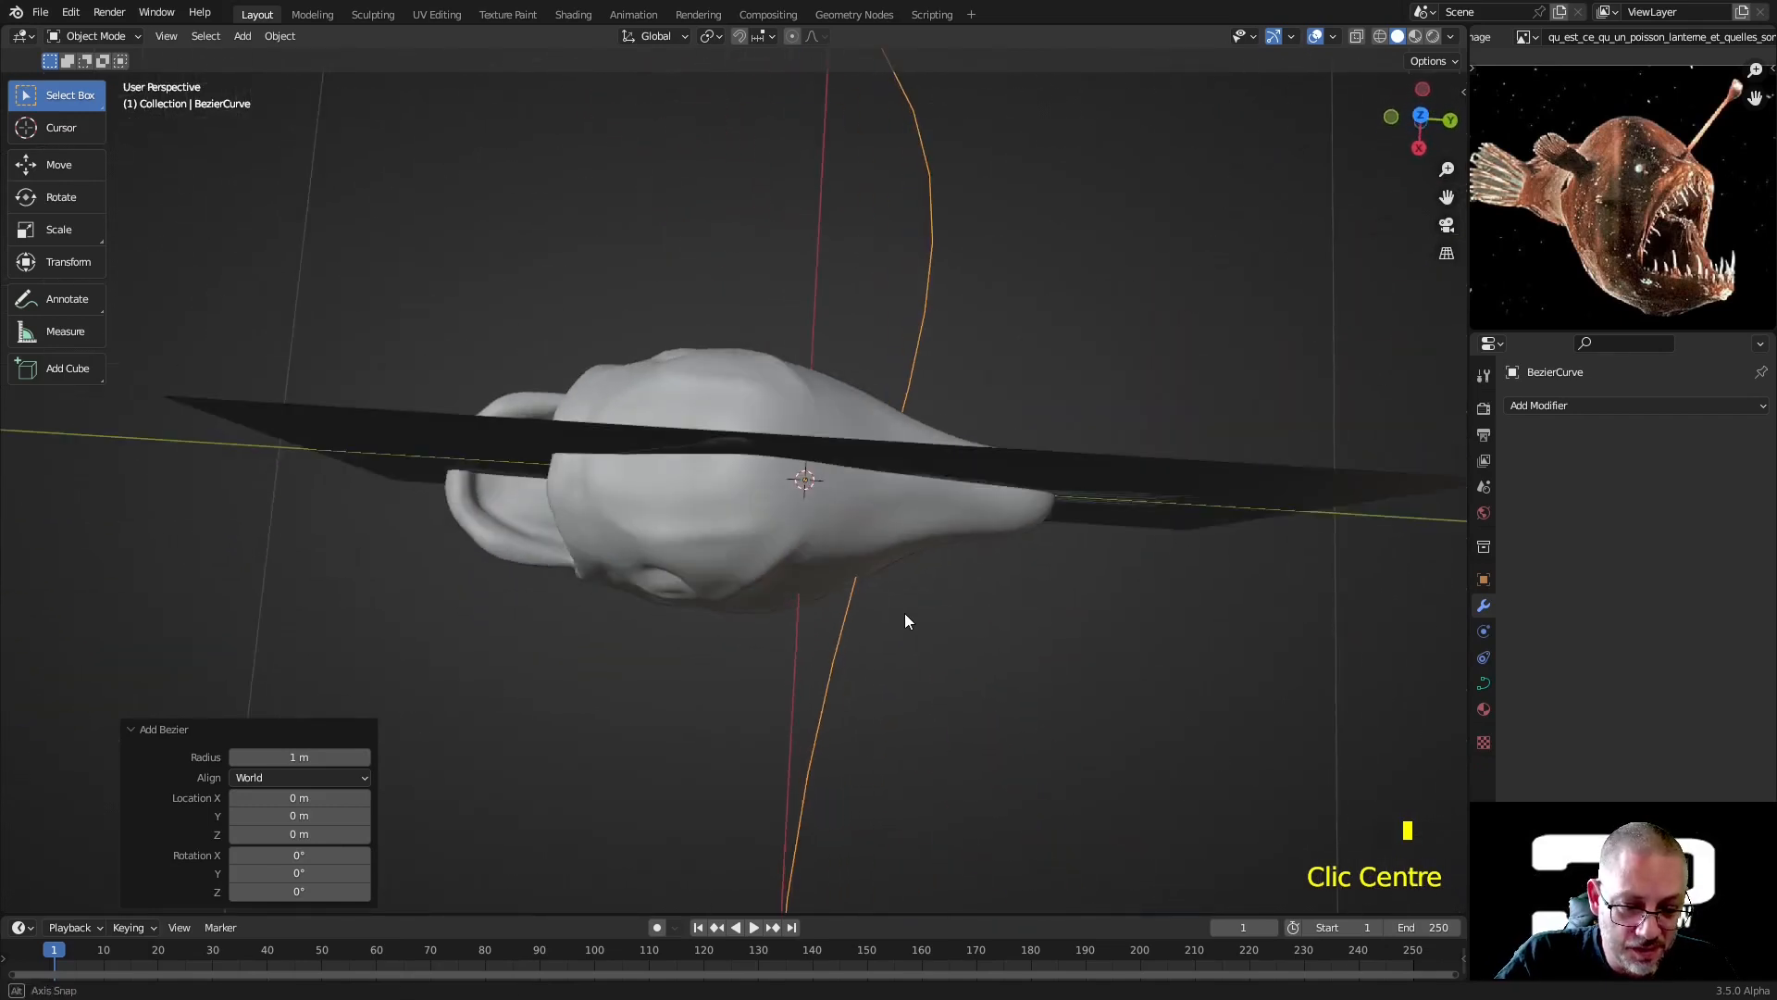
scroll(902, 598, "down", 5)
scroll(903, 598, "up", 4)
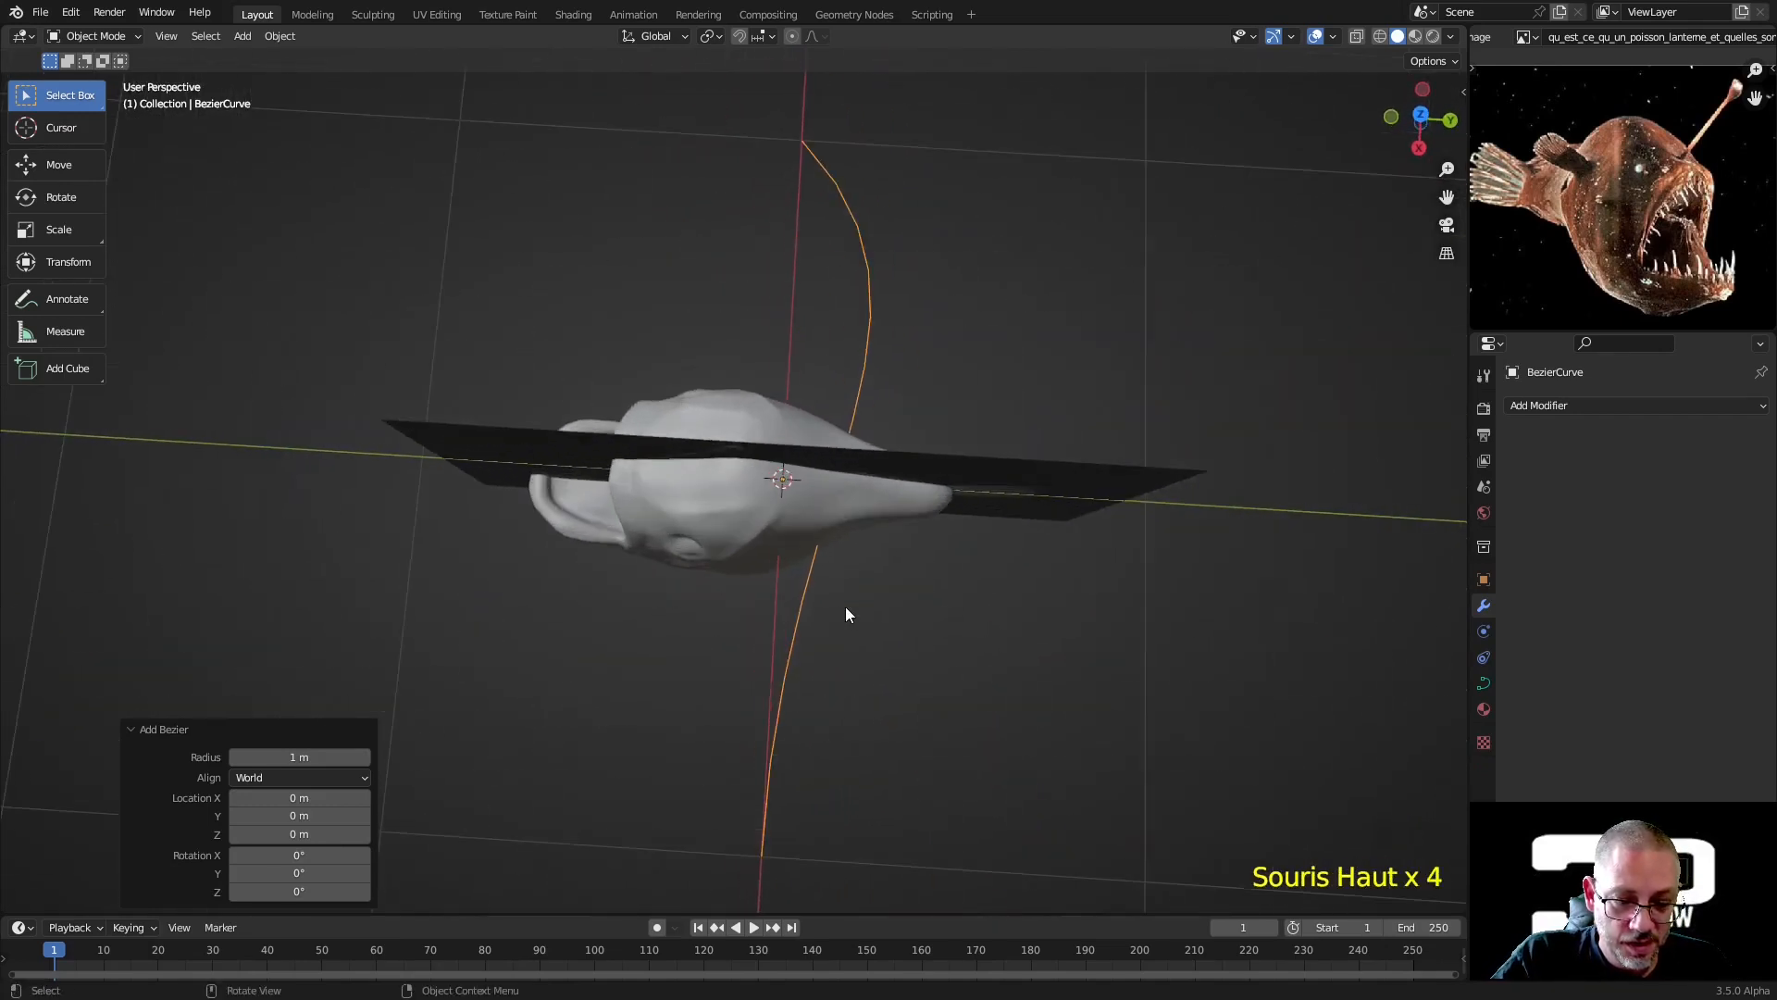
Delete all default control points of the Bezier curve and activate the Draw tool in the right side view
key("Tab")
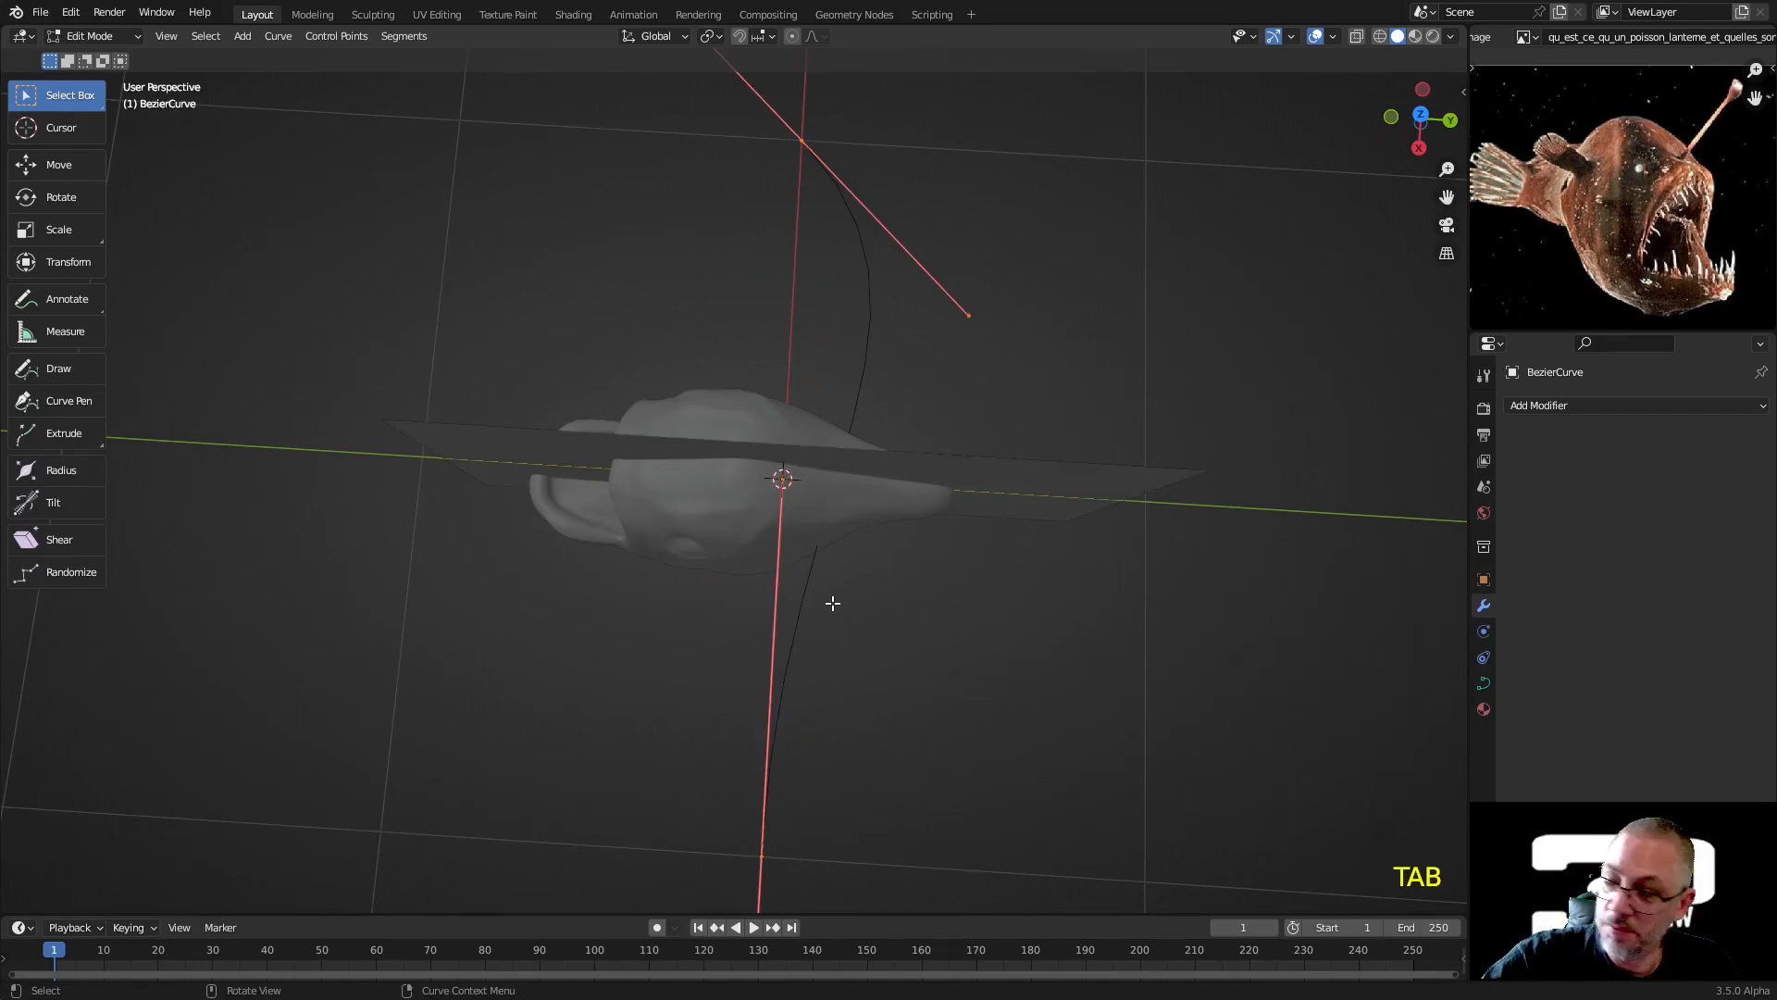
key("x")
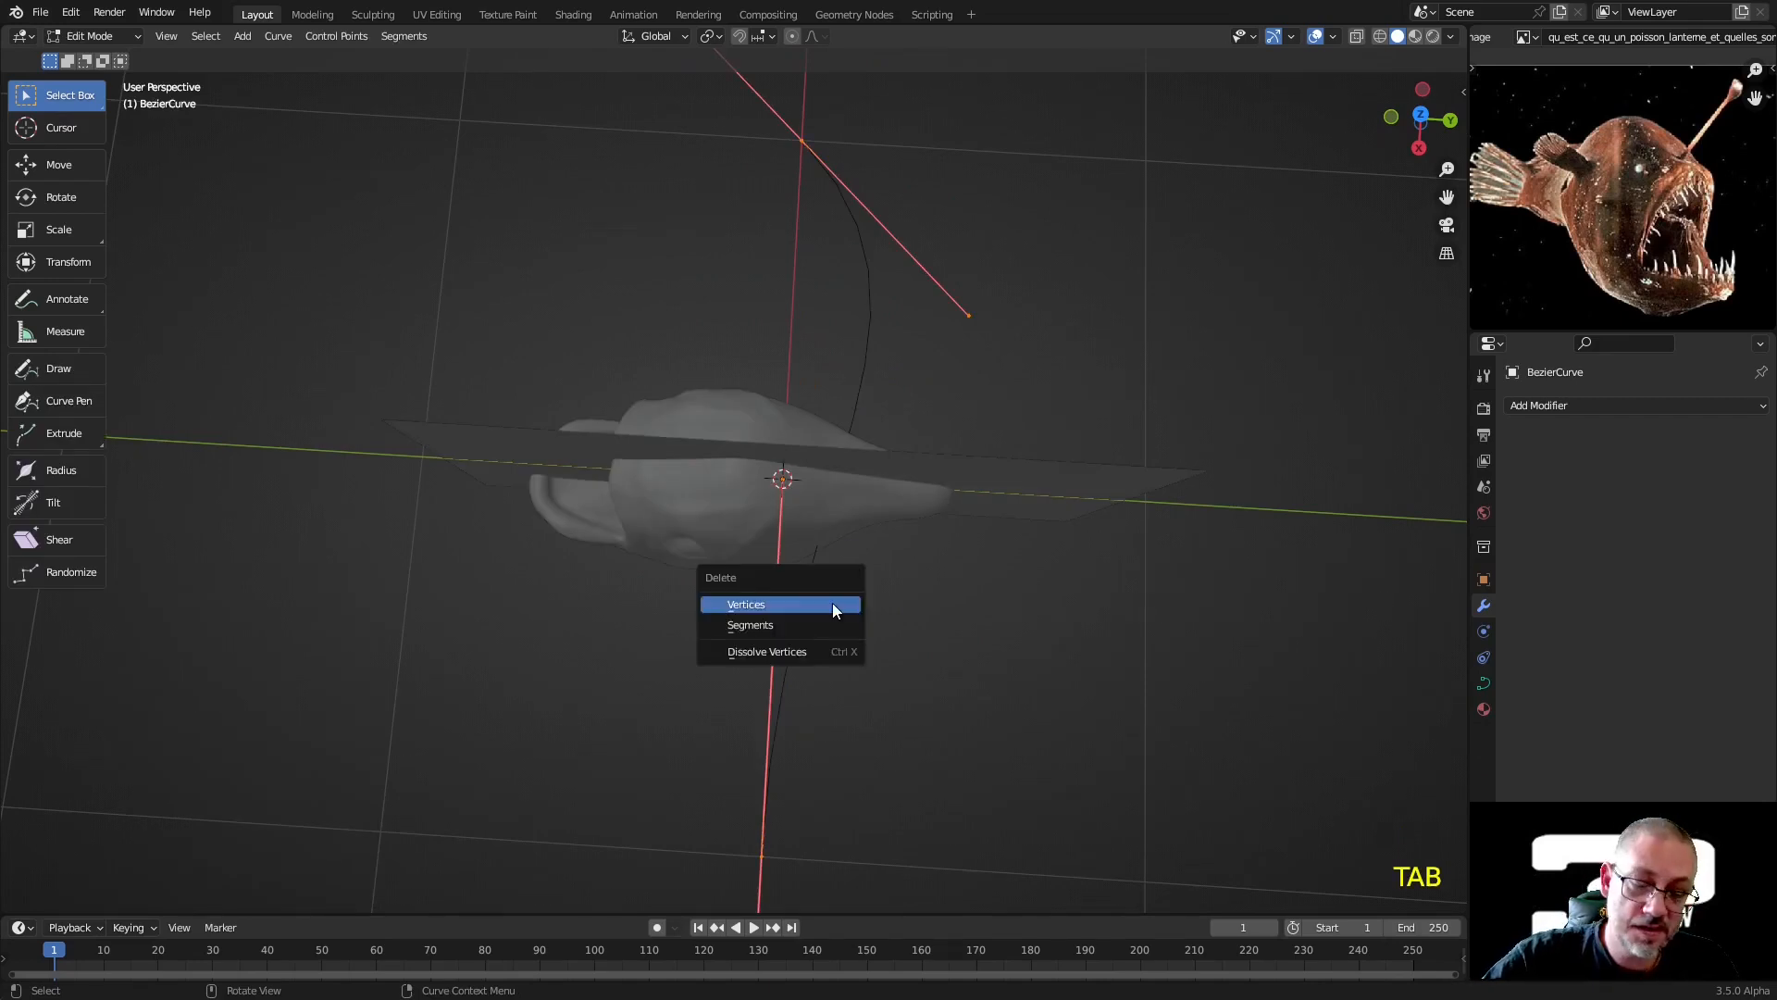
left_click(831, 602)
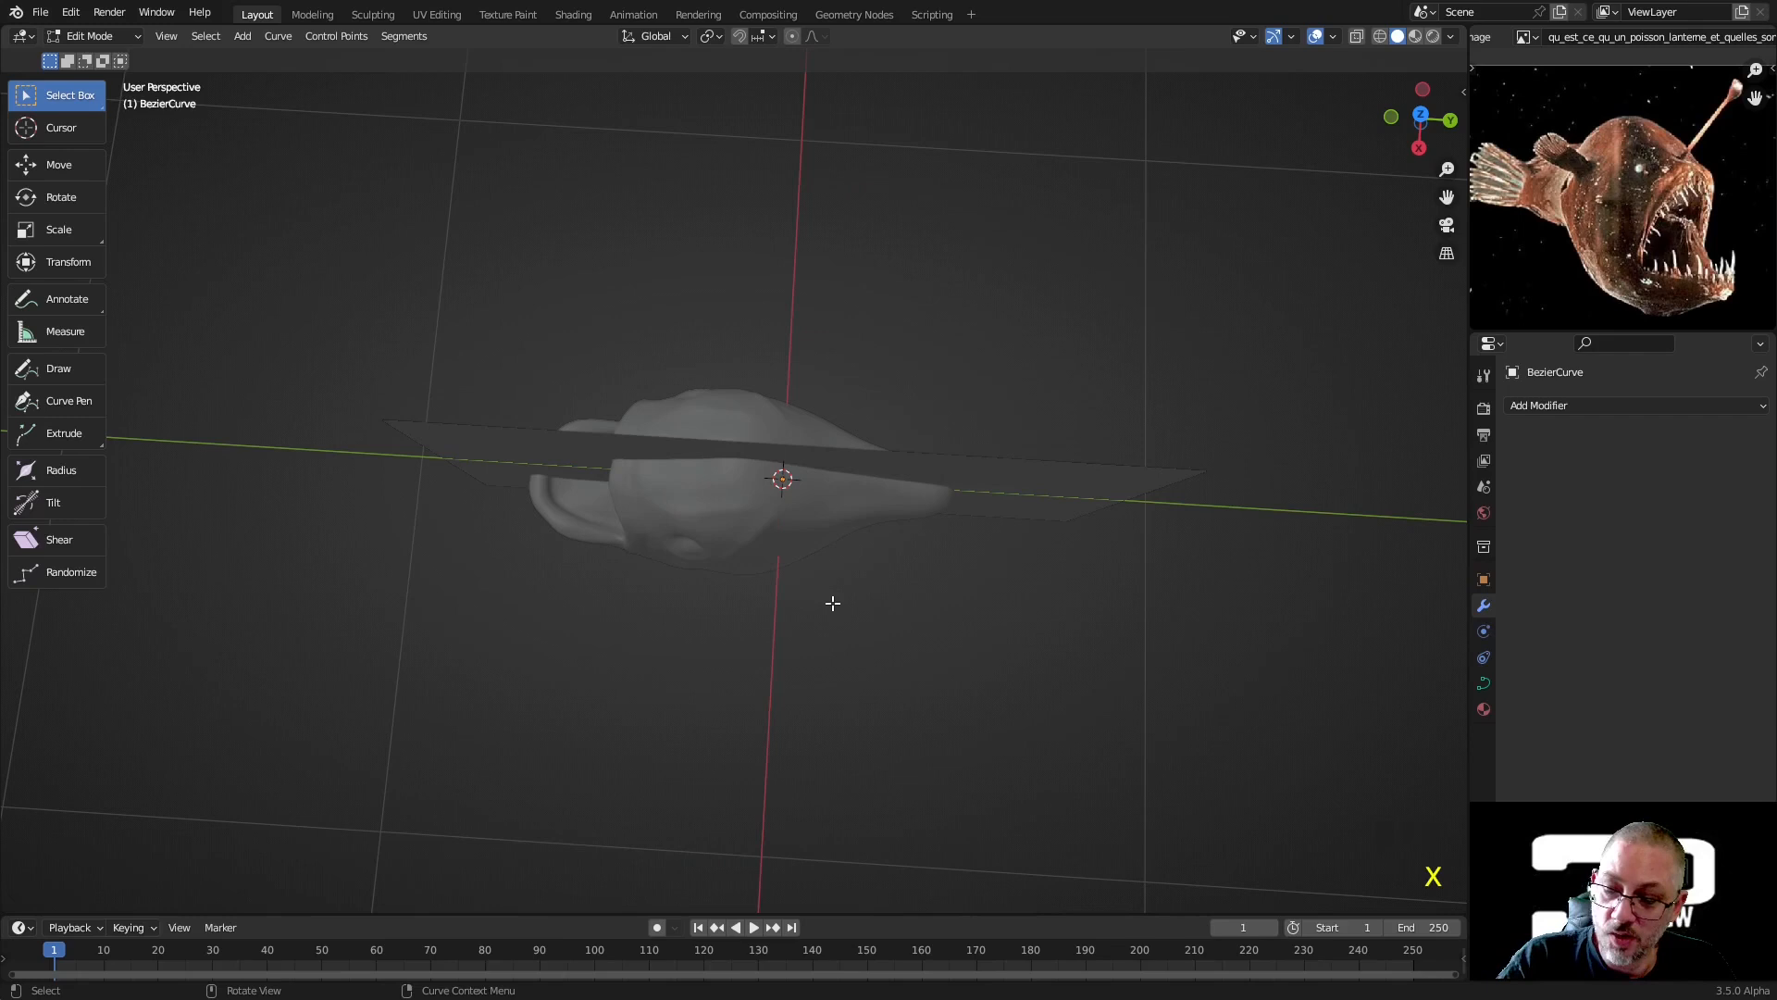
key("KP_3")
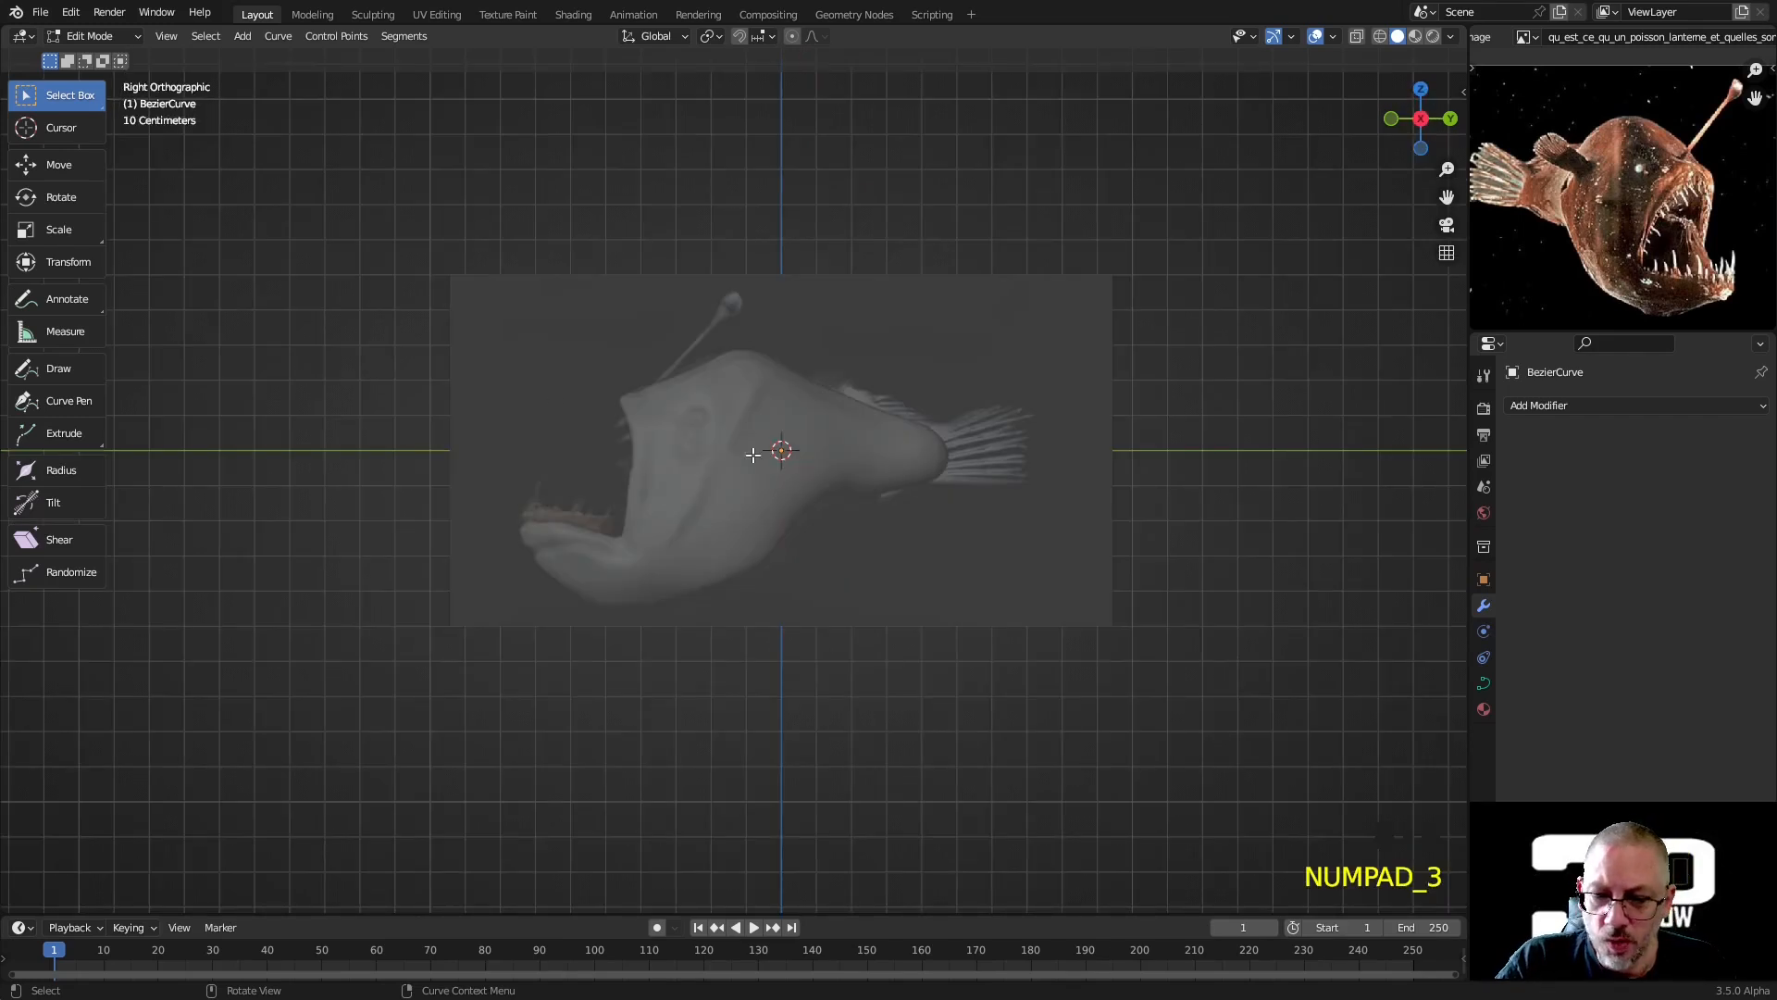
left_click(50, 370)
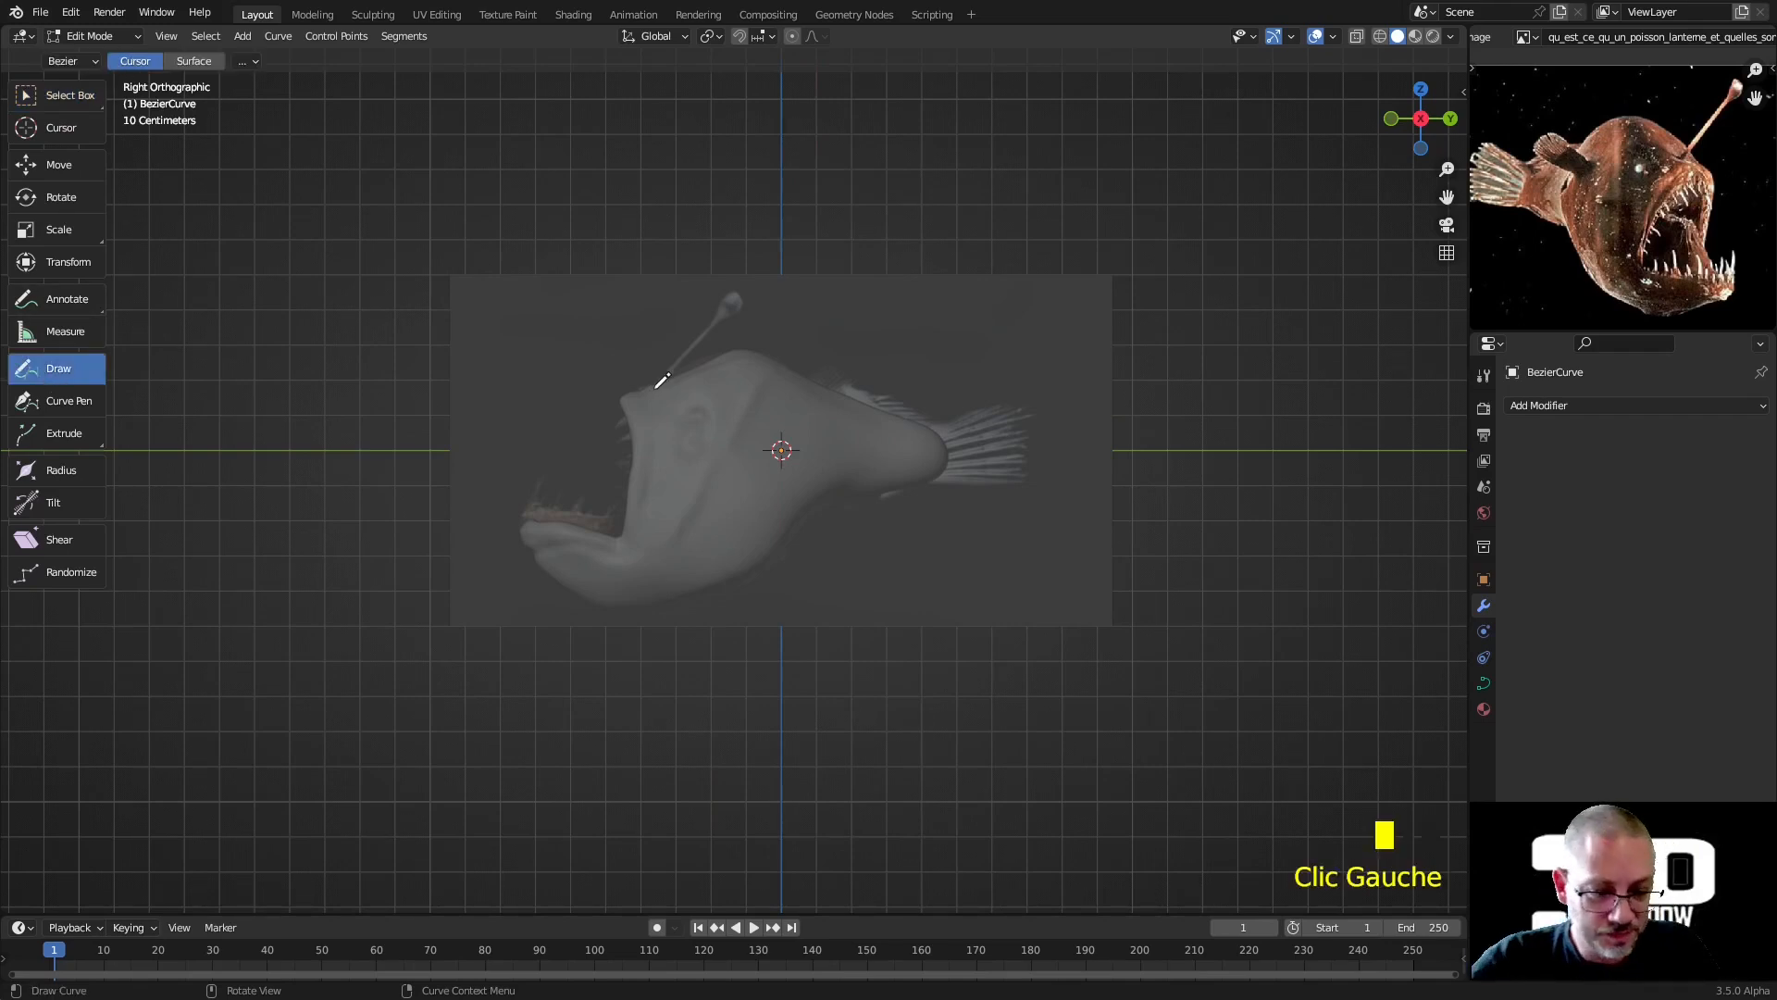
Draw six freehand curves over the tail fin rays of the reference image
mouse_move(937, 432)
left_mouse_down()
mouse_move(971, 401)
mouse_move(1024, 415)
left_mouse_up()
mouse_move(938, 452)
left_mouse_down()
mouse_move(1028, 434)
mouse_move(1037, 479)
mouse_move(1018, 474)
left_mouse_up()
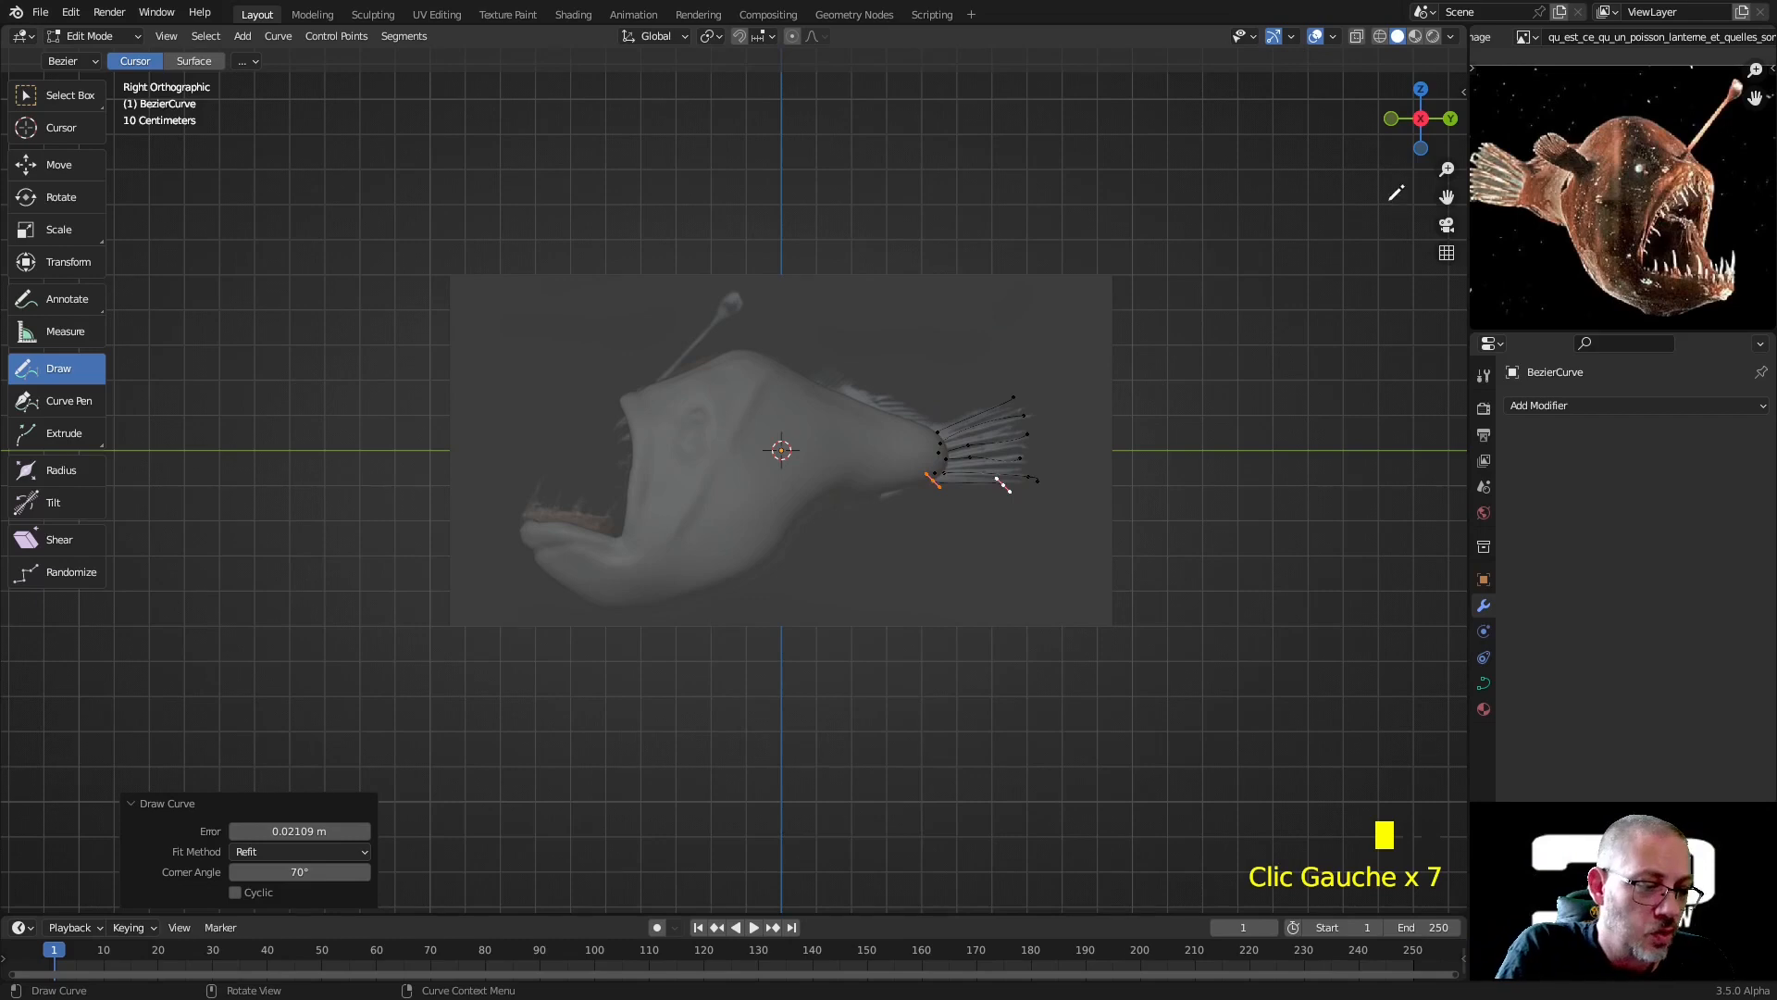
Give the curve a round bevel with a depth of 0.02 m
left_click(1483, 683)
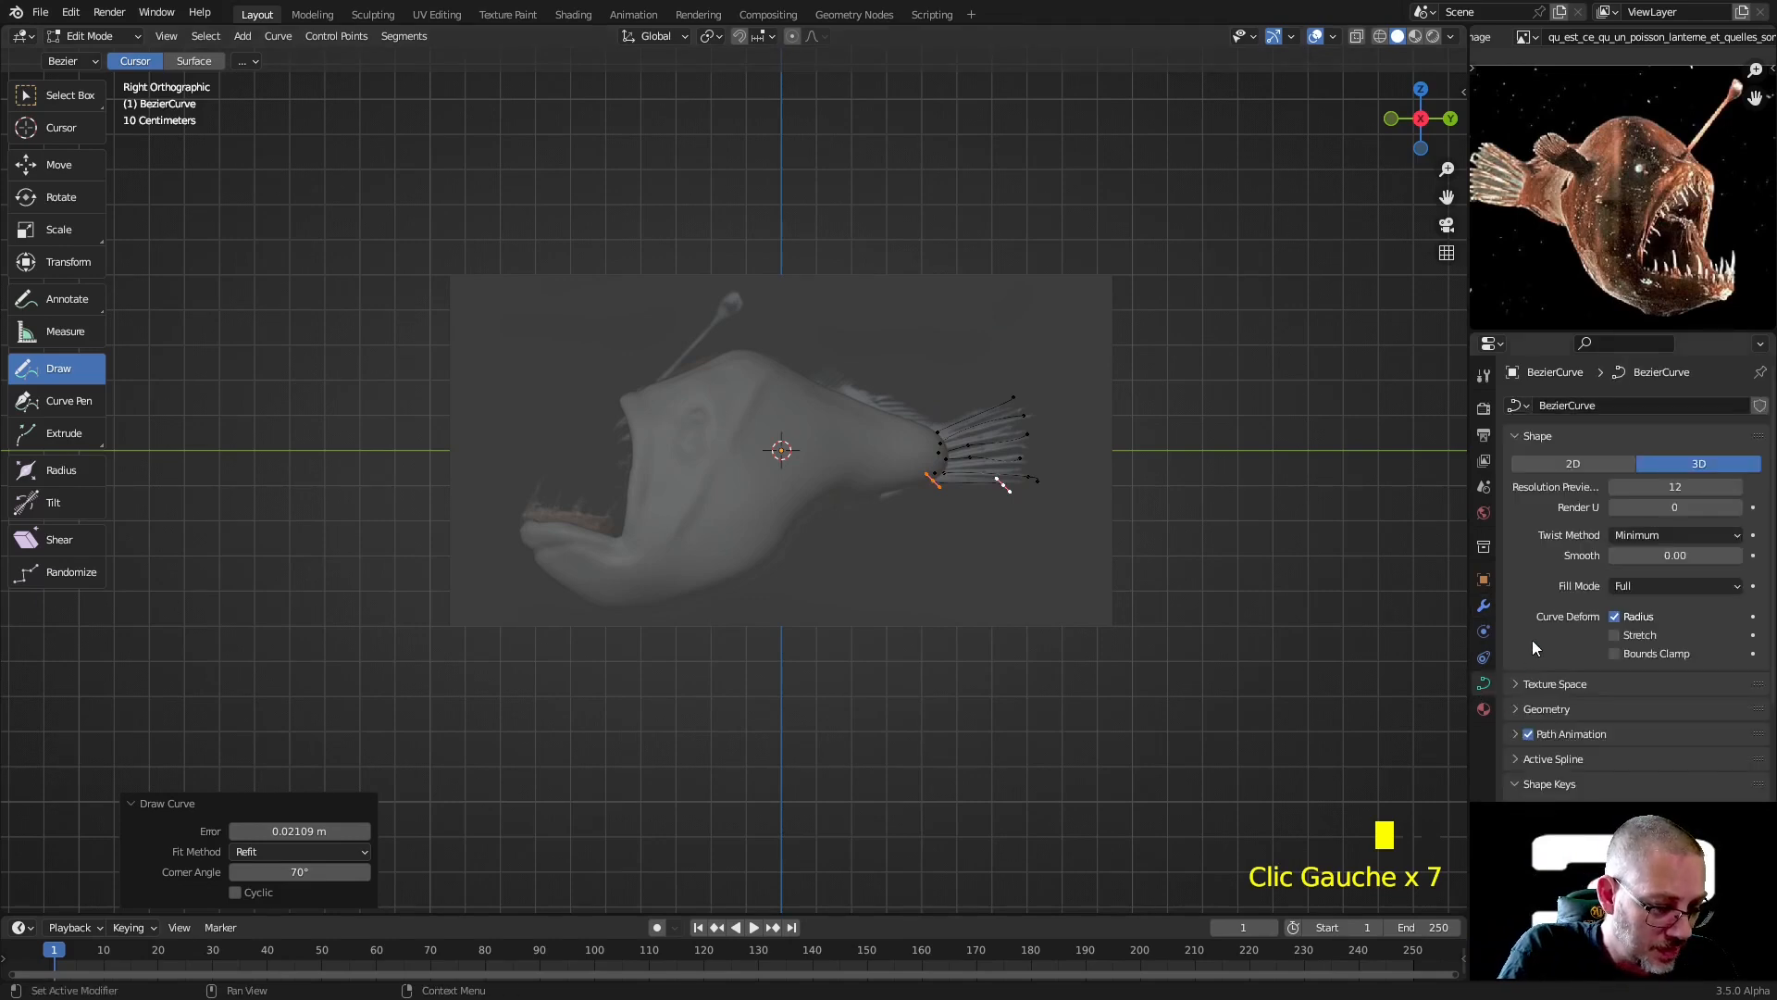
scroll(1537, 625, "down", 2)
left_click(1538, 637)
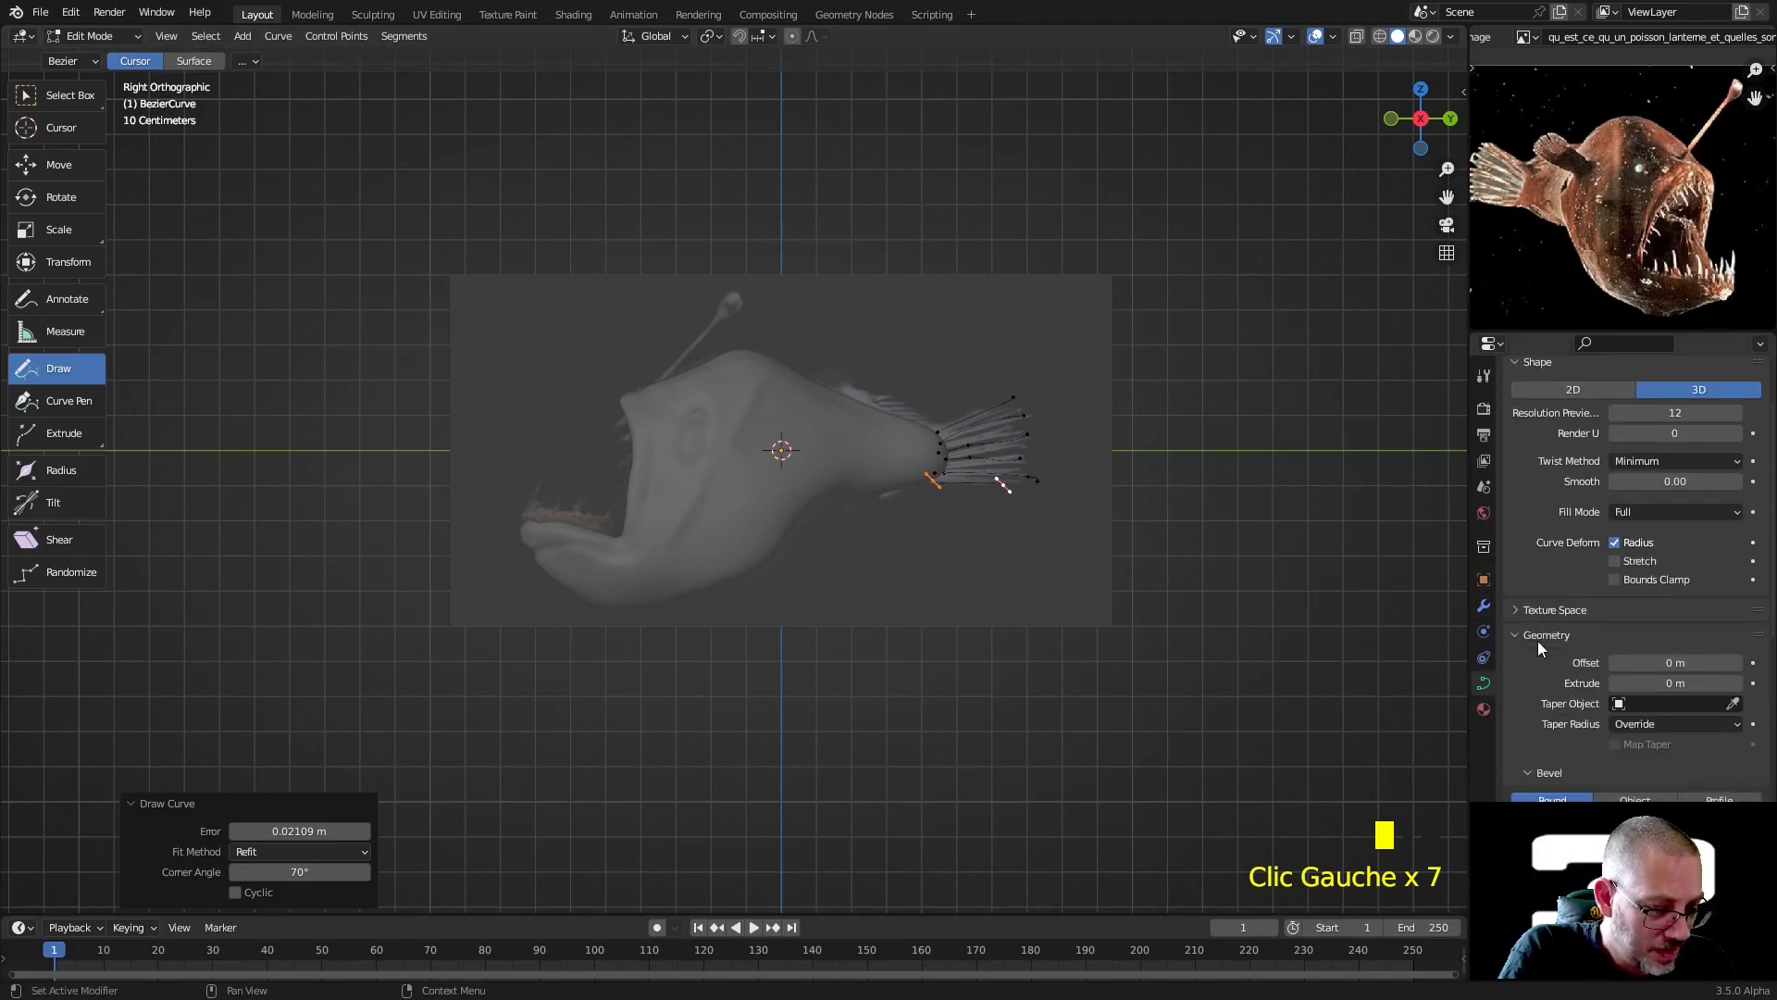
scroll(1539, 648, "down", 1)
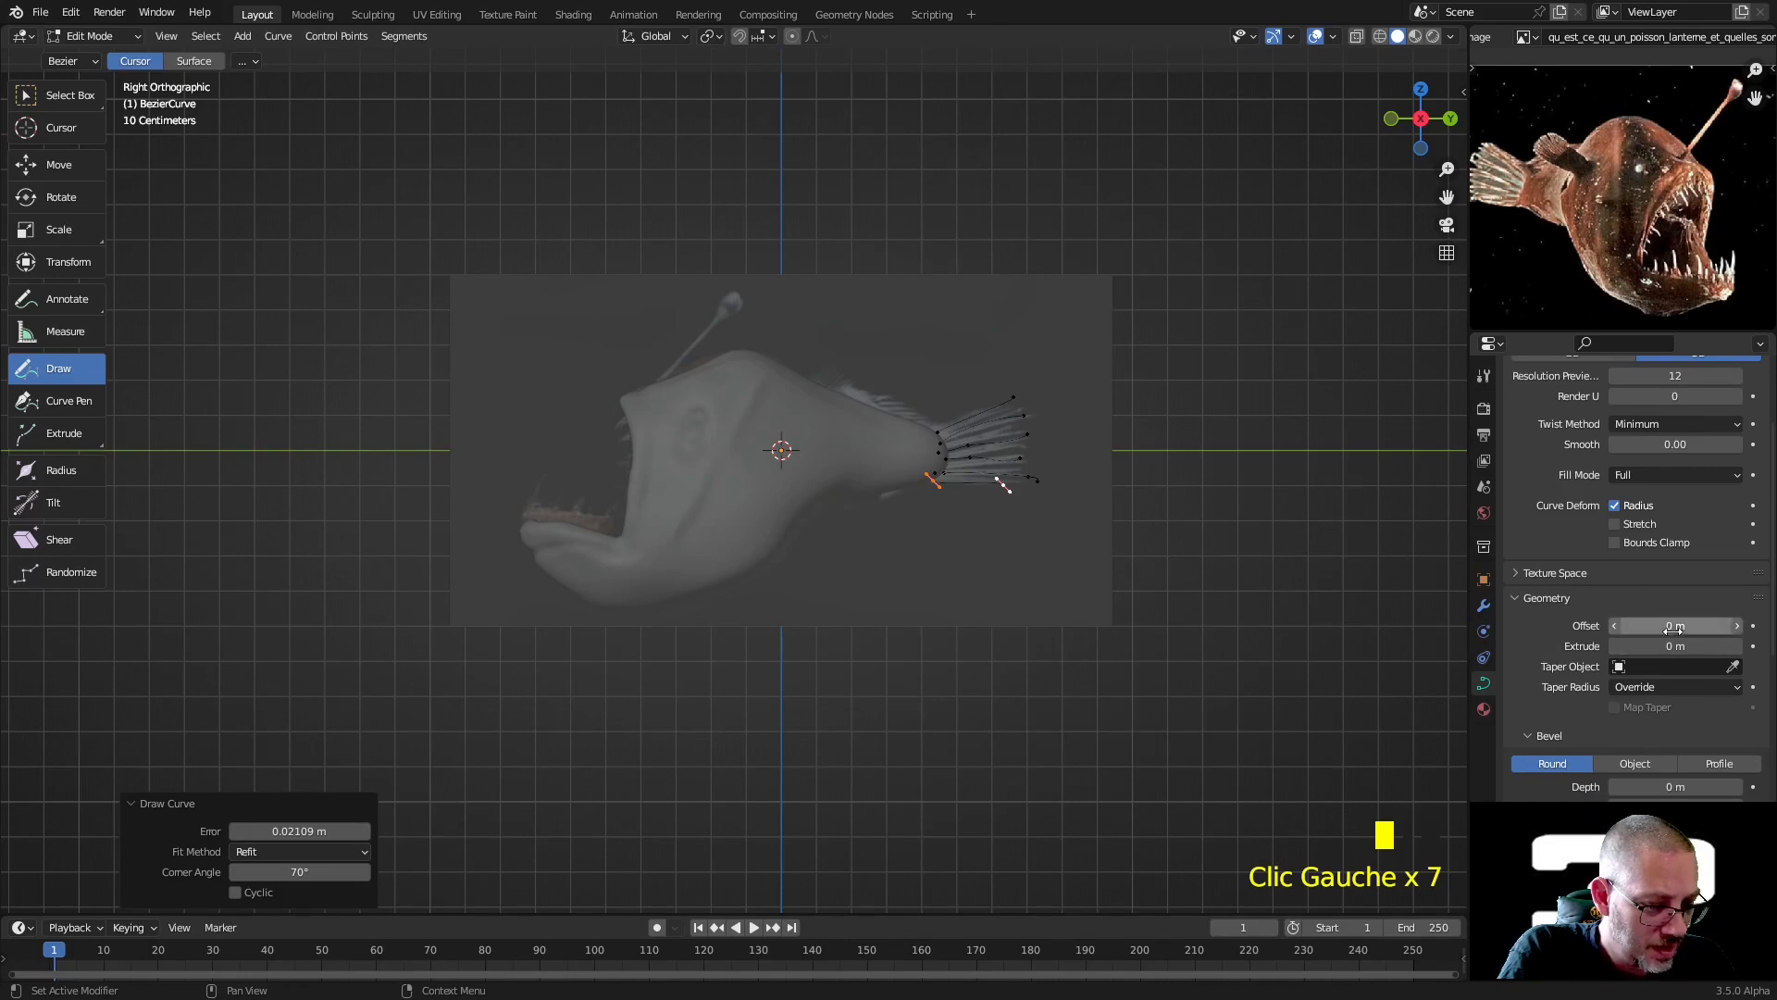
scroll(1666, 652, "down", 2)
left_click_drag(1673, 714, 1685, 714)
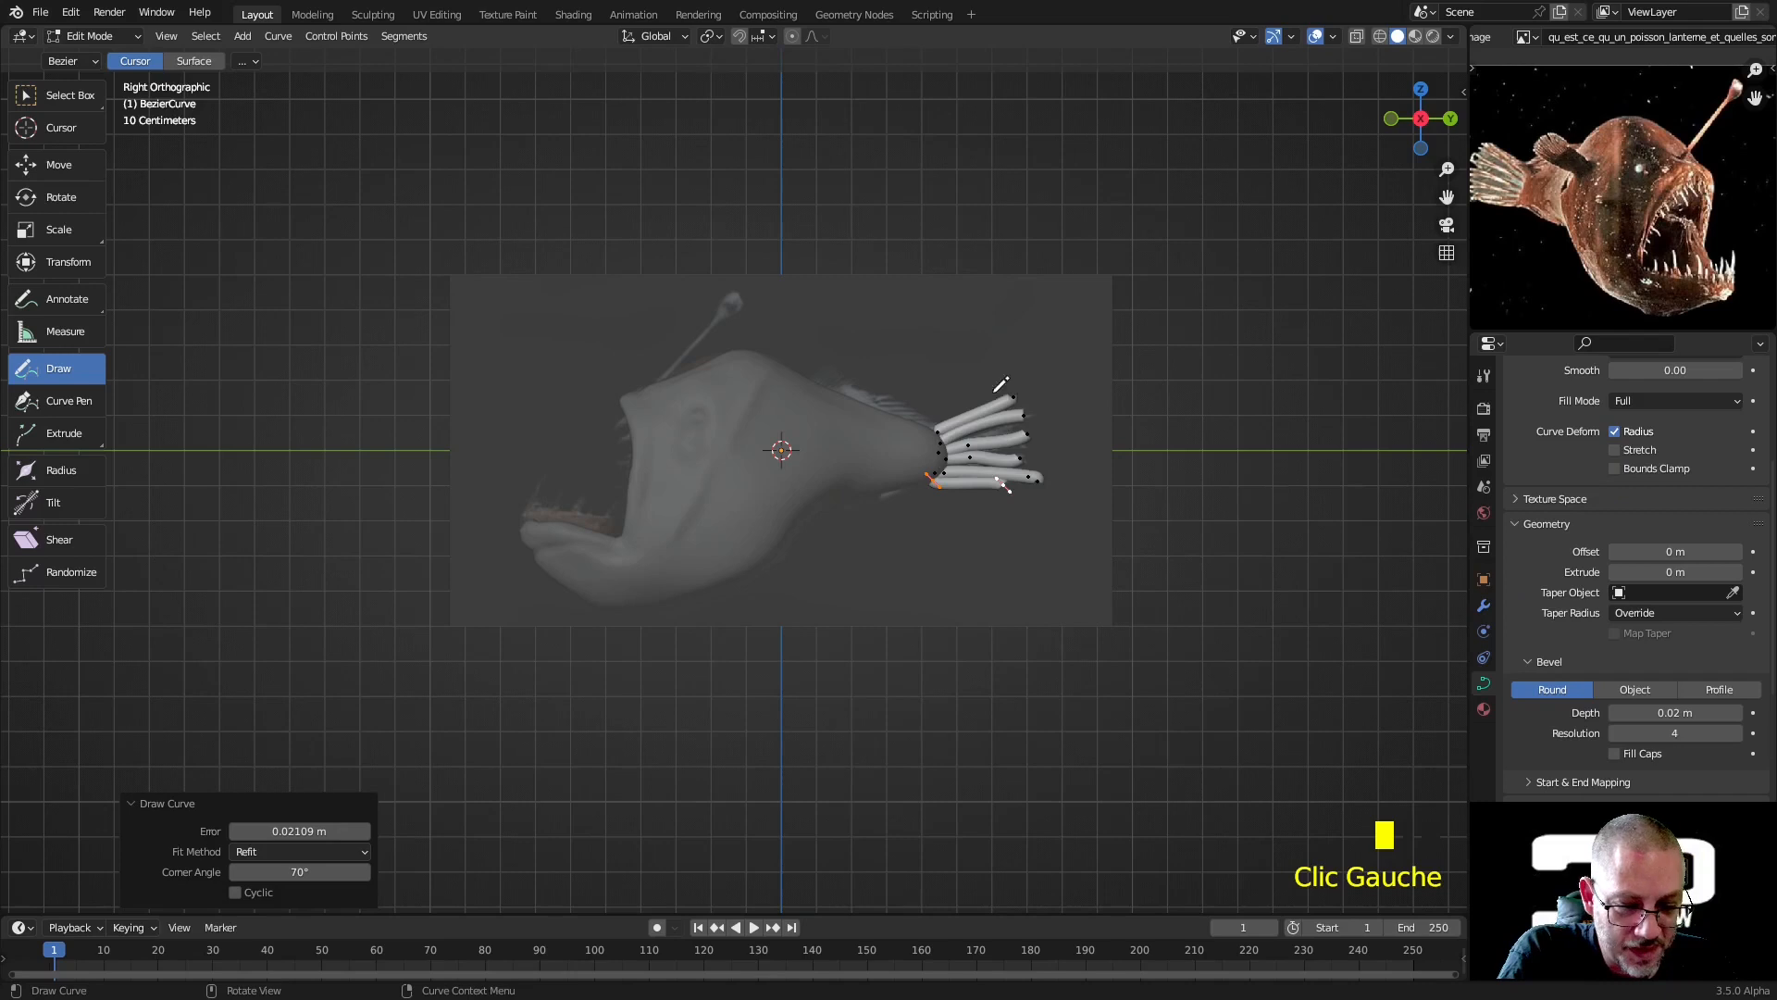
Show the Draw tool's settings and set Taper Start to 0.00 and Taper End to 1.00
left_click(1462, 89)
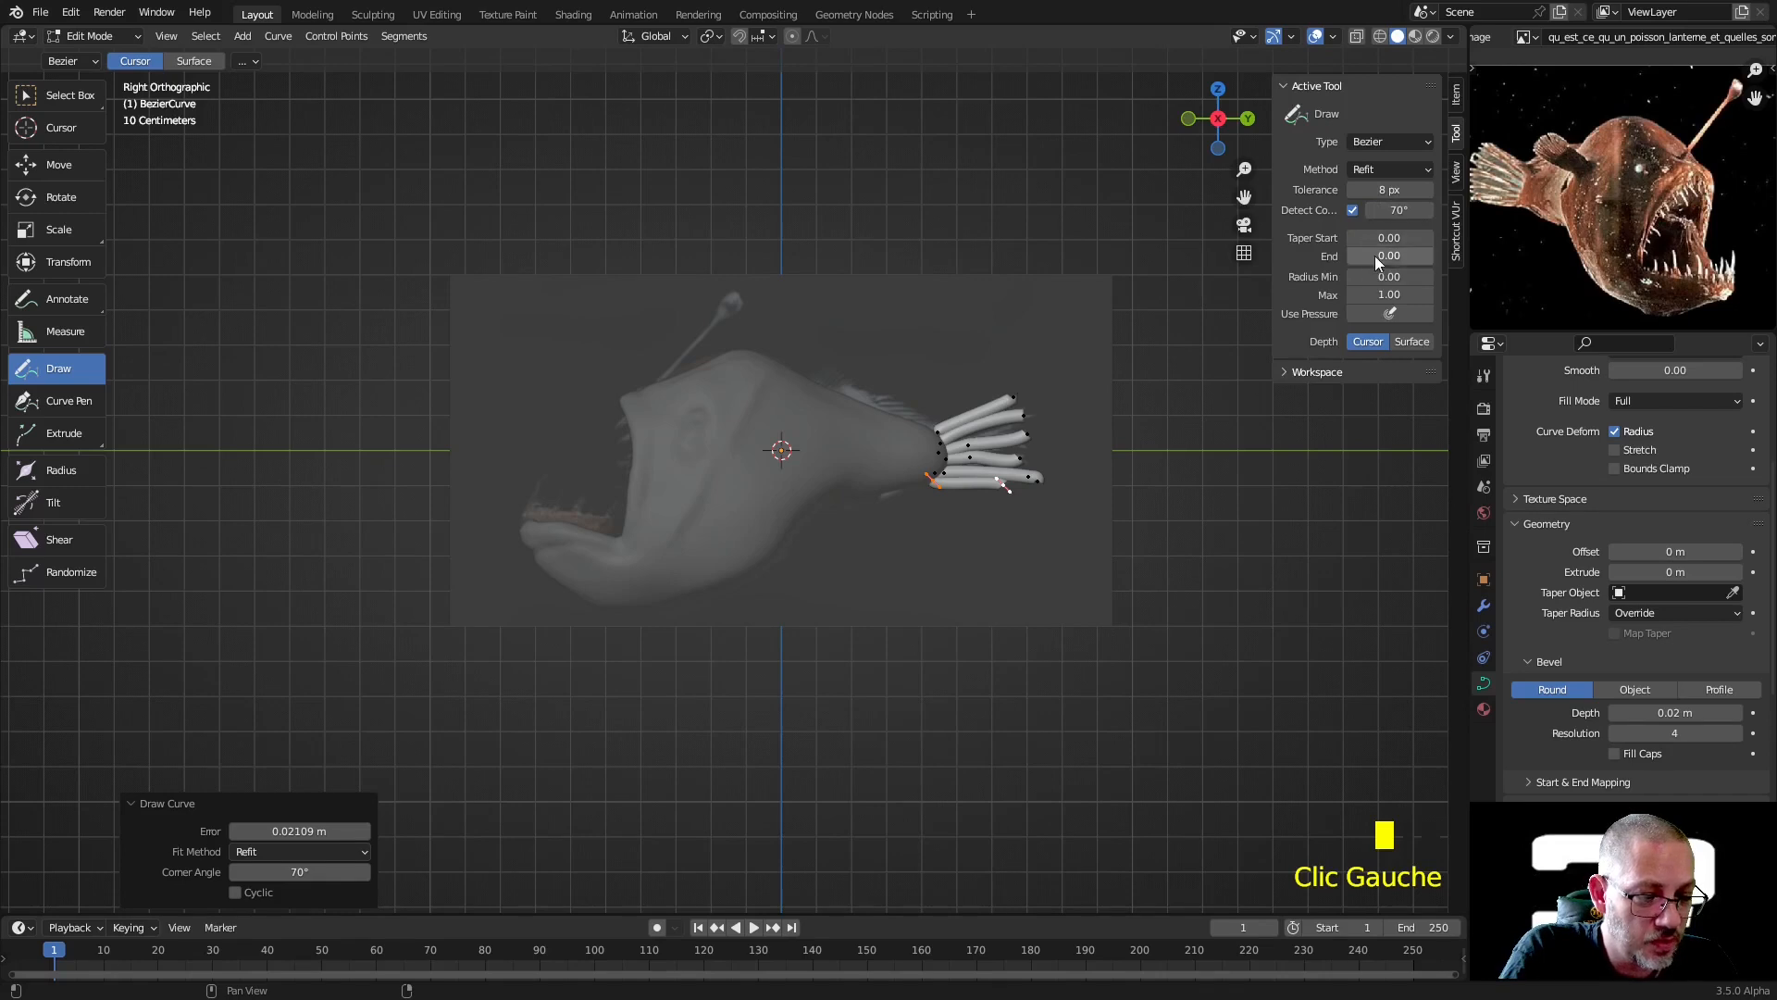
left_click_drag(1383, 241, 1474, 240)
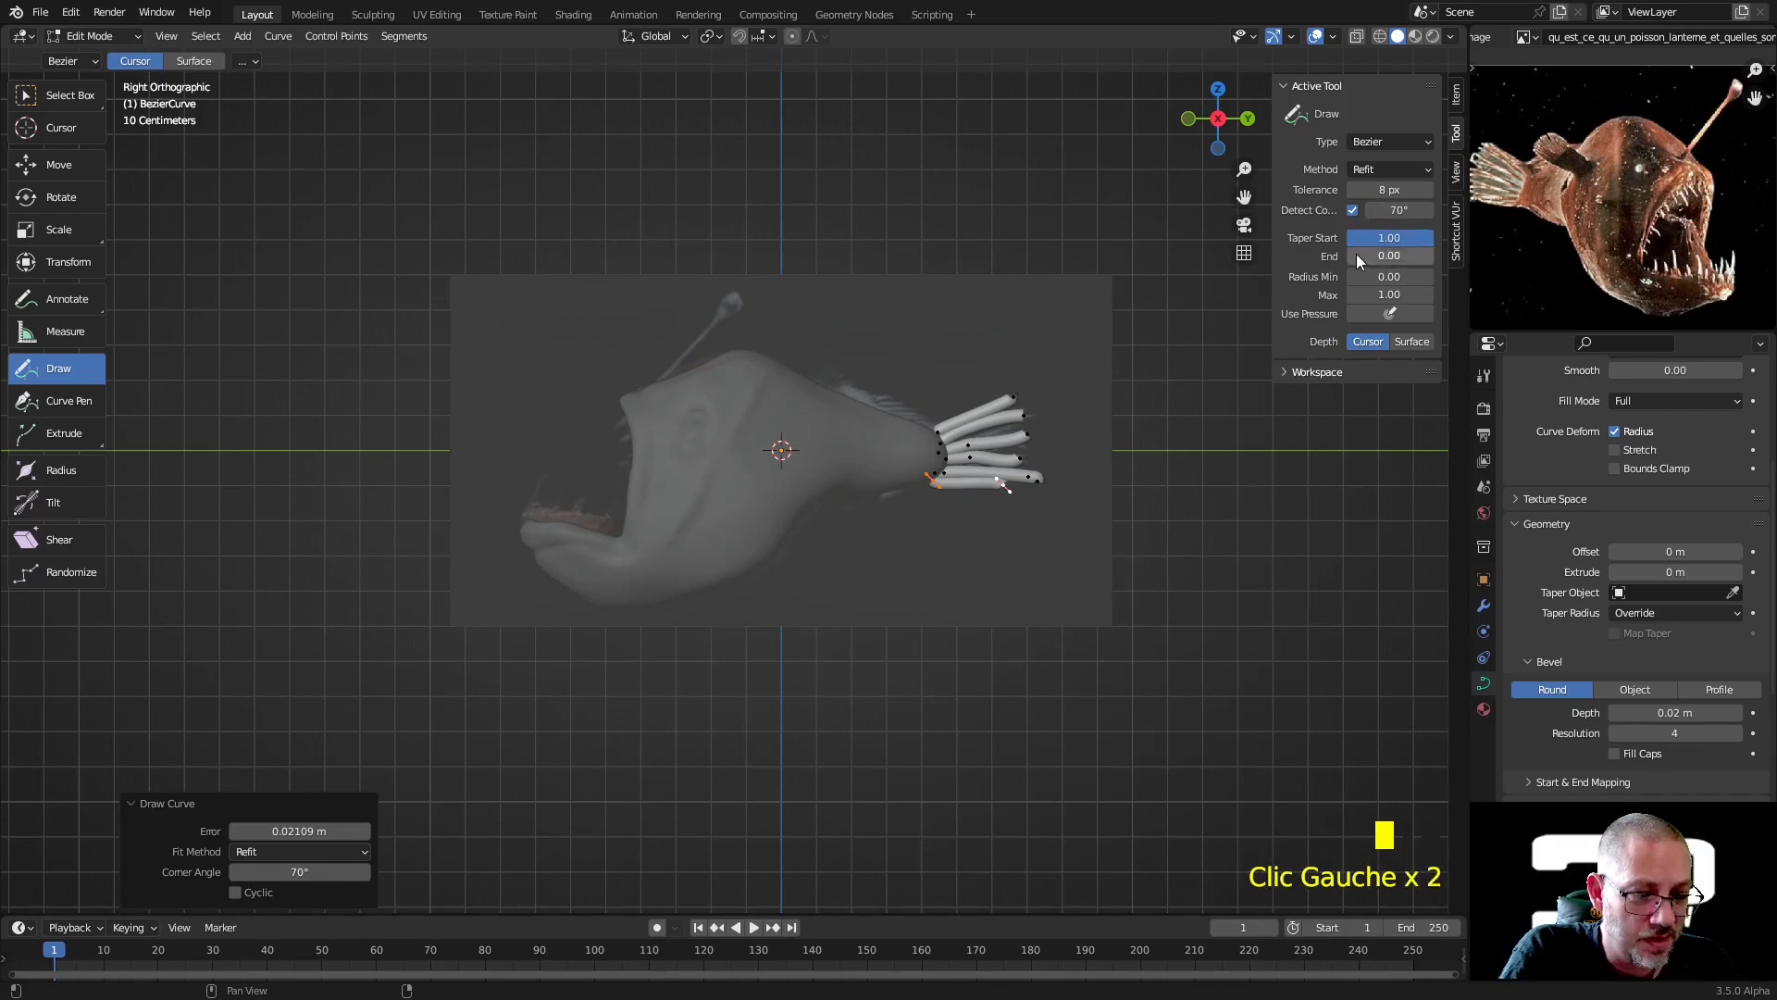
left_click_drag(1396, 239, 1462, 260)
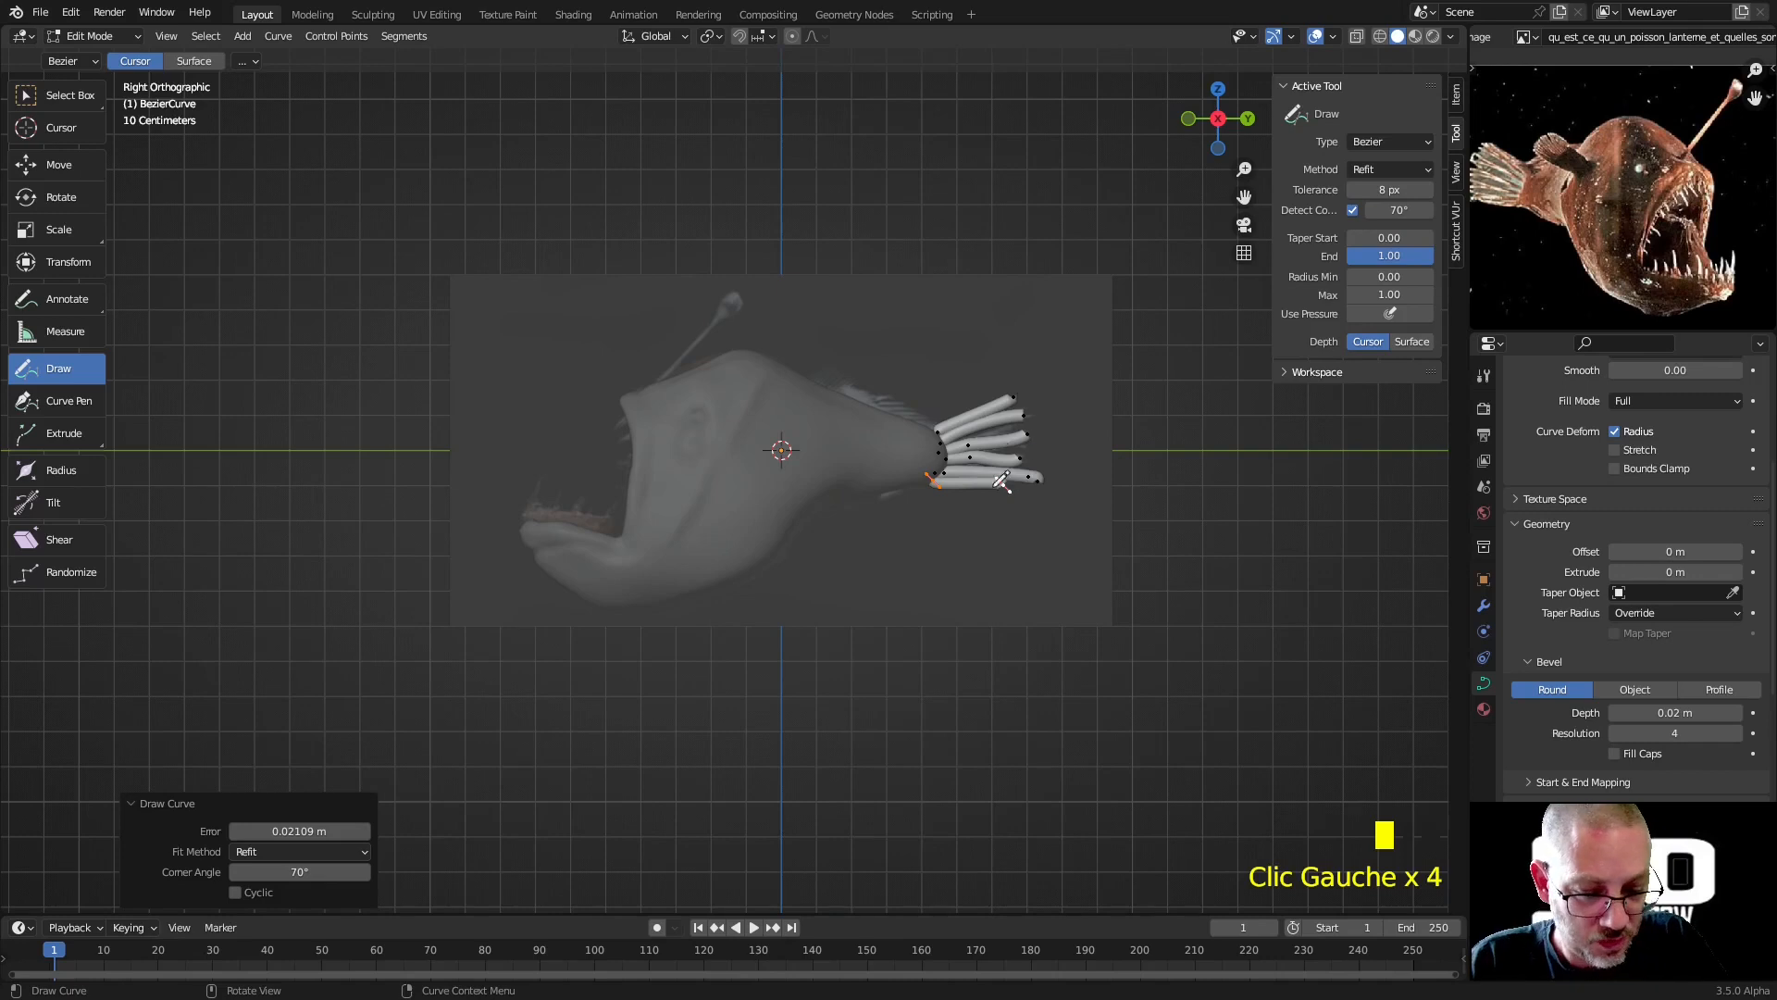
Delete the vertices of all the test curves drawn on the tail fin
middle_click_drag(1012, 473, 867, 517, "ctrl")
middle_click_drag(953, 520, 1009, 469, "ctrl")
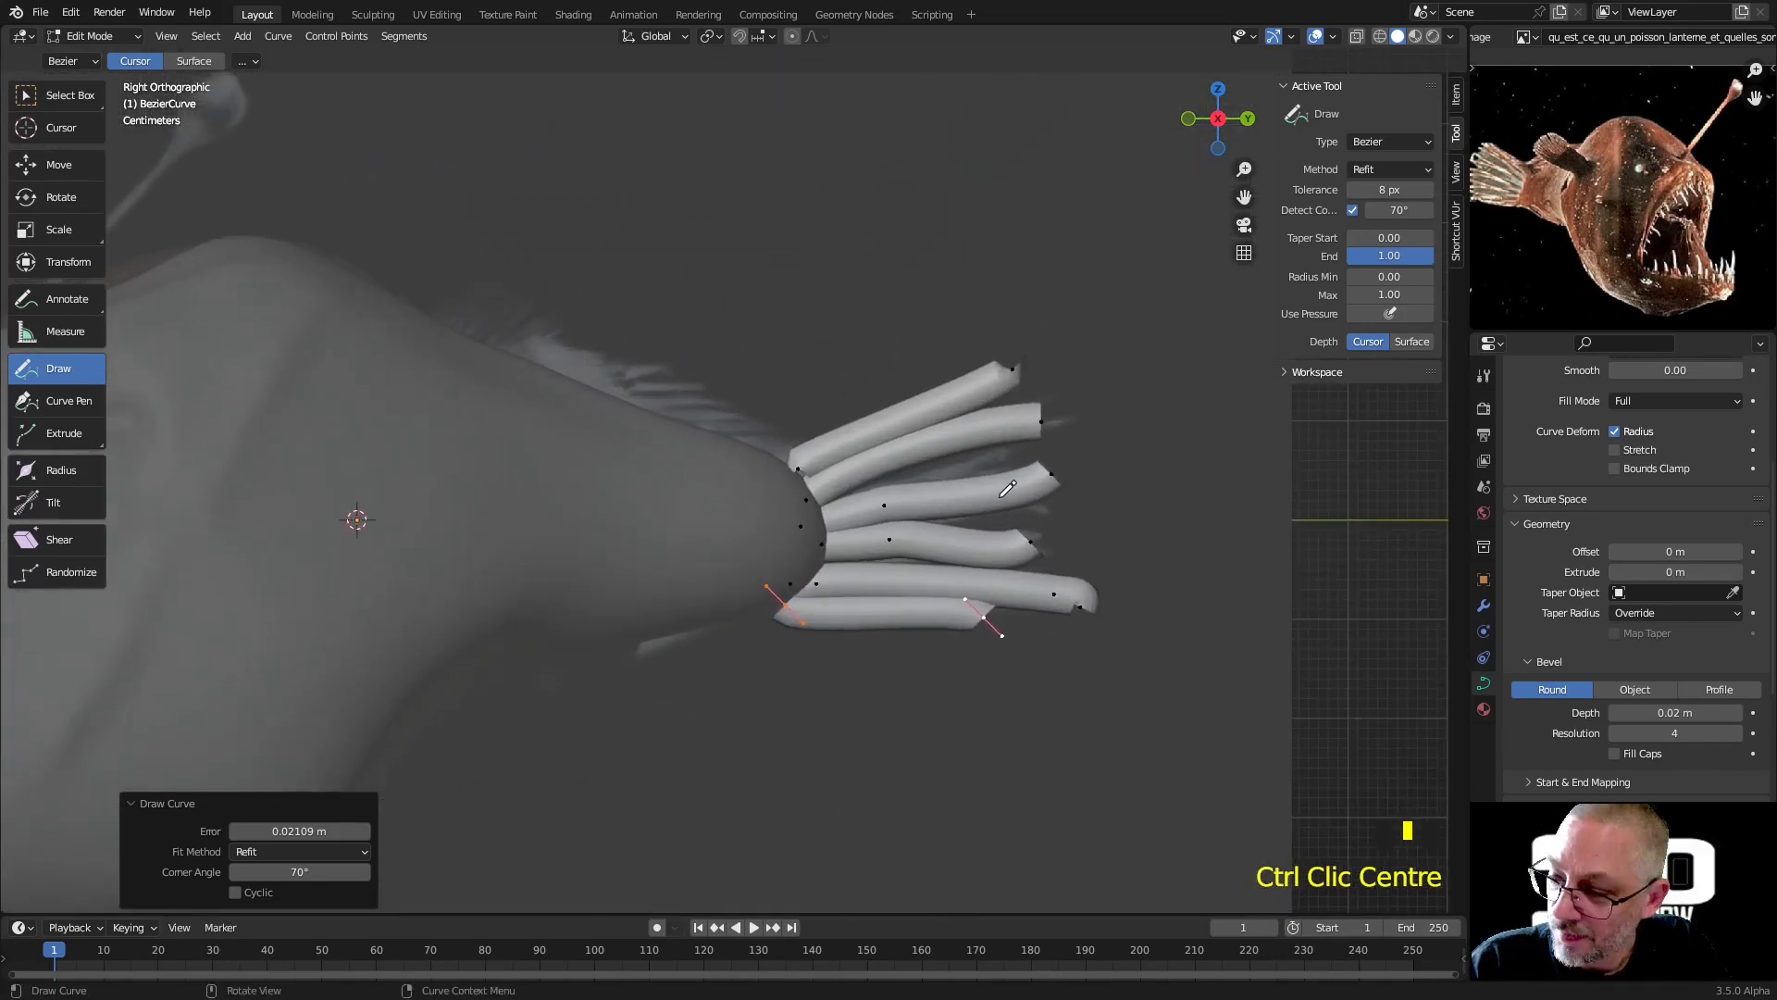
key("a")
key("x")
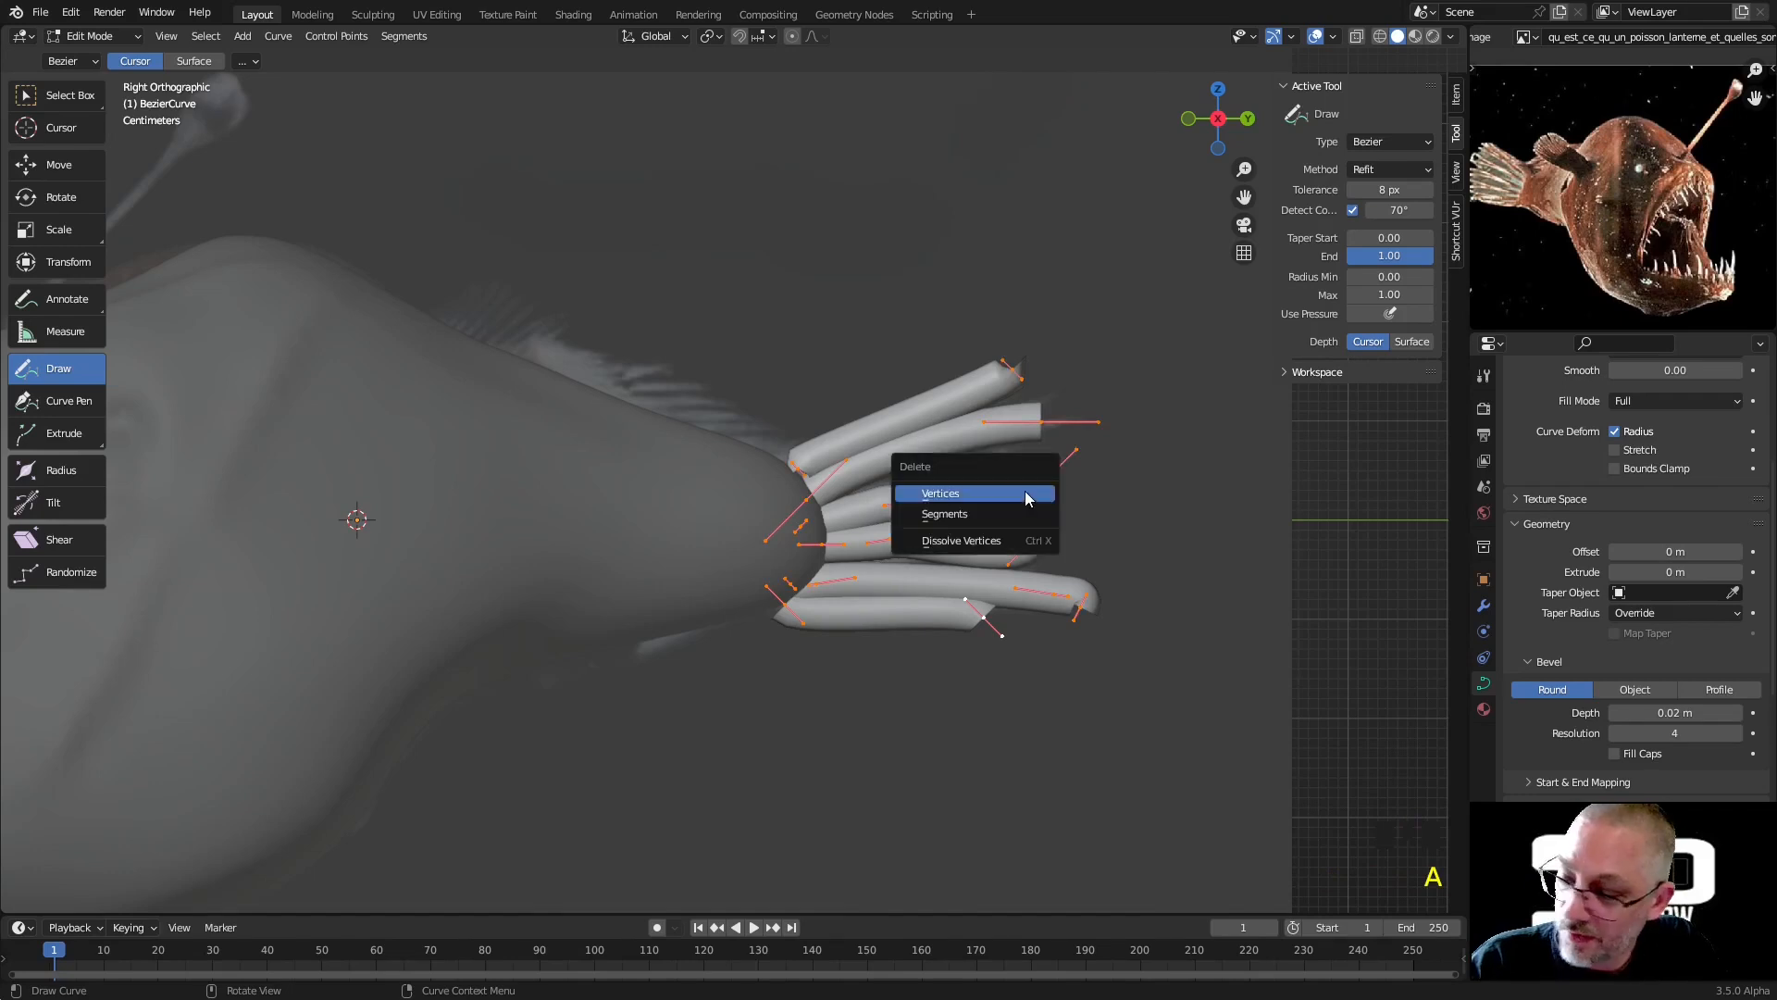
left_click(976, 490)
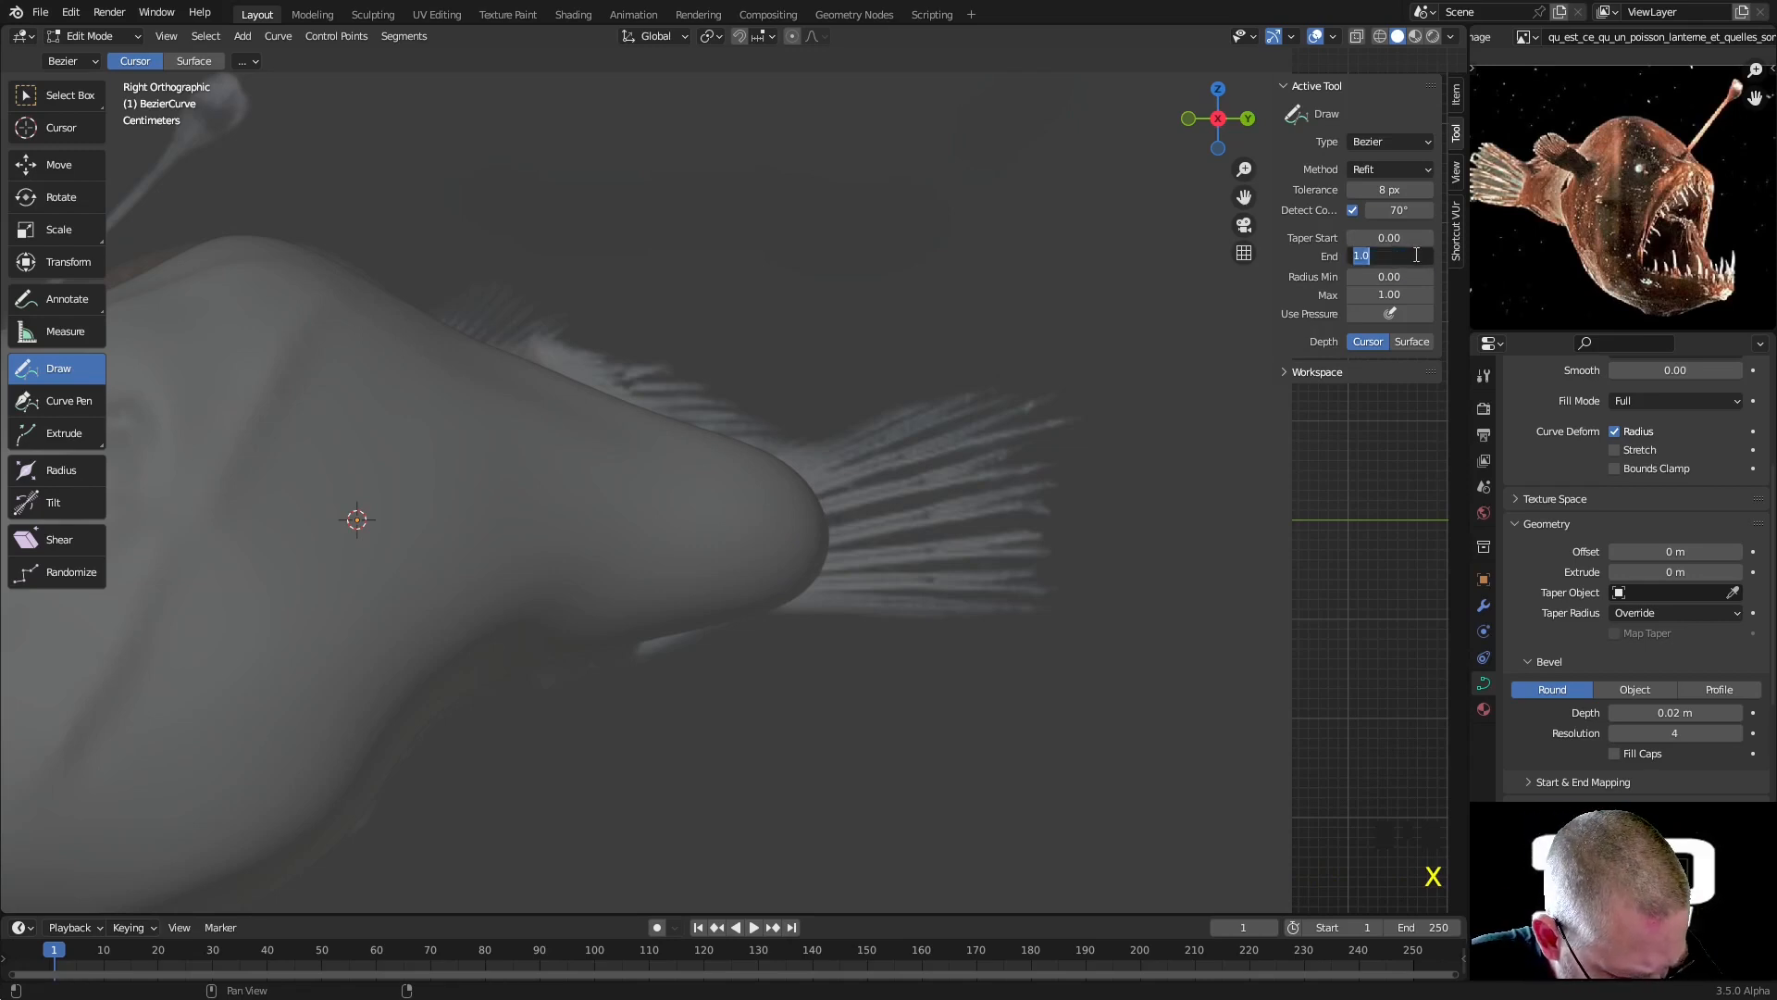
Set the Draw tool's Taper End to 0.61 and draw the uppermost tail fin ray from the body outward
left_click(1368, 268)
left_click_drag(1392, 262, 1337, 275)
left_click_drag(863, 434, 786, 465)
left_click_drag(906, 410, 944, 395)
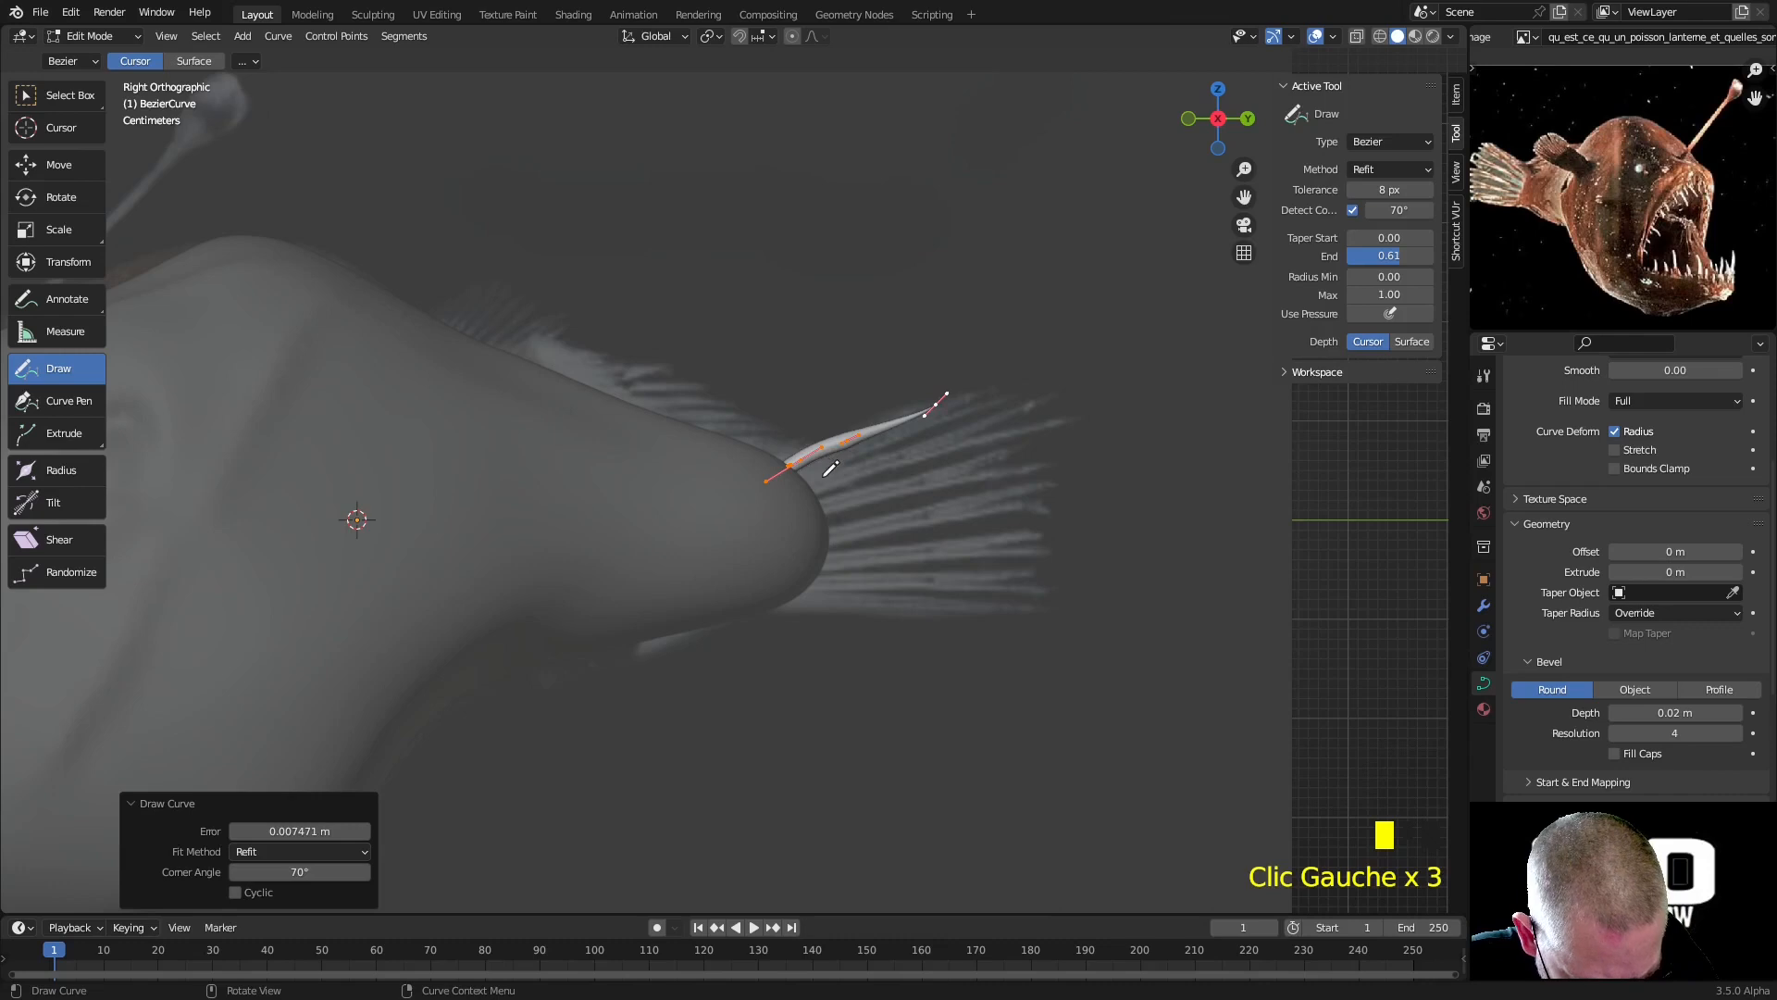
left_click_drag(810, 474, 1003, 385)
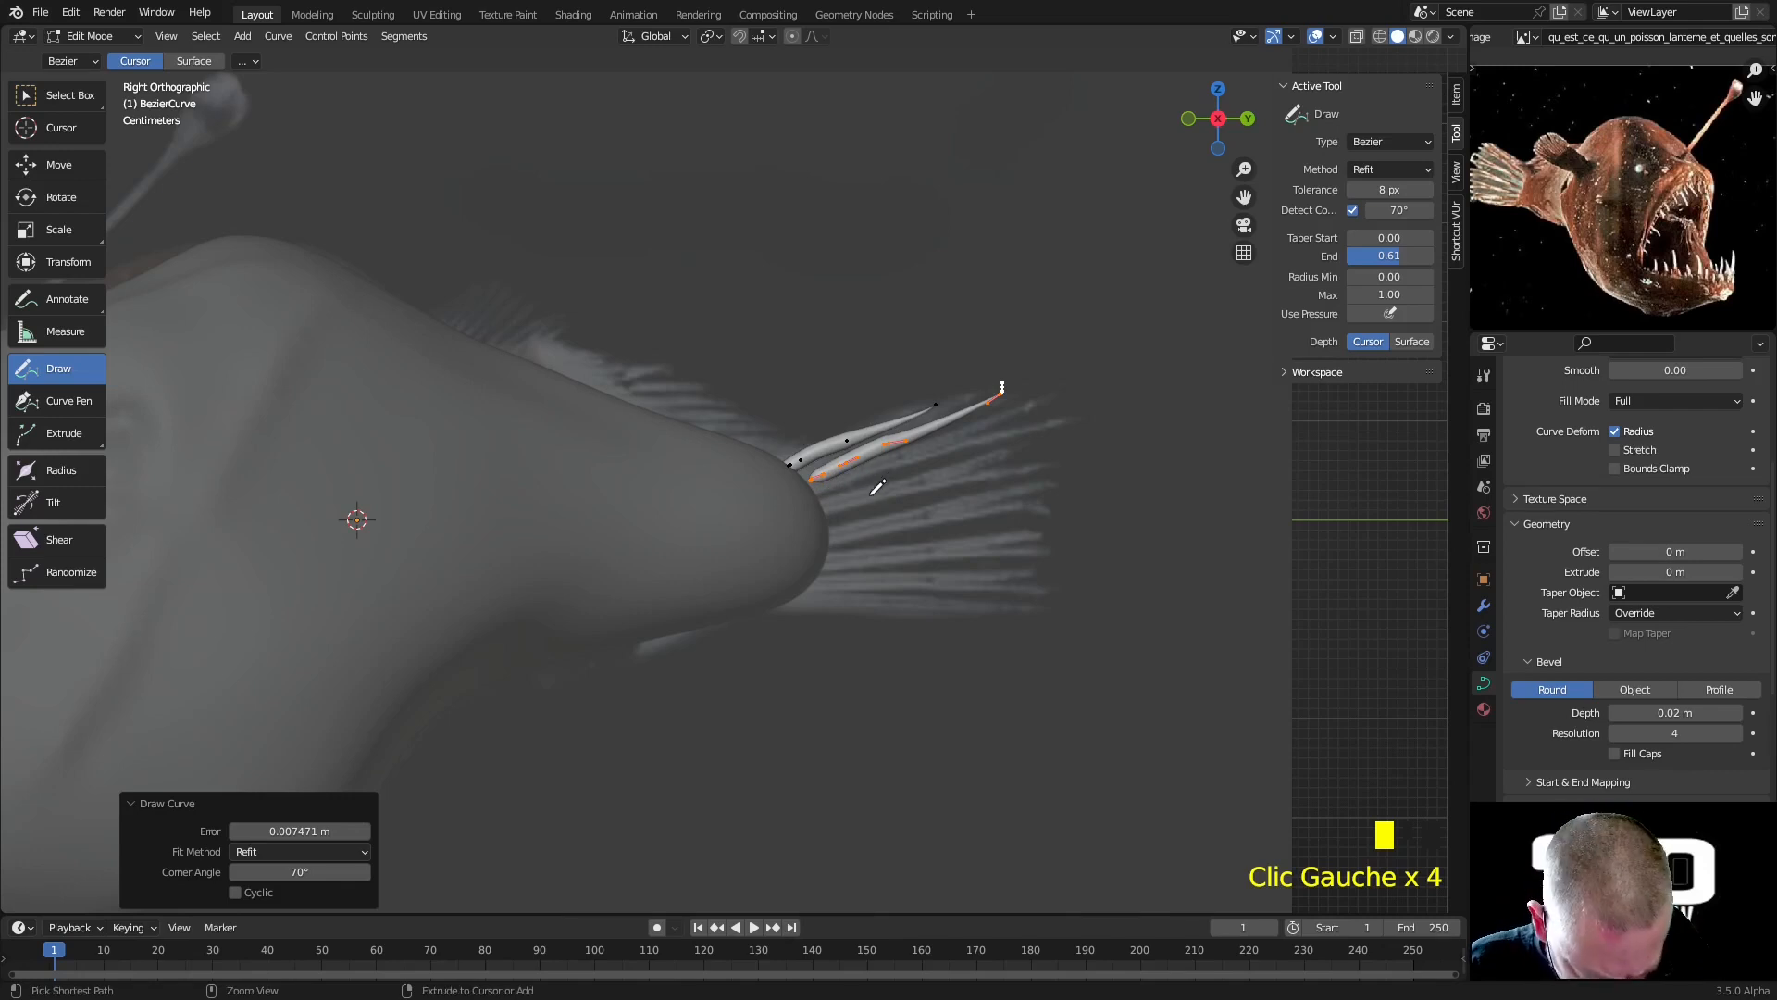
mouse_move(897, 519)
middle_mouse_down()
mouse_move(925, 762)
mouse_move(889, 527)
middle_mouse_up()
key("KP_3")
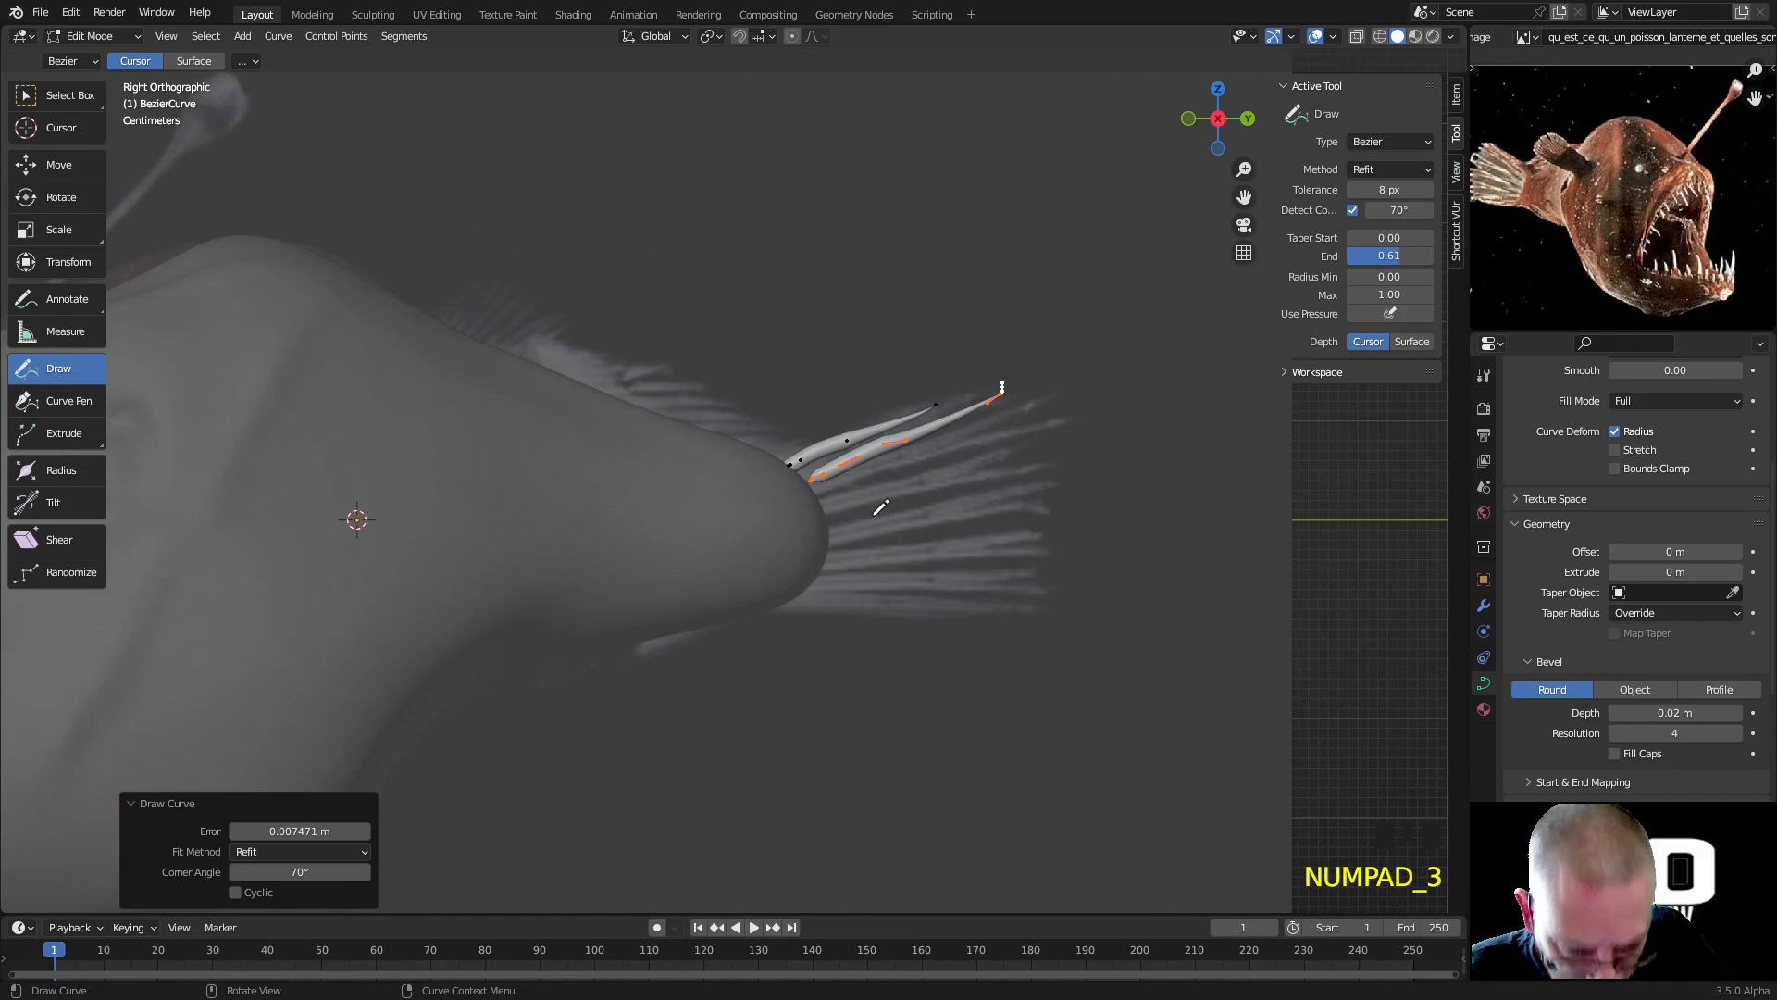
key("ctrl+z")
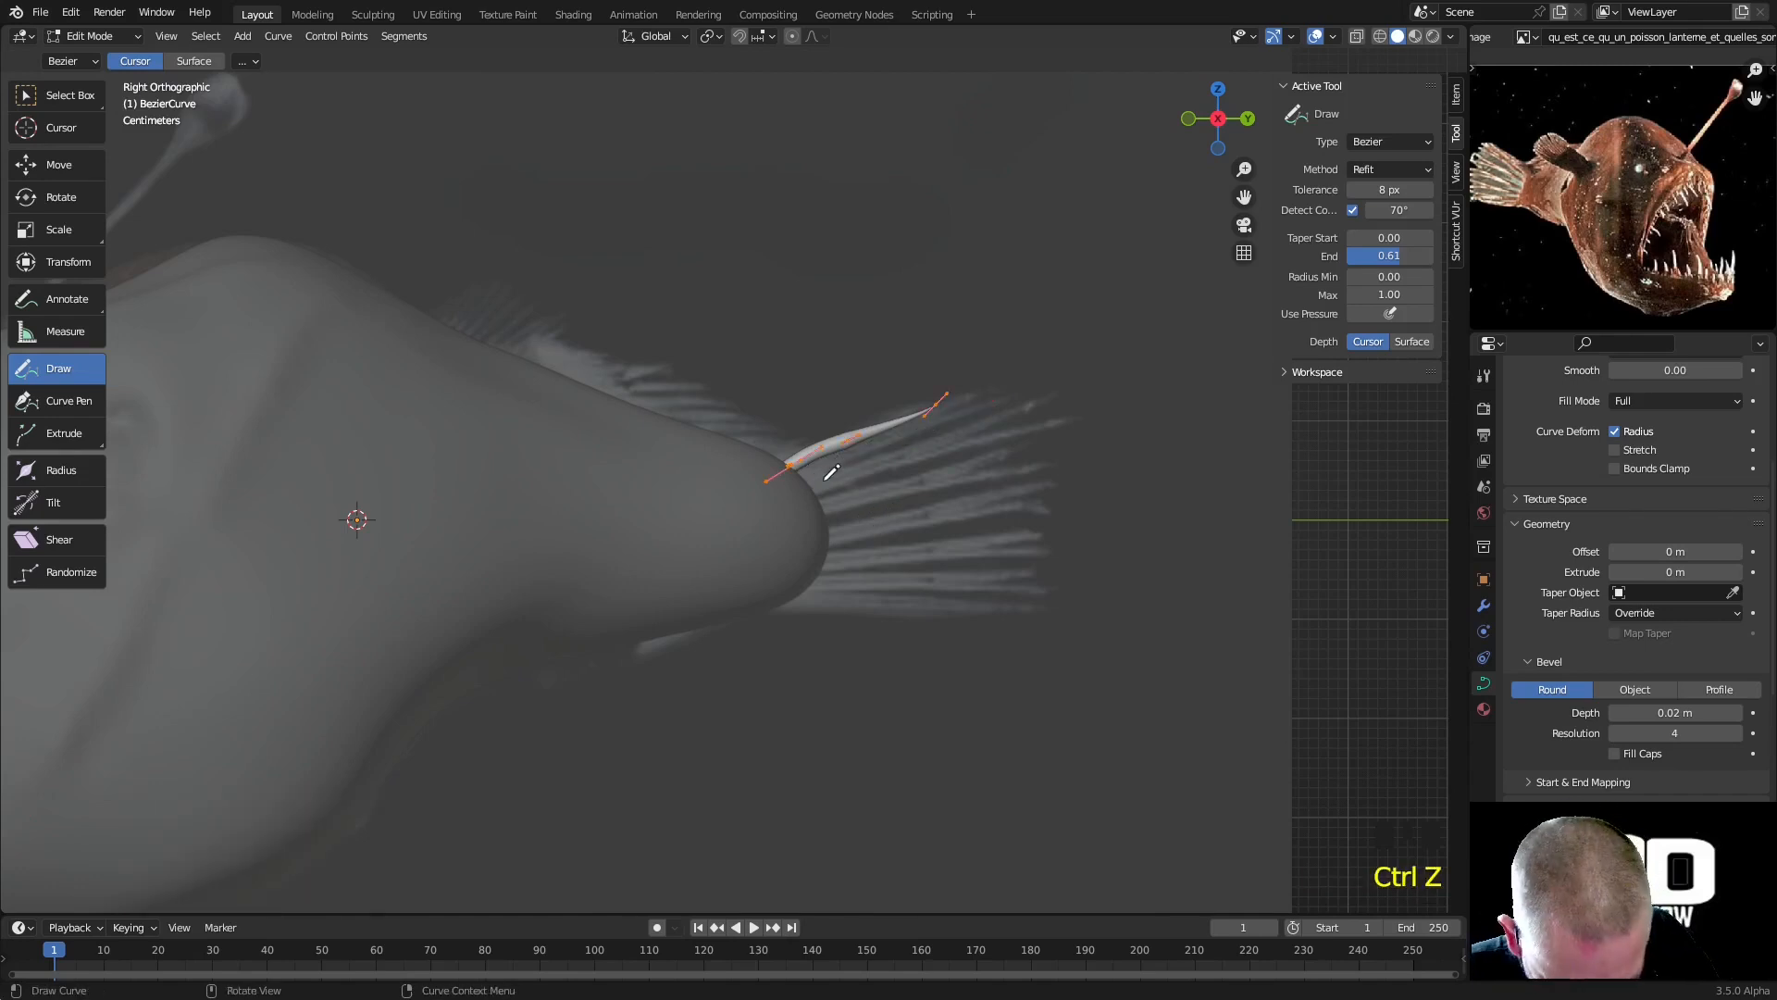
Draw six more tapered rays from the tail's end outward, following the reference fin down to its lower edge
left_click_drag(813, 475, 1015, 396)
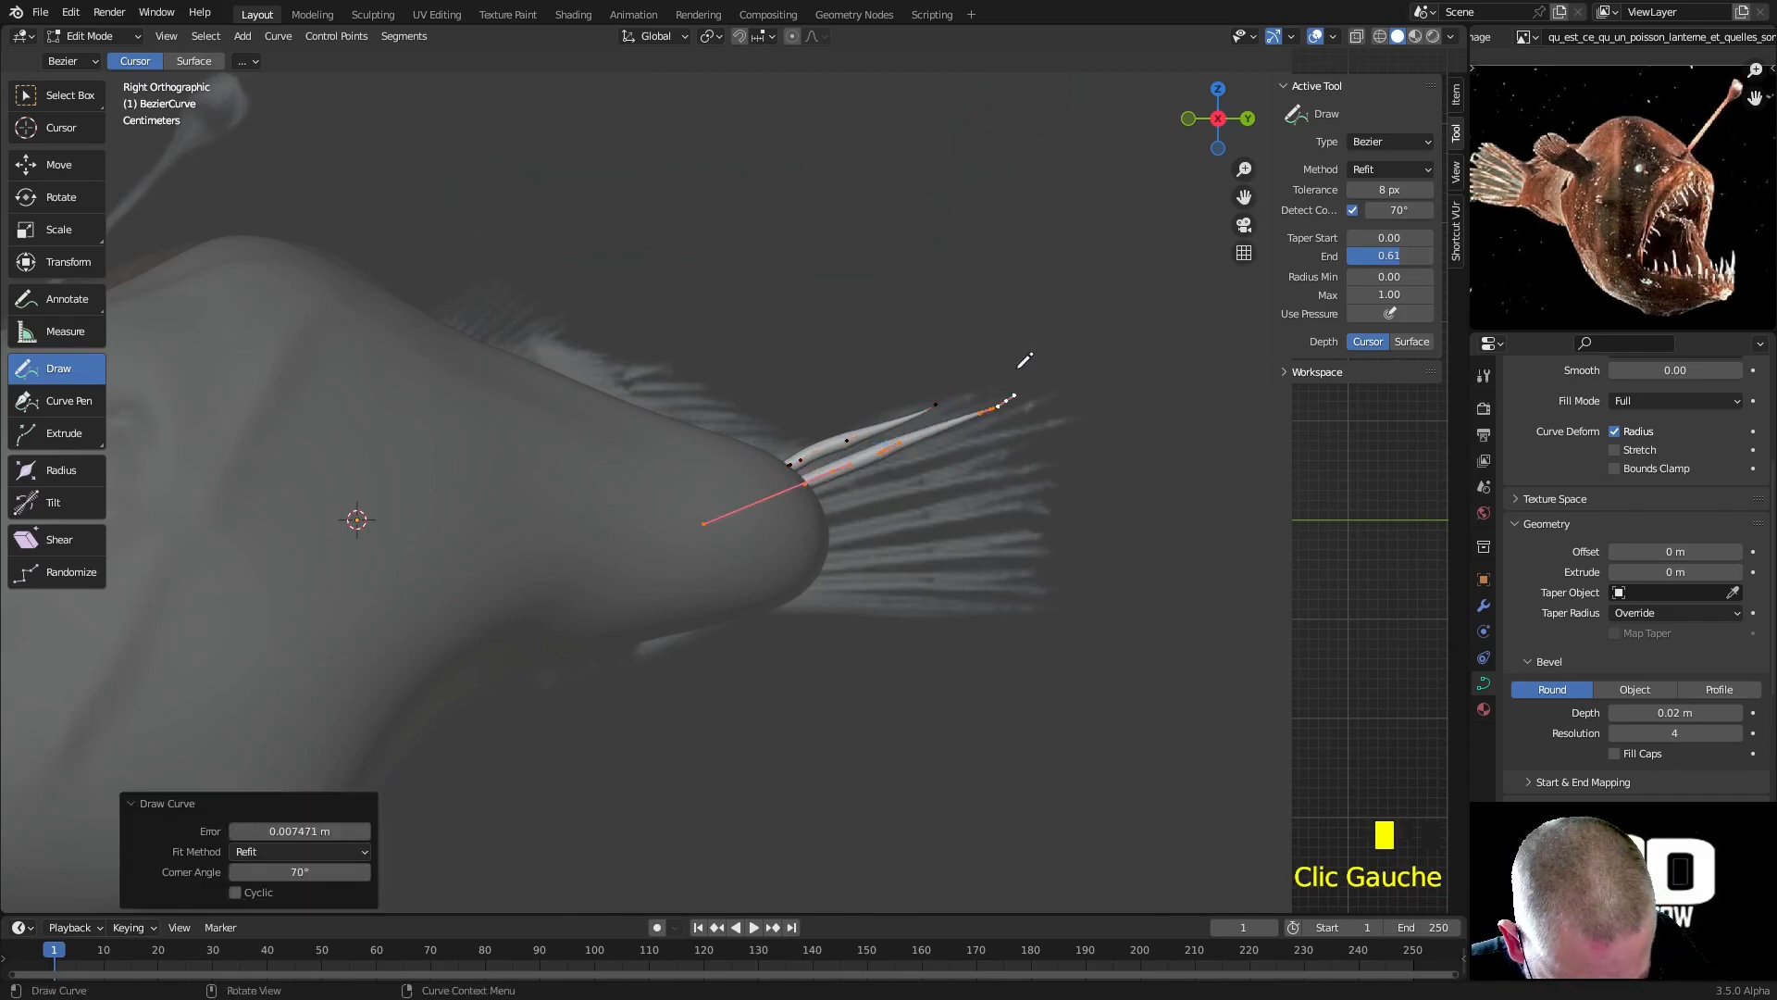
left_click_drag(821, 496, 1083, 428)
left_click_drag(821, 506, 1090, 485)
left_click_drag(823, 553, 1131, 534)
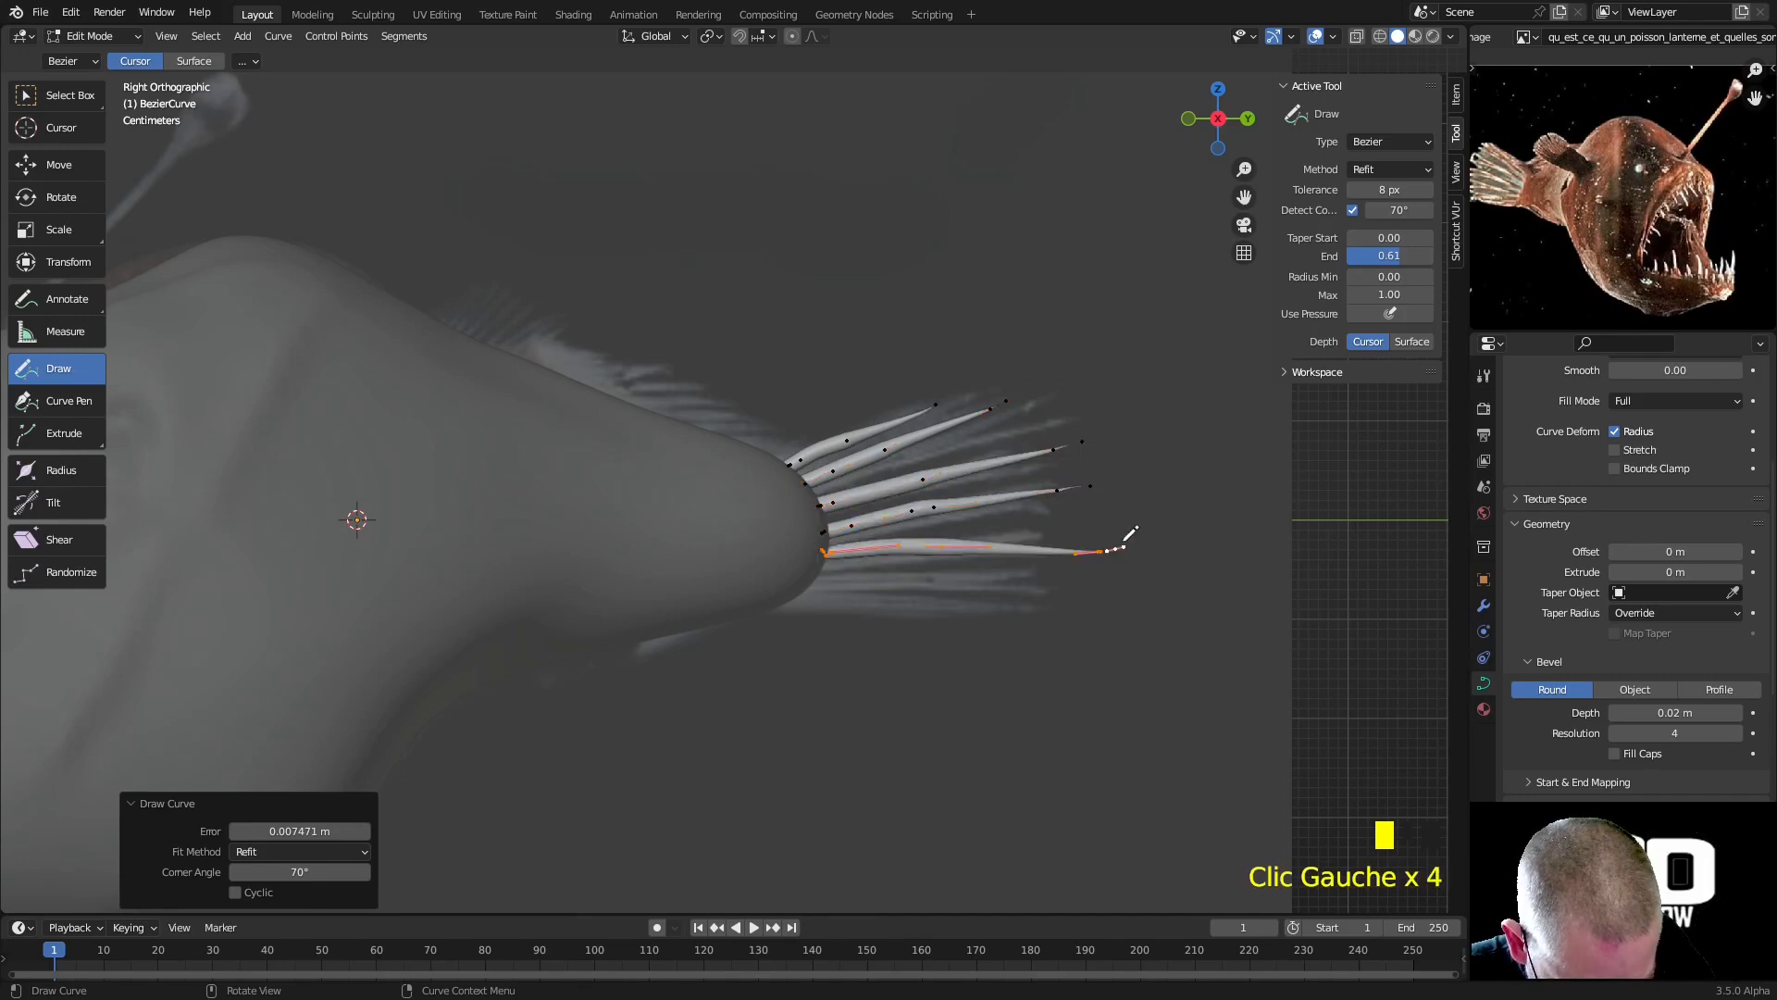
left_click_drag(793, 573, 1096, 589)
left_click_drag(792, 598, 1070, 633)
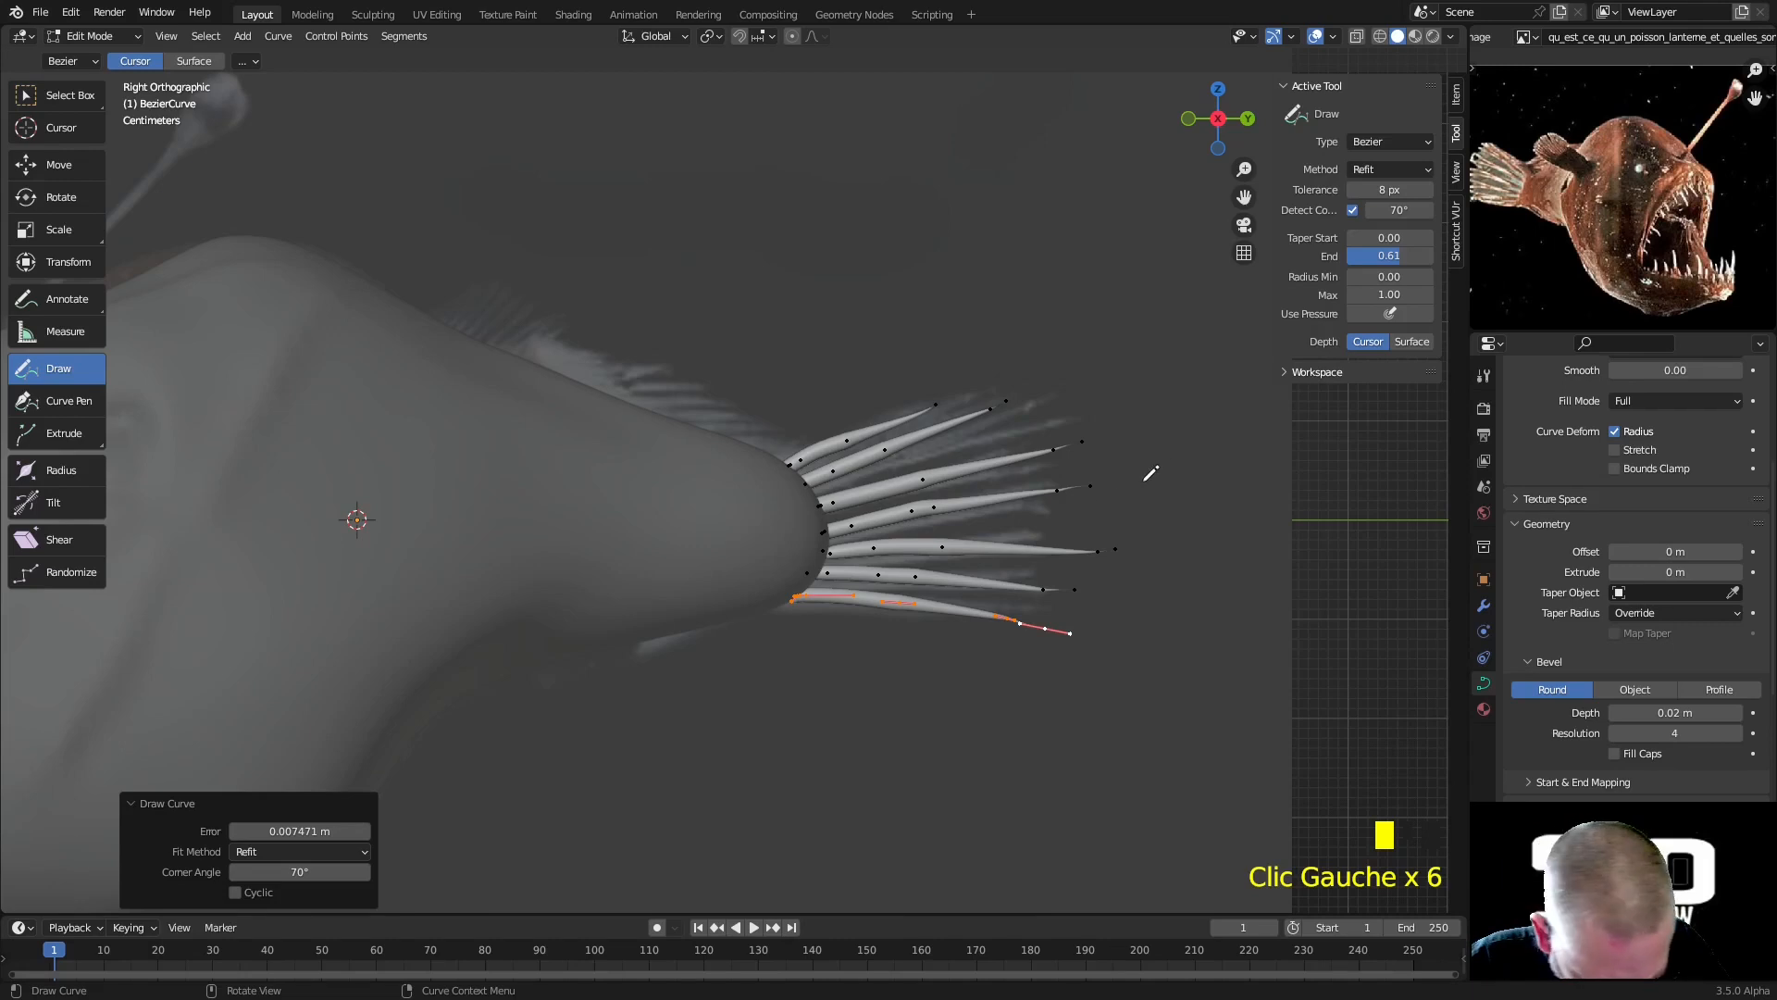
Draw two additional tapered rays in the upper and middle gaps of the tail fin, and return to Object Mode
left_click_drag(815, 490, 1055, 432)
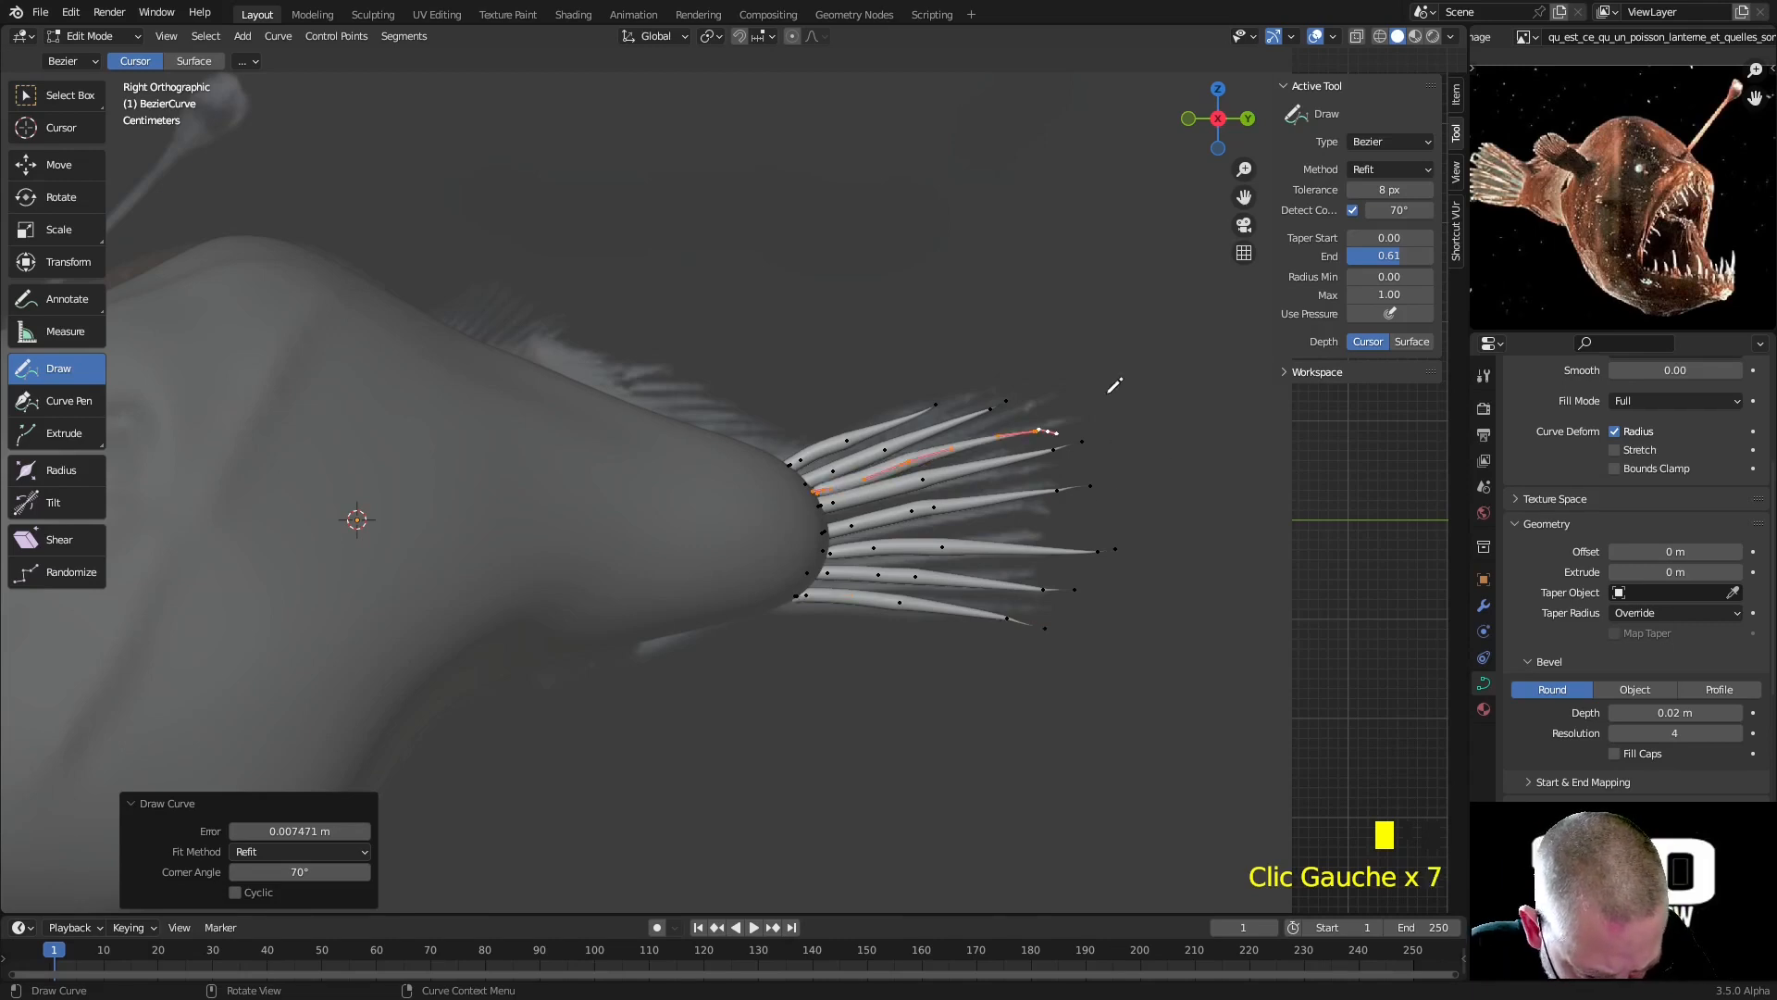
left_click_drag(810, 552, 1103, 521)
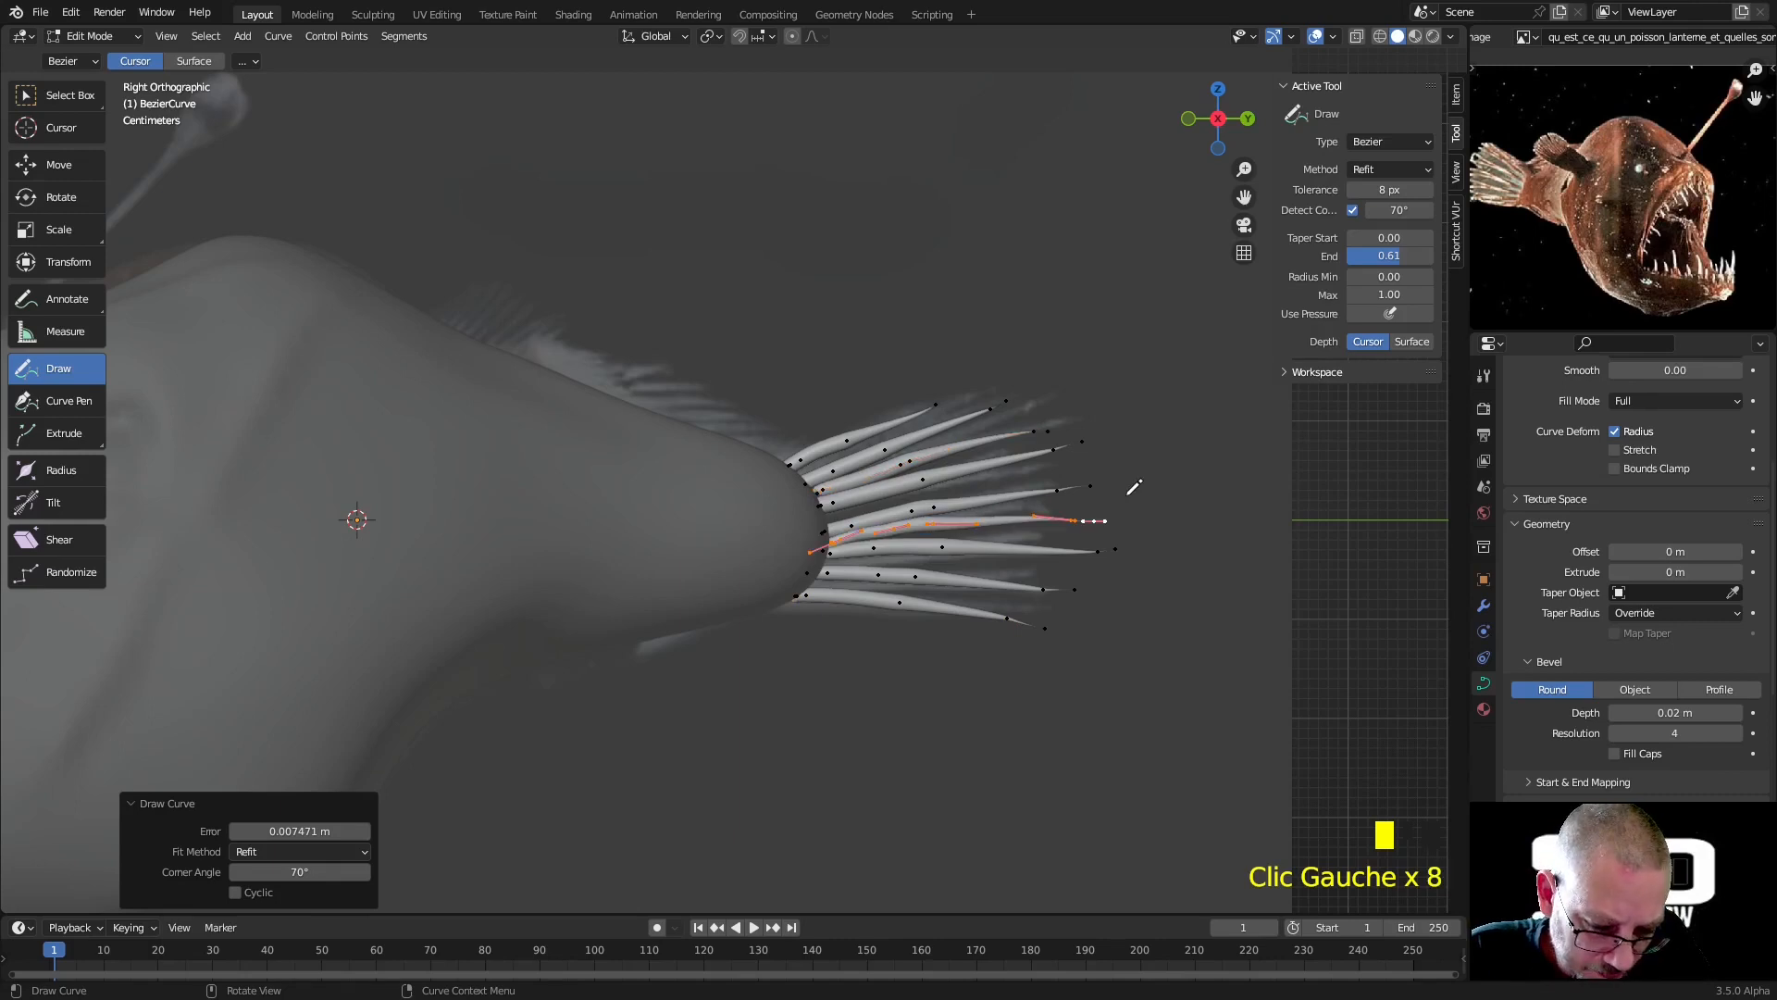
key("ctrl+z")
left_click_drag(831, 544, 1069, 522)
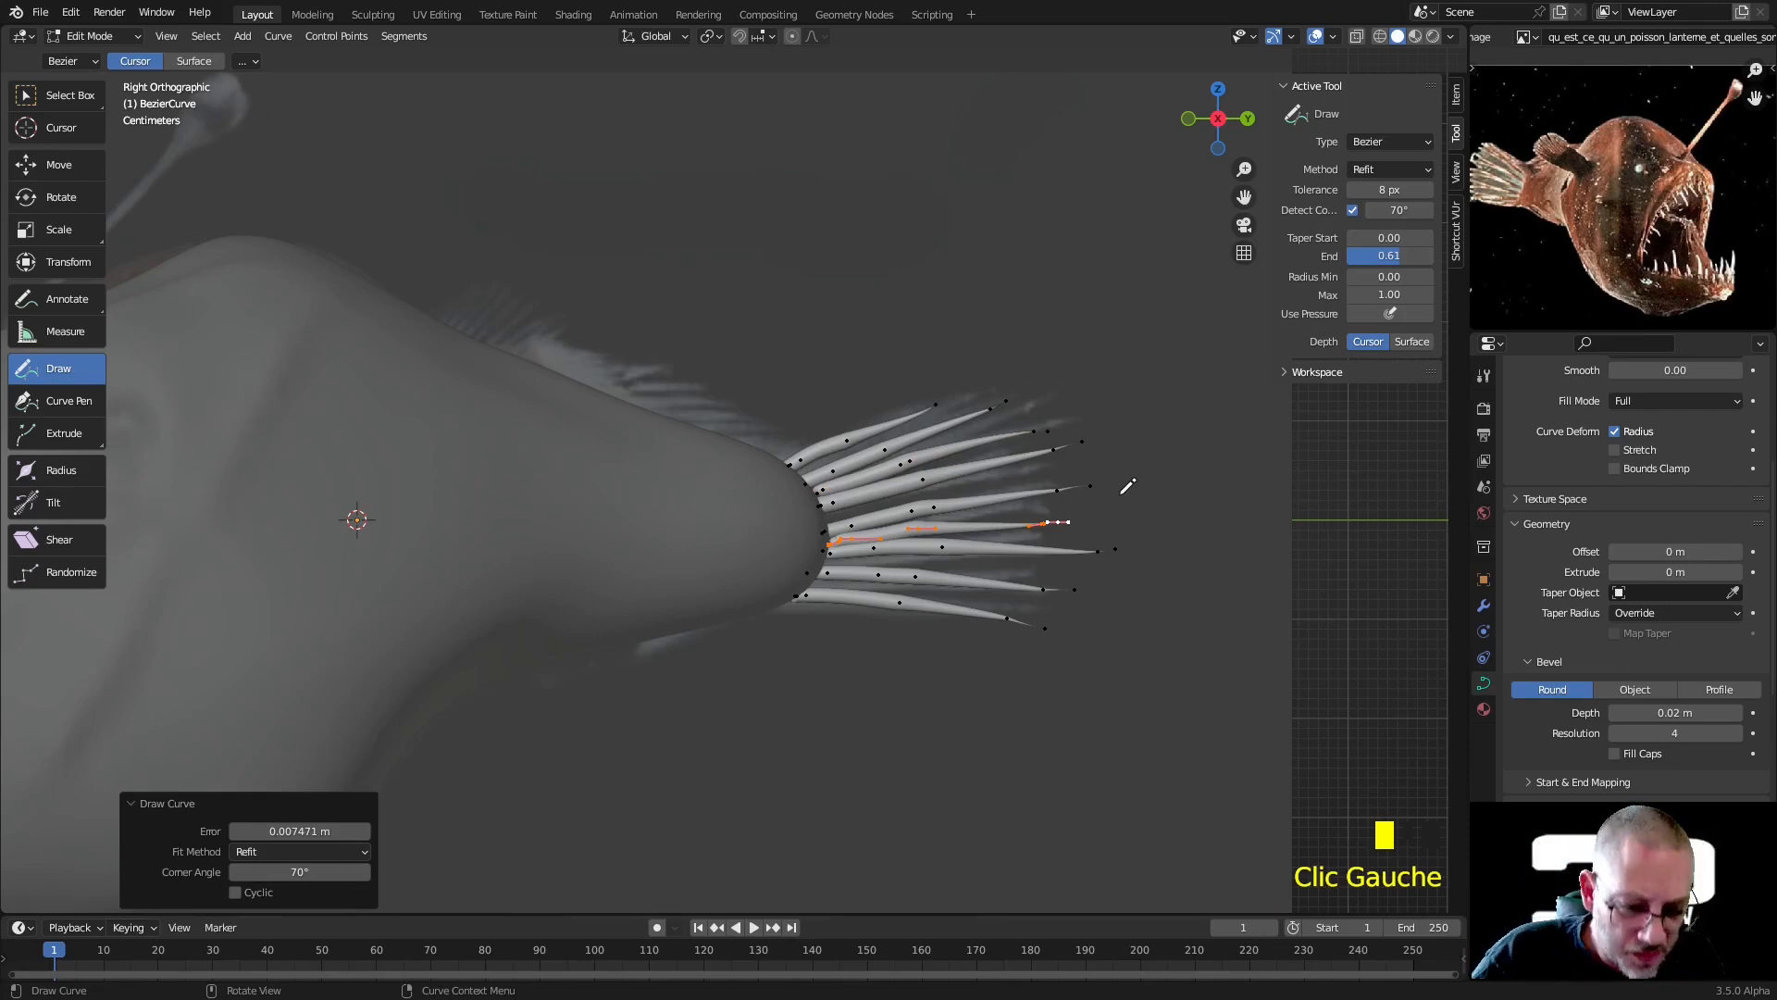
left_click(98, 39)
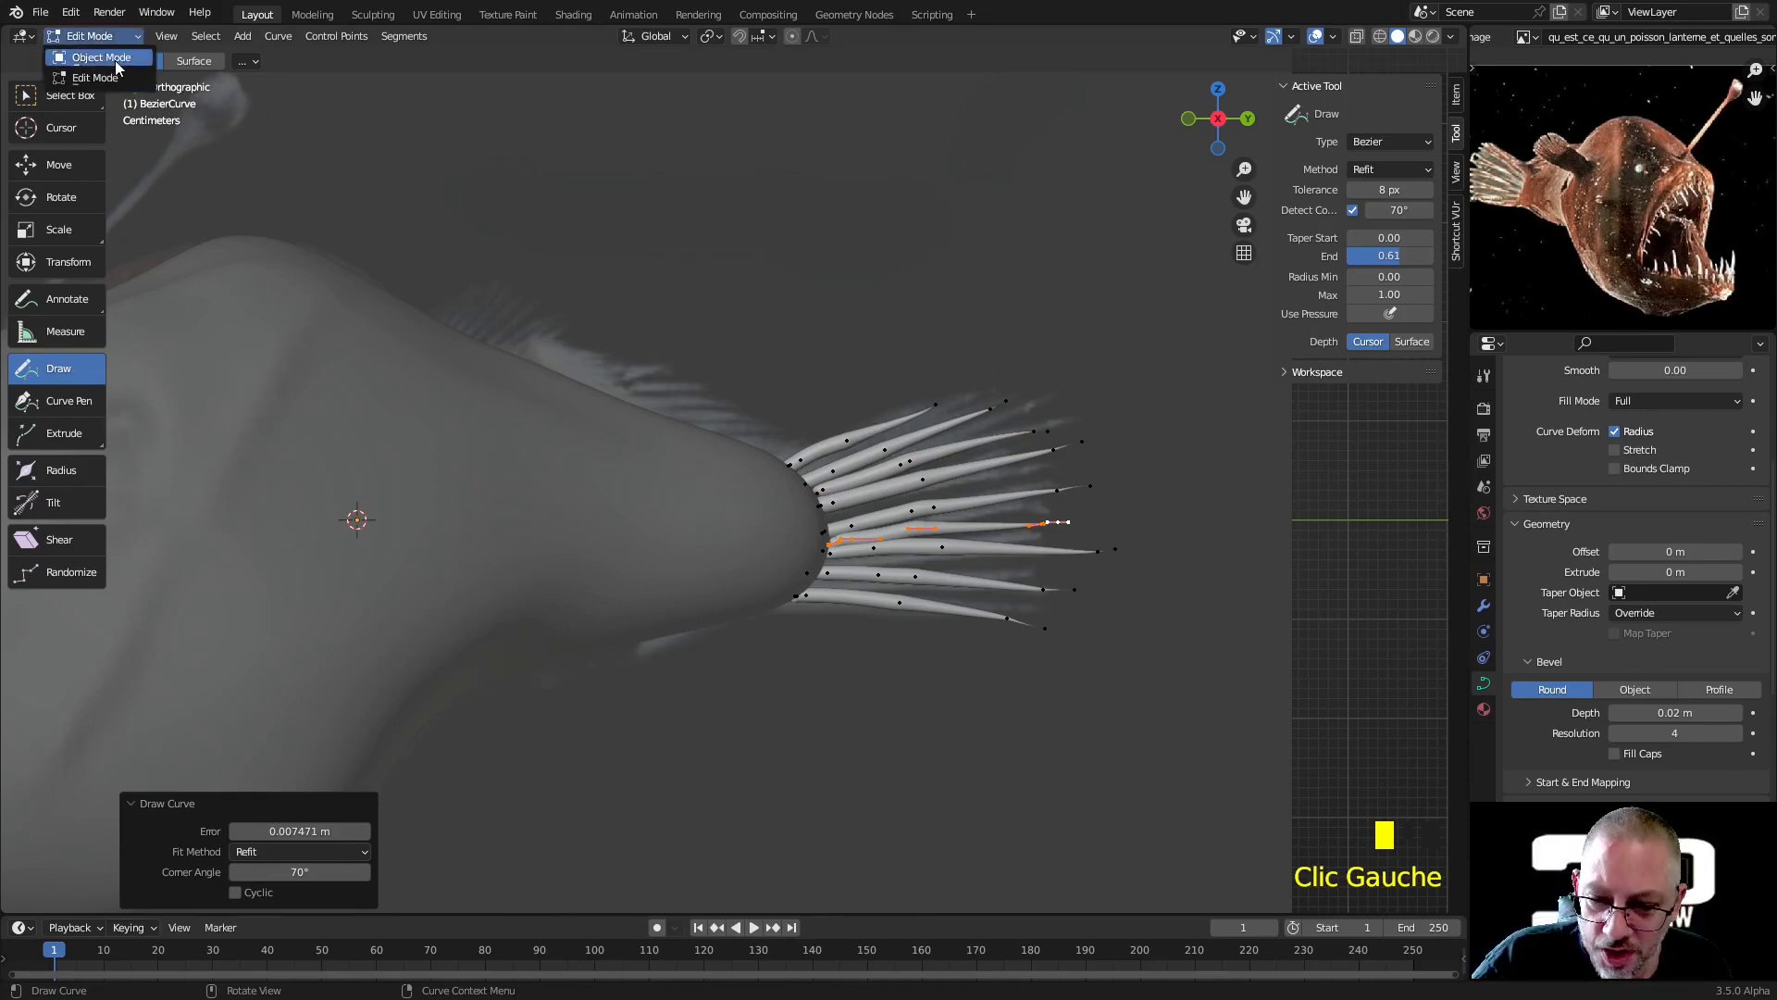
left_click(112, 60)
middle_click_drag(966, 410, 986, 440)
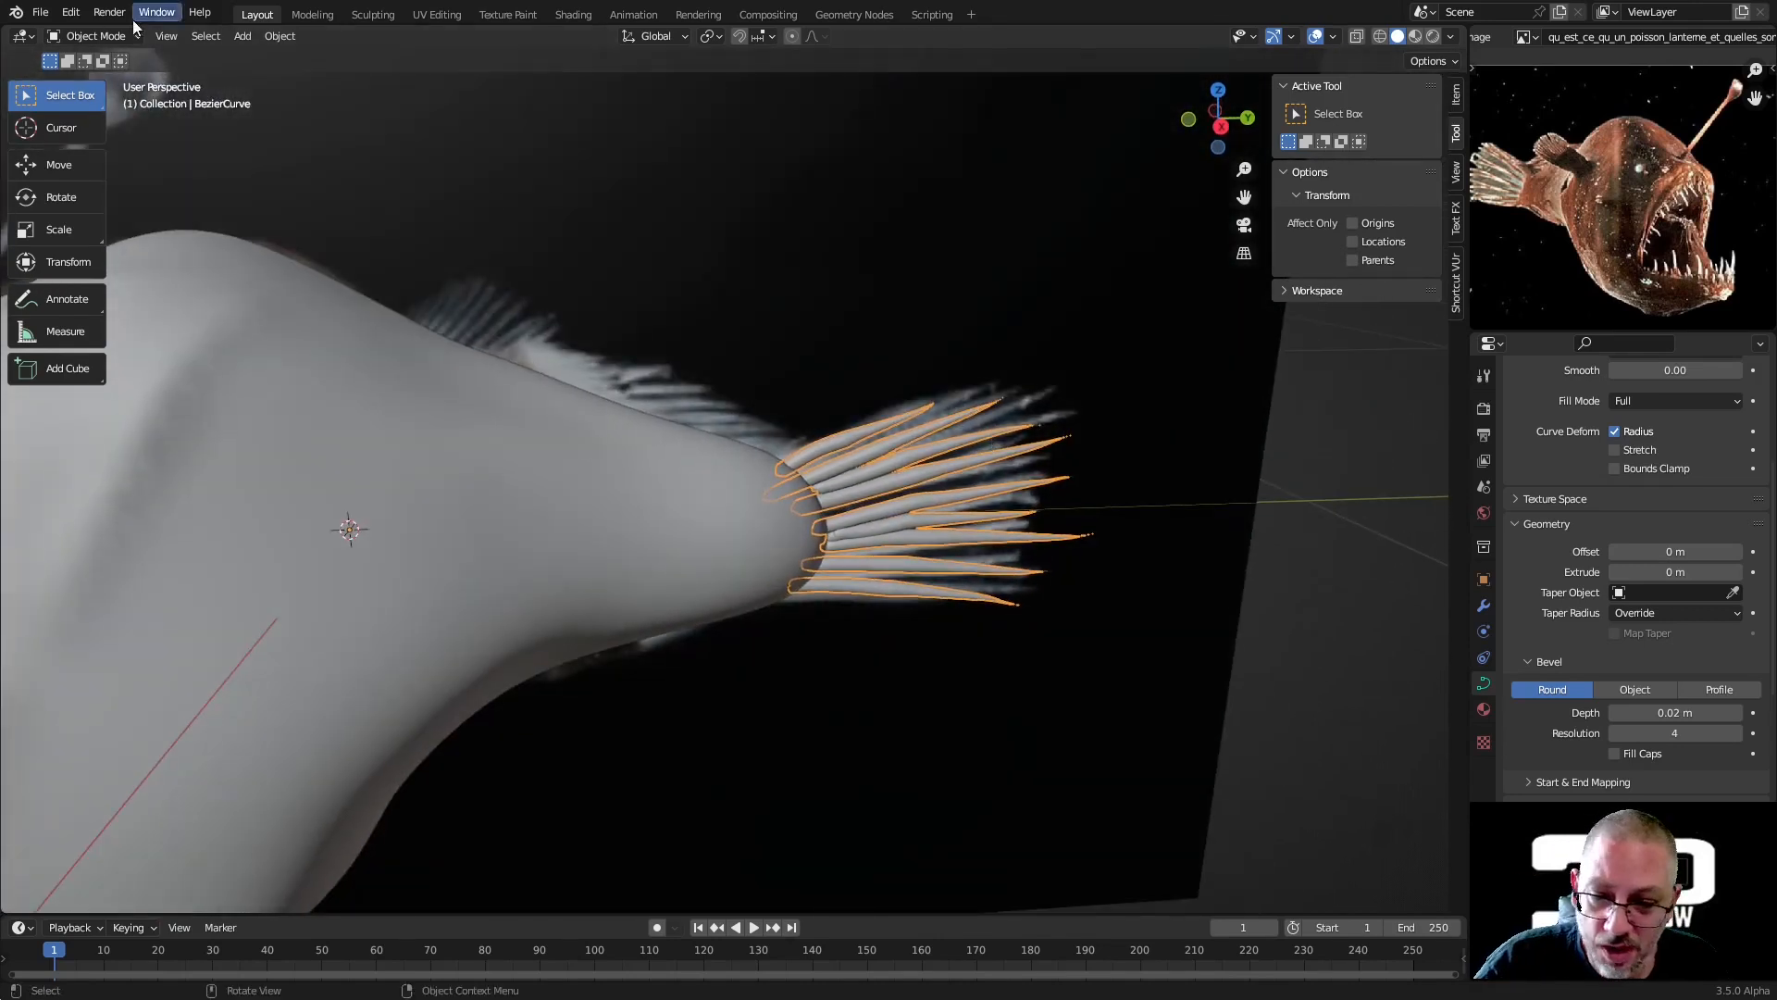
Add a 2 m cube mesh at the world origin
left_click(244, 55)
mouse_move(320, 59)
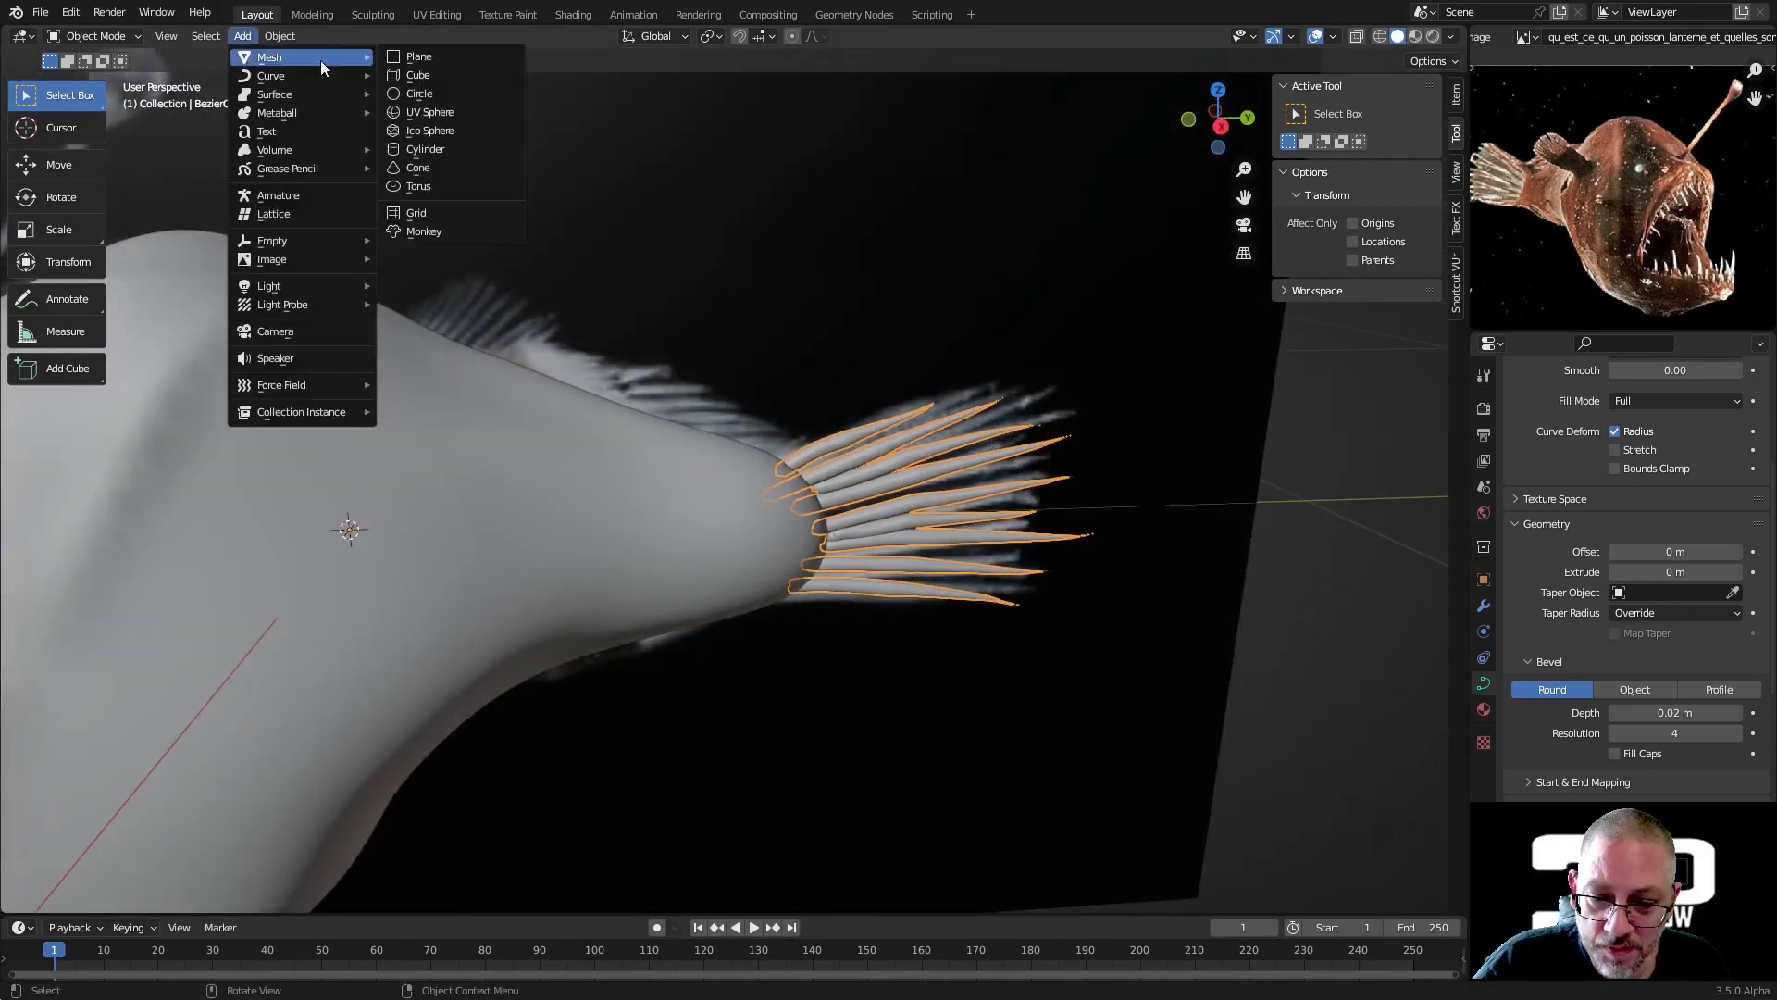
left_click(453, 79)
scroll(714, 424, "down", 7)
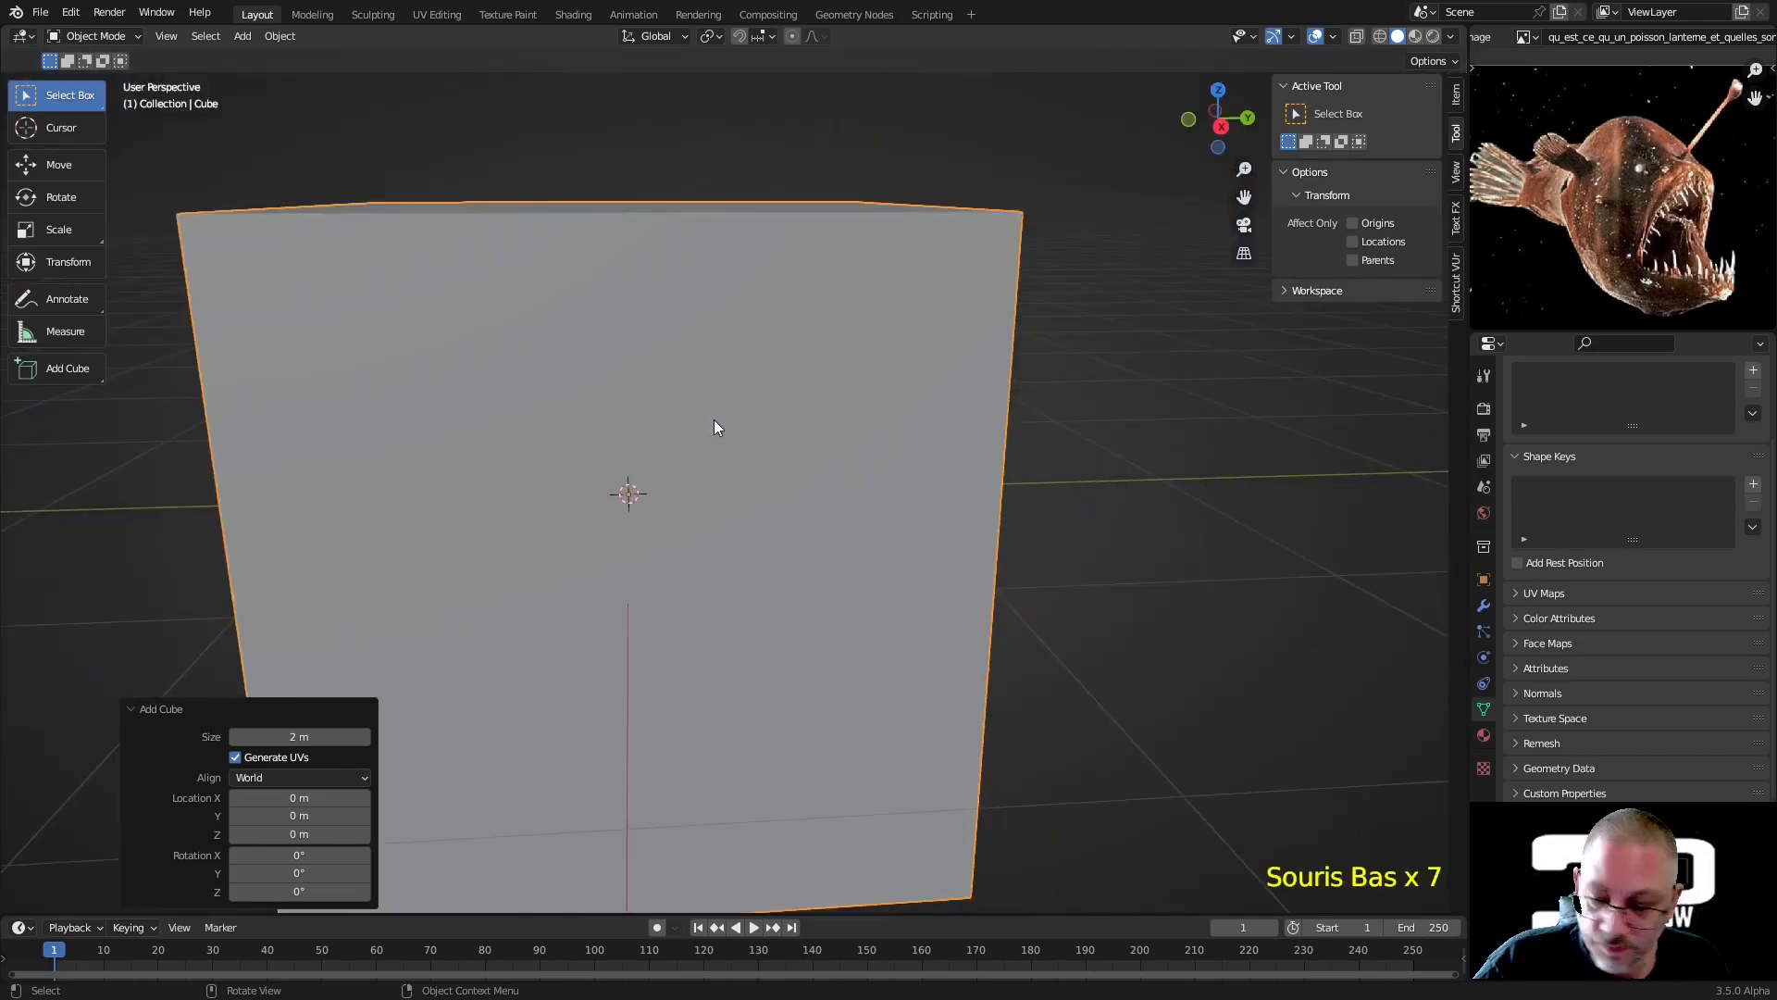
In Edit Mode, scale the whole cube to about 0.171, and thin it to about 0.07 along X
key("Tab")
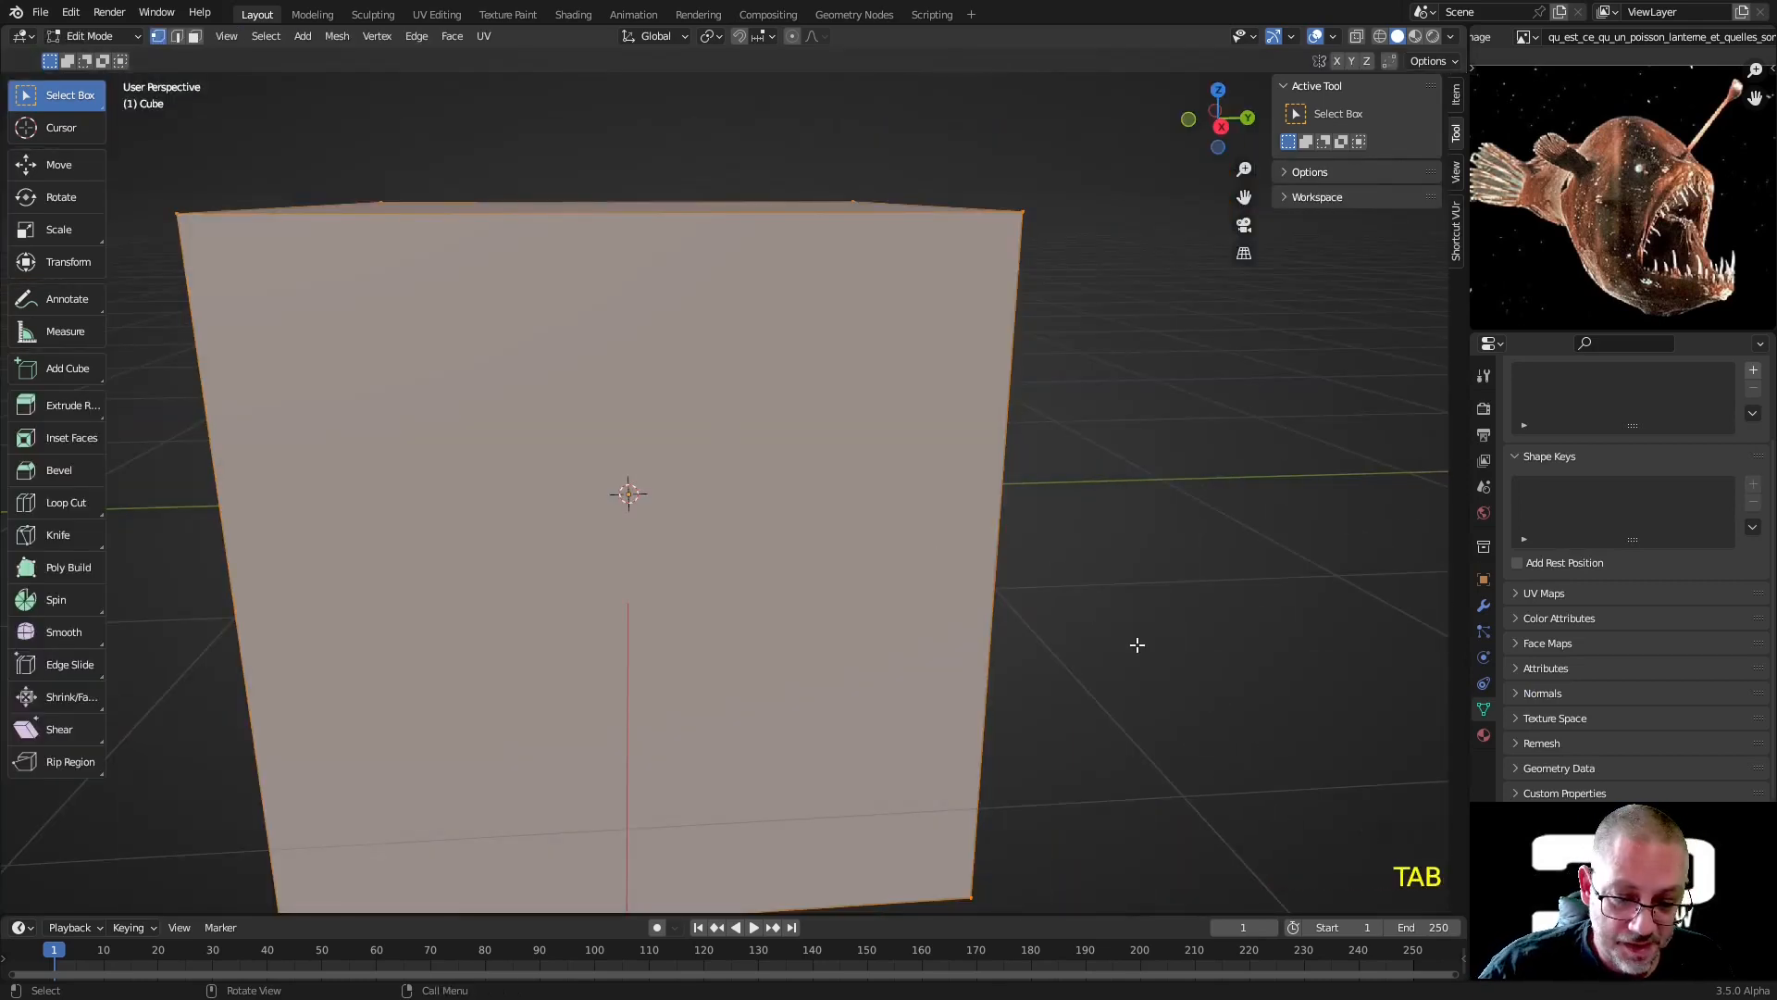
key("s")
left_click(719, 480)
middle_click_drag(725, 544, 685, 516)
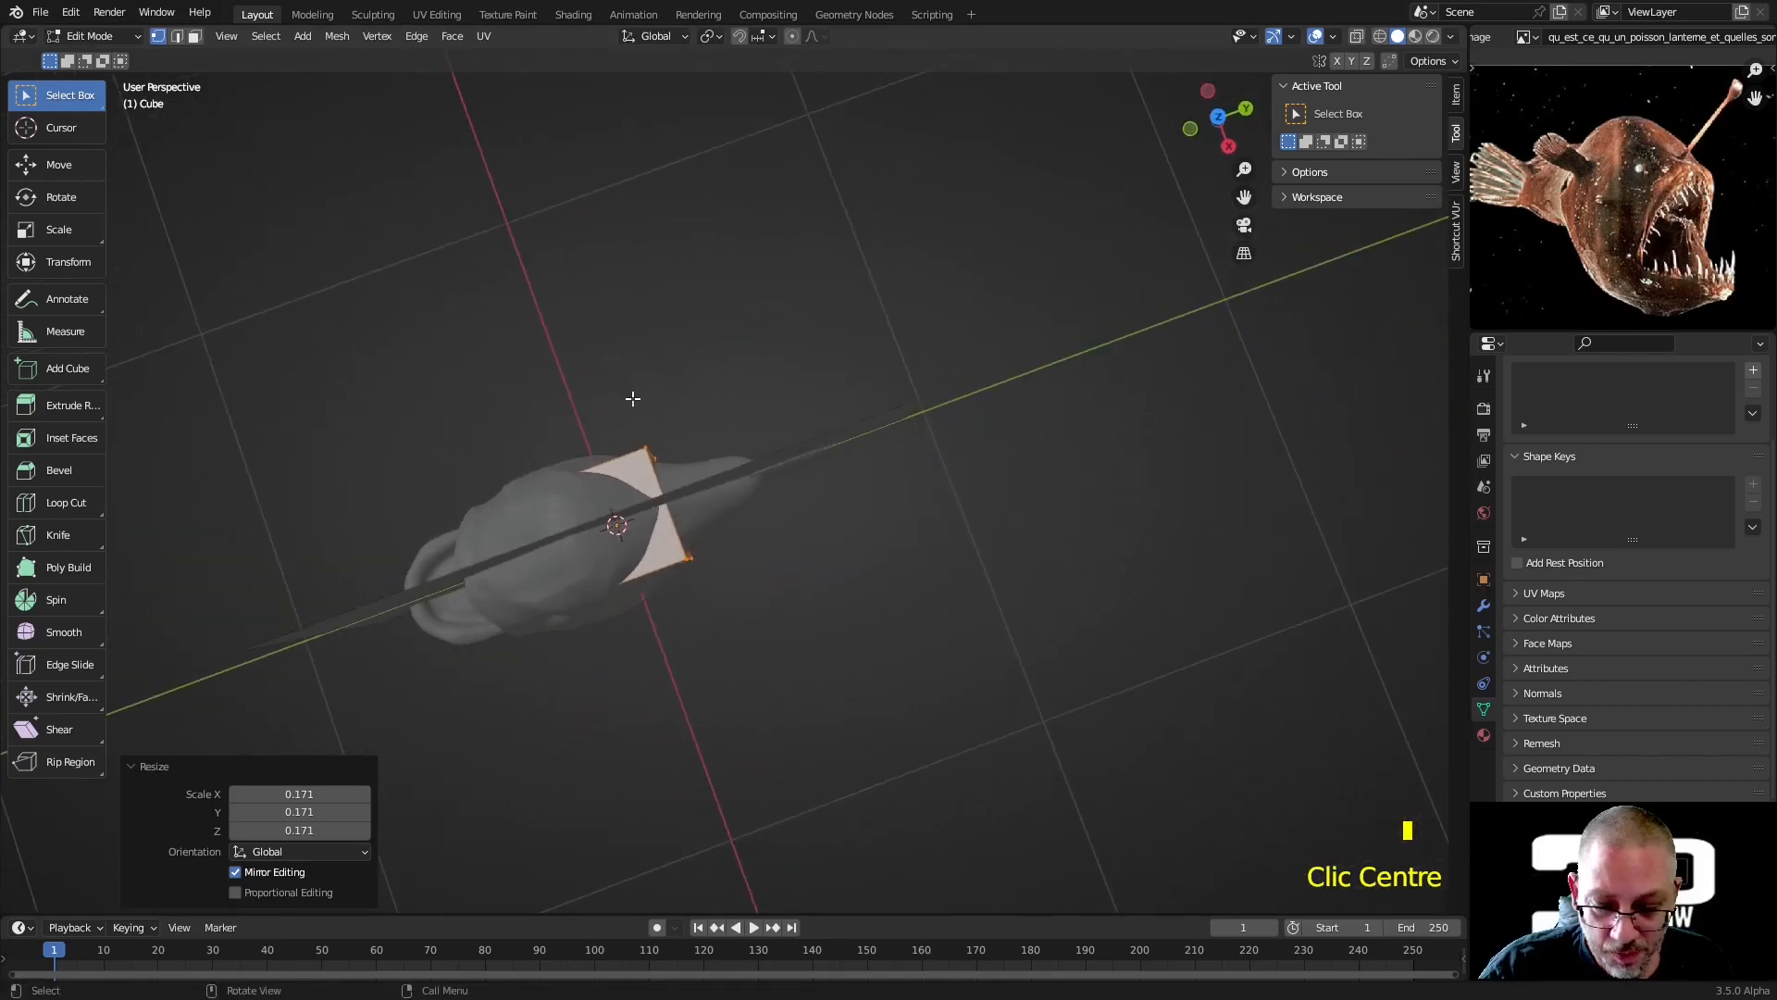
key("s")
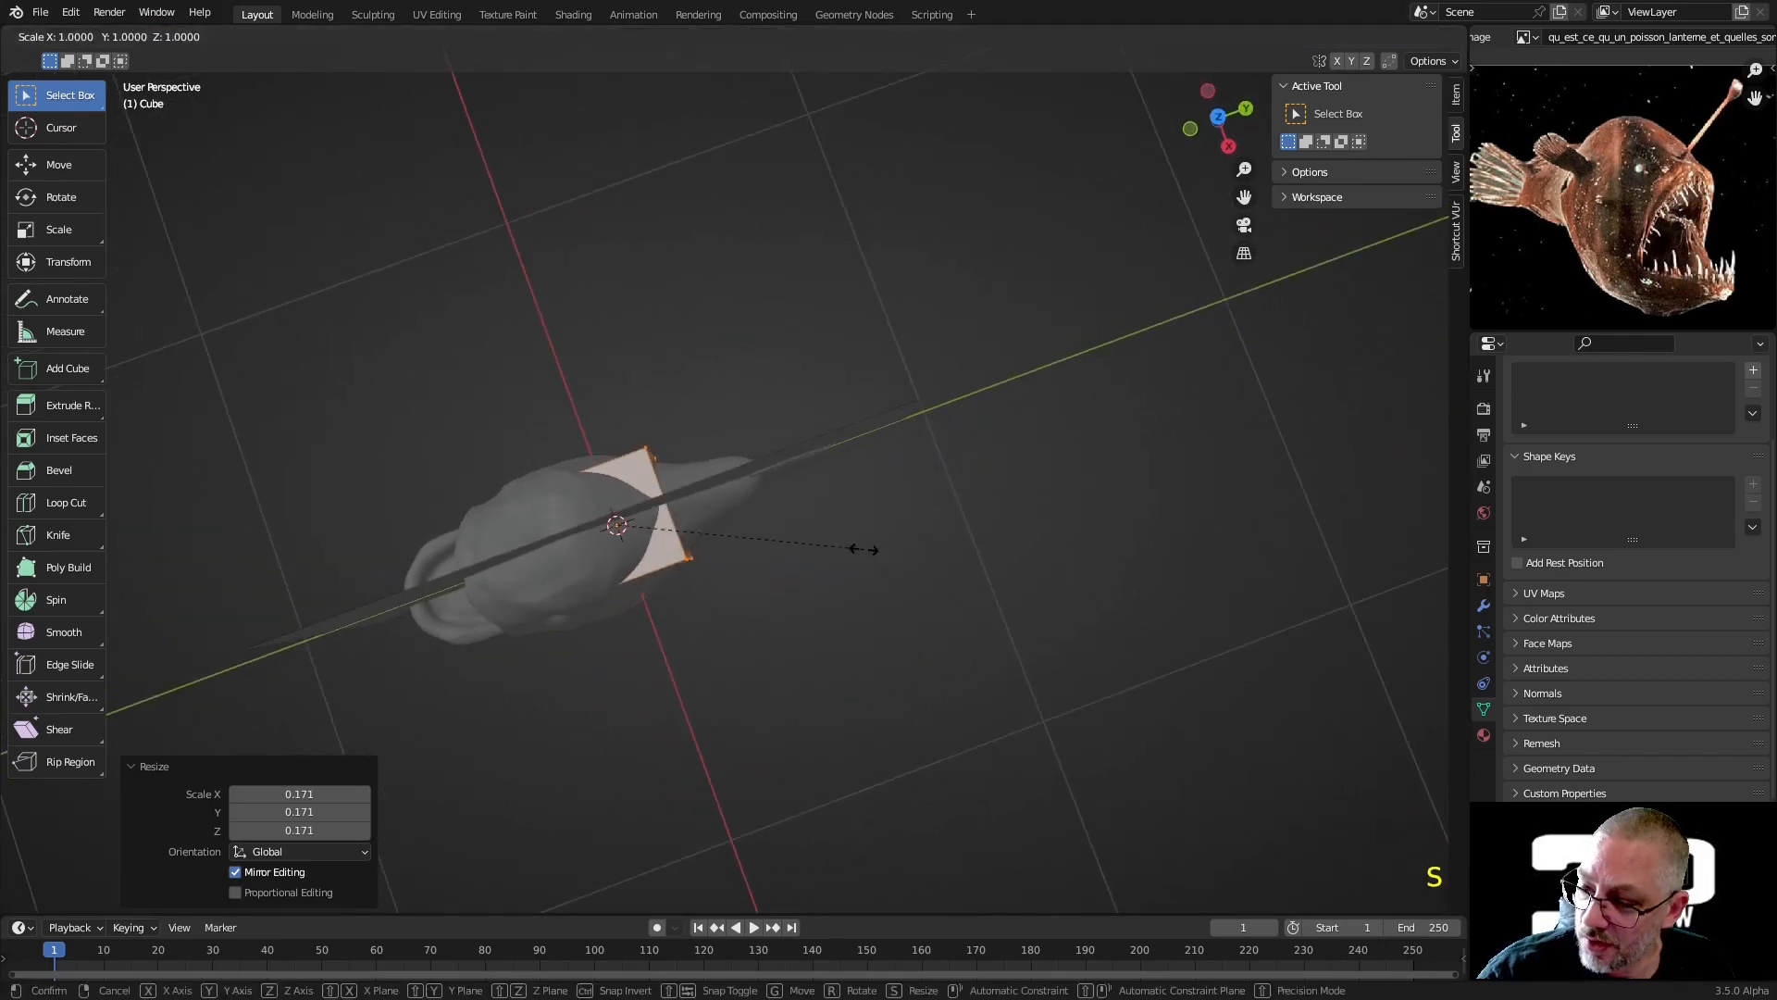
key("x")
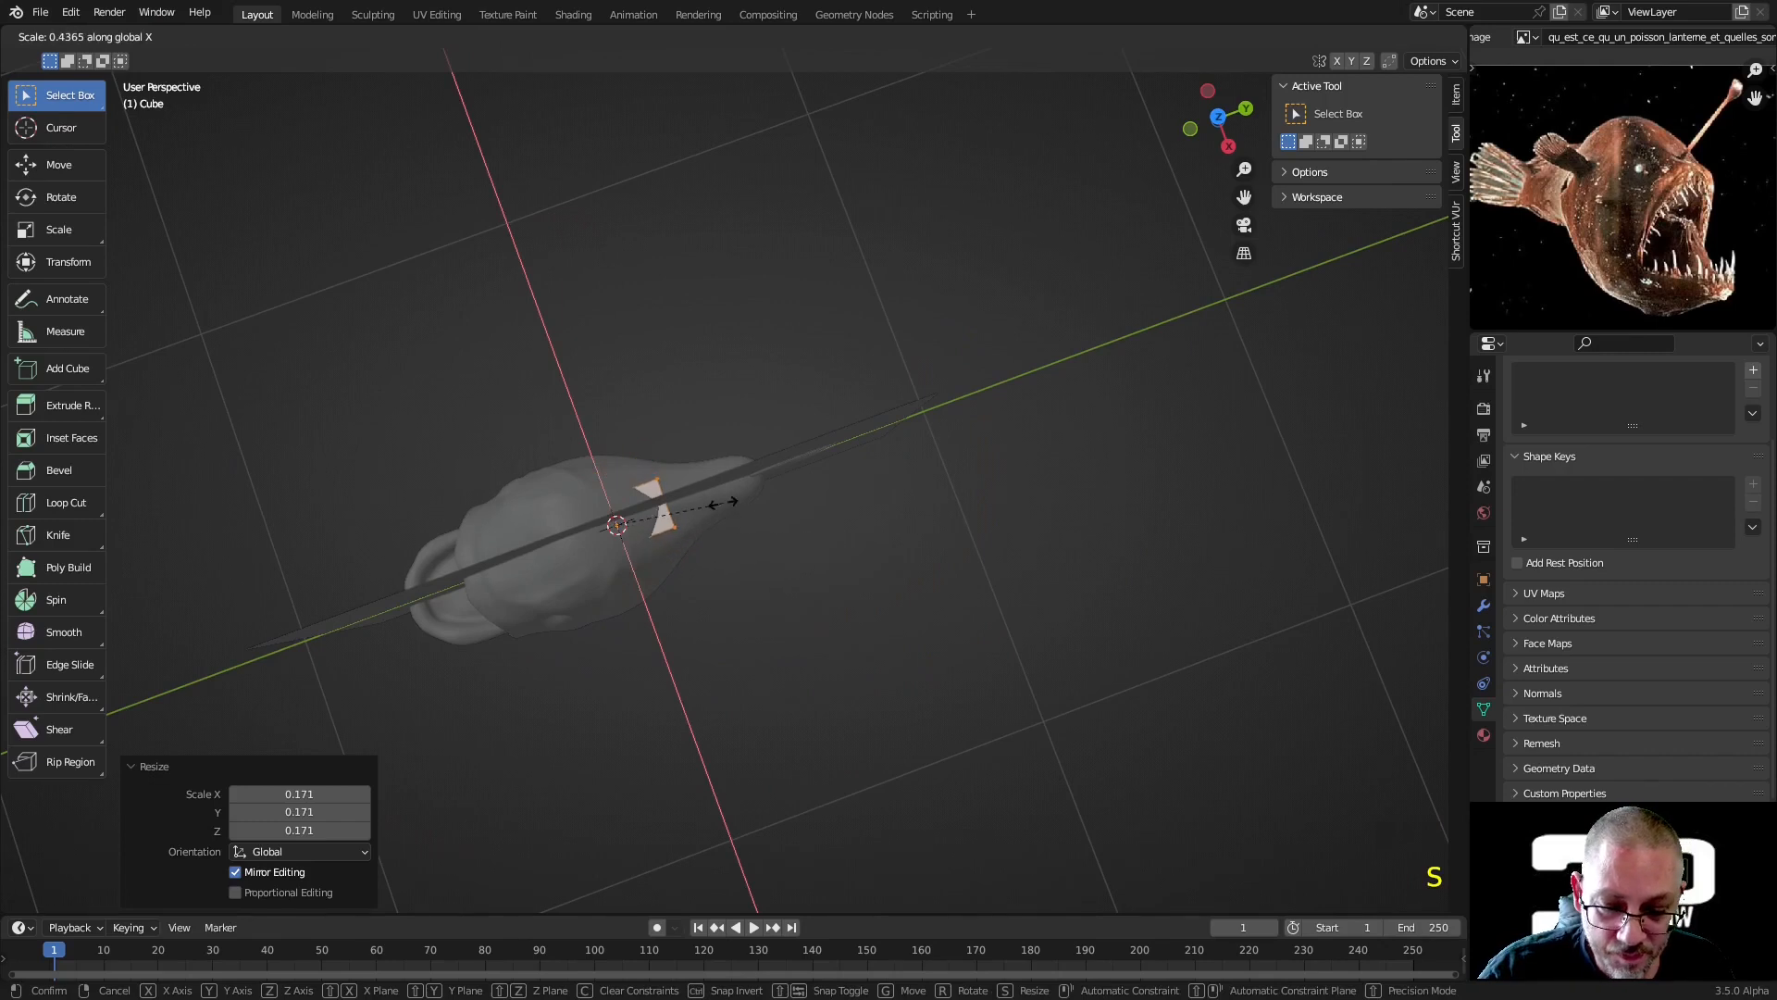
left_click(634, 526)
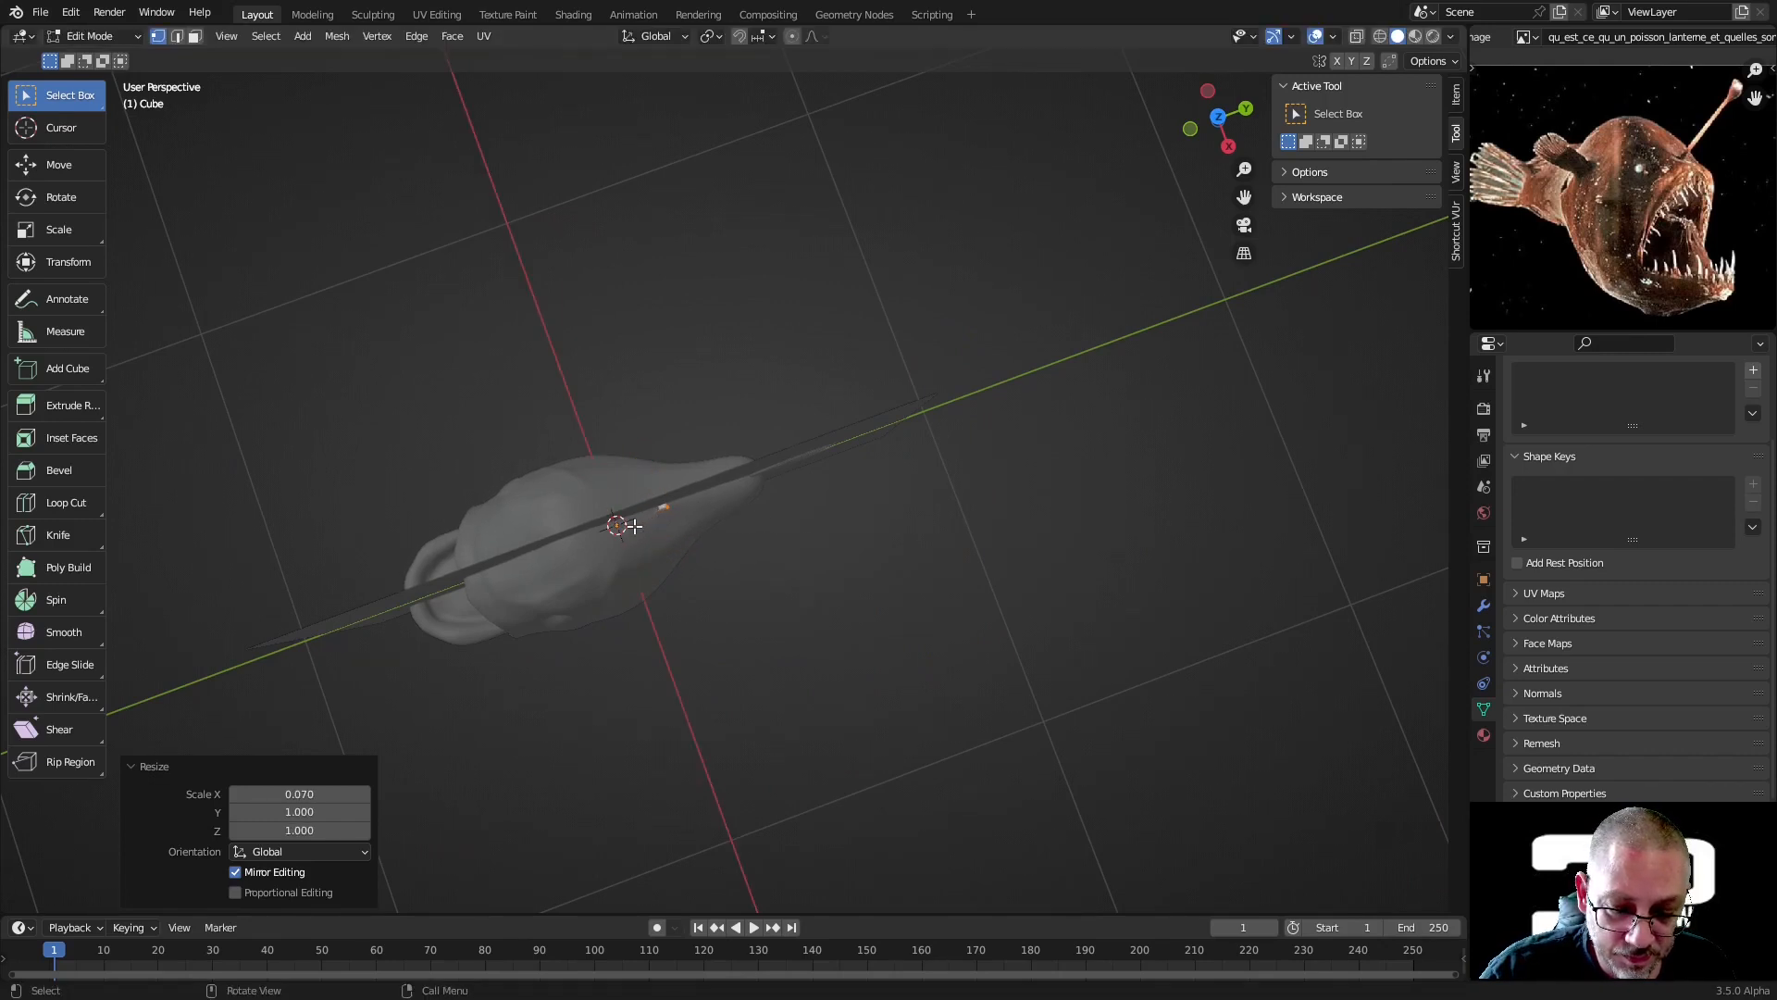
In side view, move the block about 0.35 m along Y onto the tail and scale its height to about 0.52 along Z
left_click(1230, 149)
scroll(756, 495, "up", 5)
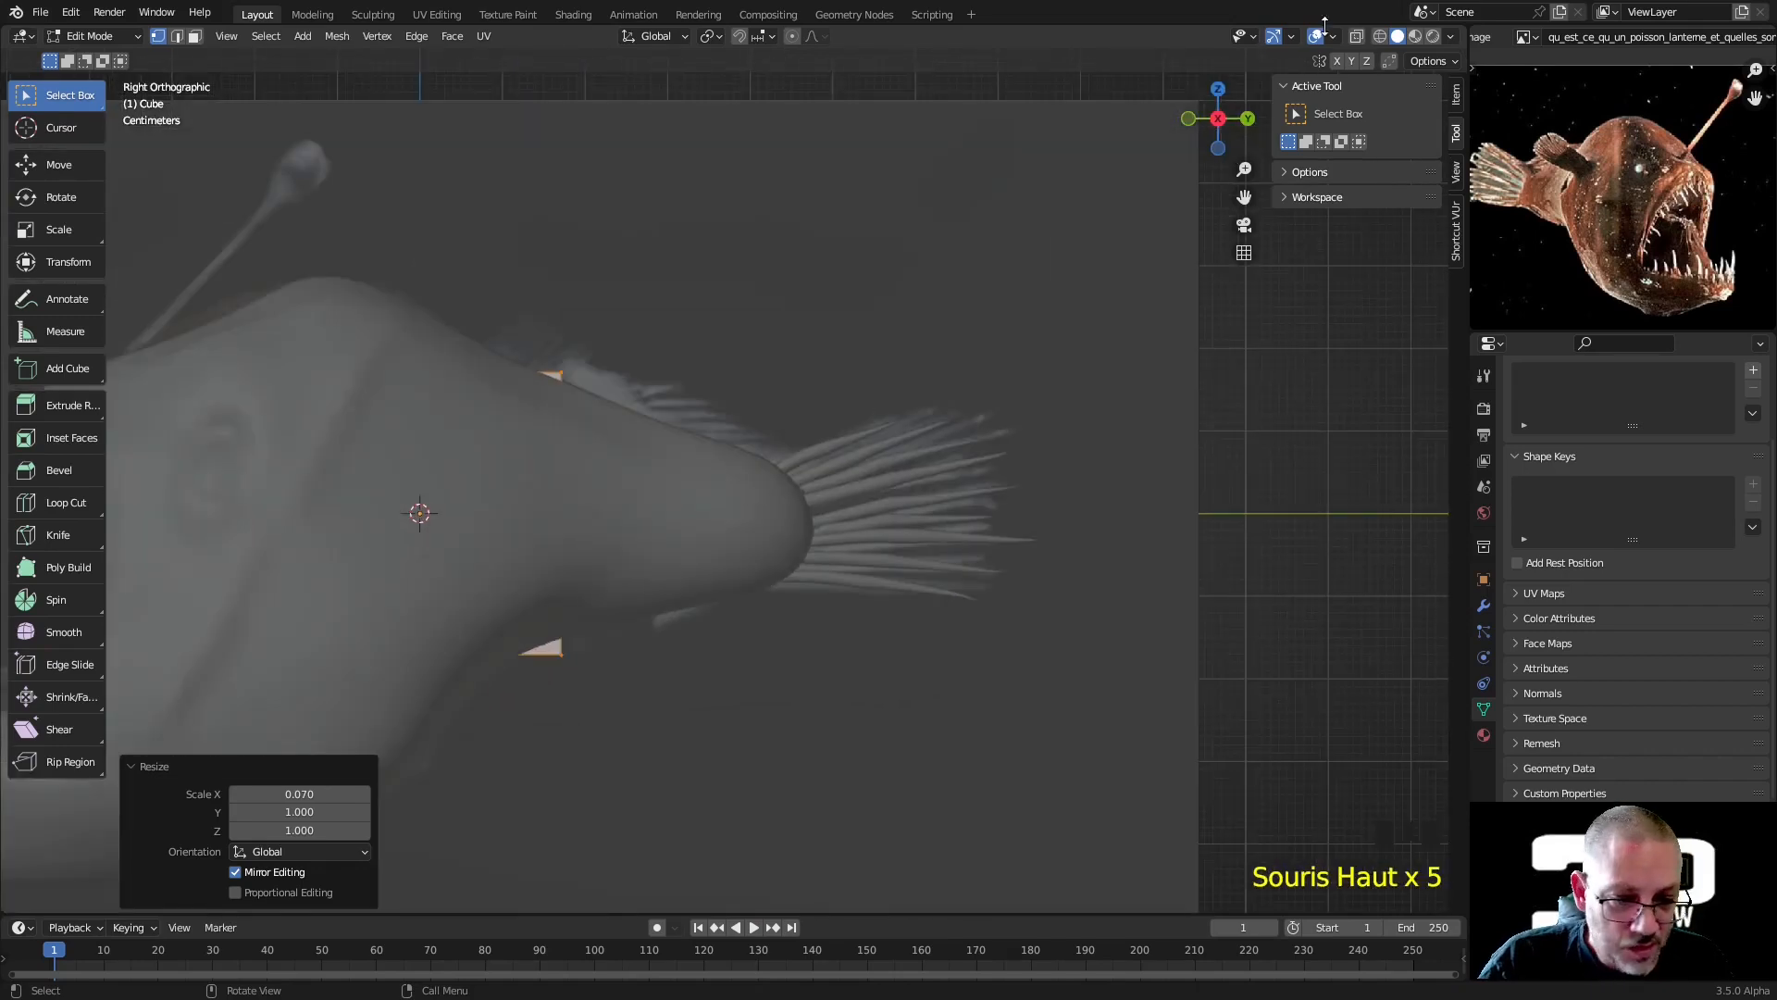
left_click(1361, 41)
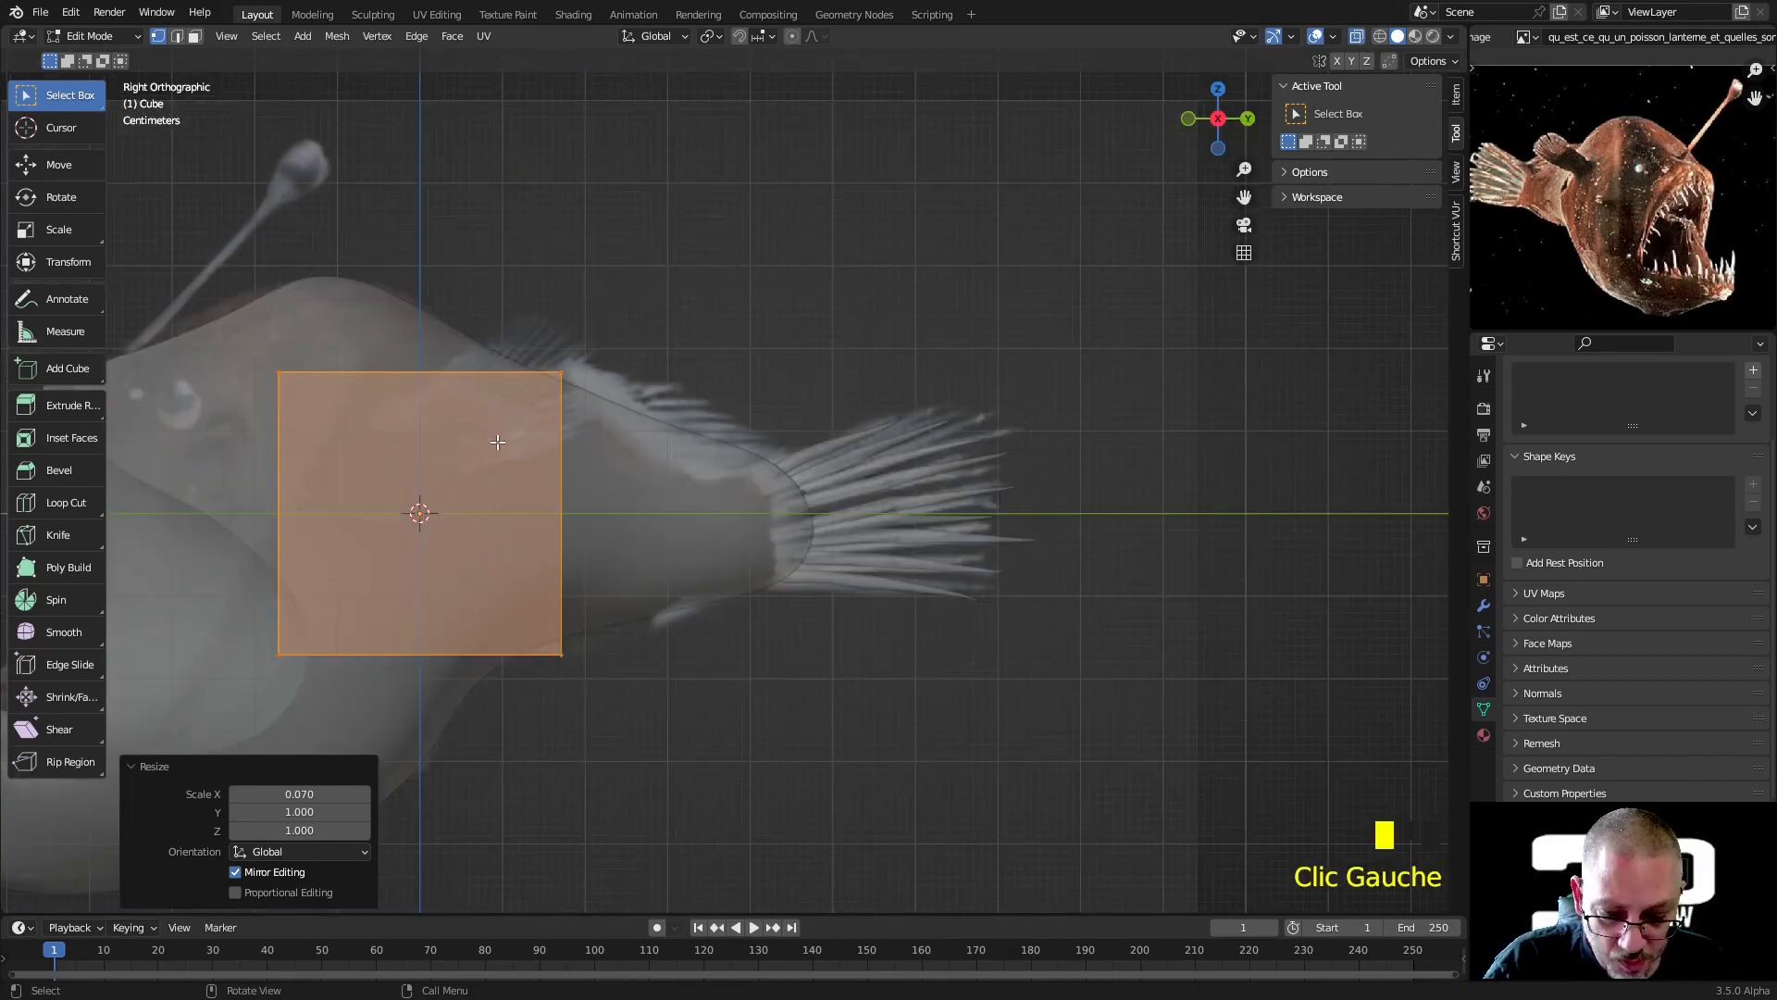
key("g")
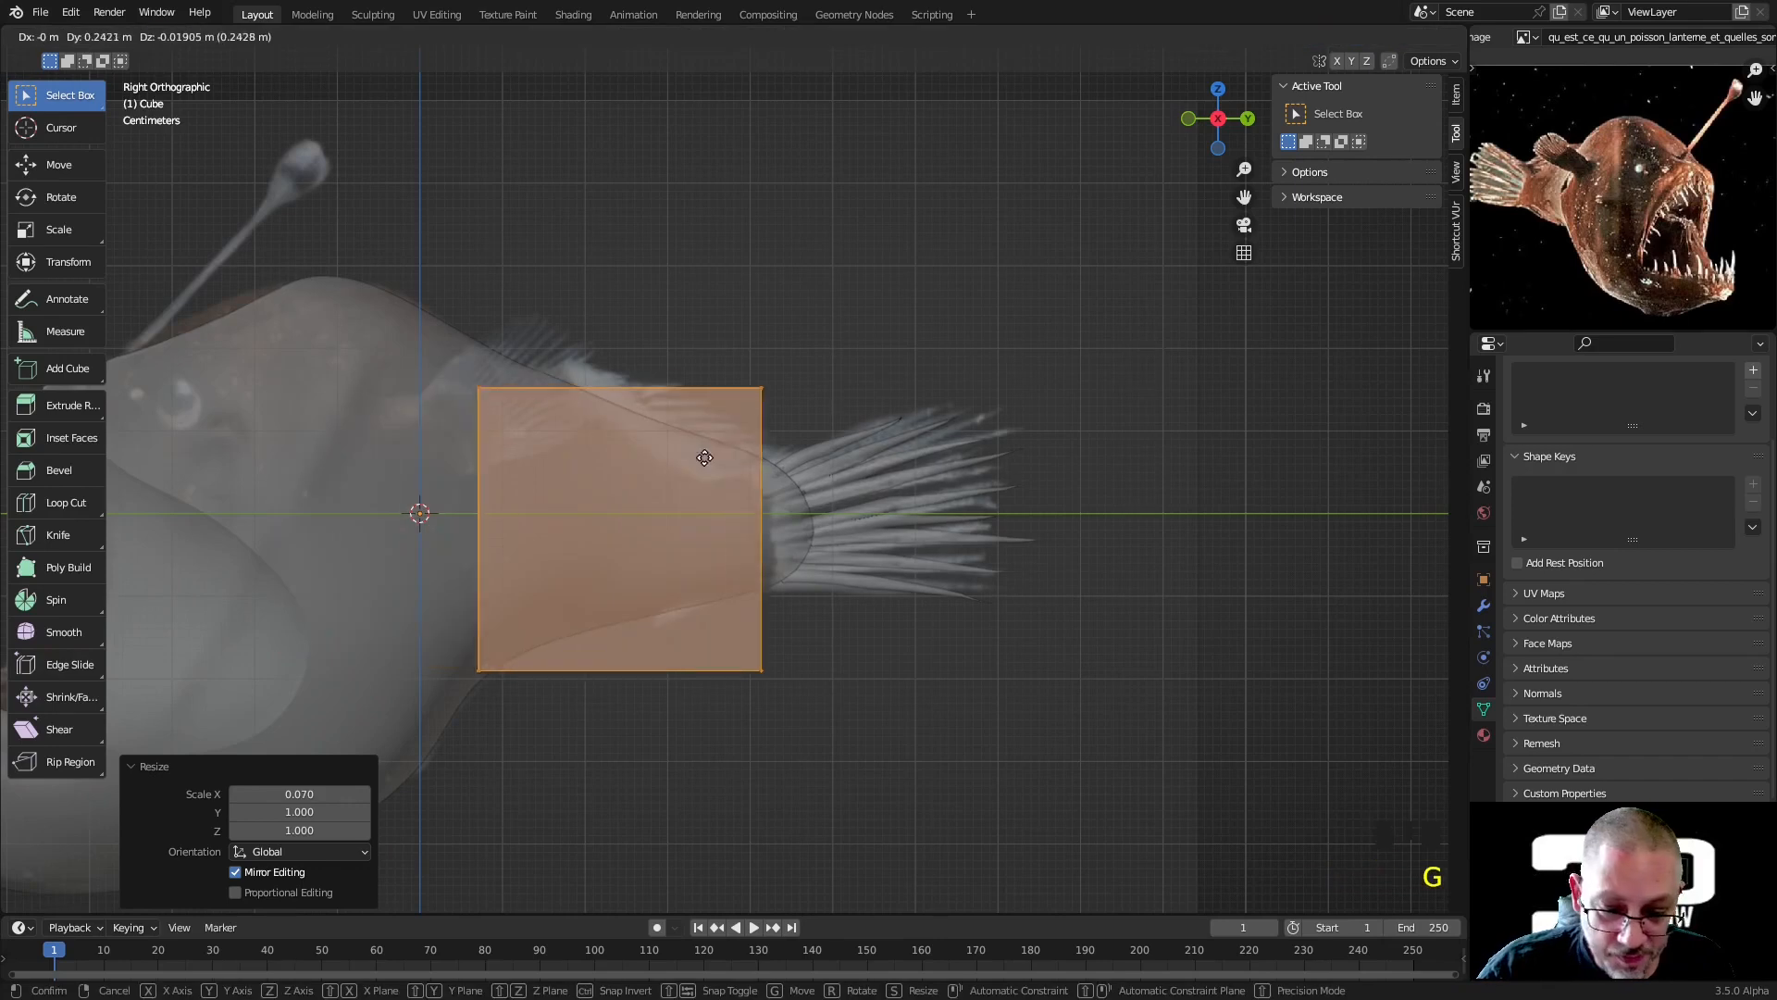
left_click(786, 455)
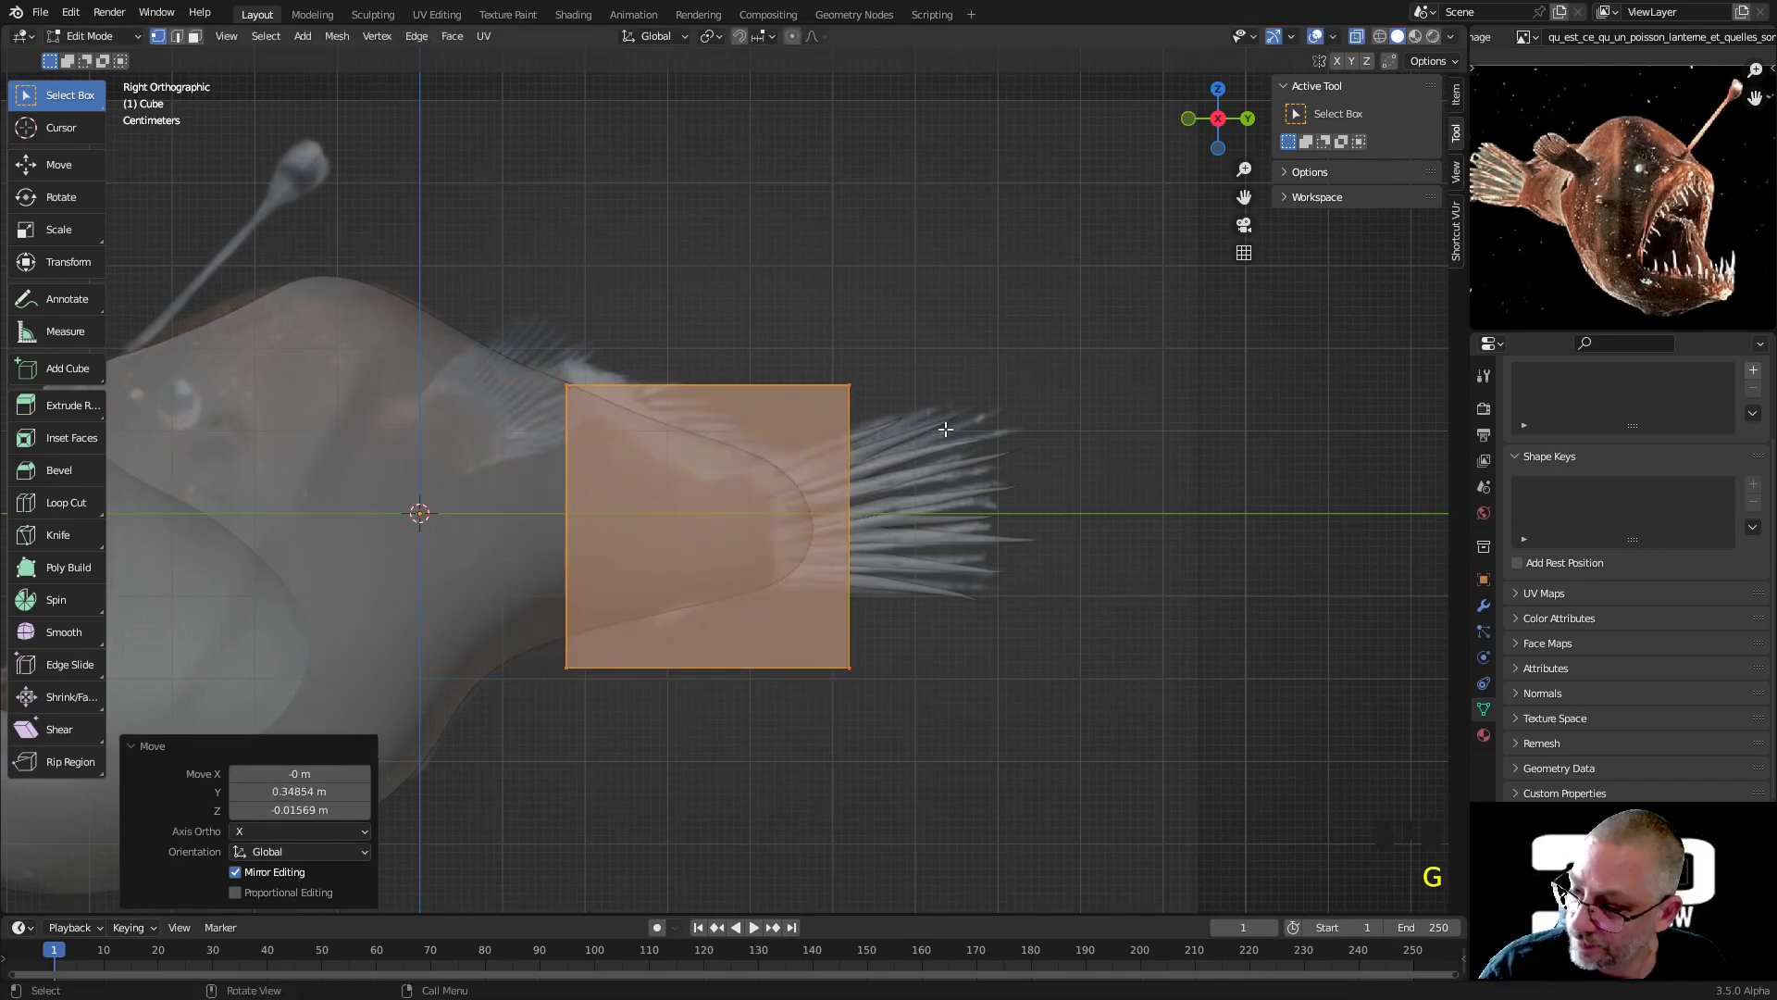
key("s")
key("z")
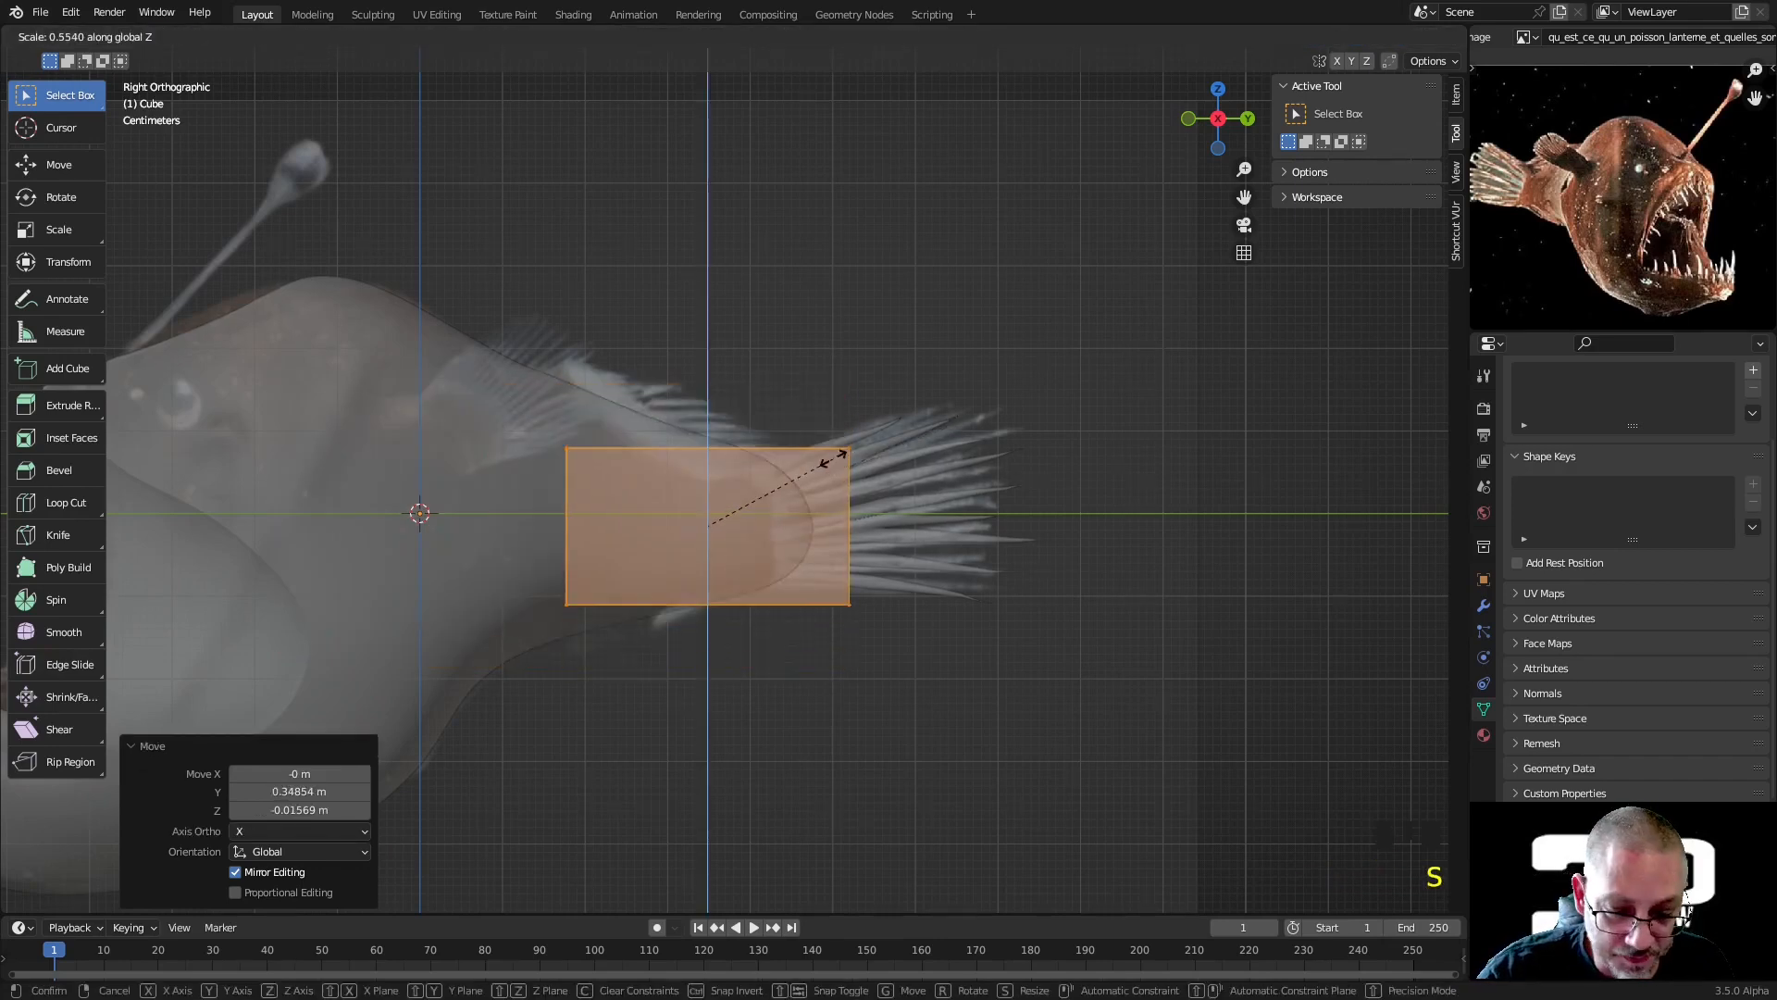
left_click(826, 463)
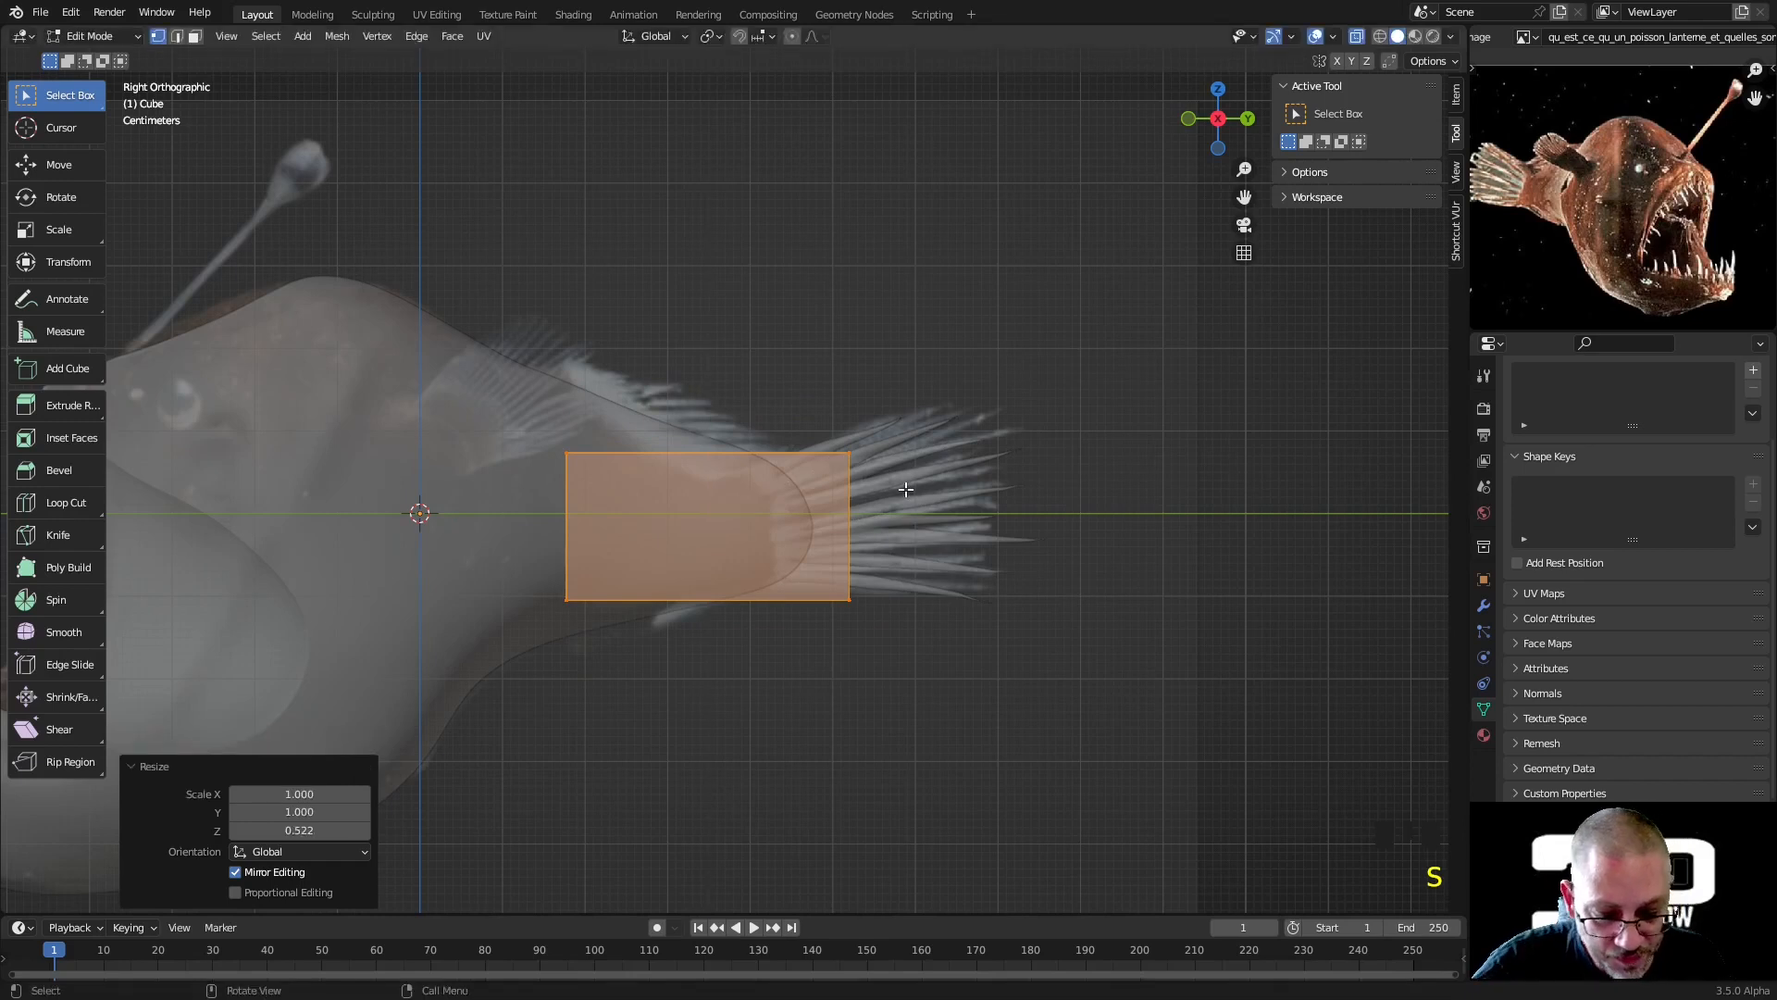
Select all vertices of the block's end facing away from the body and extend them about 0.2 m along Y over the fin rays
scroll(906, 489, "up", 2)
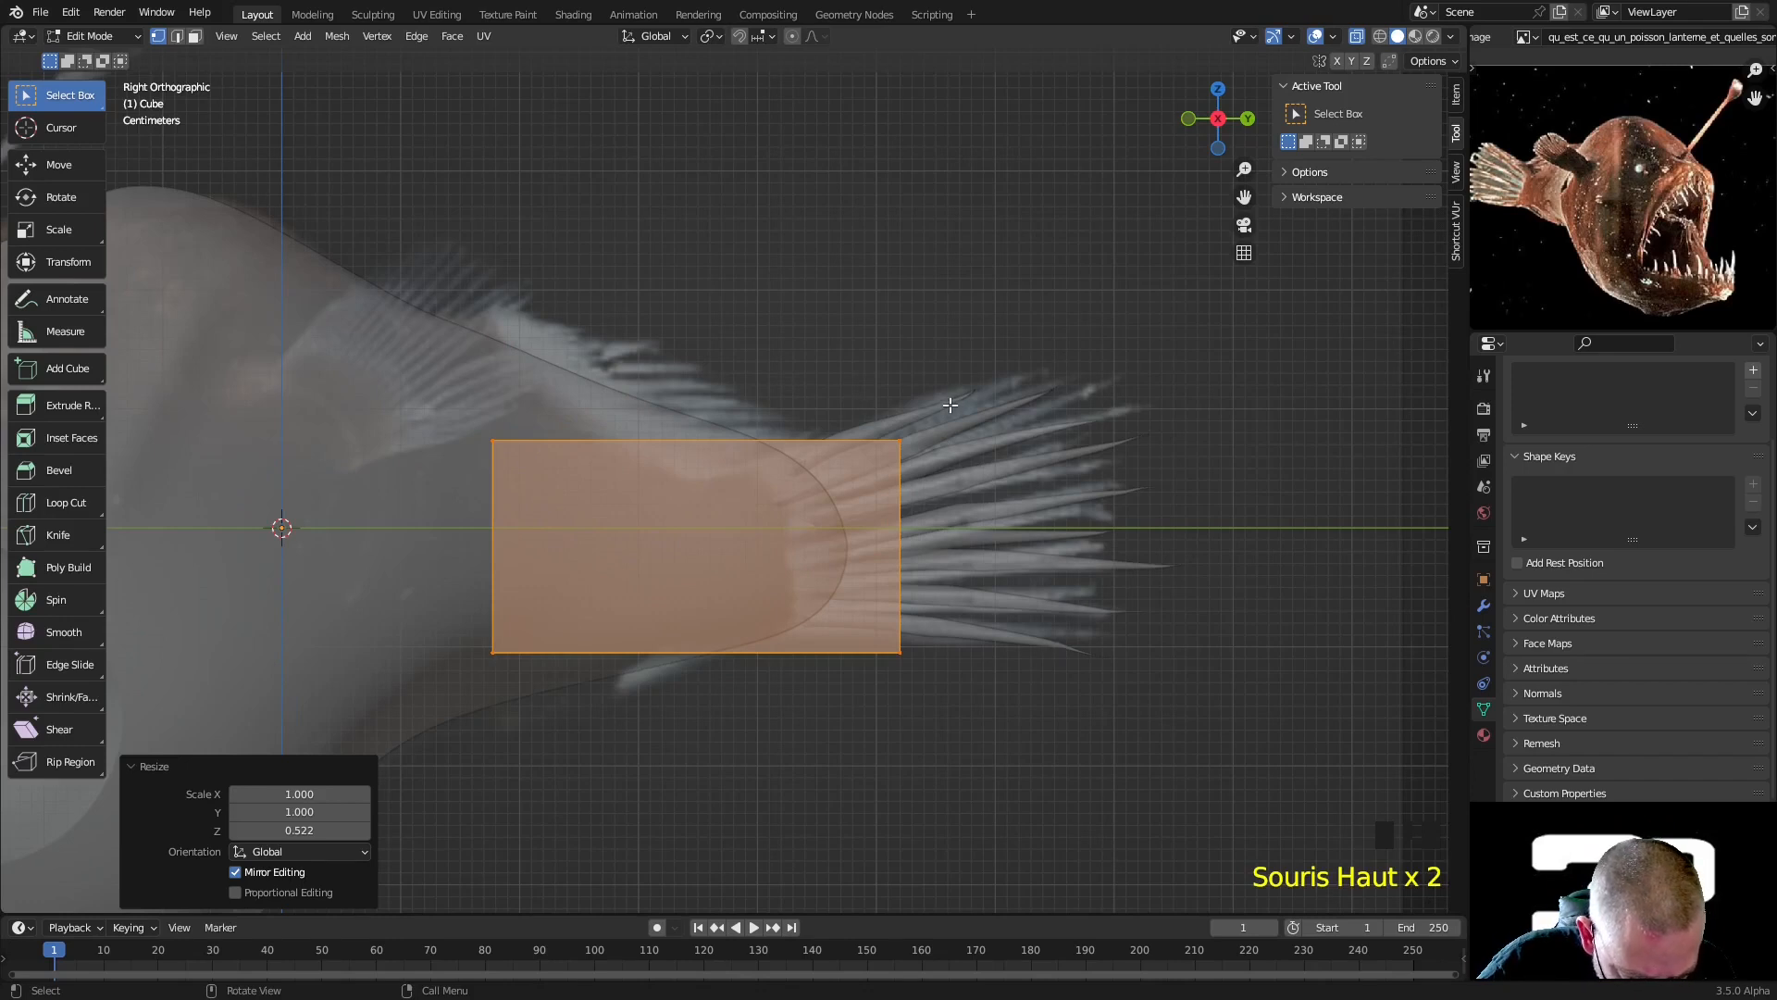
middle_click_drag(796, 436, 1217, 153)
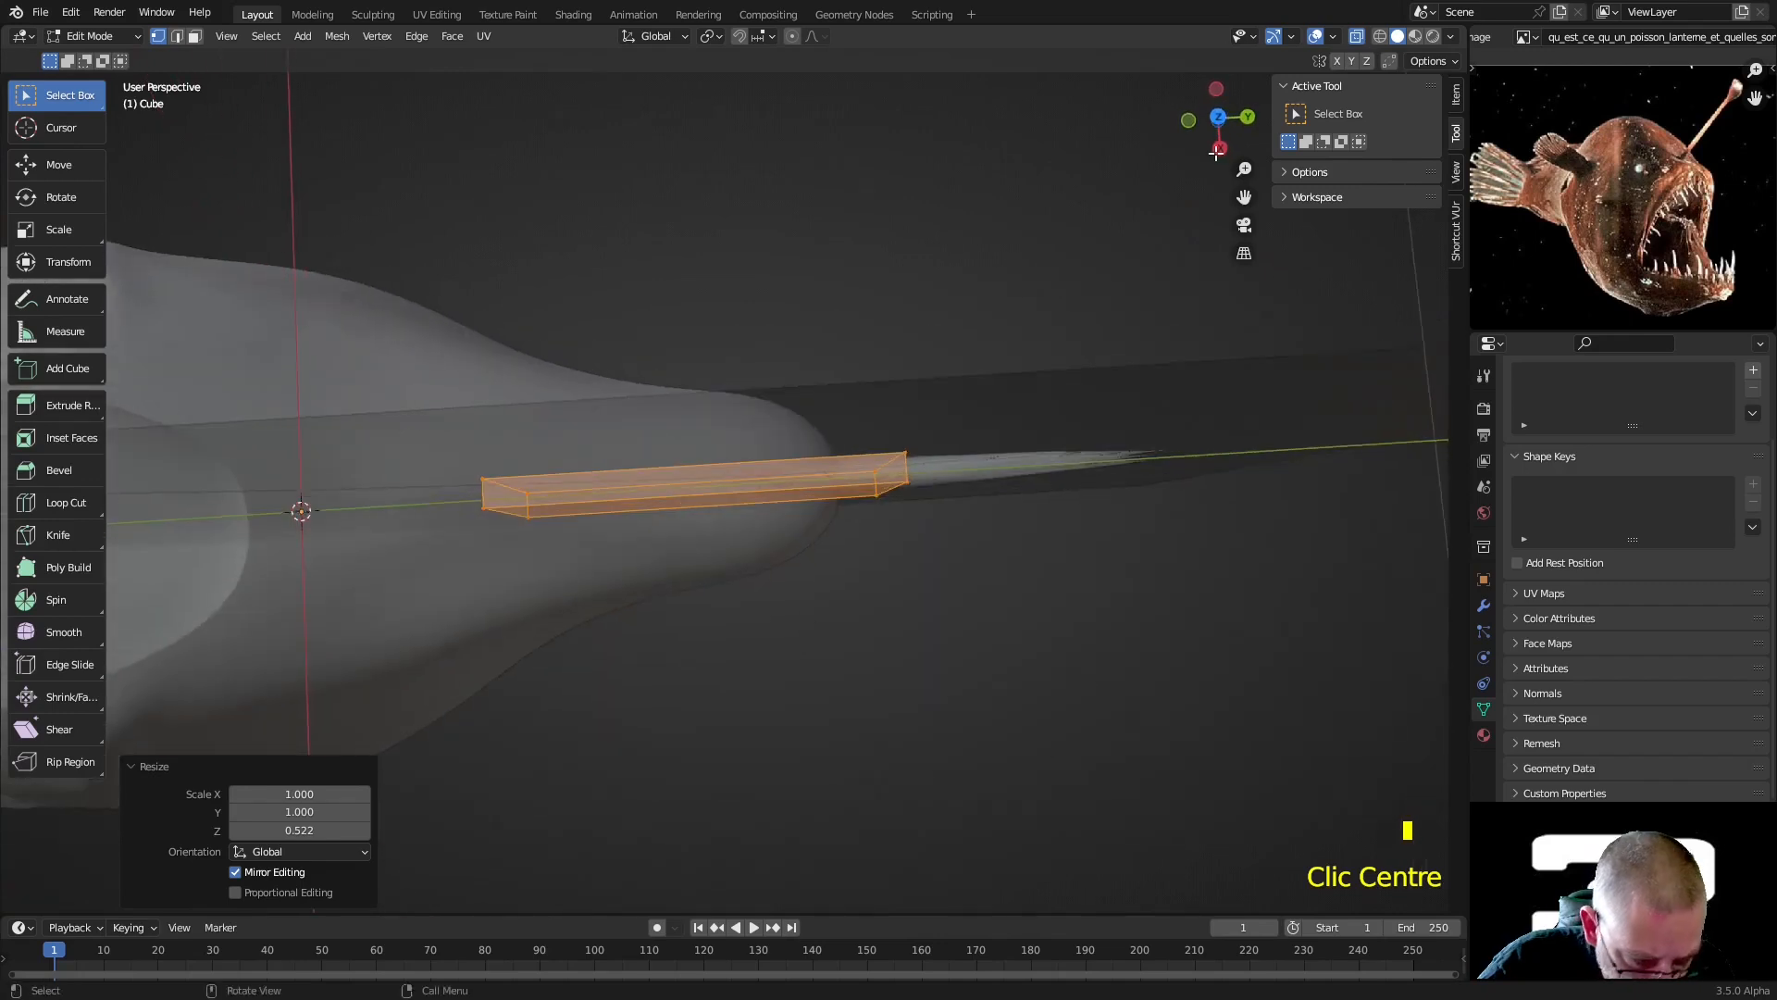
left_click(1357, 37)
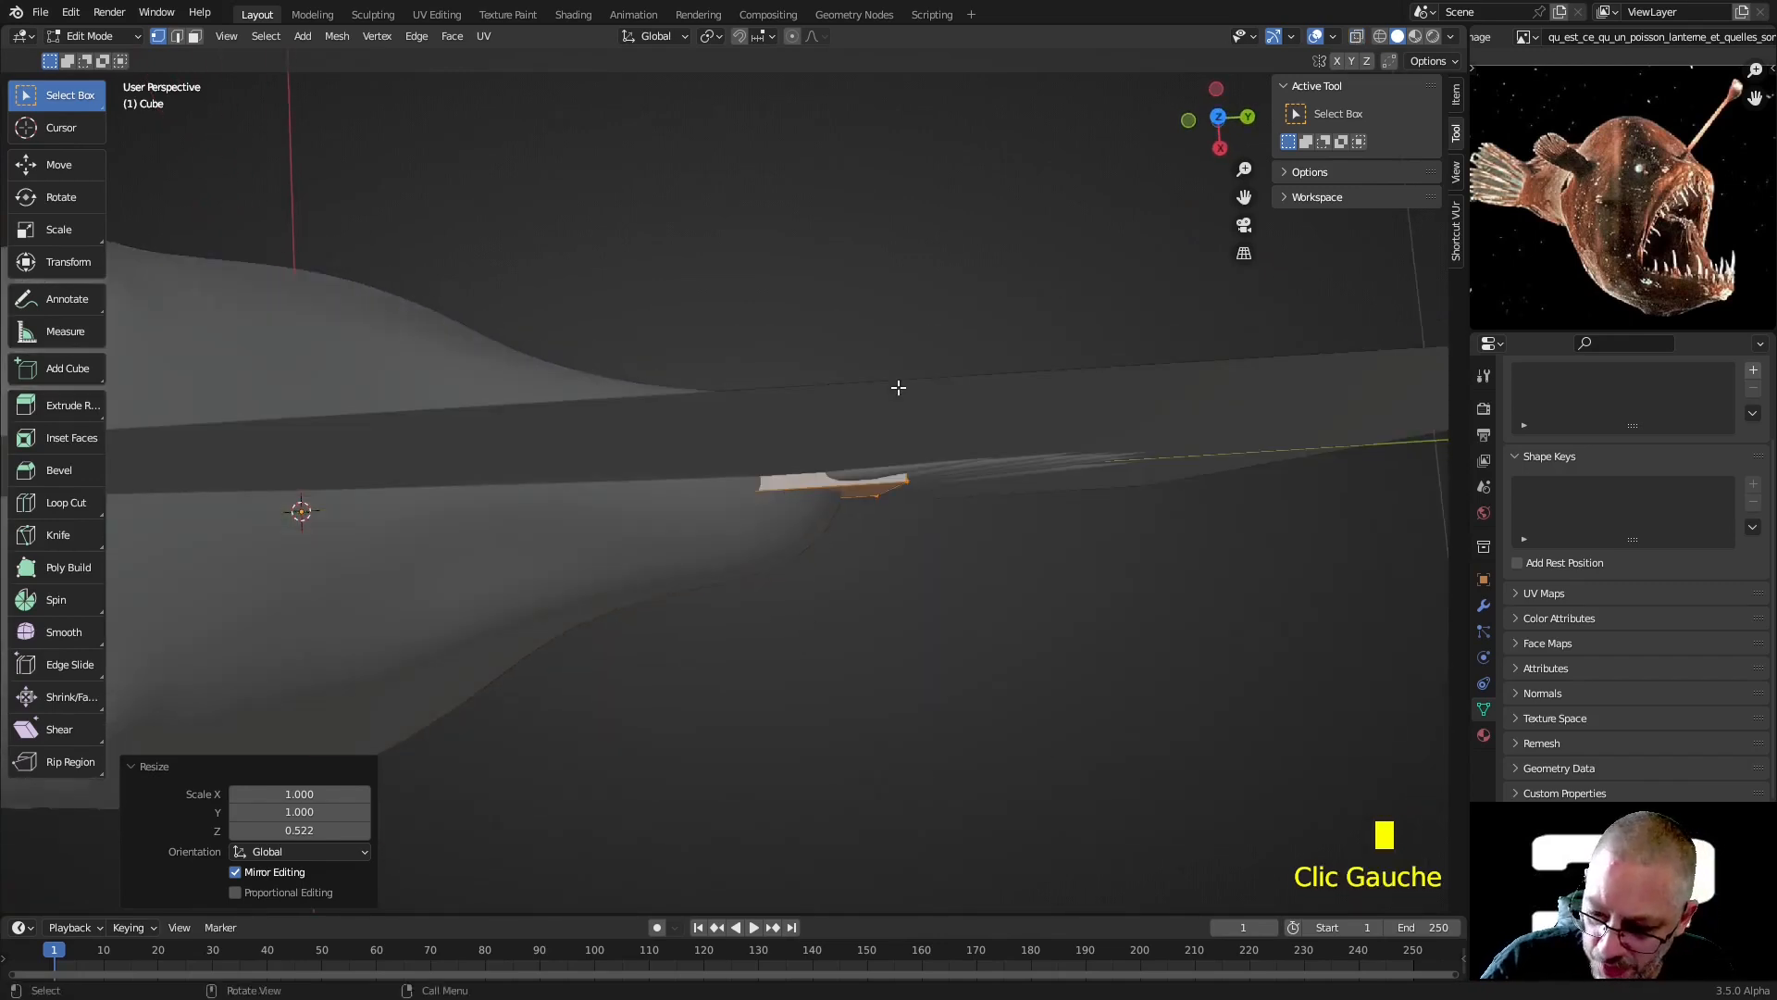
key("KP_7")
scroll(709, 301, "up", 1)
left_click_drag(690, 244, 827, 304)
key("alt+z")
left_click_drag(652, 244, 873, 325)
key("alt+z")
scroll(842, 314, "up", 2)
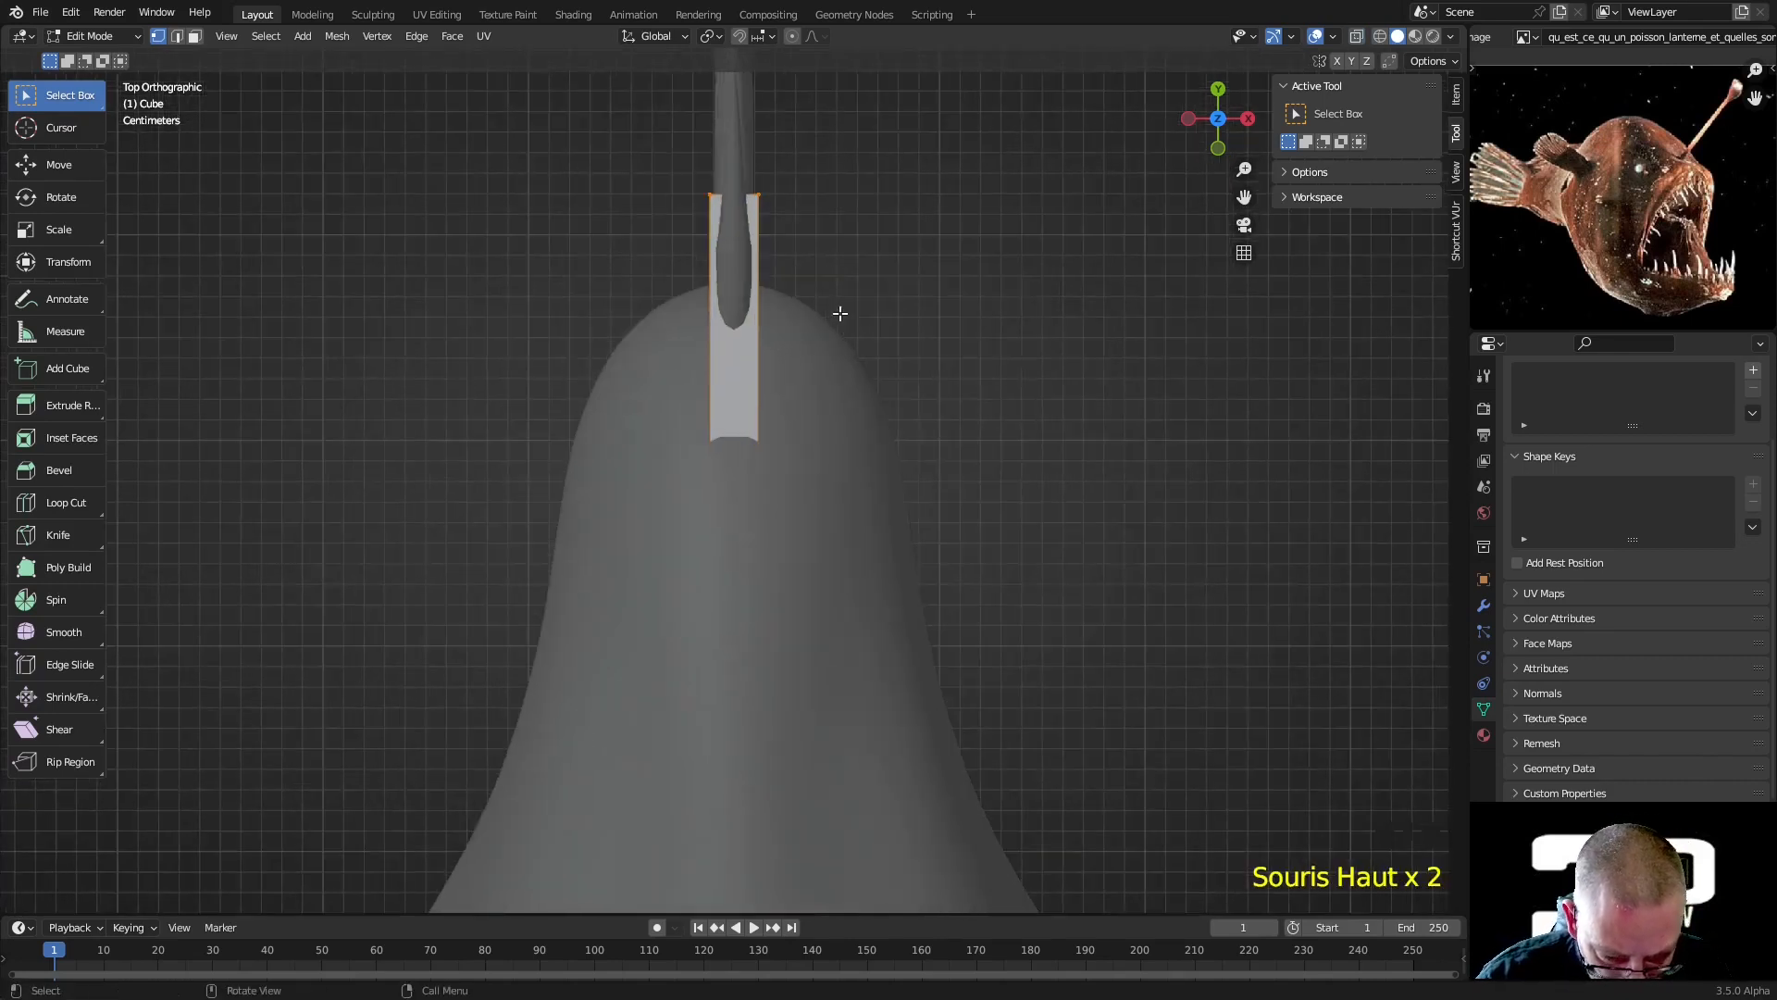
scroll(831, 296, "down", 4)
middle_click_drag(829, 289, 852, 404, "shift")
key("g")
key("y")
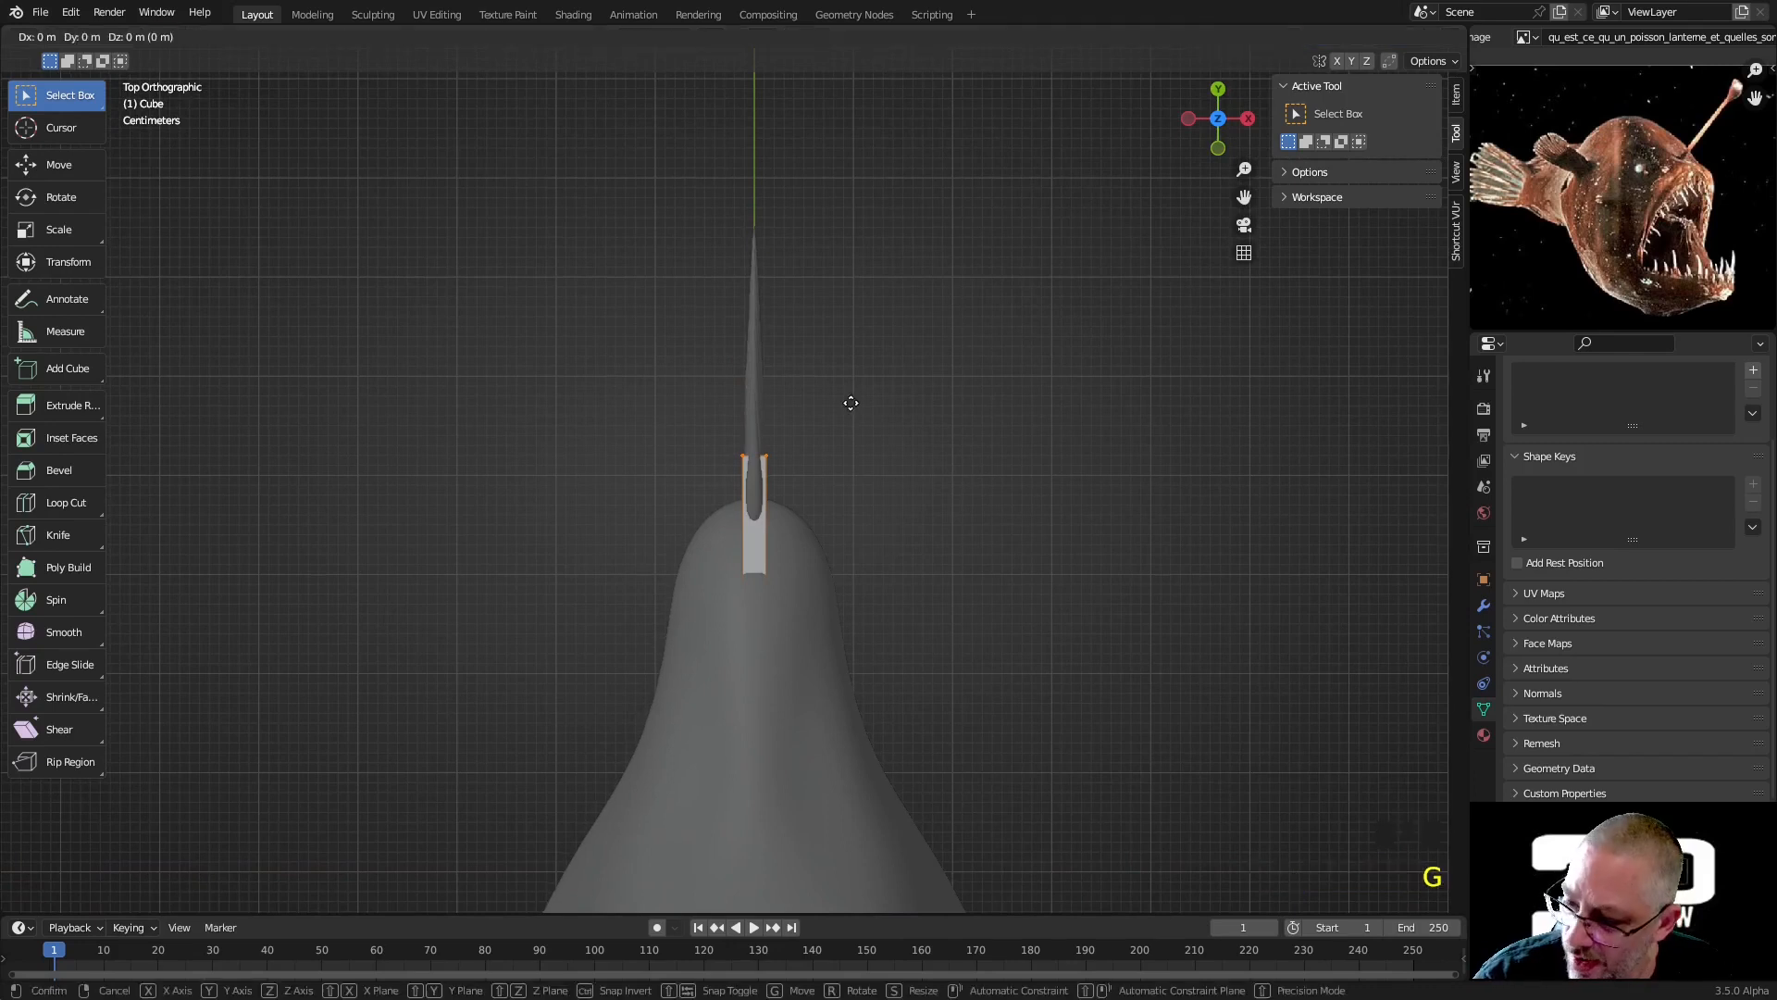
left_click(851, 201)
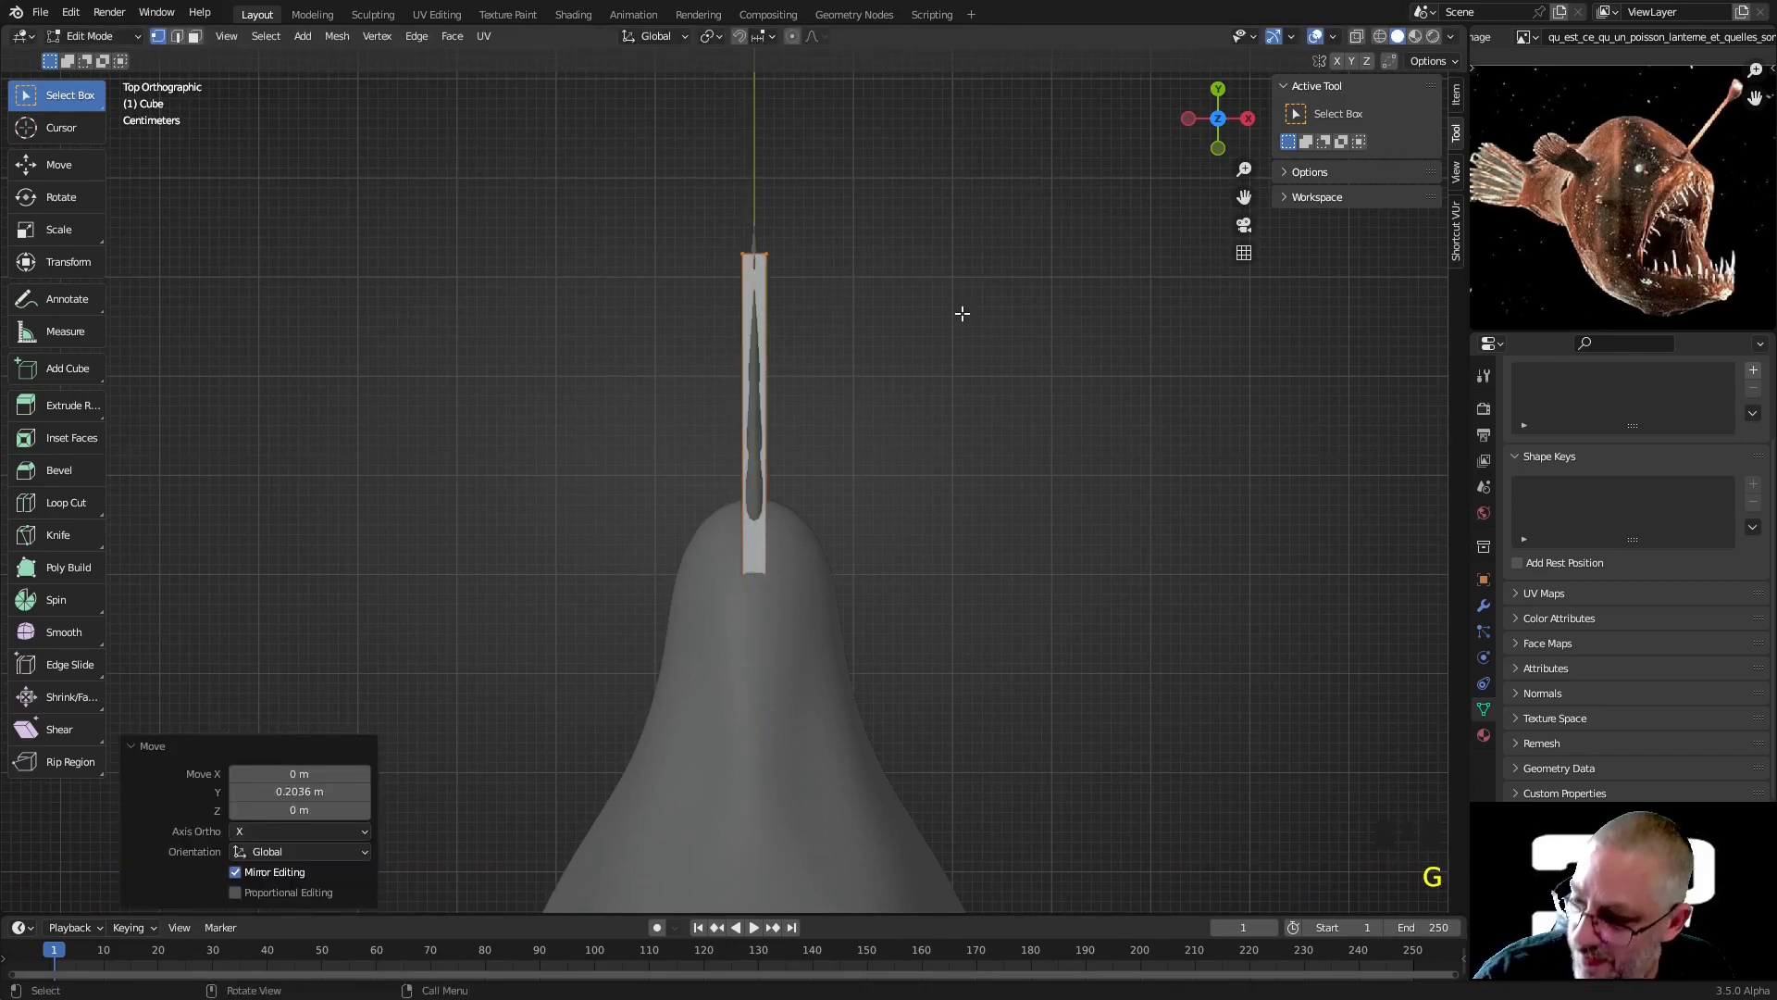
Taper the outer end to about 0.17 along X and pull it back about 0.065 m along Y
key("s")
key("x")
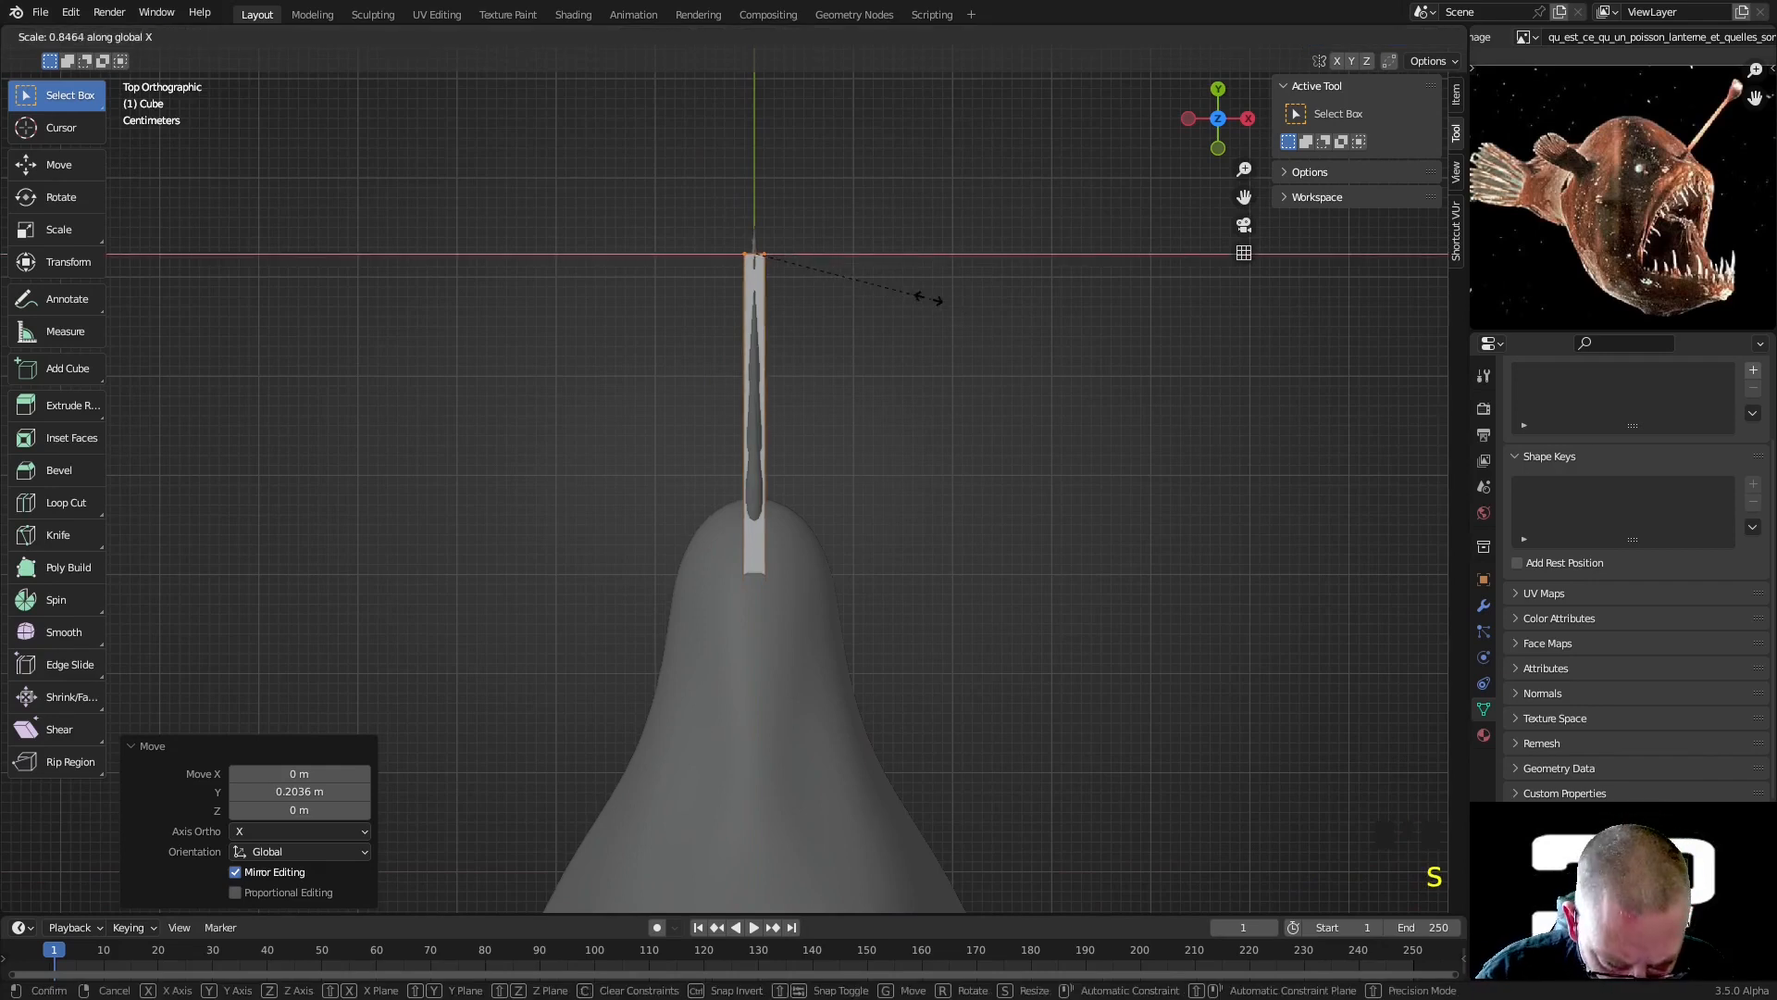
left_click(785, 281)
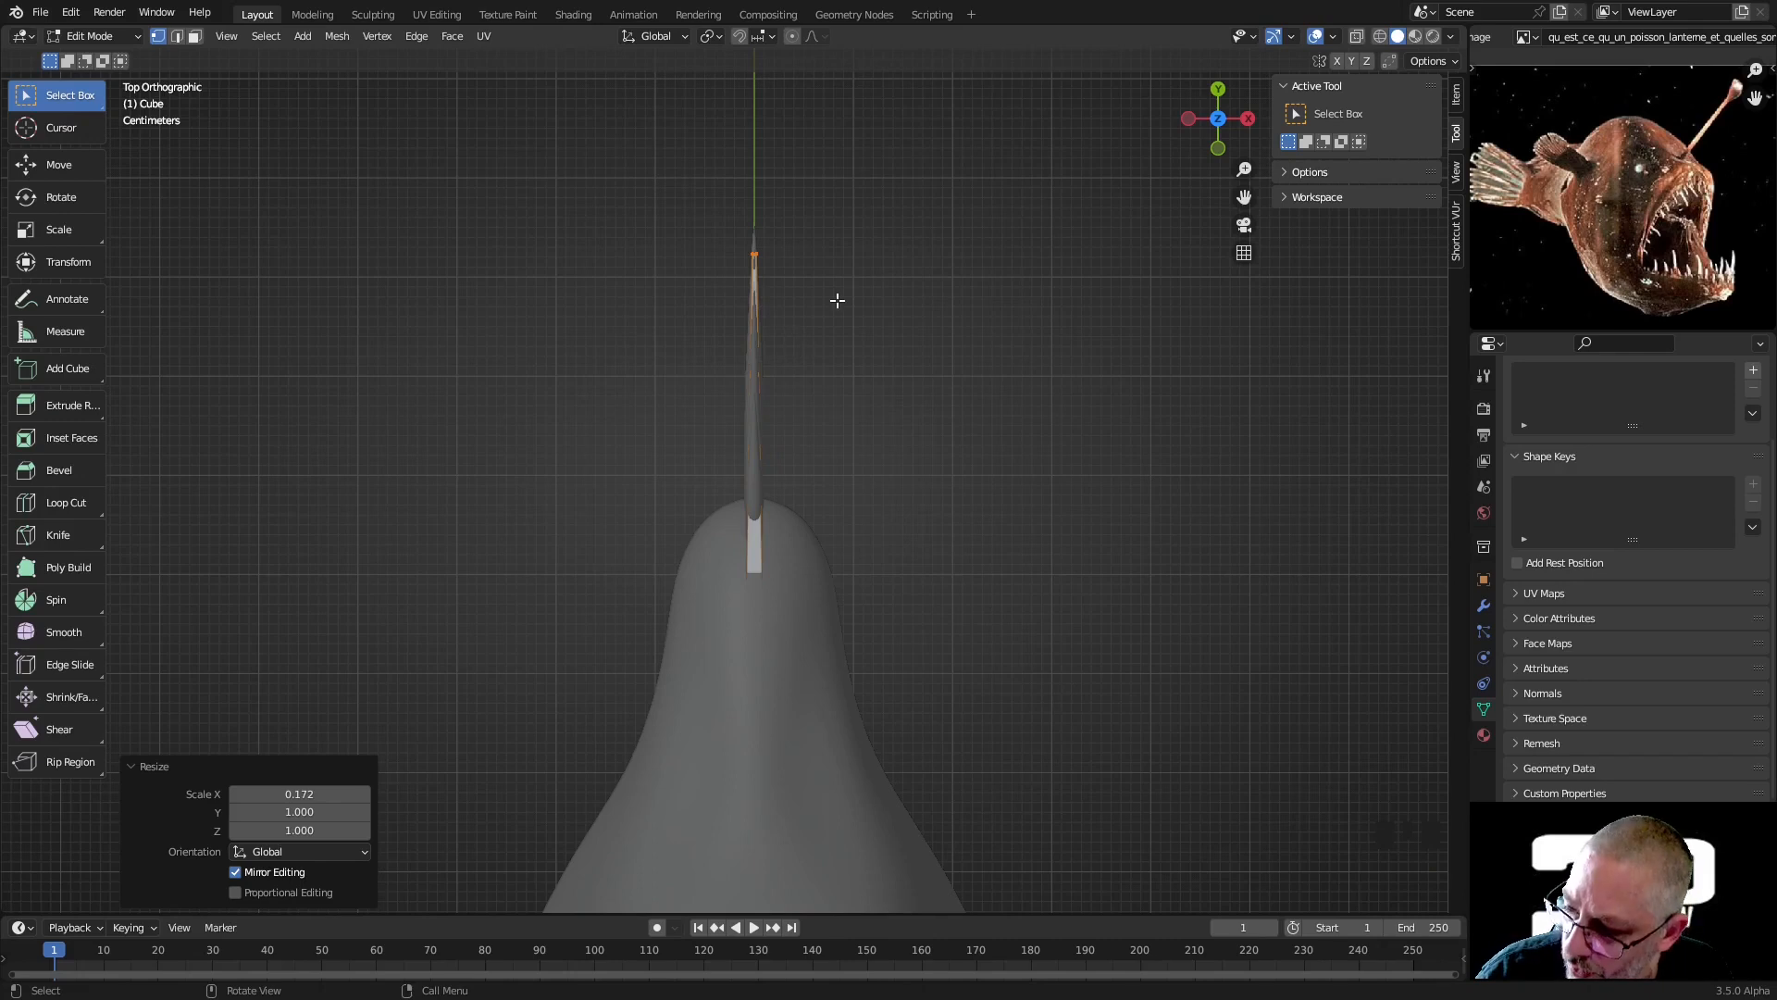
key("g")
key("y")
left_click(855, 365)
In side view, move the upper and lower body-side corners of the block about 0.2 m along Y to just inside the tail's end
middle_click_drag(863, 517, 647, 308)
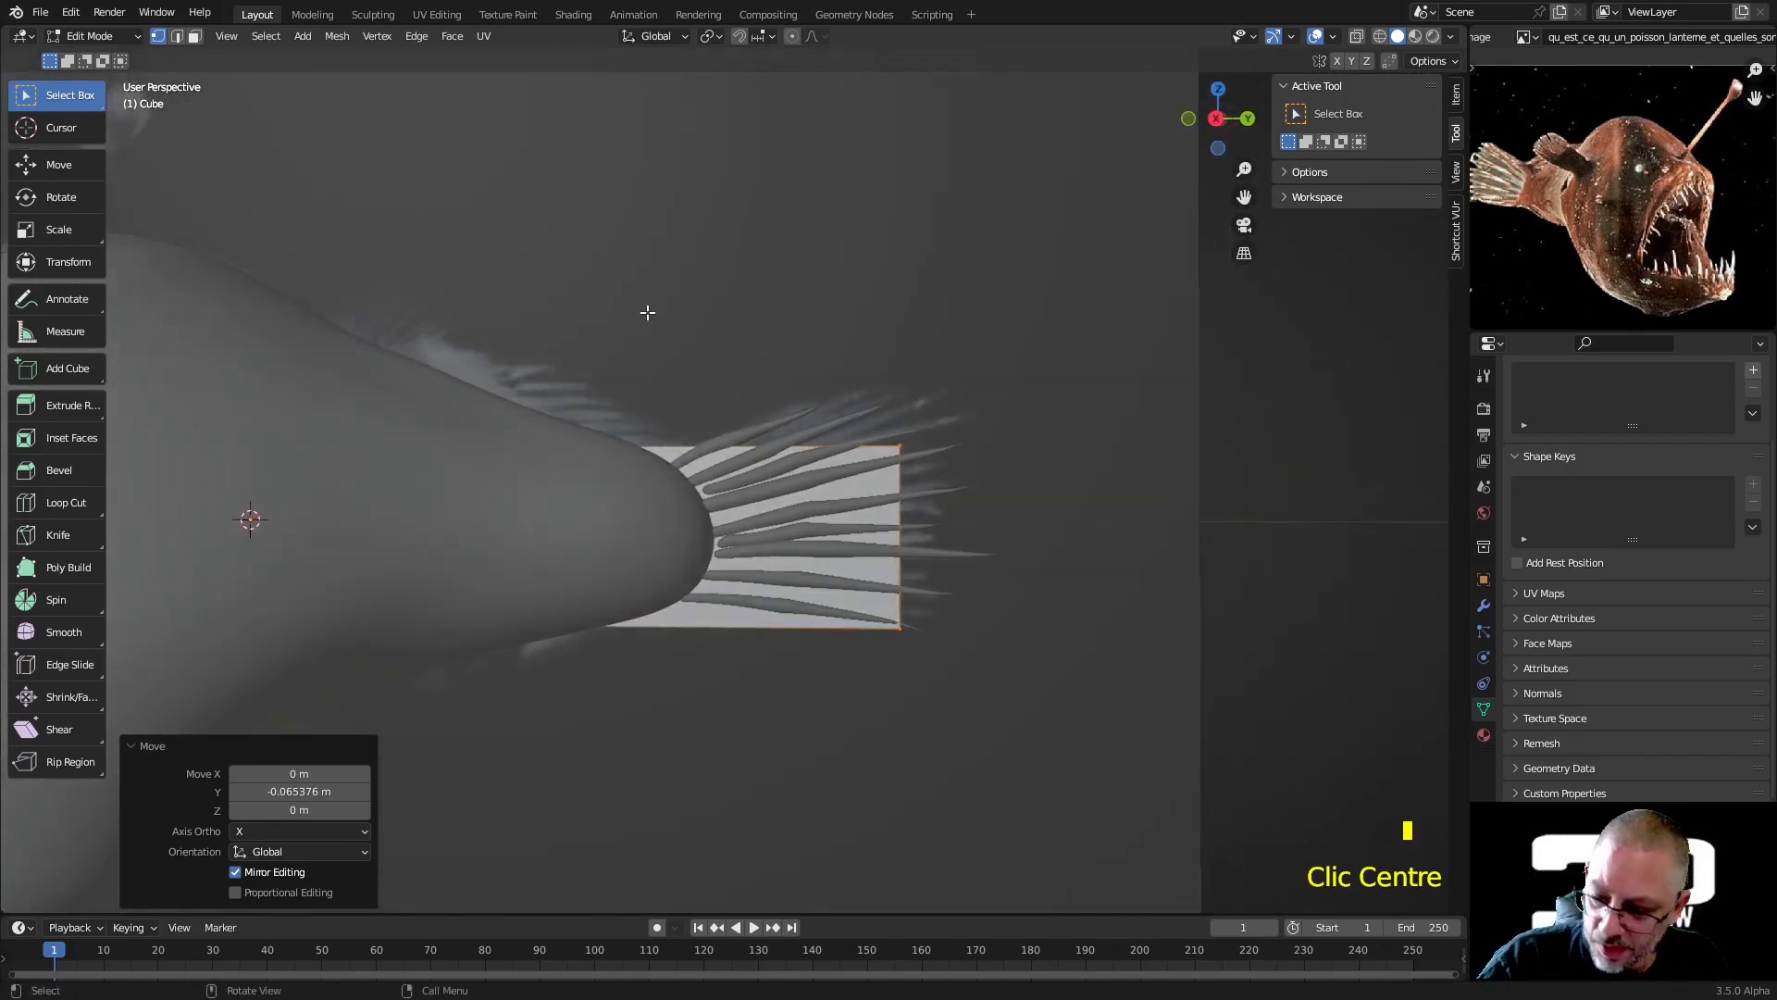
key("KP_3")
scroll(940, 469, "up", 2)
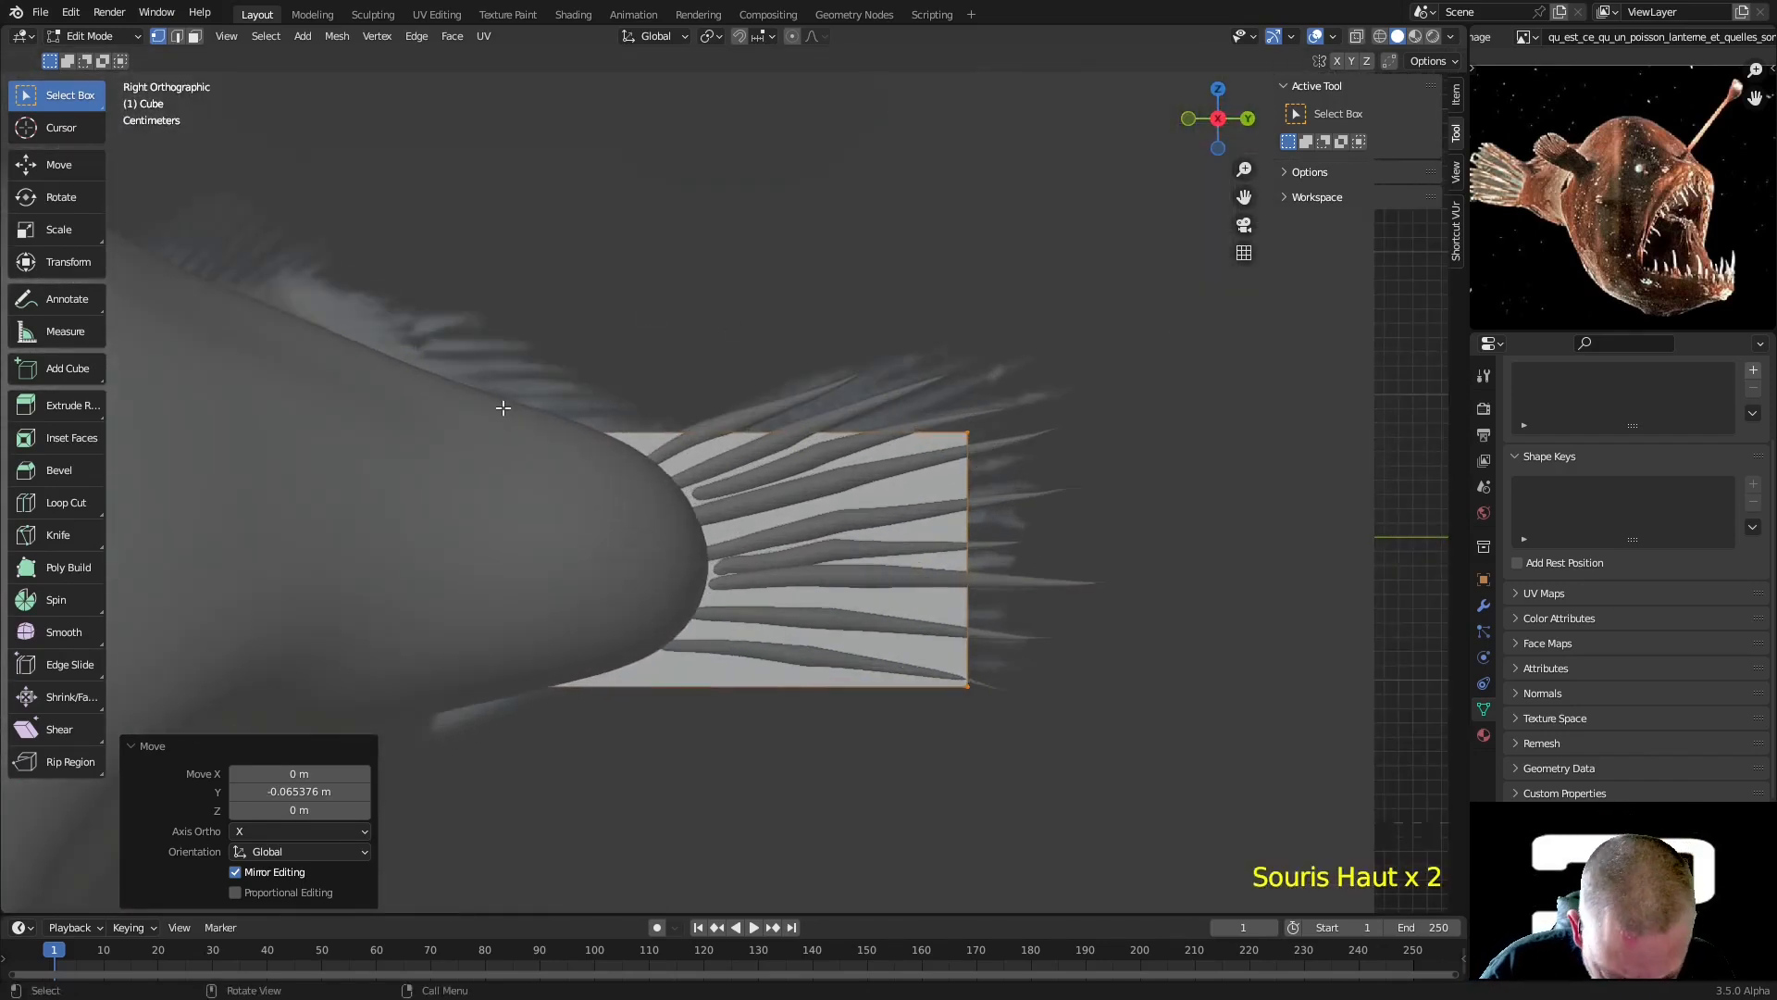
key("alt+z")
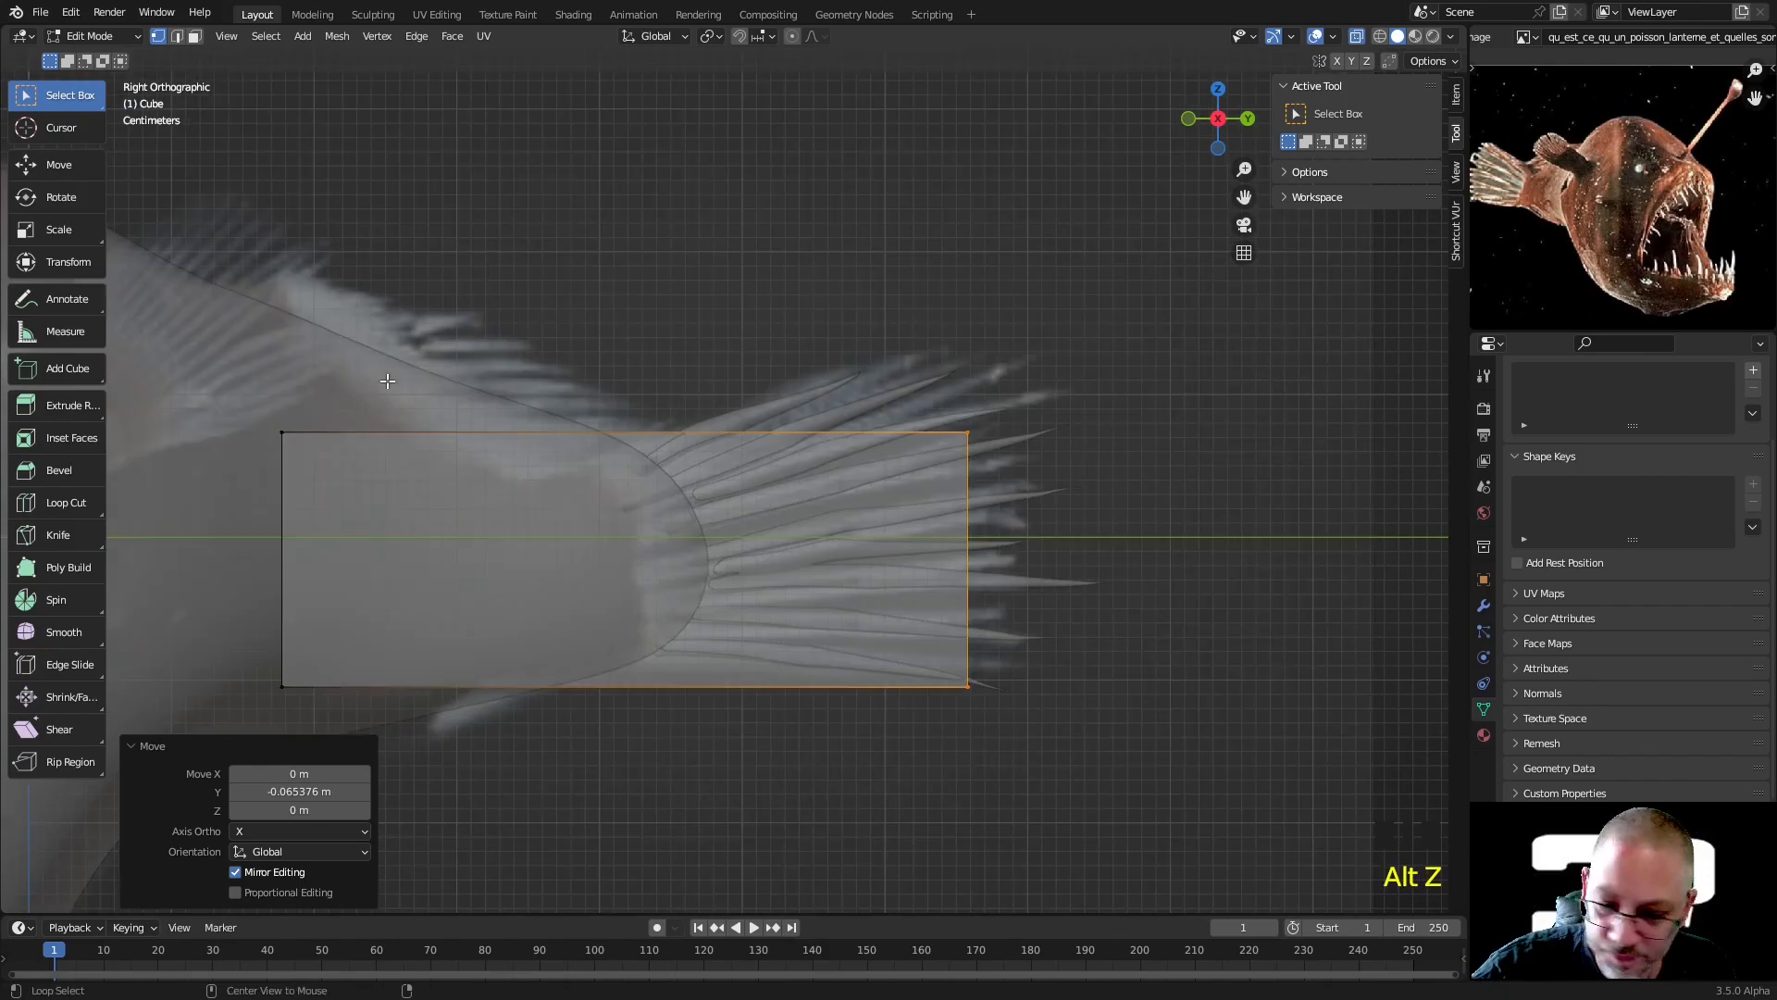
left_click_drag(202, 421, 456, 510)
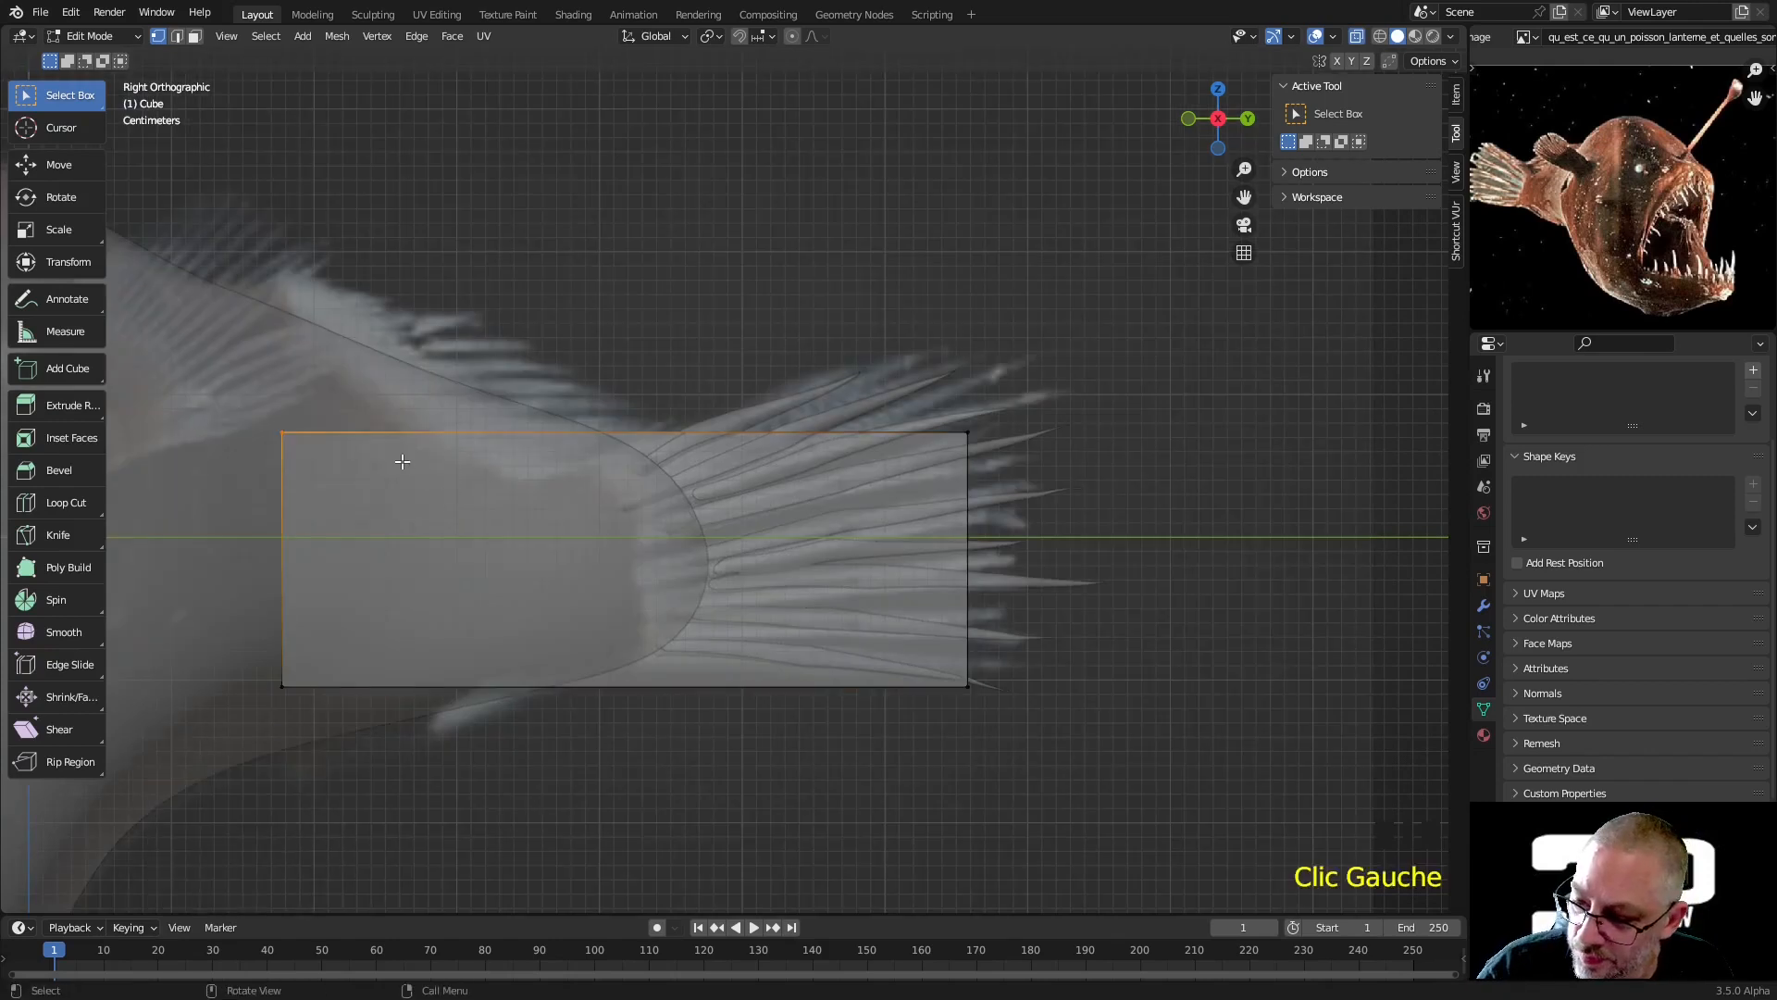
key("g")
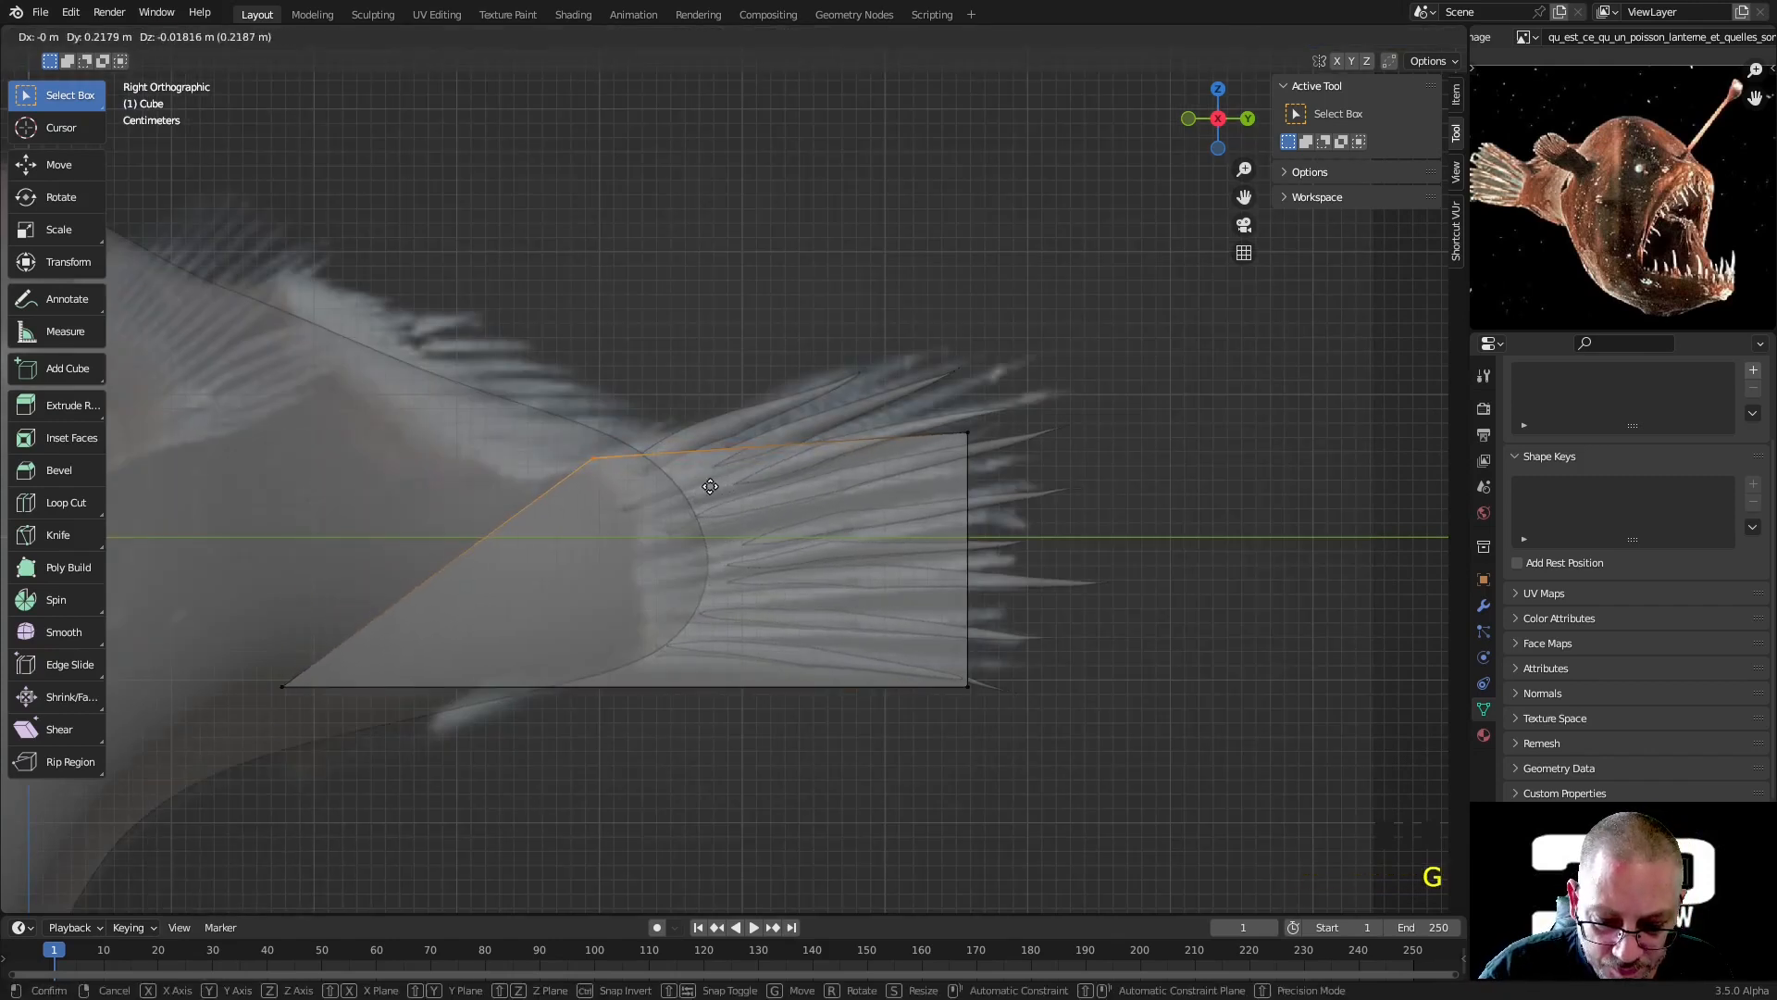
left_click(709, 485)
left_click_drag(237, 638, 559, 726)
key("g")
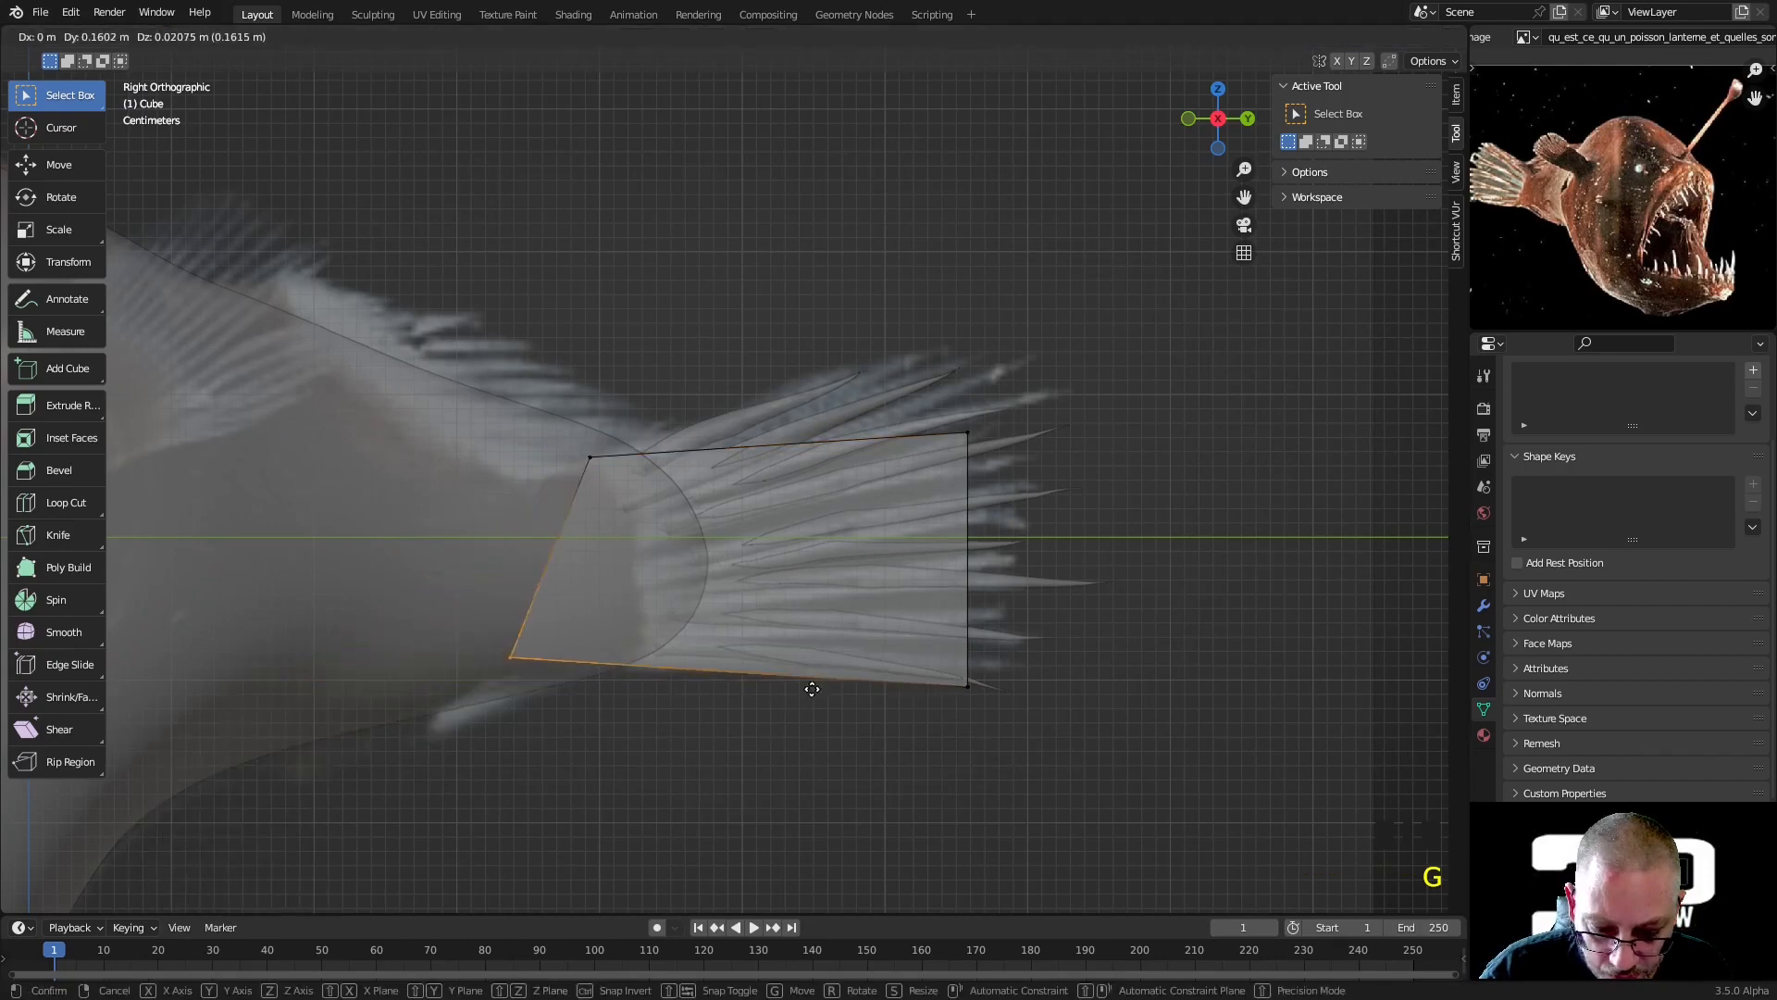
left_click(843, 701)
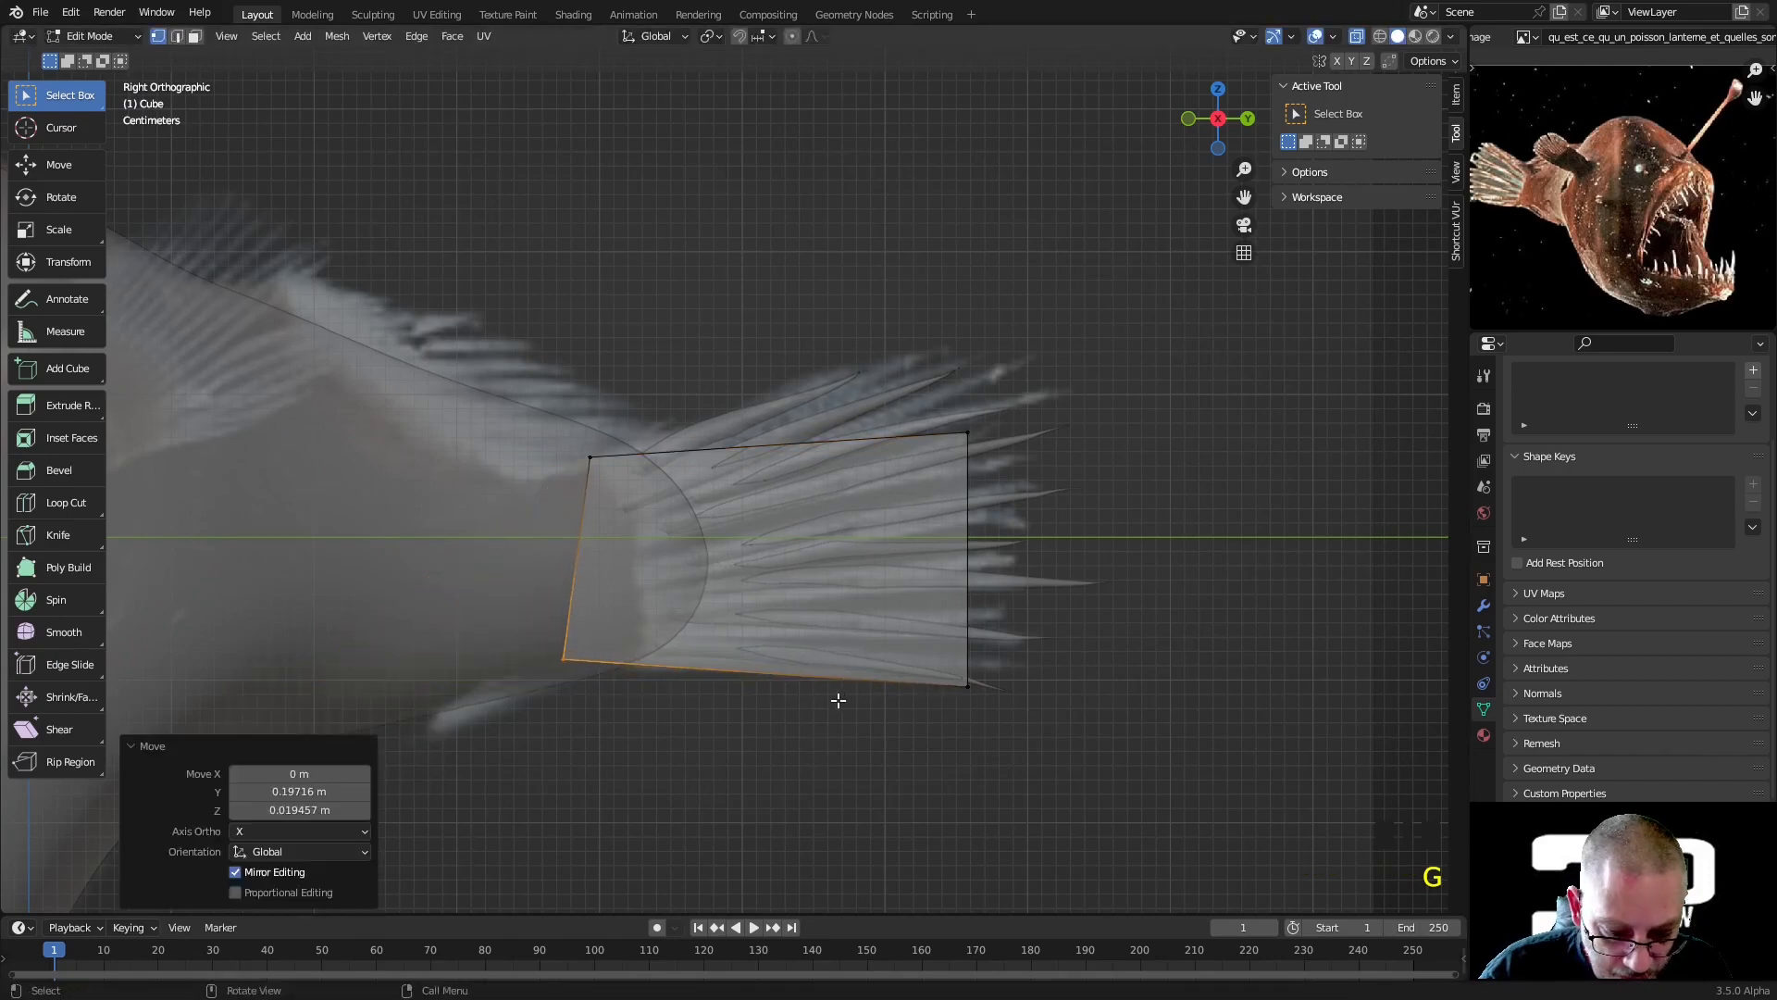
Move the block's upper outer corner onto the top fin ray and nudge the lower outer corner onto the bottom ray
left_click_drag(946, 410, 1059, 498)
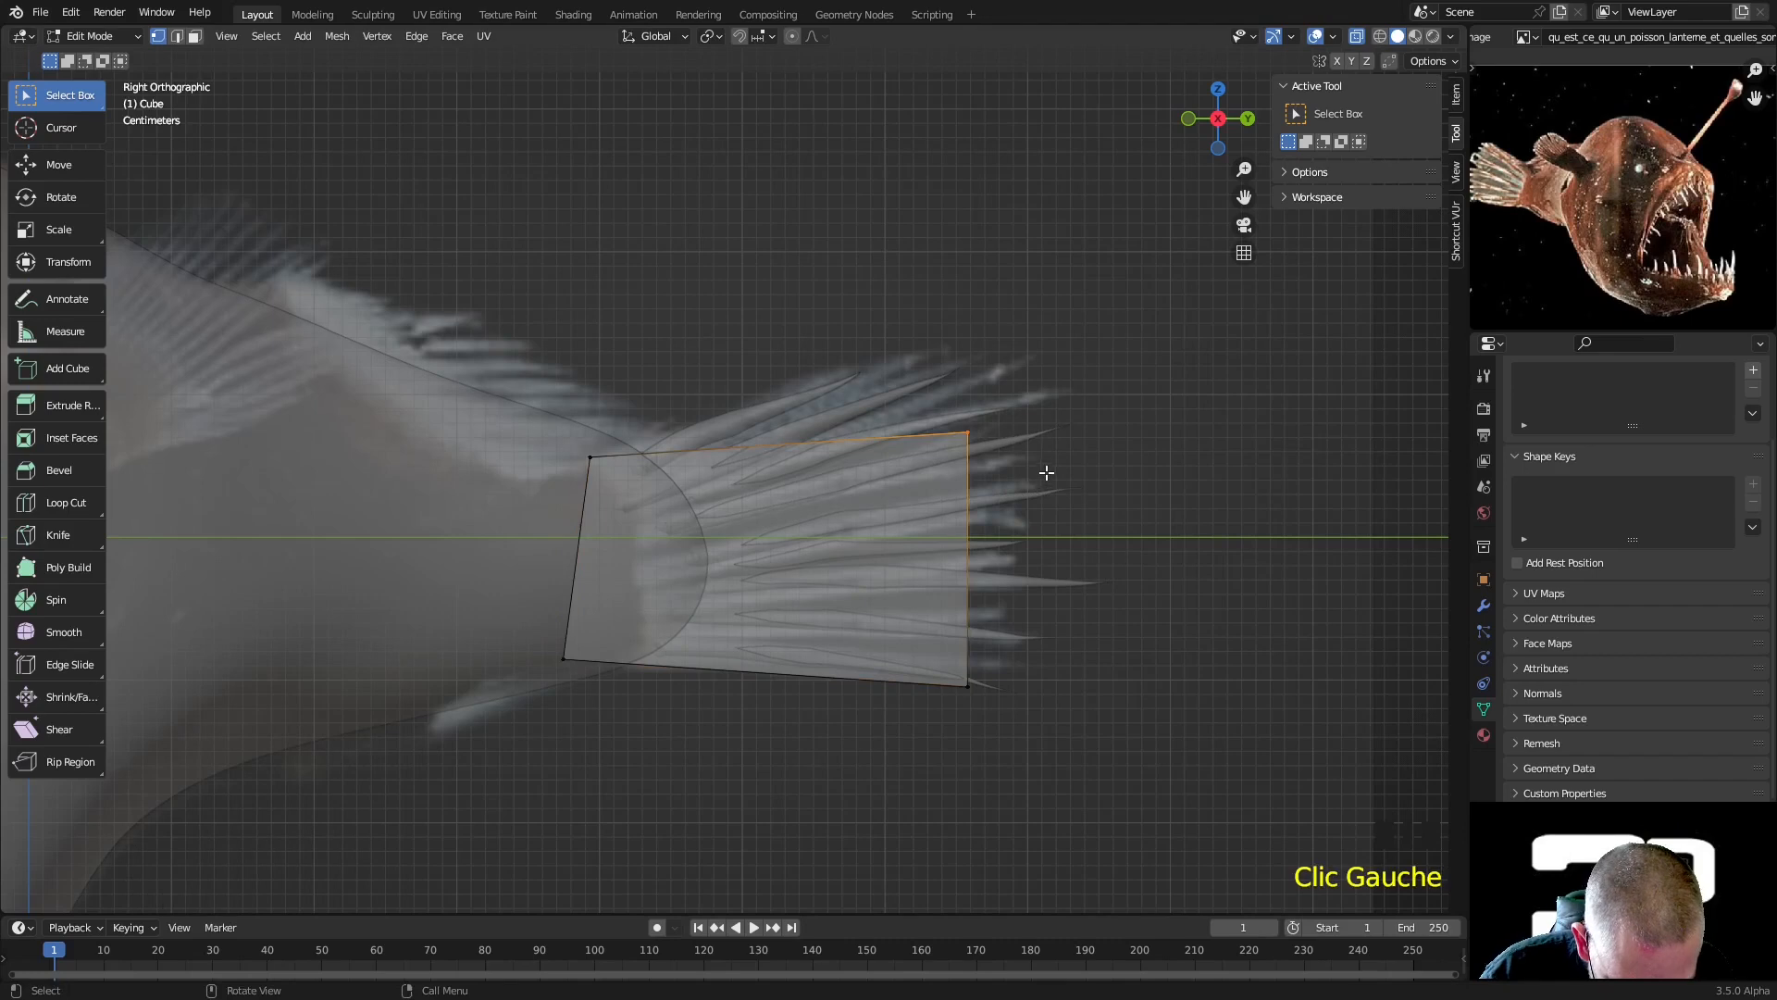
key("g")
left_click(920, 431)
left_click_drag(1029, 745, 921, 655)
key("g")
left_click(943, 648)
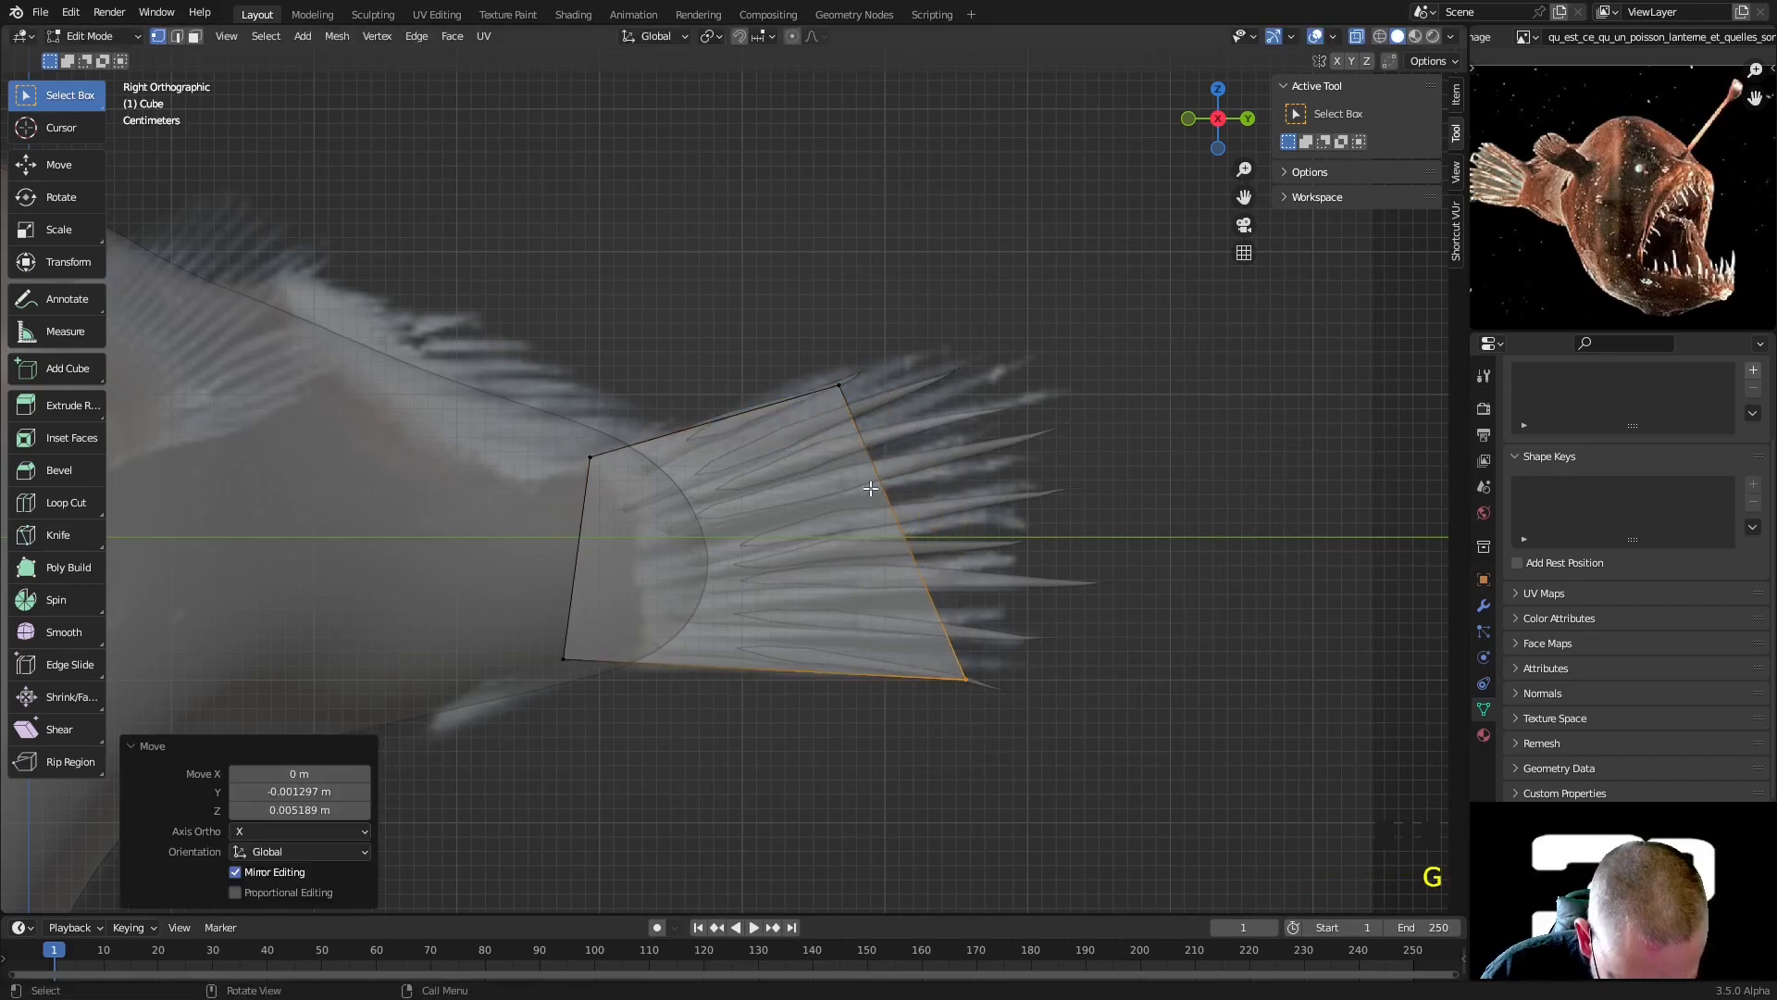
Add three loop cuts running lengthwise along the fin mesh, from the body to the outer edge
key("ctrl+r")
scroll(864, 473, "up", 5)
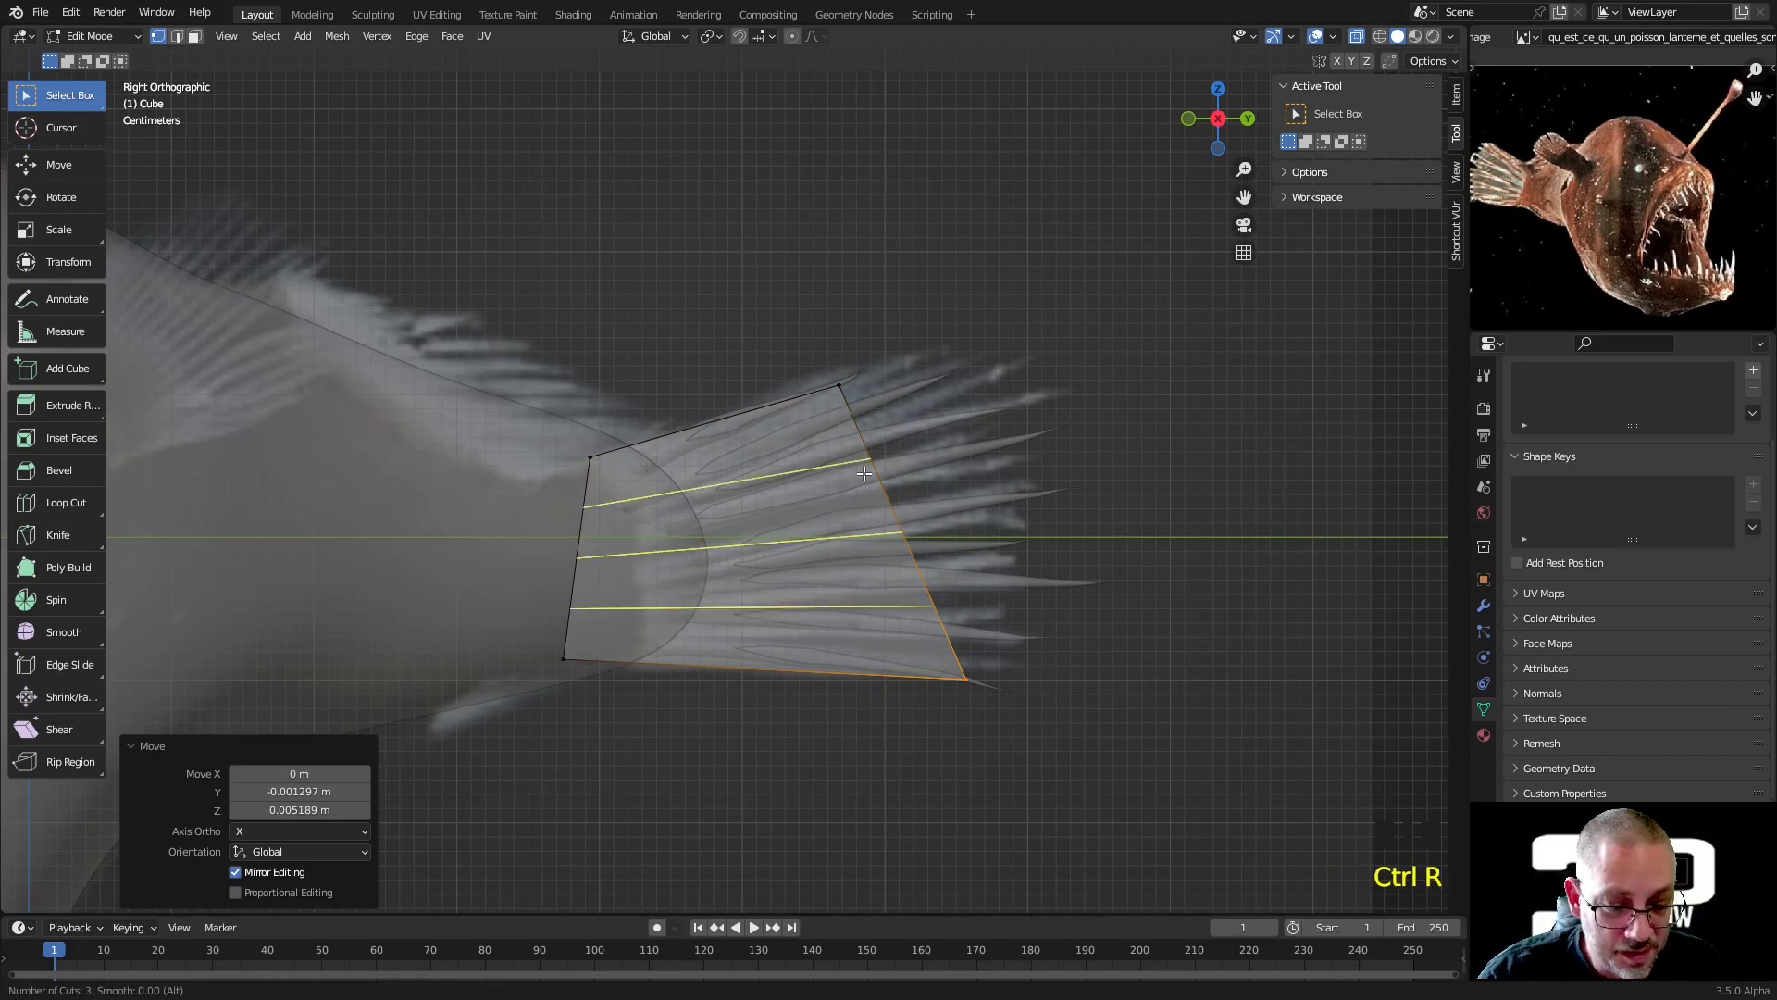
scroll(863, 473, "up", 4)
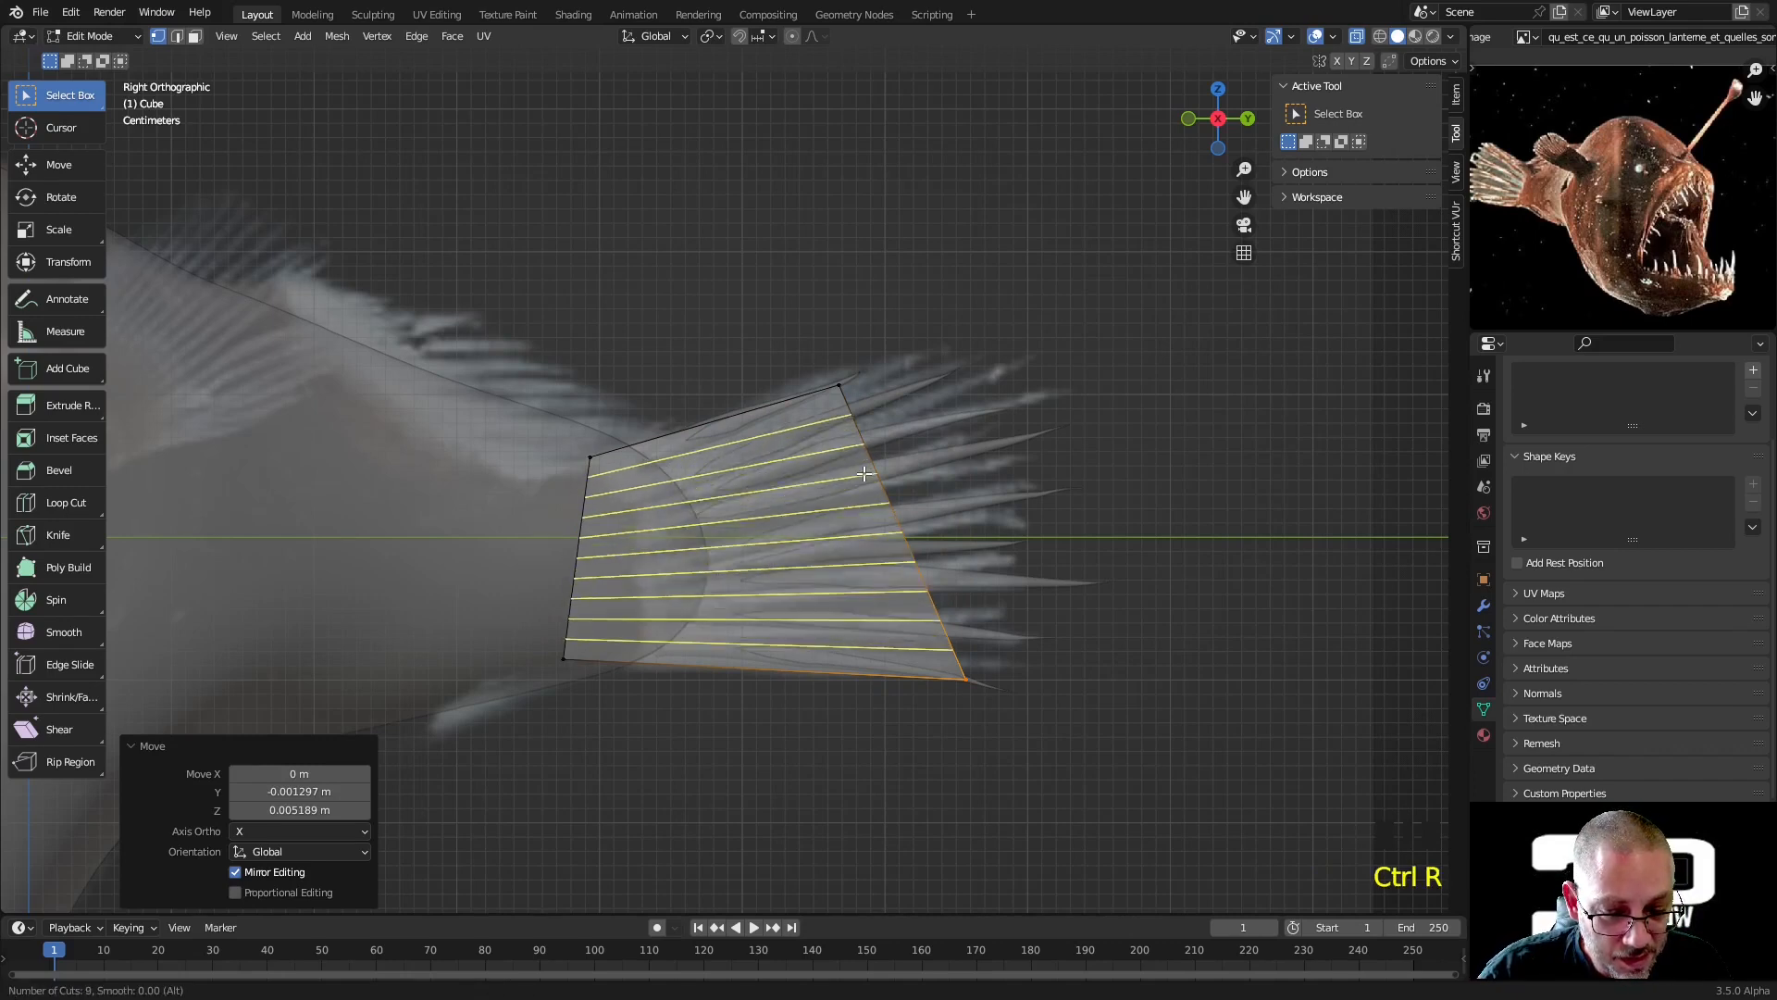
scroll(864, 473, "down", 7)
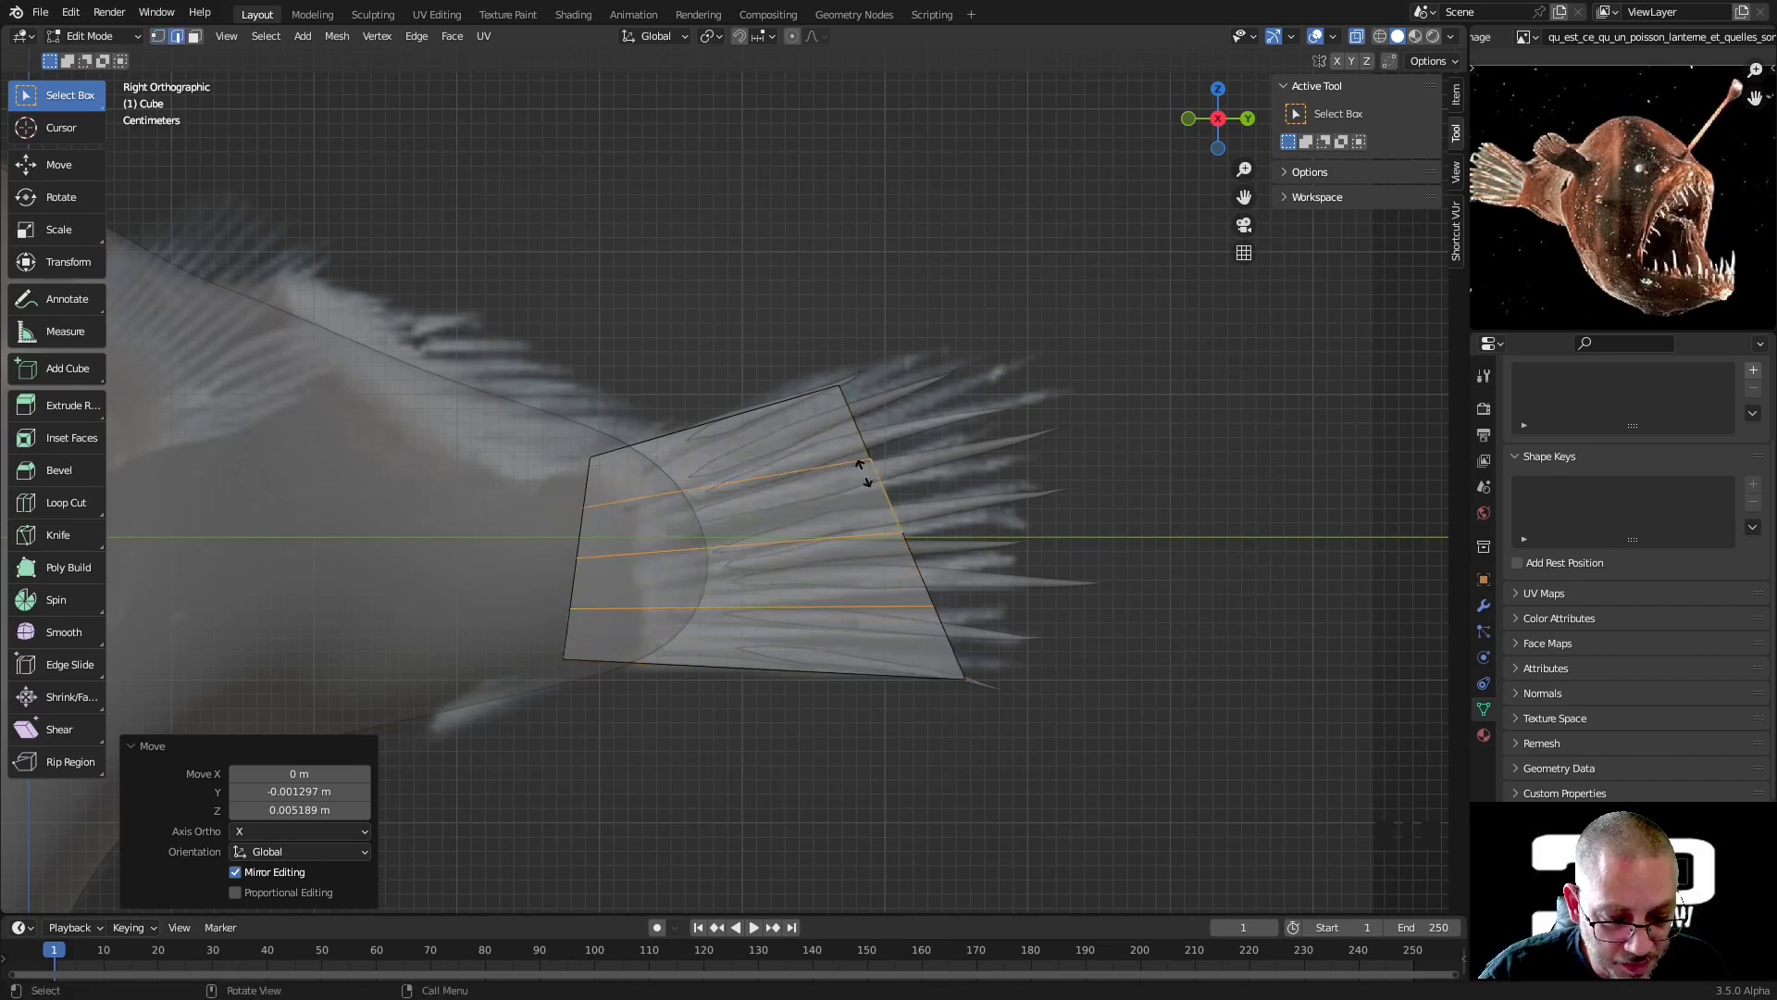
left_click(876, 463)
left_click(902, 454)
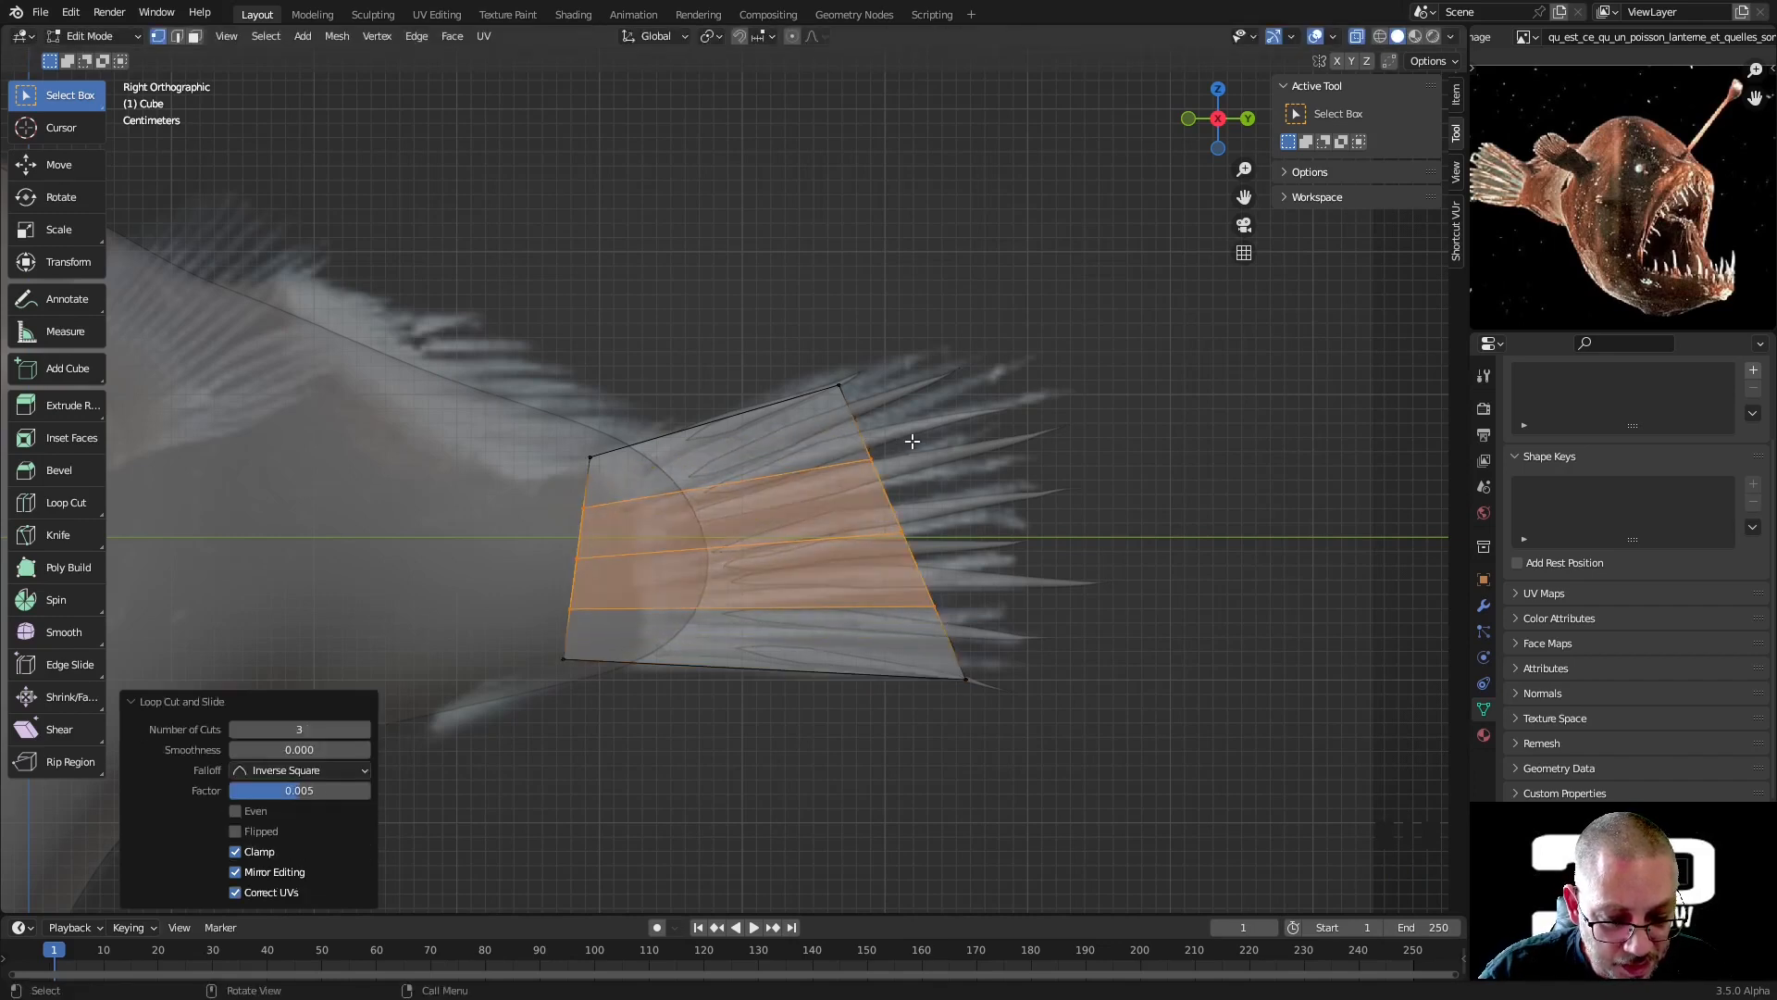
Move the three inner points of the fin mesh's outer edge outward along the rays to form a rounded fan outline
left_click(860, 475)
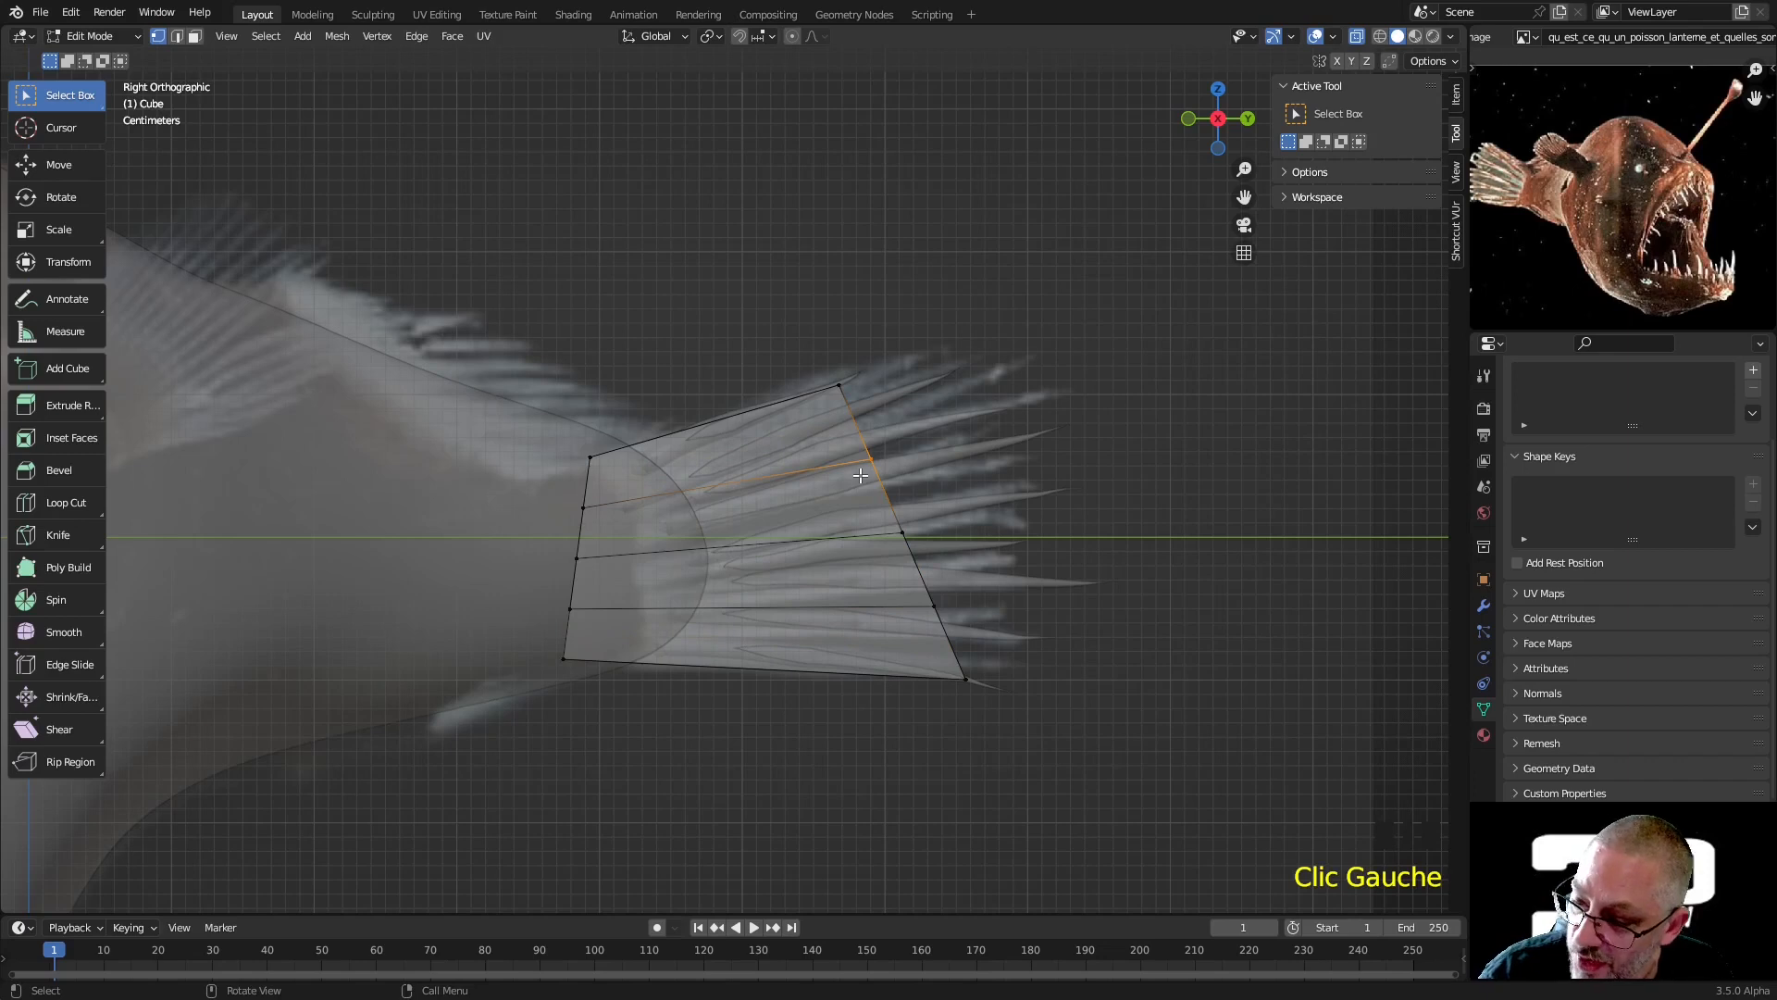
key("g")
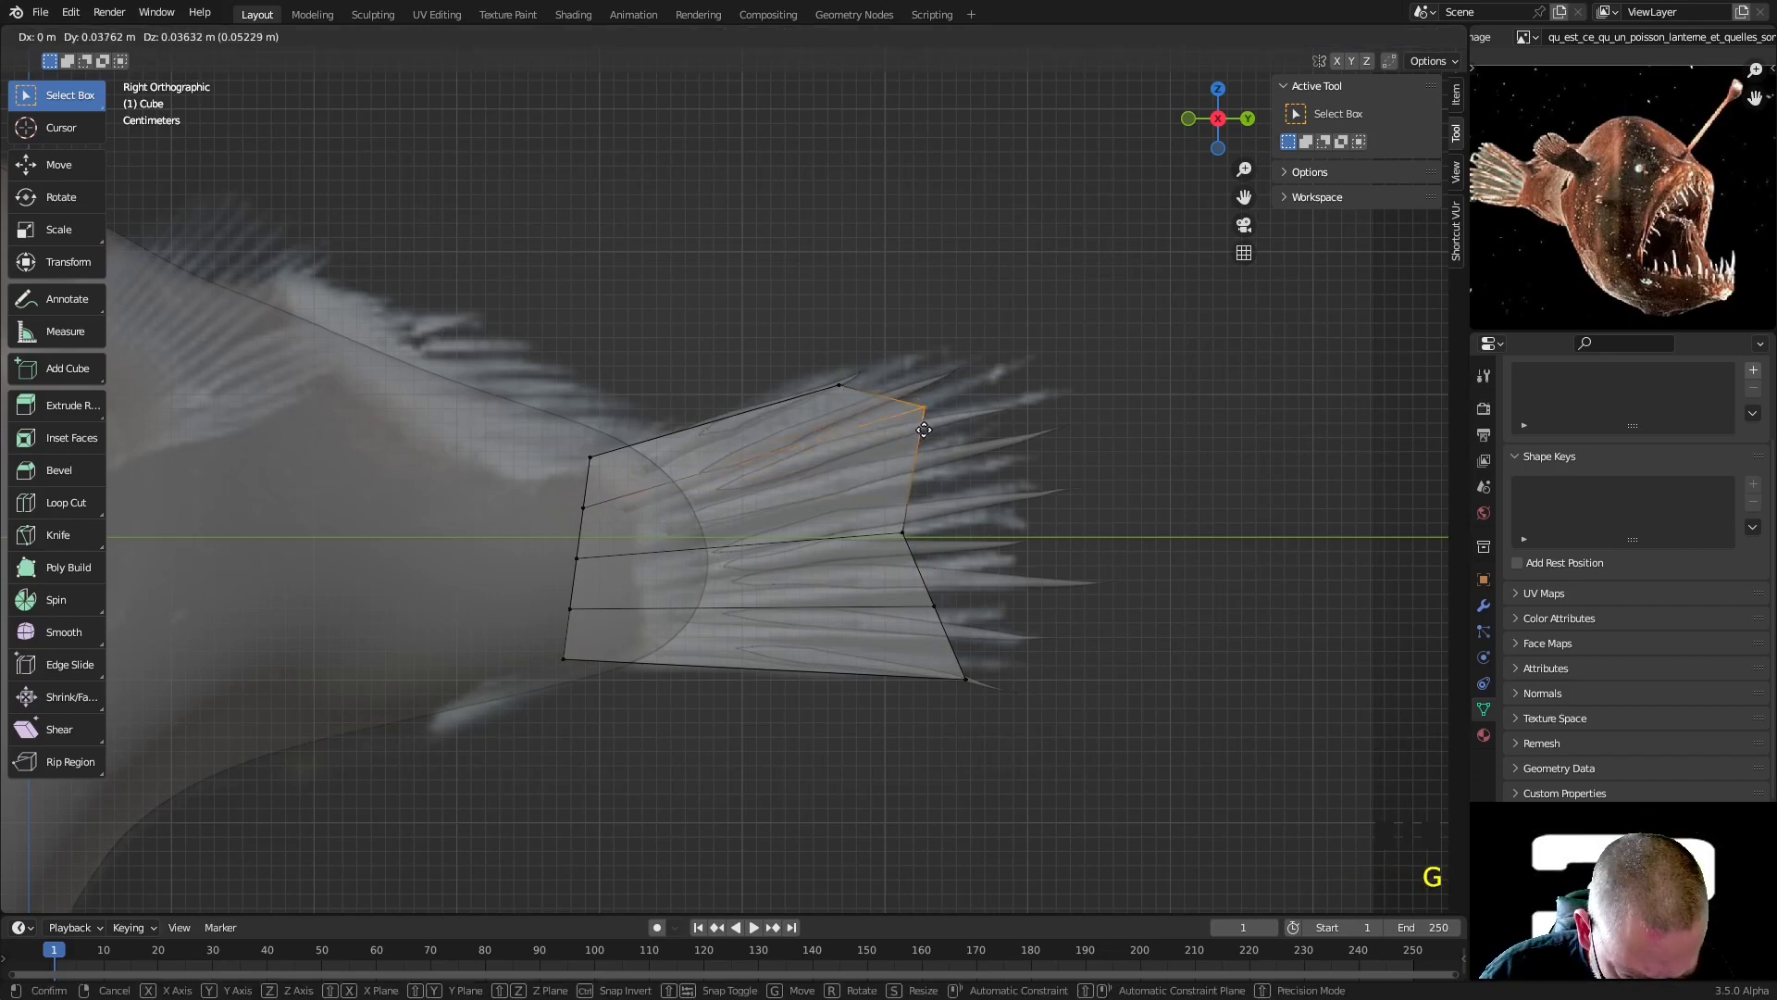
left_click(943, 433)
left_click(883, 506)
key("g")
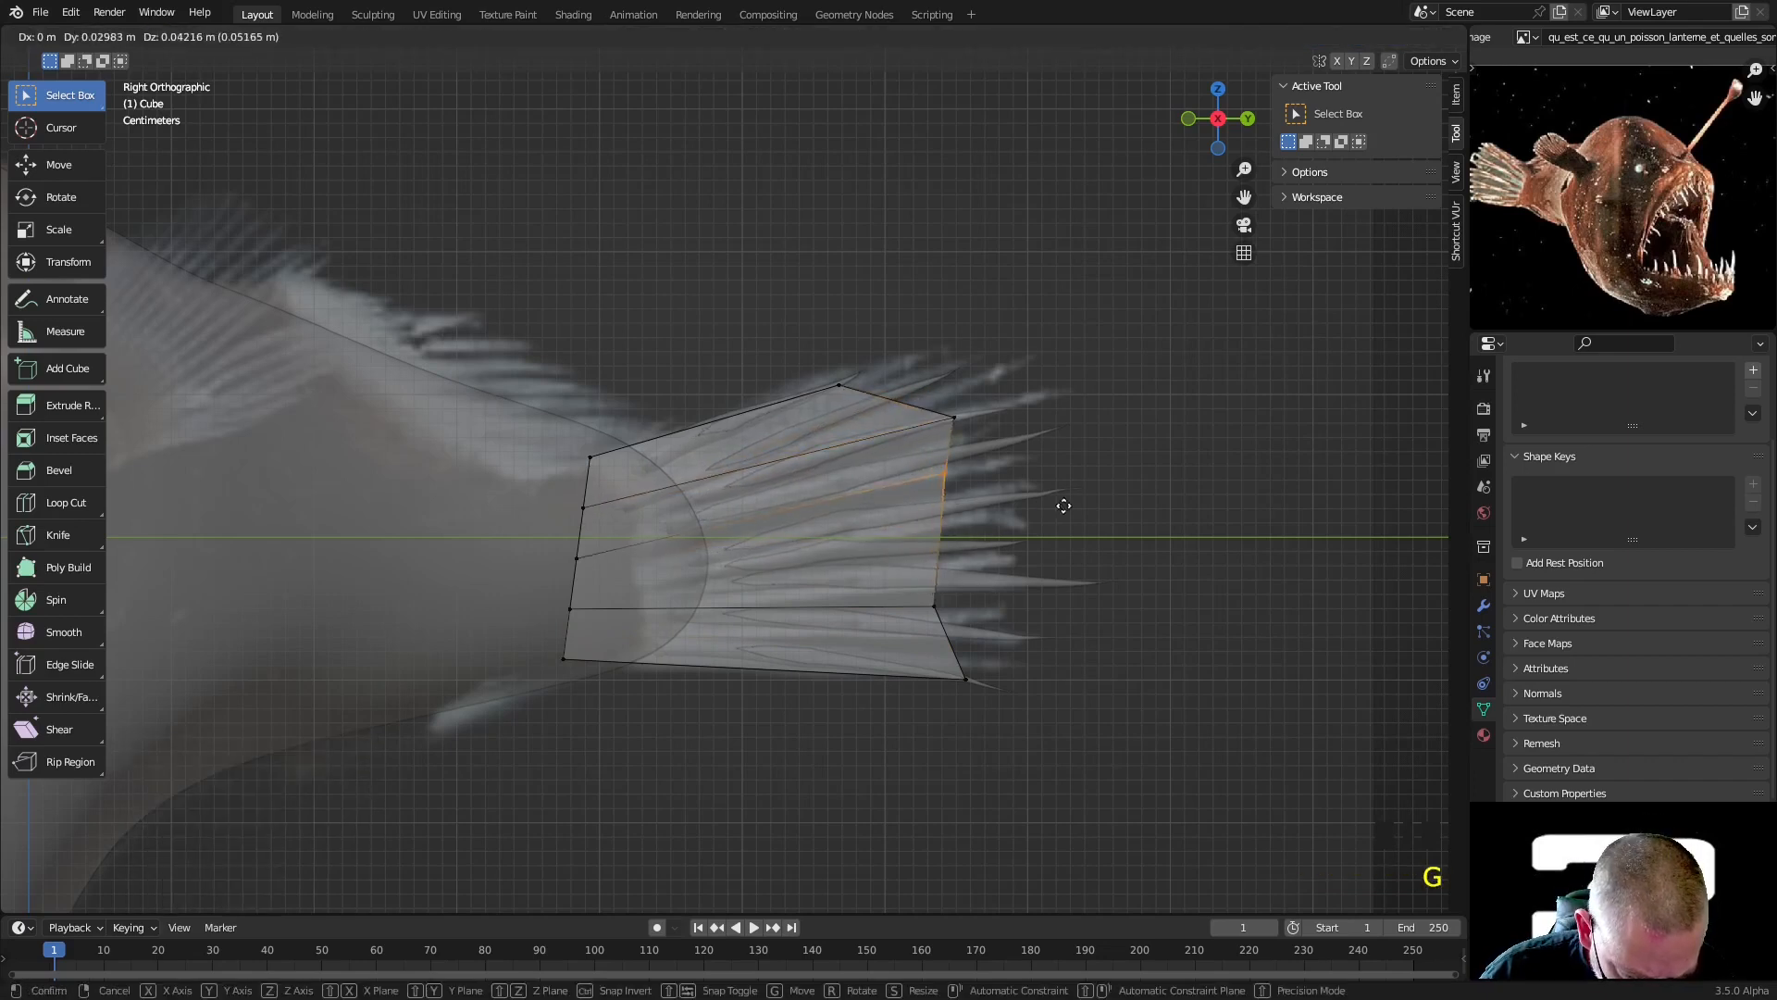
left_click(1099, 519)
left_click(1025, 629)
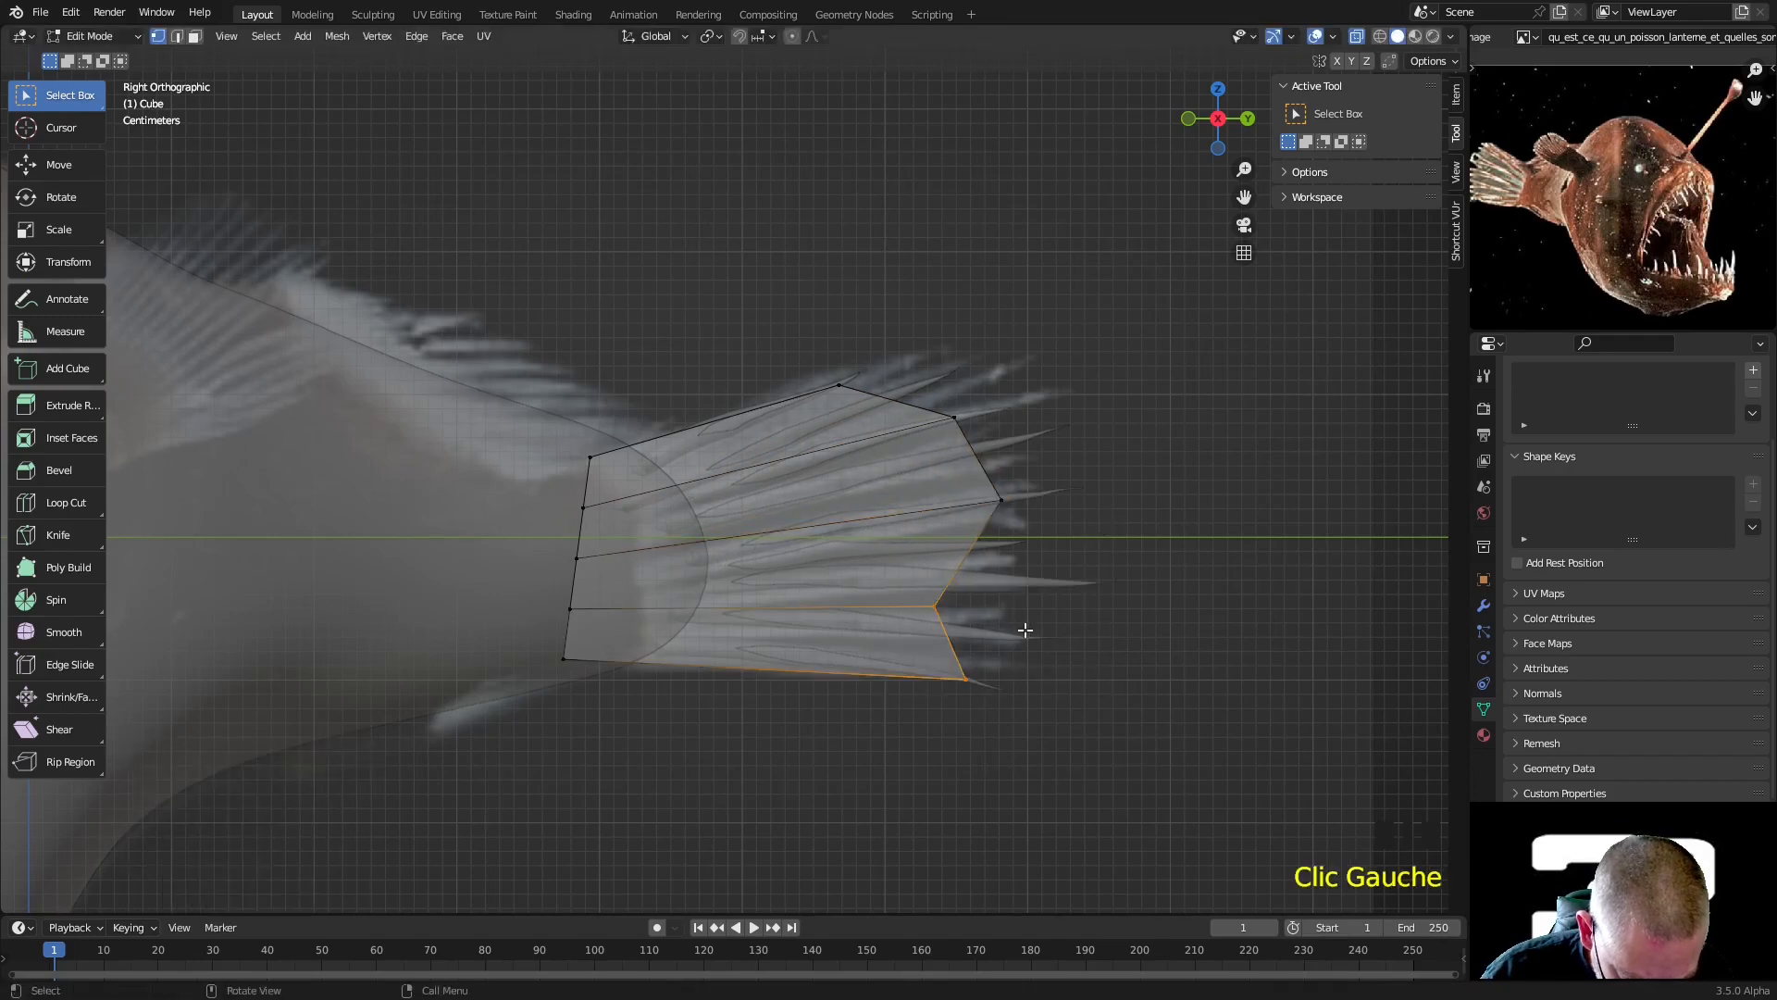
left_click(935, 606)
key("g")
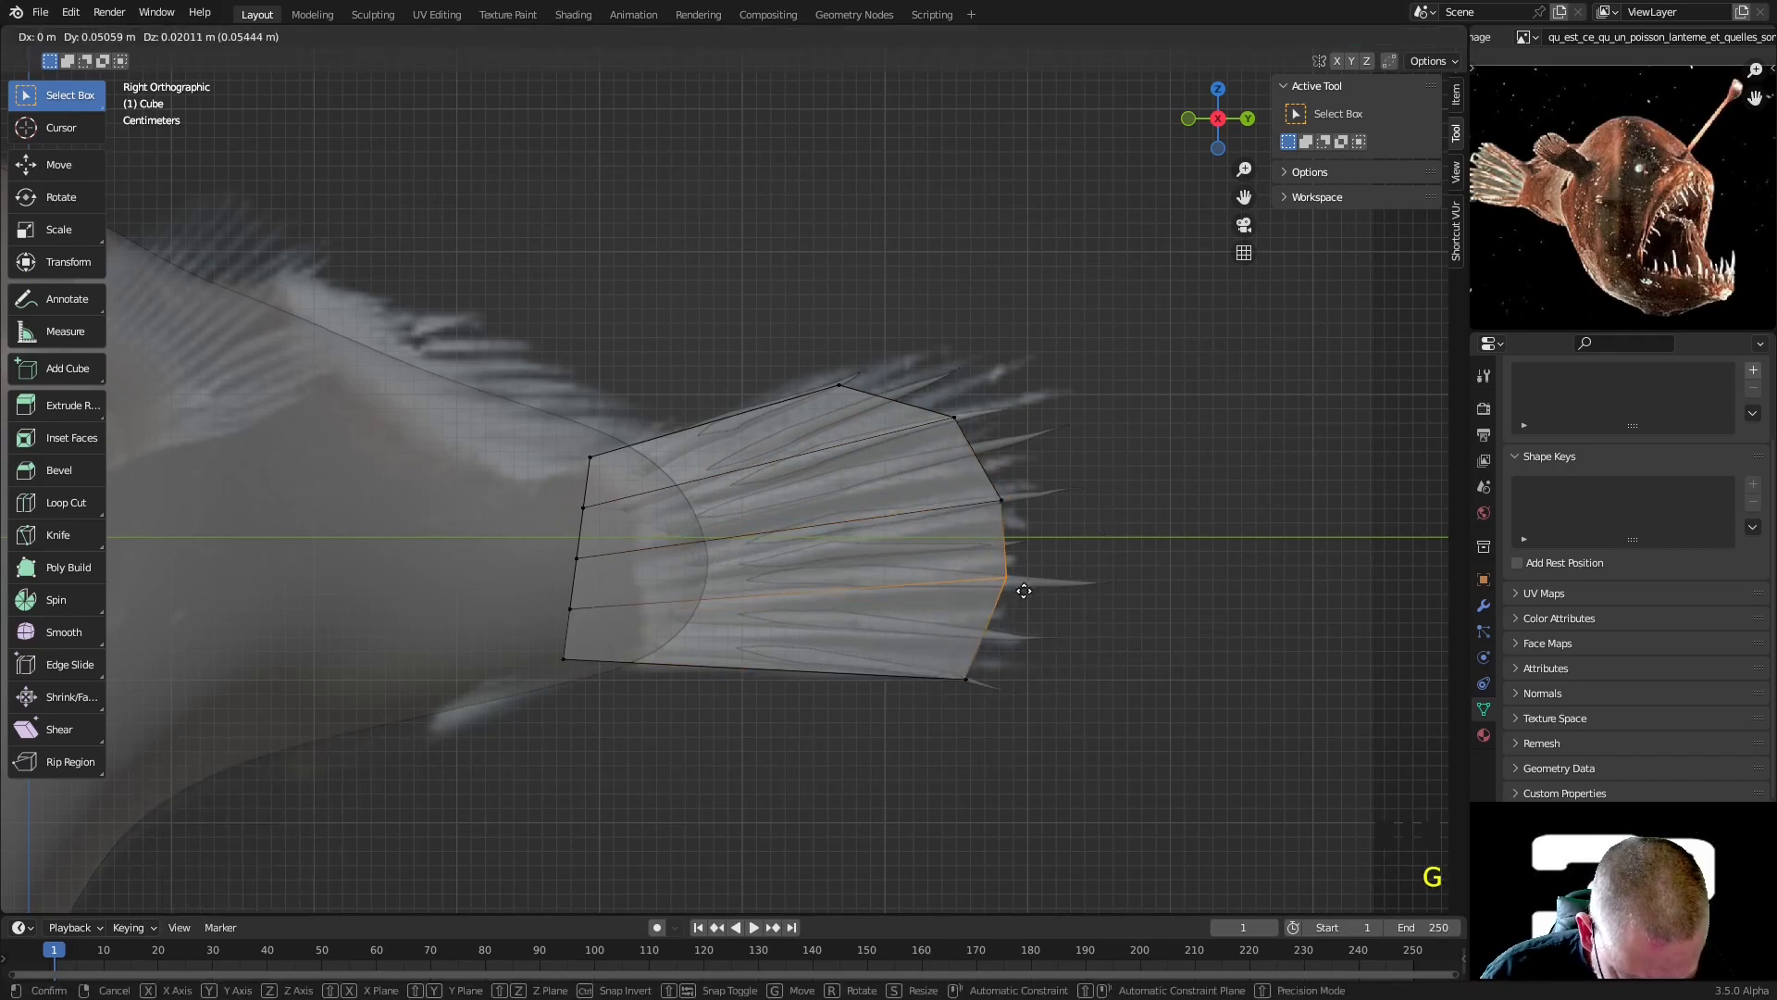
left_click(1014, 584)
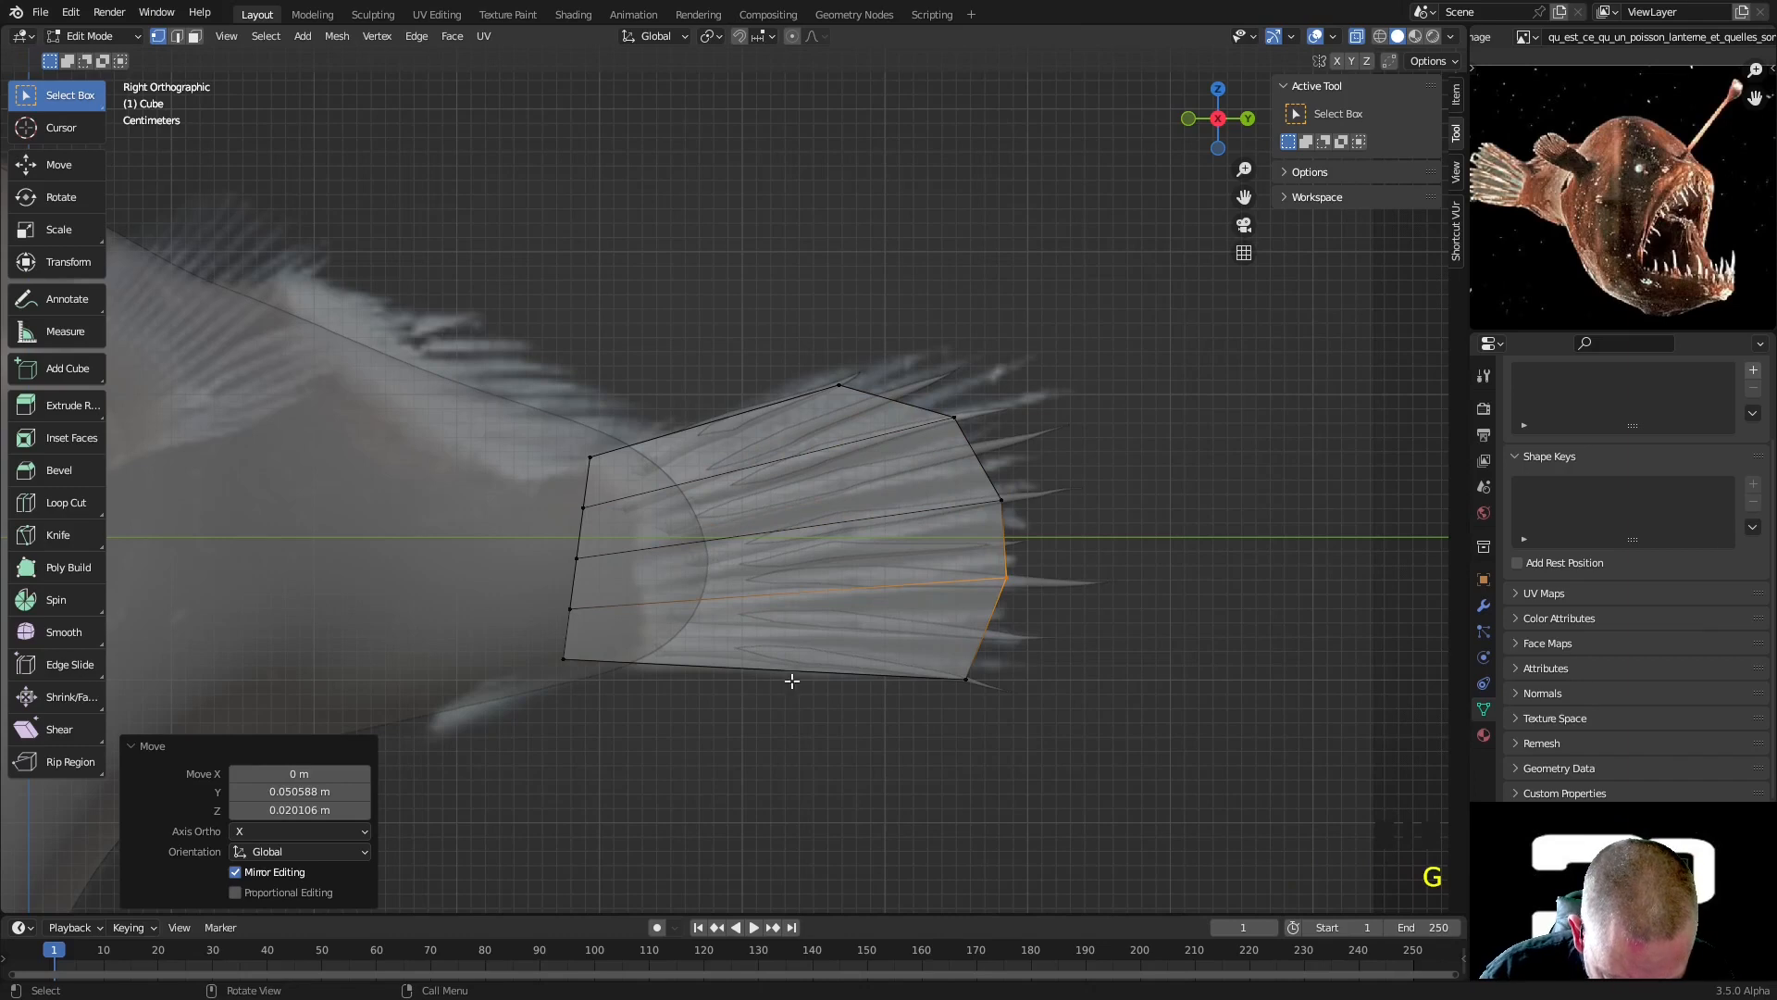
Shift the fin mesh's body-side points, from the lower corner up to the upper loop cut, outward to follow the tail's rounded end
left_click(563, 659)
key("g")
left_click(630, 655)
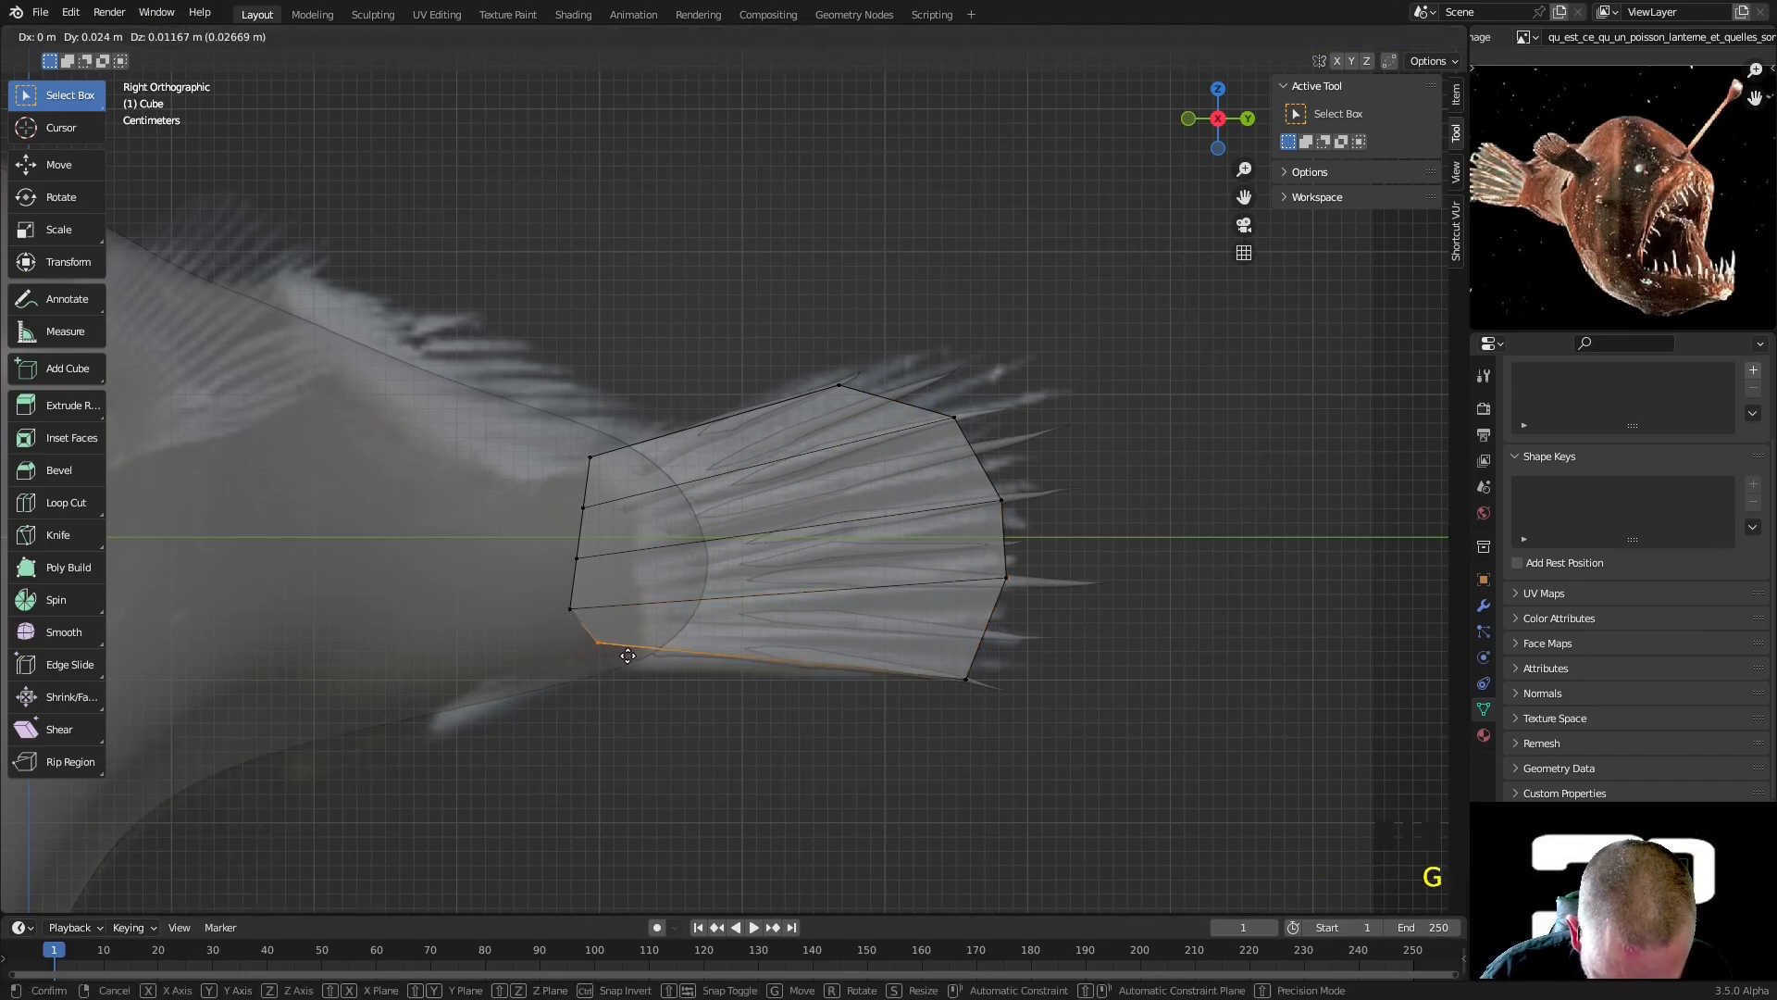
left_click(570, 608)
key("g")
left_click(617, 604)
left_click_drag(524, 534, 645, 572)
key("g")
left_click(698, 560)
left_click_drag(531, 482, 671, 511)
key("g")
left_click(708, 497)
Turn off X-ray, inspect the fin mesh around the rays in perspective, and return to Object Mode
middle_click_drag(708, 497, 848, 651)
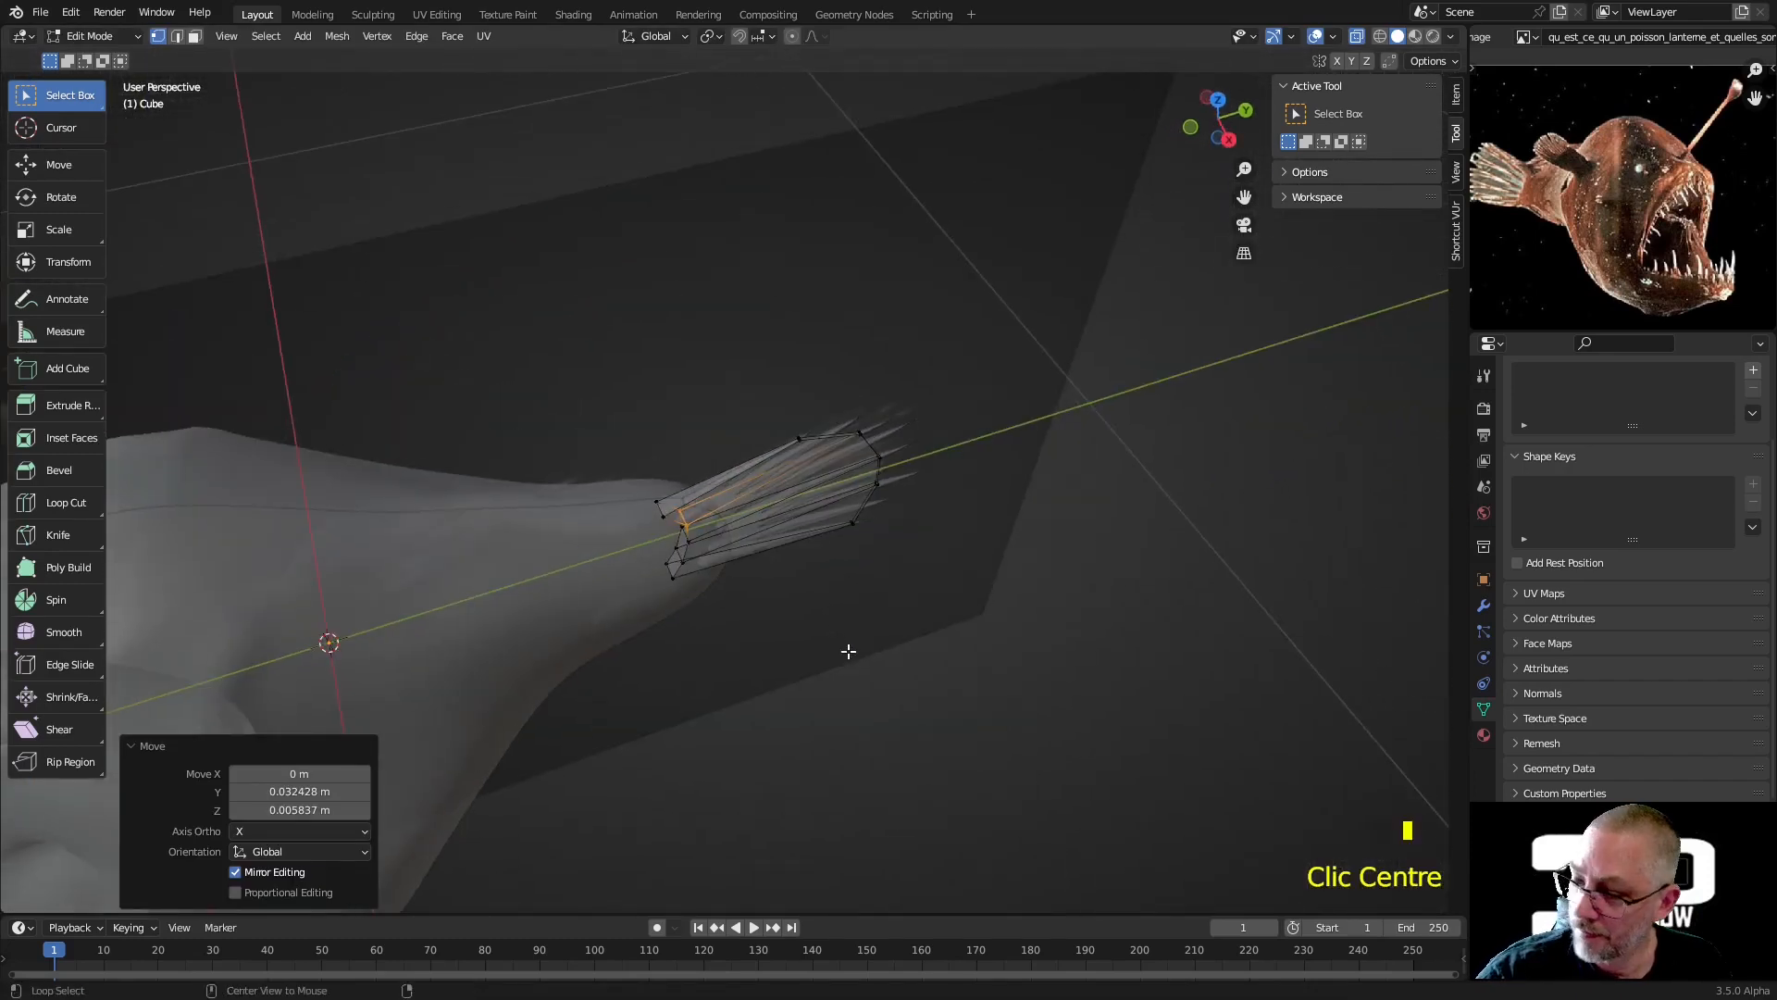
key("alt+z")
middle_click(877, 543)
scroll(886, 559, "up", 3)
mouse_move(885, 559)
middle_mouse_down()
mouse_move(912, 611)
mouse_move(889, 603)
mouse_move(825, 355)
mouse_move(870, 258)
mouse_move(880, 301)
mouse_move(843, 418)
mouse_move(837, 524)
mouse_move(877, 658)
mouse_move(860, 575)
middle_mouse_up()
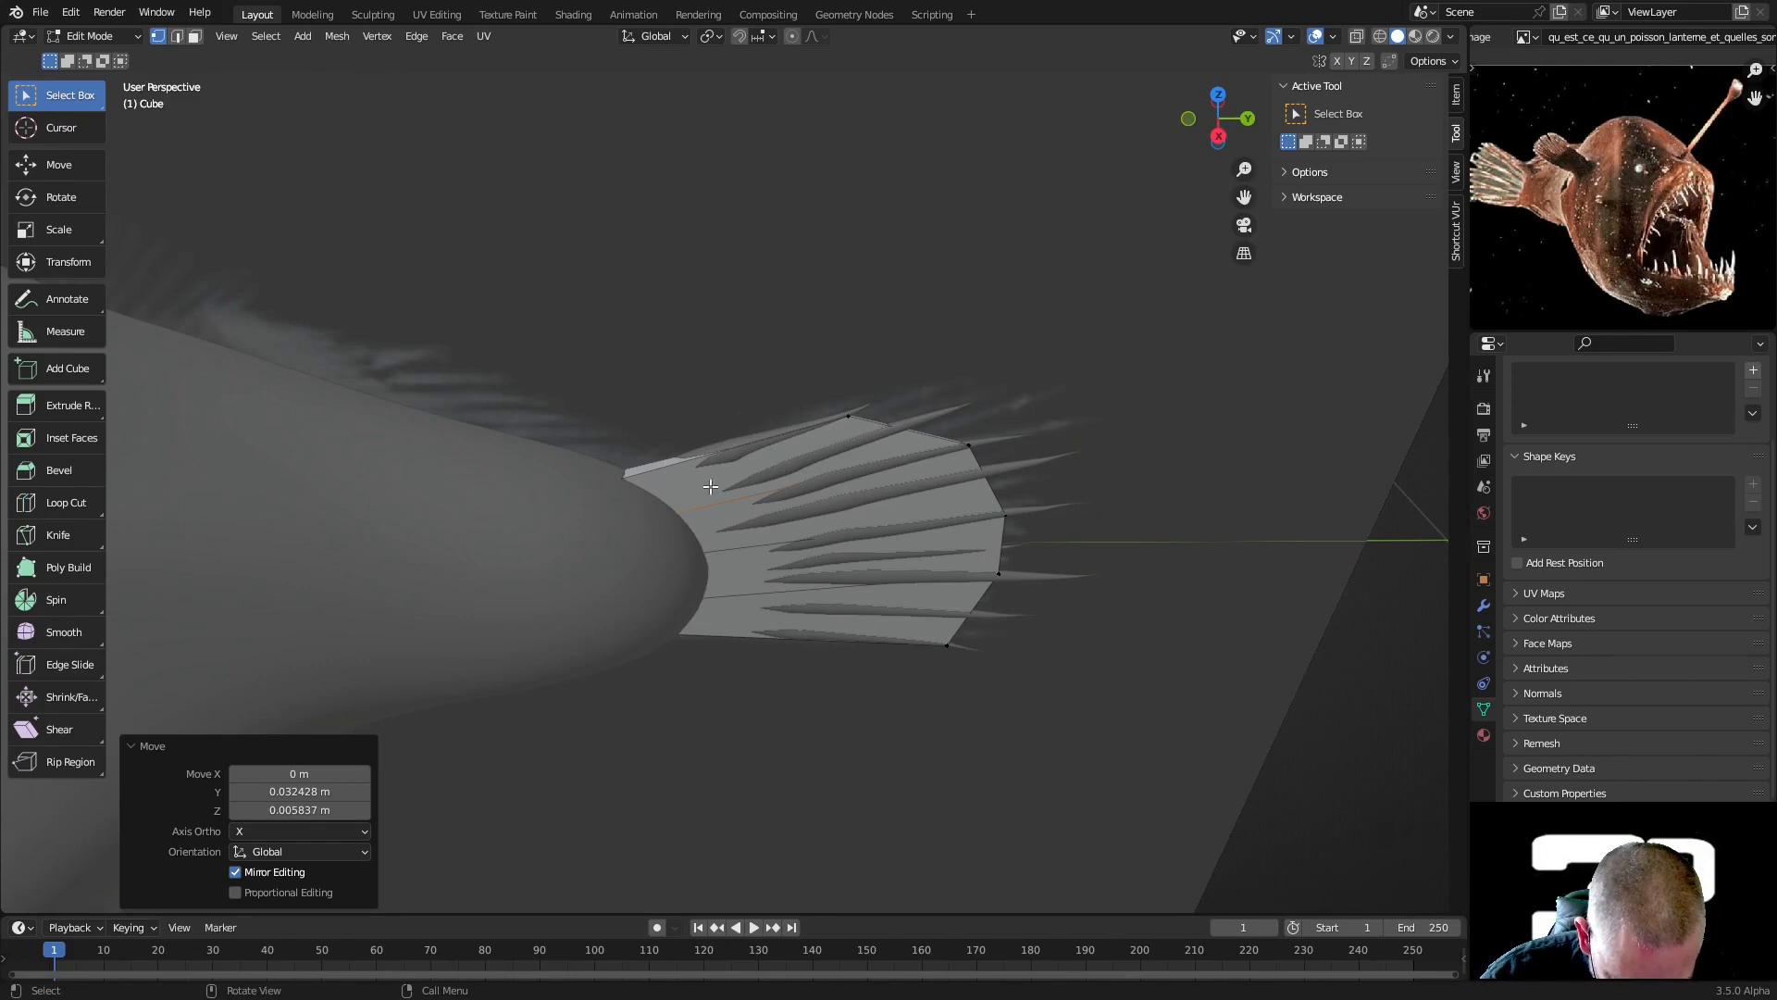
key("Tab")
key("Tab")
key("Tab")
key("Tab")
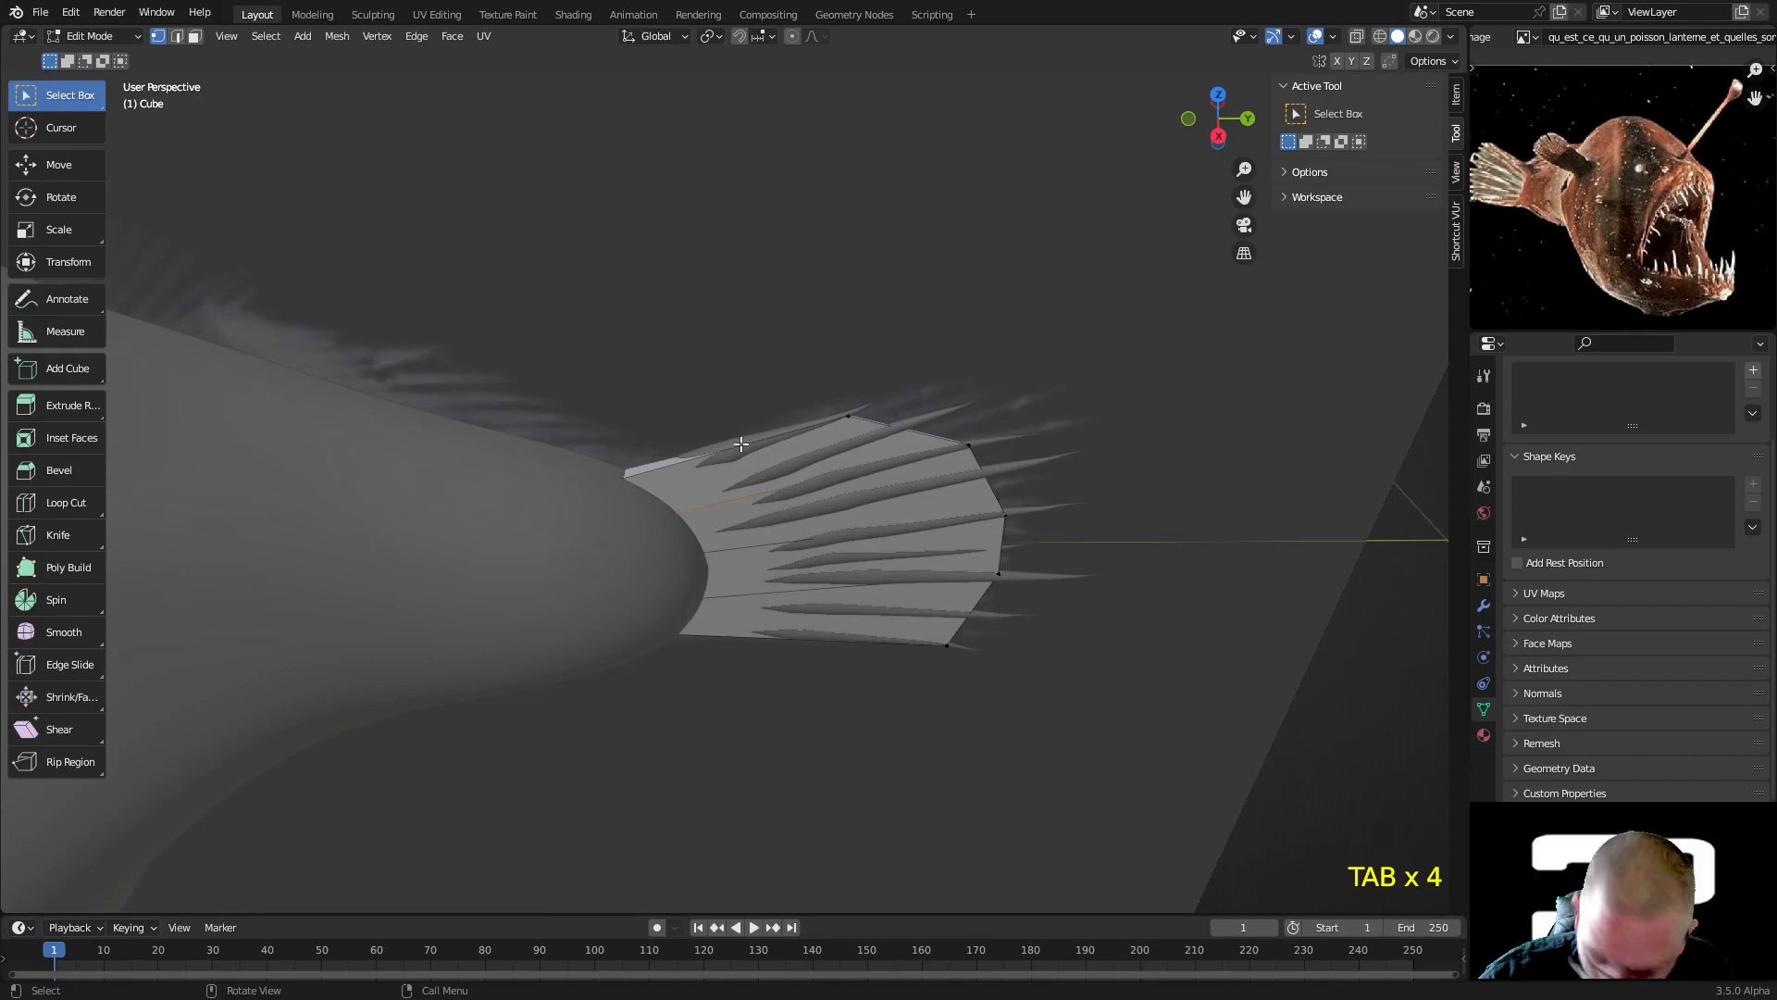
key("Tab")
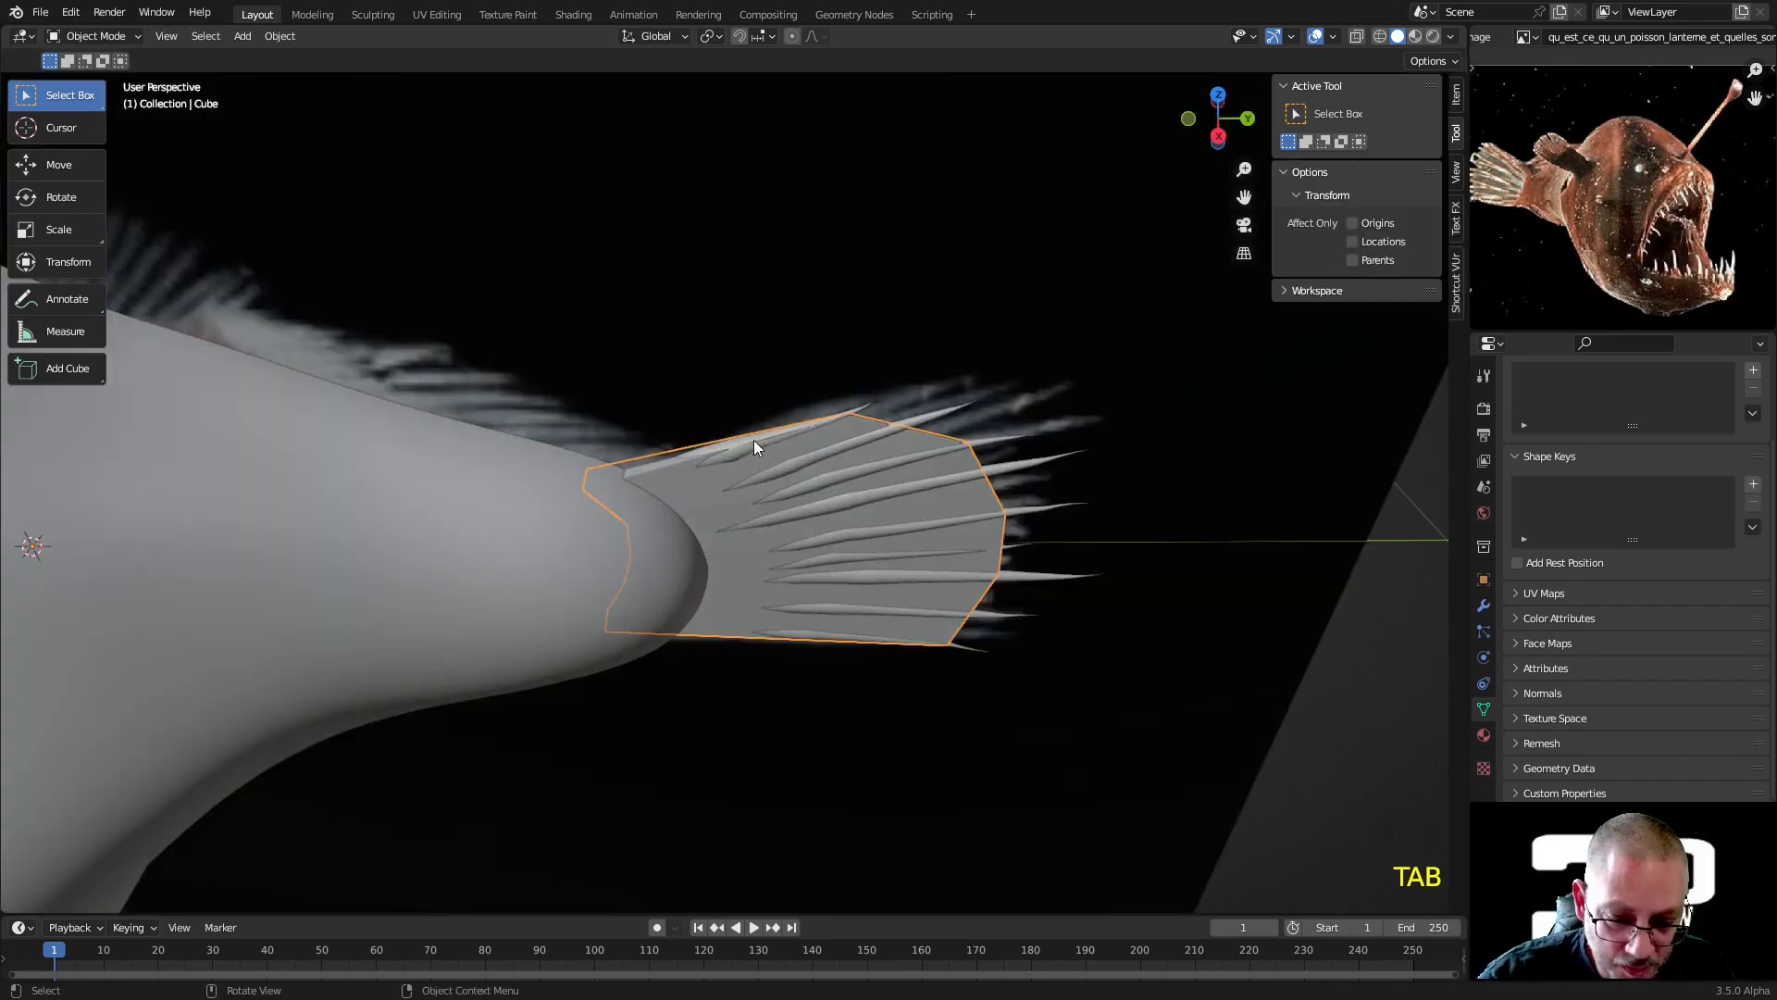
Select the fin-ray curves and thicken them to a bevel depth of 0.03 m
left_click(753, 441)
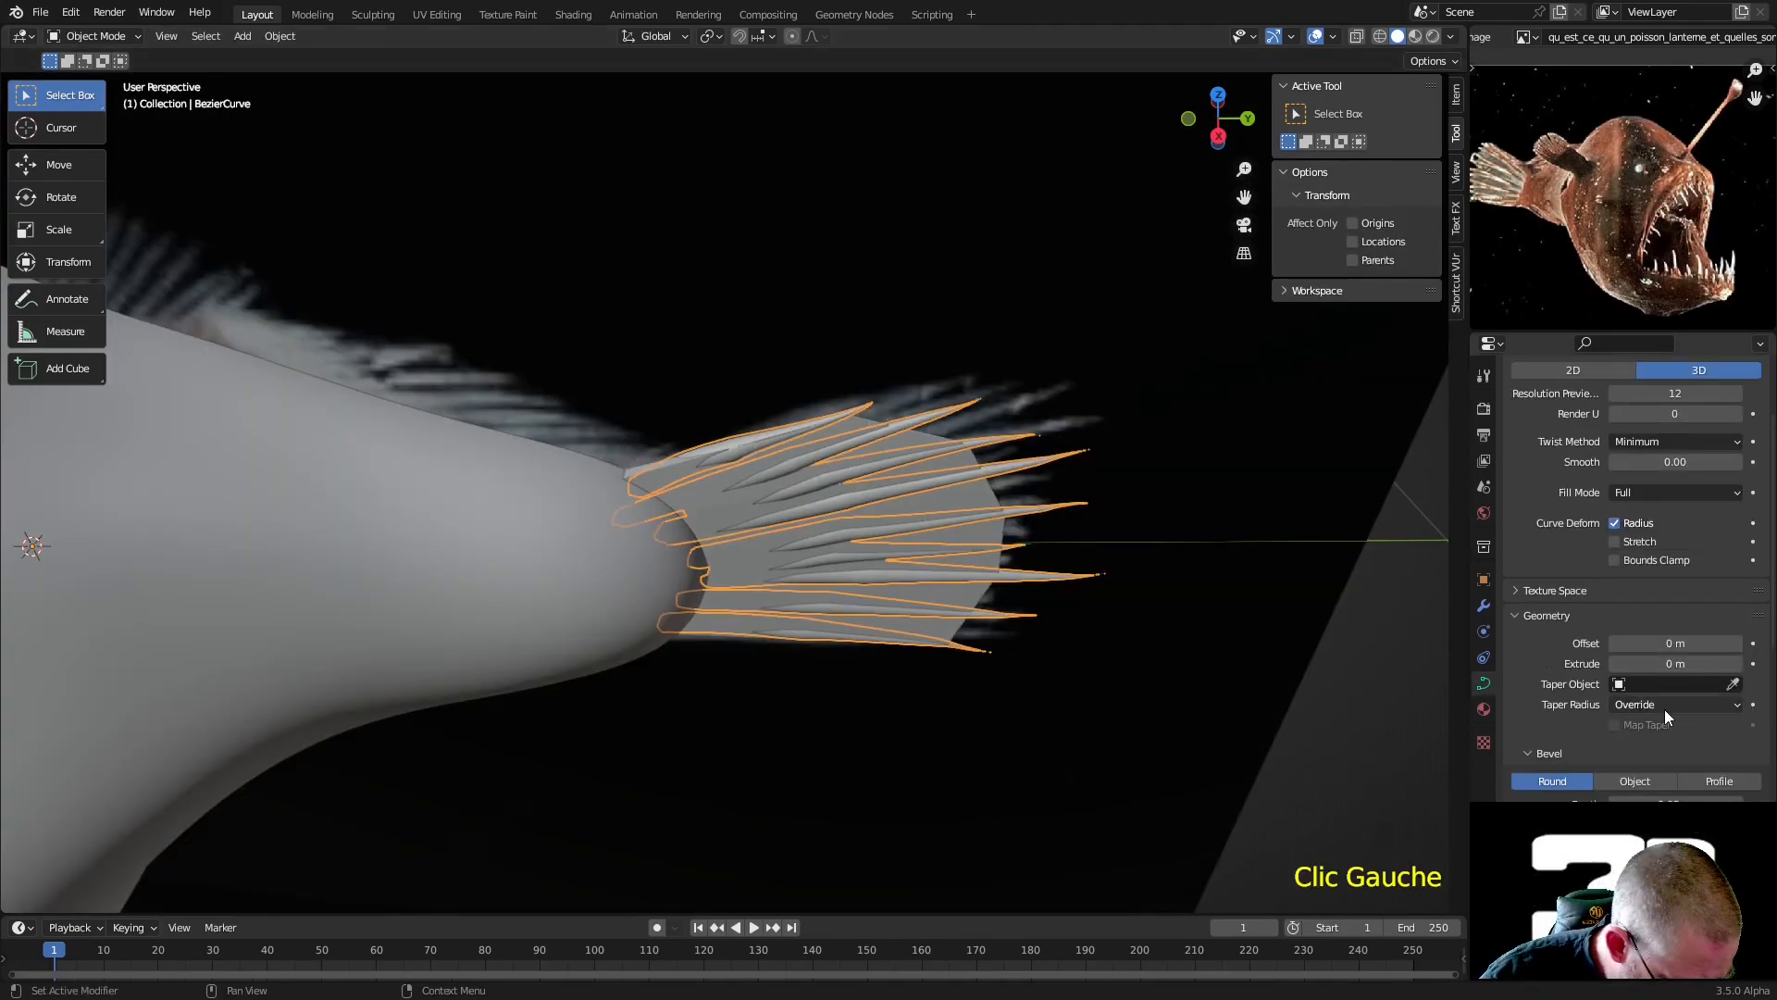
scroll(1664, 709, "down", 1)
left_click_drag(1691, 767, 1749, 768, "shift")
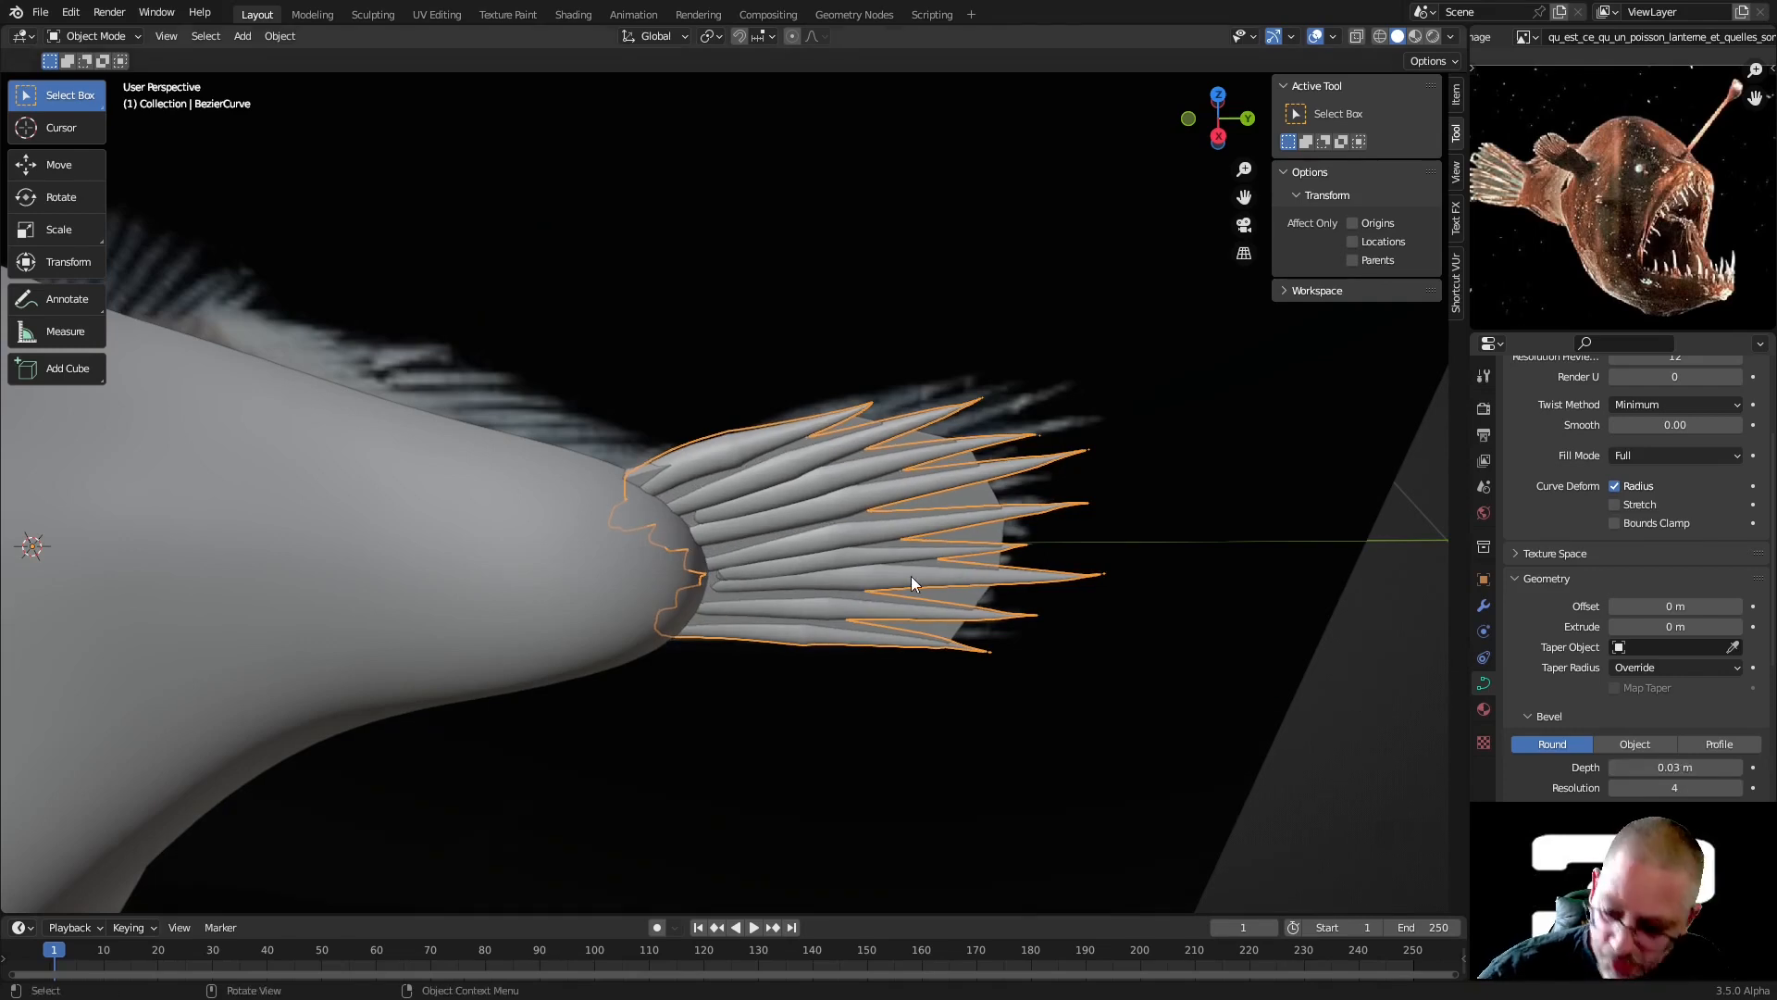
In side view, edit the ray curves with Select Box and delete the top ray's innermost control point
key("KP_3")
key("Tab")
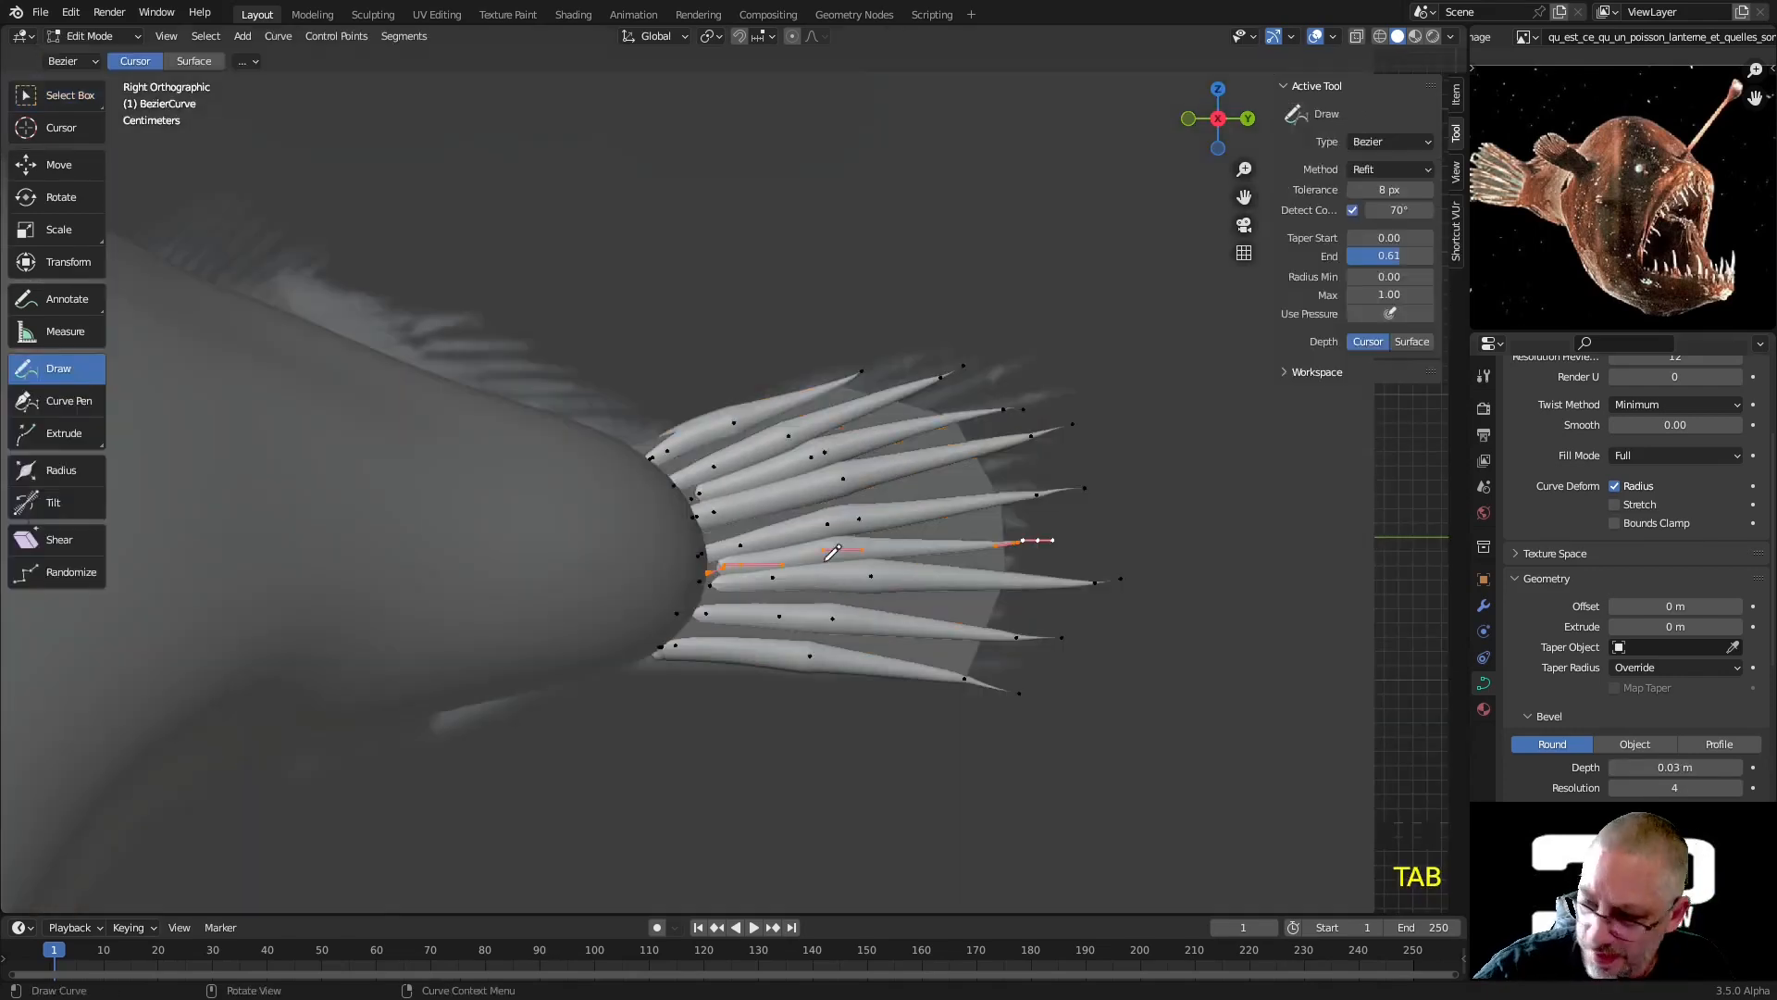
left_click(92, 102)
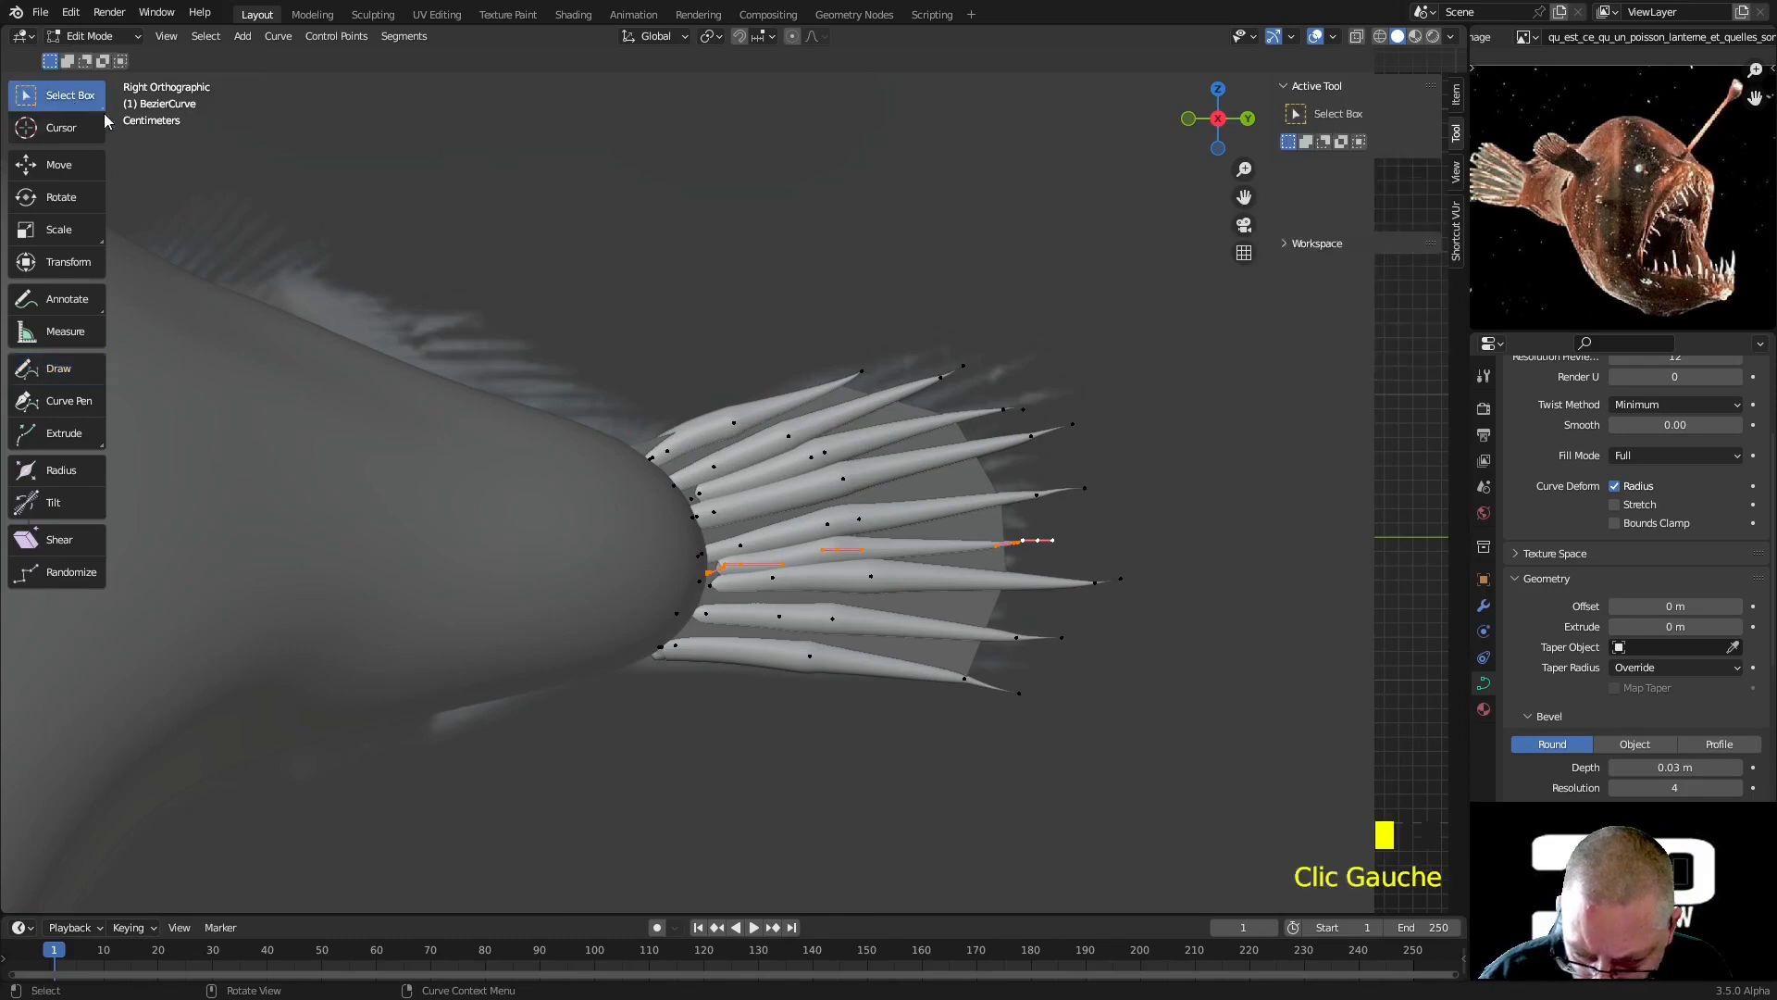
double_click(650, 466)
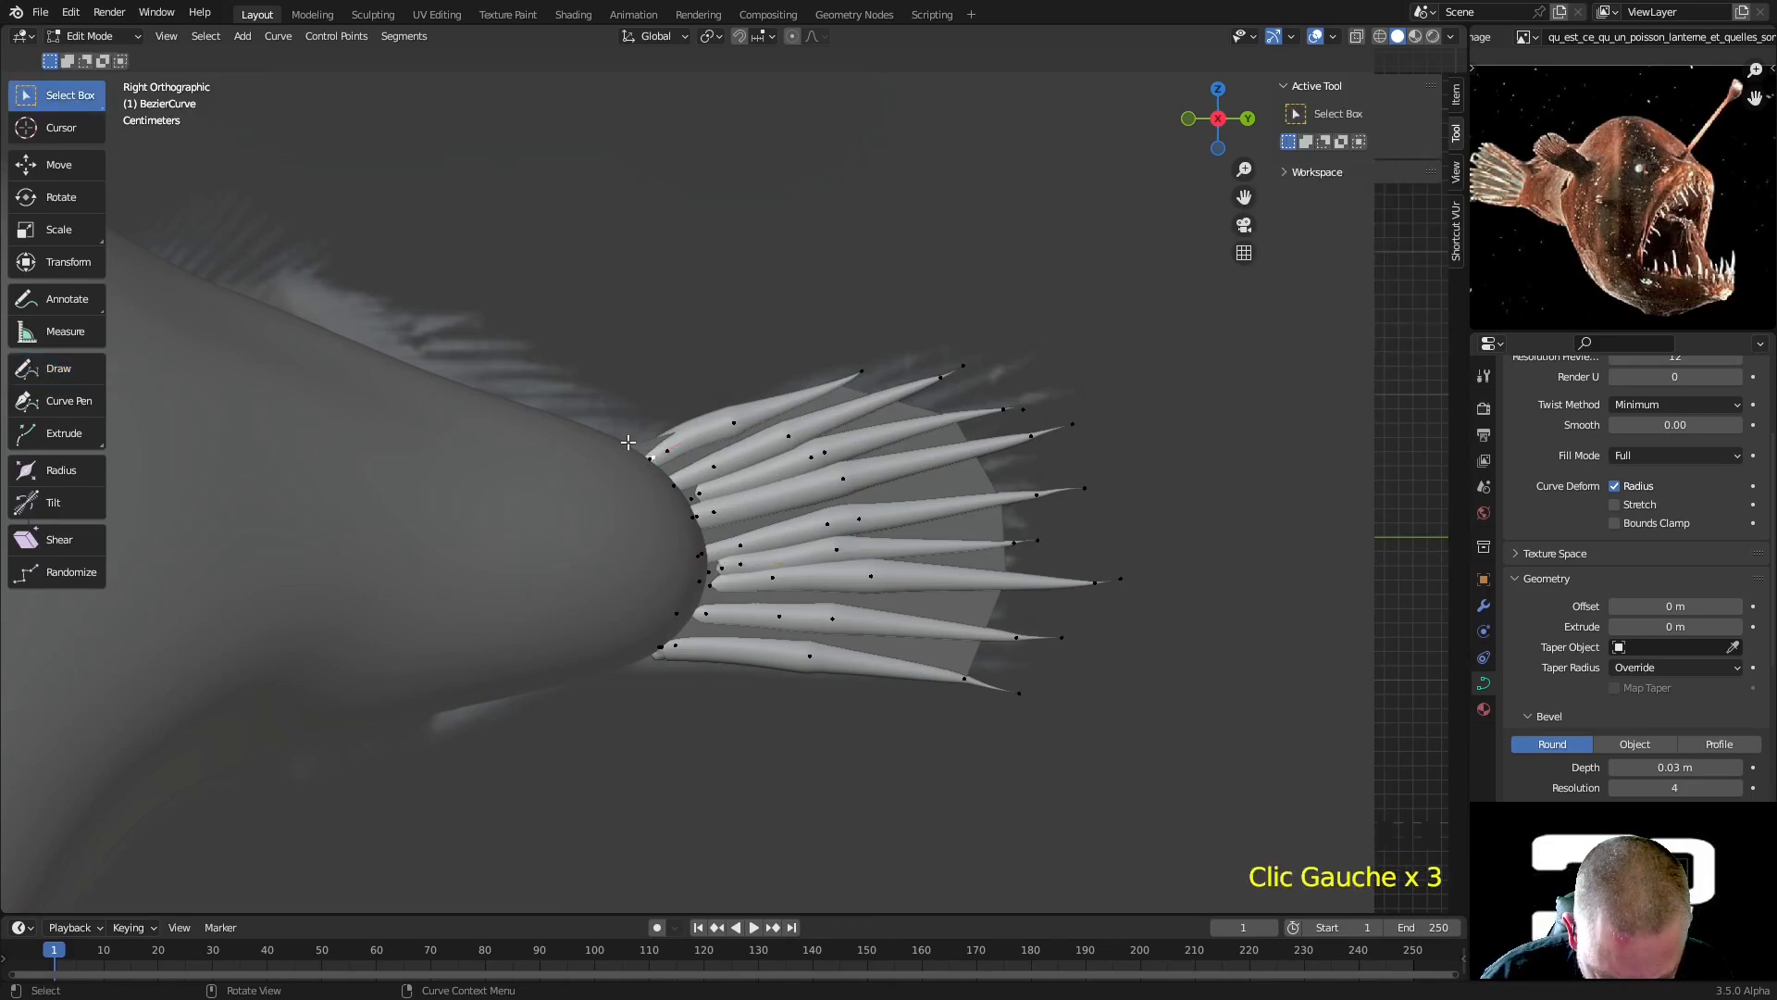
left_click(651, 460)
key("x")
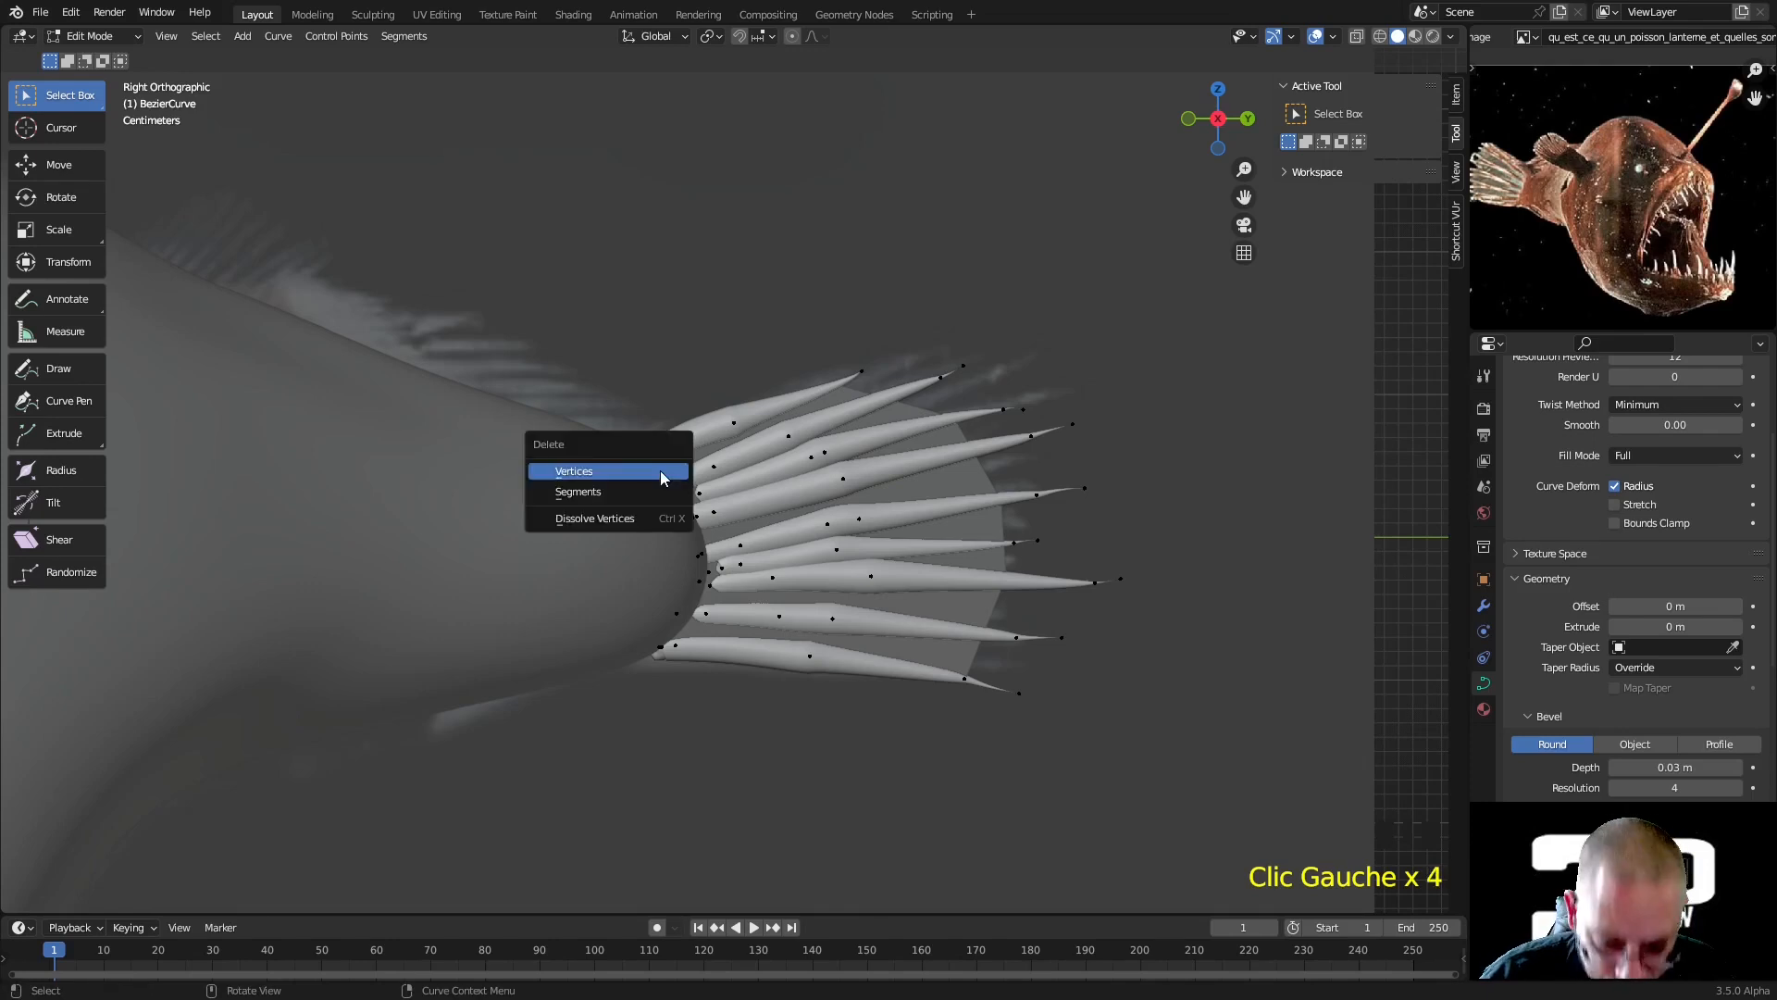
left_click(661, 471)
Enable Fill Caps for the ray curves and move the top ray's base point back to the body's surface
left_click(686, 467)
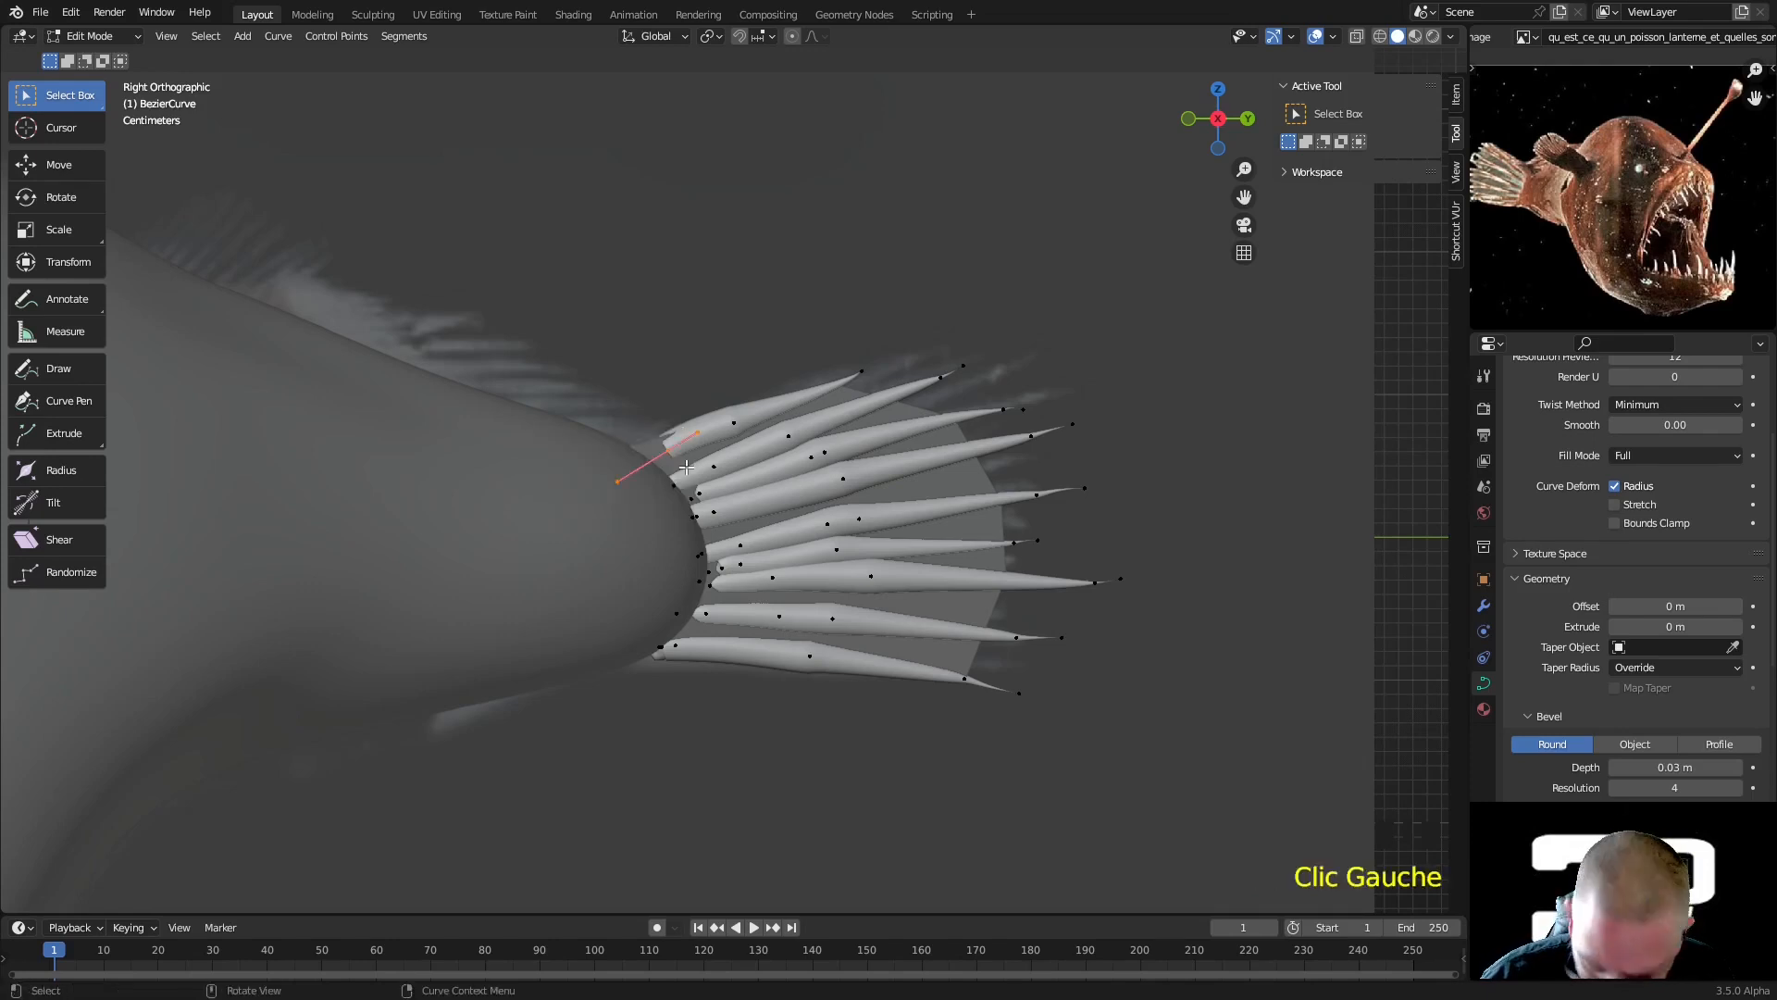
scroll(1666, 722, "down", 3)
left_click(1615, 698)
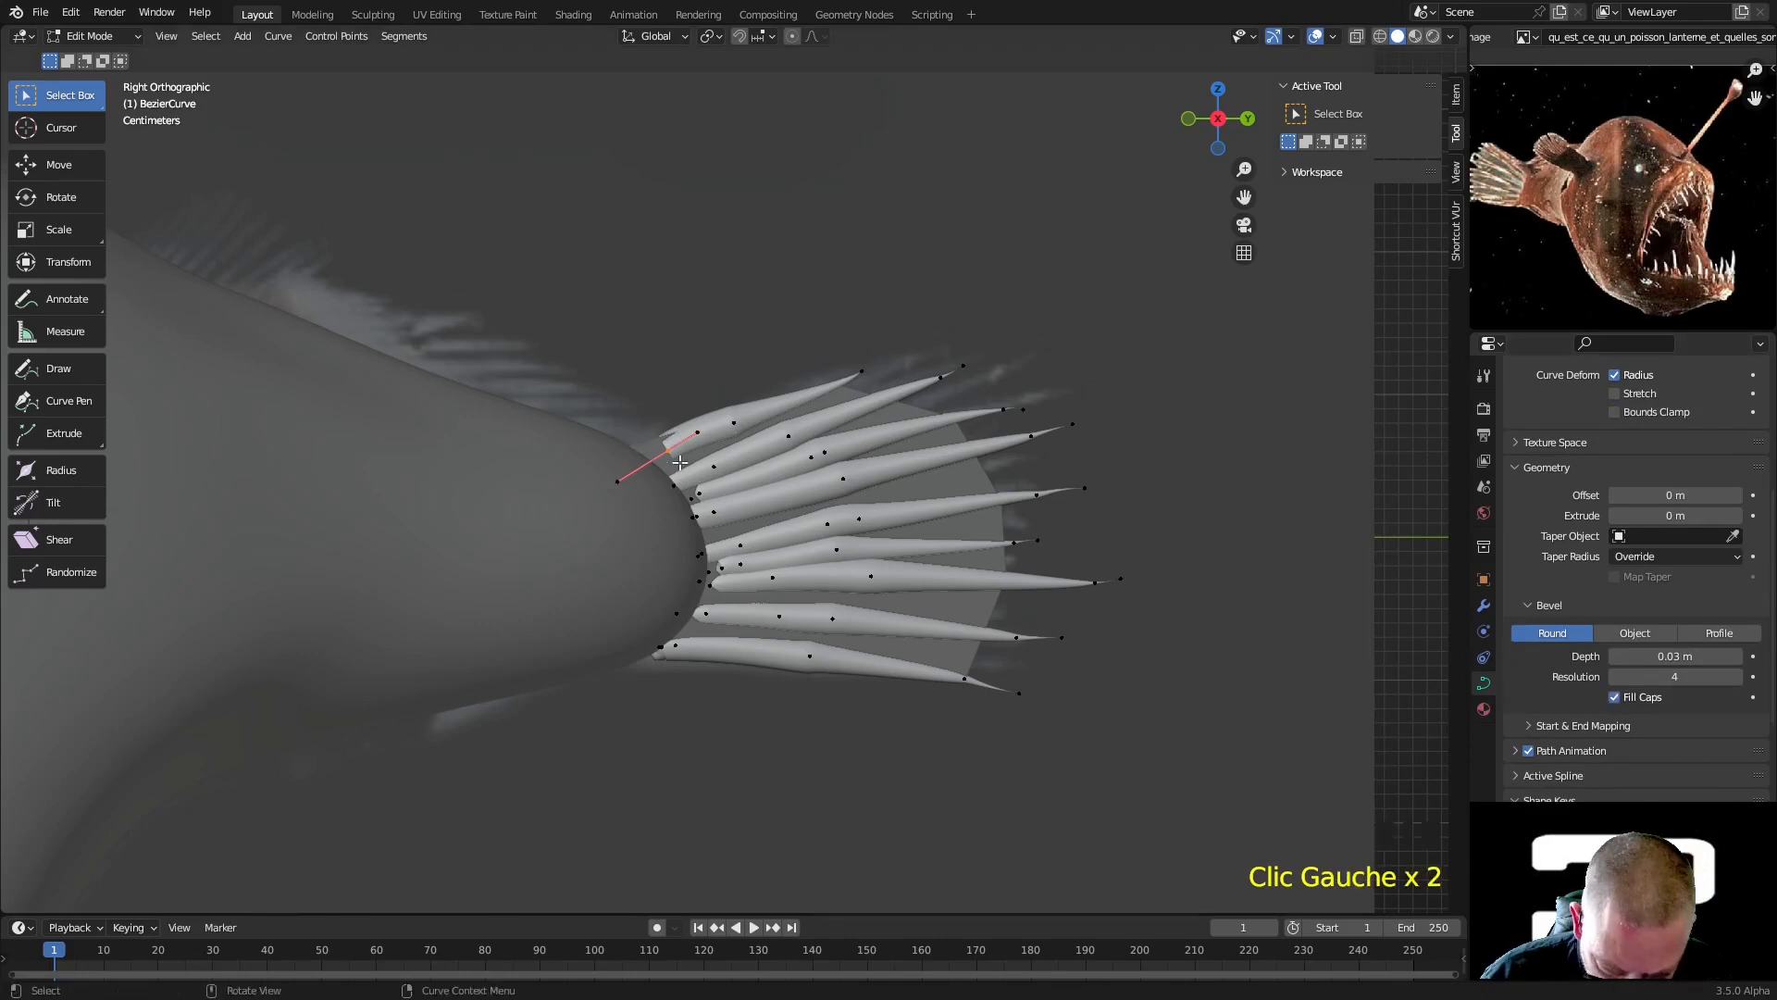
key("g")
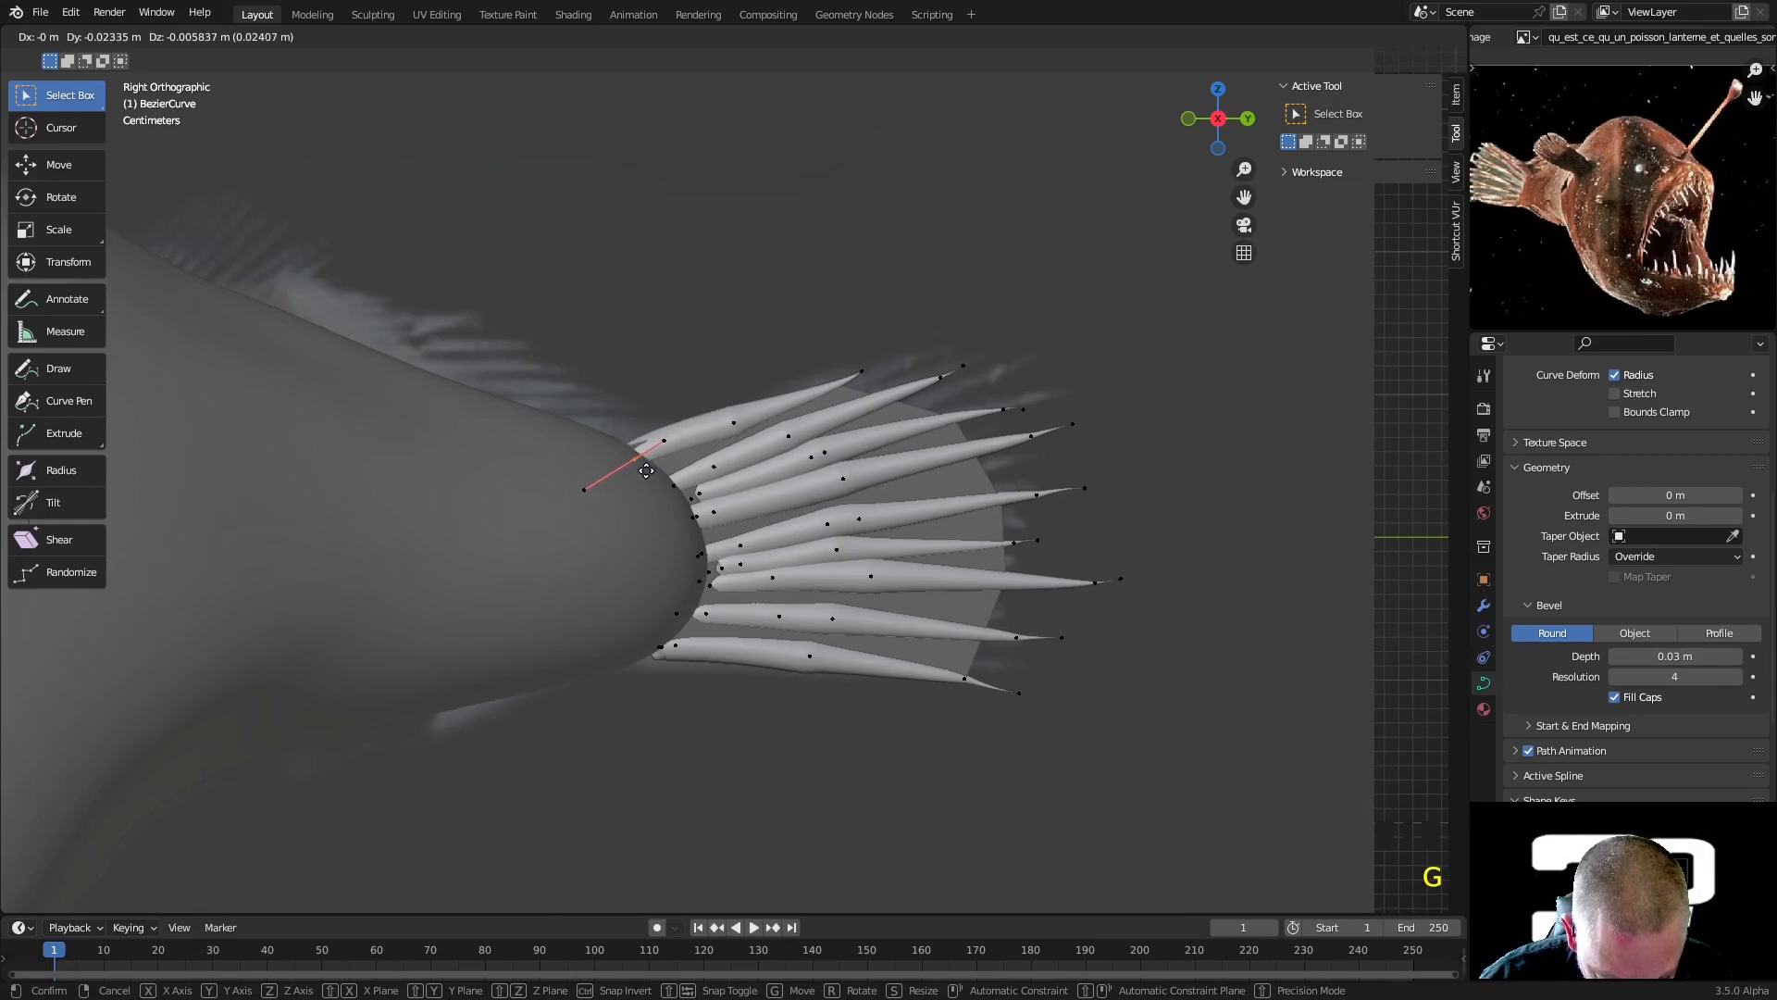
left_click(645, 466)
Move the top ray's middle point about 0.008 m along Y and 0.006 m along Z, and set its handles to Automatic
left_click(755, 417)
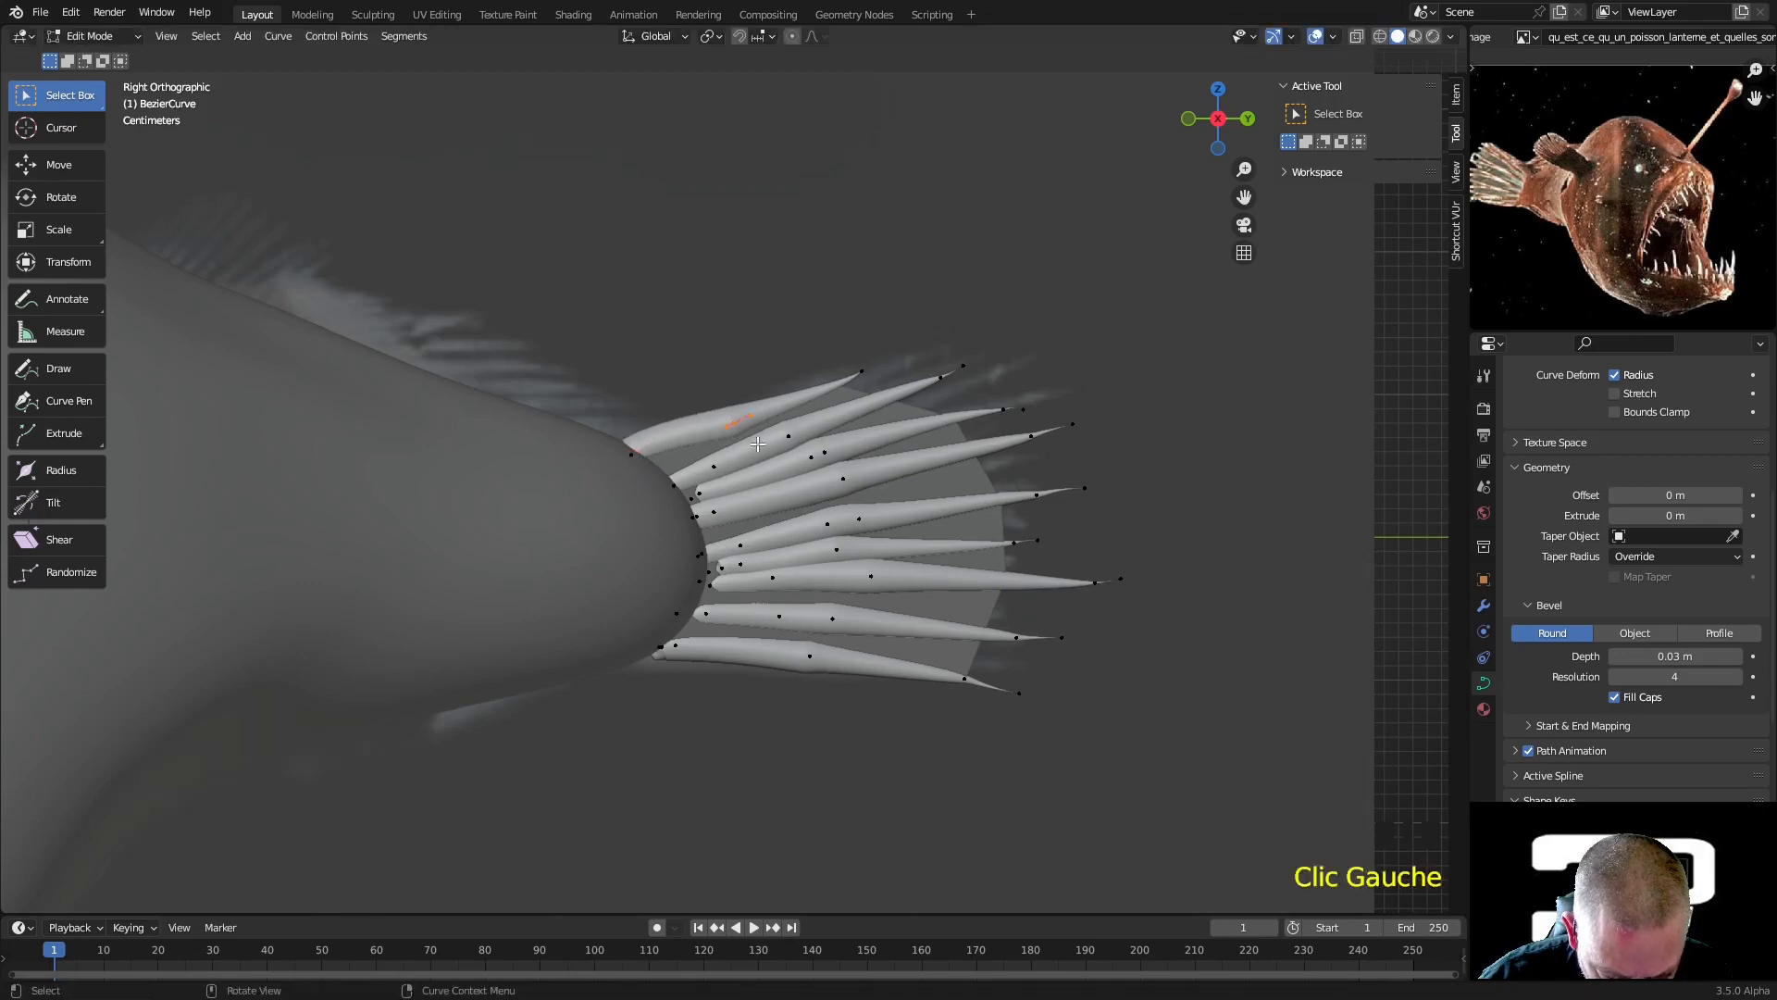
key("g")
left_click(765, 422)
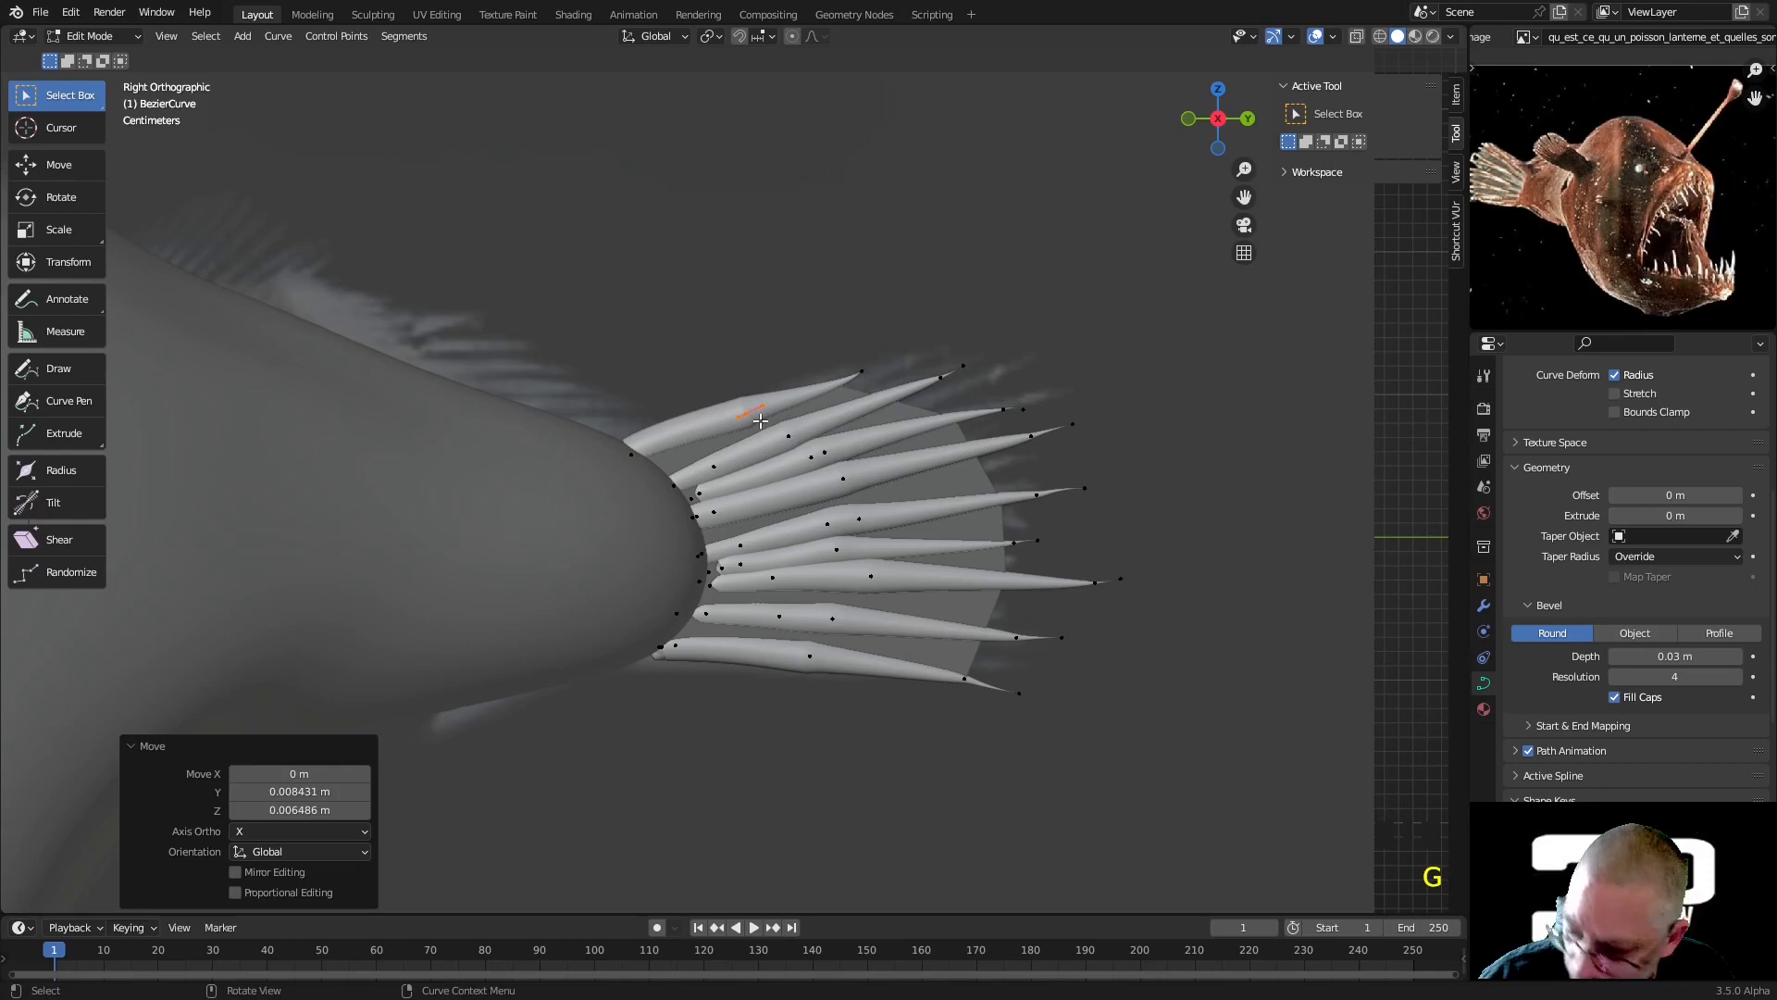
right_click(746, 409)
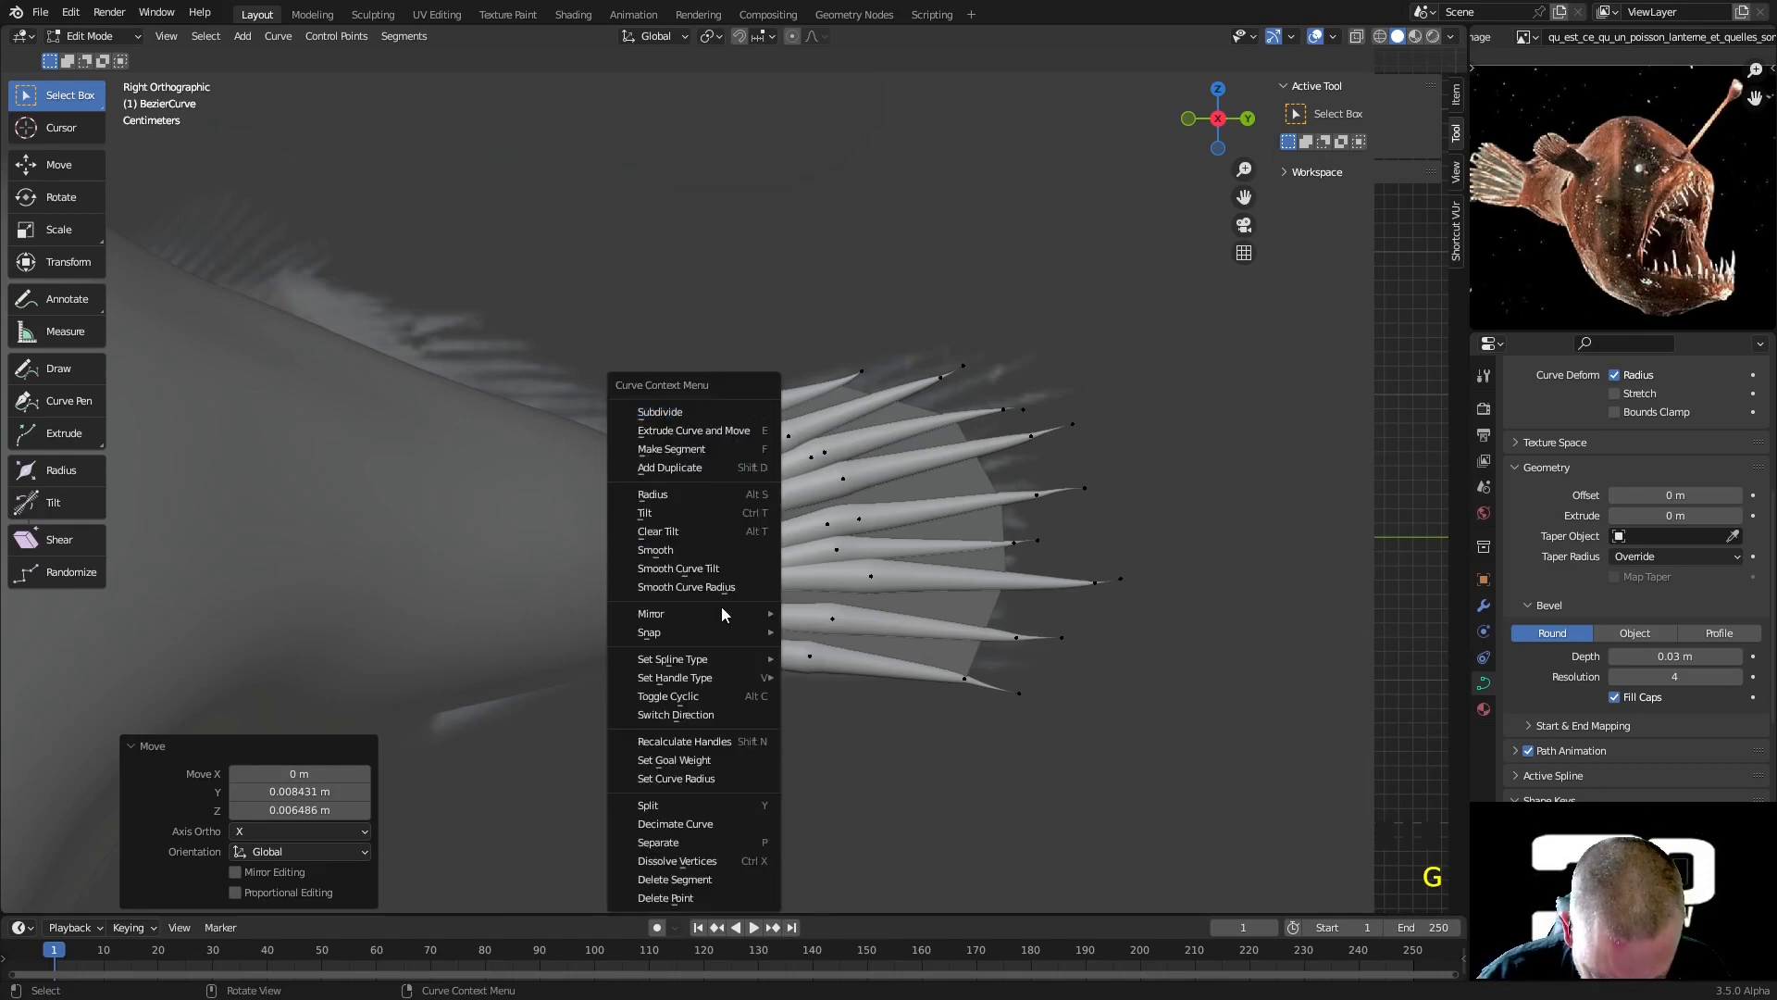
mouse_move(729, 657)
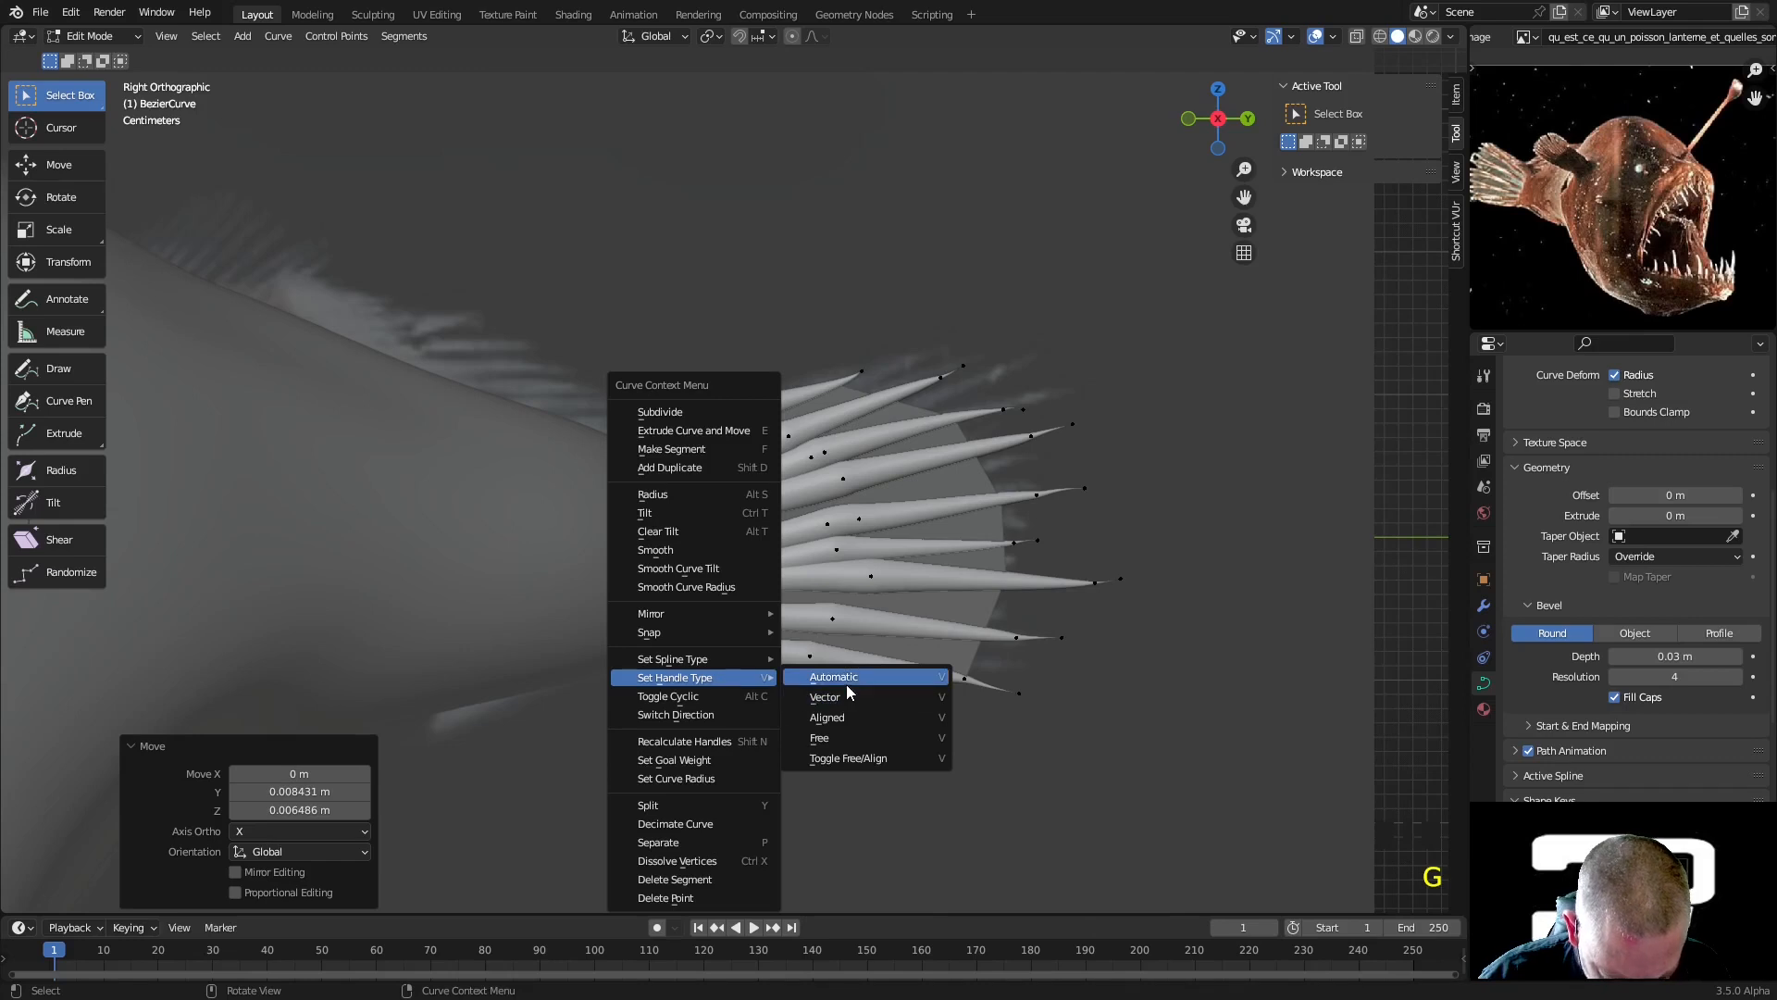
left_click(846, 682)
Extend the top ray's tip about 0.035 m along Y and 0.012 m along Z
left_click(860, 367)
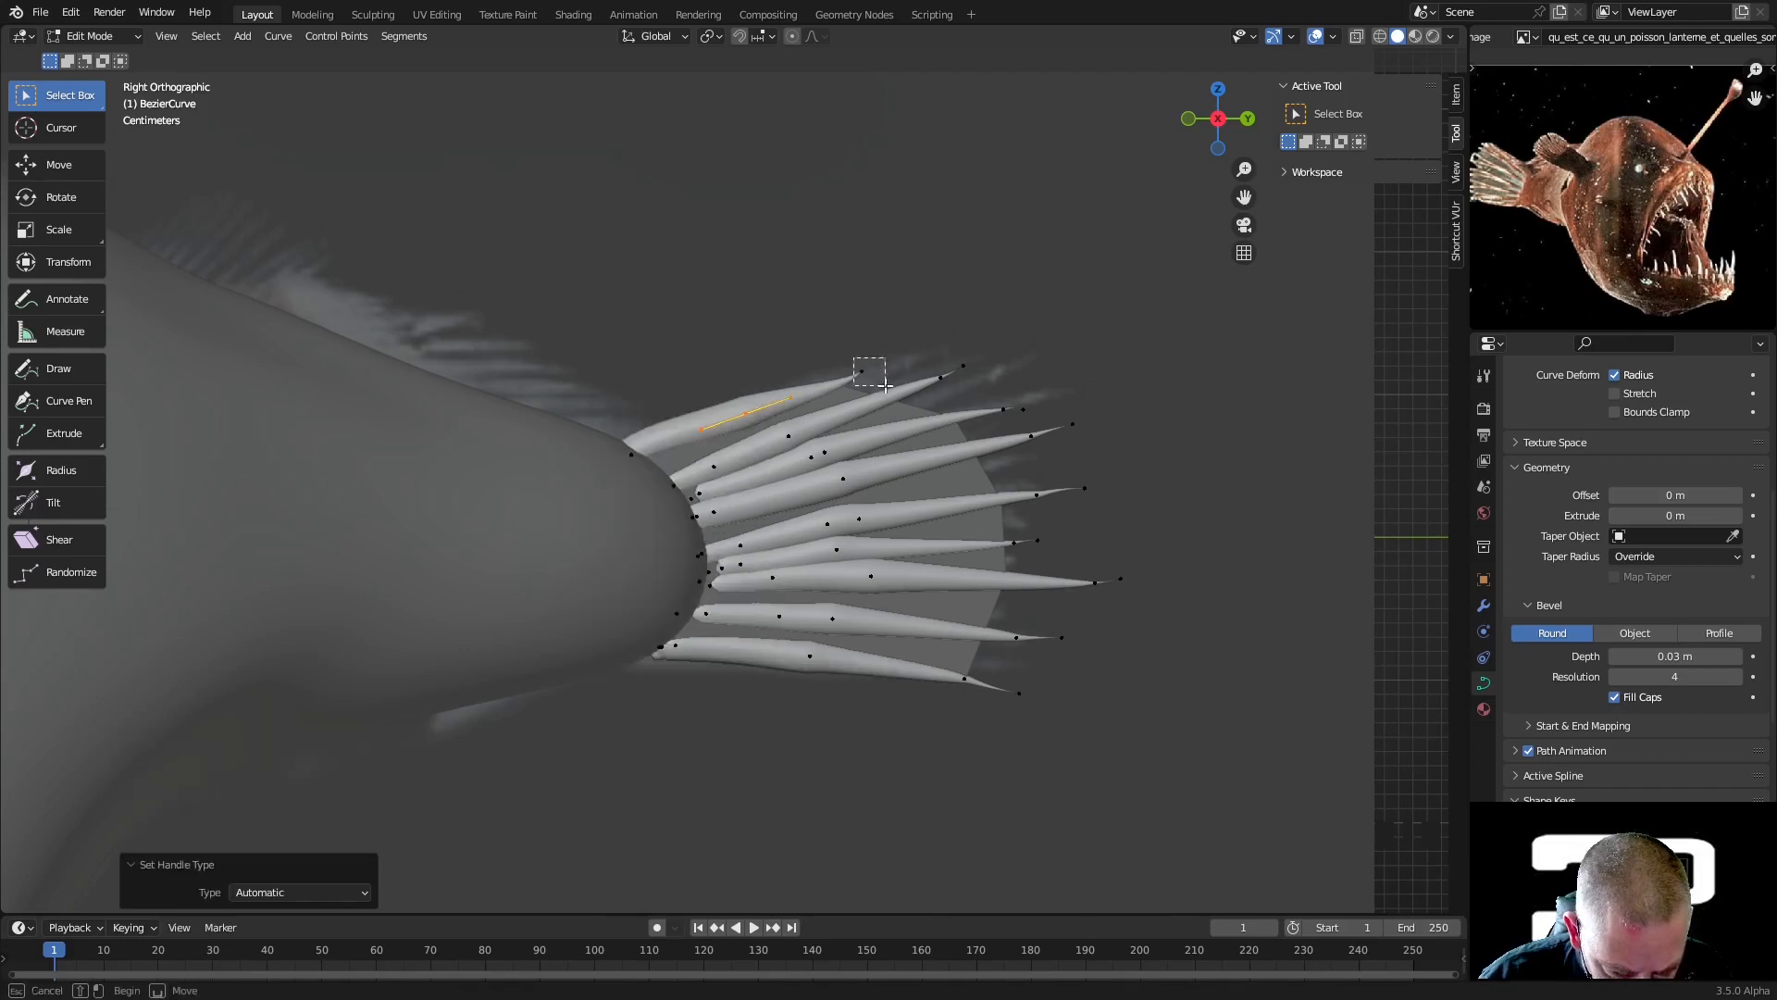
key("g")
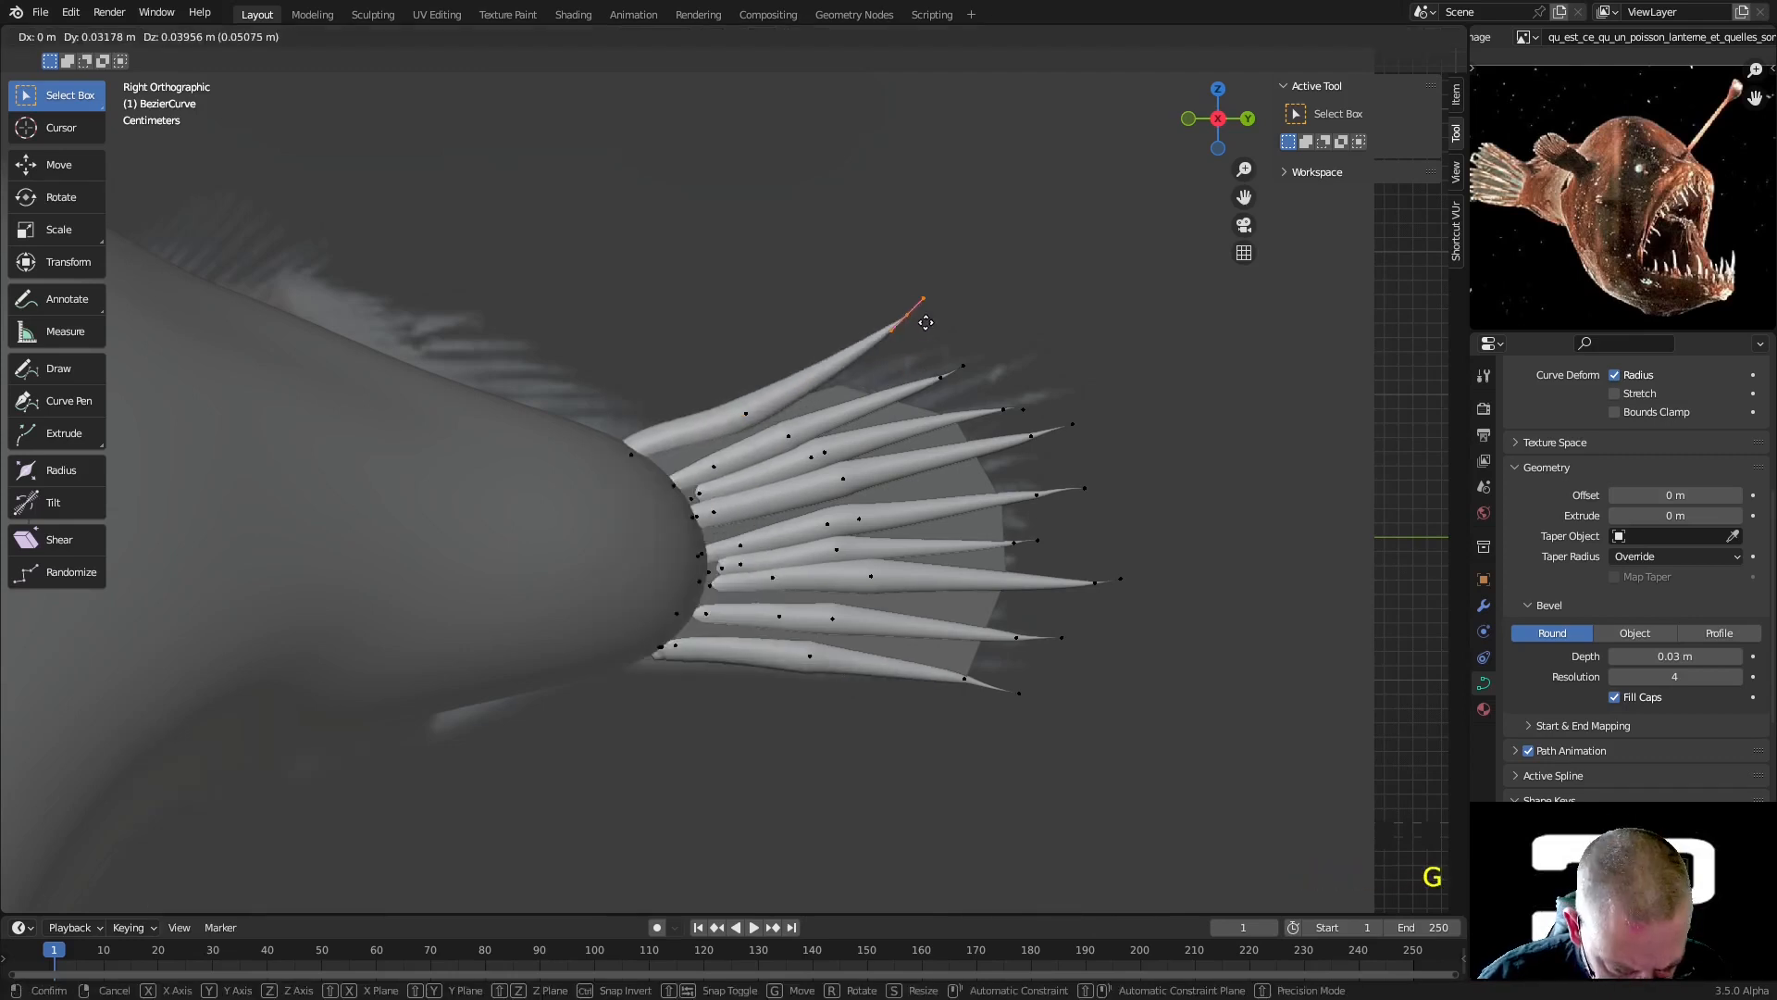
left_click(937, 371)
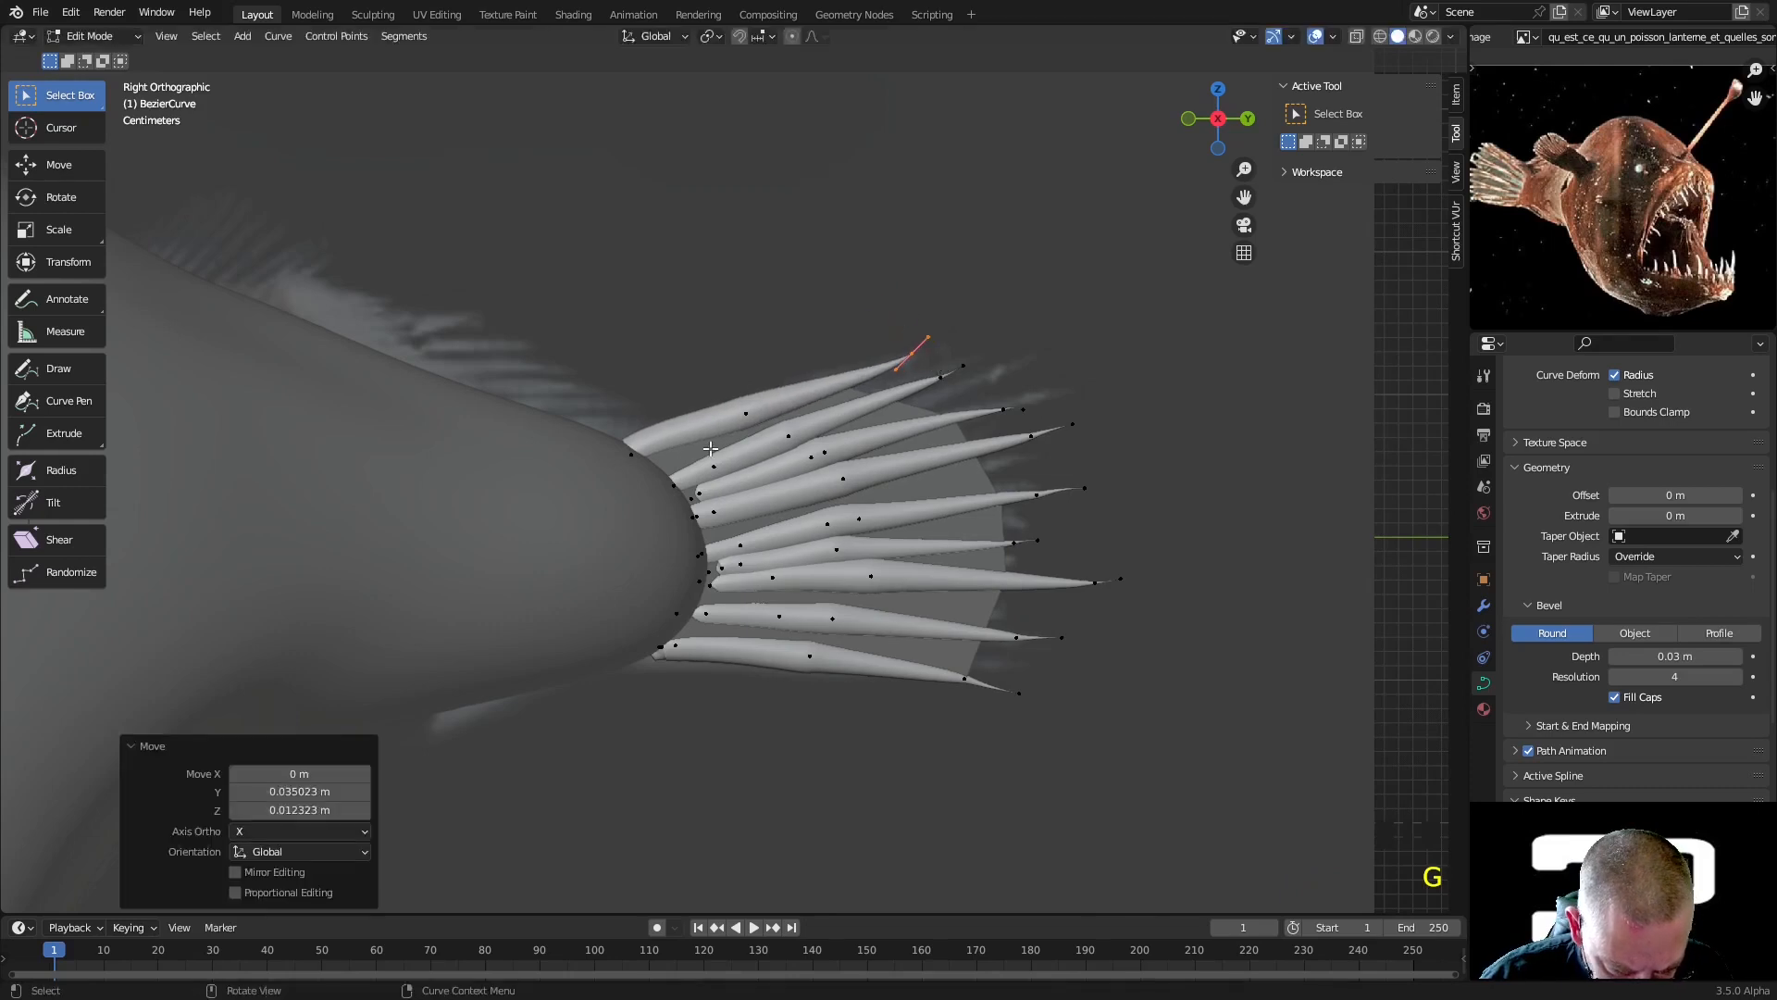
Pull the second ray's innermost control point about 0.035 m into the body and delete it
left_click(666, 488)
key("g")
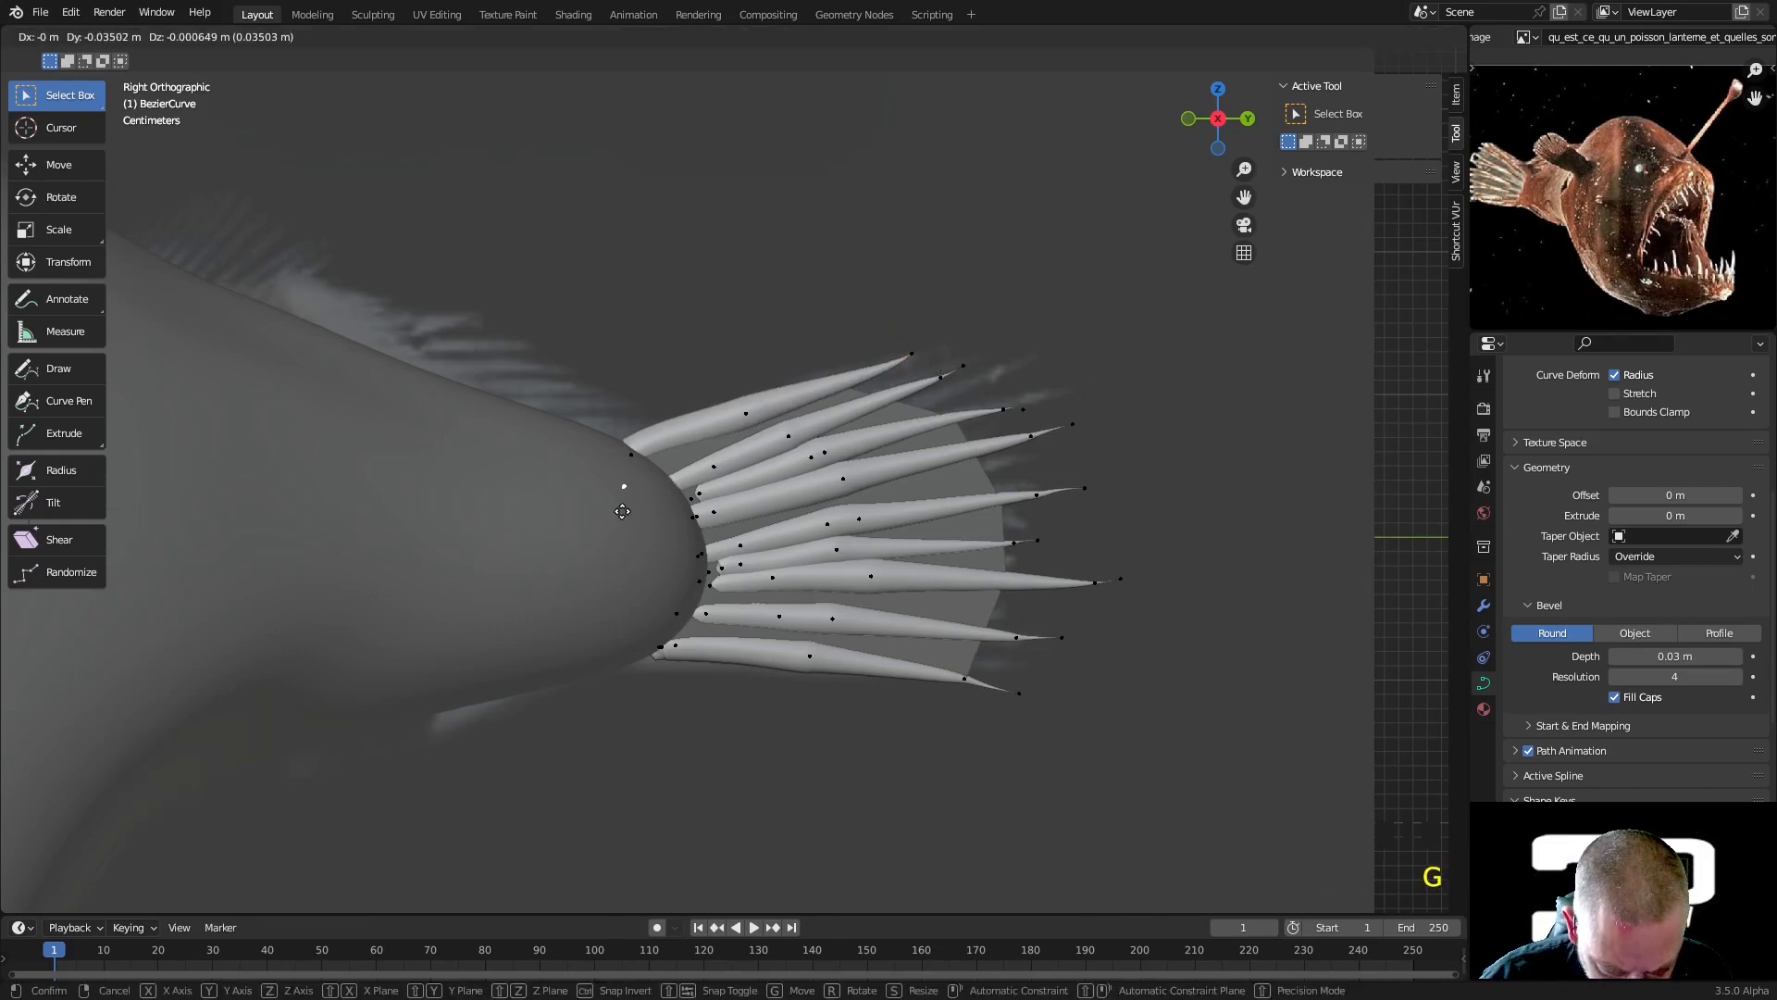
left_click(622, 511)
key("x")
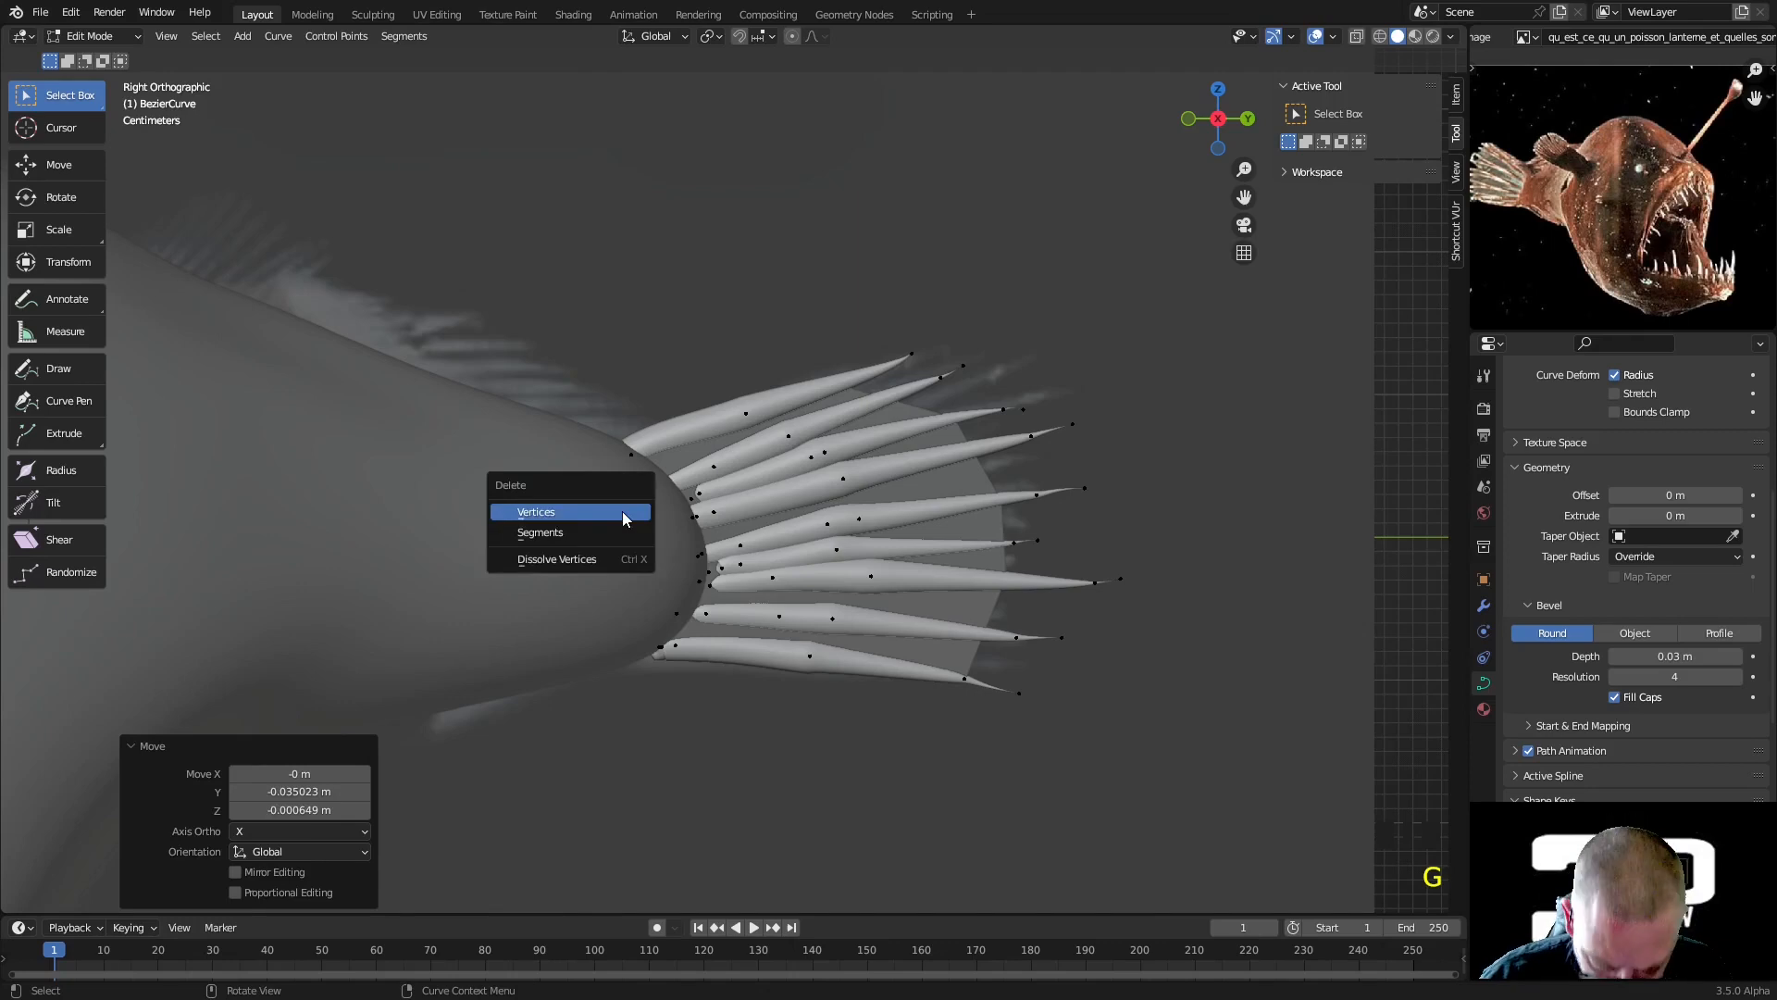
left_click(622, 511)
Set the second ray's remaining base point to Automatic handles and move it back just inside the body
left_click(706, 468)
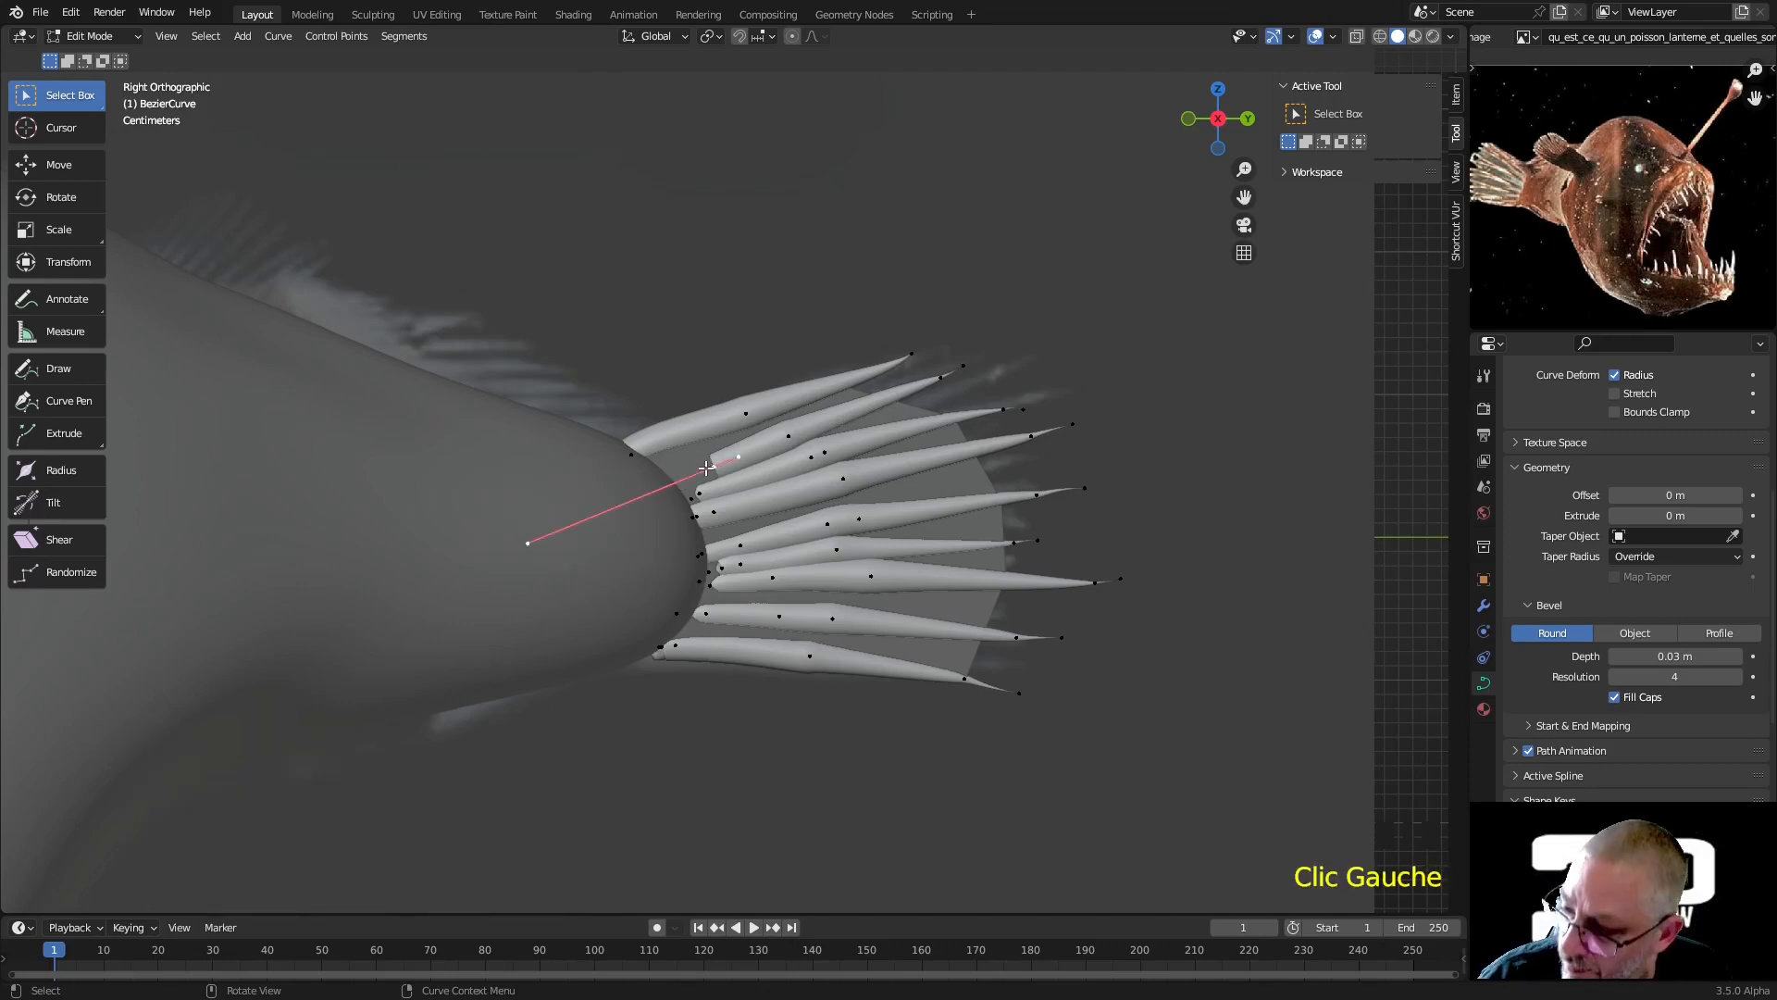
right_click(706, 469)
mouse_move(706, 469)
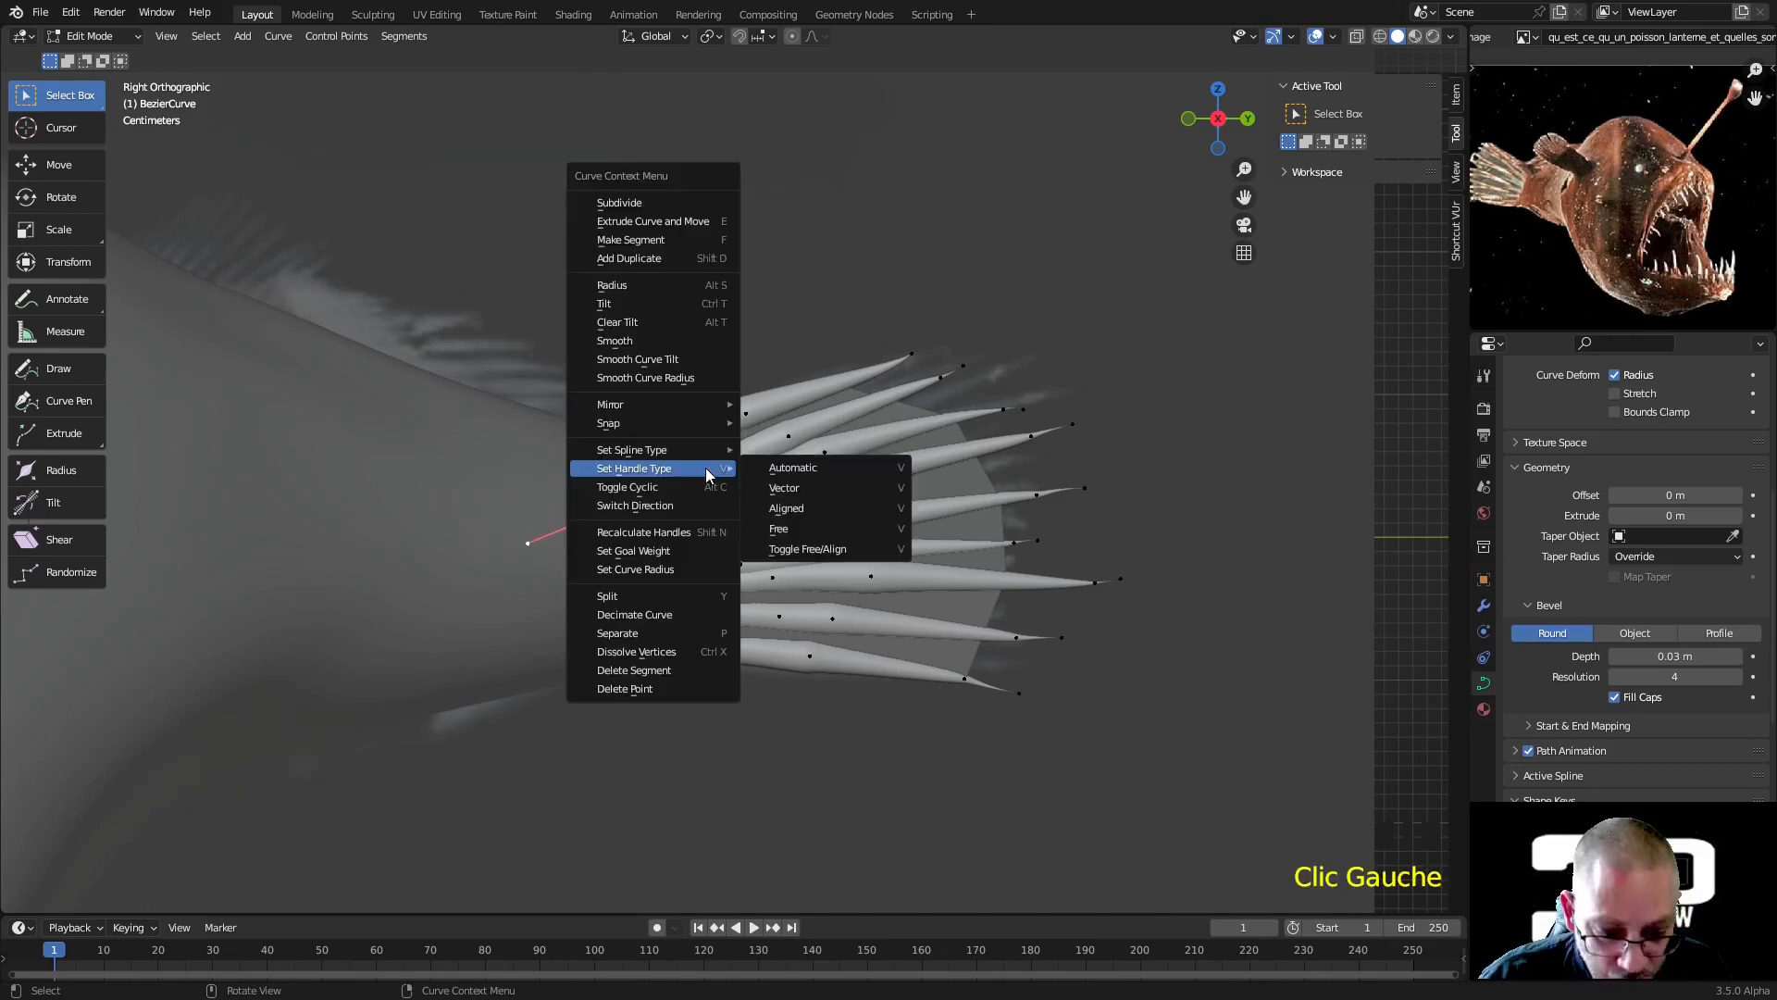
left_click(818, 470)
key("g")
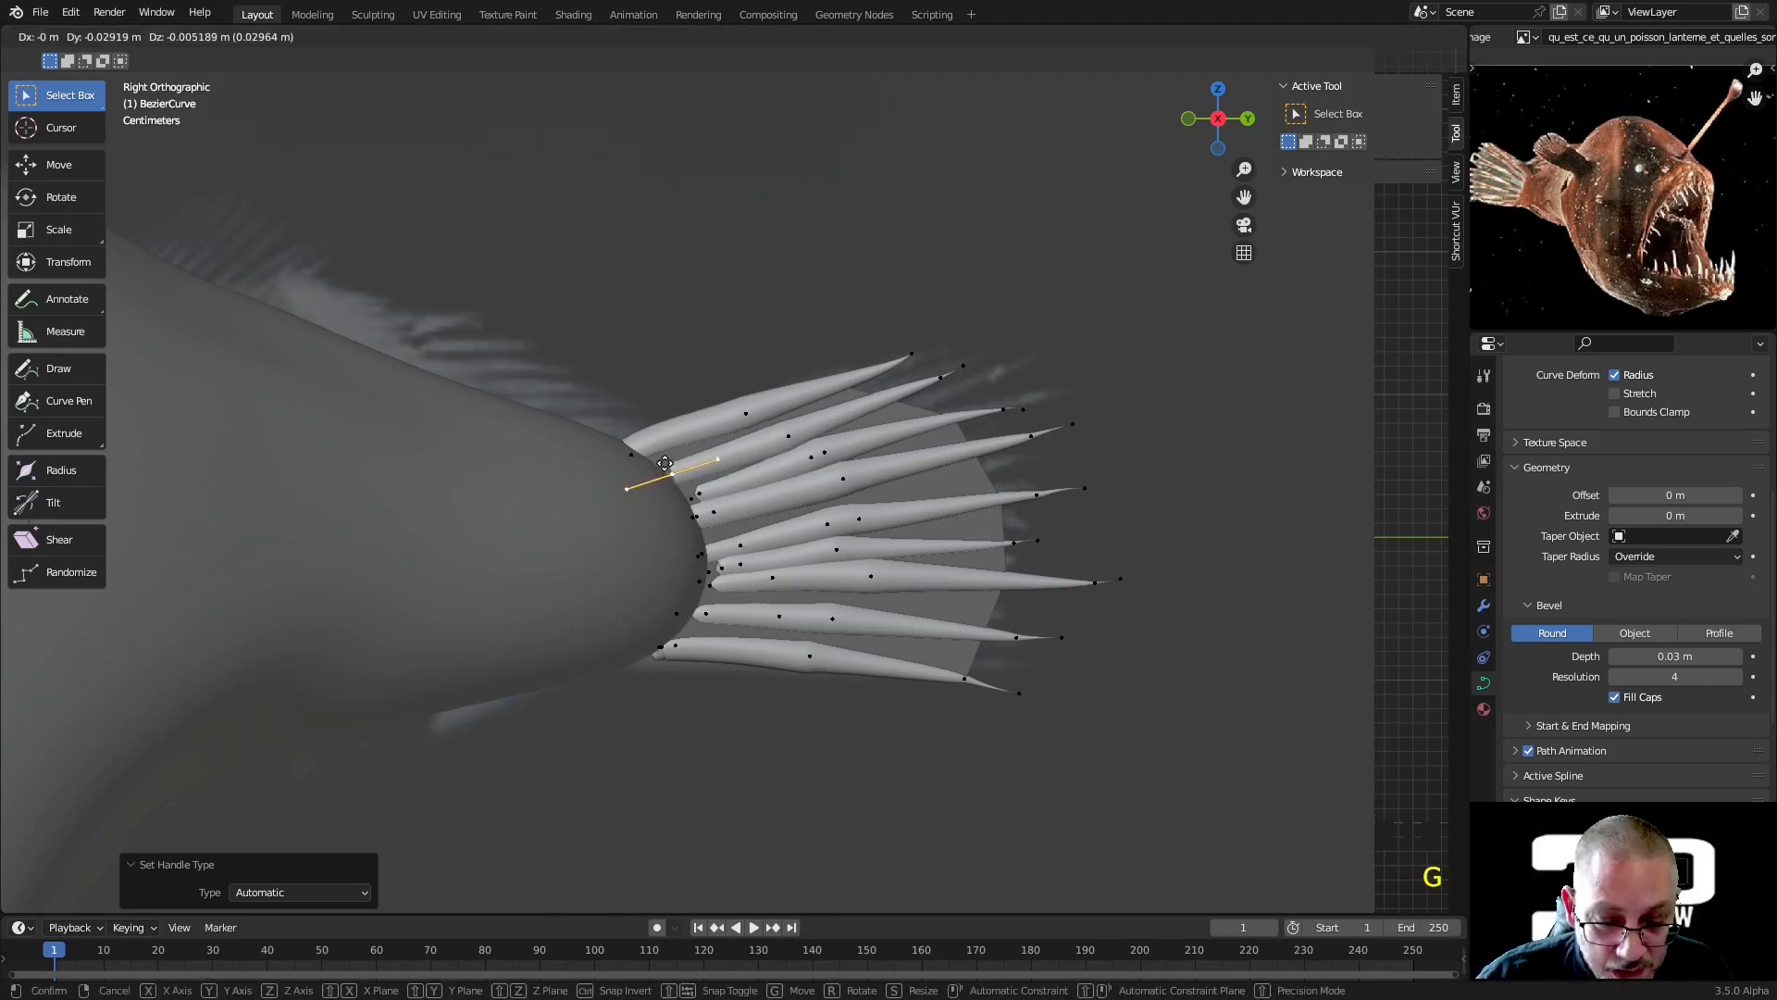
left_click(811, 446)
Nudge the second ray's middle point about 0.005 m toward the body and set its handles to Automatic
left_click(789, 434)
key("g")
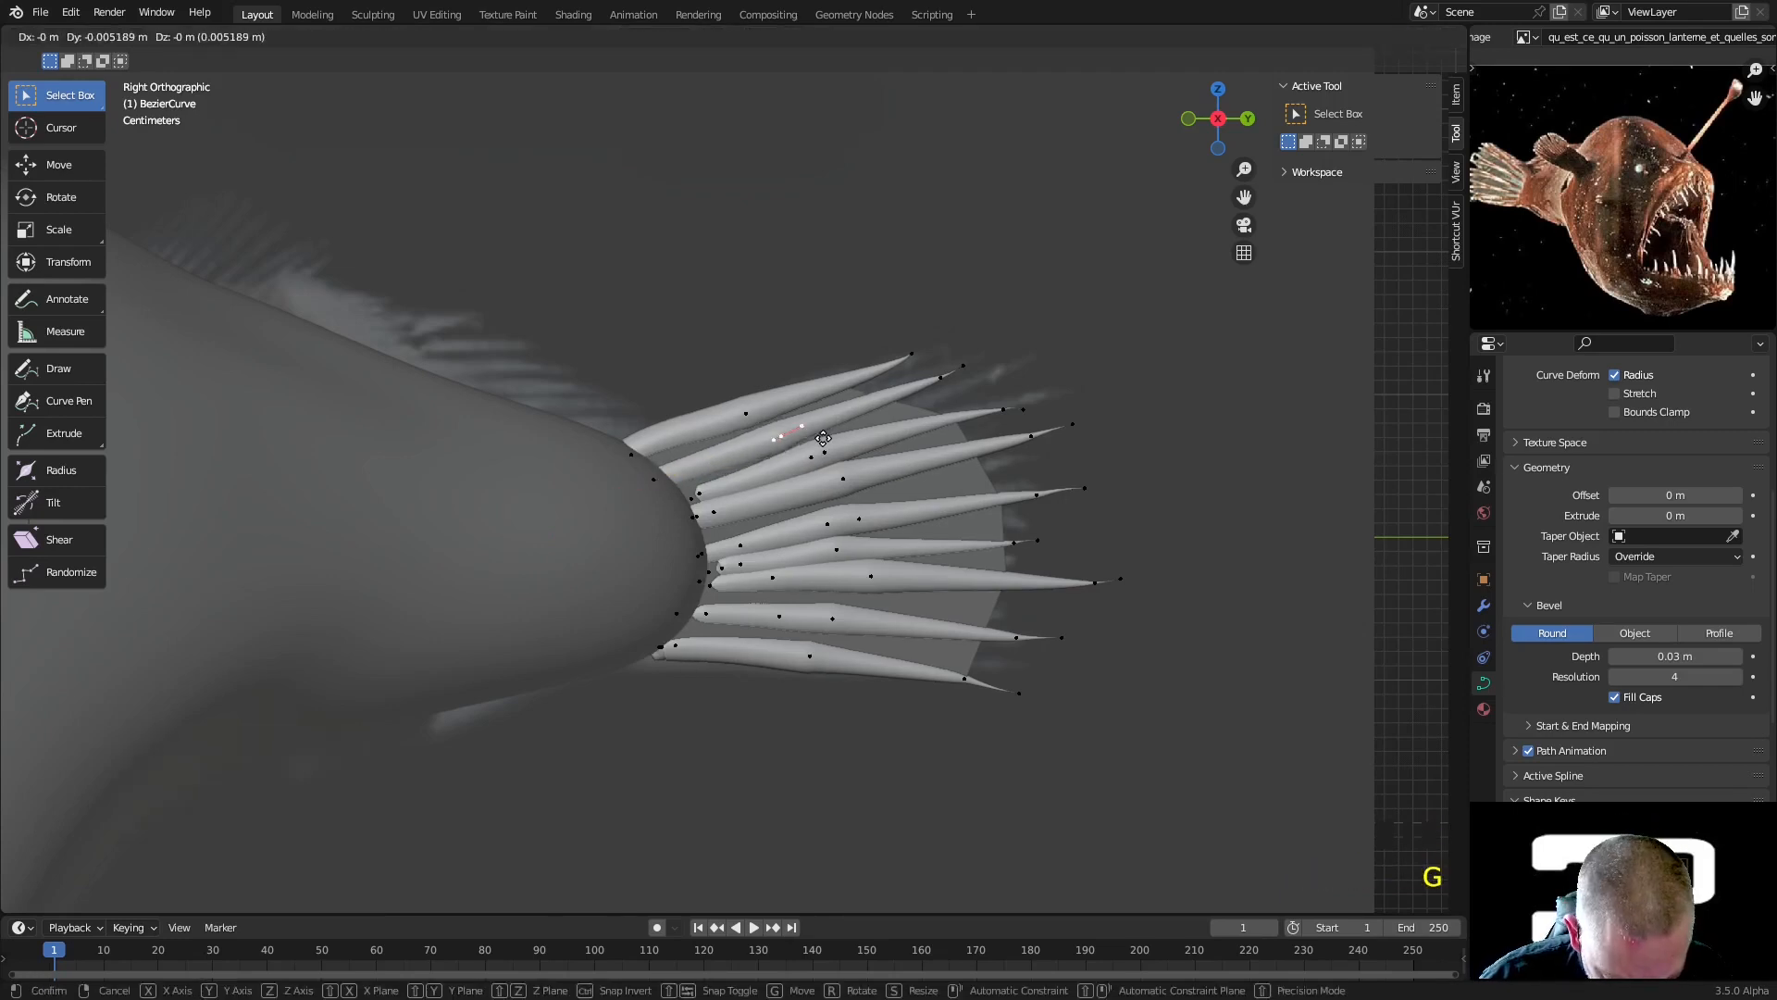
left_click(823, 439)
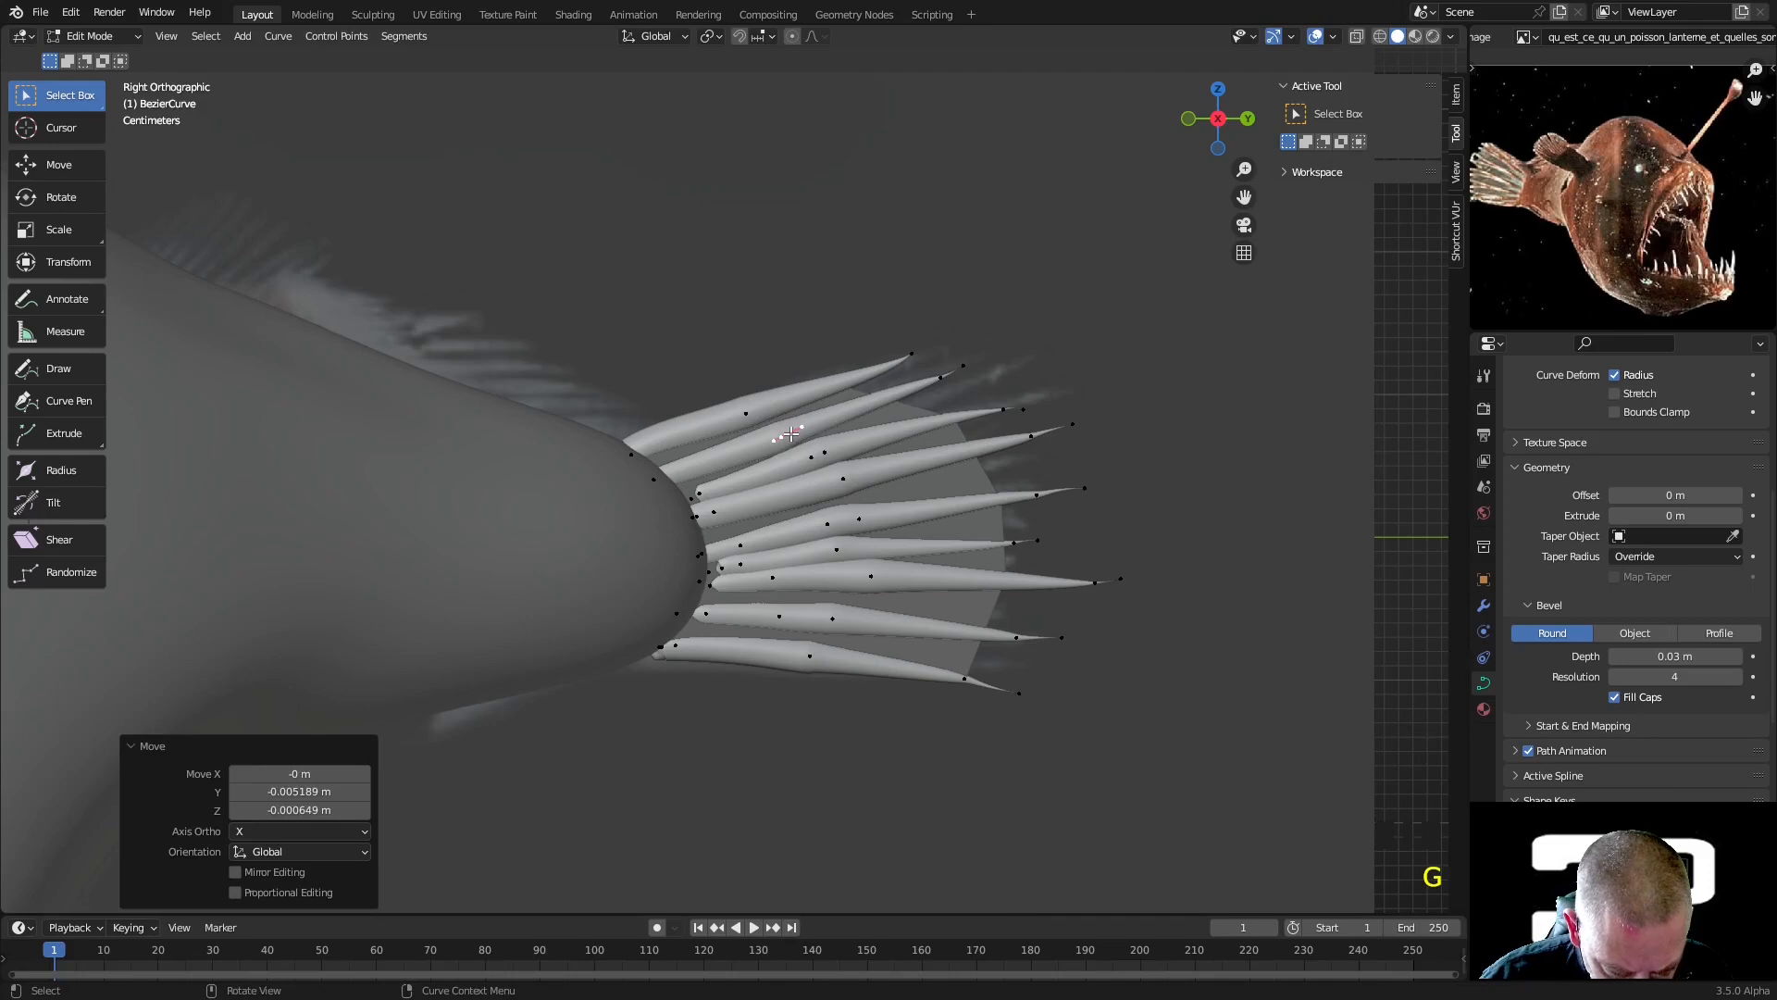
key("v")
left_click(790, 434)
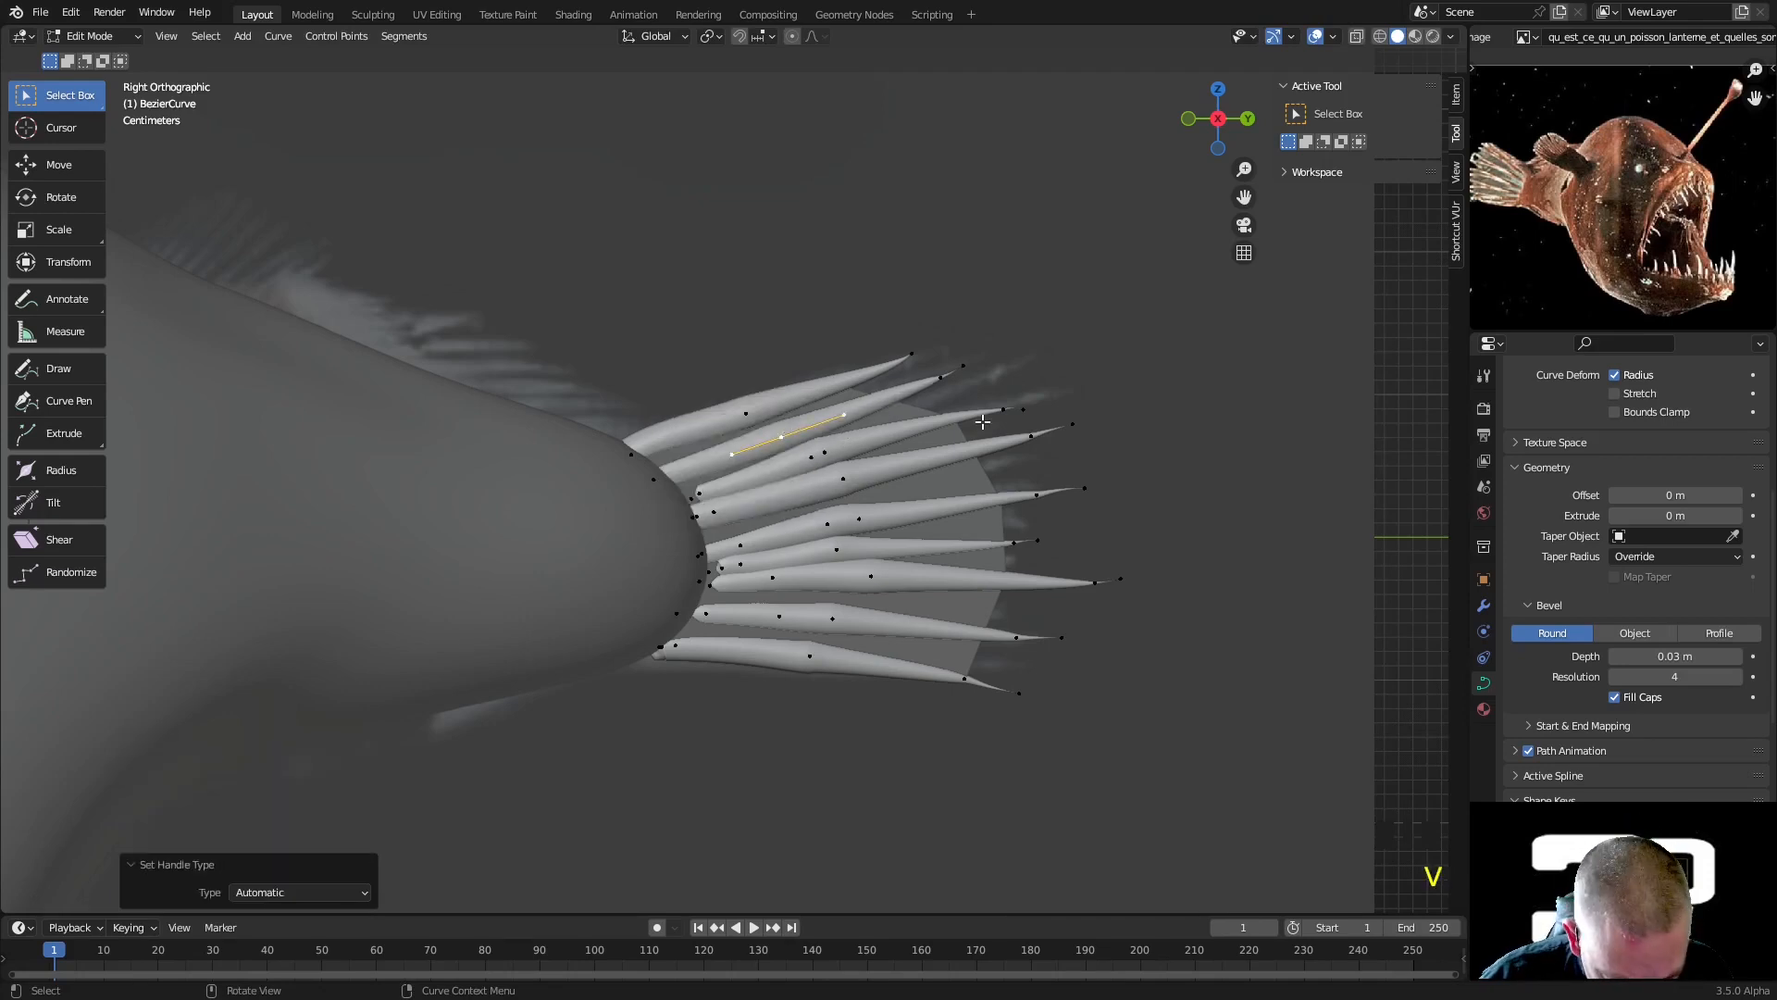
Delete the third ray's extra inner middle point and set its remaining middle point's handles to Automatic
left_click(942, 379)
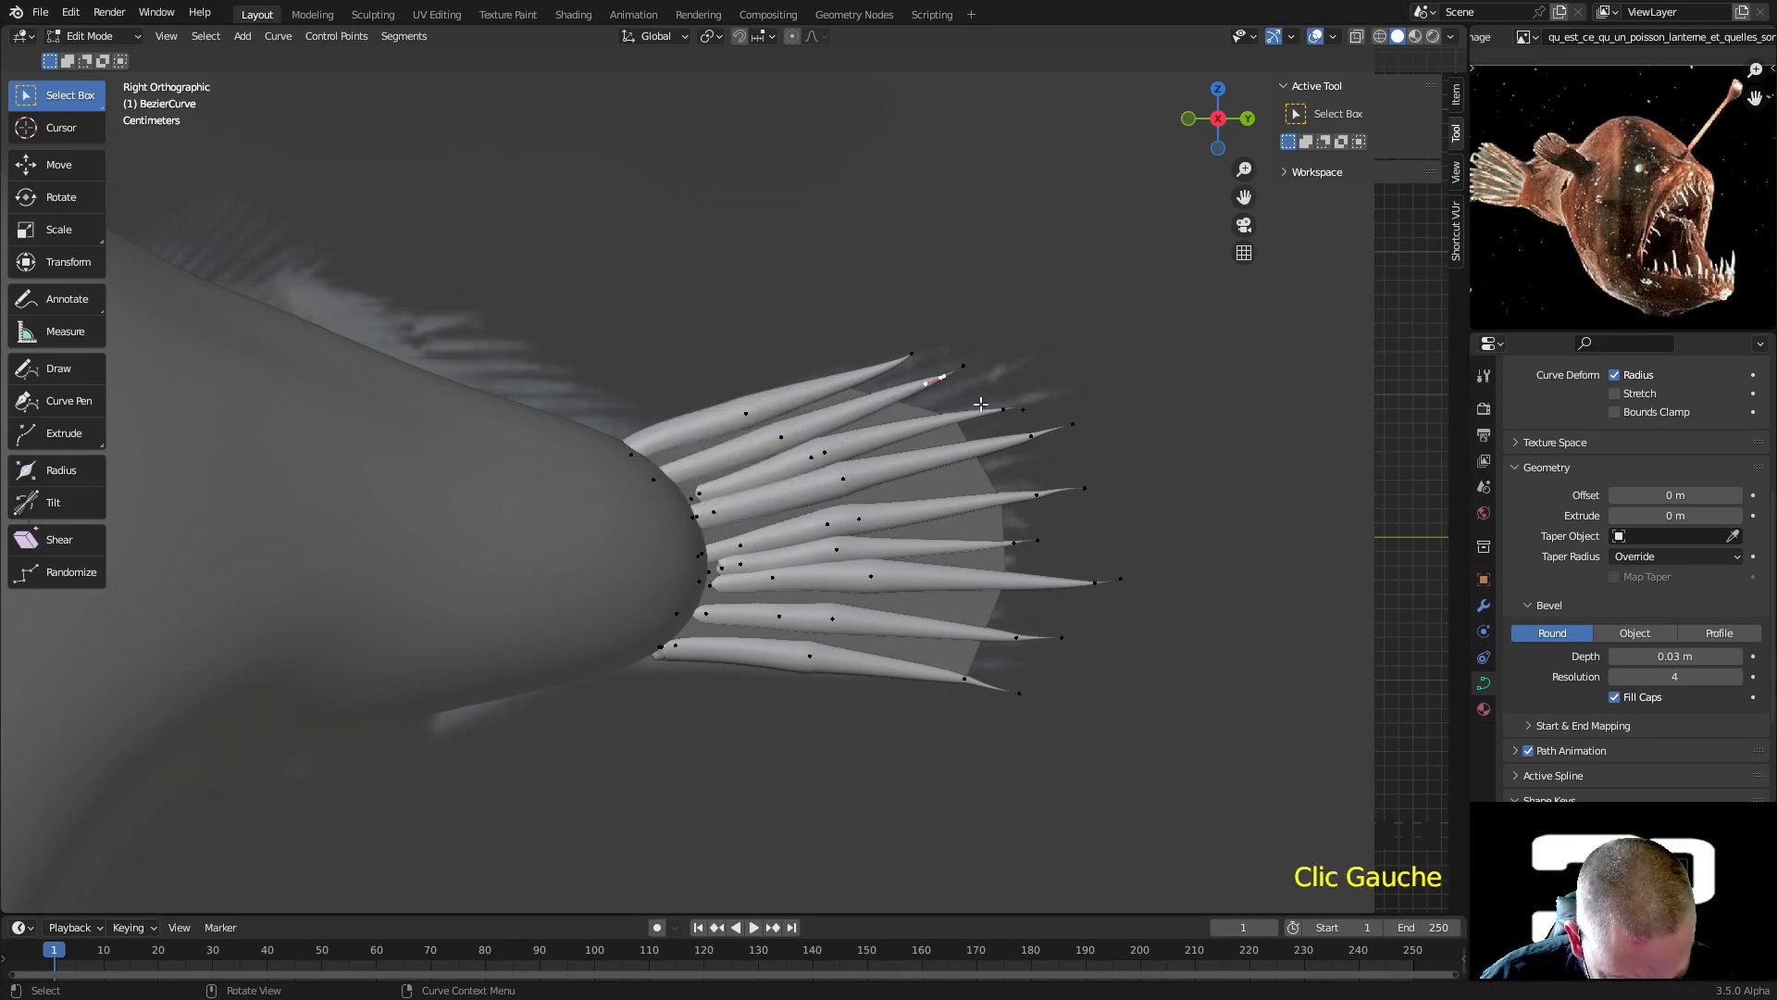
double_click(799, 466)
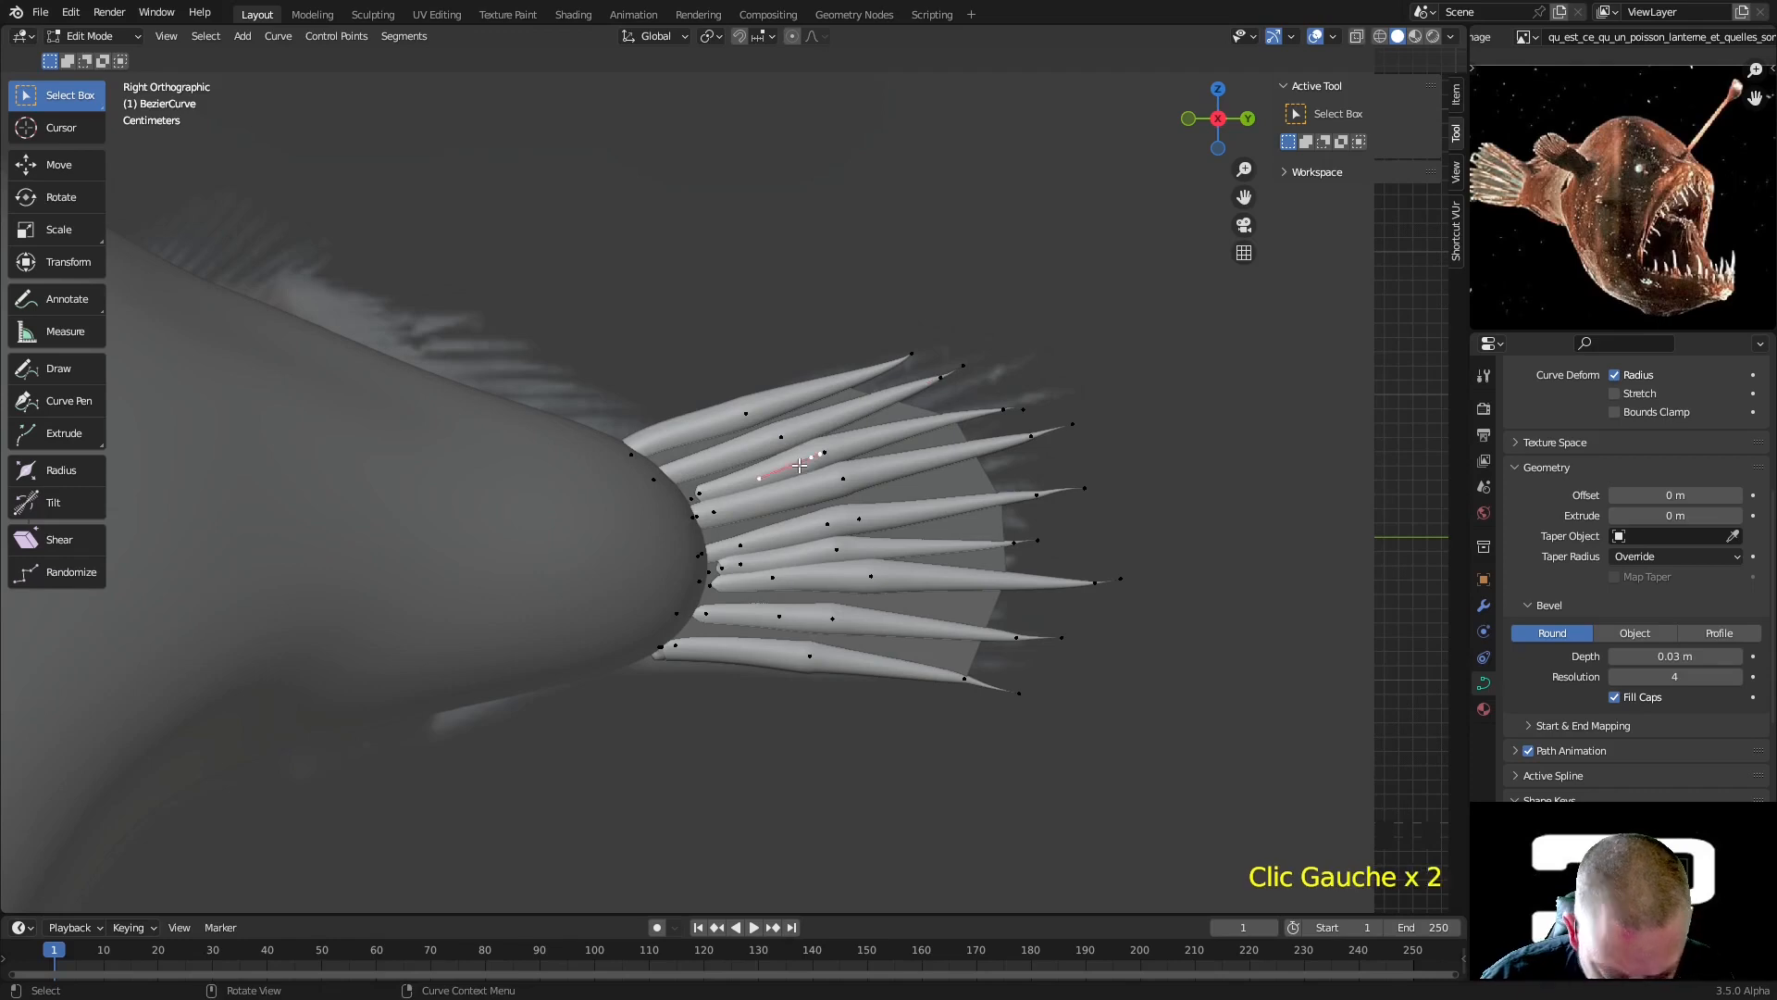
key("x")
left_click(798, 466)
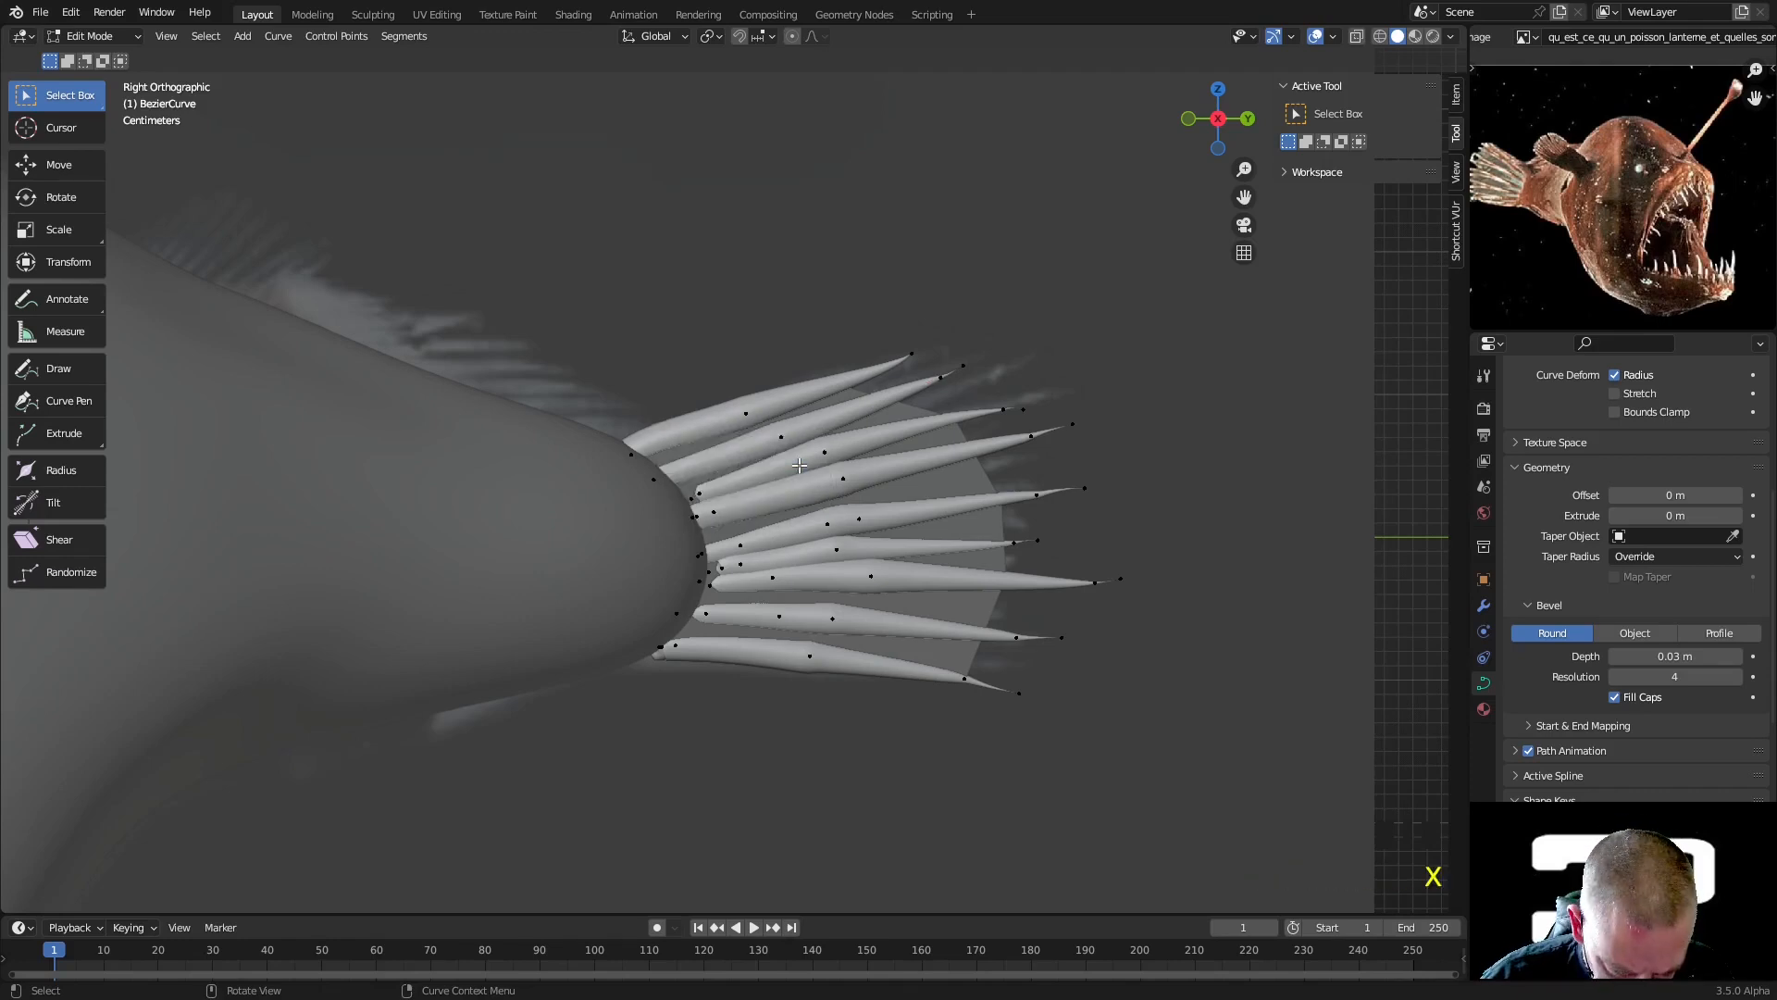
key("v")
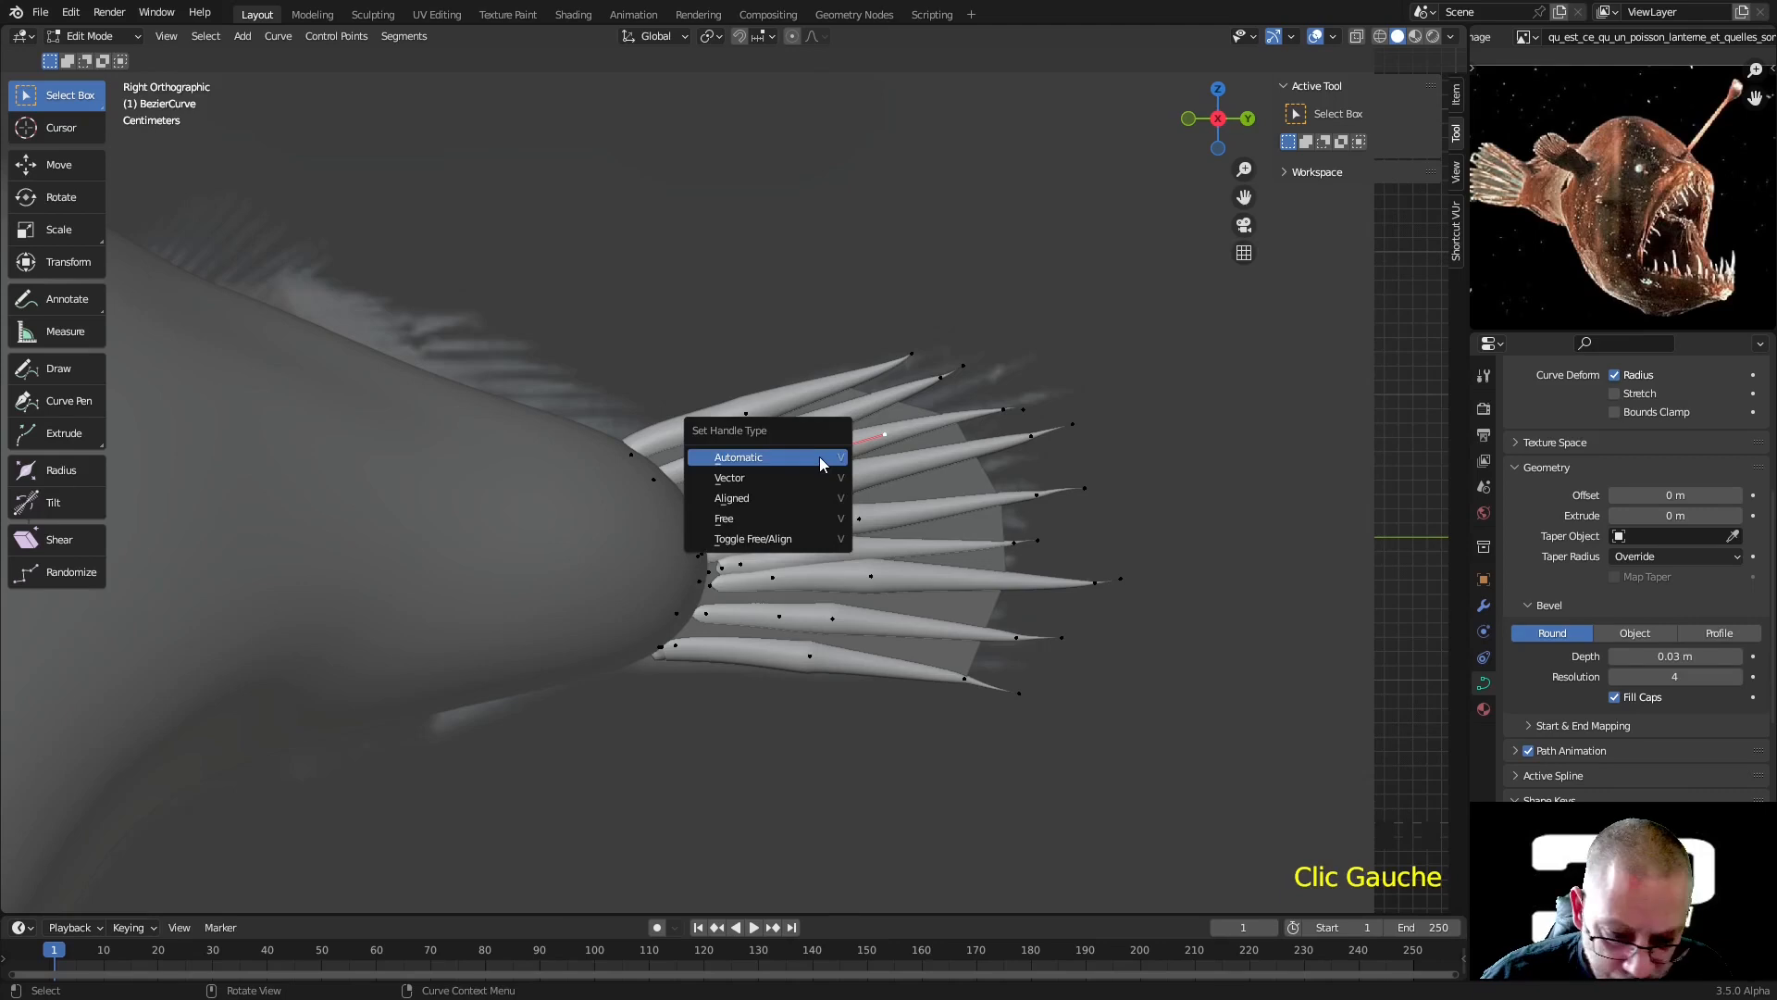
left_click(819, 458)
Delete the third ray's innermost base point and set the remaining base point's handles to Automatic
double_click(703, 493)
key("v")
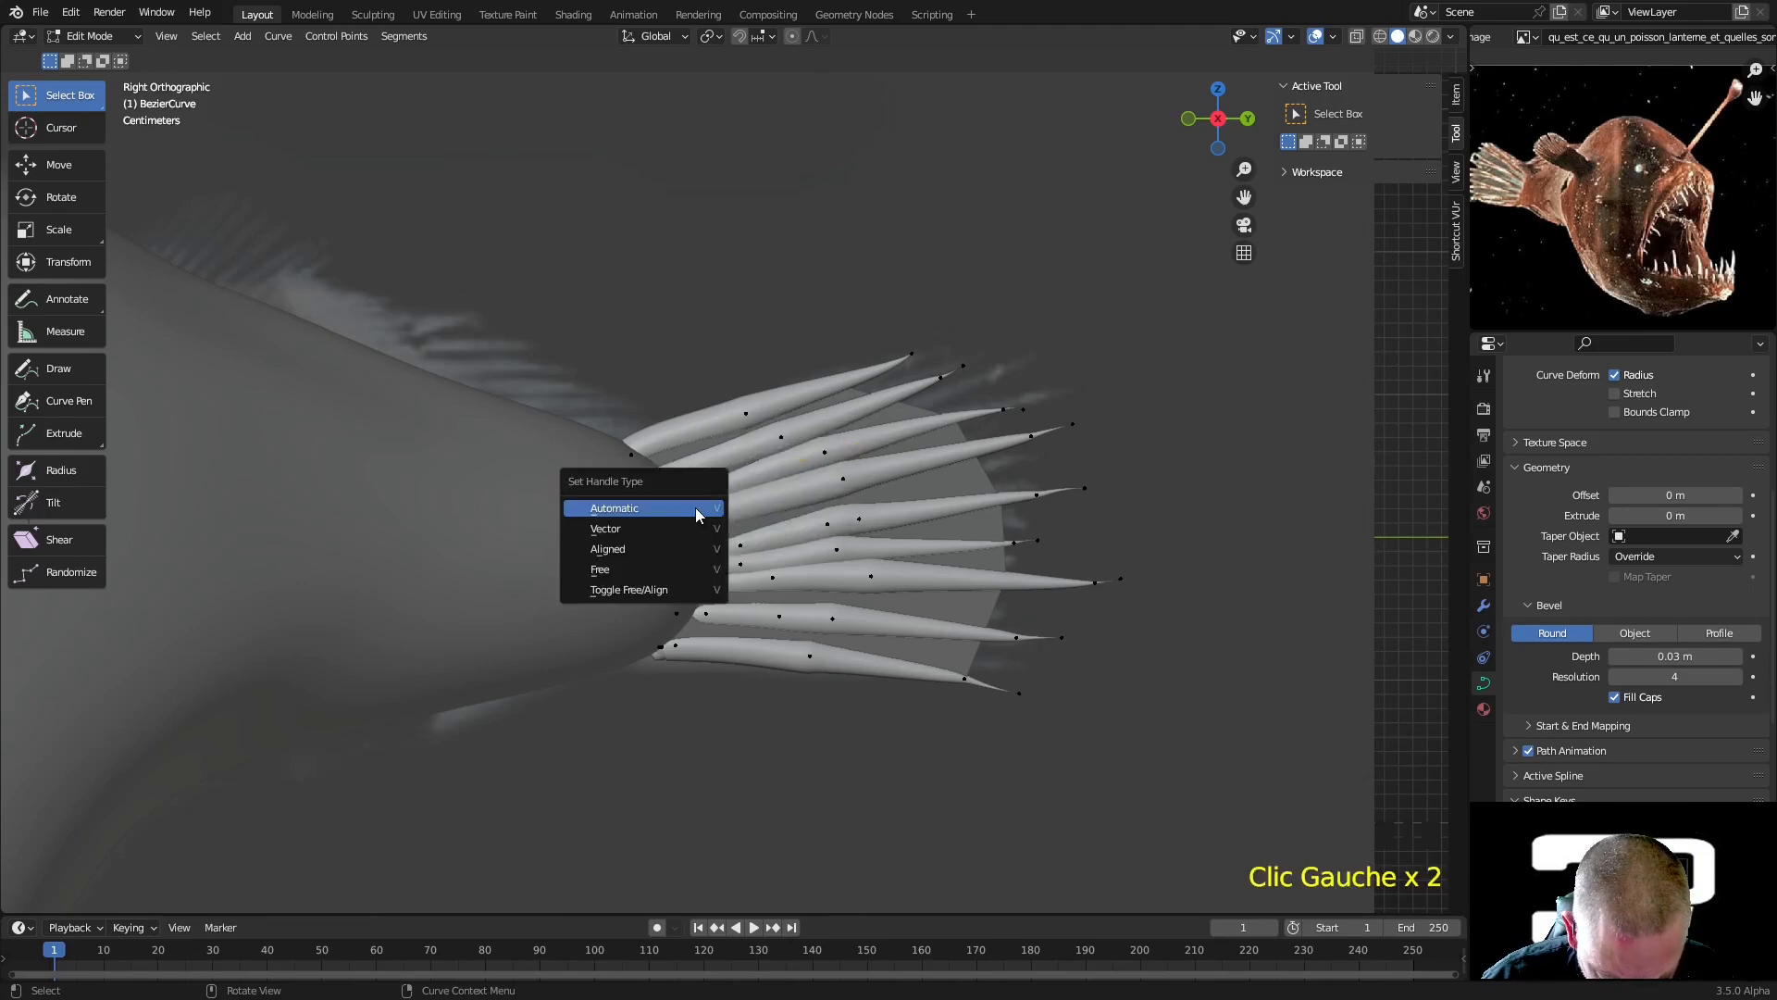
left_click(696, 507)
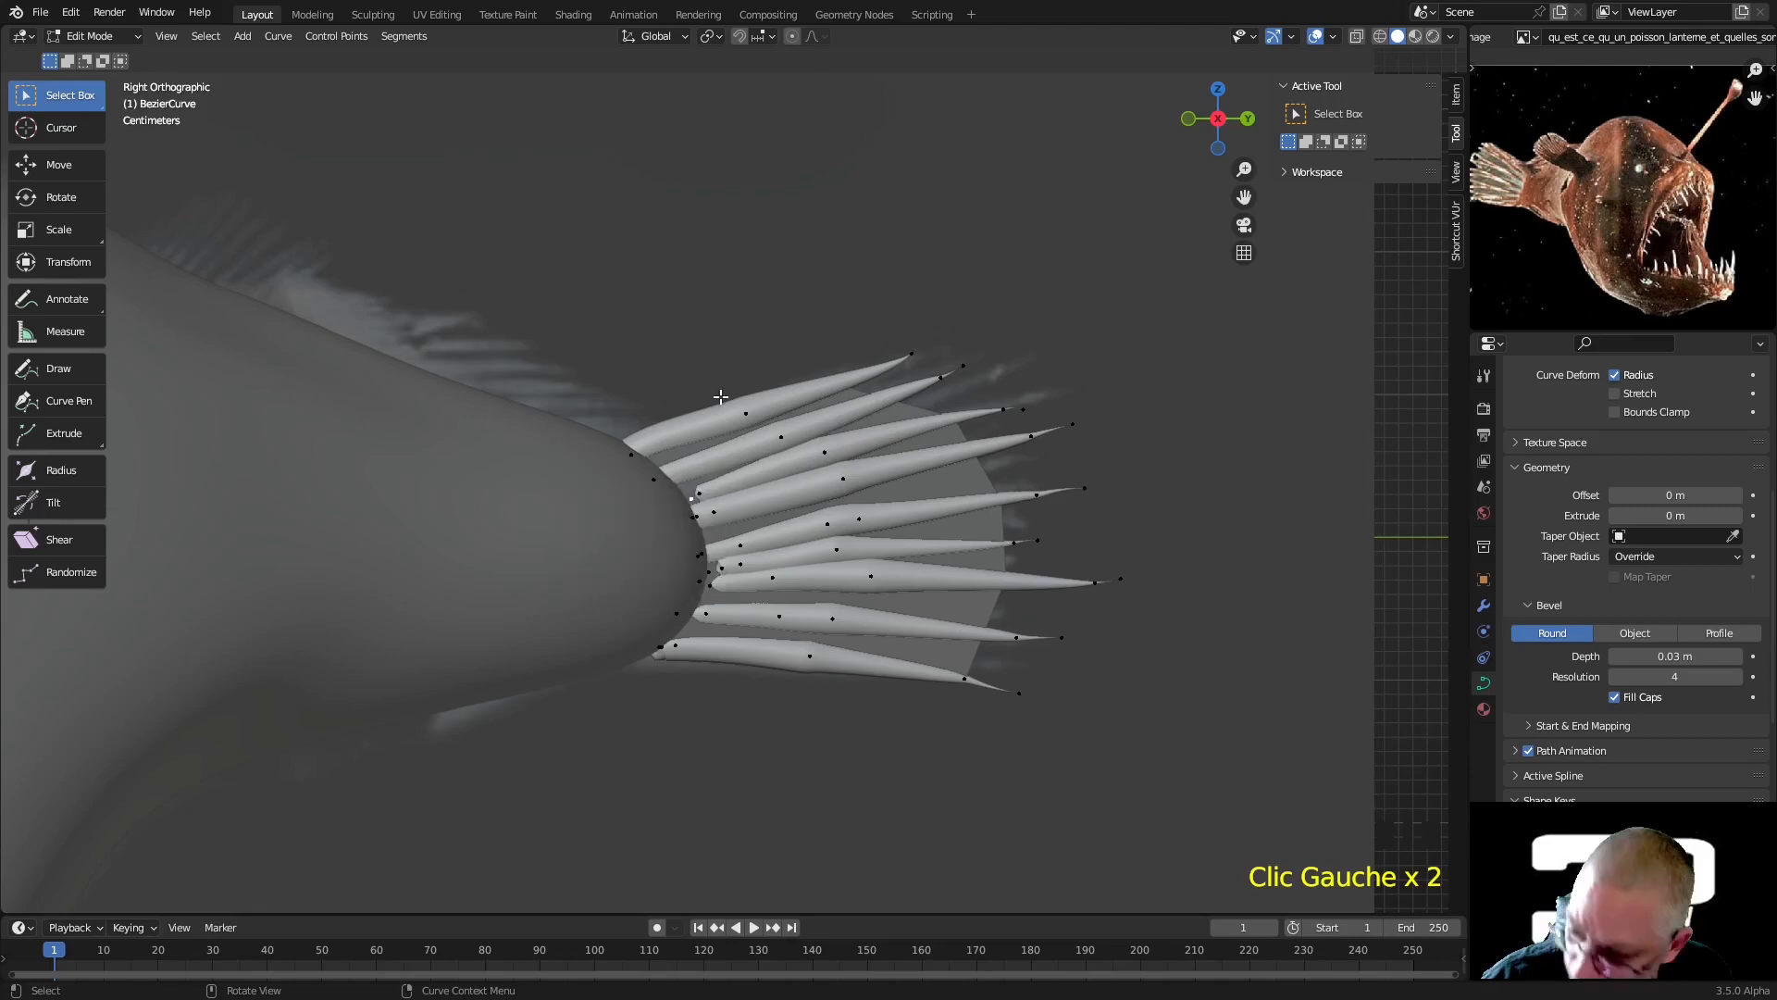
key("x")
left_click(720, 397)
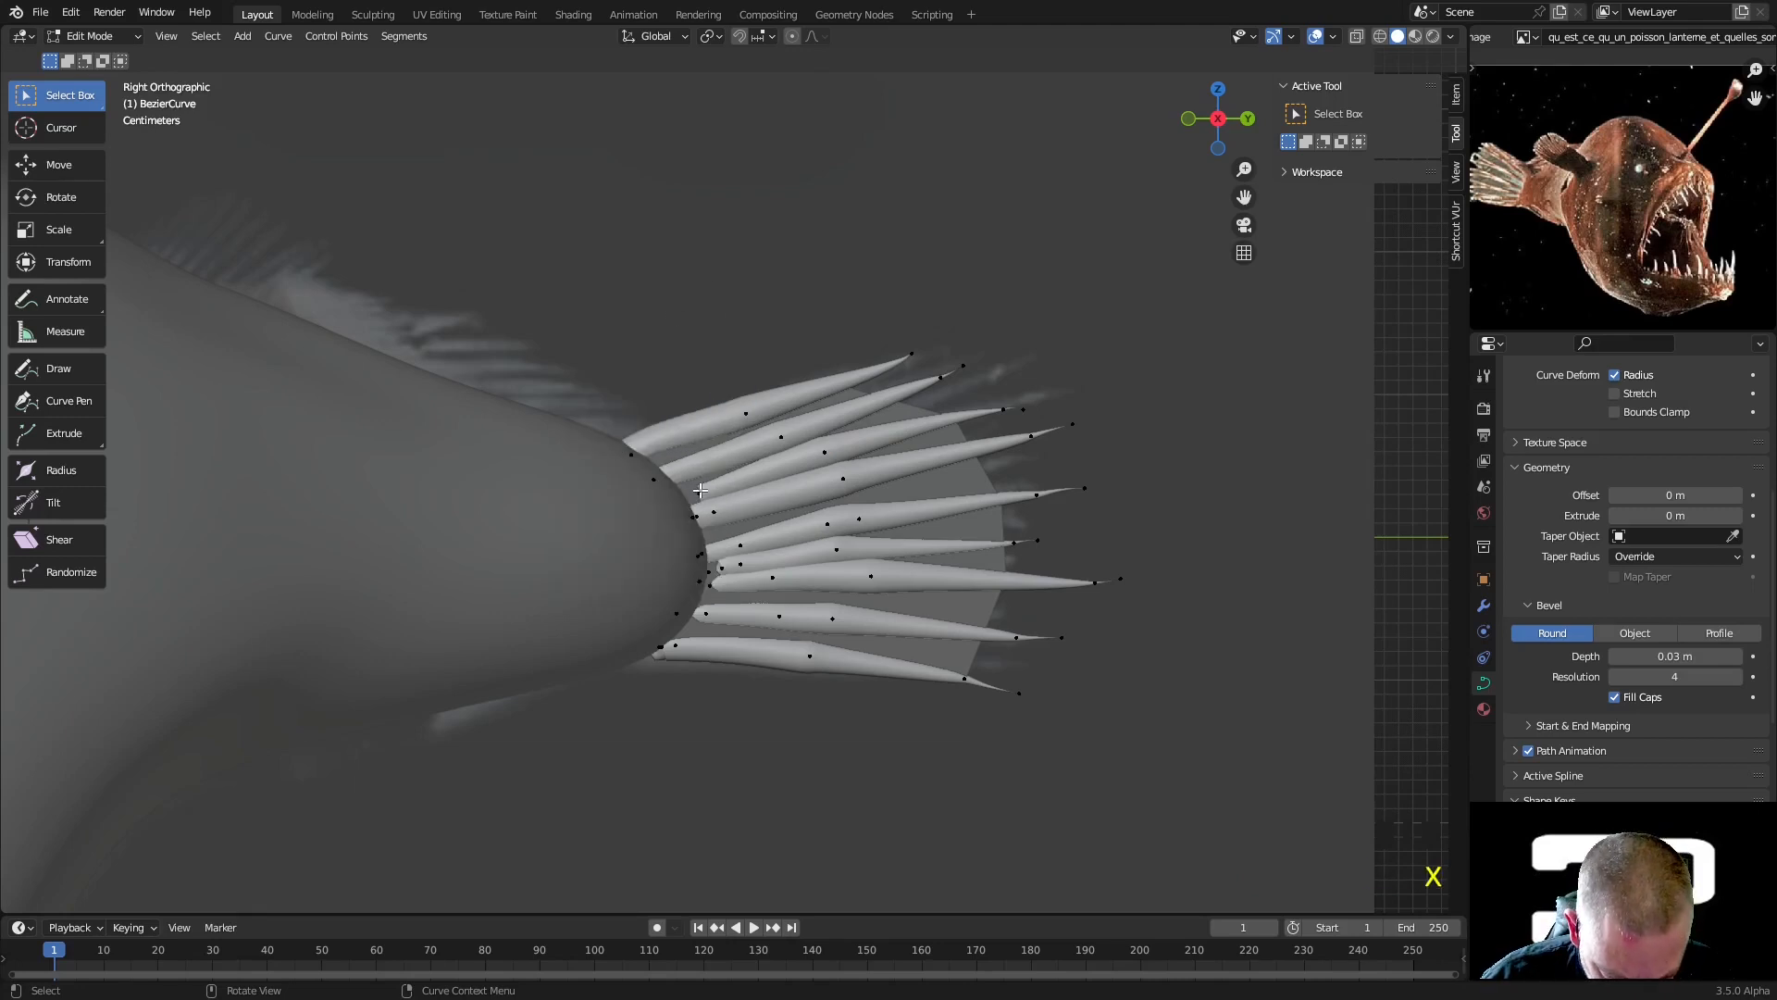
left_click(705, 493)
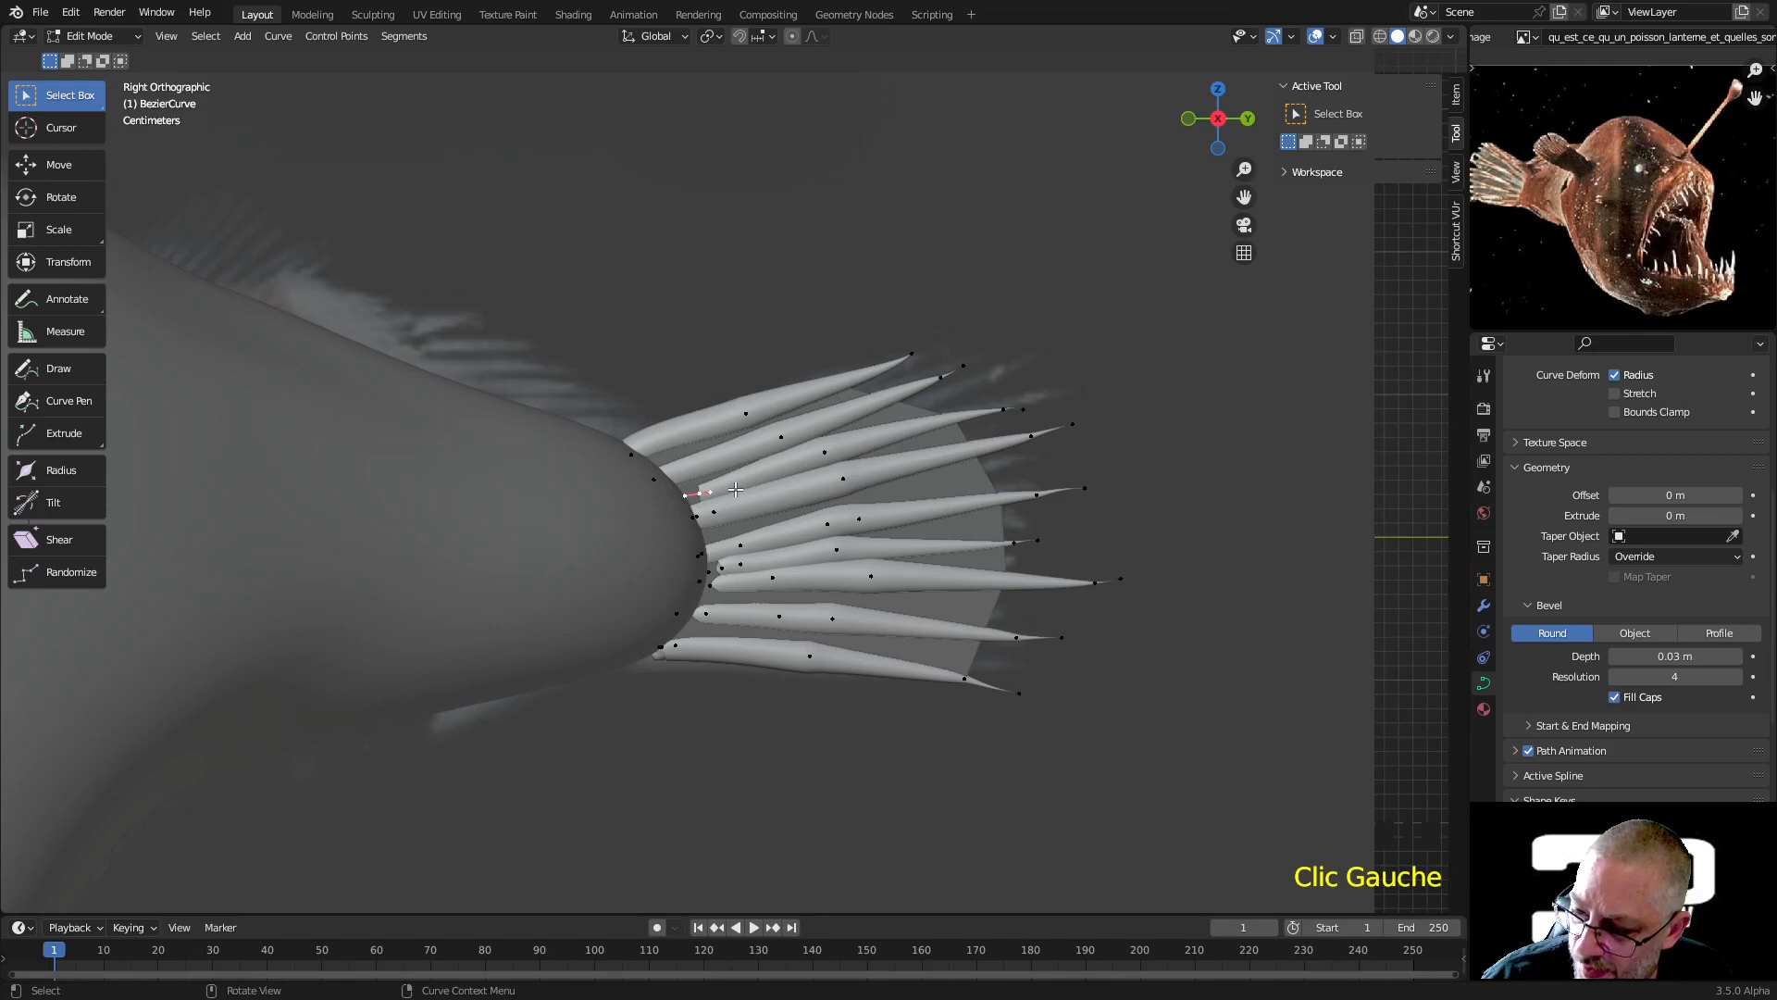
key("v")
left_click(735, 489)
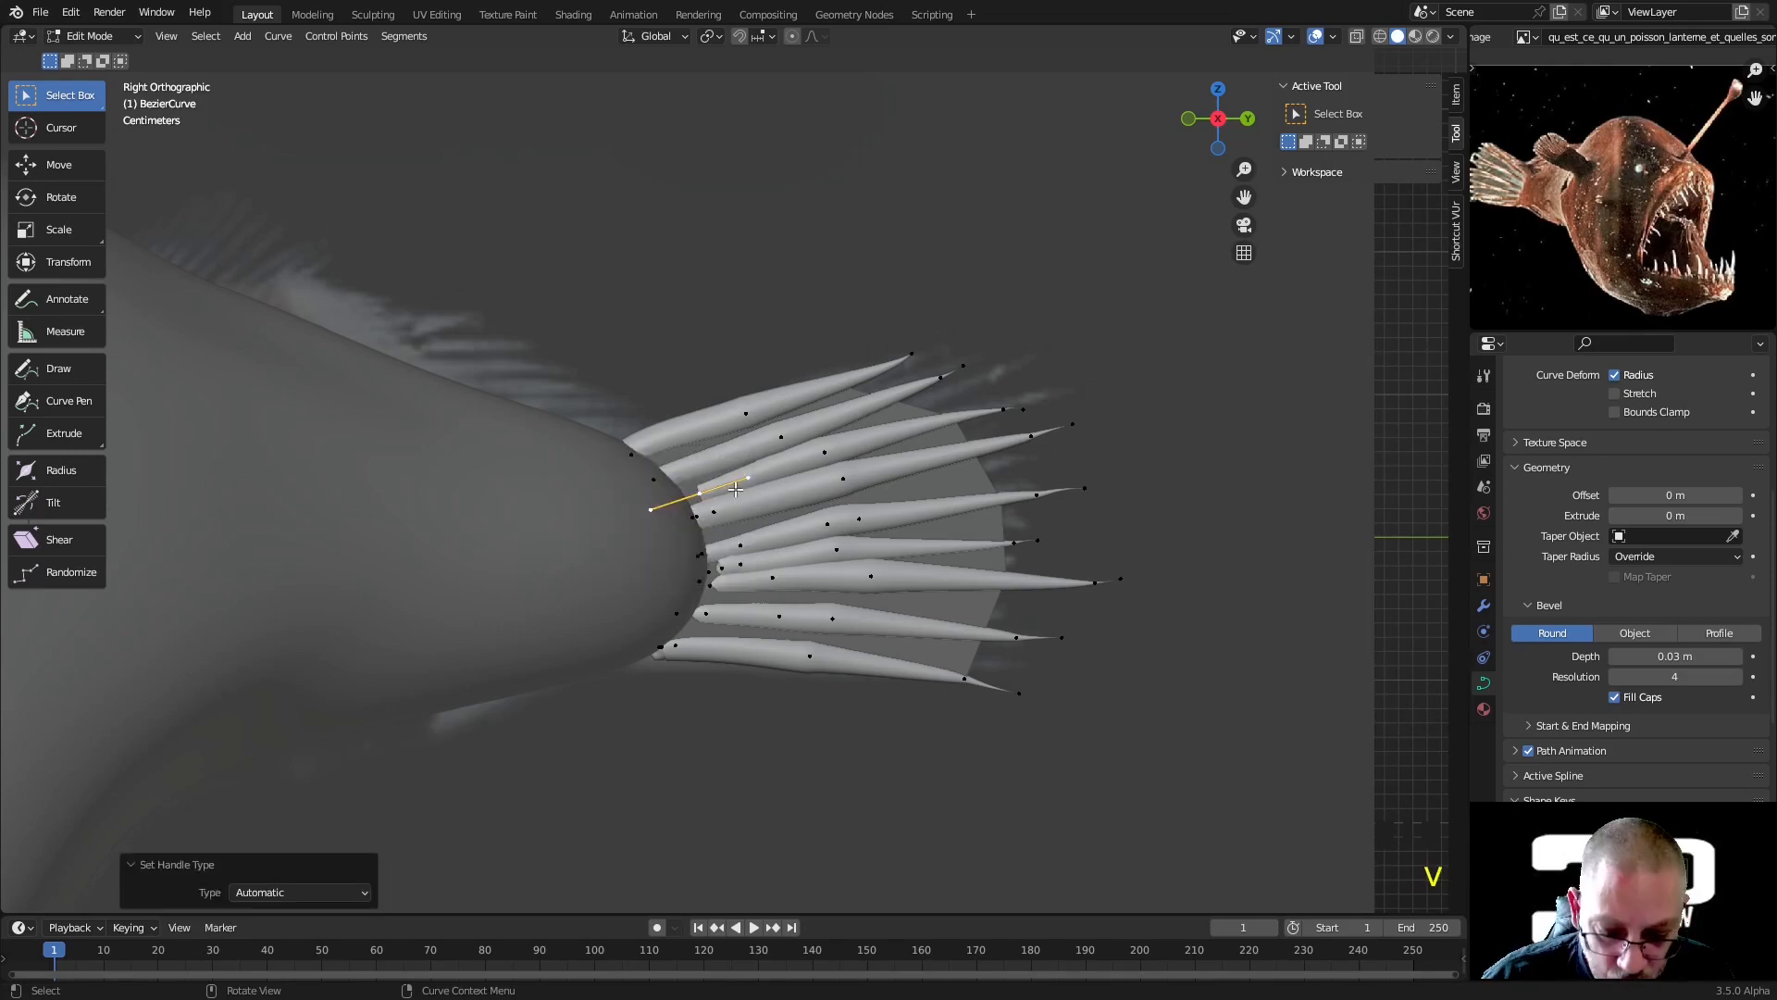
Try moving the third ray's base point about 0.024 m into the body along Y and 0.005 m down
key("g")
key("g")
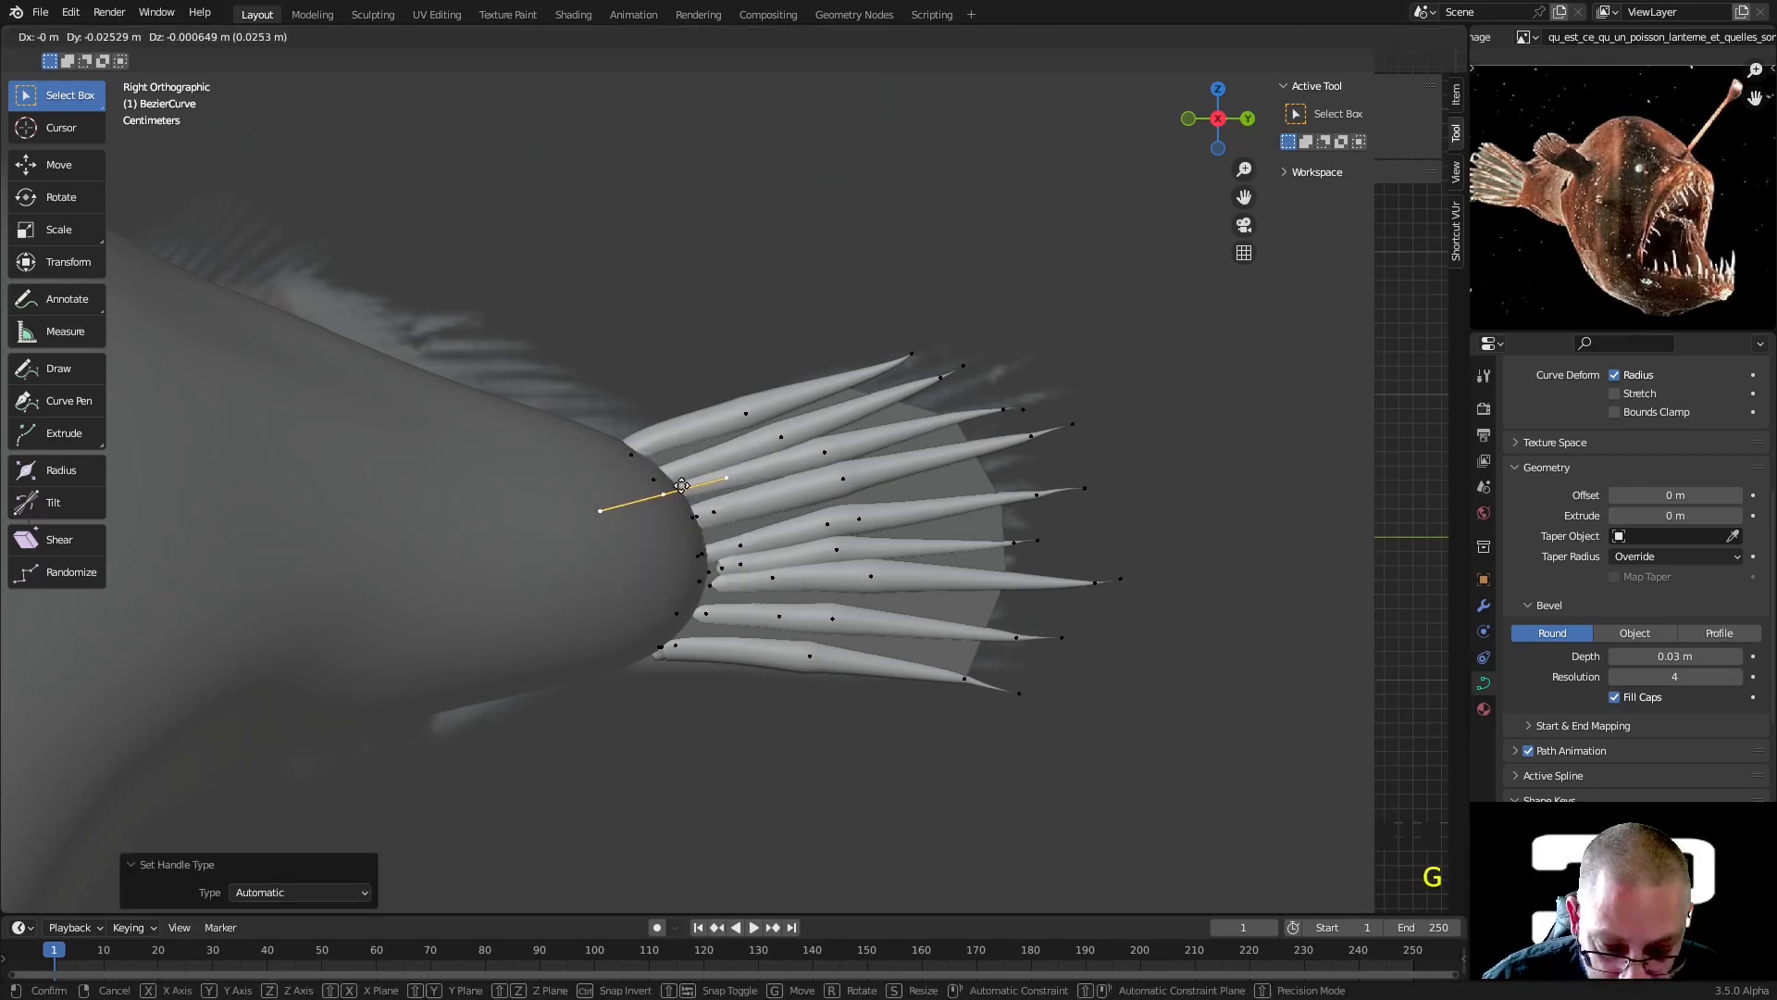
left_click(683, 491)
Try a bevel depth of 0.02 m on the rays, undo the base point's move, and restore the depth to 0.03 m
mouse_move(683, 491)
middle_mouse_down()
mouse_move(773, 725)
mouse_move(647, 508)
mouse_move(682, 497)
middle_mouse_up()
left_click_drag(1675, 657, 1629, 658, "shift")
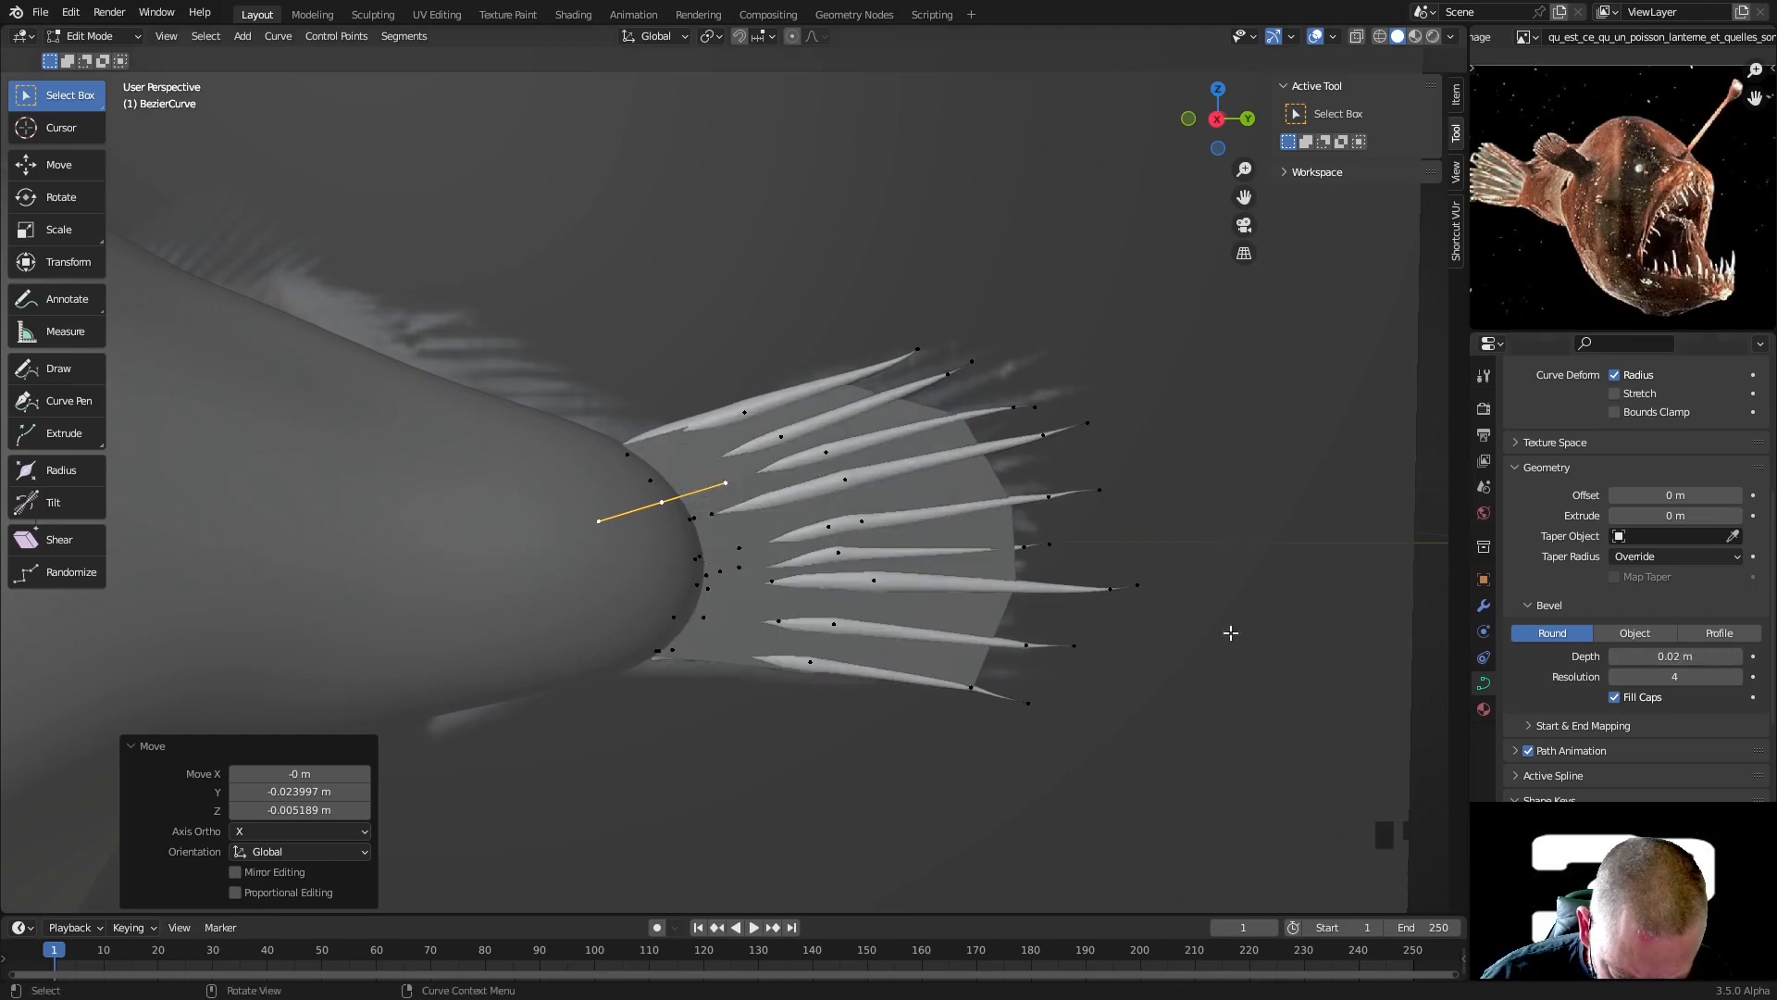
key("ctrl+z")
middle_click_drag(967, 544, 1031, 670)
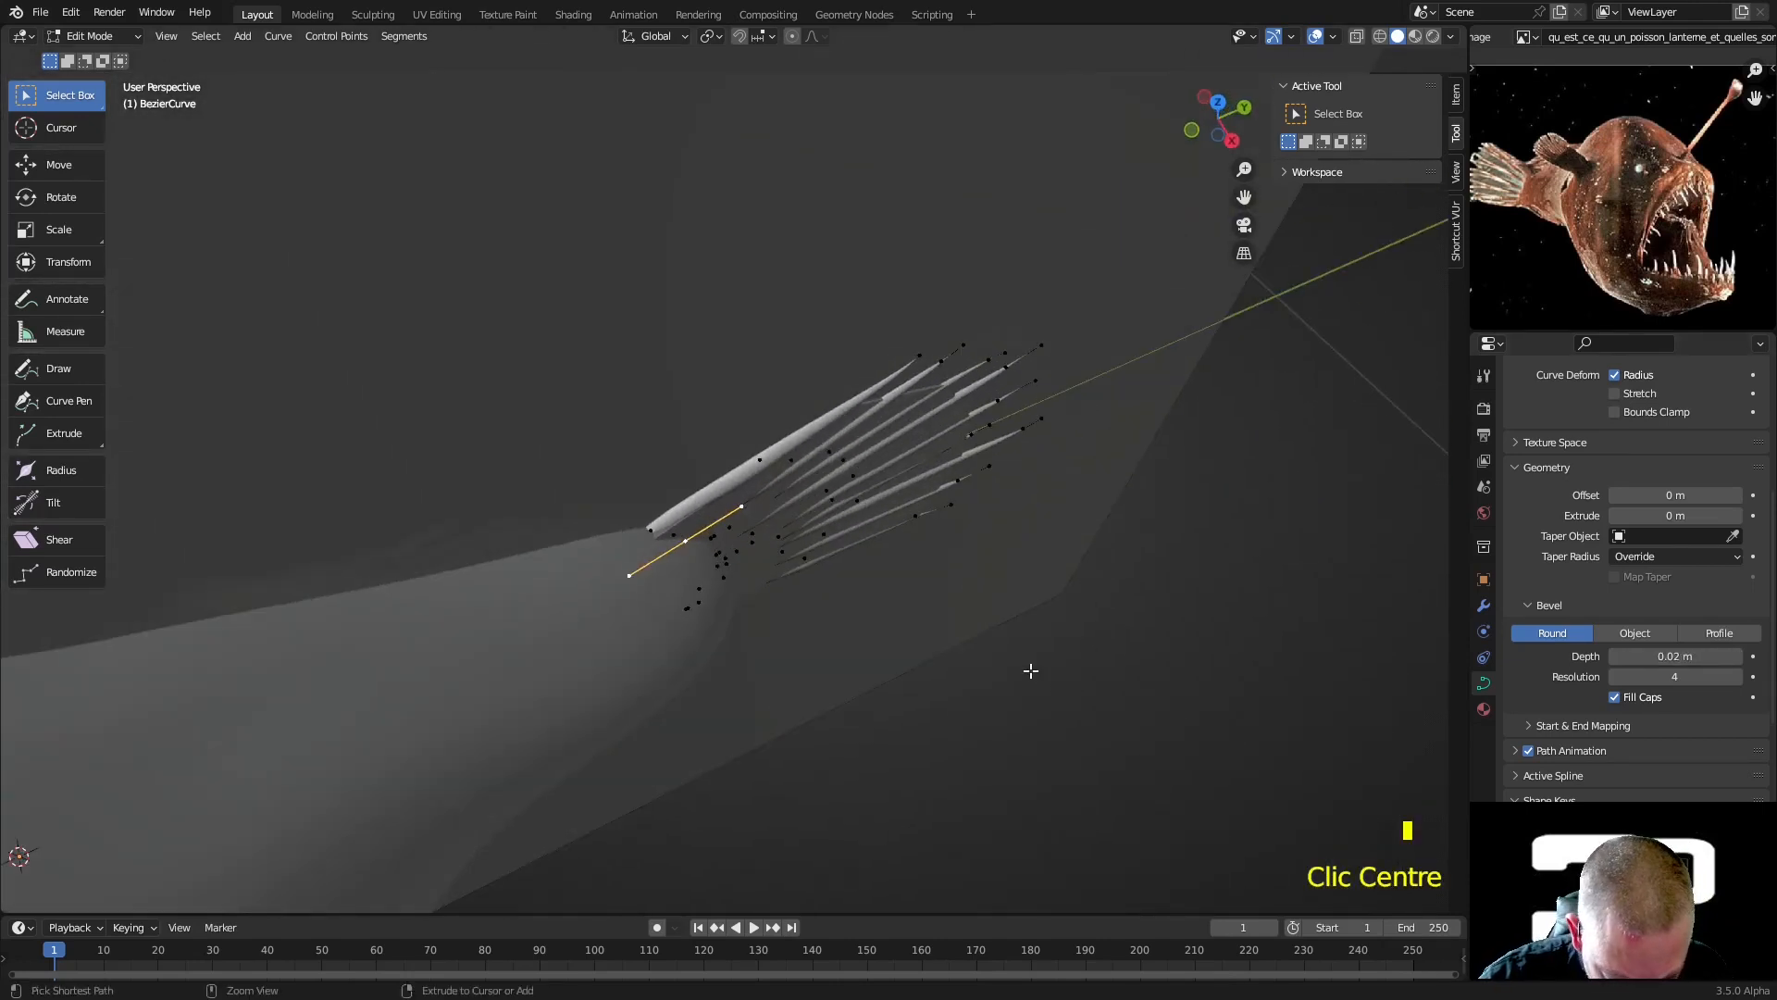
key("ctrl+z")
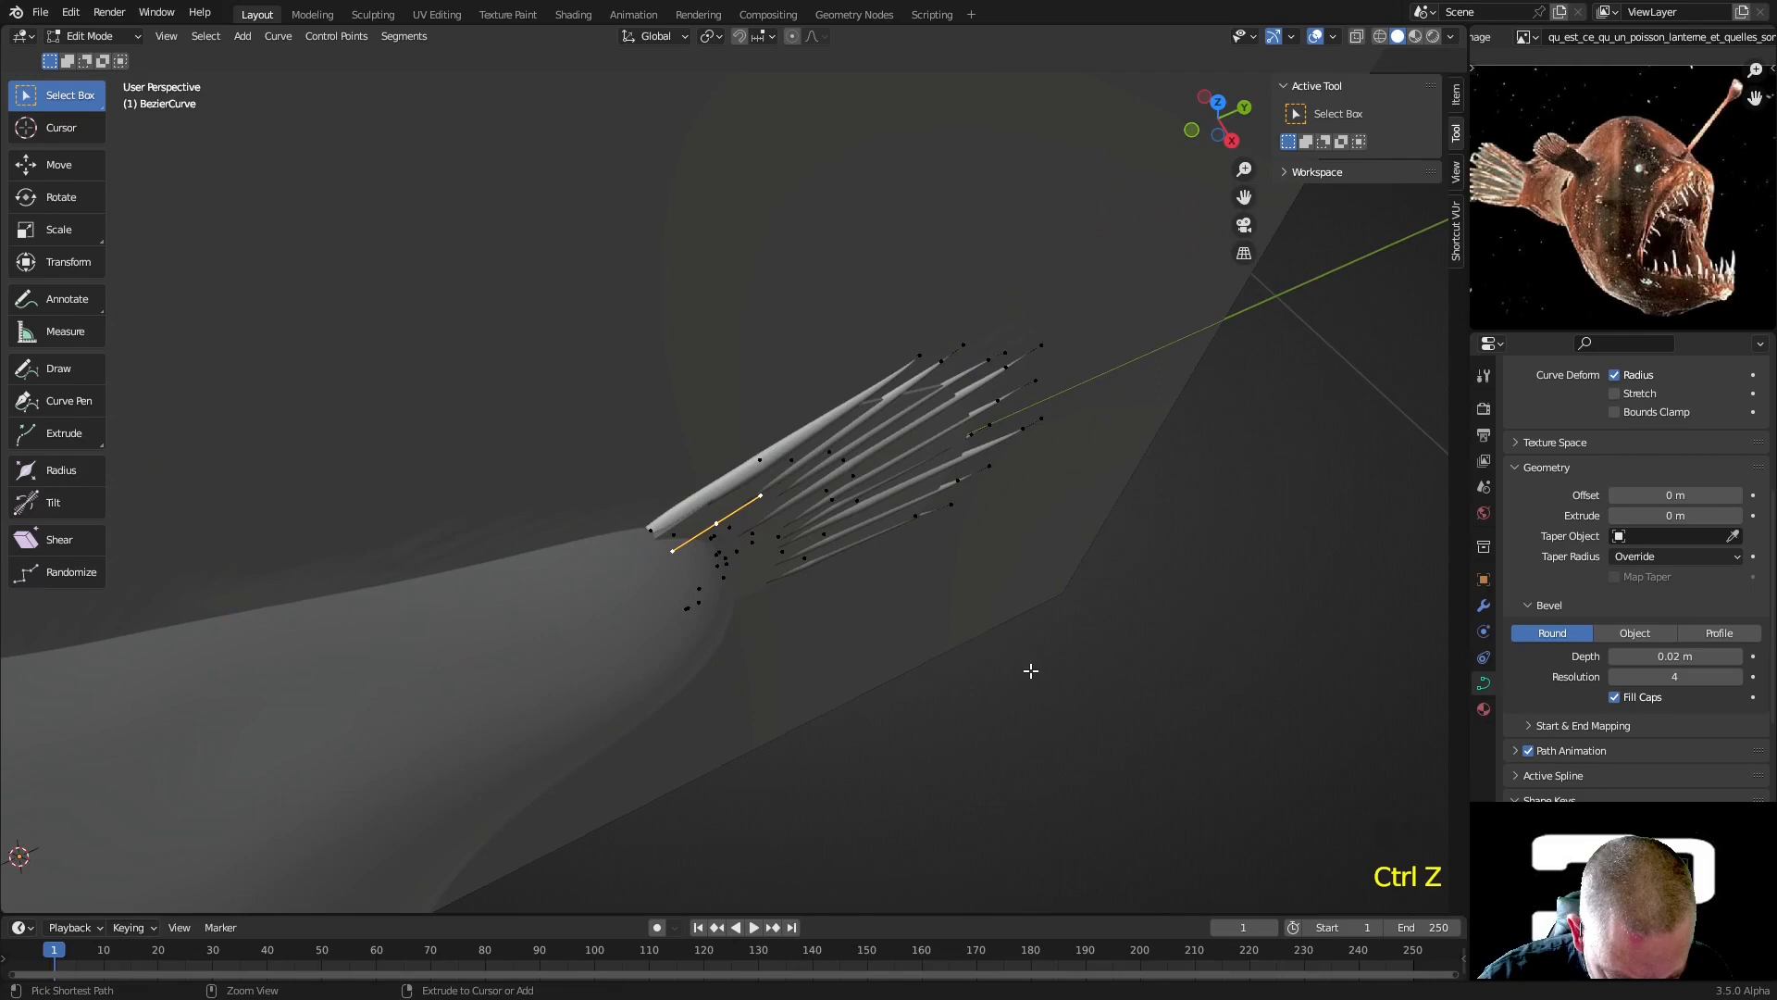
left_click(1738, 657)
middle_click_drag(1333, 635, 1027, 491)
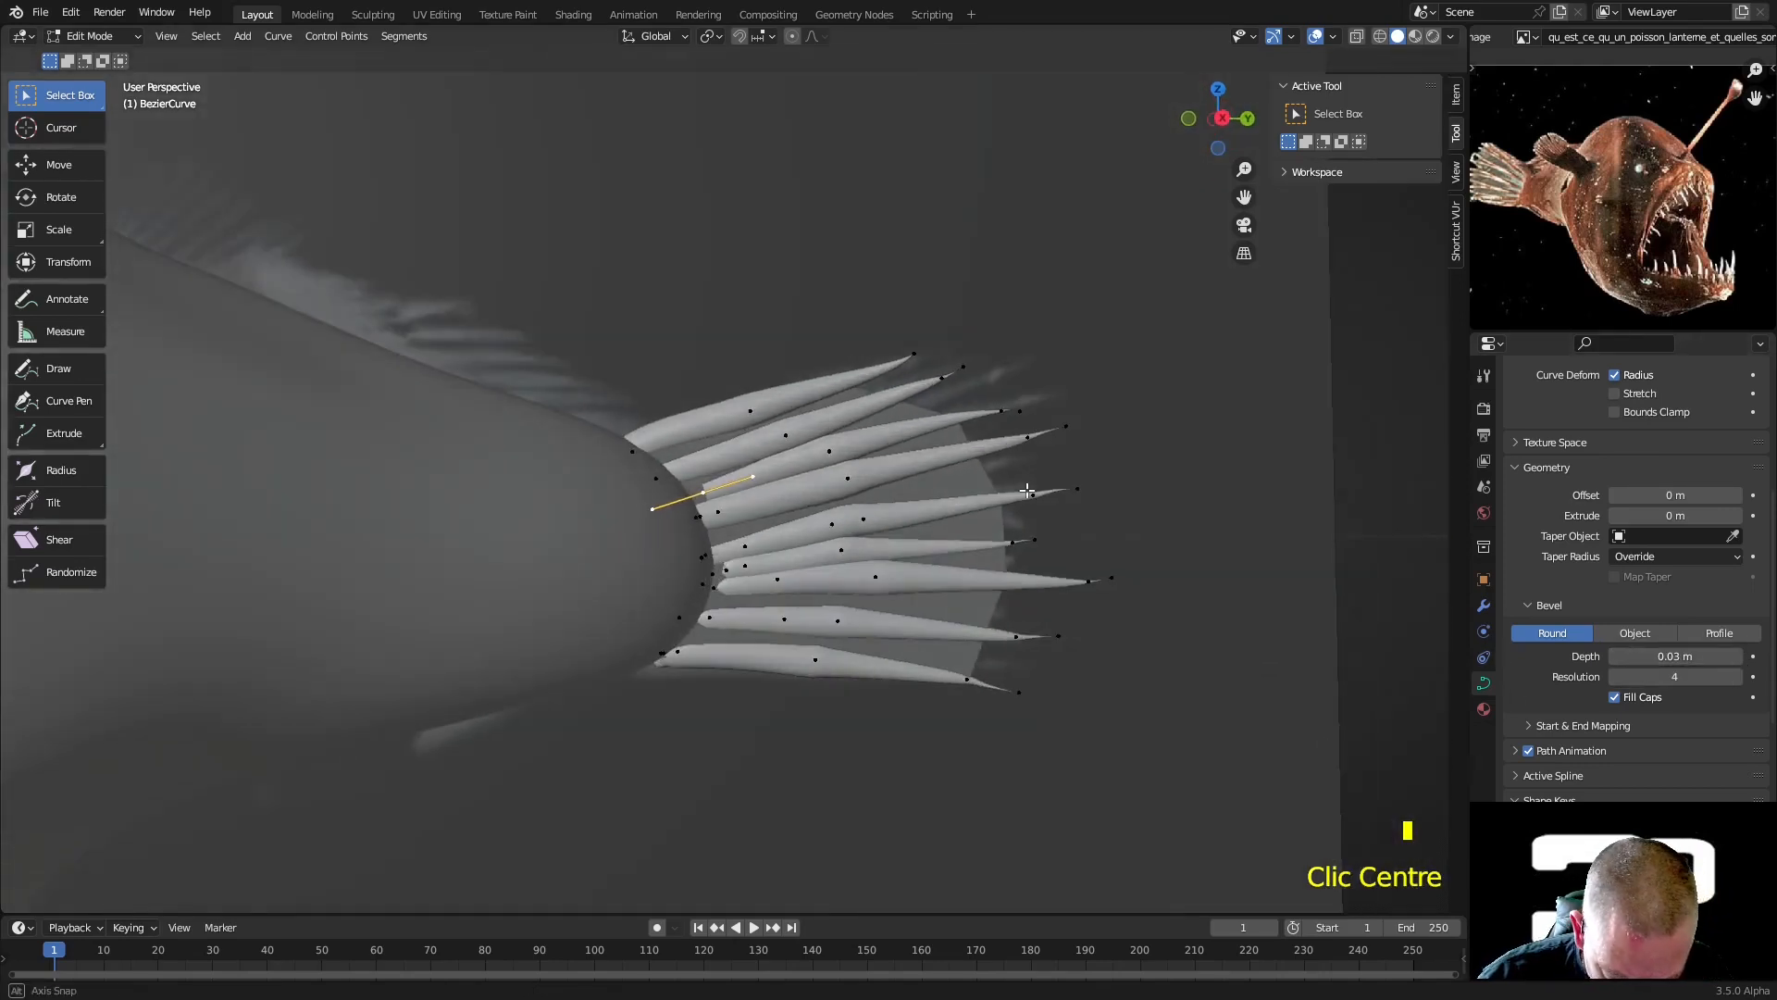
Move the third ray's base point about 0.015 m into the body in side view and enlarge its radius by a factor of about 1.1
key("g")
left_click(700, 493)
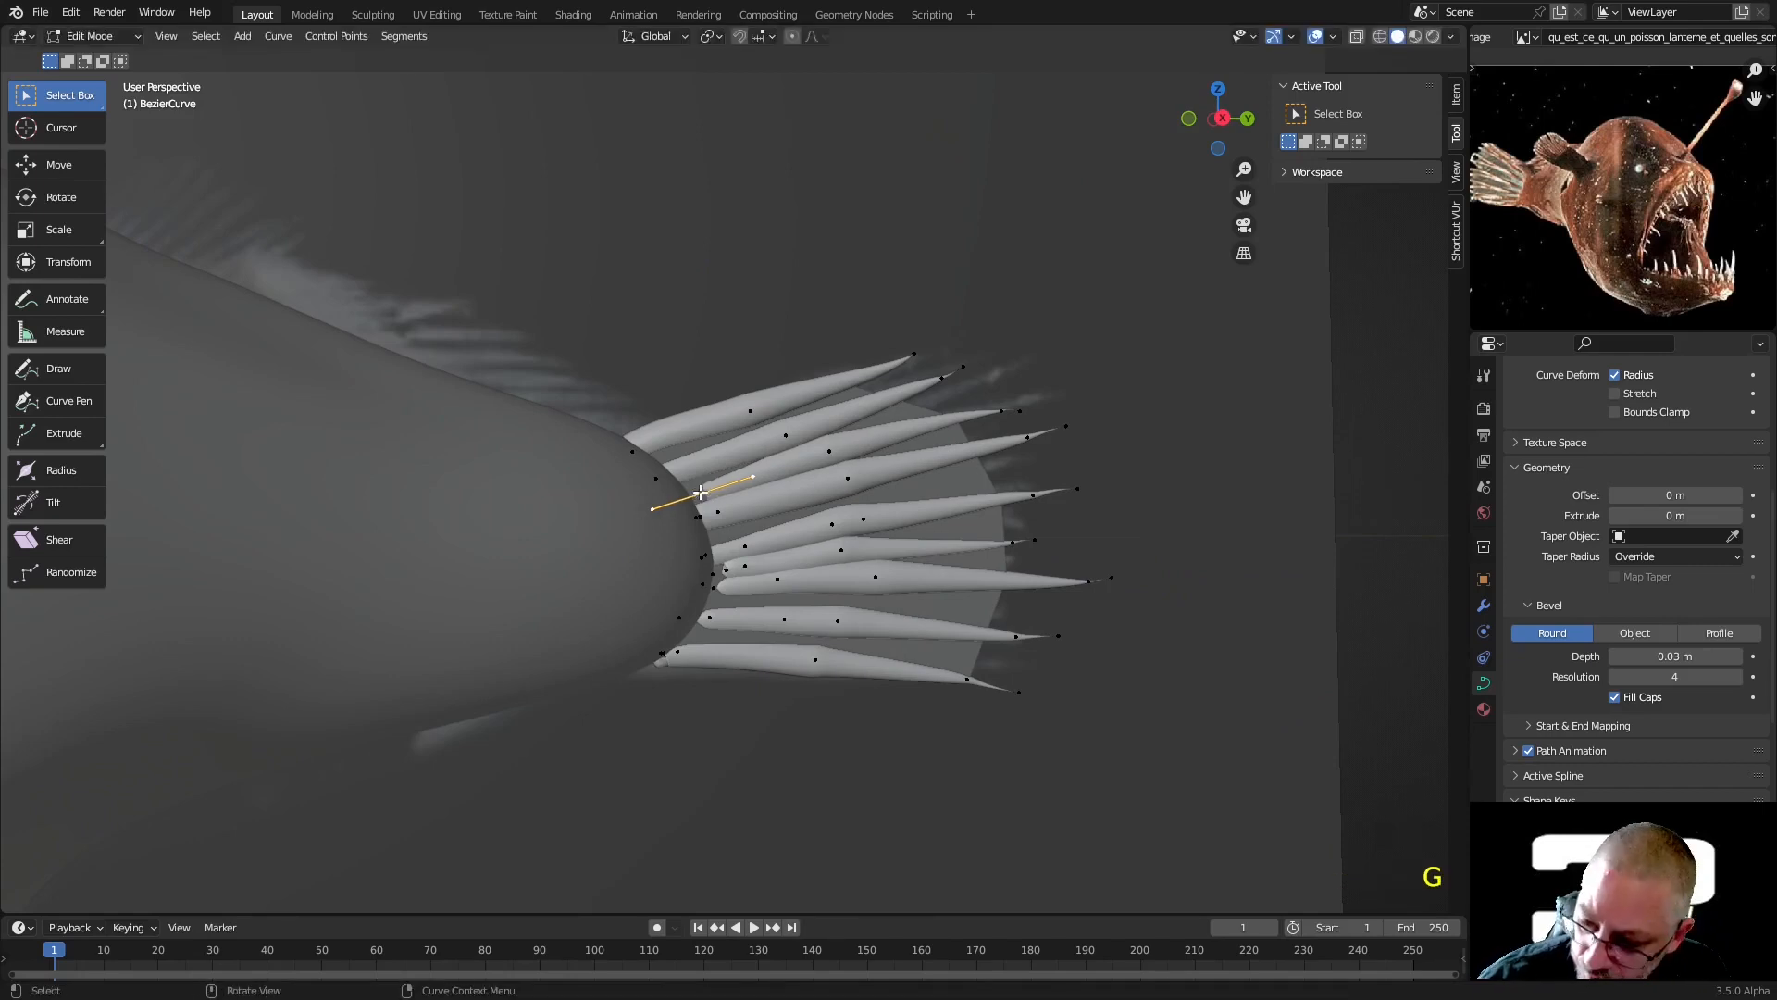
key("KP_3")
key("x")
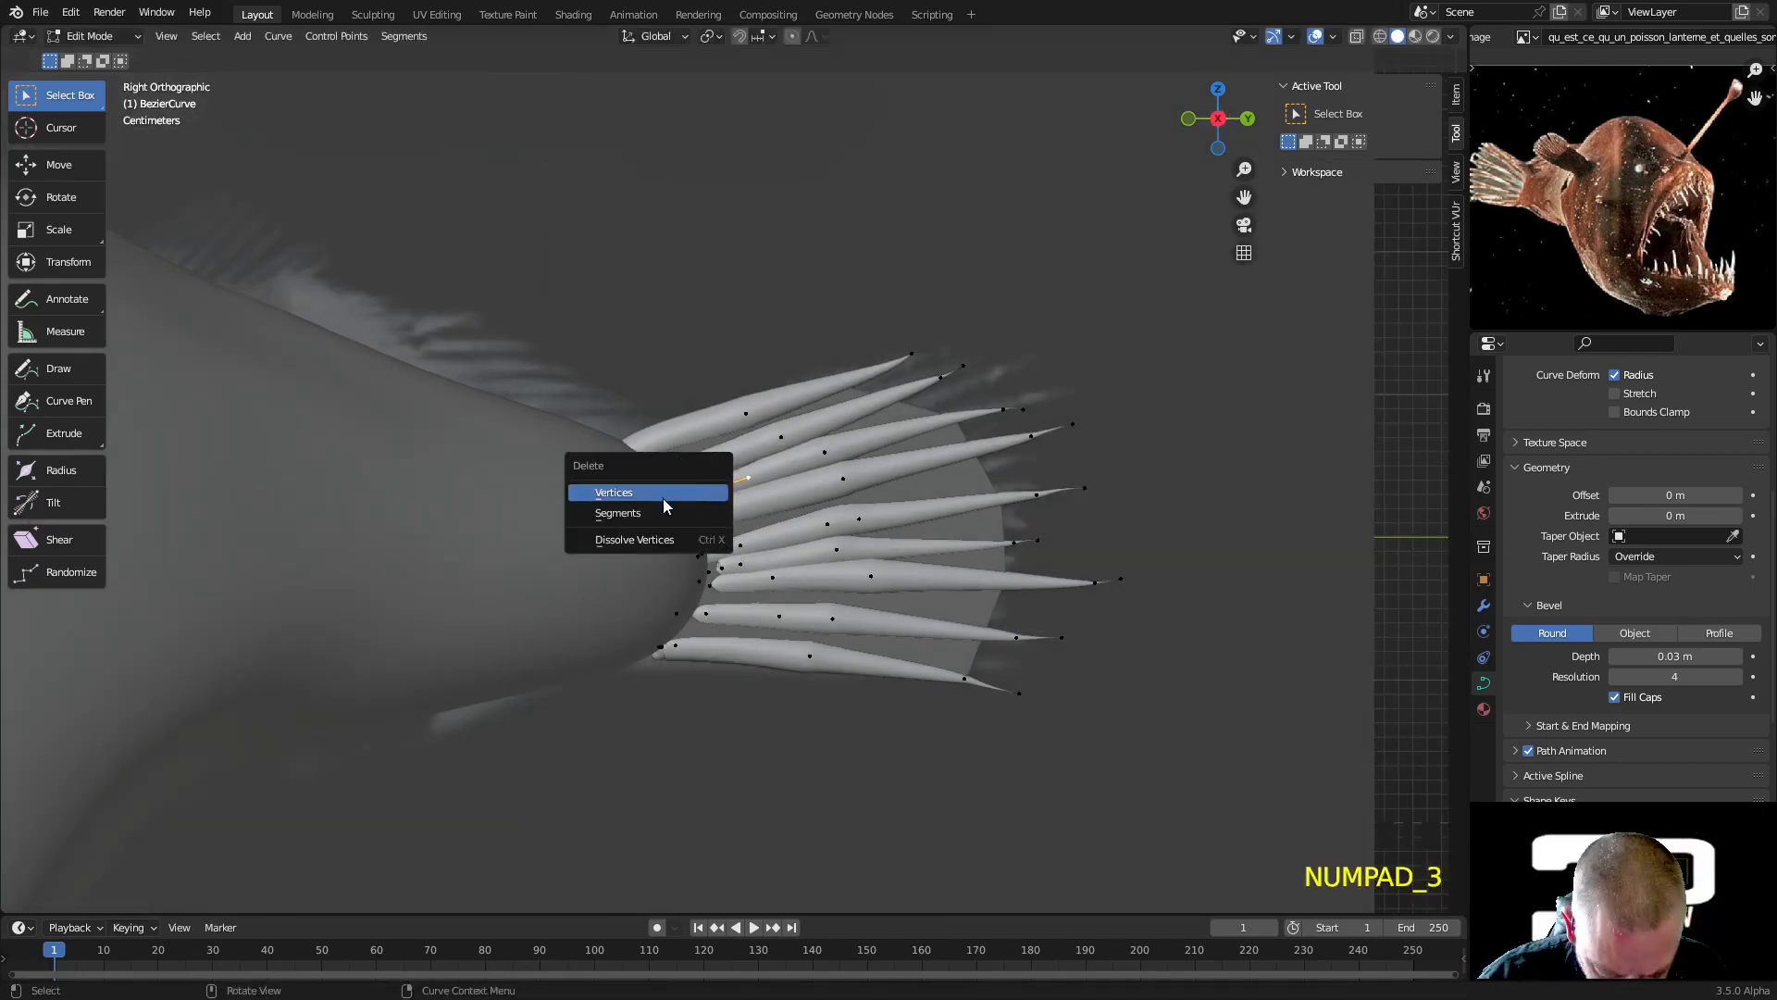
key("g")
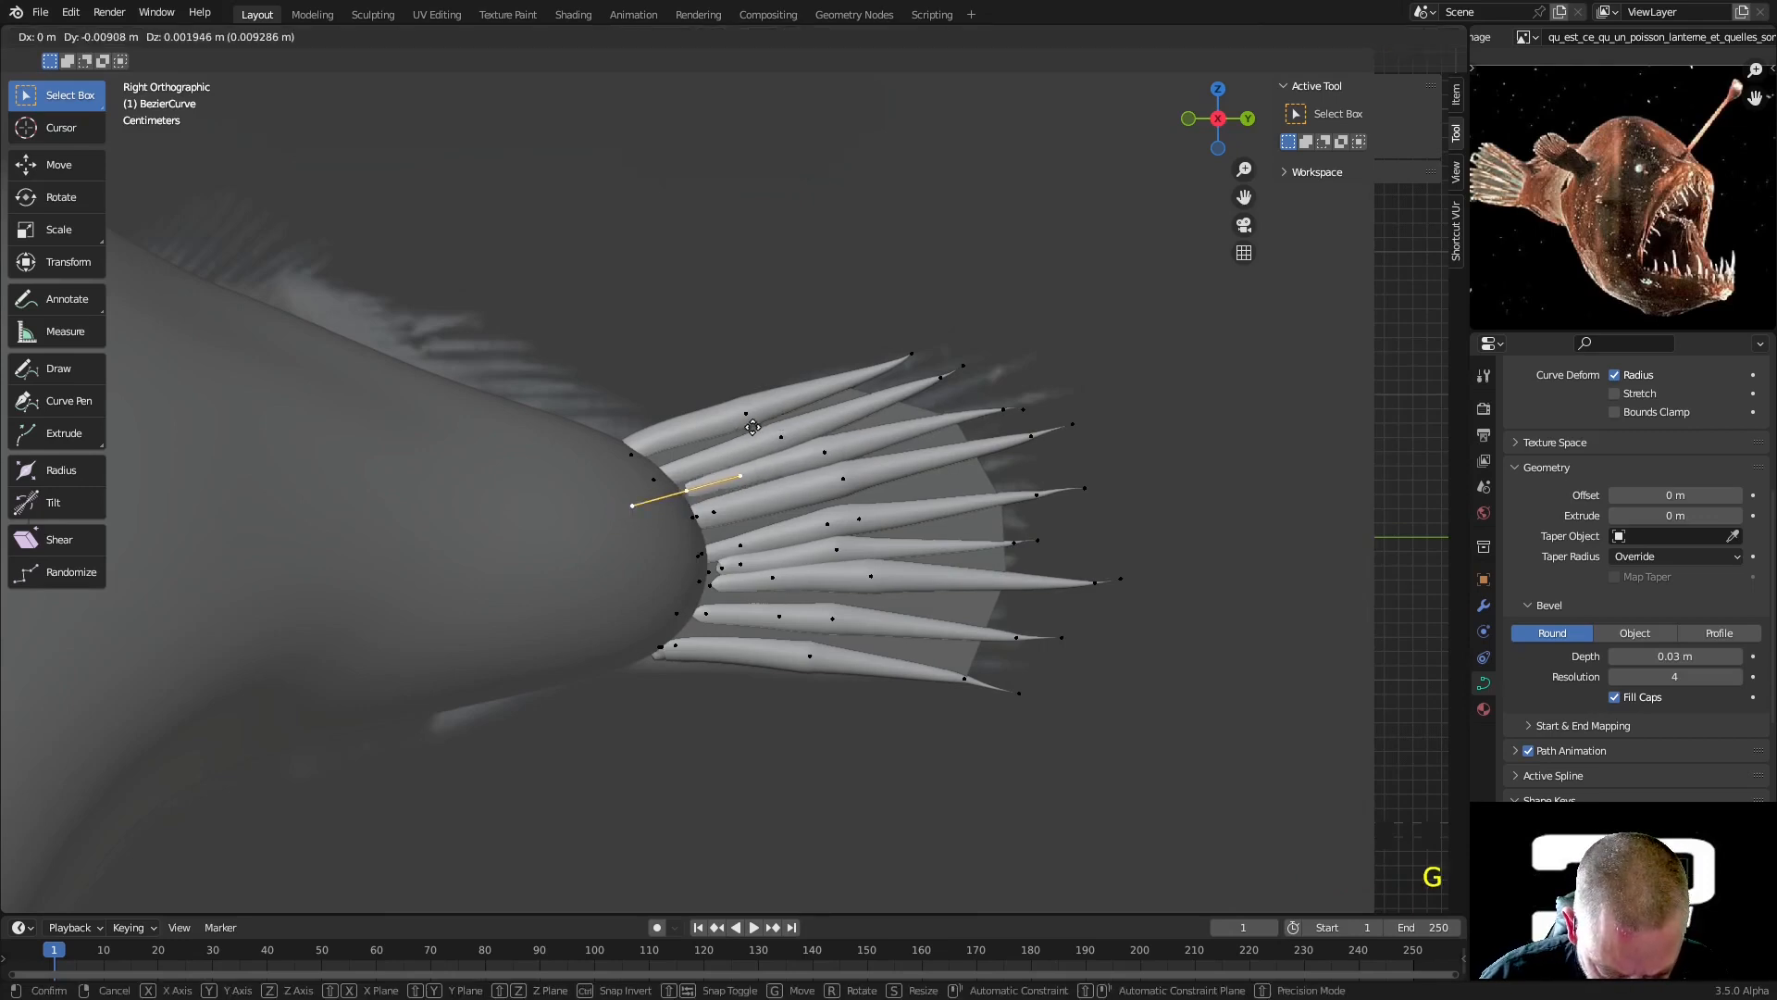
left_click(747, 430)
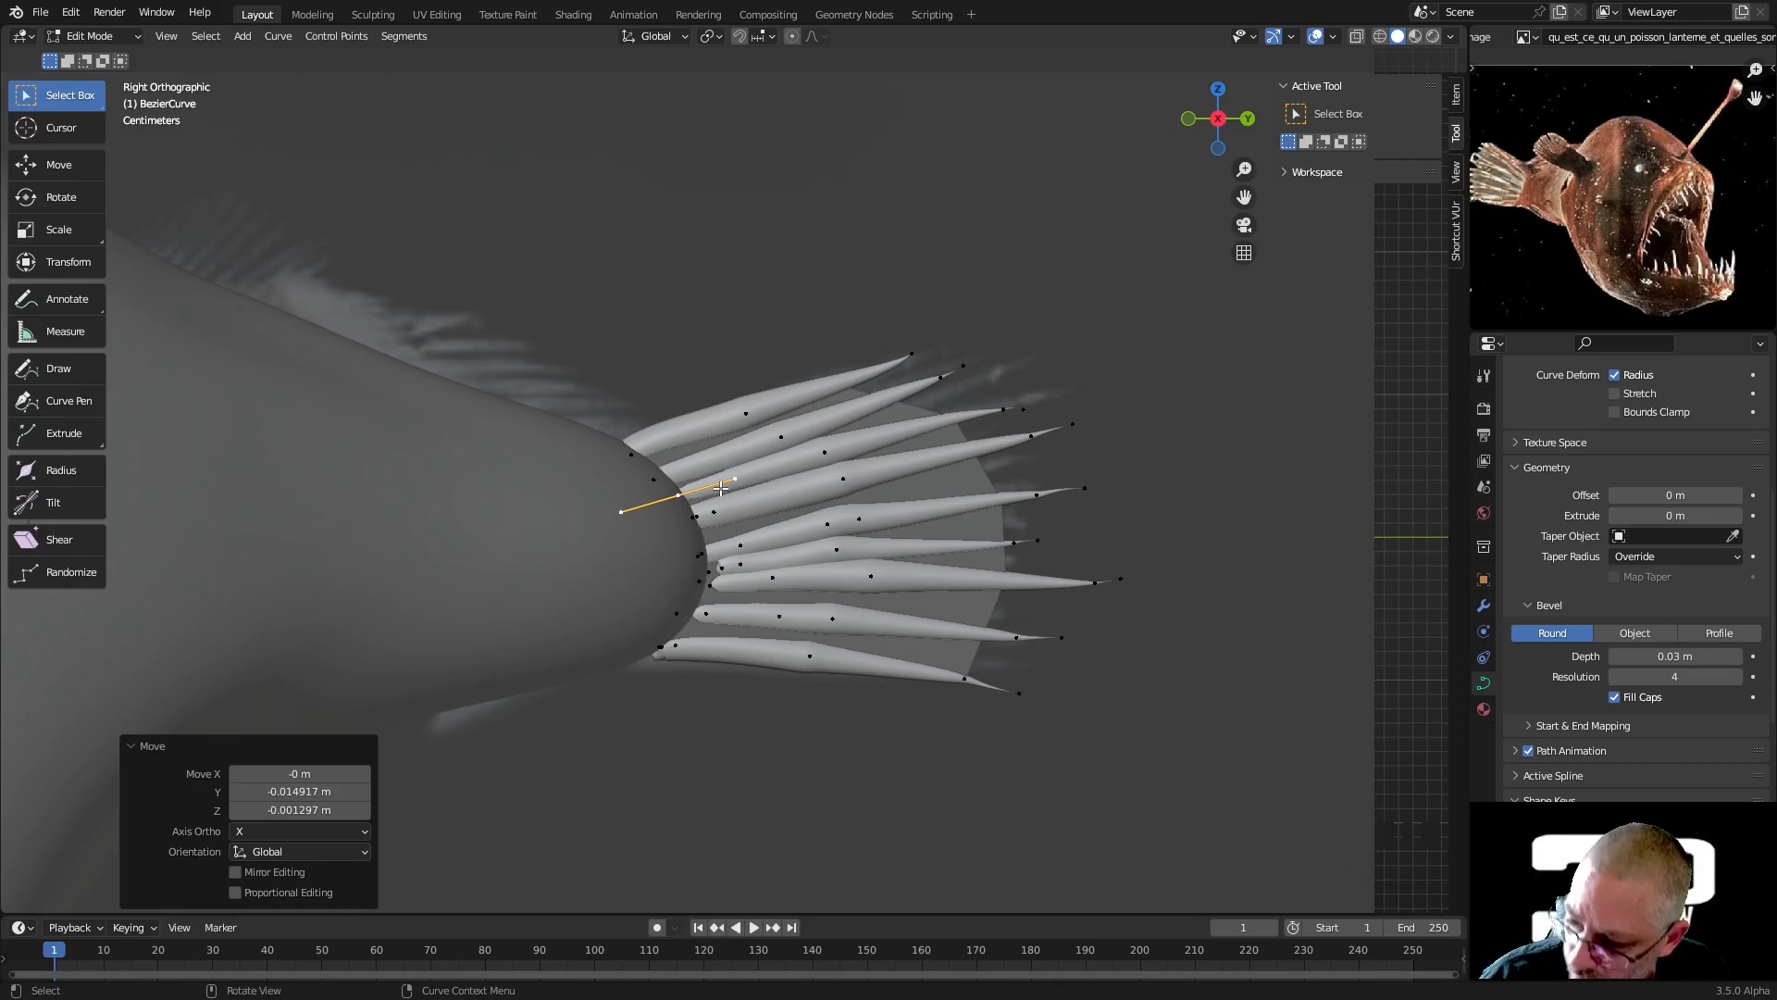
key("alt+s")
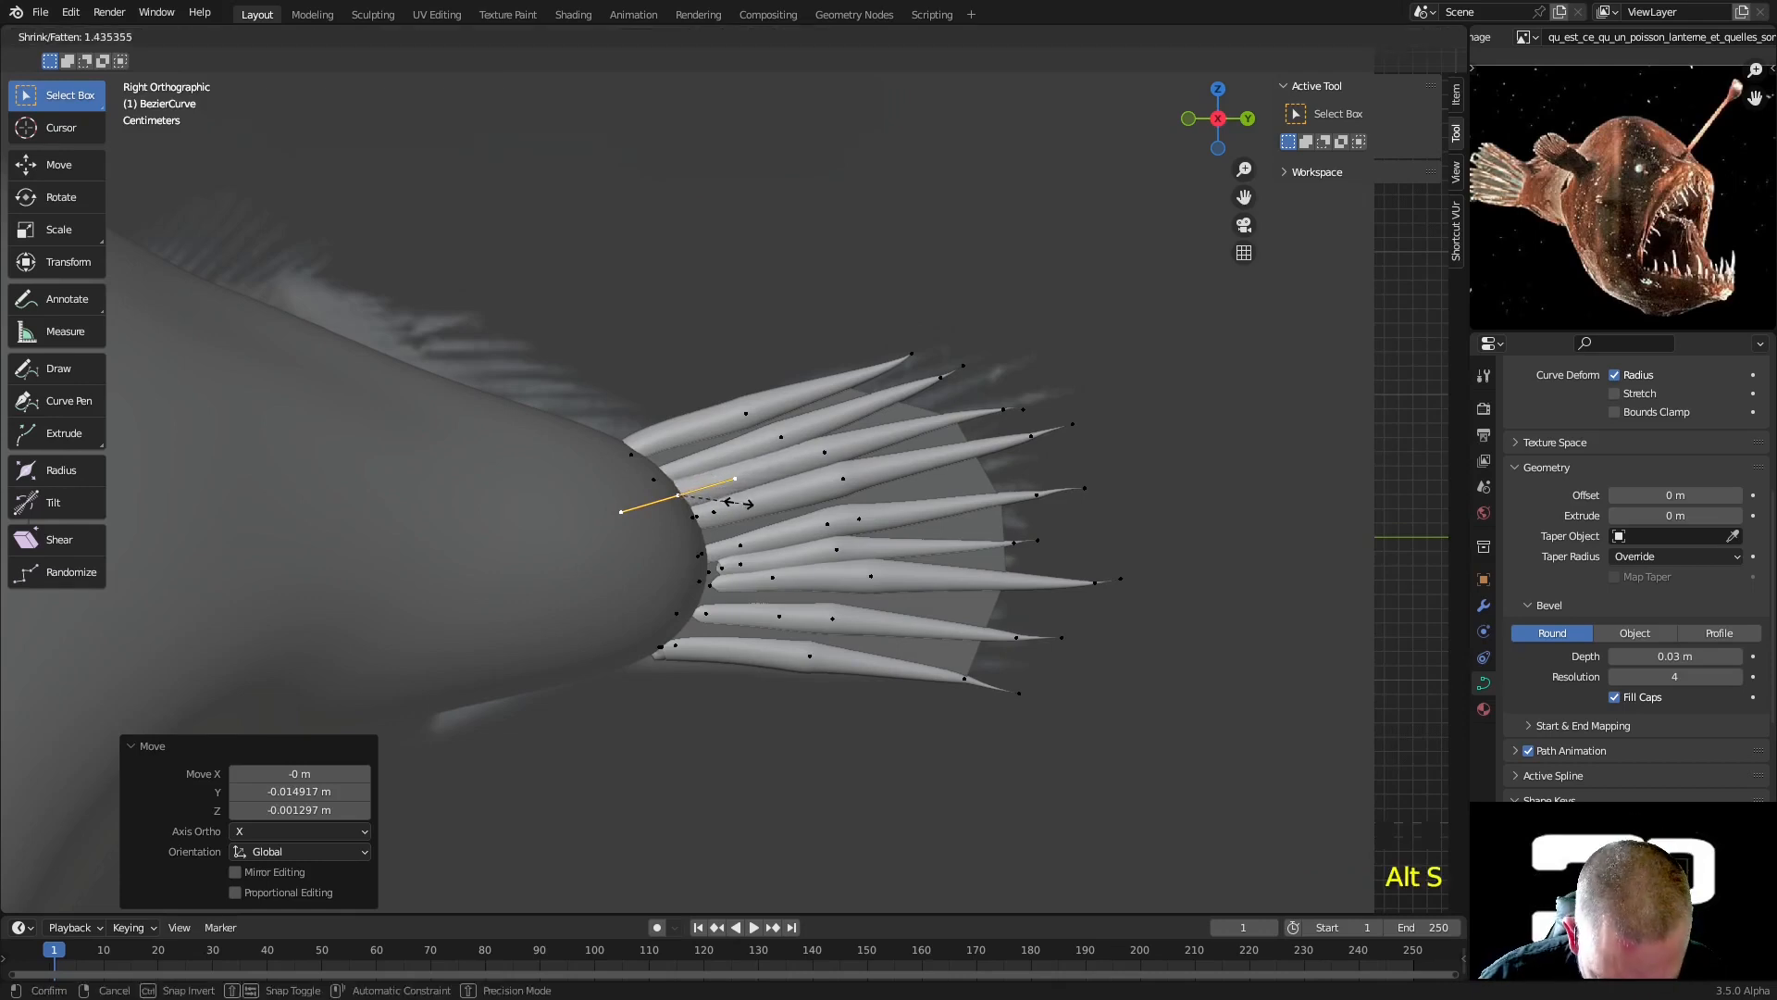
left_click(725, 495)
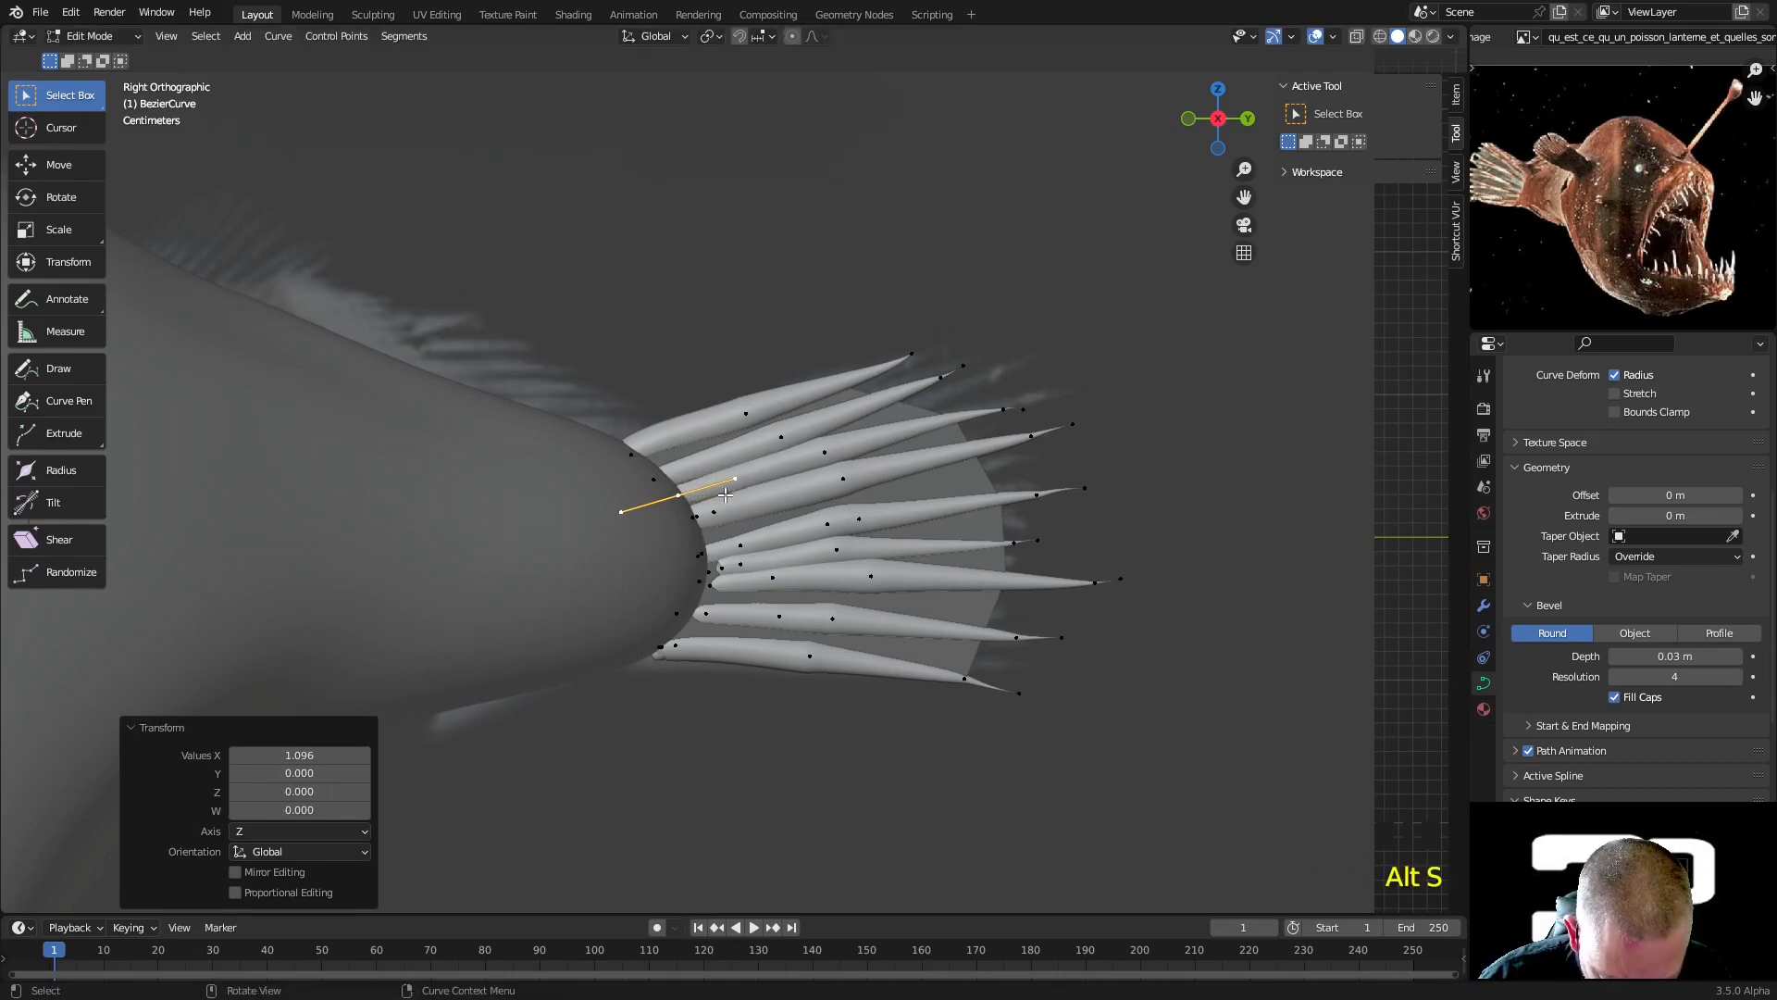
Shrink the radius at the middle points of the third, second and top rays by factors of about 0.75, 0.81 and 0.85
left_click(819, 453)
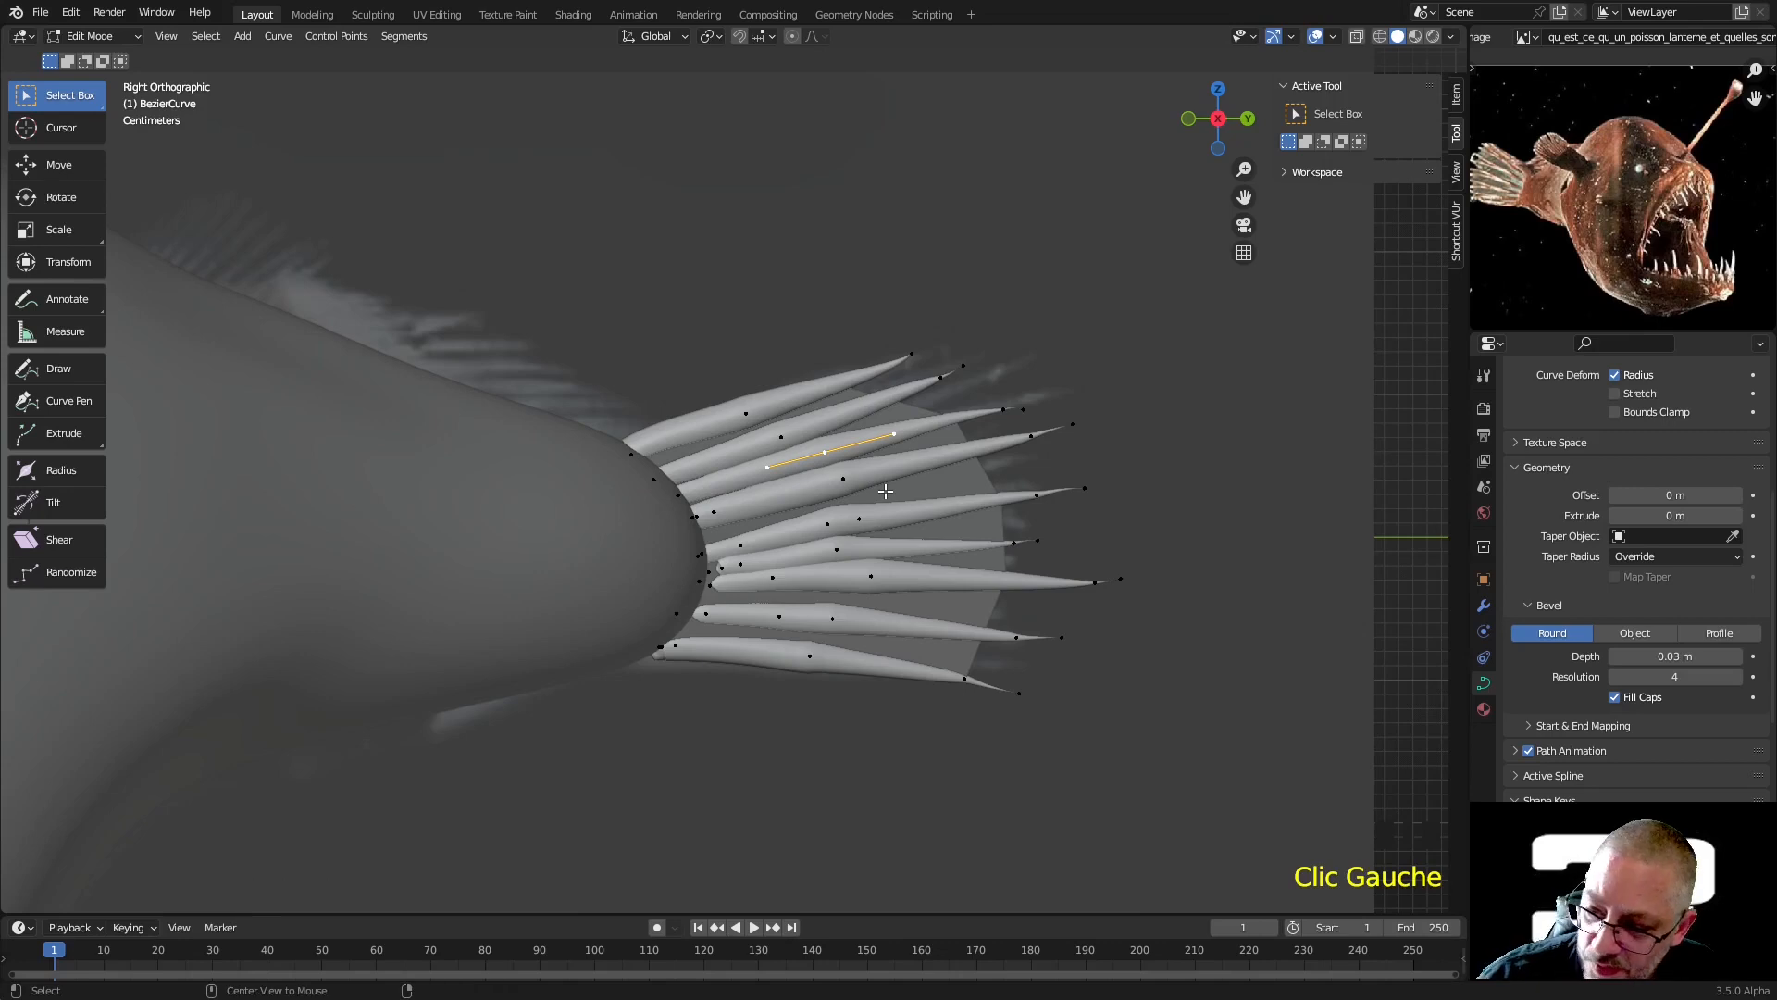
key("alt+s")
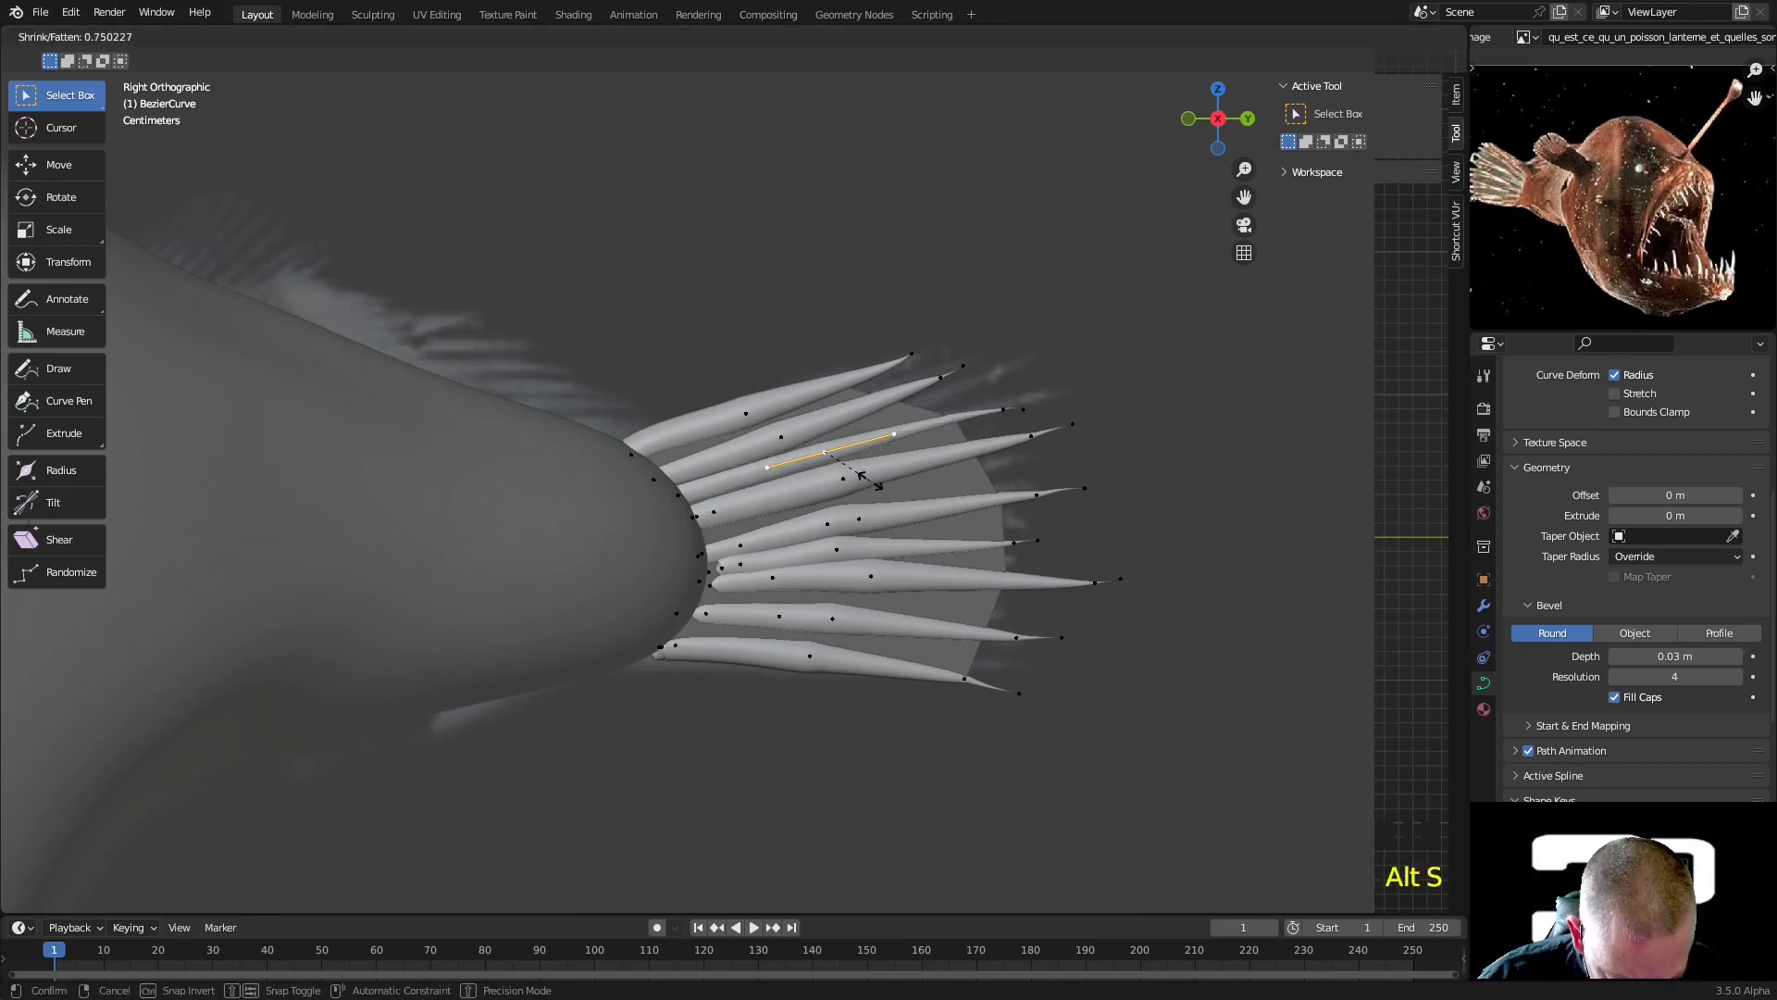
left_click(870, 477)
left_click(794, 458)
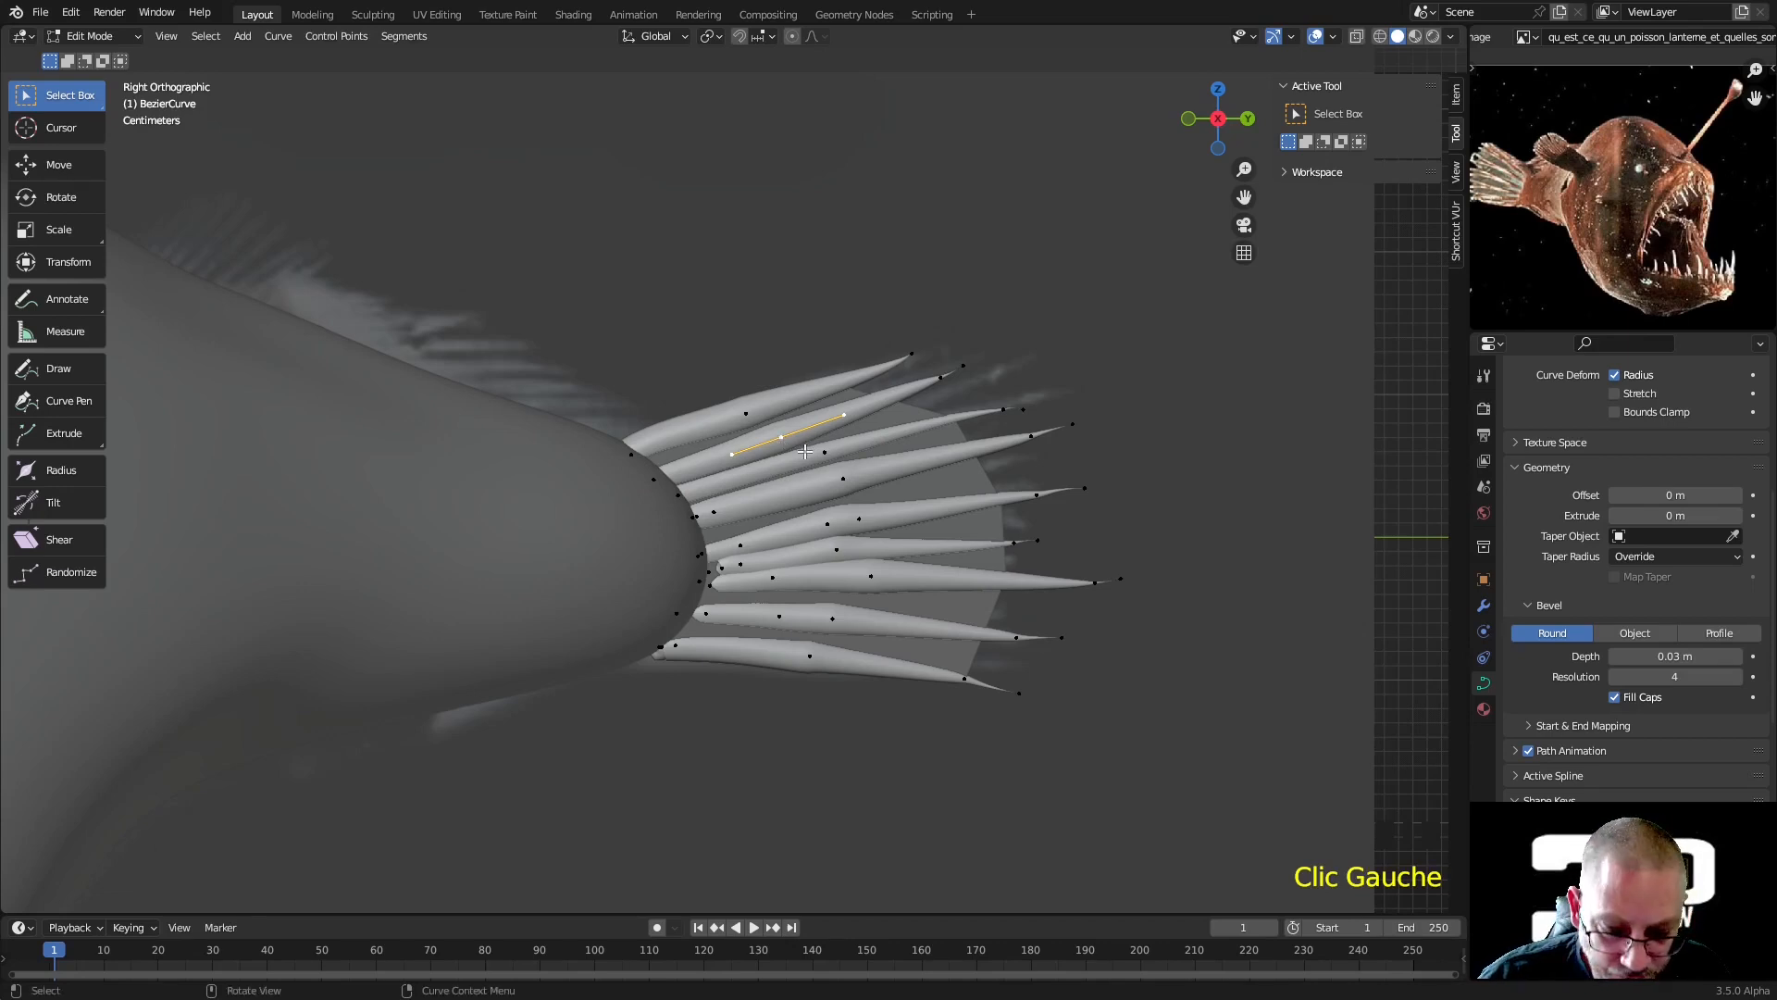
key("alt+s")
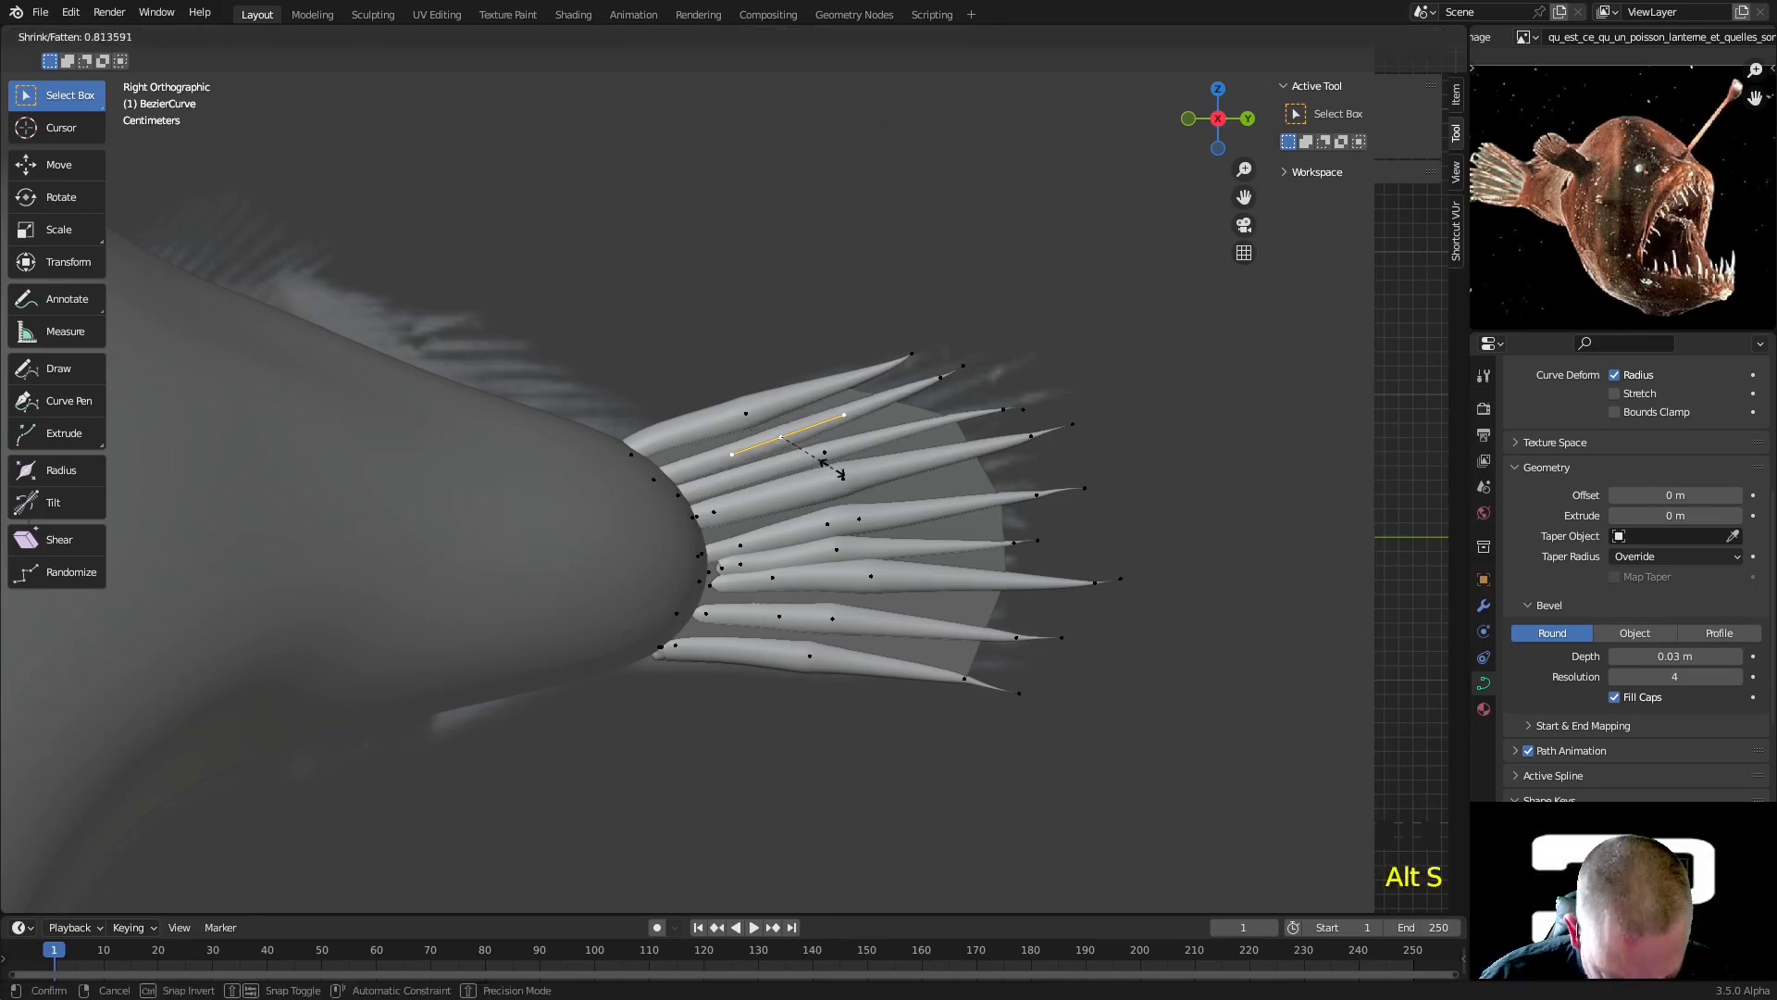
left_click(838, 472)
left_click(746, 414)
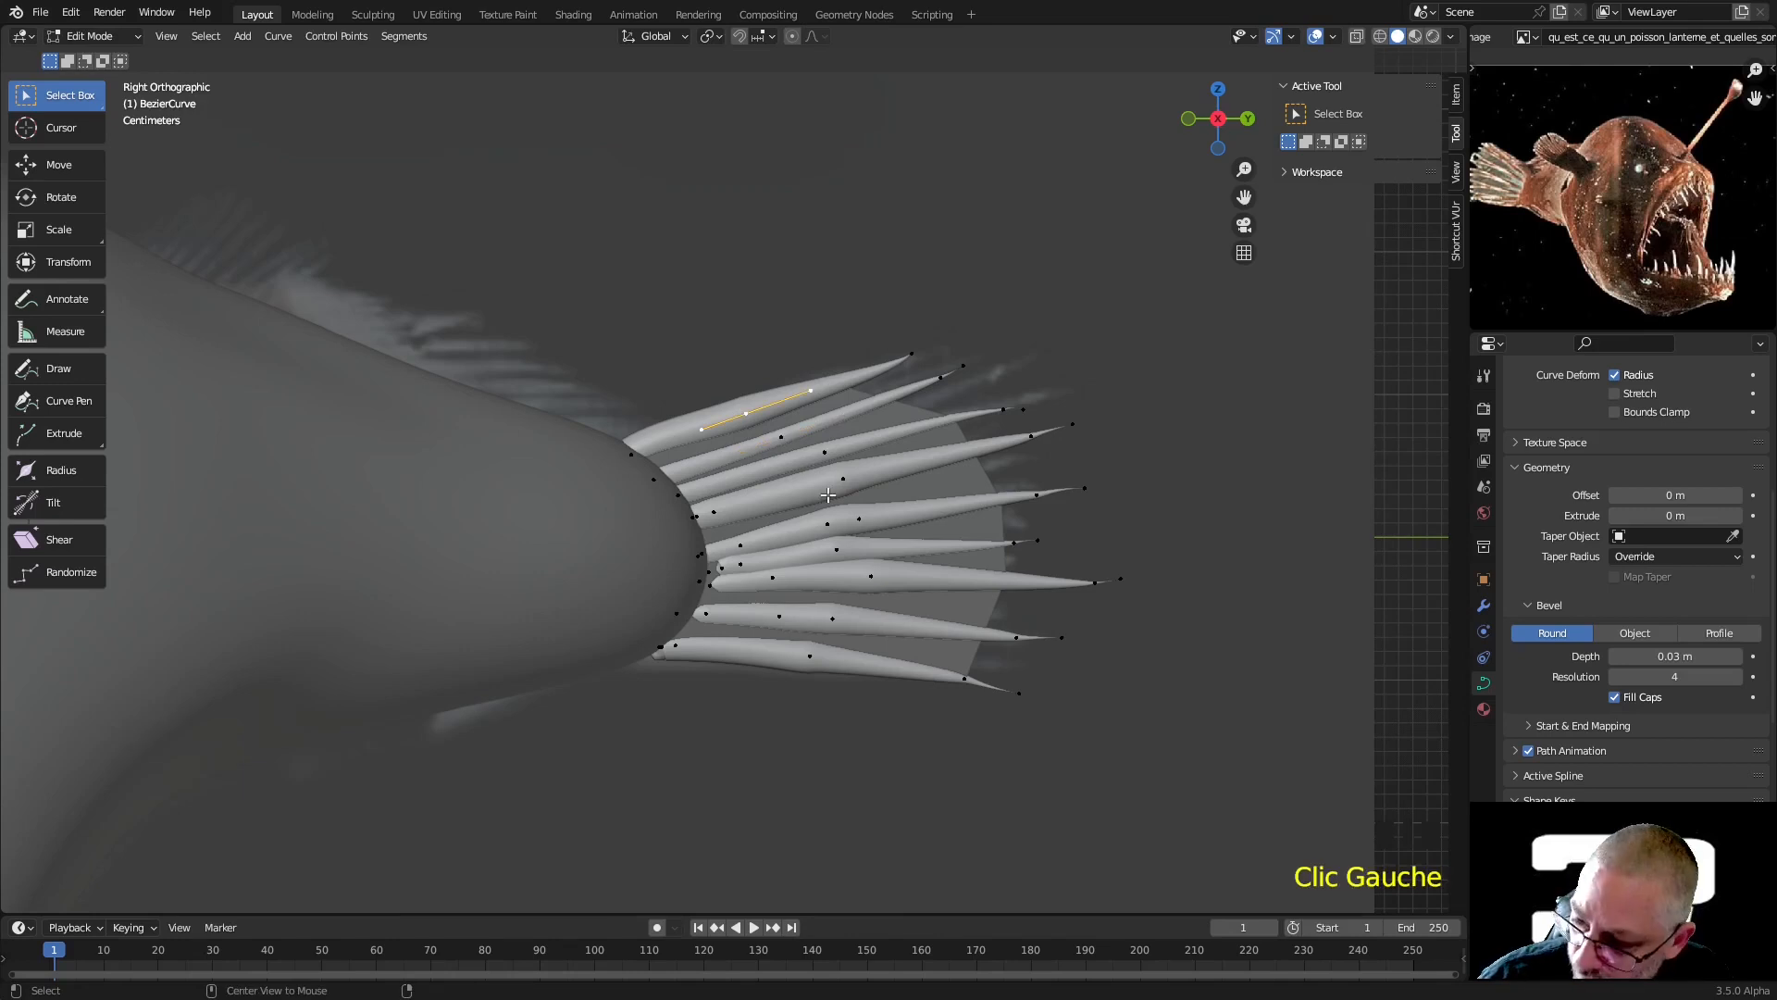
key("alt+s")
left_click(817, 483)
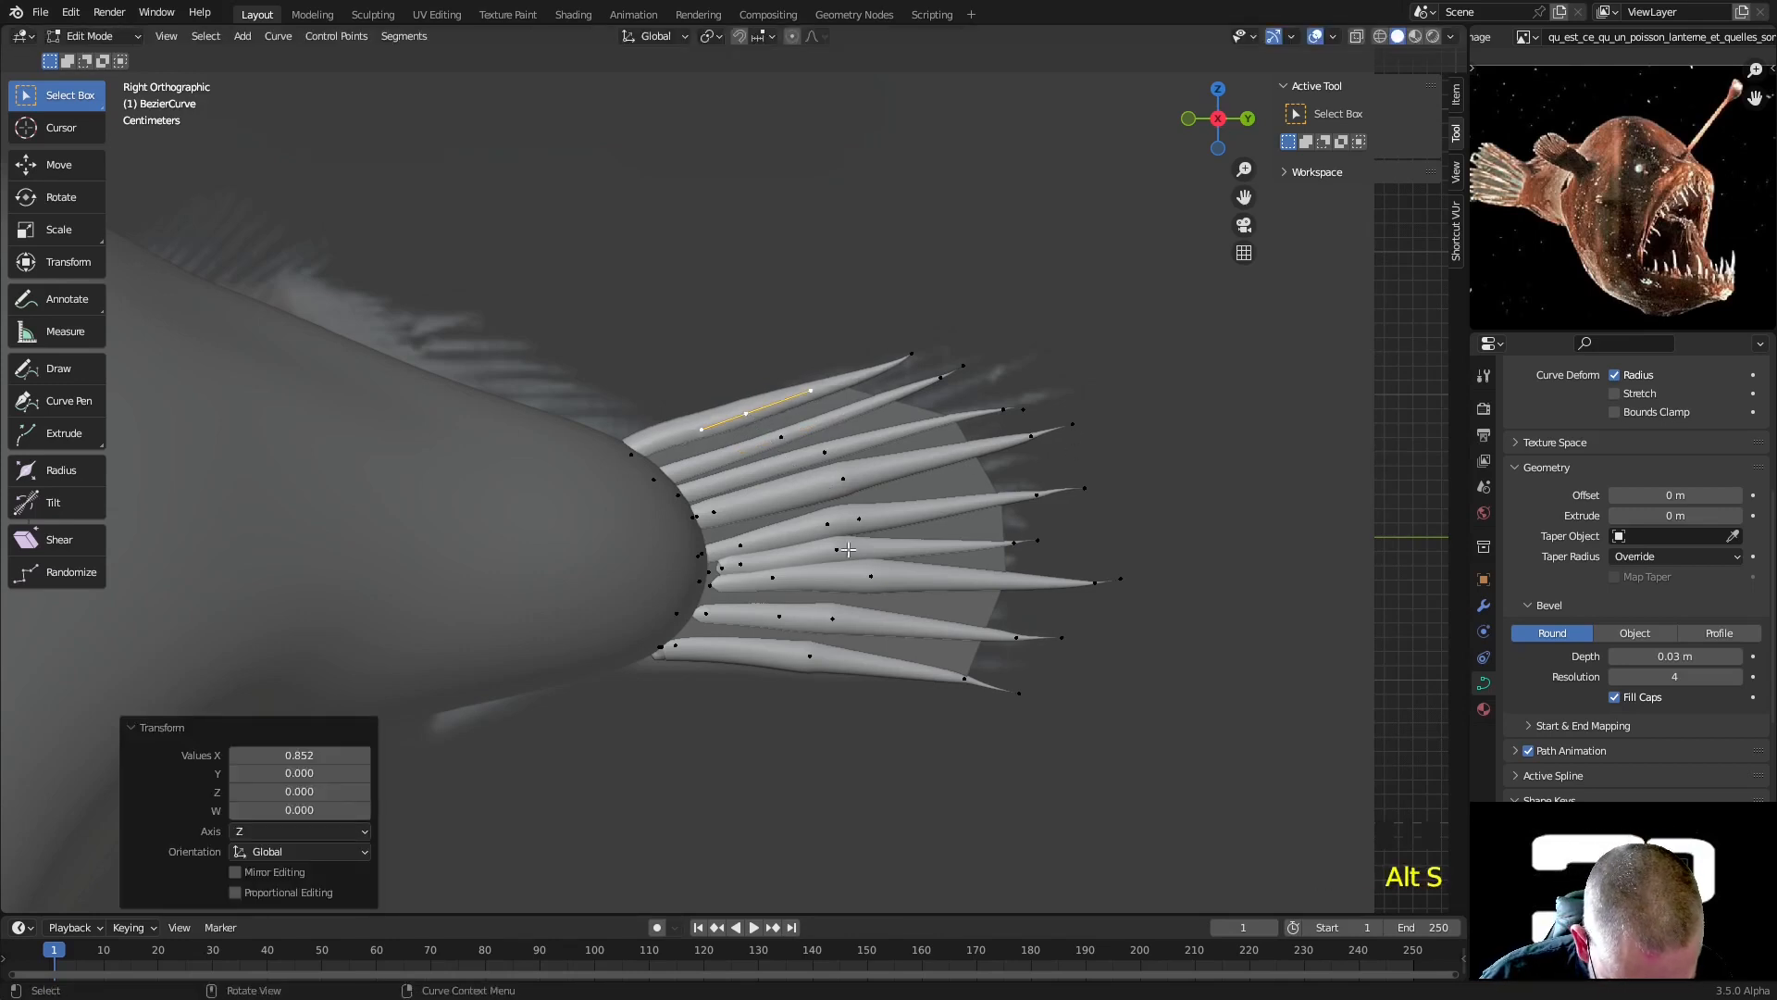
Delete the fifth ray's innermost base points and move its remaining base point about 0.03 m into the body
left_click(704, 555)
left_click_drag(692, 545, 718, 564)
left_click(711, 559)
key("x")
left_click(711, 560)
left_click(739, 550)
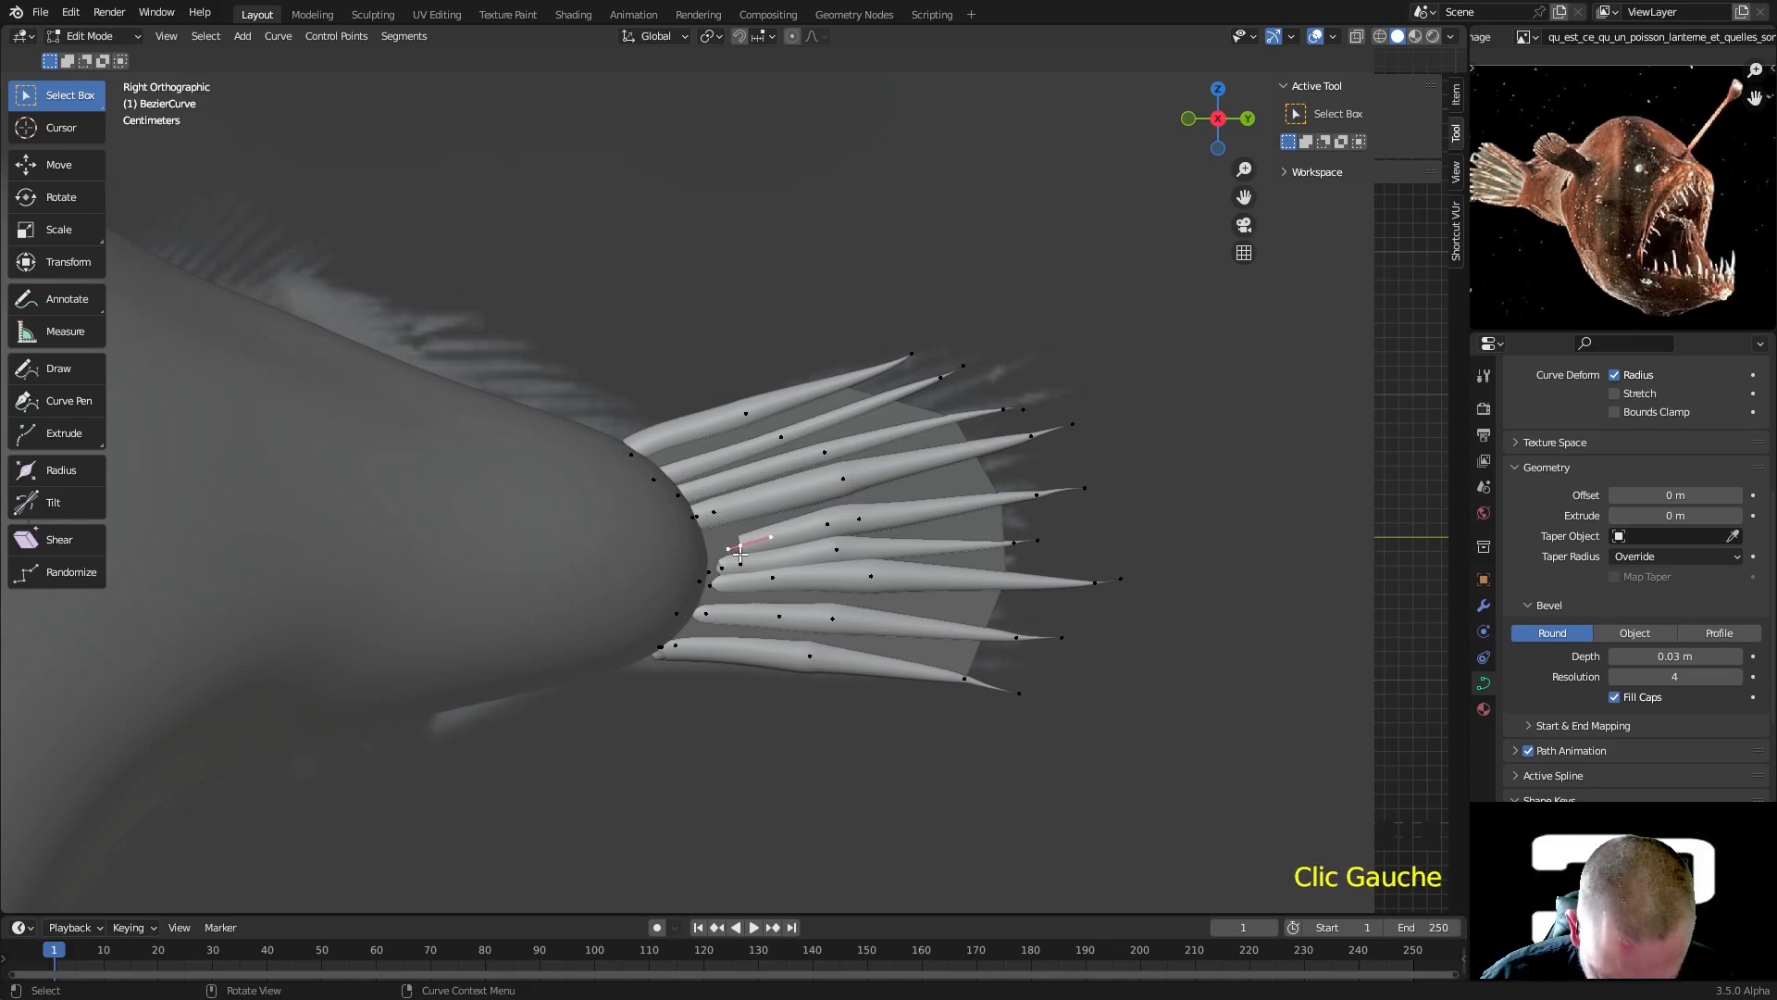
key("g")
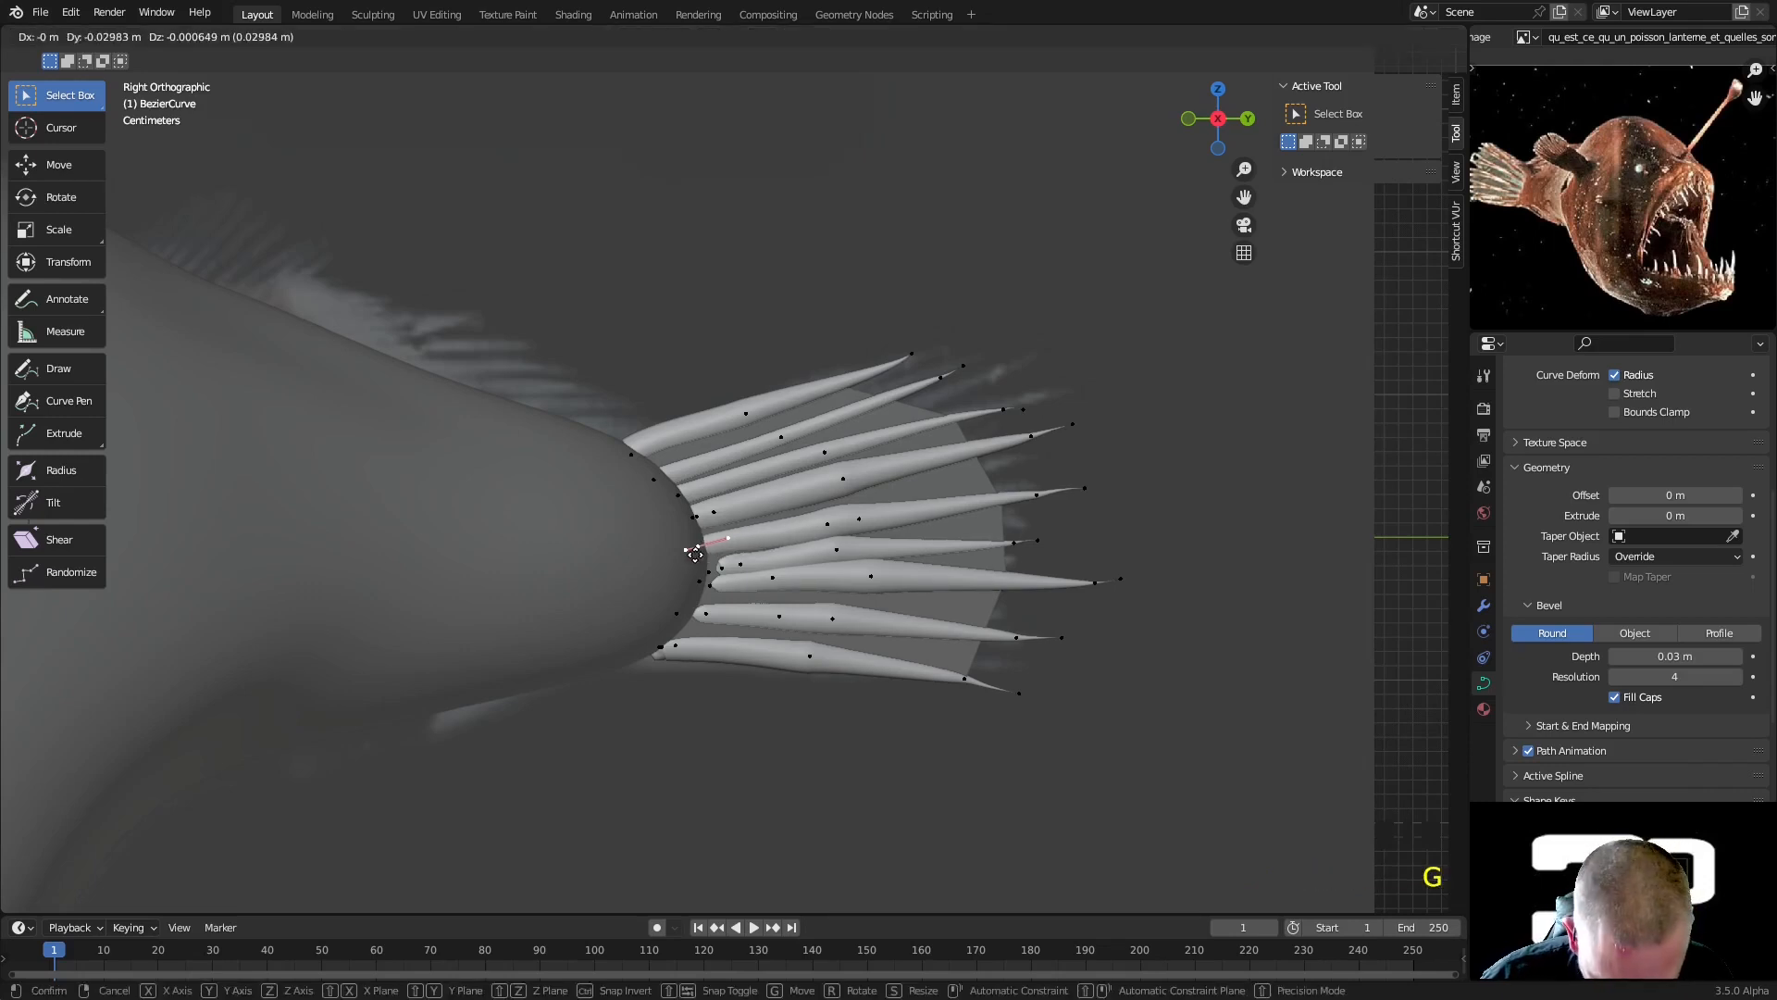
left_click(723, 555)
Delete the fifth ray's inner middle point and set the remaining middle point's handles to Automatic
left_click(820, 532)
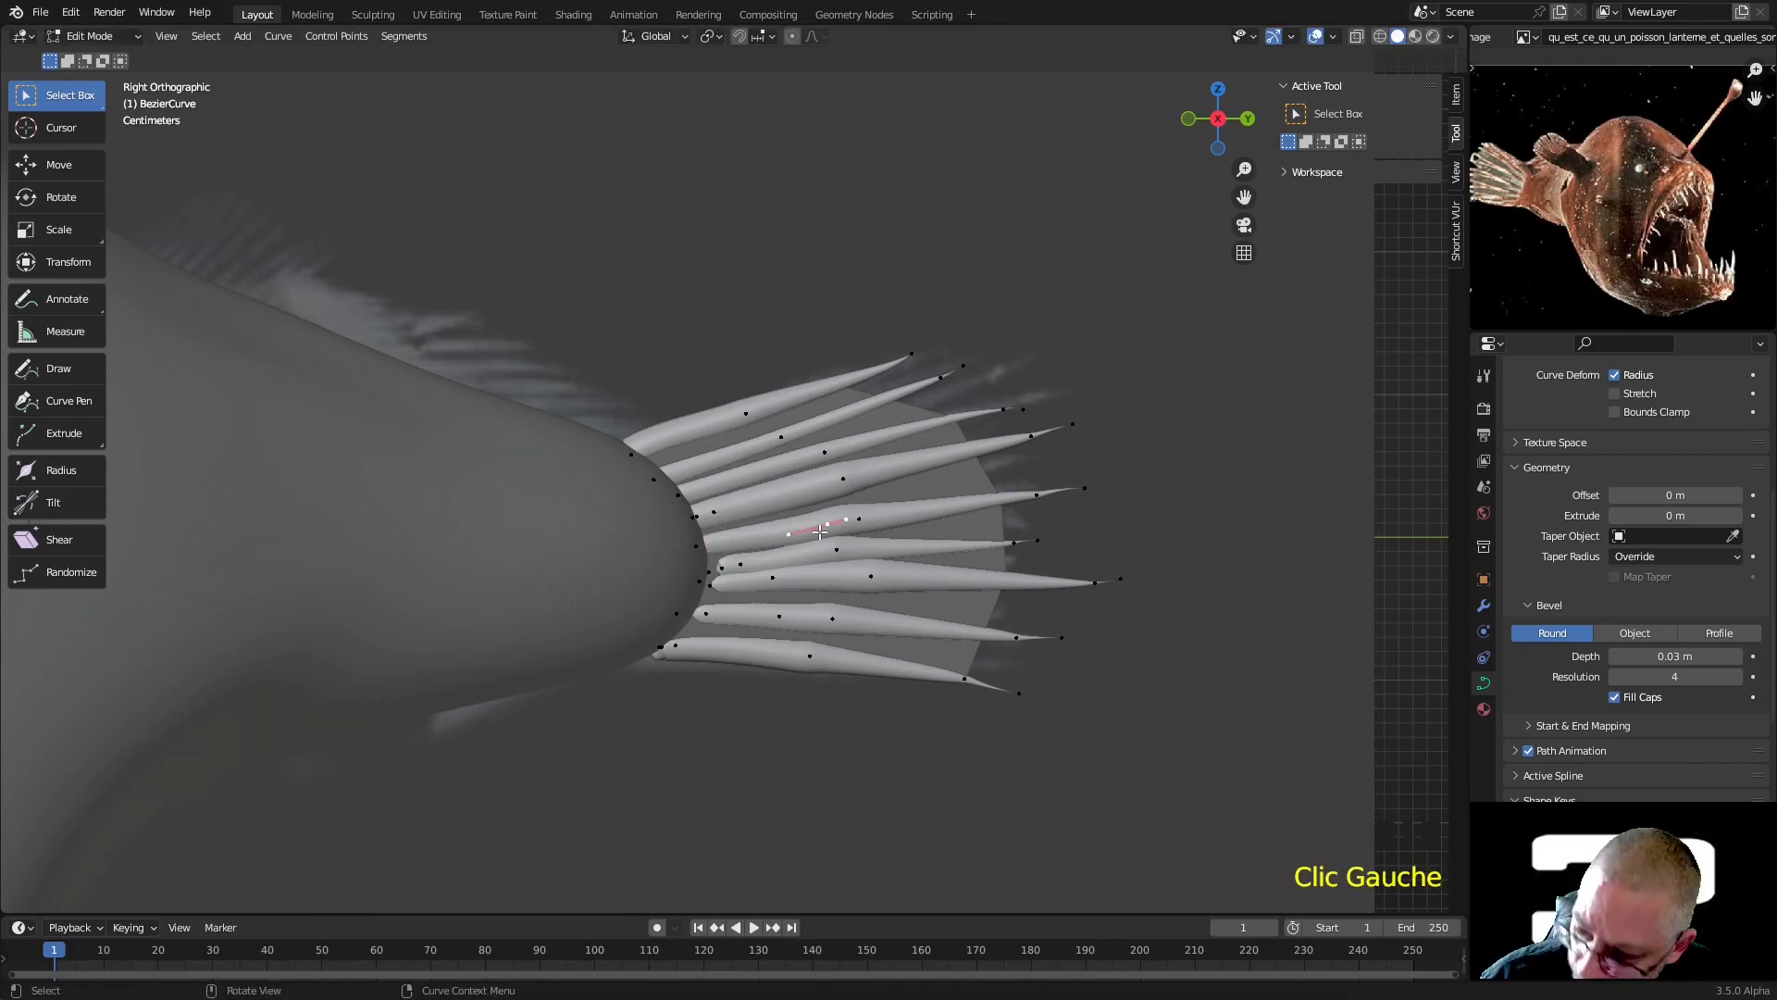
key("x")
left_click(820, 532)
left_click(870, 530)
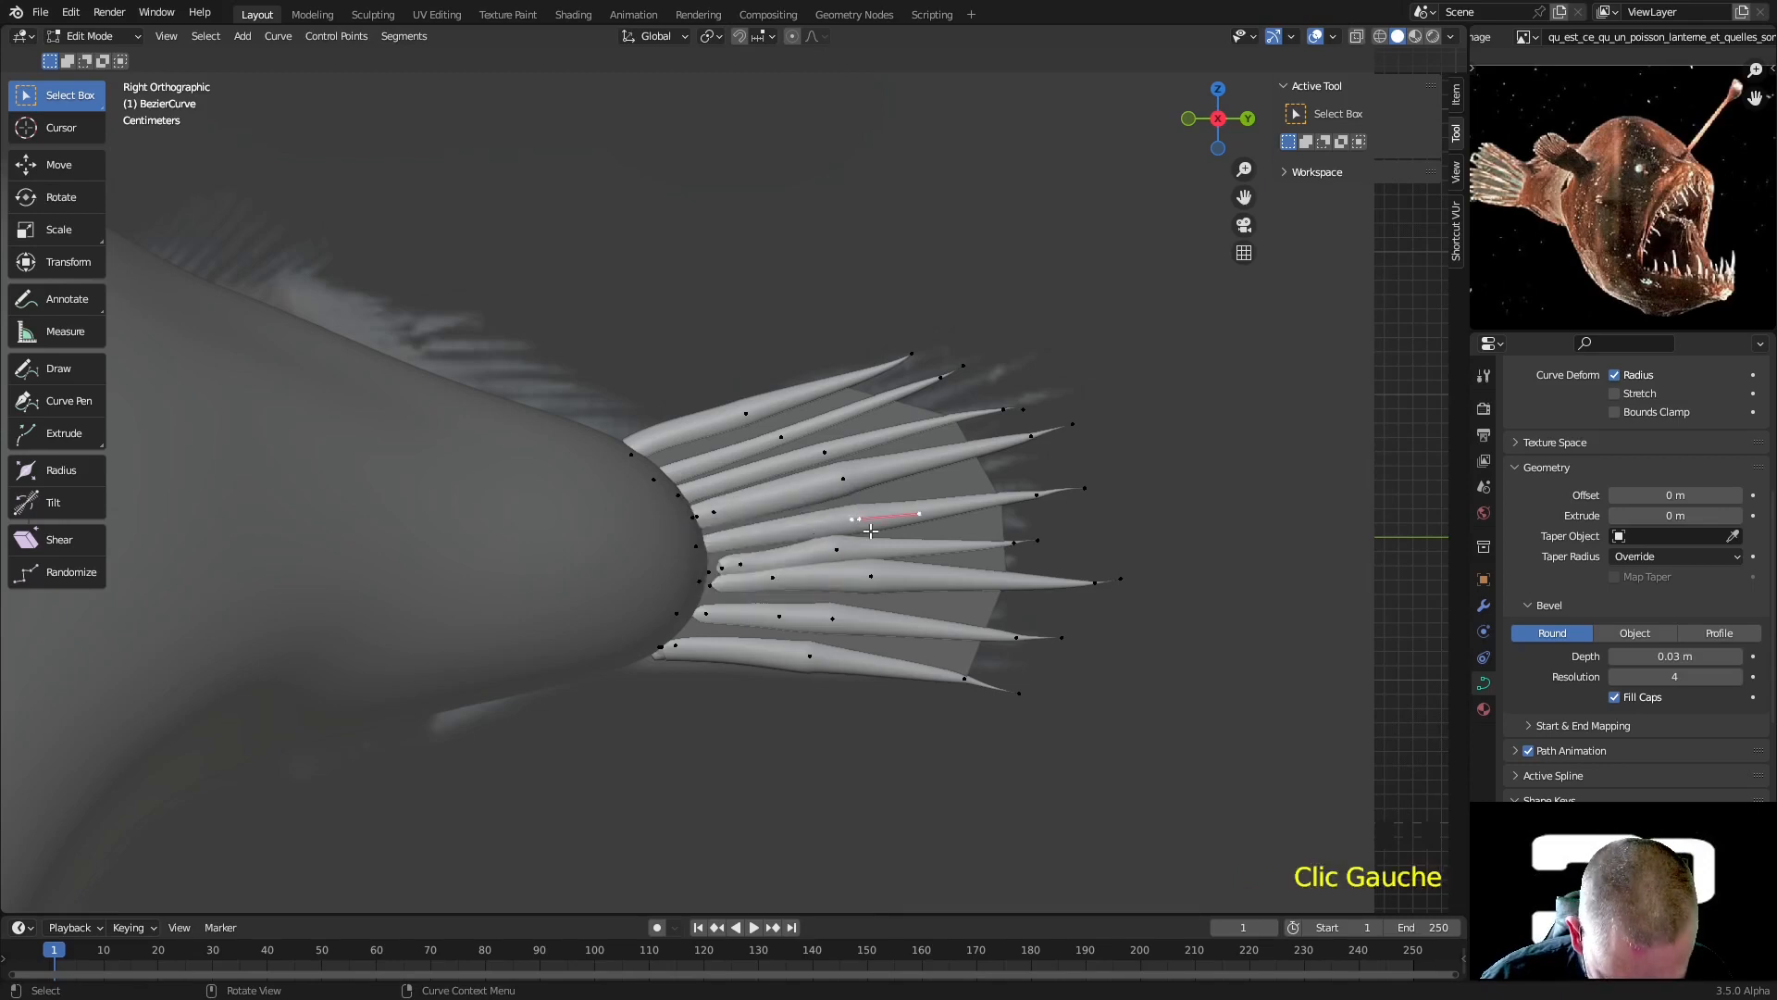
right_click(847, 514)
mouse_move(847, 513)
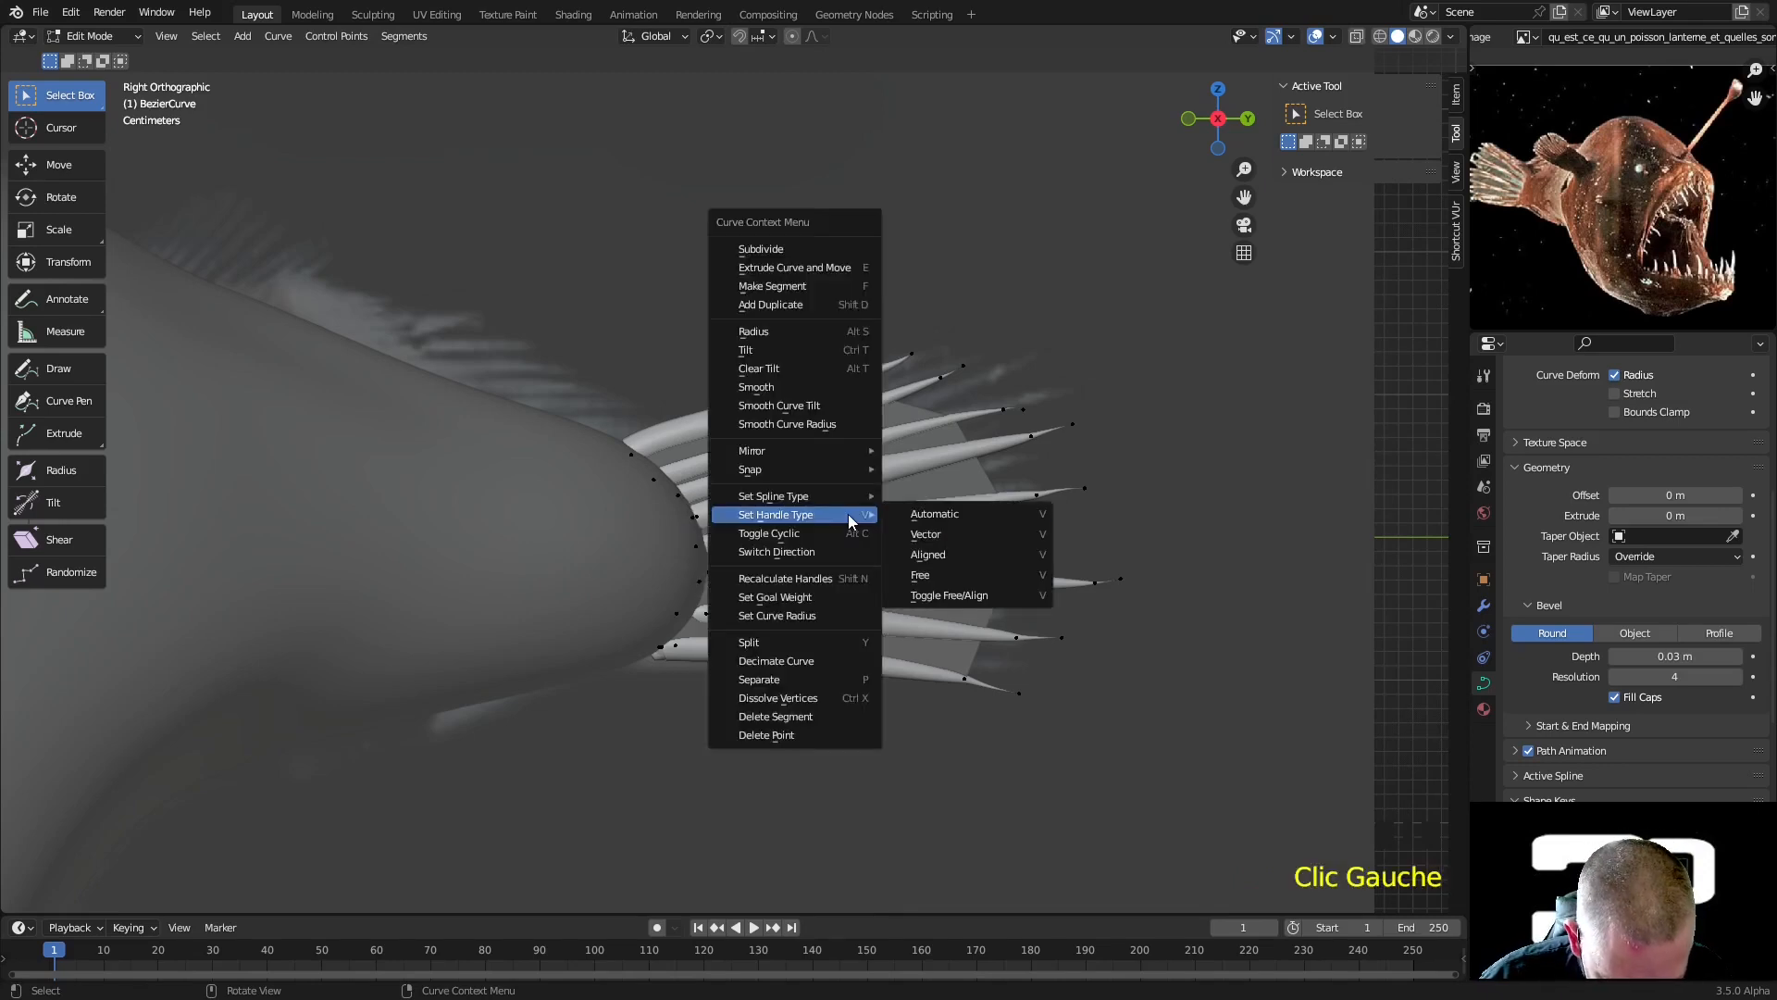
left_click(952, 526)
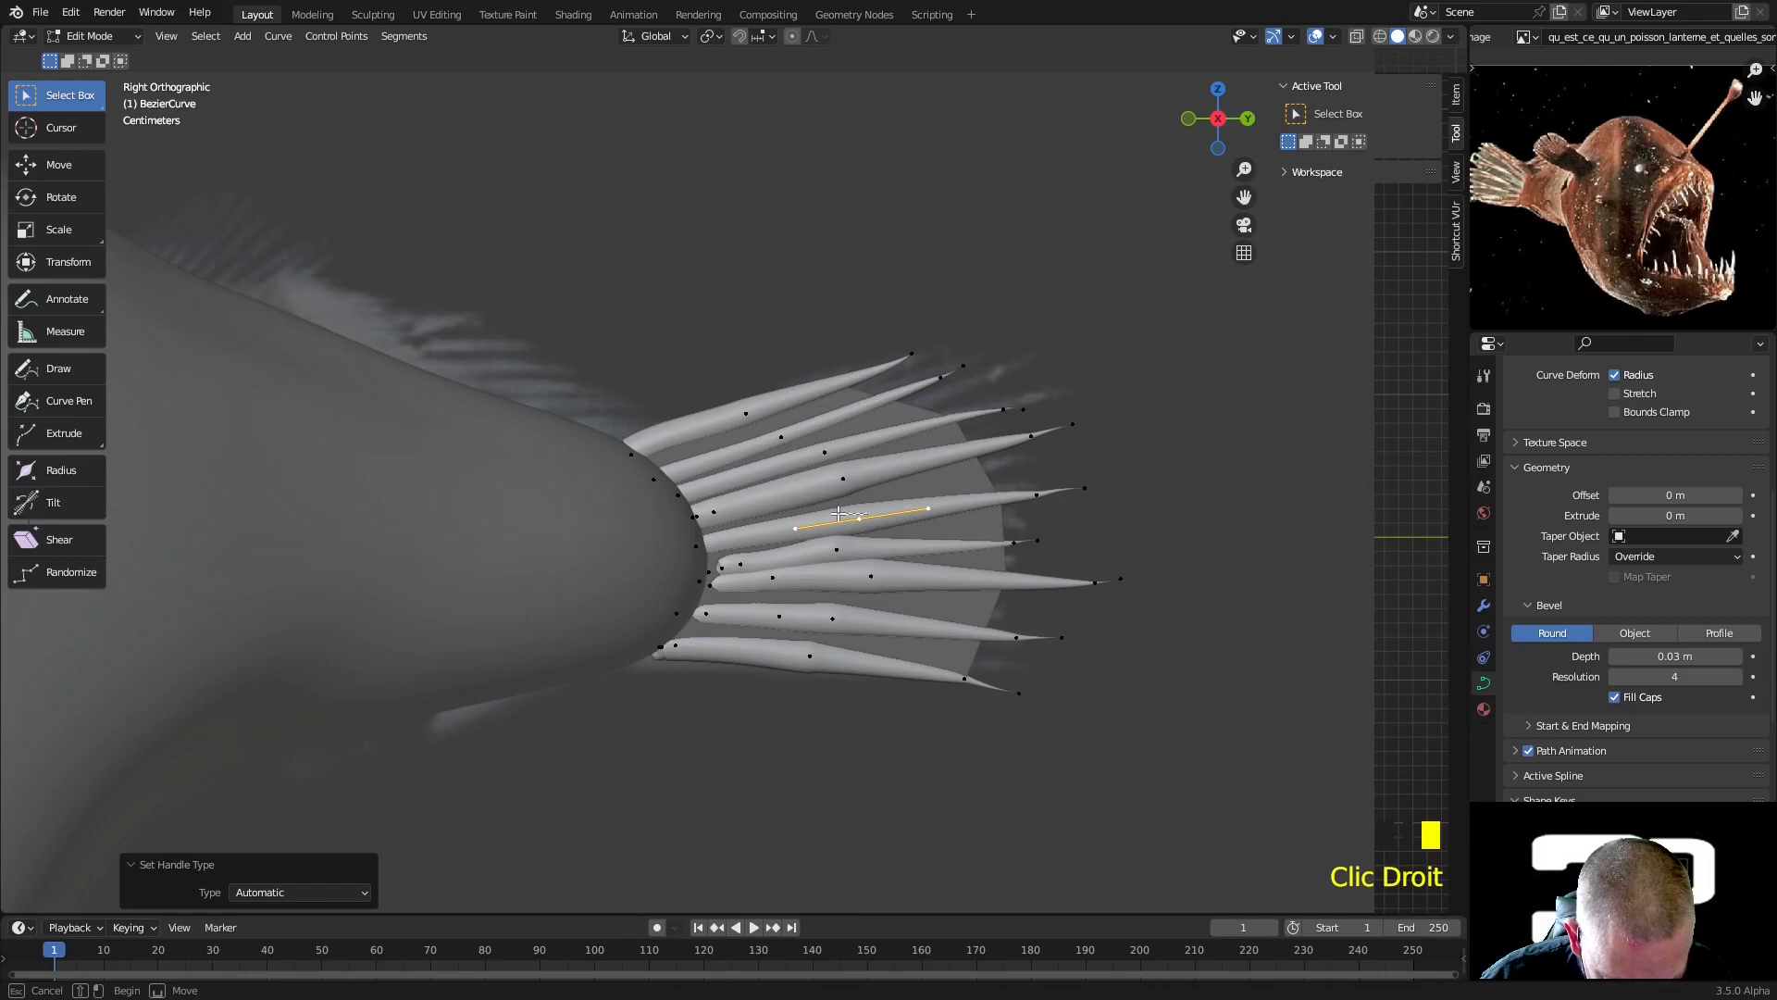
Move the fifth ray's middle point about 0.012 m toward the body
left_click(866, 521)
key("g")
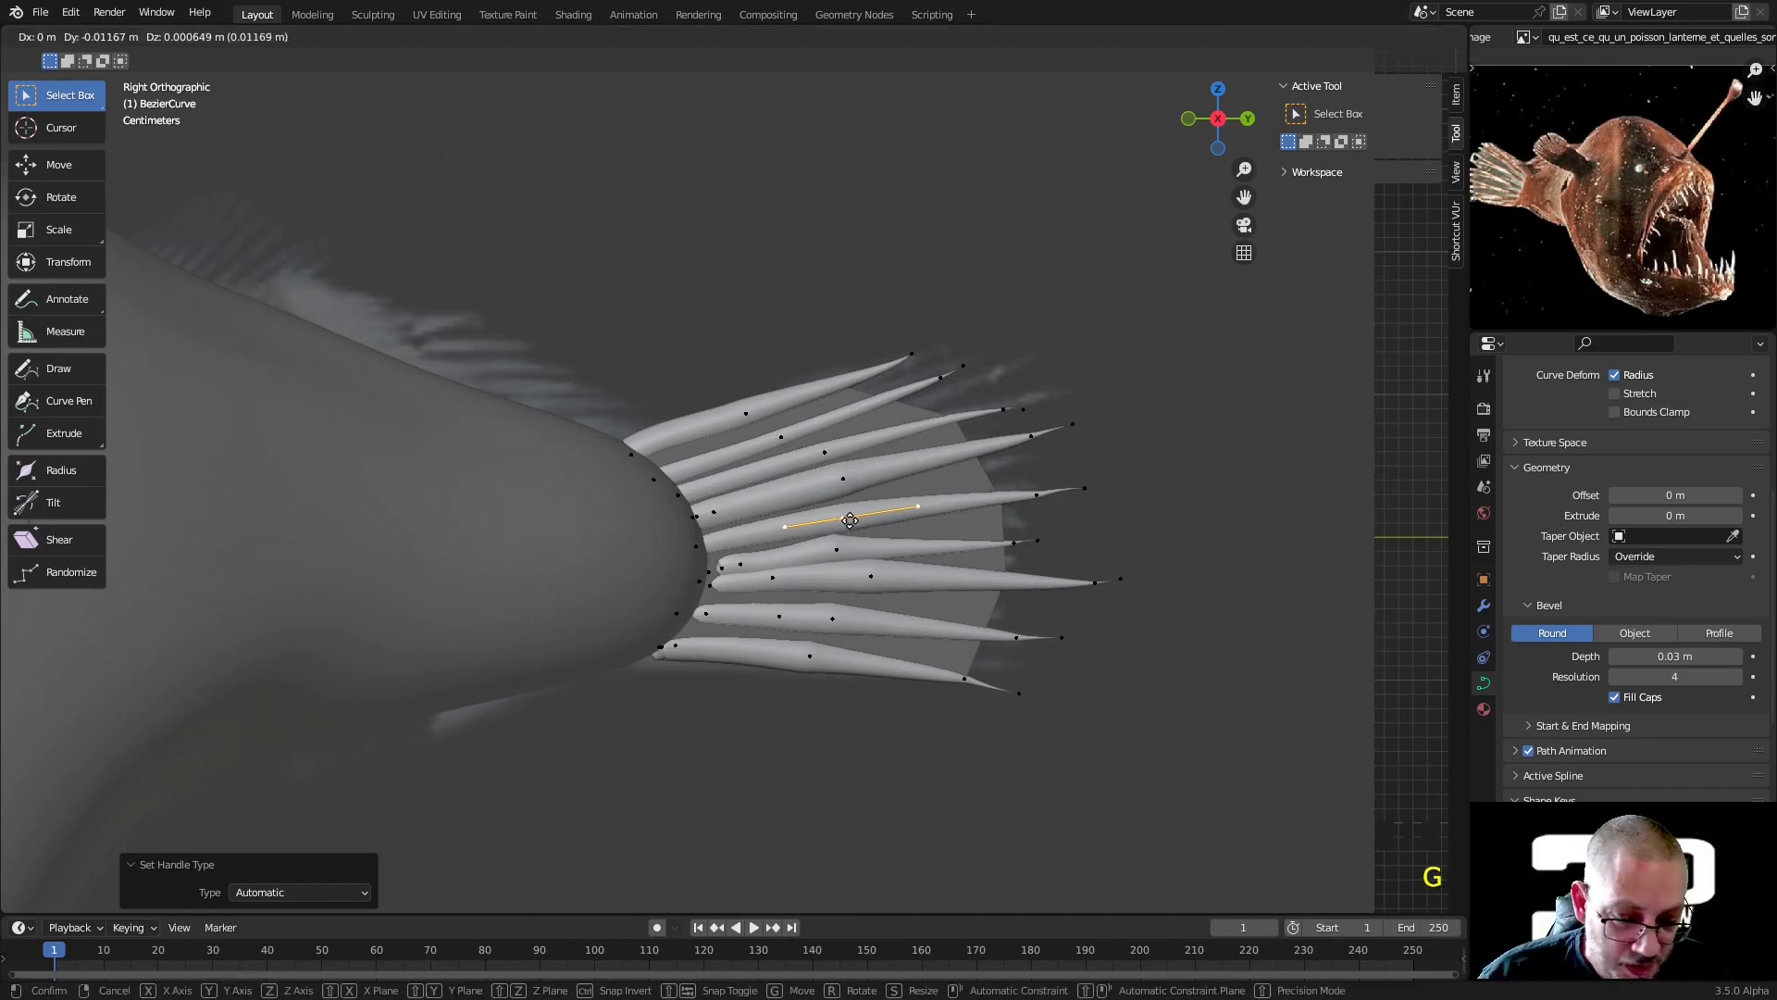
left_click(848, 521)
Delete the innermost base points of the sixth and seventh rays together
left_click(710, 573)
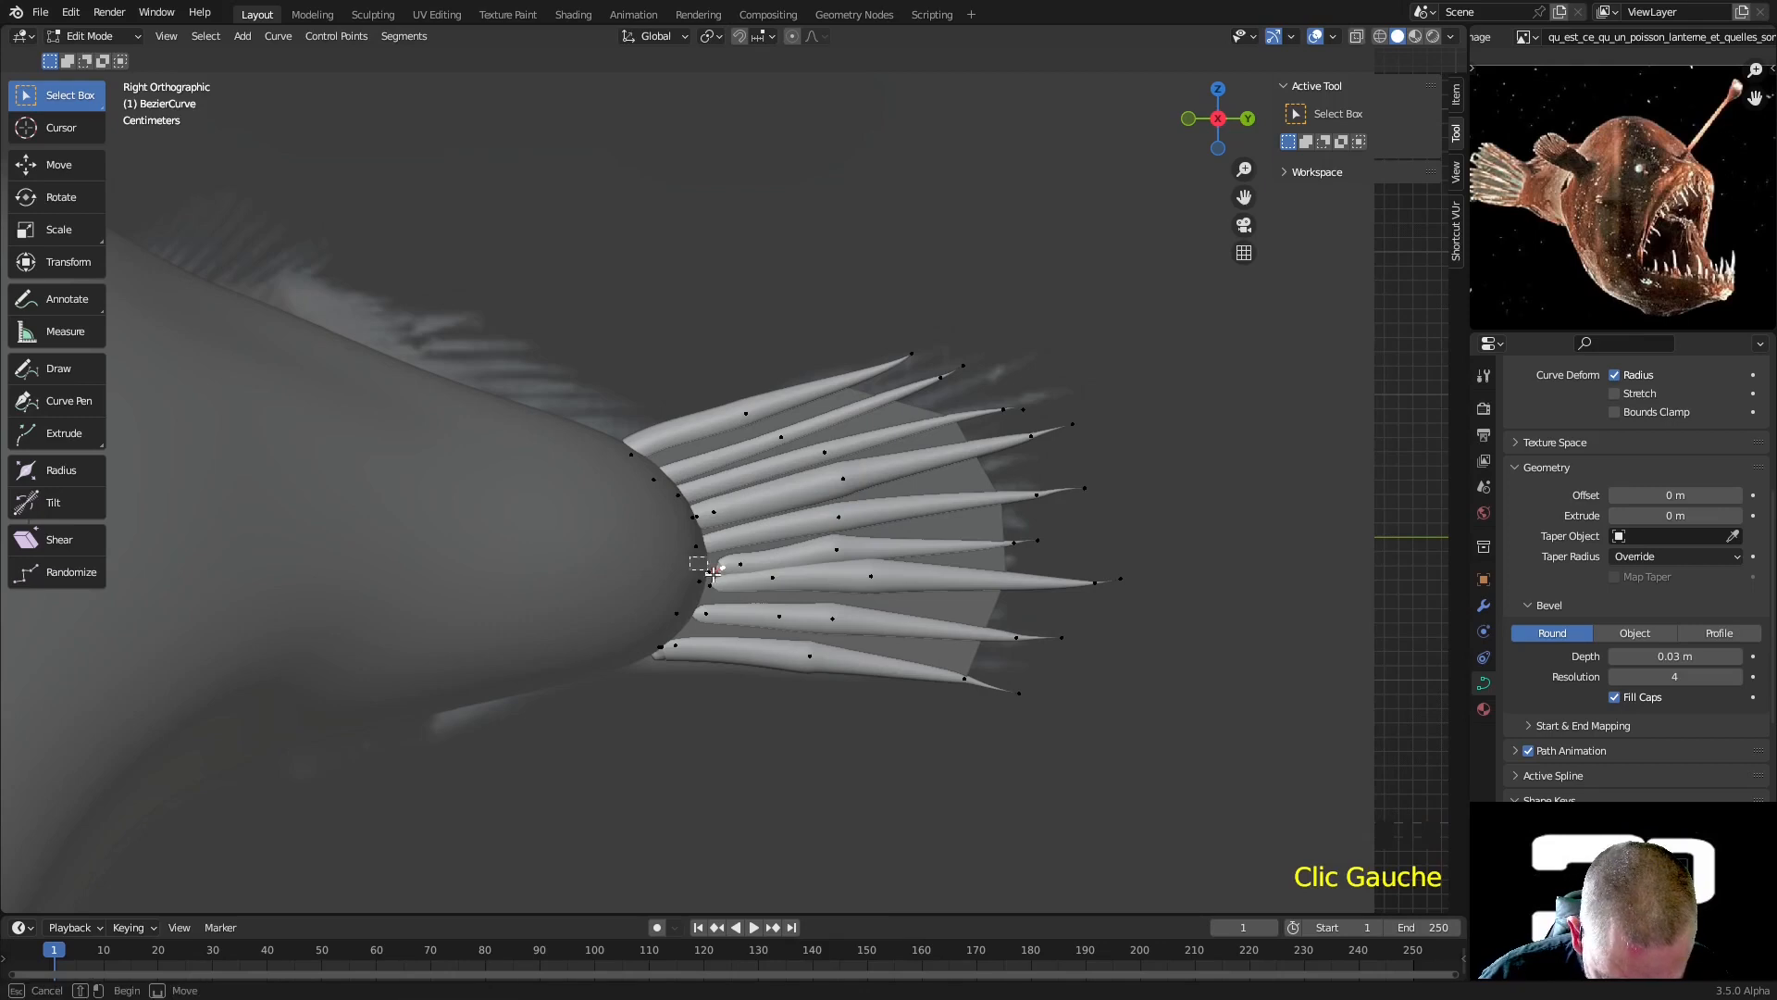
left_click(731, 590)
key("x")
left_click(732, 590)
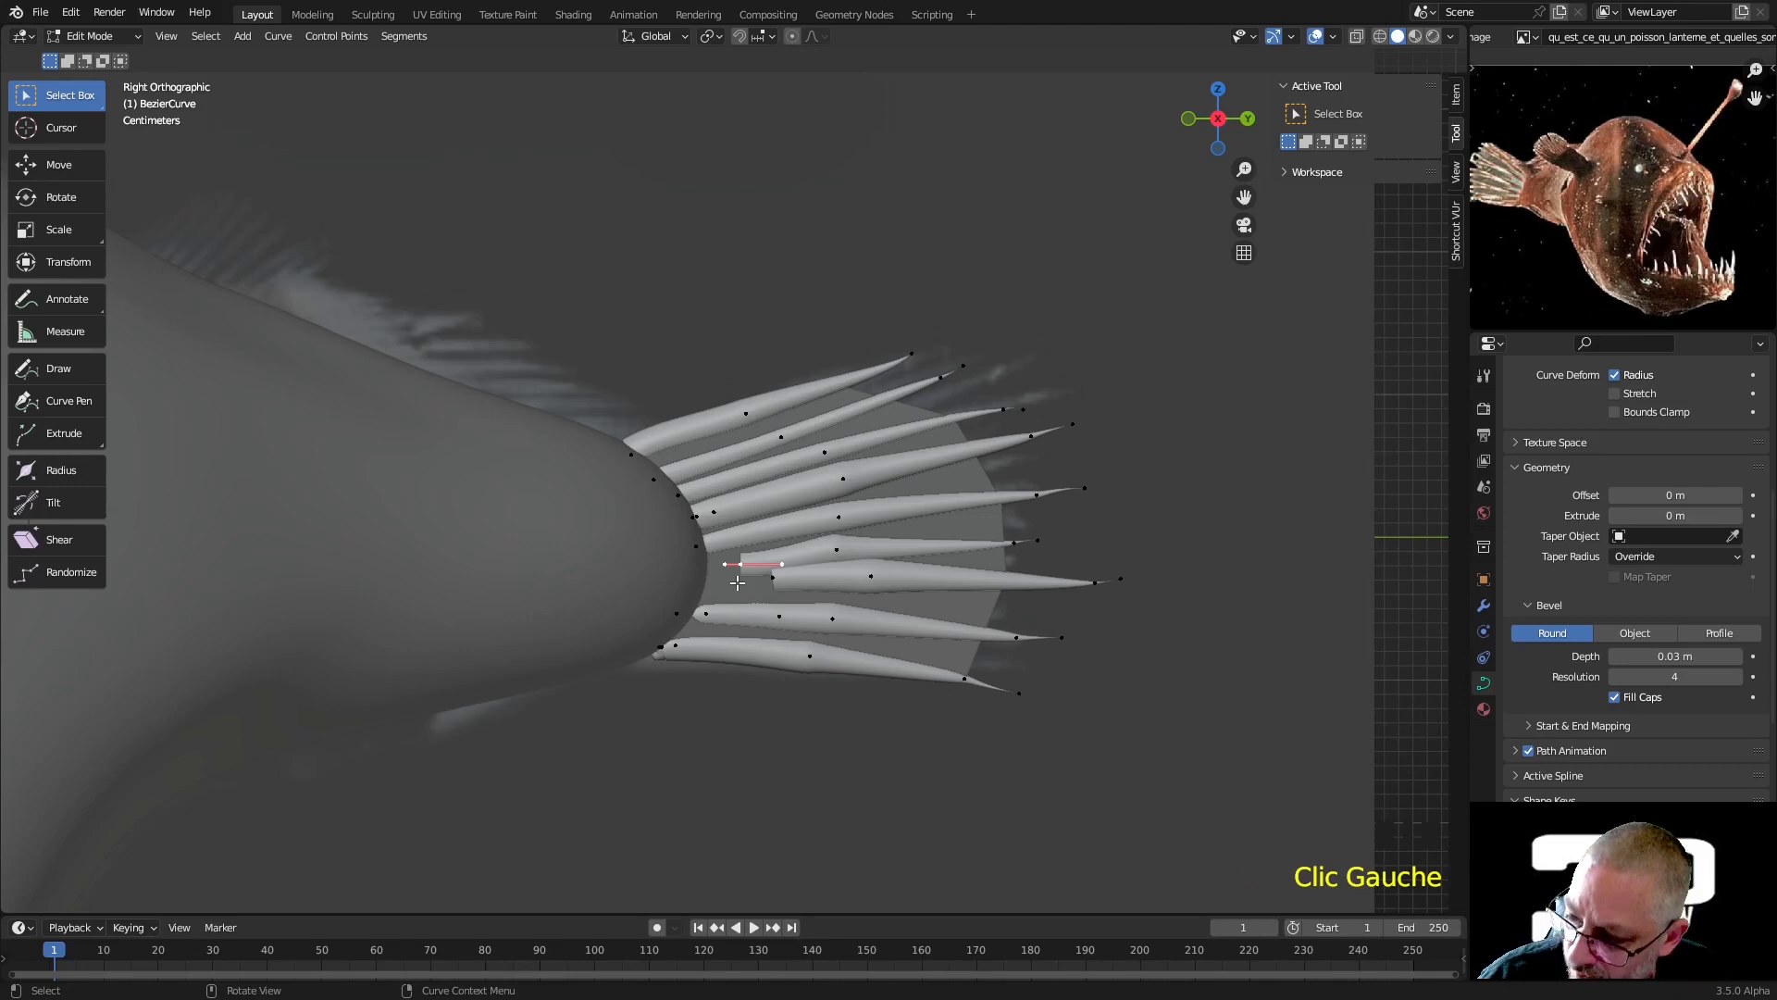
Move the sixth ray's base point about 0.029 m and the seventh ray's base point about 0.062 m into the body
key("g")
left_click(697, 593)
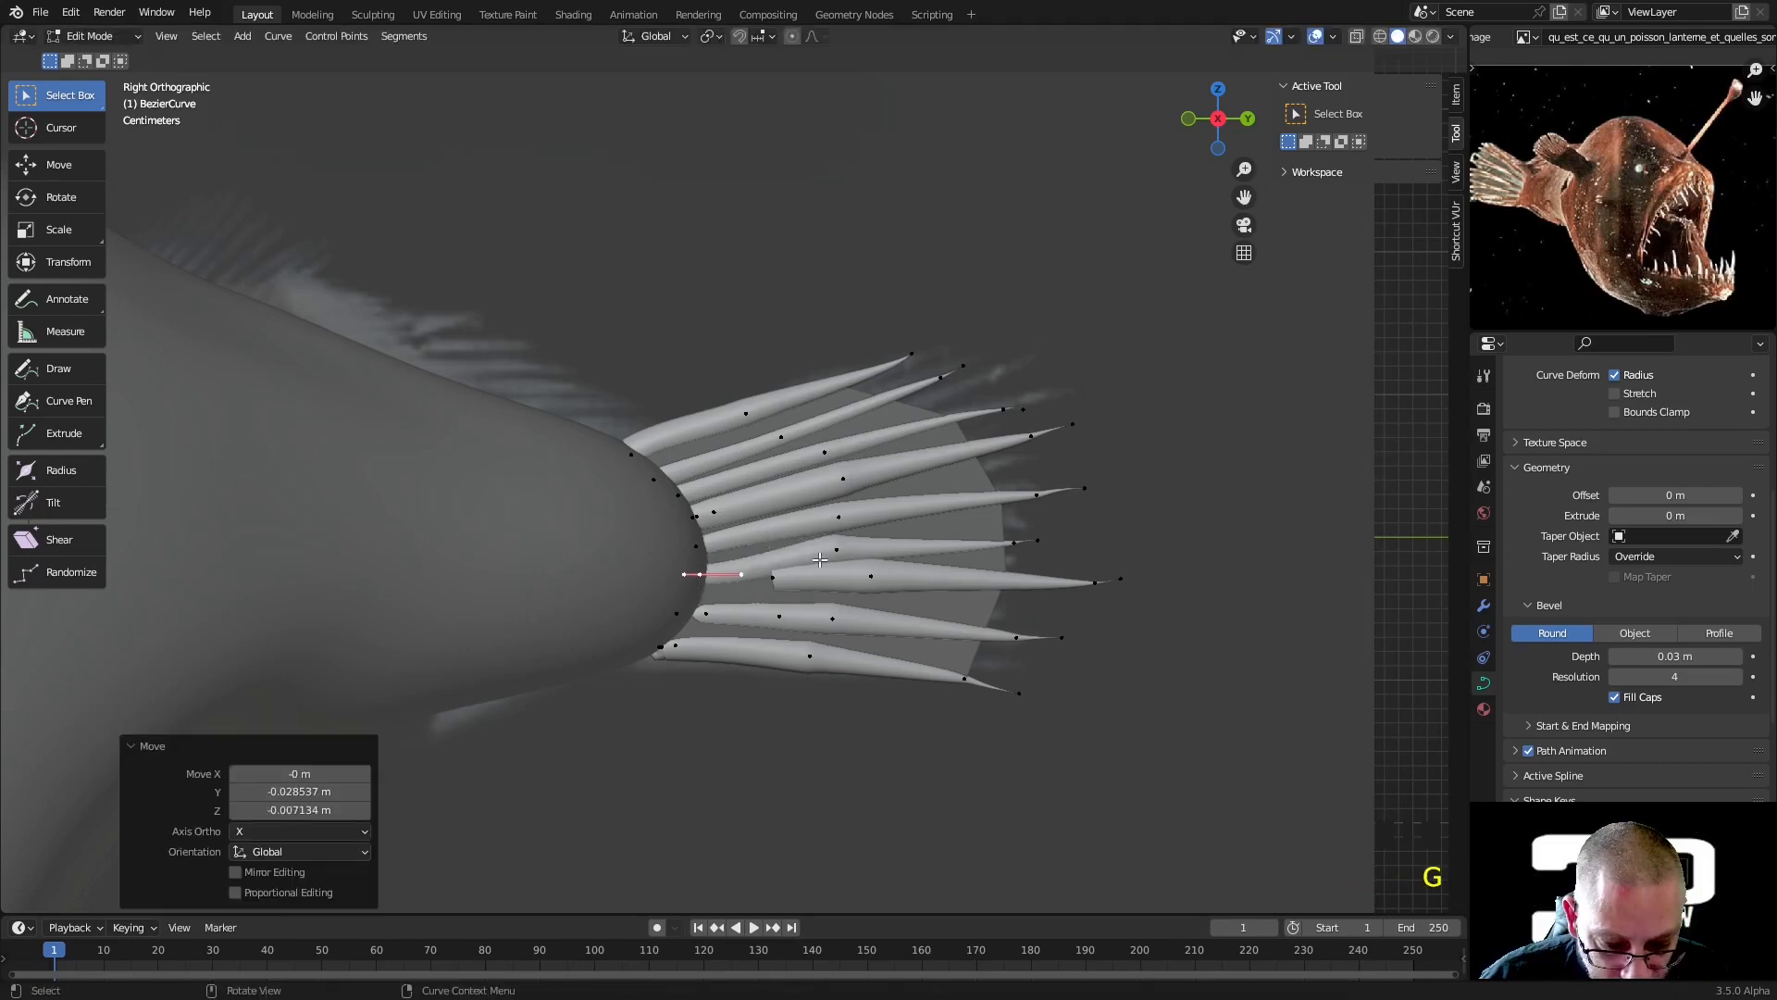
left_click(701, 575)
key("g")
left_click(678, 560)
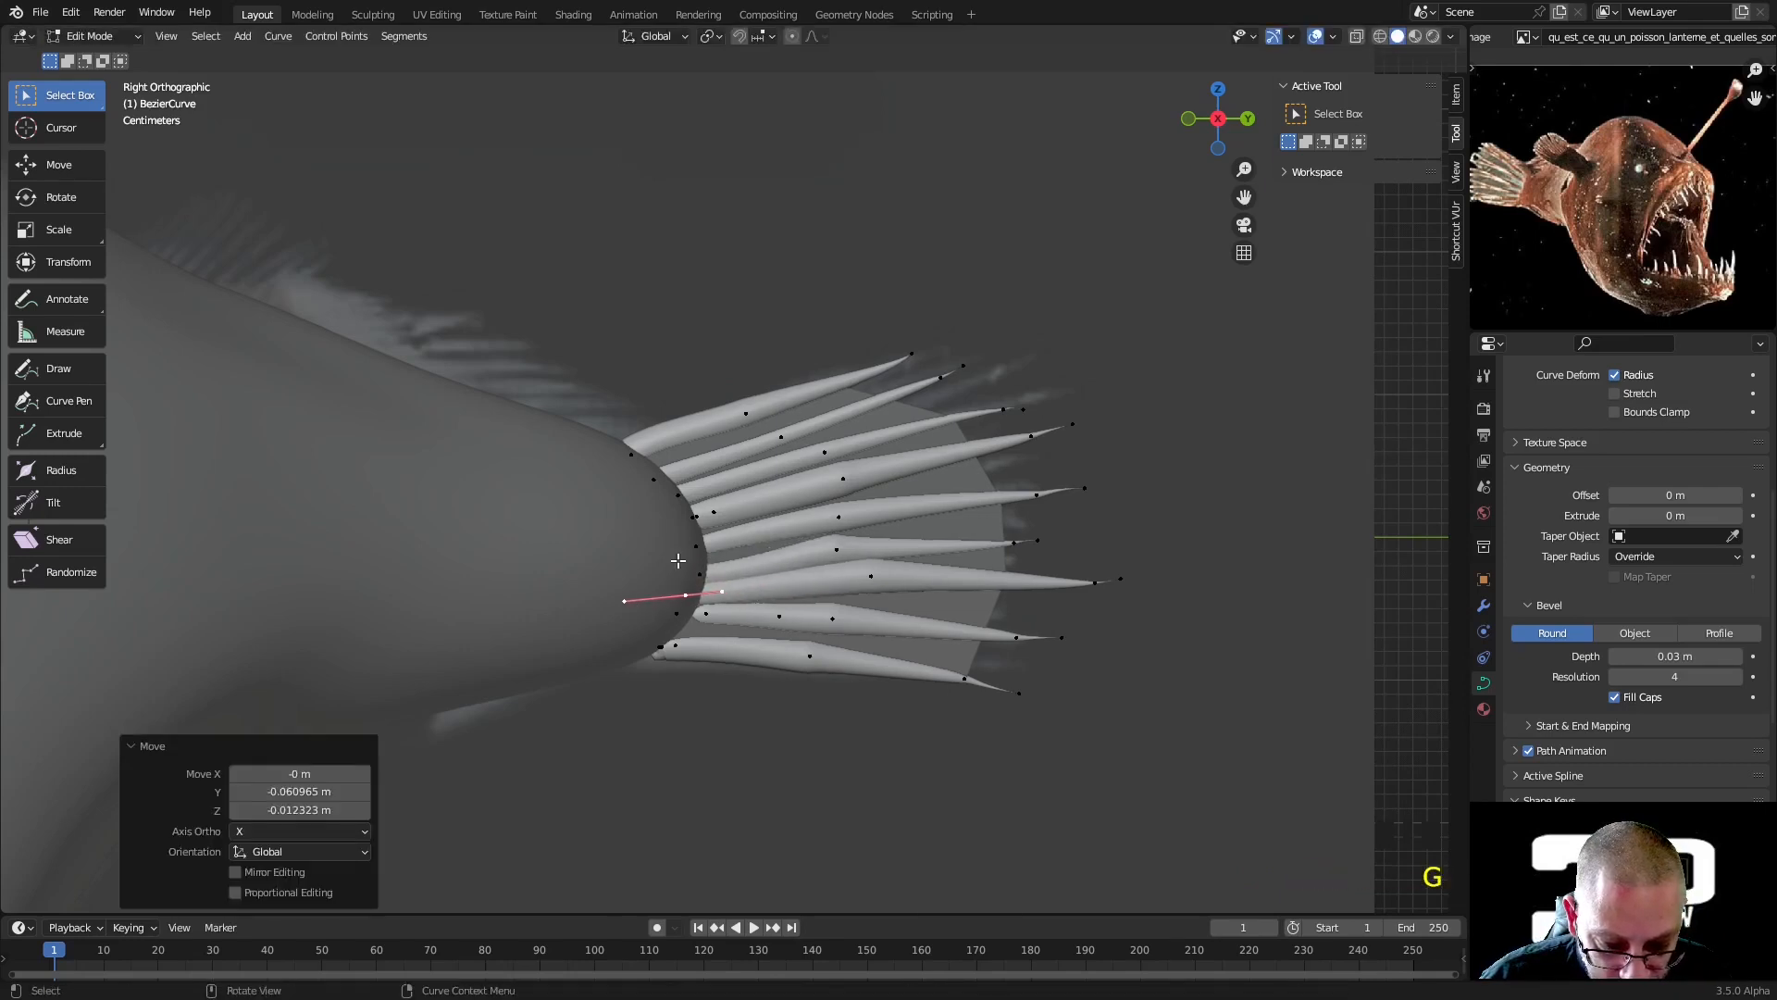
Set the handles of the seventh and sixth rays' base points to Automatic
key("v")
left_click(692, 575)
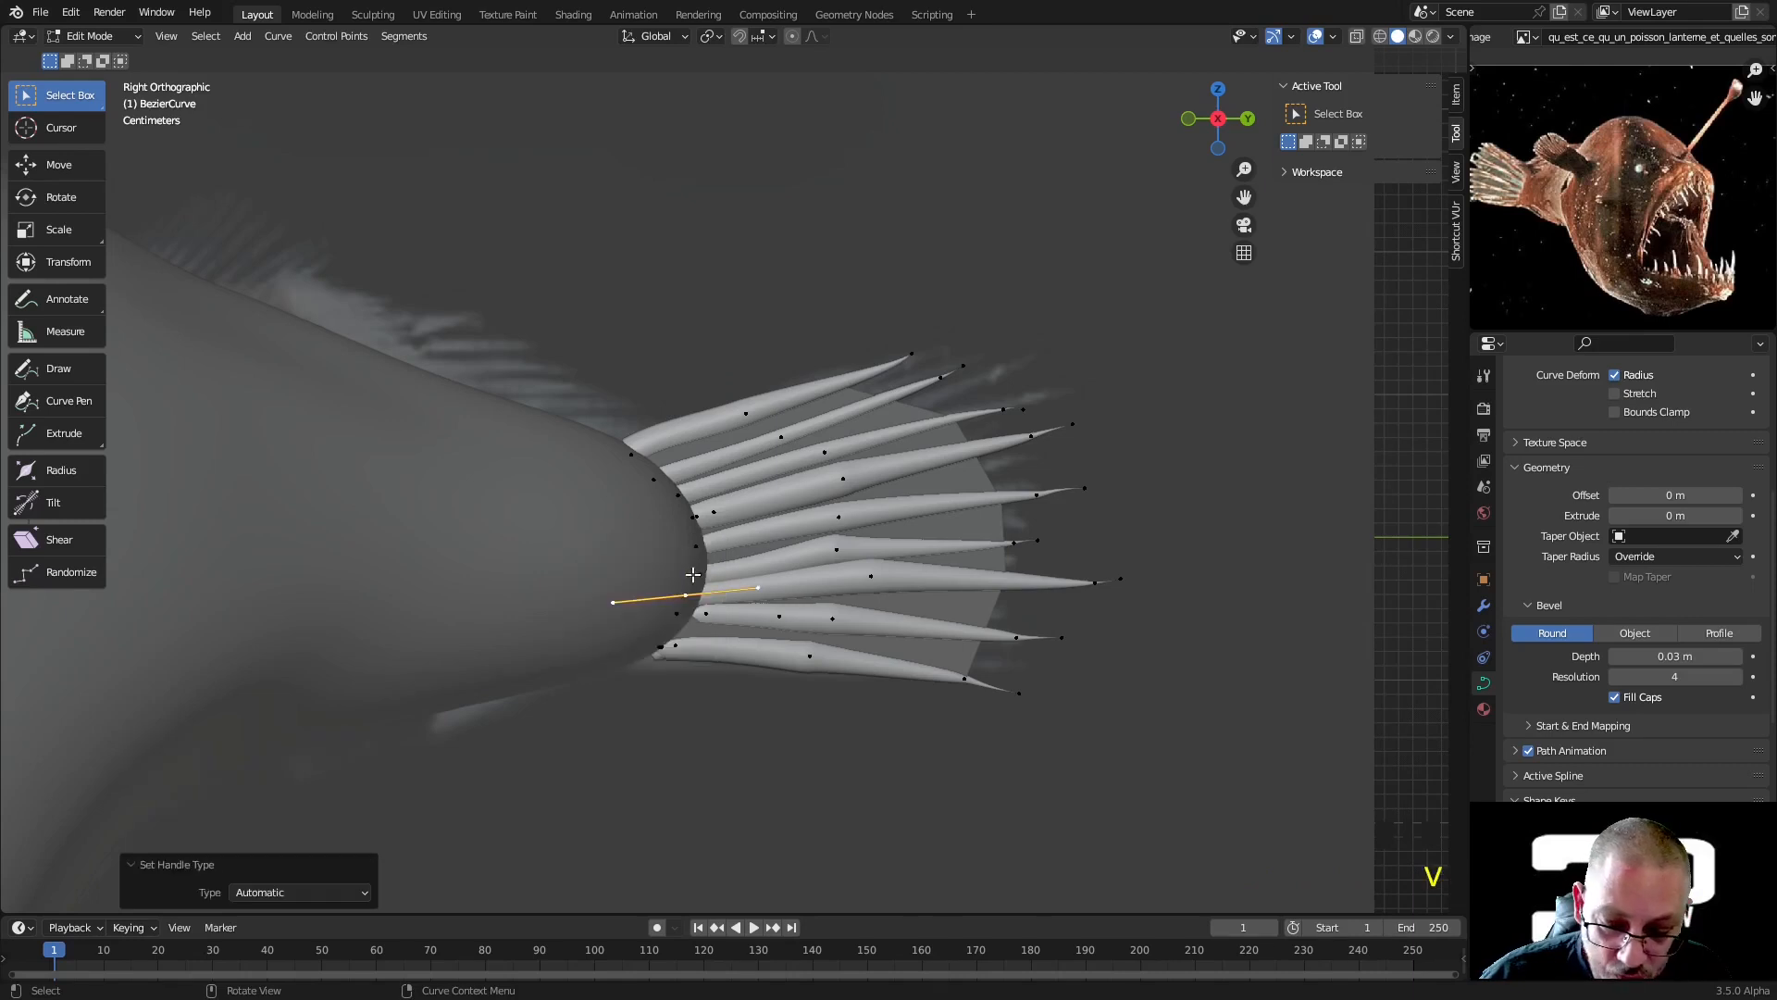
left_click(705, 574)
key("v")
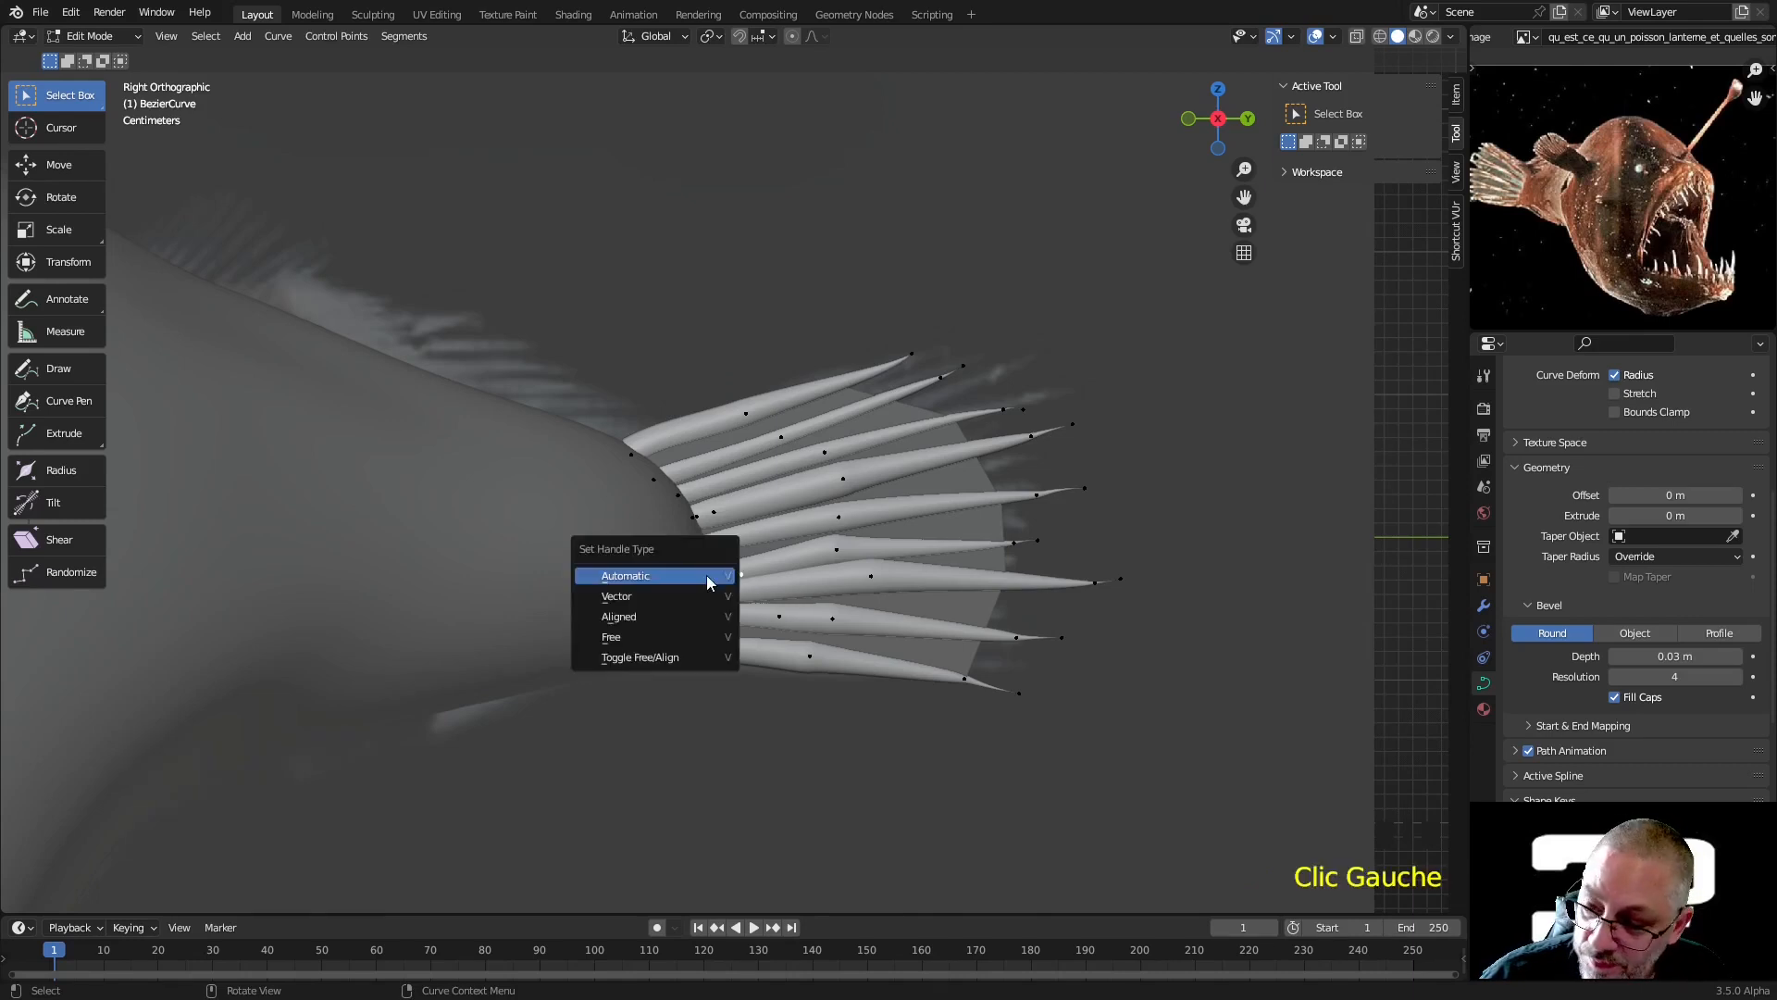
left_click(711, 577)
Set the sixth ray's middle point handles to Automatic and move the point about 0.01 m toward the tip
left_click(837, 551)
key("v")
left_click(841, 548)
mouse_move(836, 546)
left_mouse_down()
mouse_move(870, 558)
mouse_move(845, 550)
left_mouse_up()
key("g")
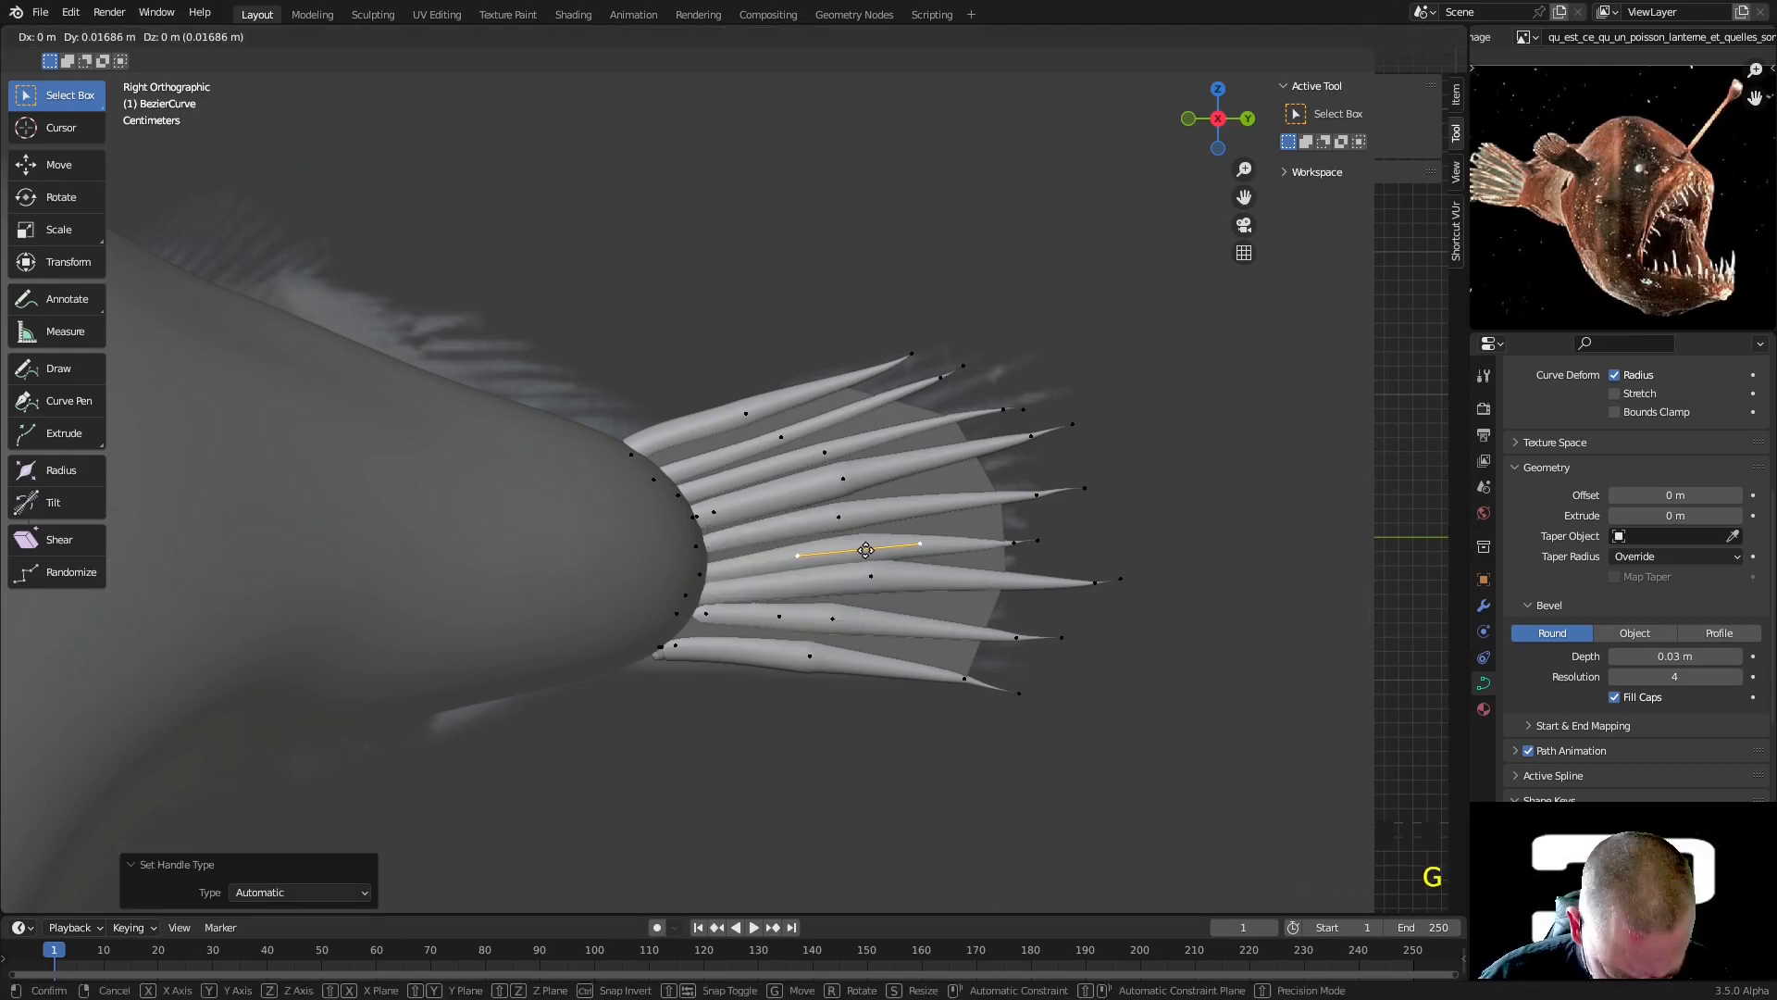
left_click(856, 553)
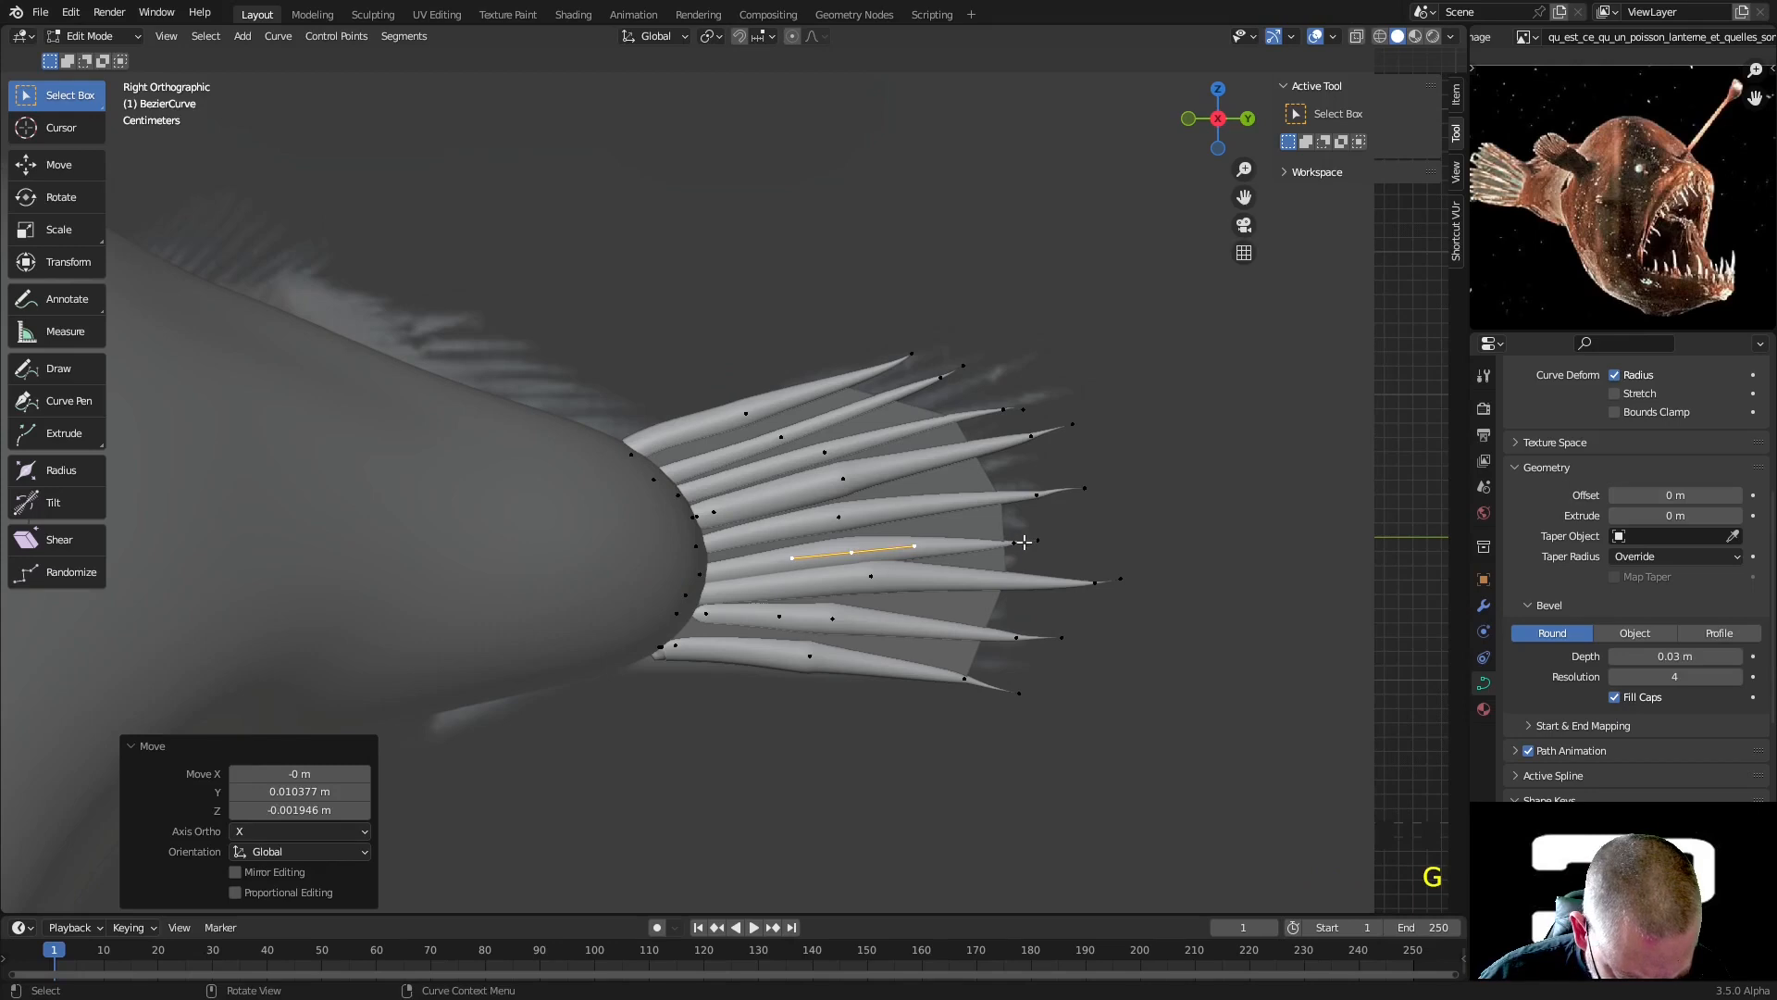
Delete the sixth ray's outermost tip point
left_click(1053, 553)
key("c")
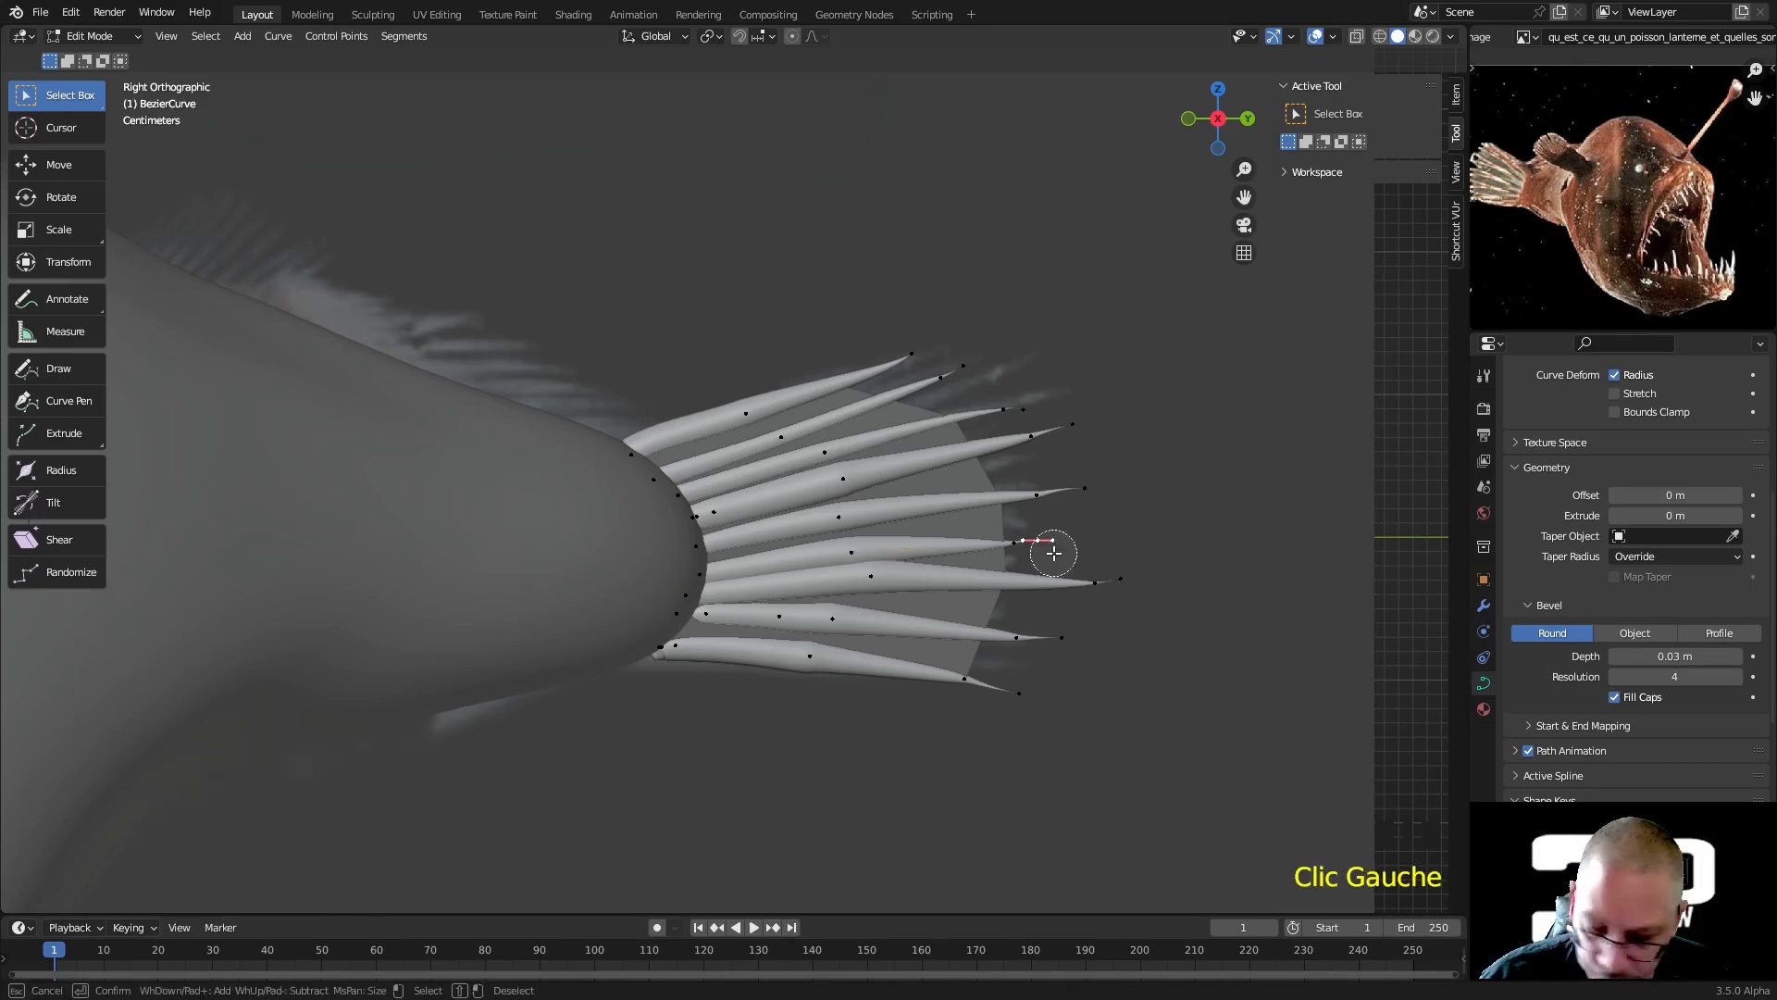
key("Escape")
key("x")
left_click(1054, 554)
Set the sixth ray's remaining tip point handles to Automatic and move the point about 0.01 m outward
left_click(1016, 549)
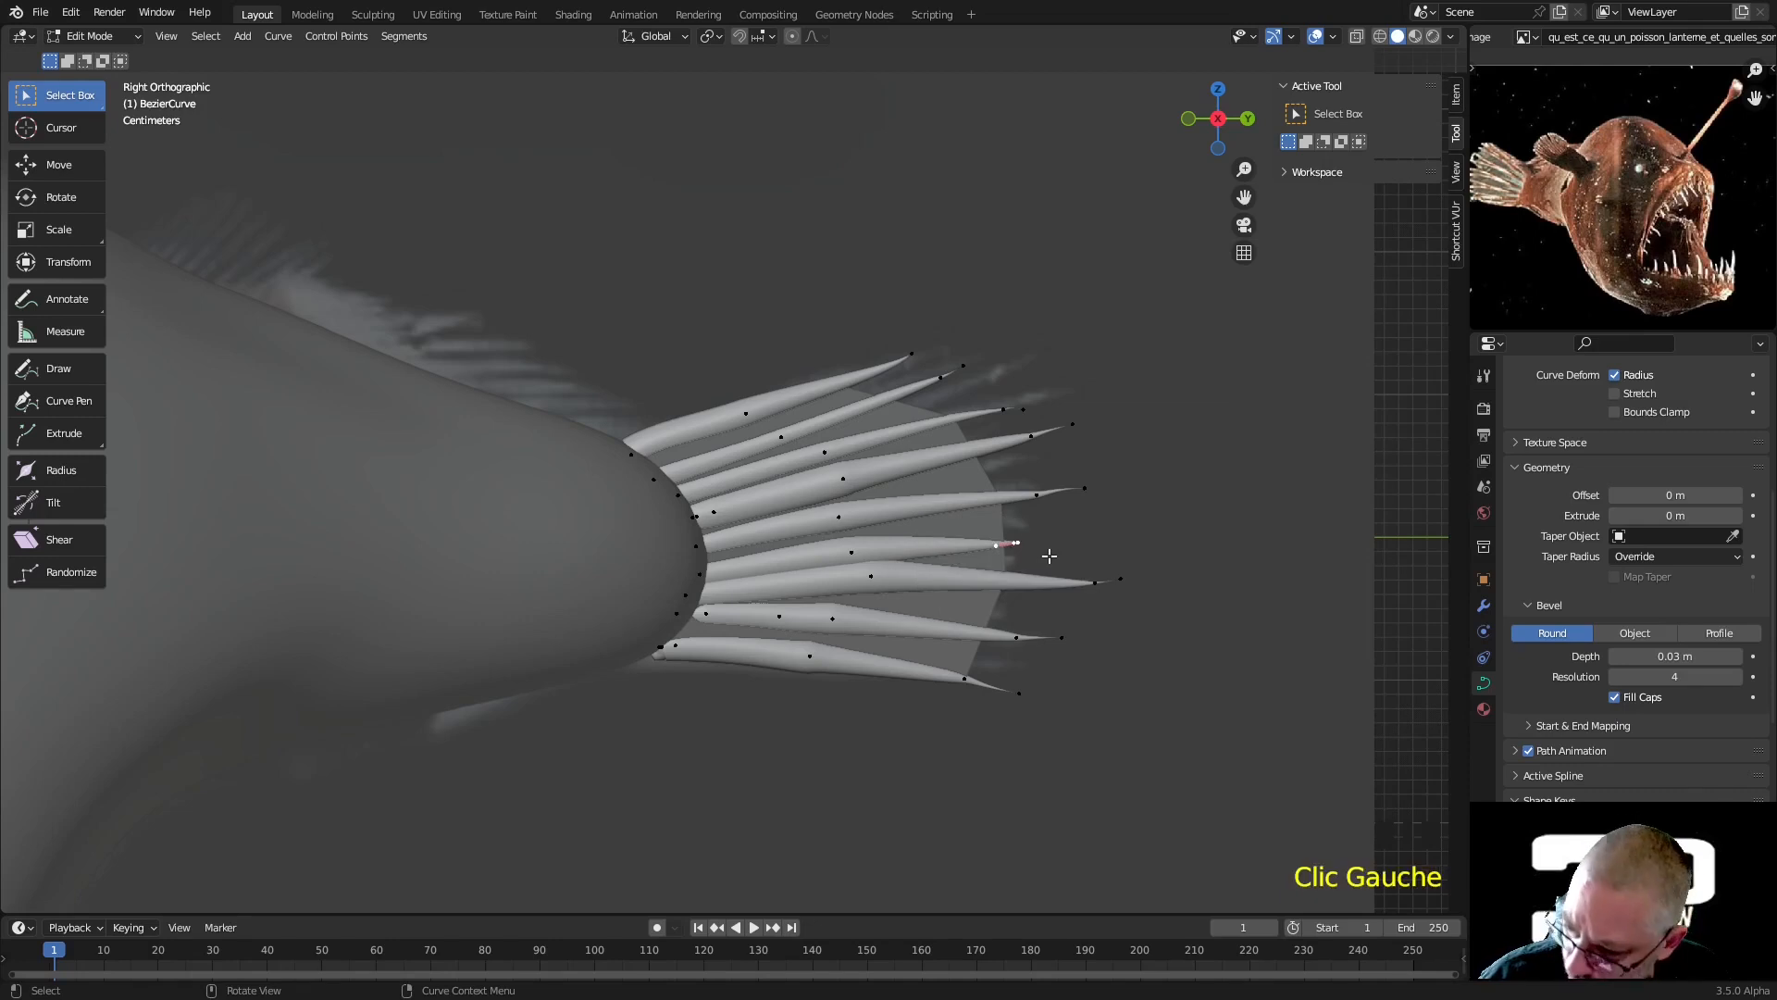
key("v")
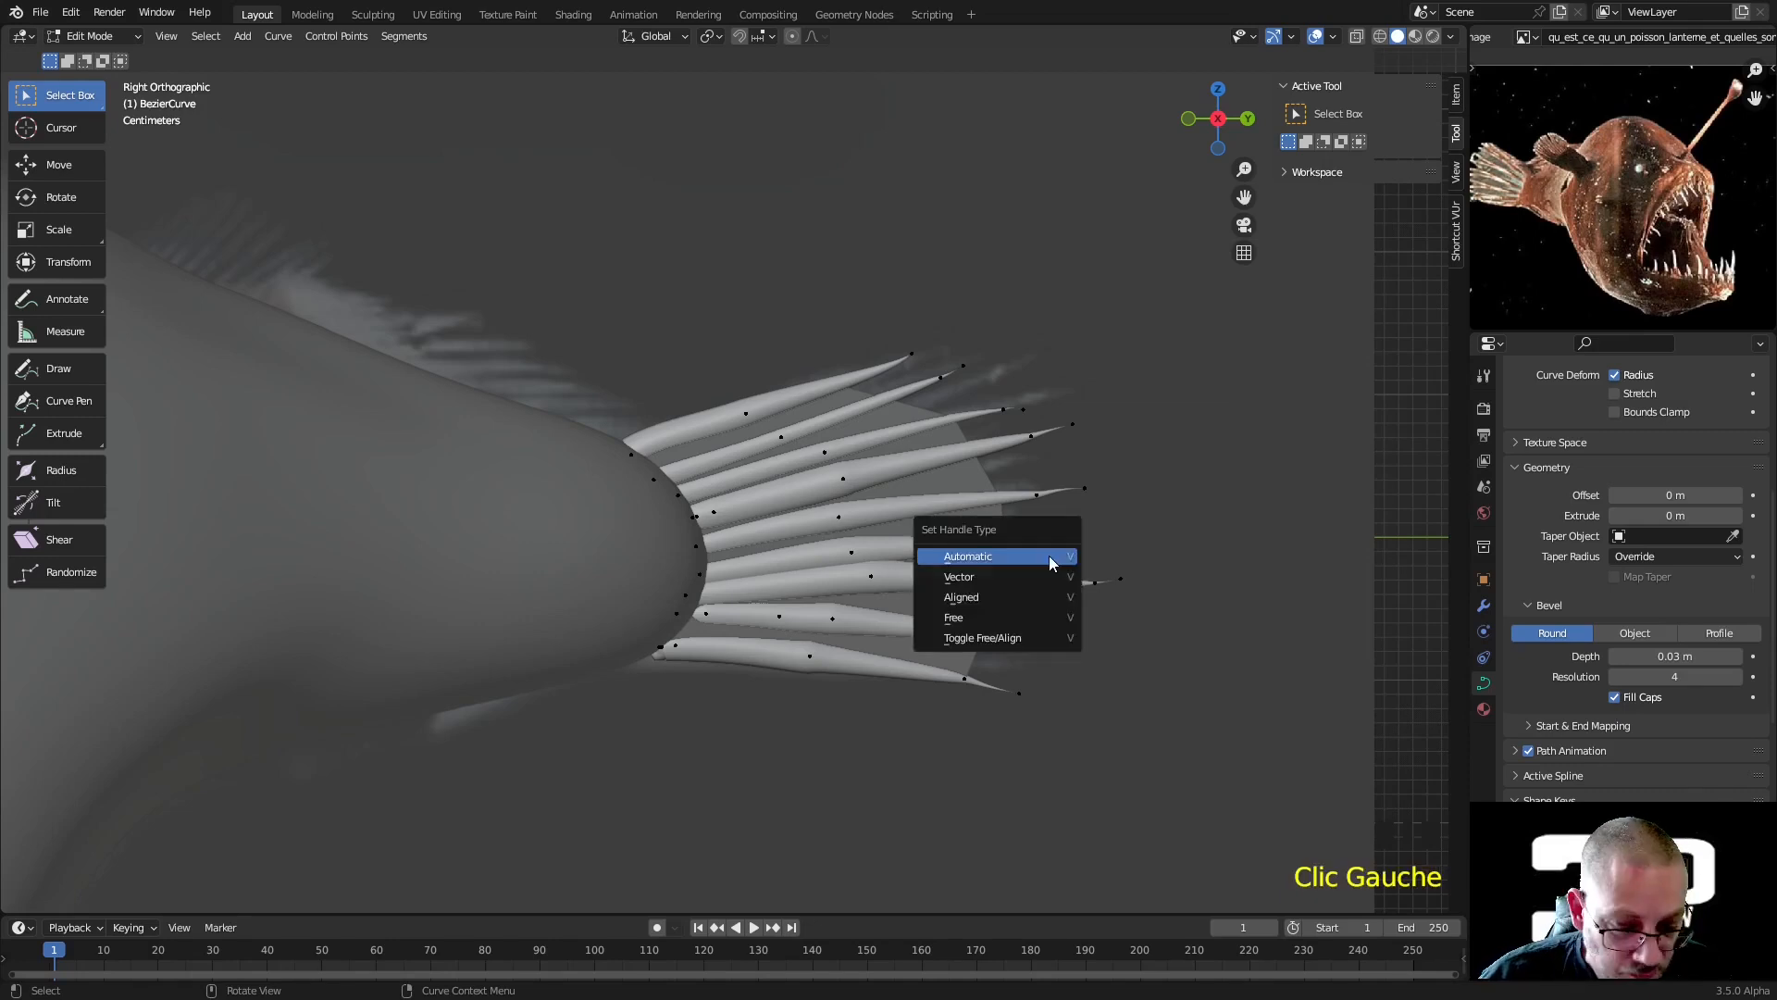
left_click(1048, 555)
left_click(1022, 545)
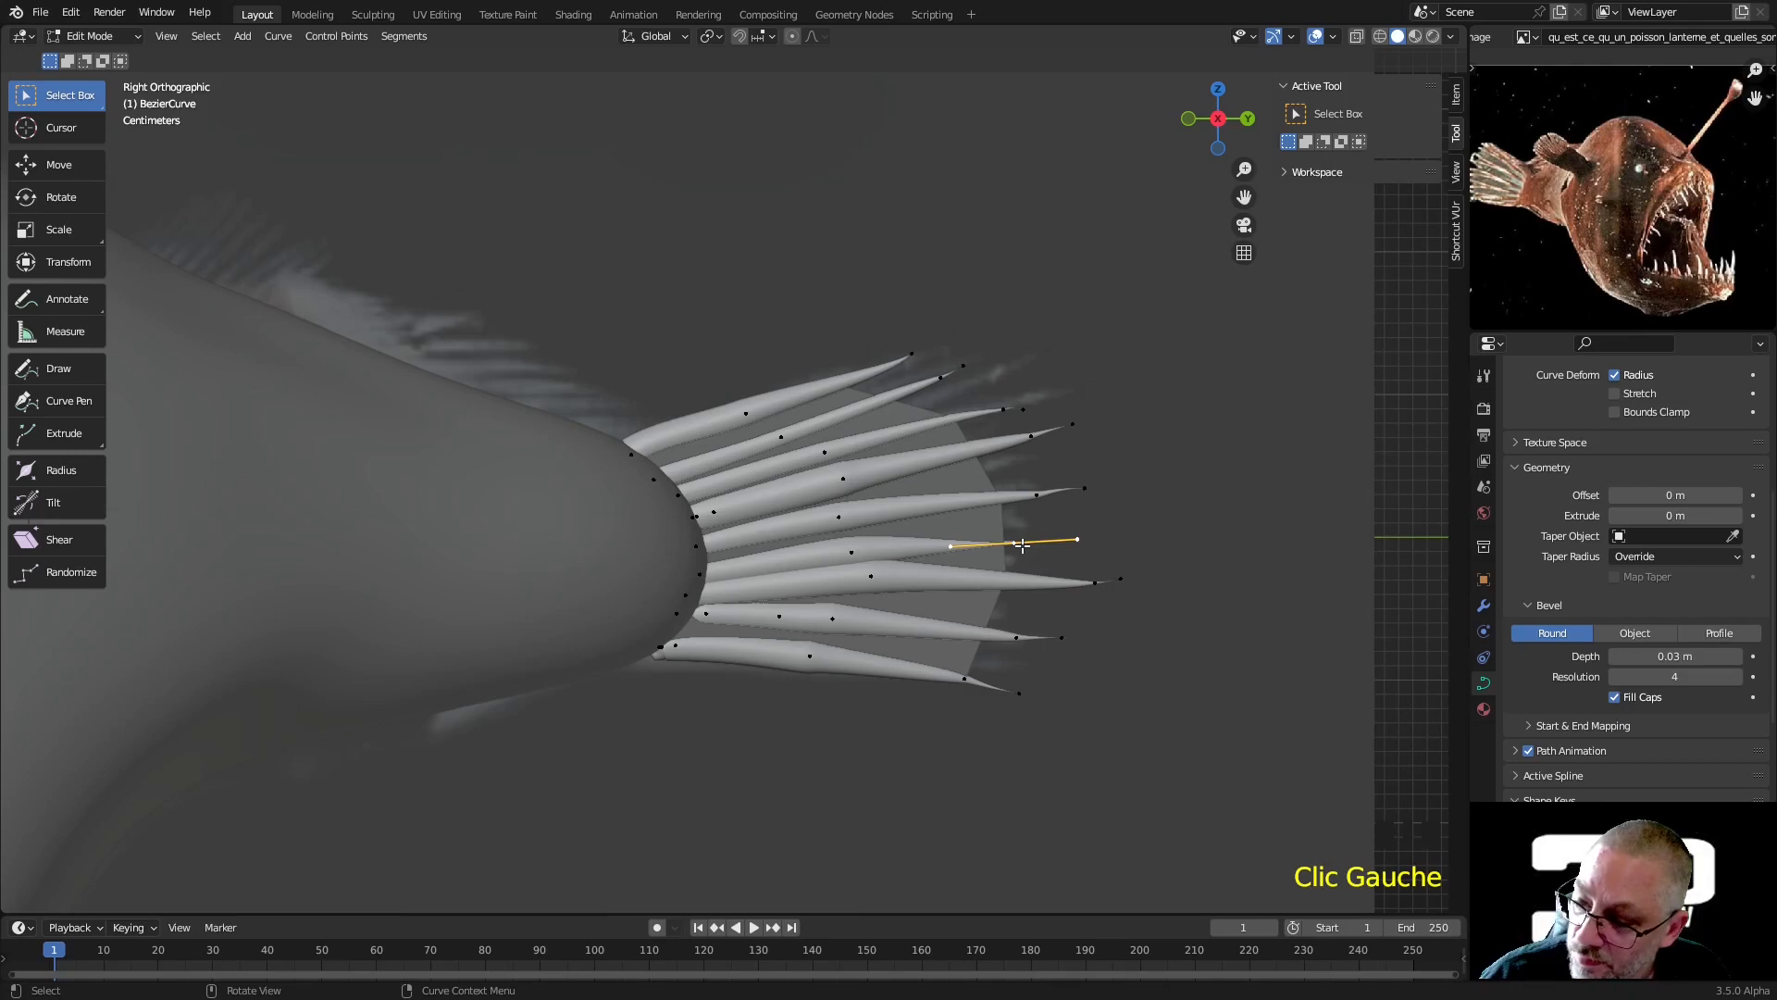
key("g")
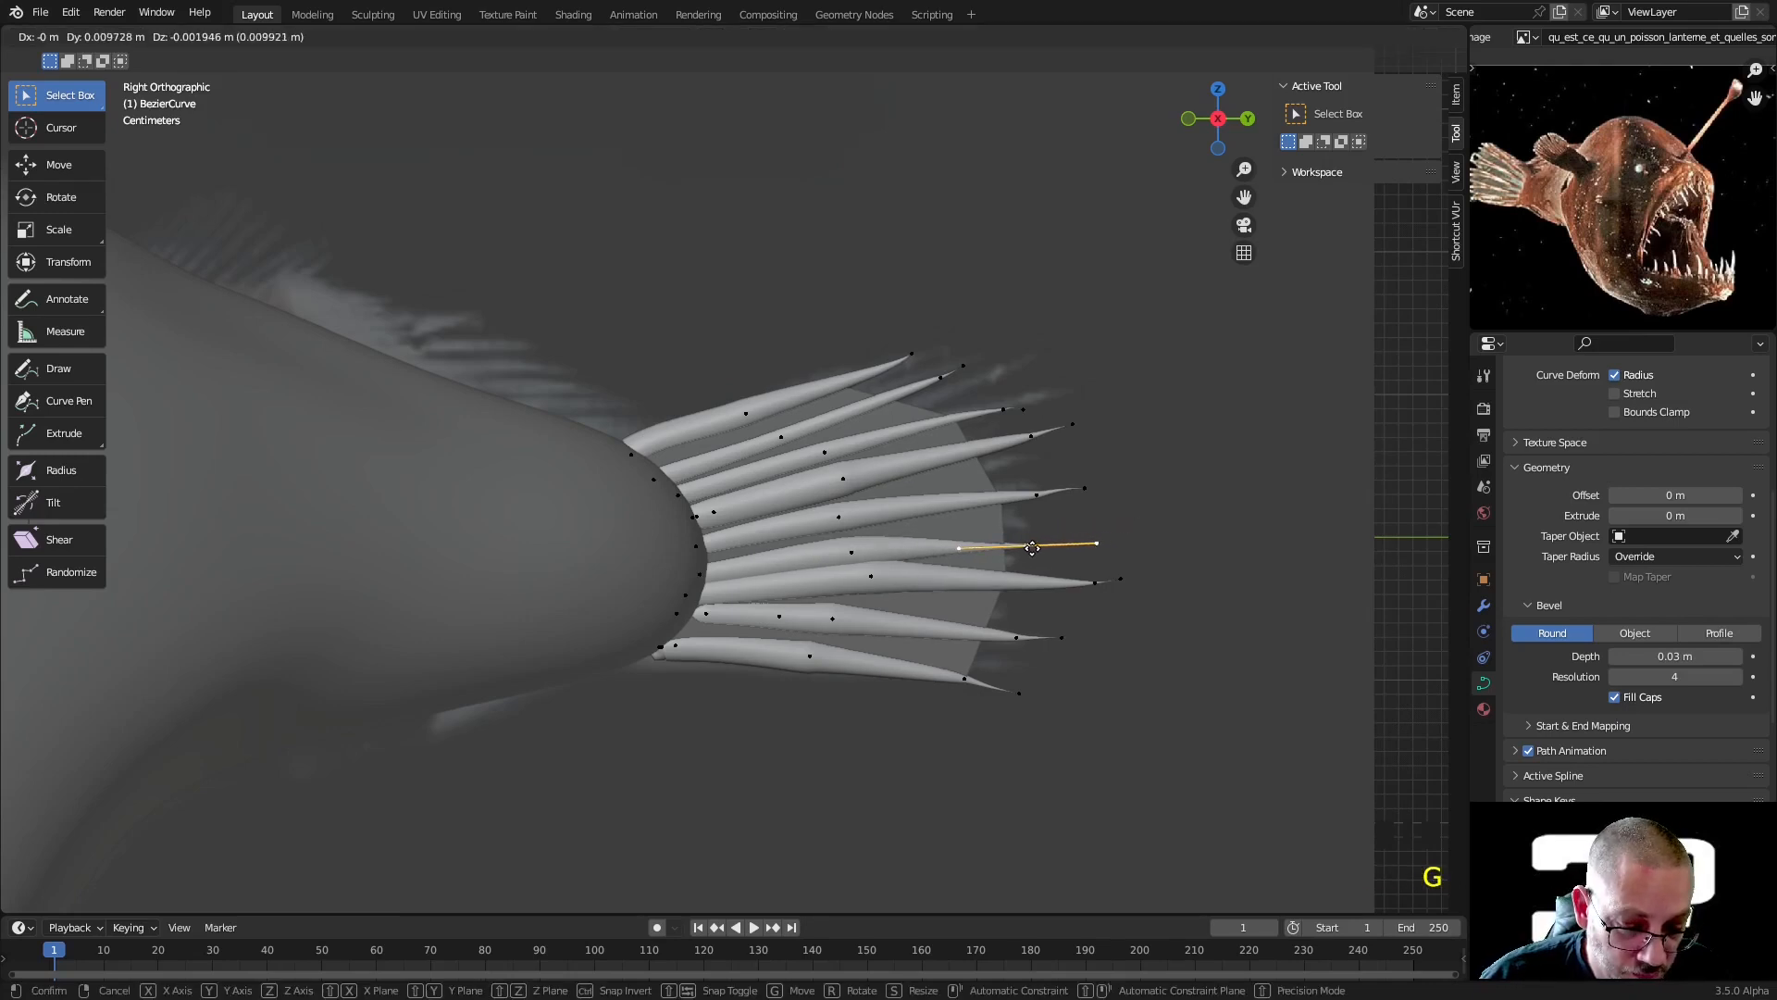
left_click(1032, 547)
Delete the fifth ray's outermost tip point
left_click(1037, 495)
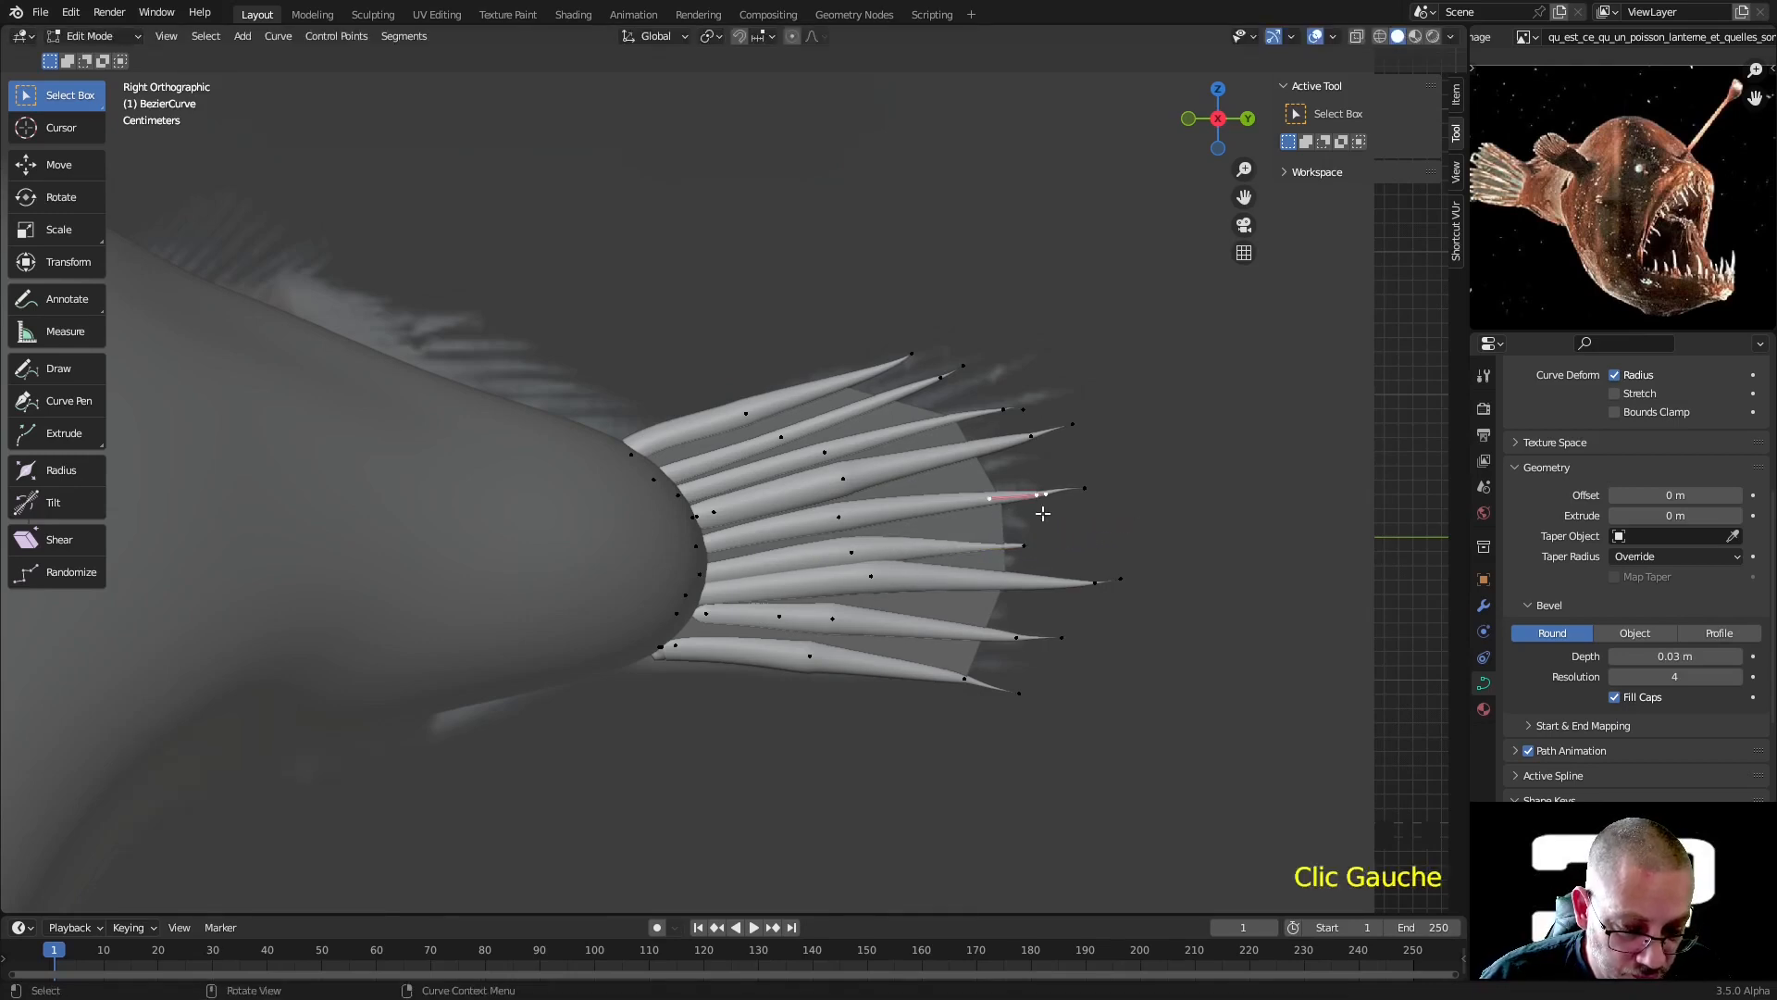
left_click(1083, 490)
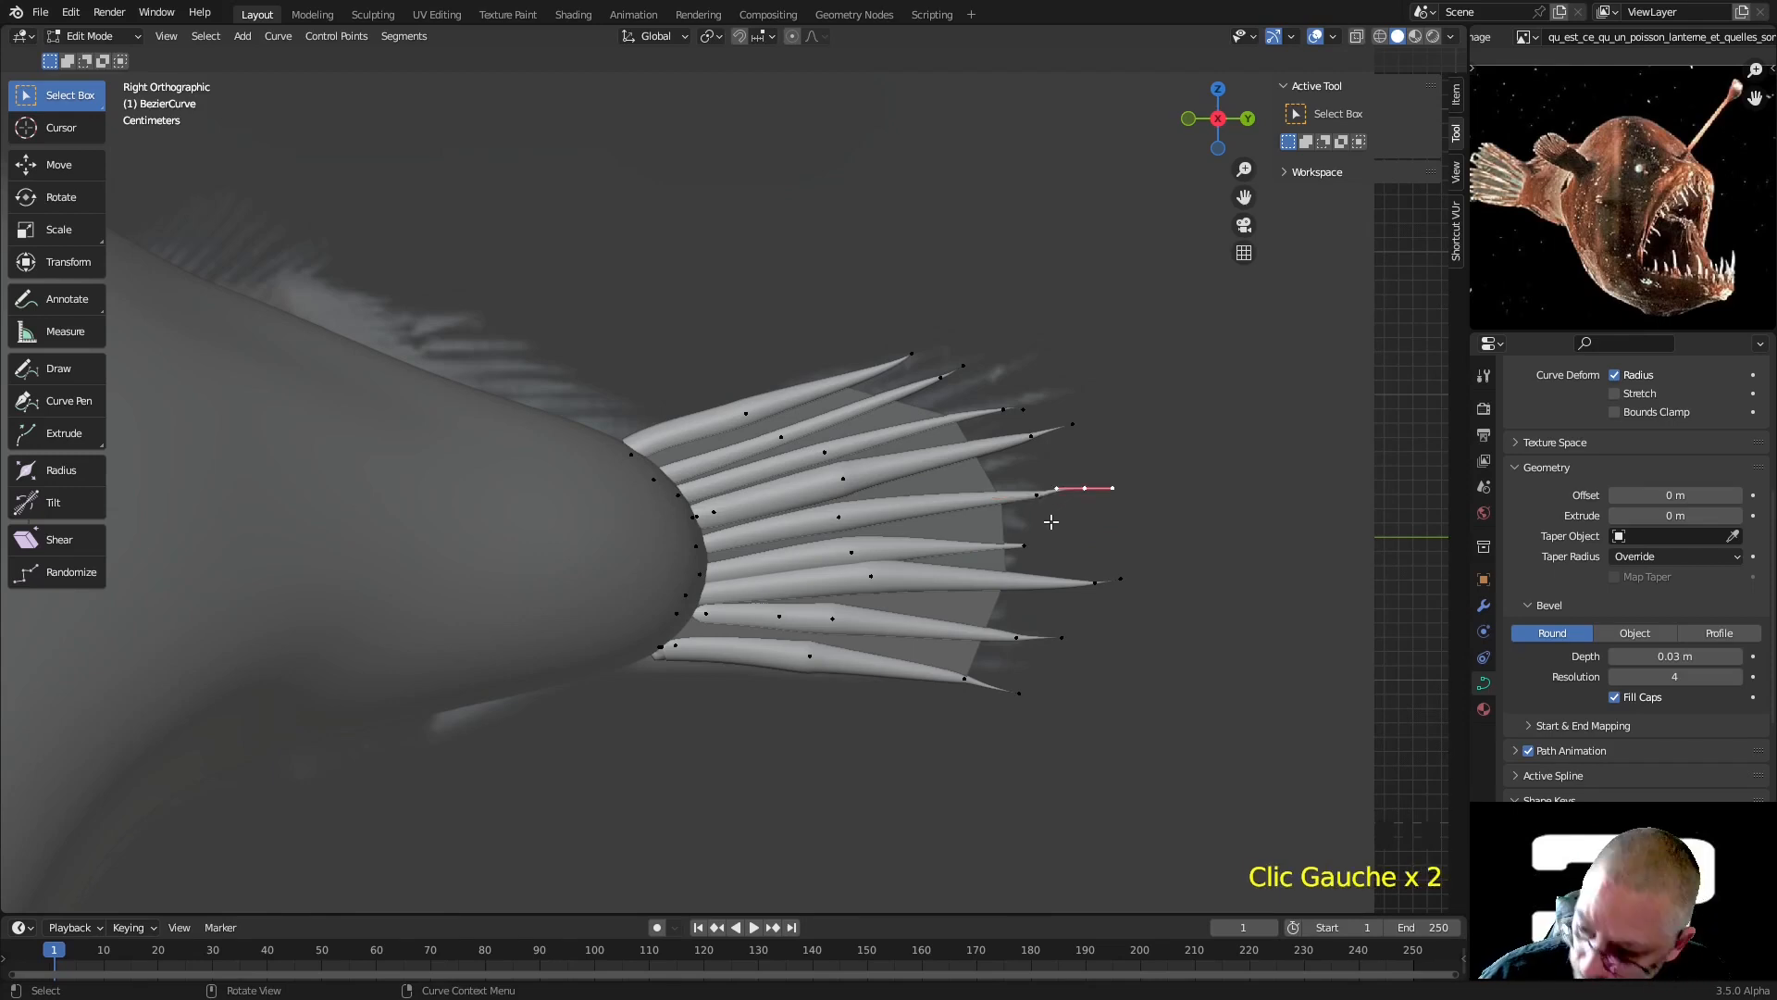
key("x")
left_click(1049, 518)
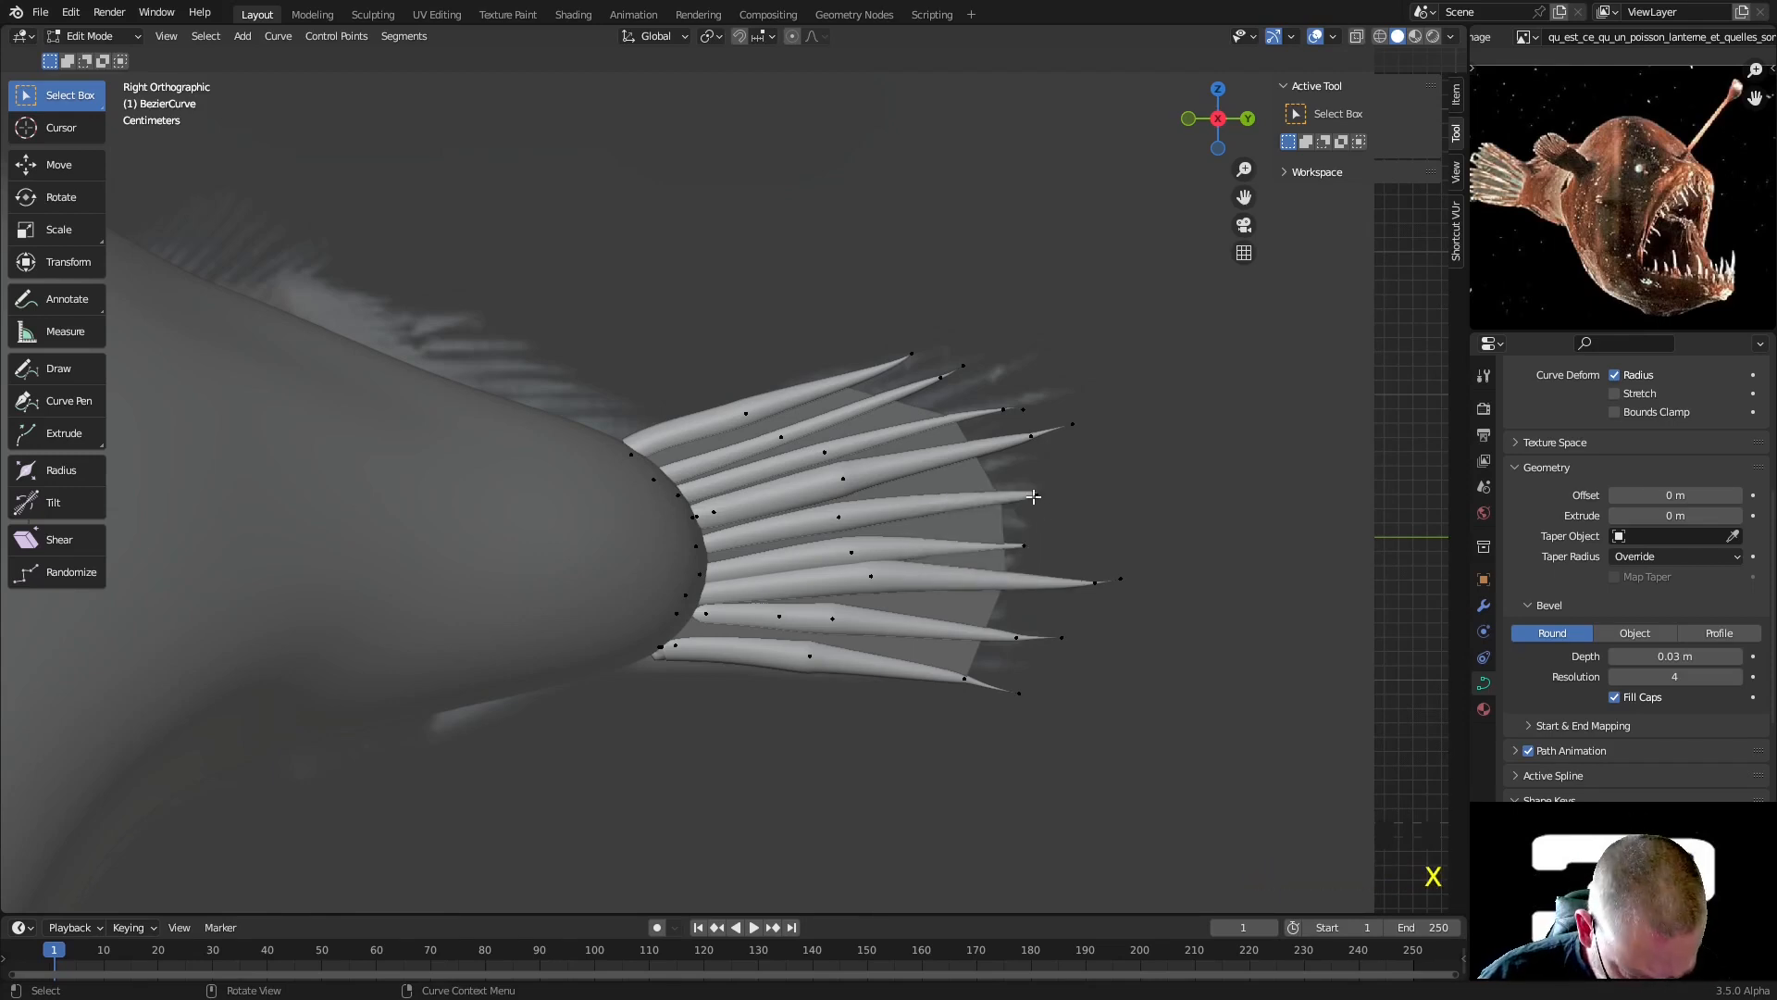
Set the fifth ray's remaining tip point handles to Automatic and shrink its radius by a factor of about 0.37
left_click(1026, 516)
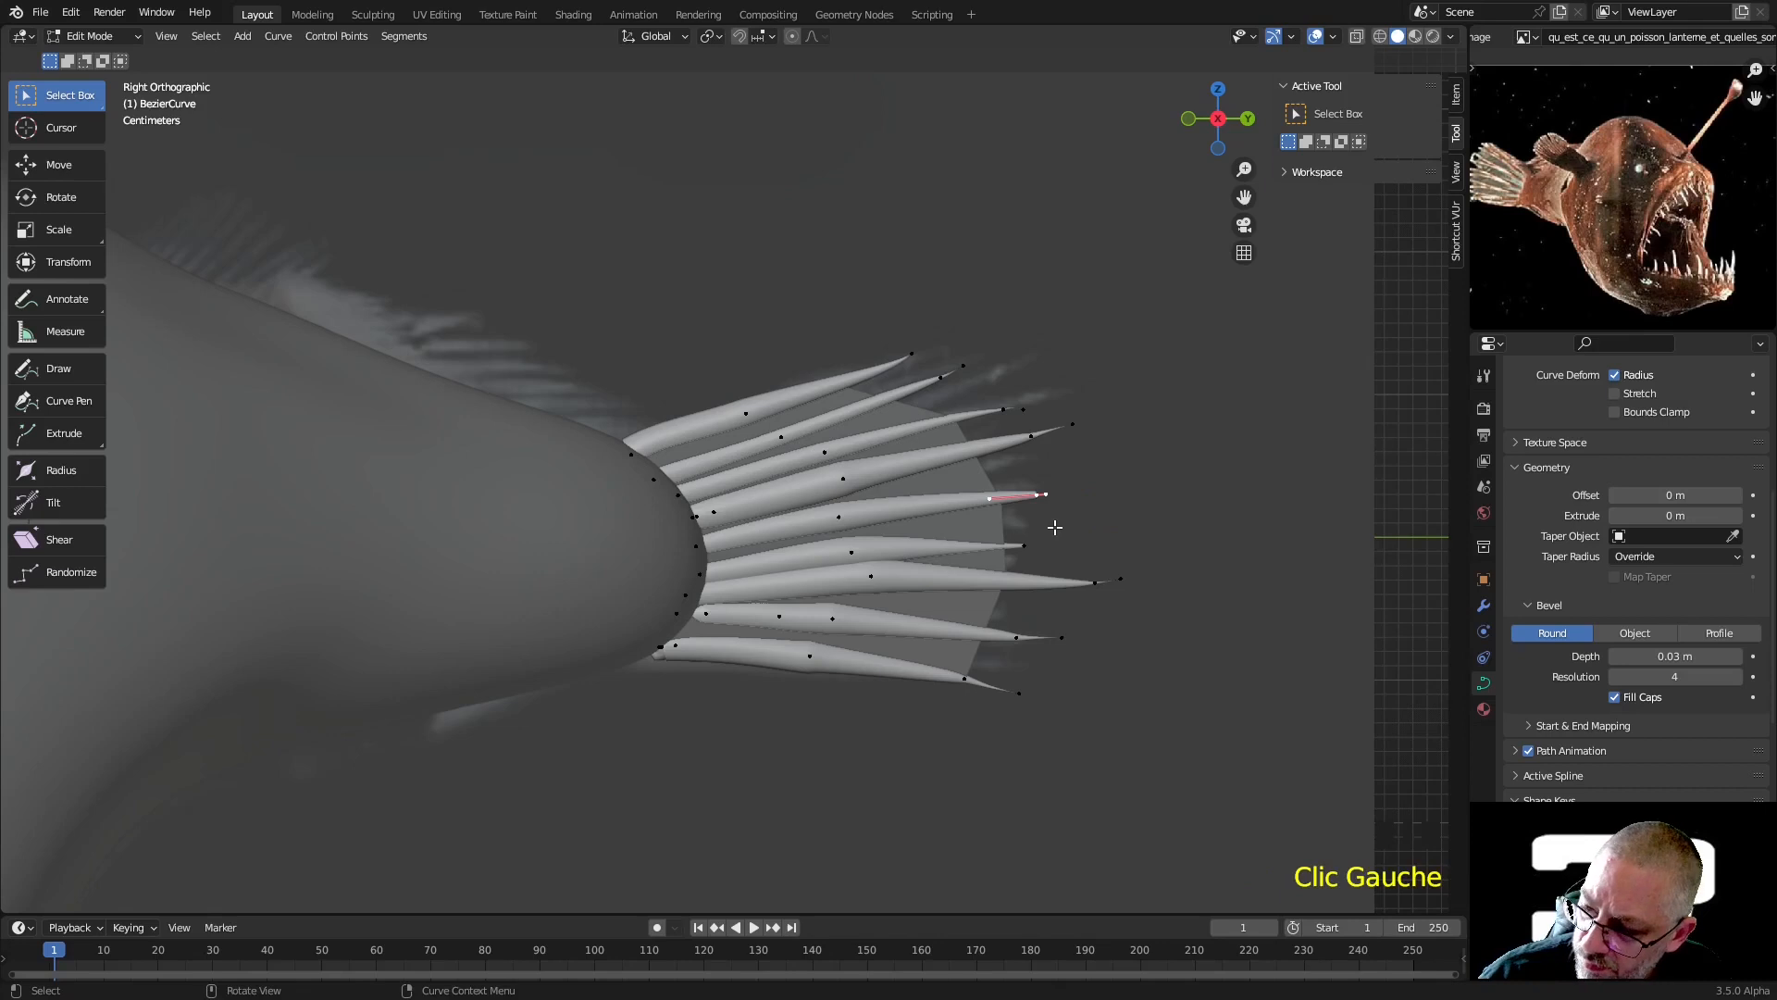
key("v")
left_click(1056, 526)
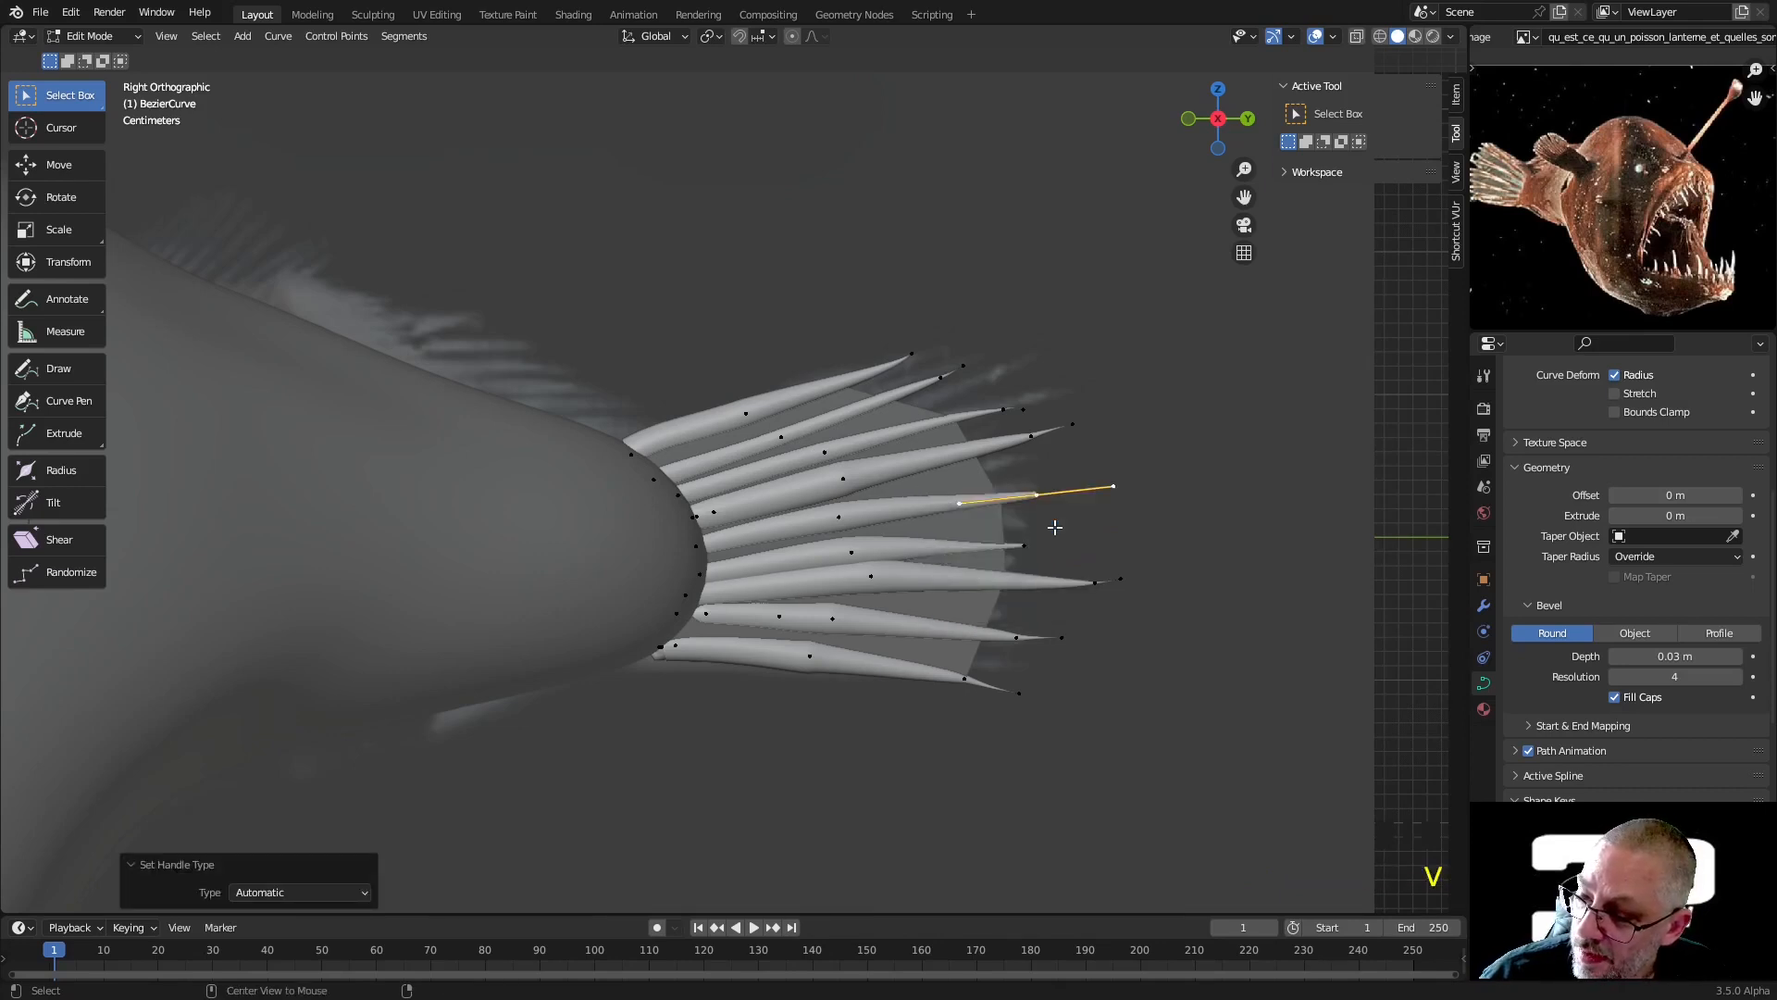
key("alt+s")
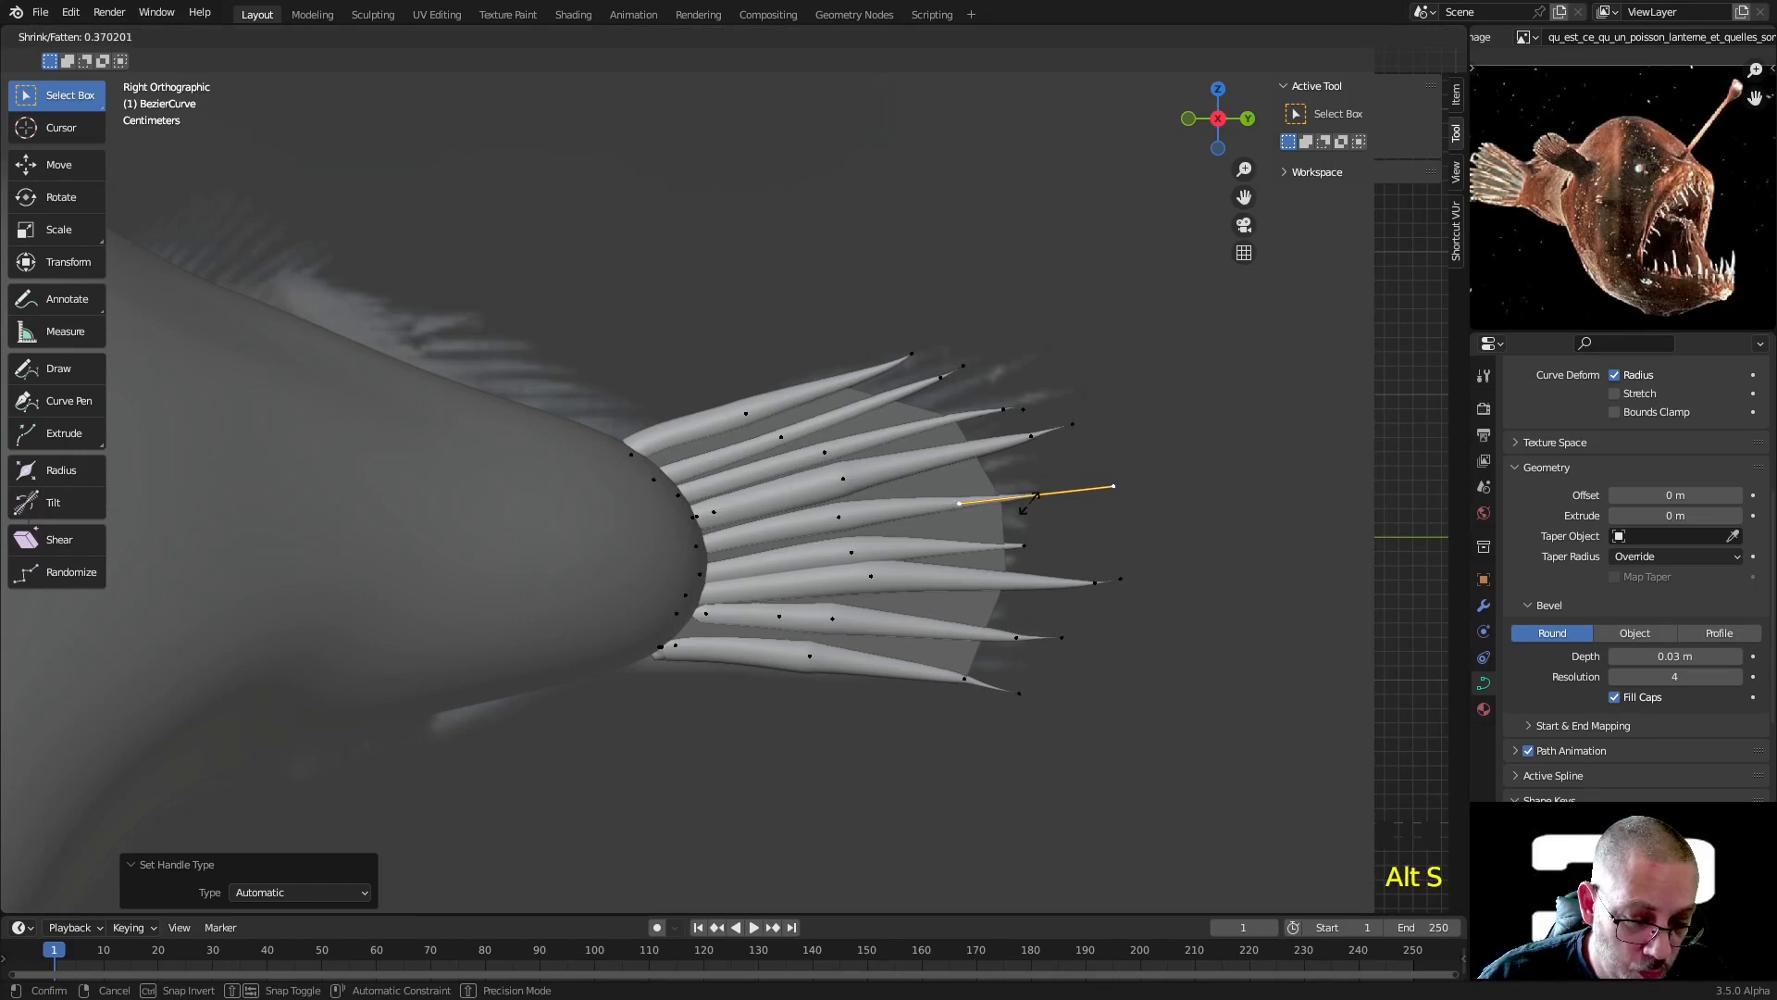
left_click(792, 505)
Move the fifth ray's middle point about 0.017 m toward the tip
left_click(841, 519)
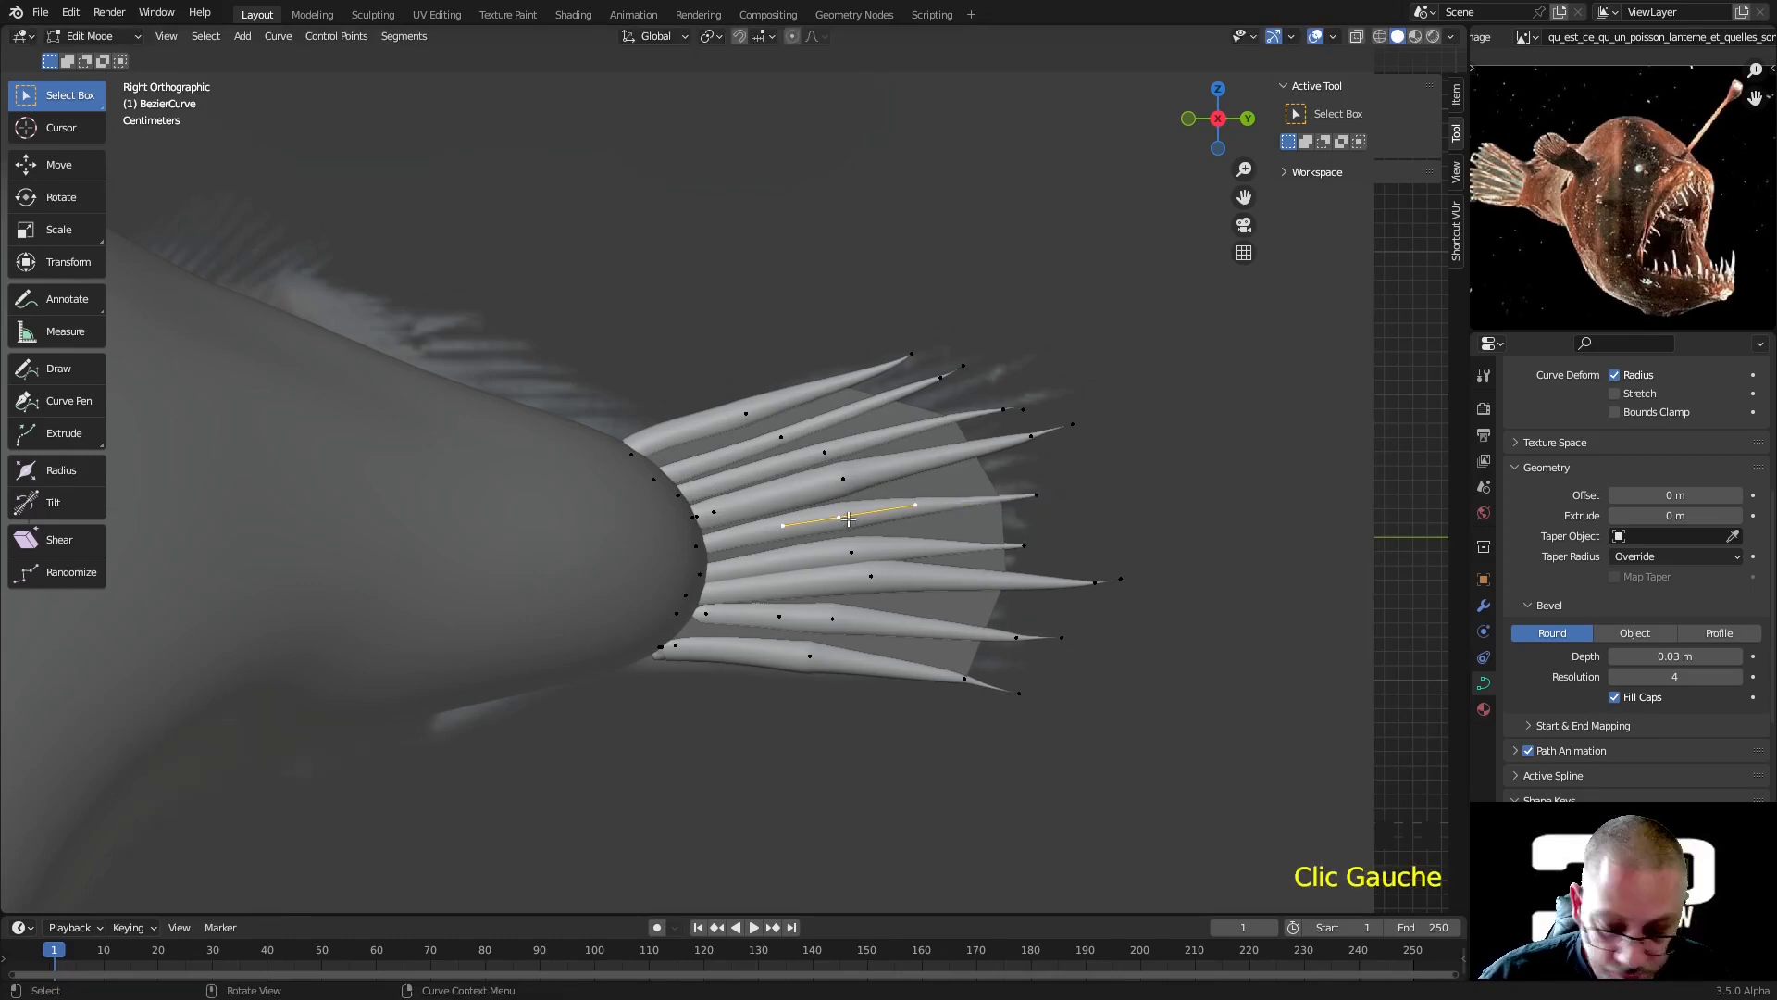
key("g")
left_click(878, 522)
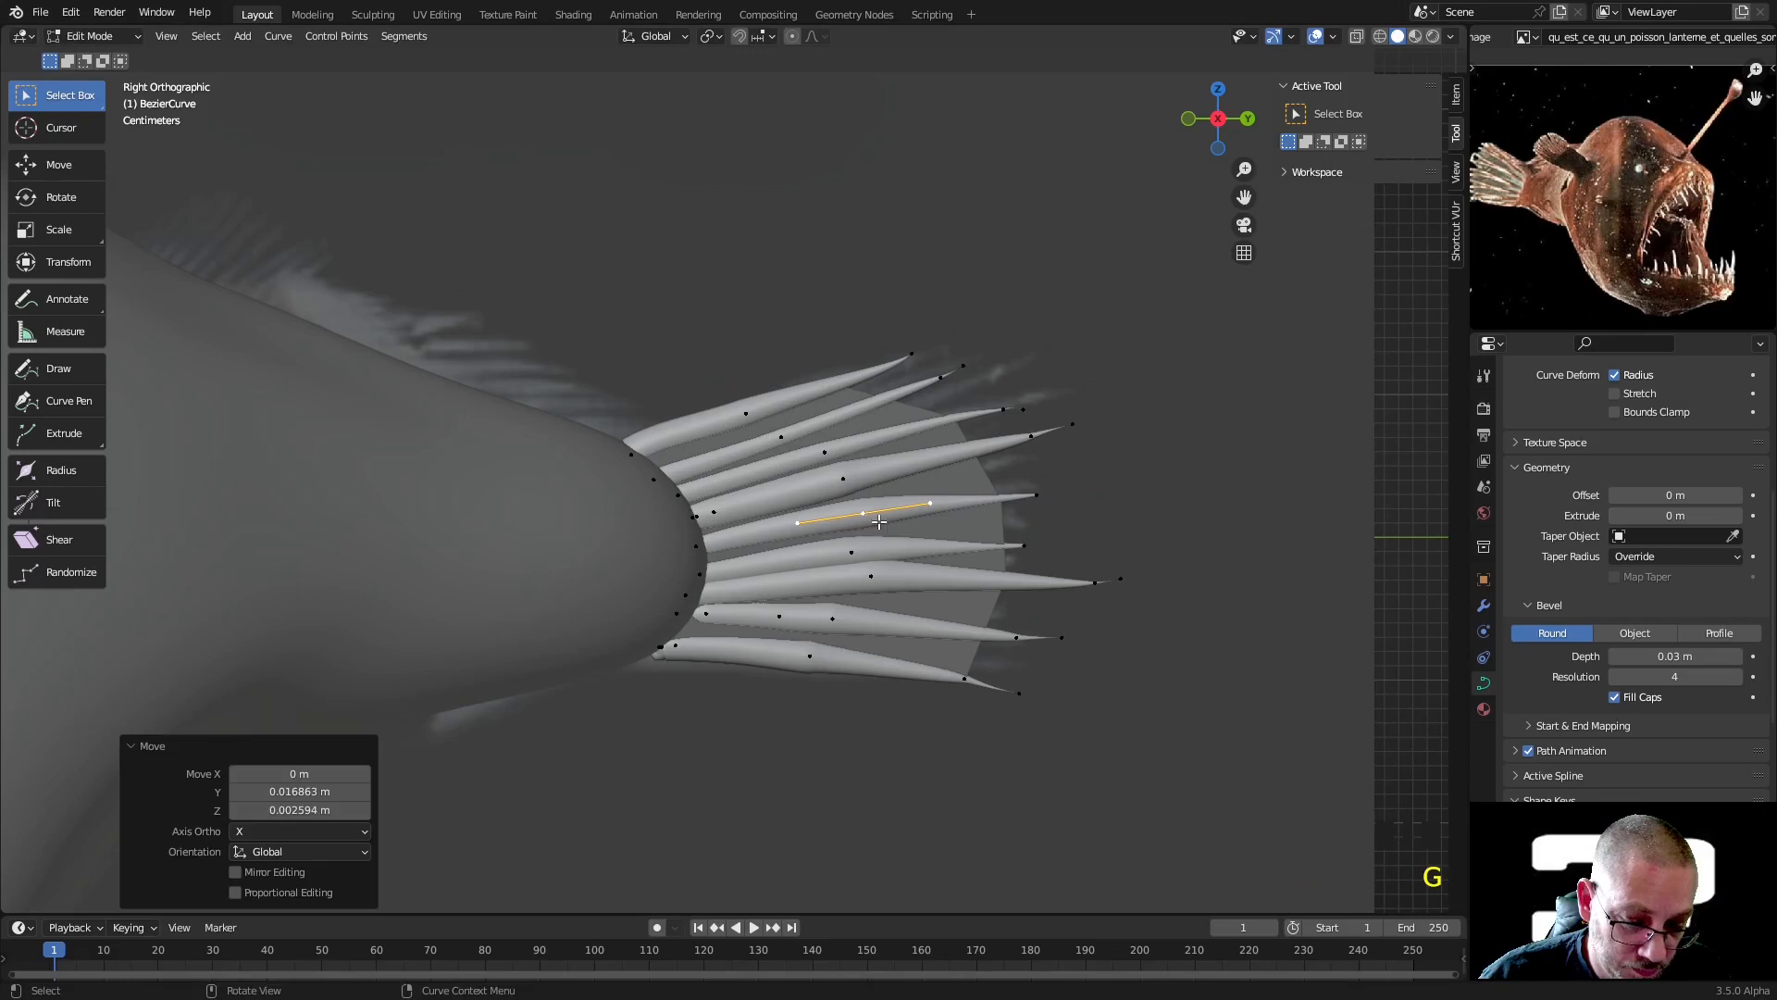
Set the seventh ray's middle point handles to Automatic and move the point about 0.024 m toward the body
left_click(870, 576)
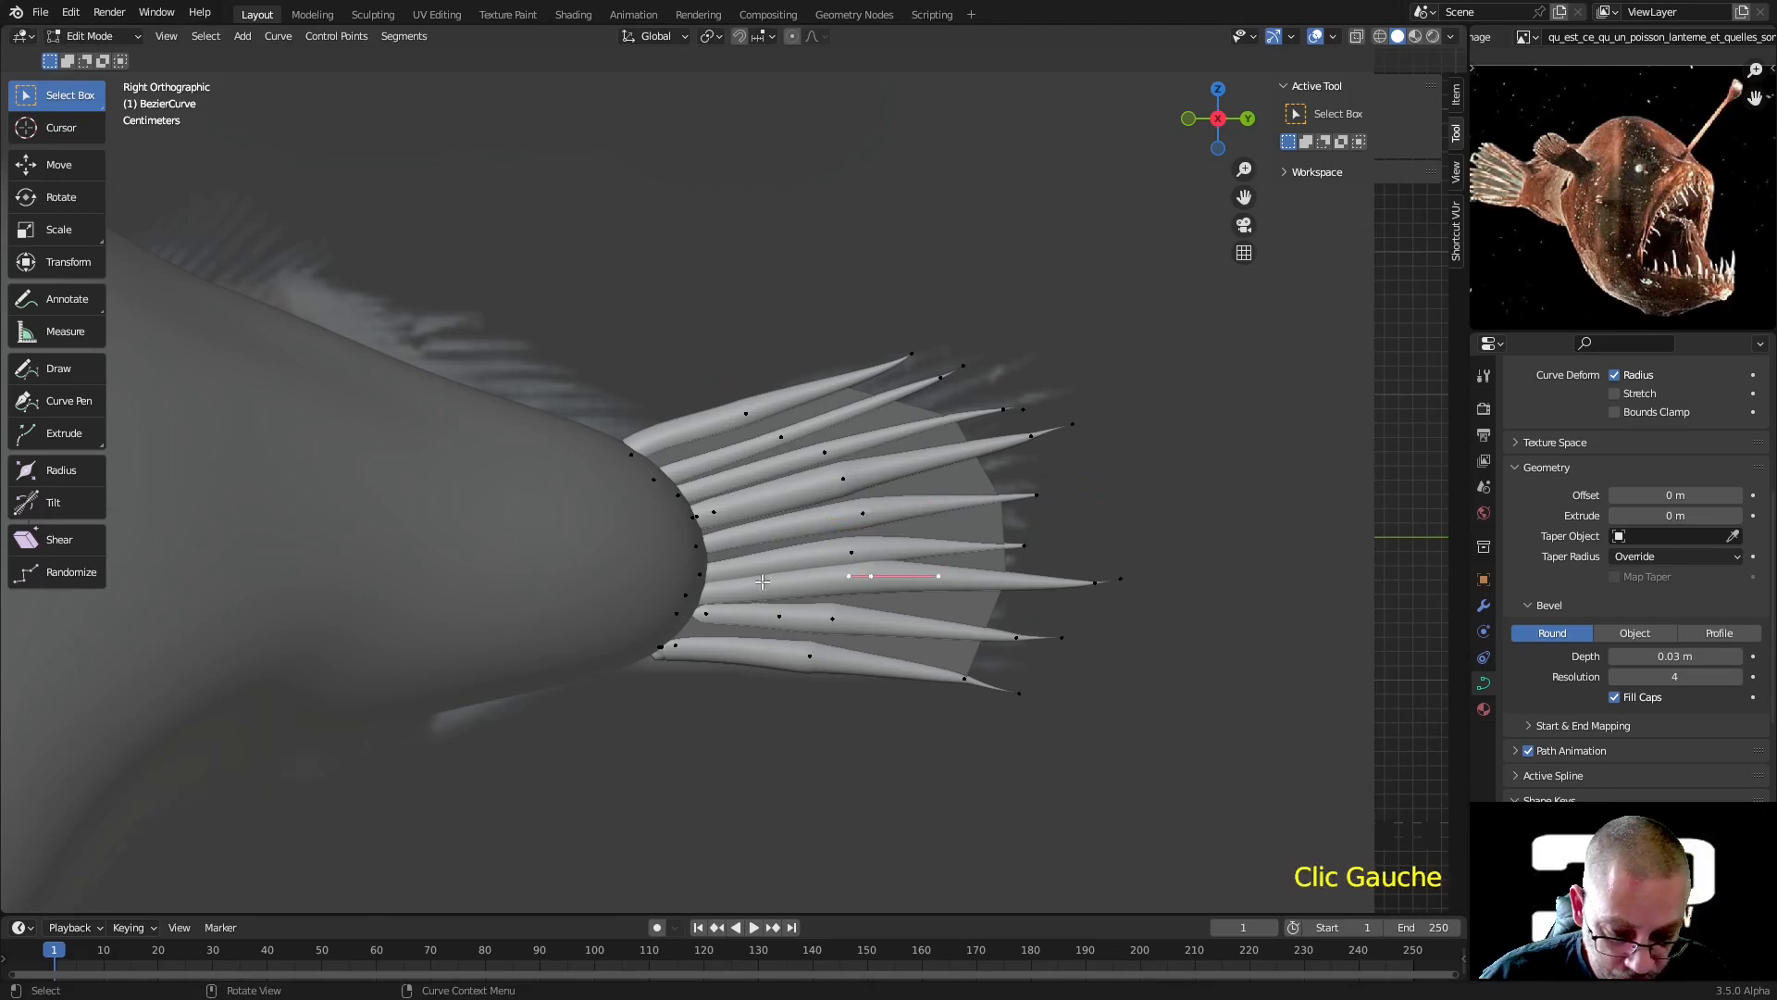
double_click(702, 569)
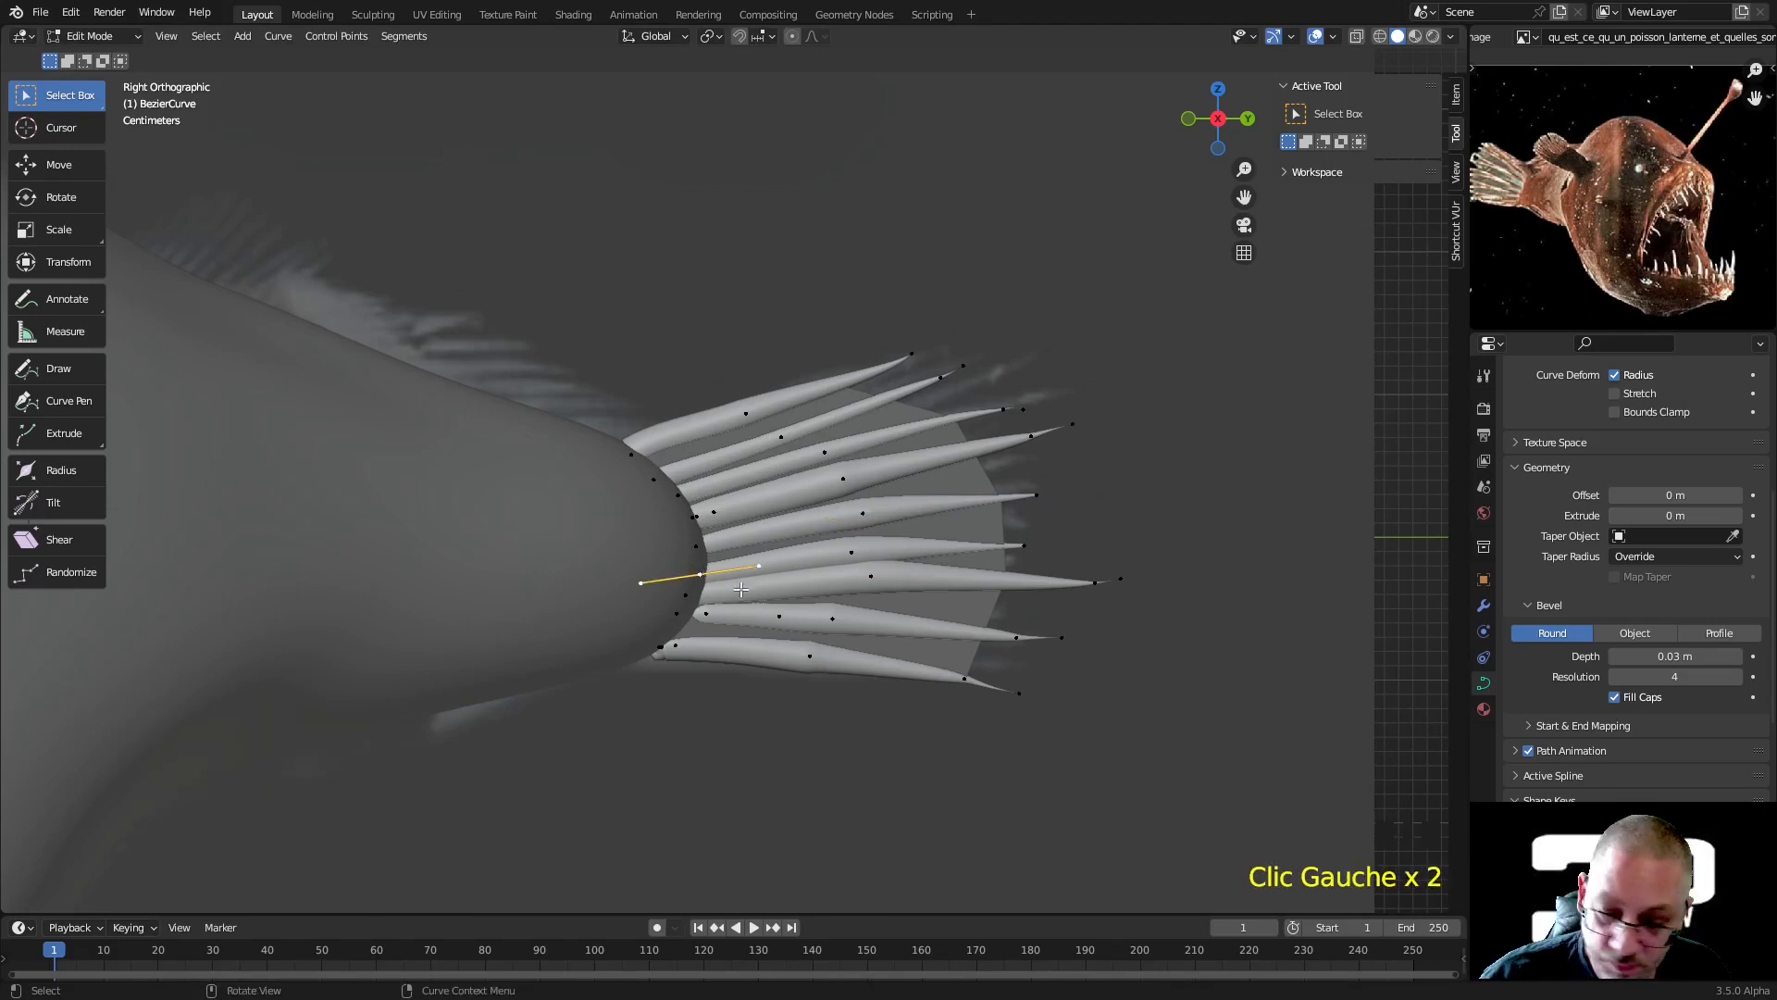
left_click(866, 583)
key("v")
left_click(851, 599)
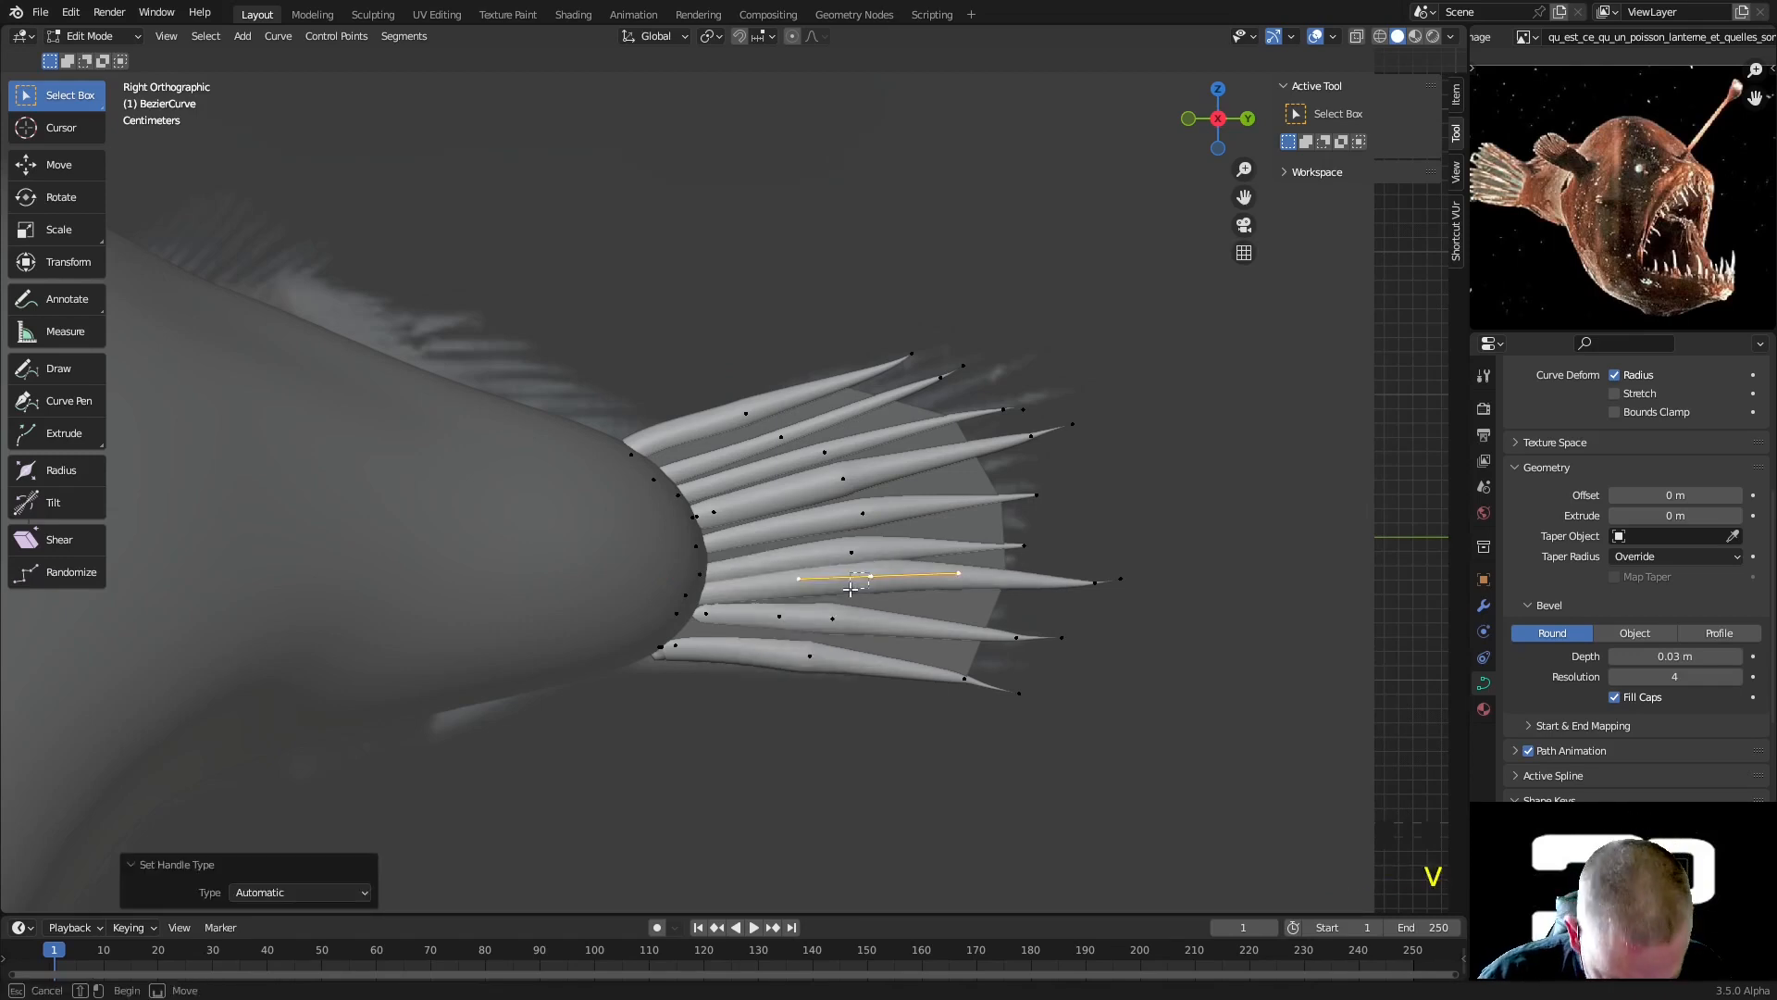
left_click(884, 578)
key("g")
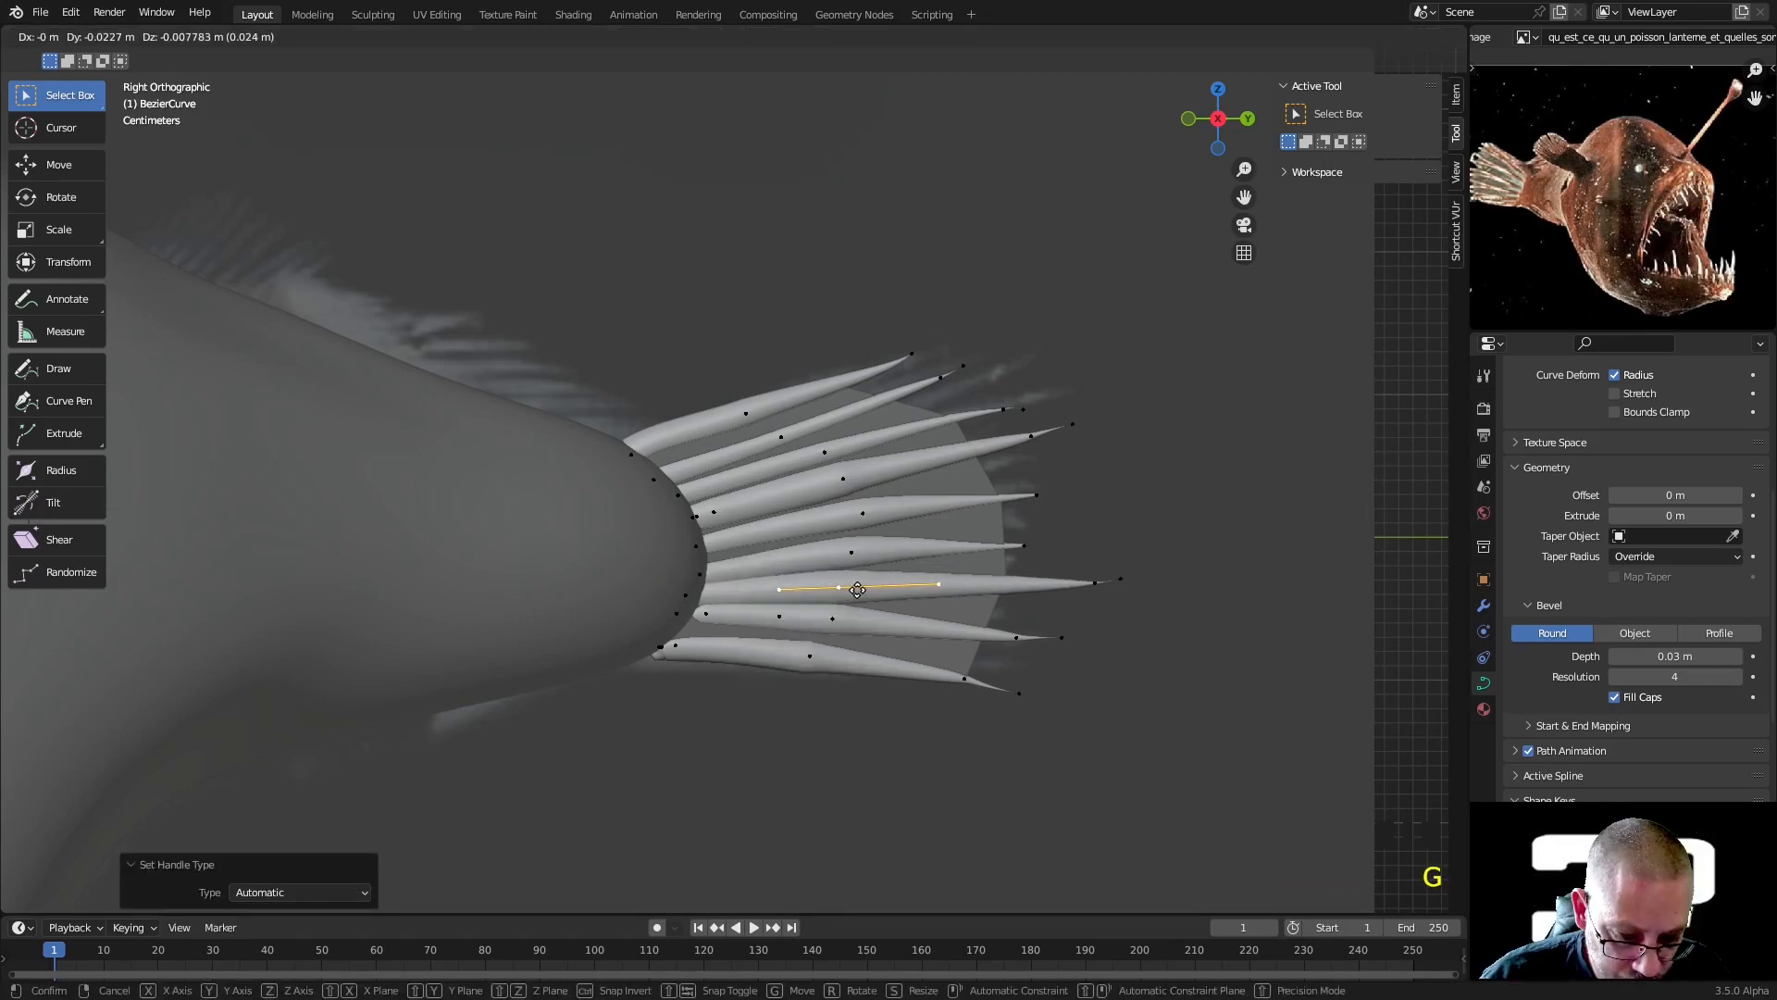
left_click(780, 591)
Delete the eighth ray's innermost base point
left_click(683, 618)
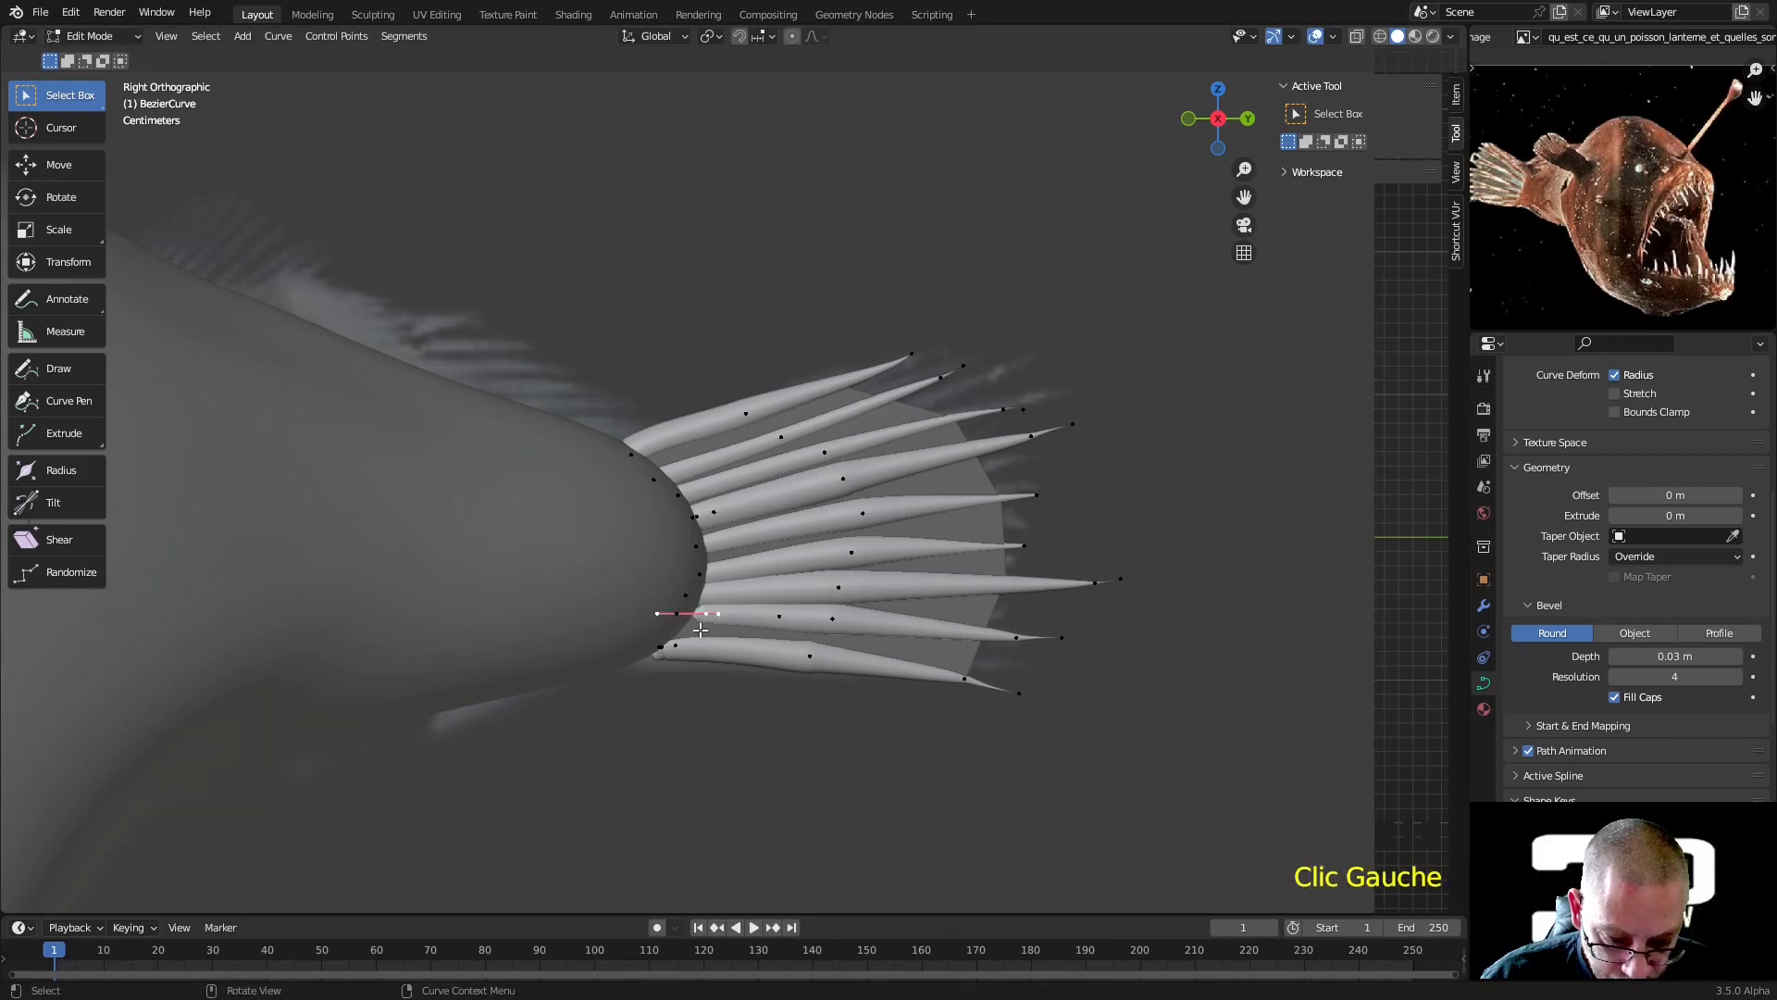
left_click(677, 615)
key("x")
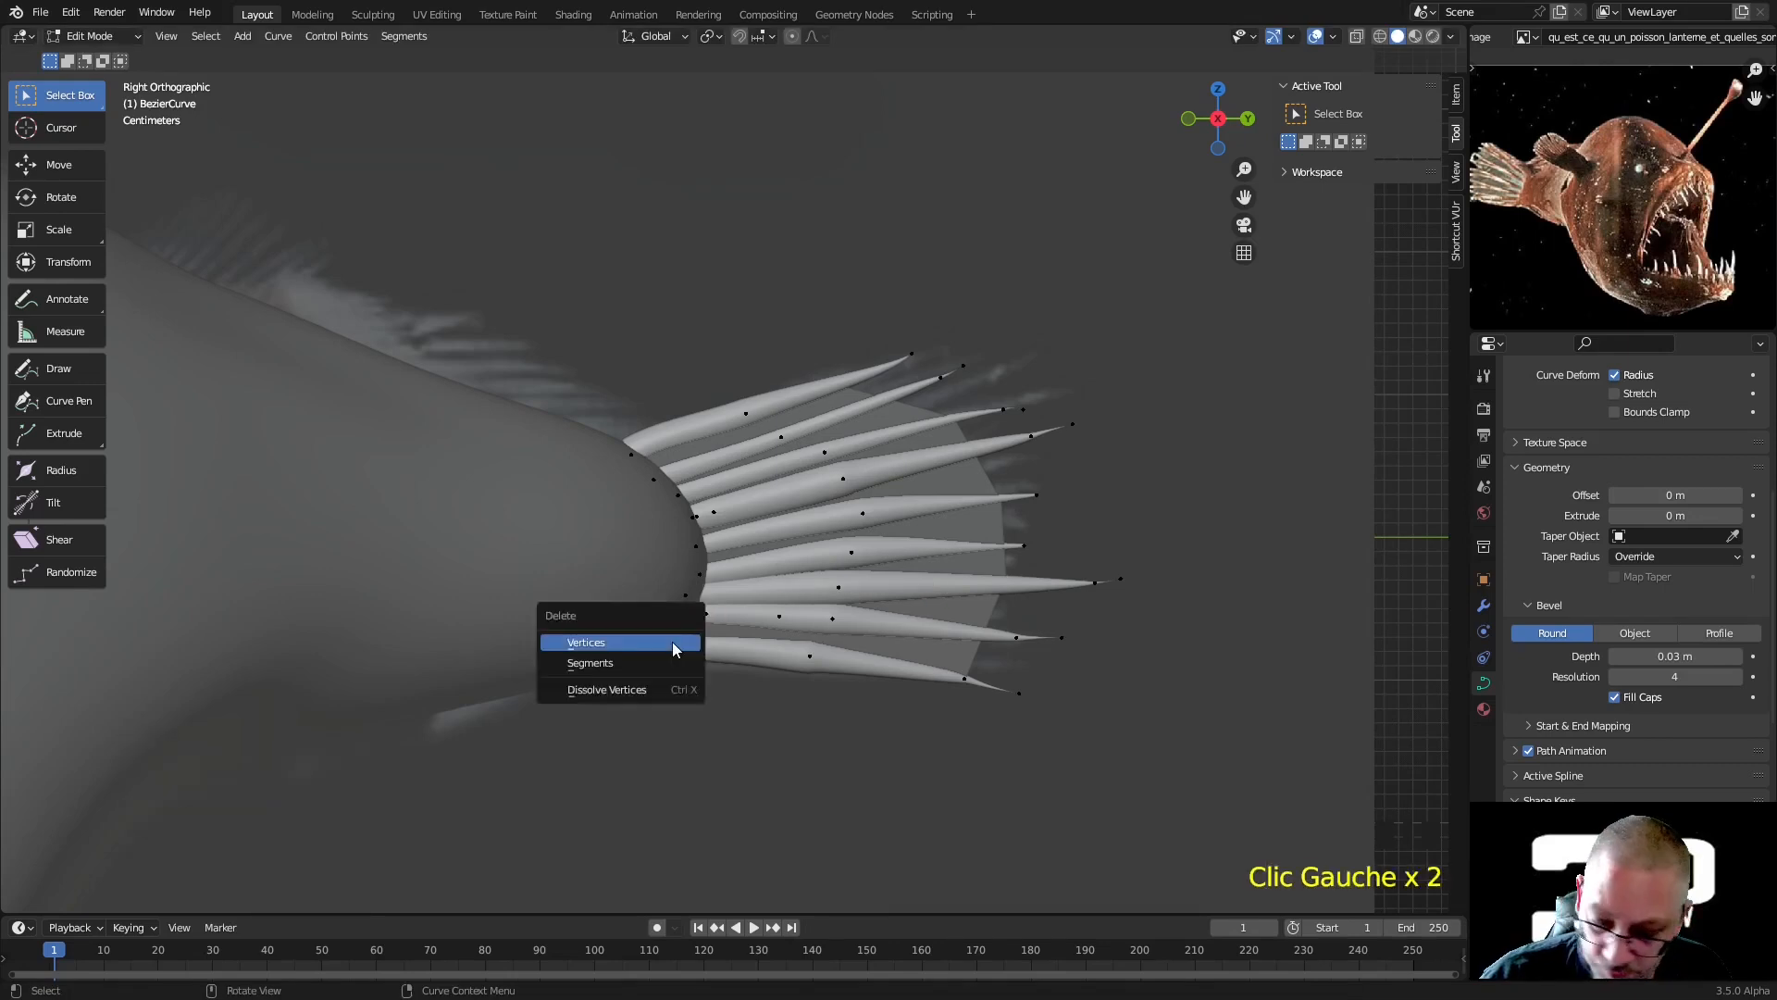
left_click(672, 641)
Set the eighth ray's remaining base point handles to Automatic and move the point about 0.03 m into the body
left_click(716, 622)
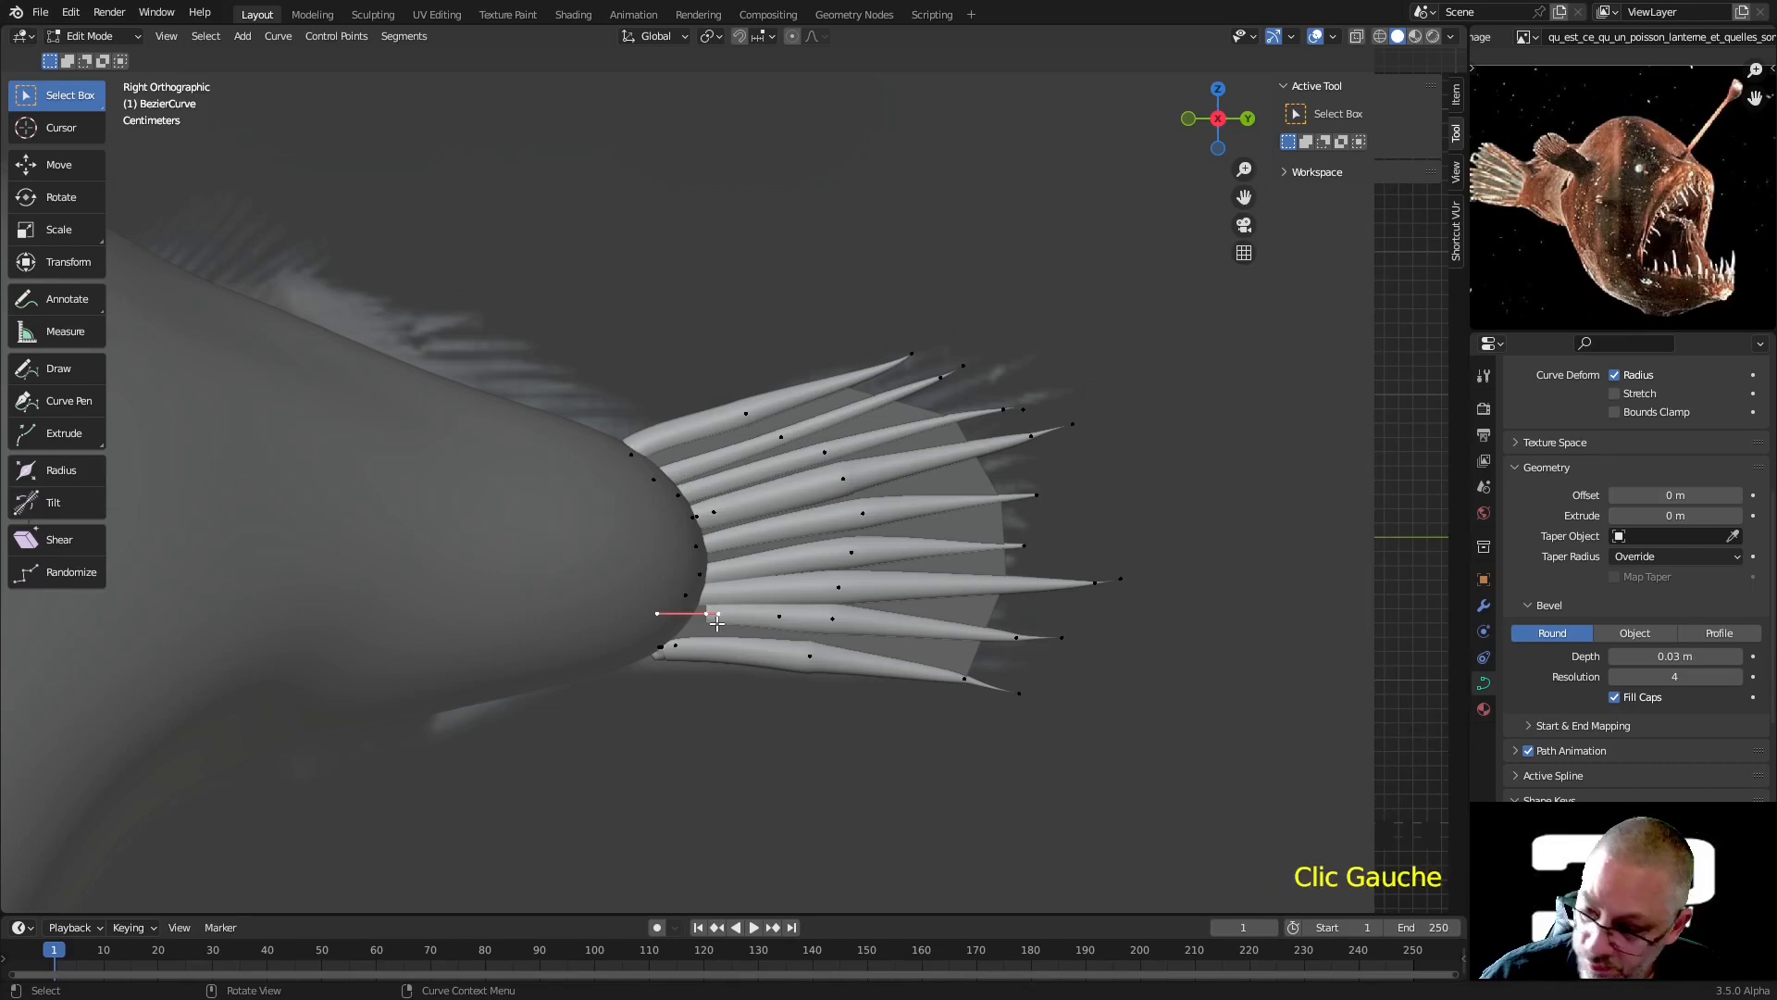
key("v")
left_click(716, 624)
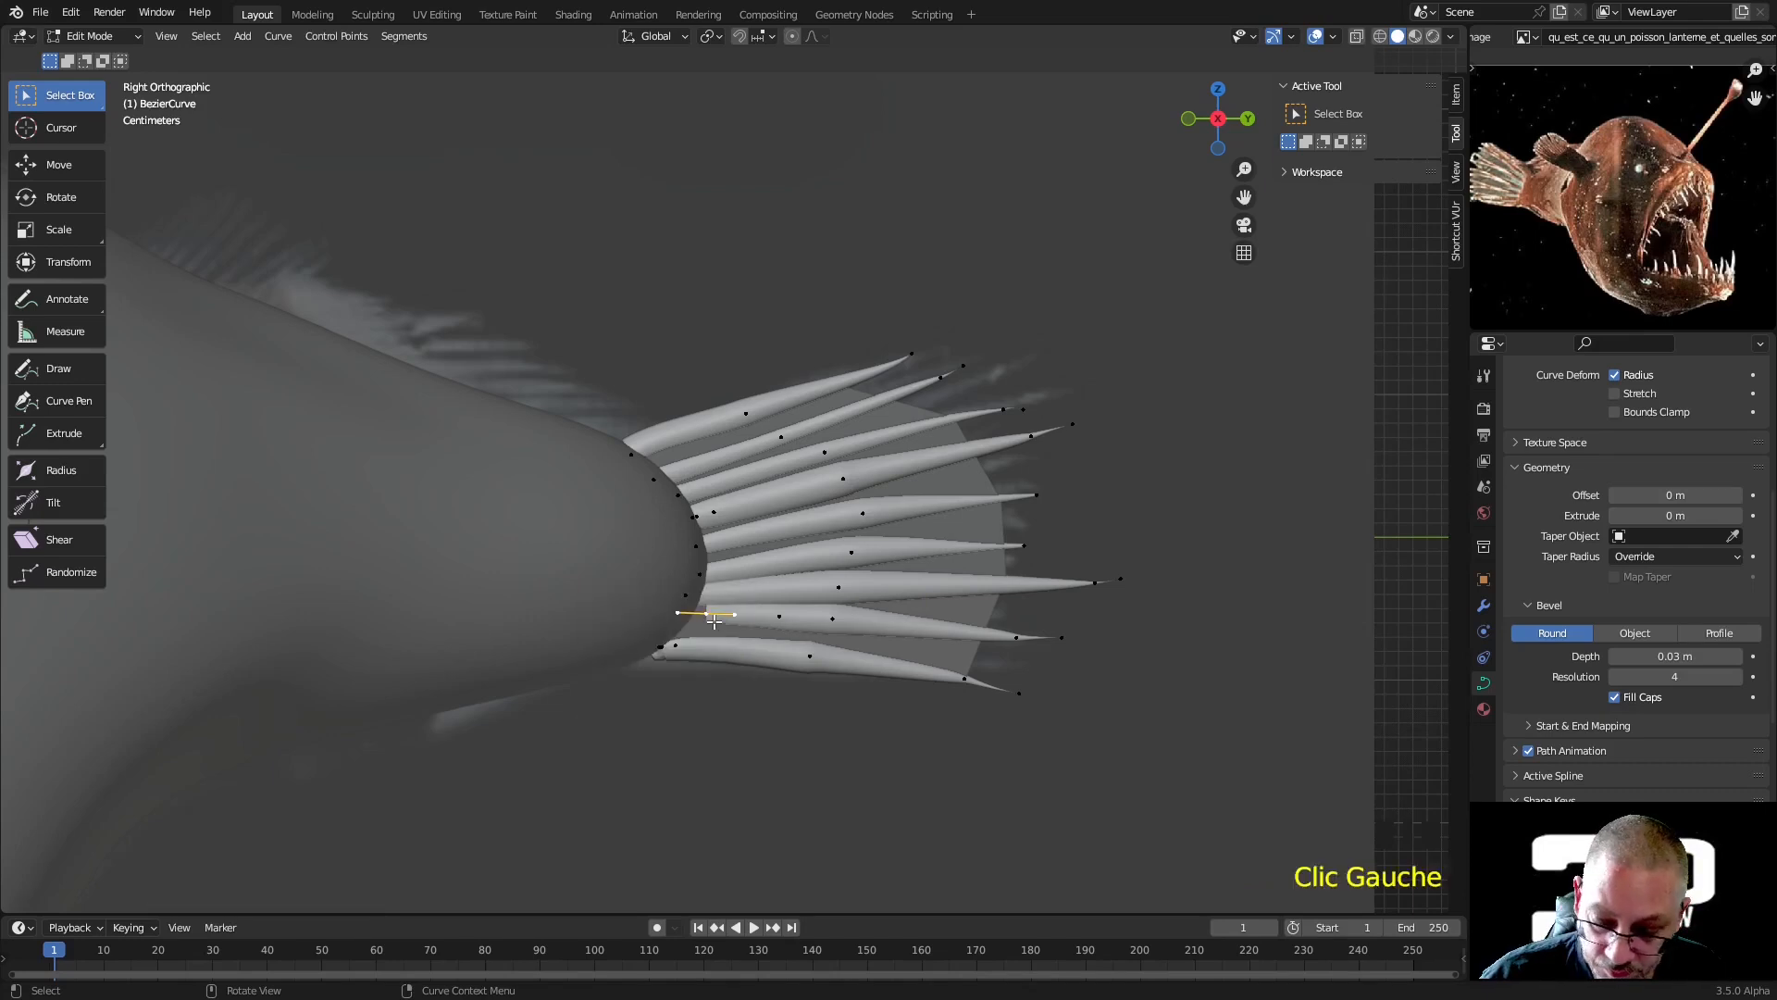
key("g")
left_click(769, 619)
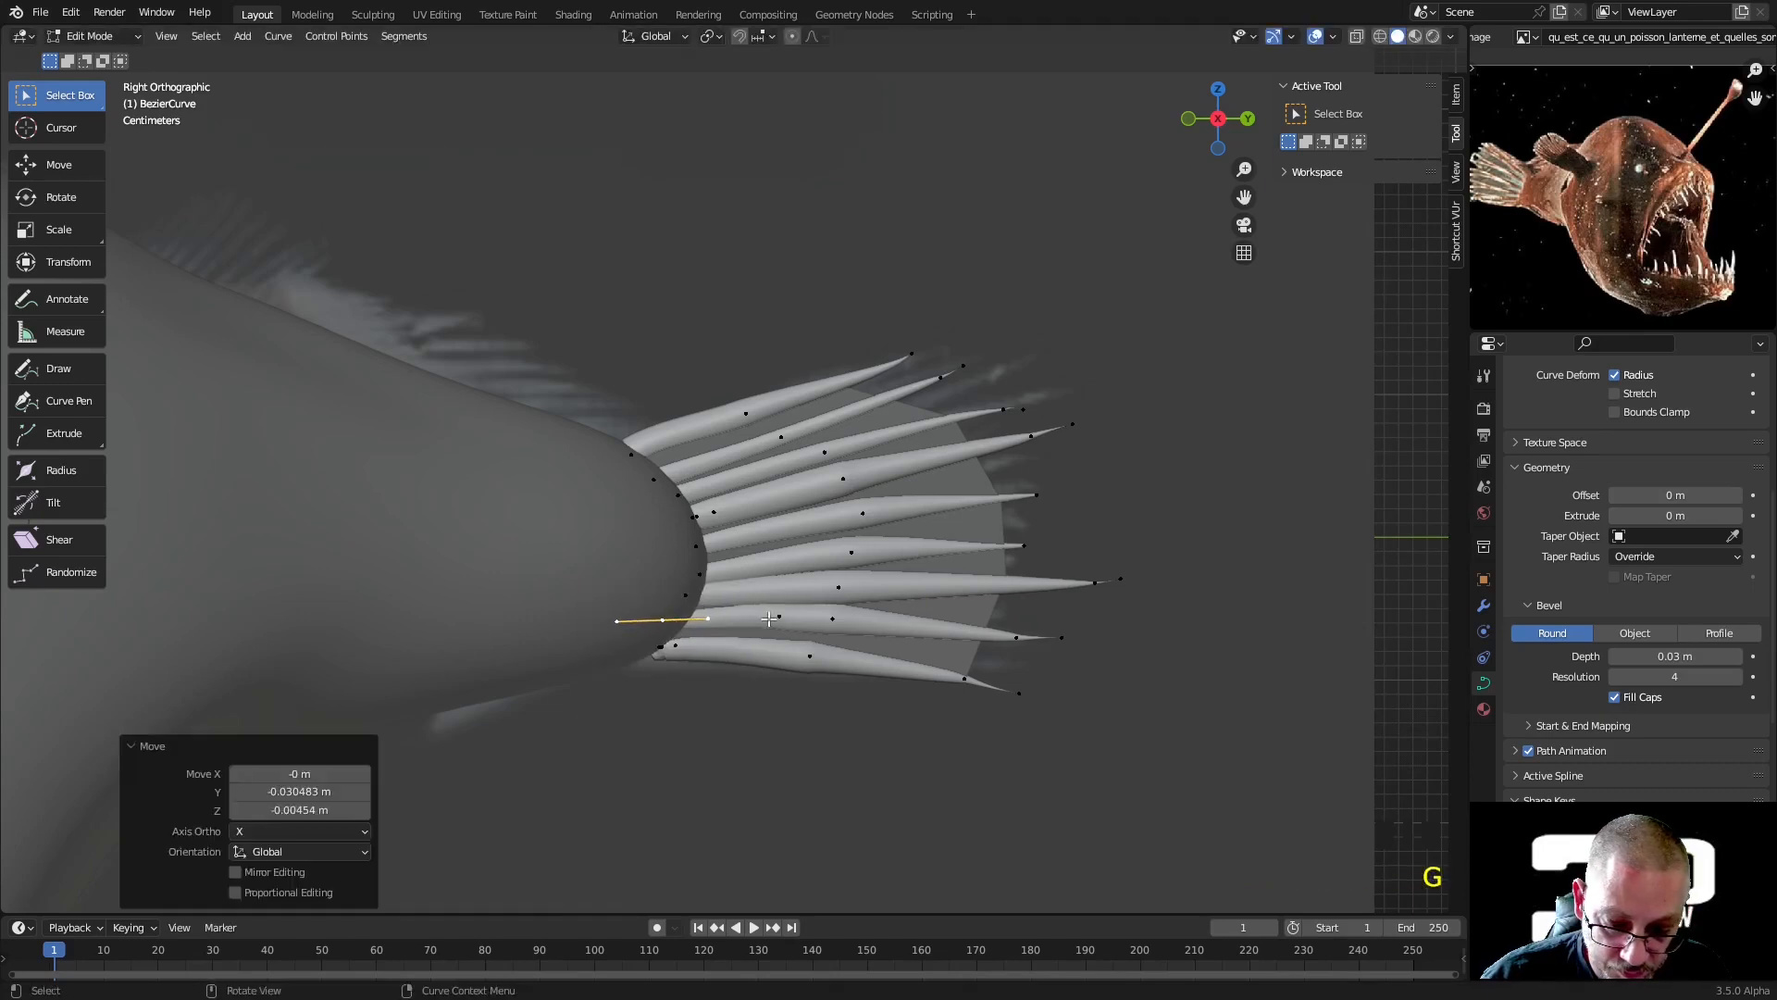
Delete the eighth ray's inner middle point and set the remaining middle point's handles to Automatic
left_click(779, 617)
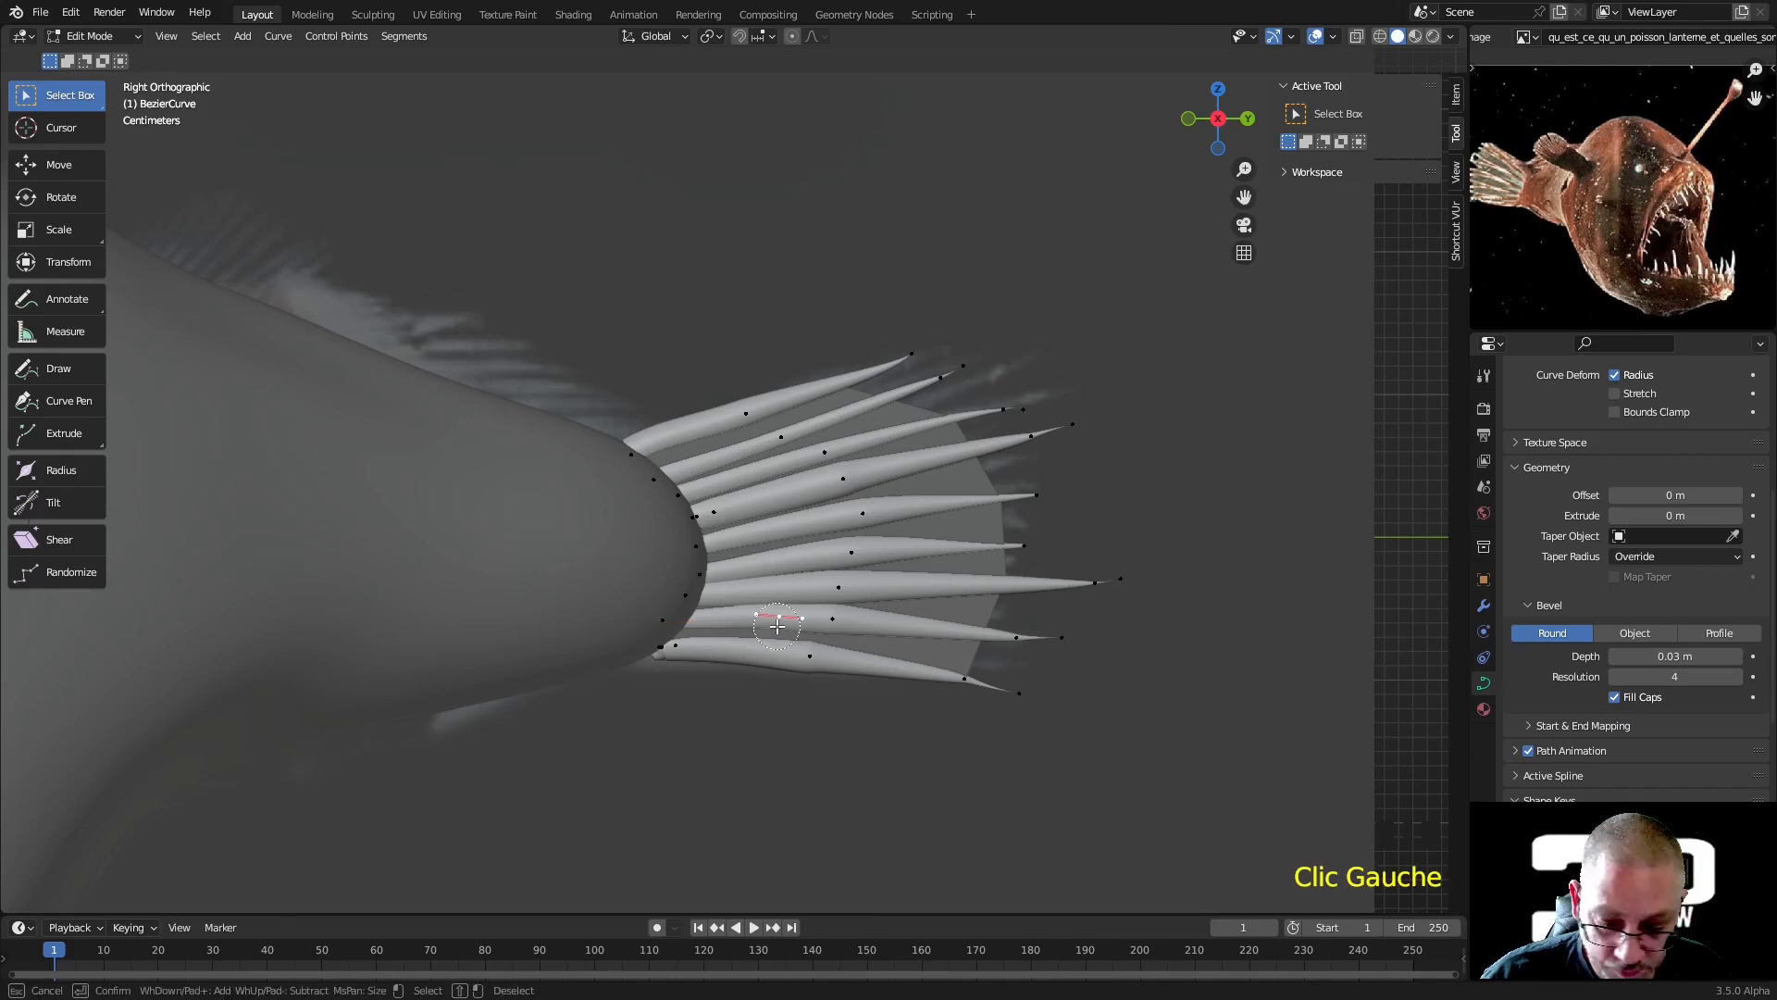
key("x")
left_click(776, 624)
left_click(834, 617)
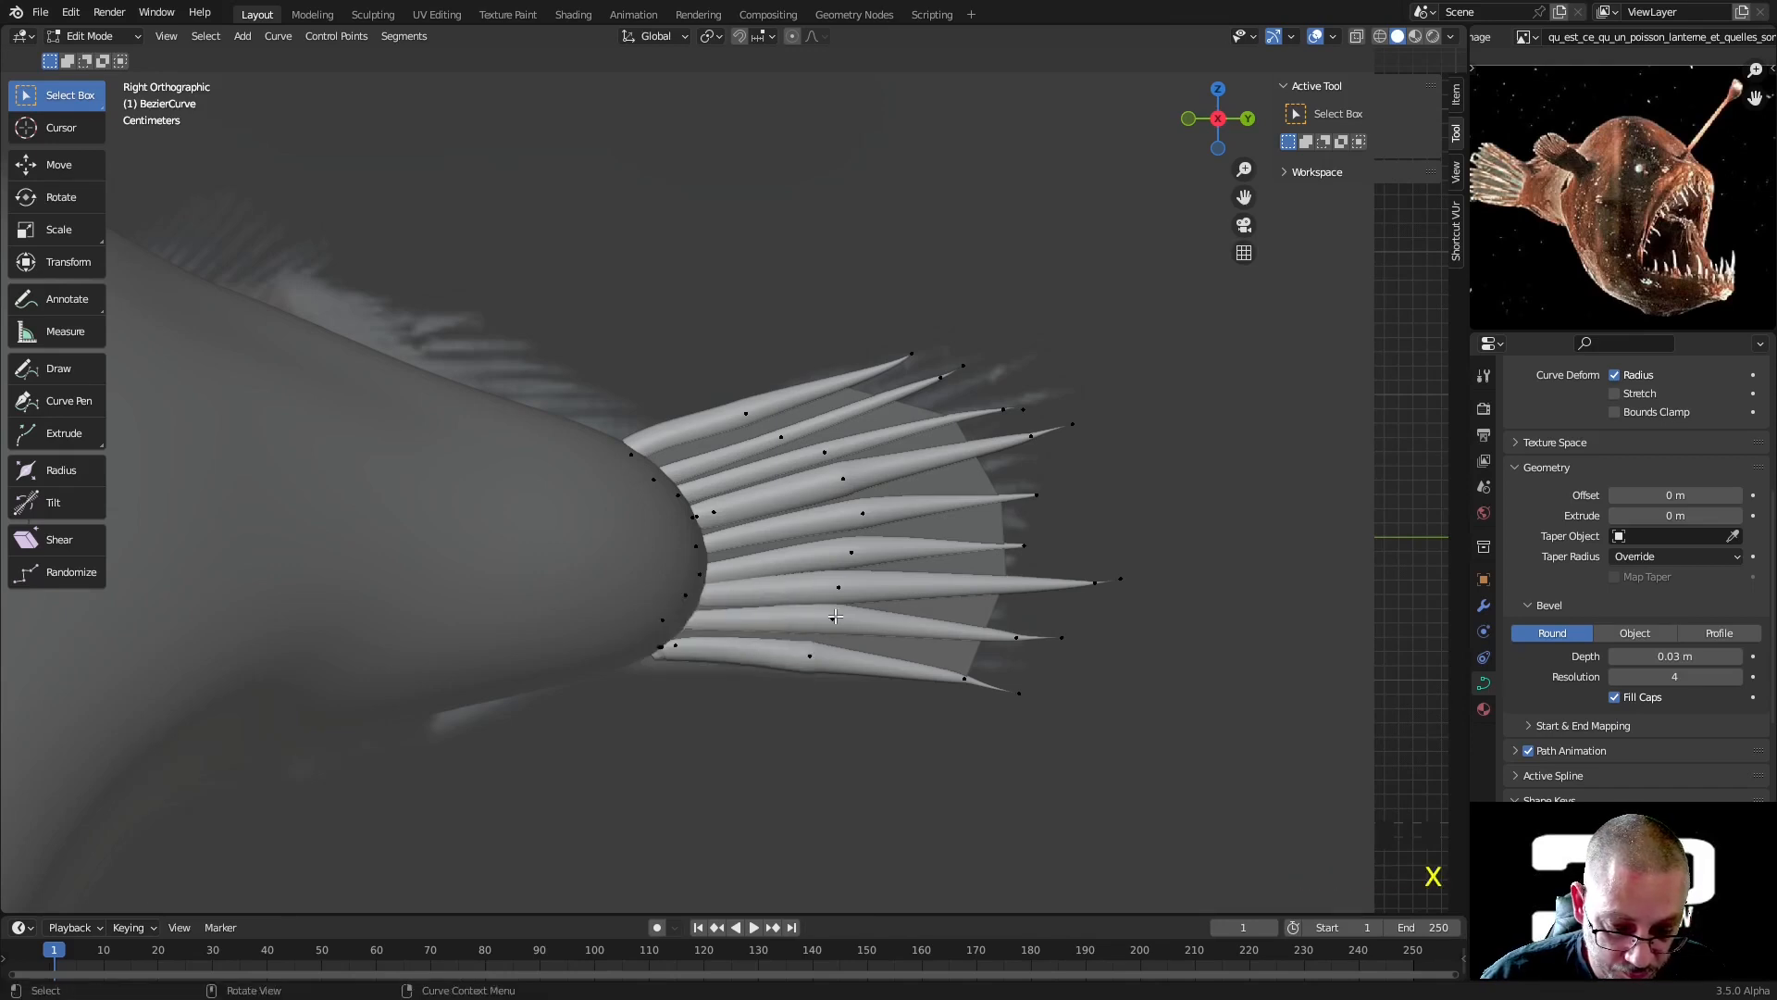
right_click(835, 615)
left_click(917, 614)
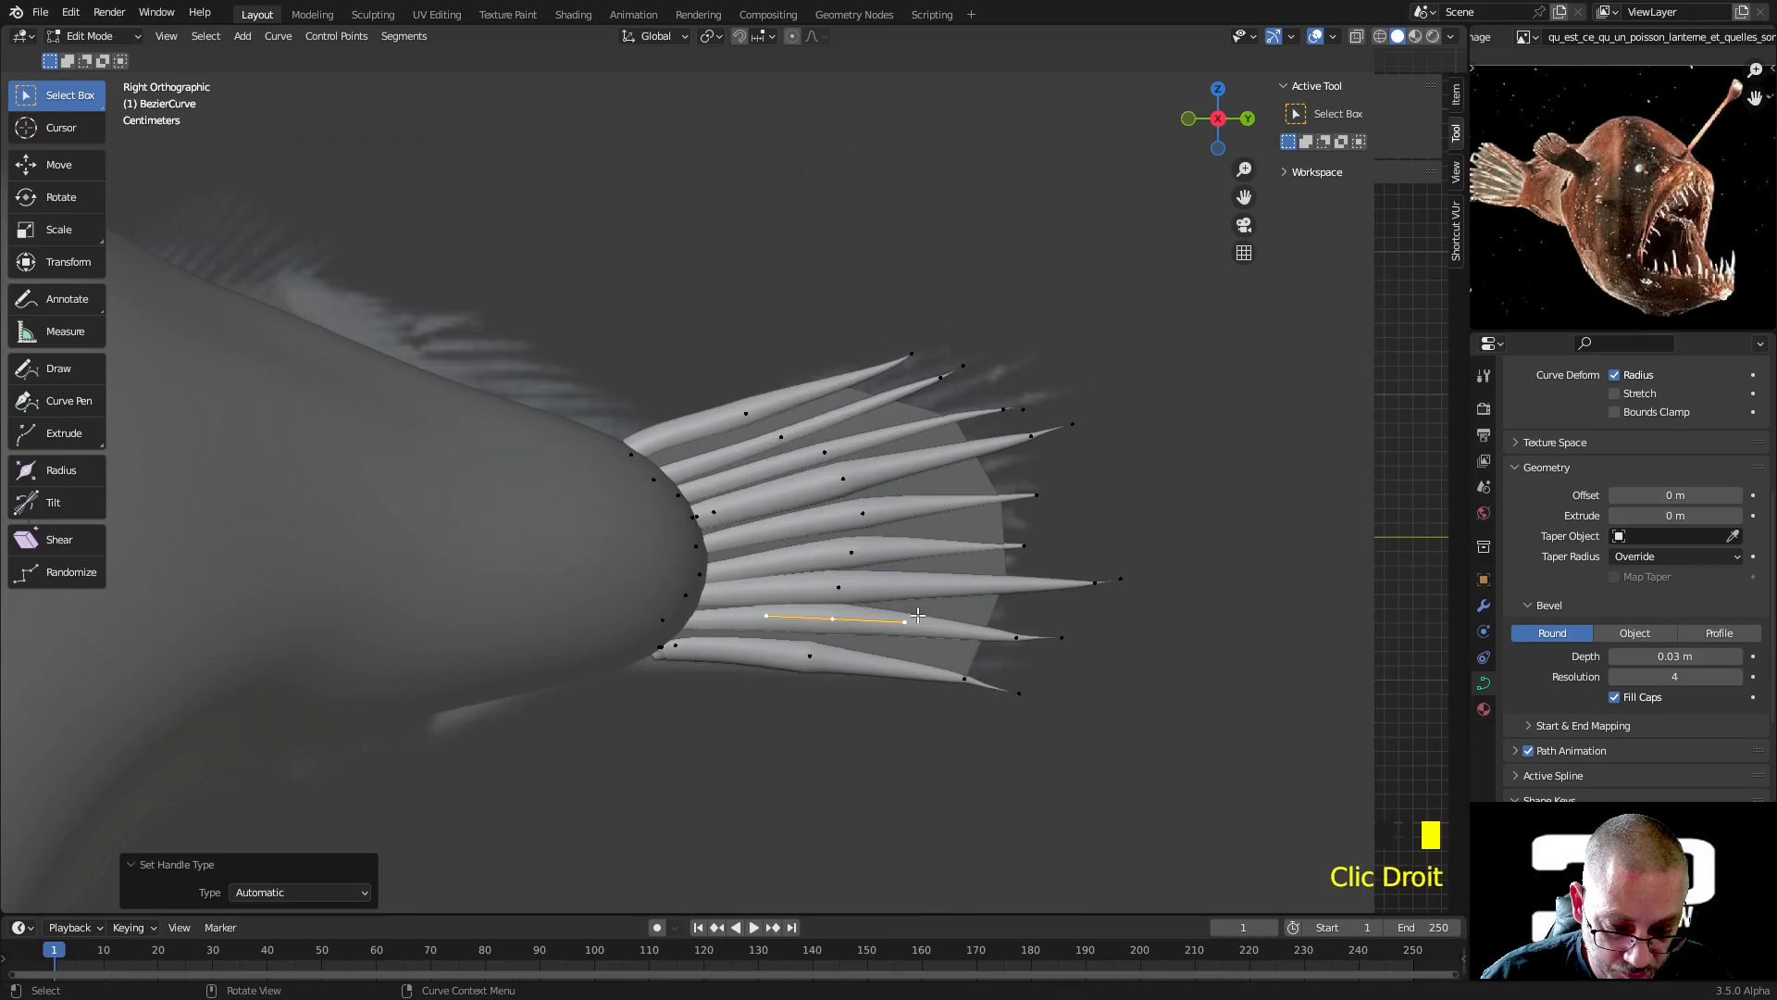
Move the eighth ray's middle point about 0.014 m toward the body and shrink its radius by a factor of about 0.71
left_click(827, 623)
key("g")
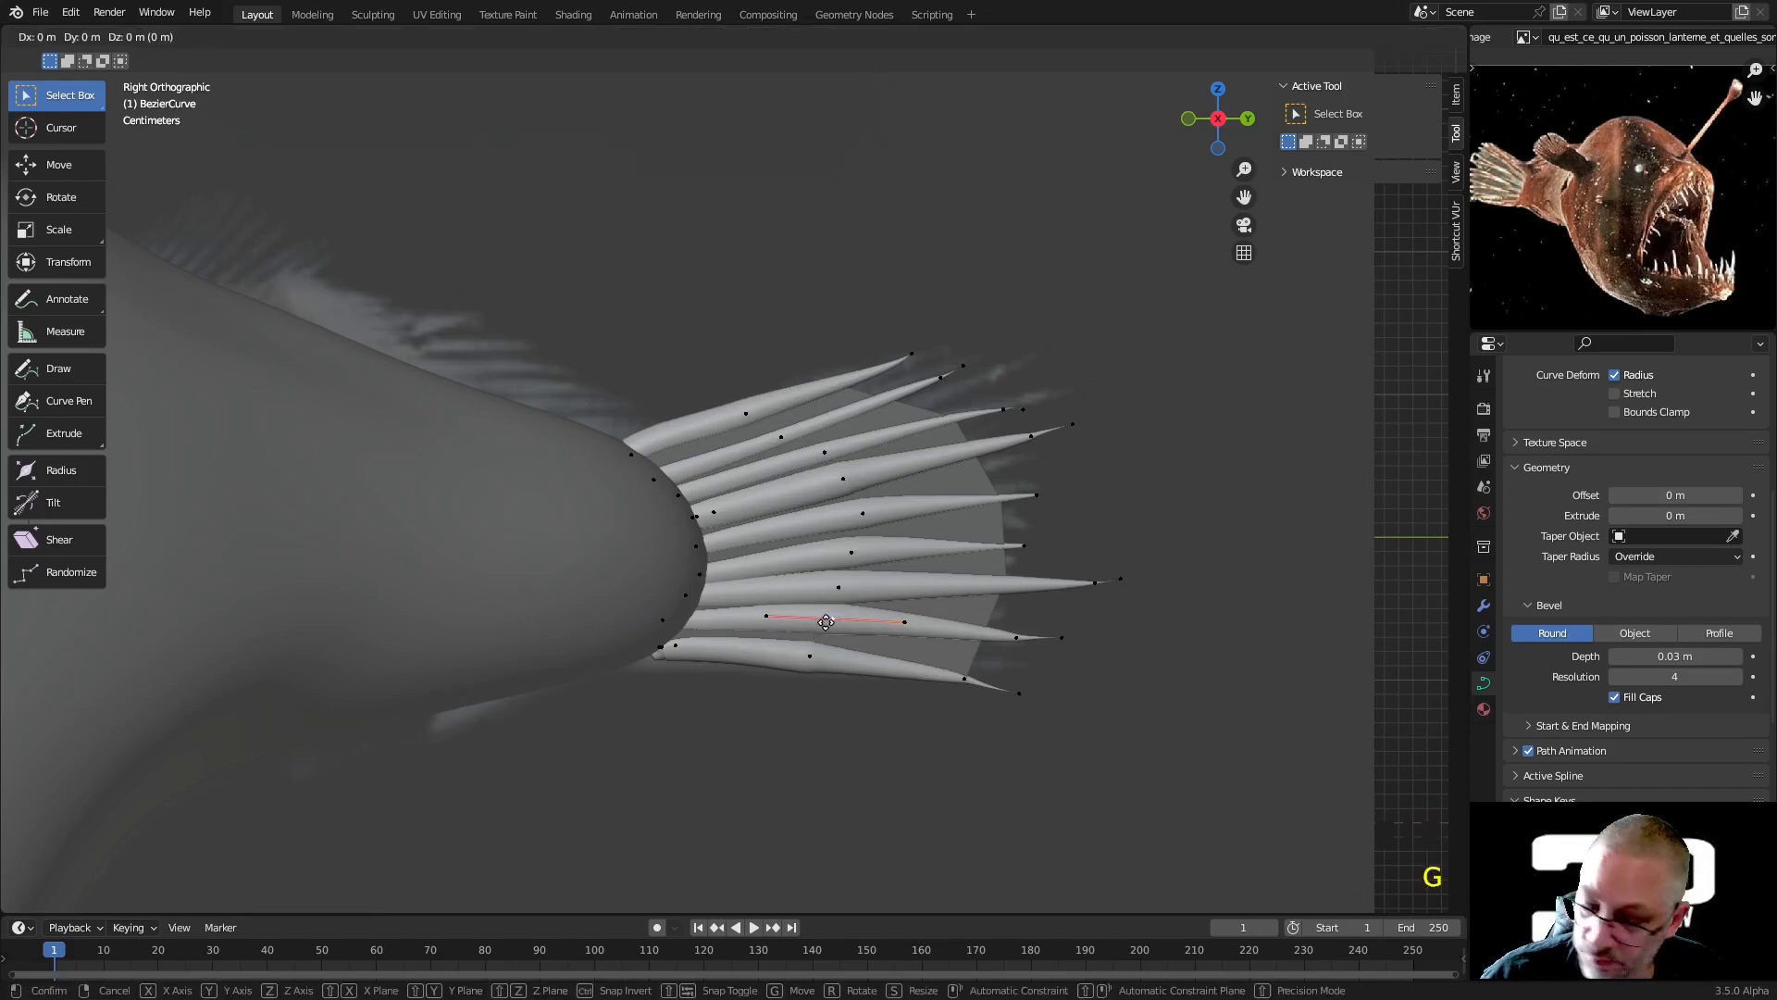
left_click(842, 633)
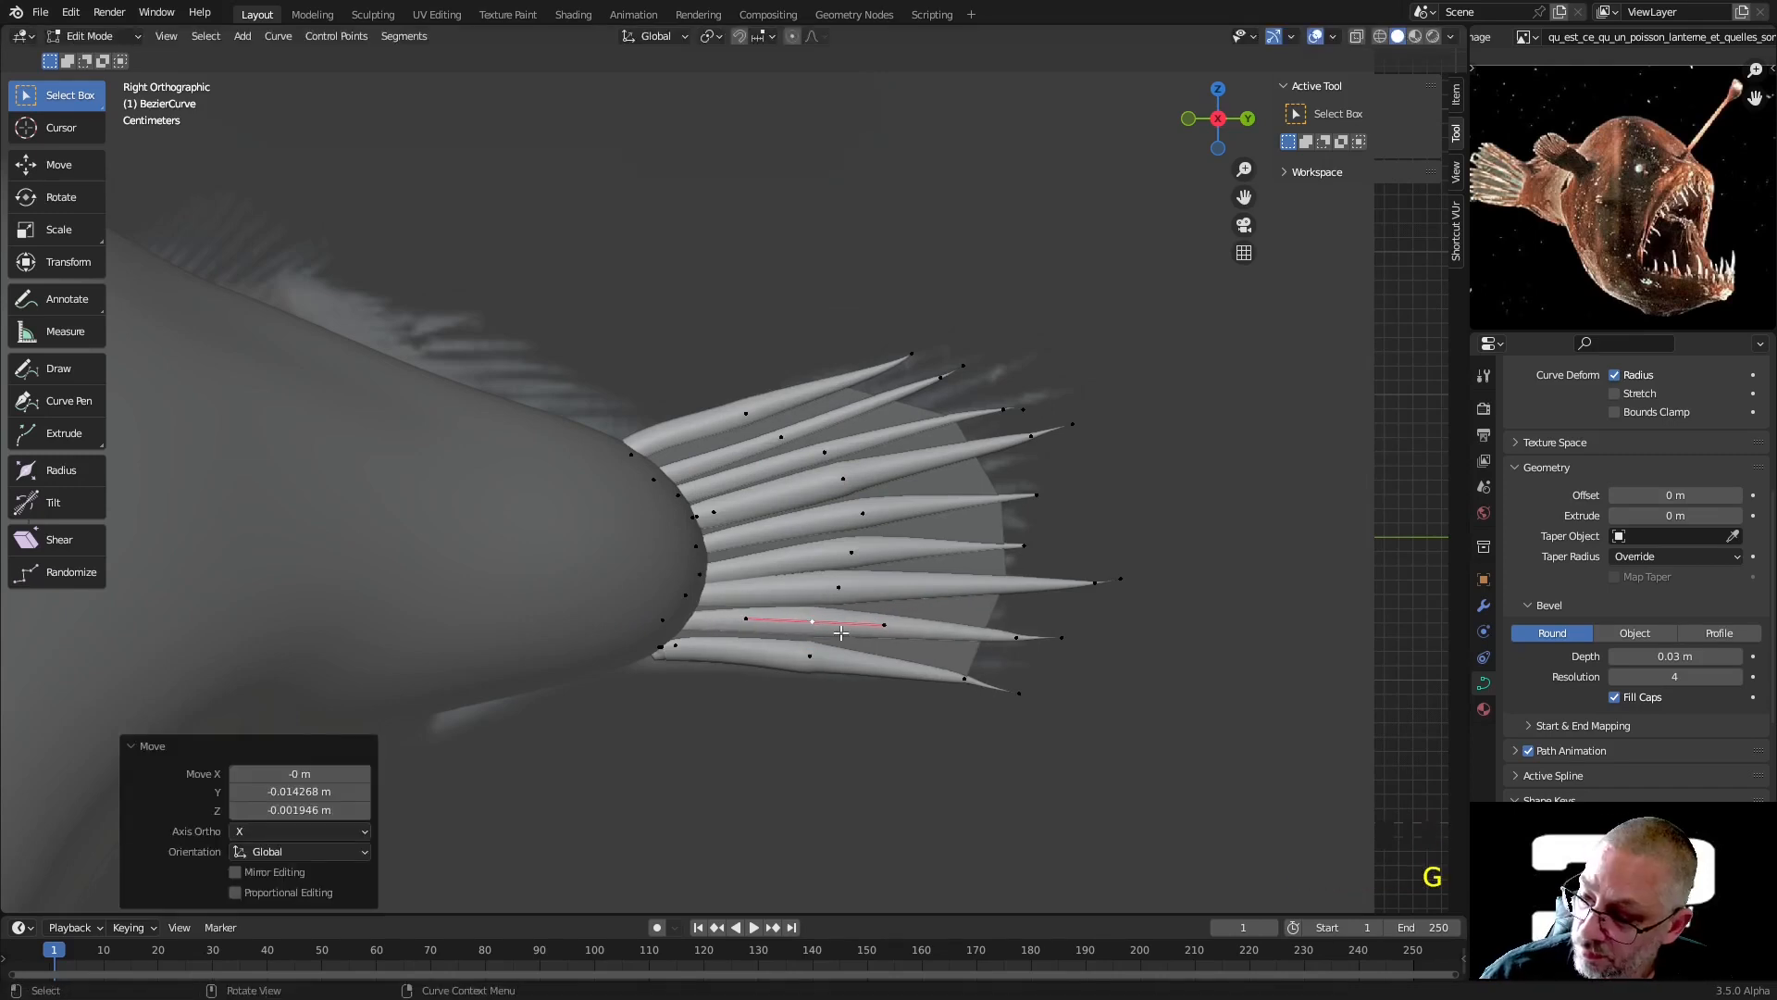
key("alt+s")
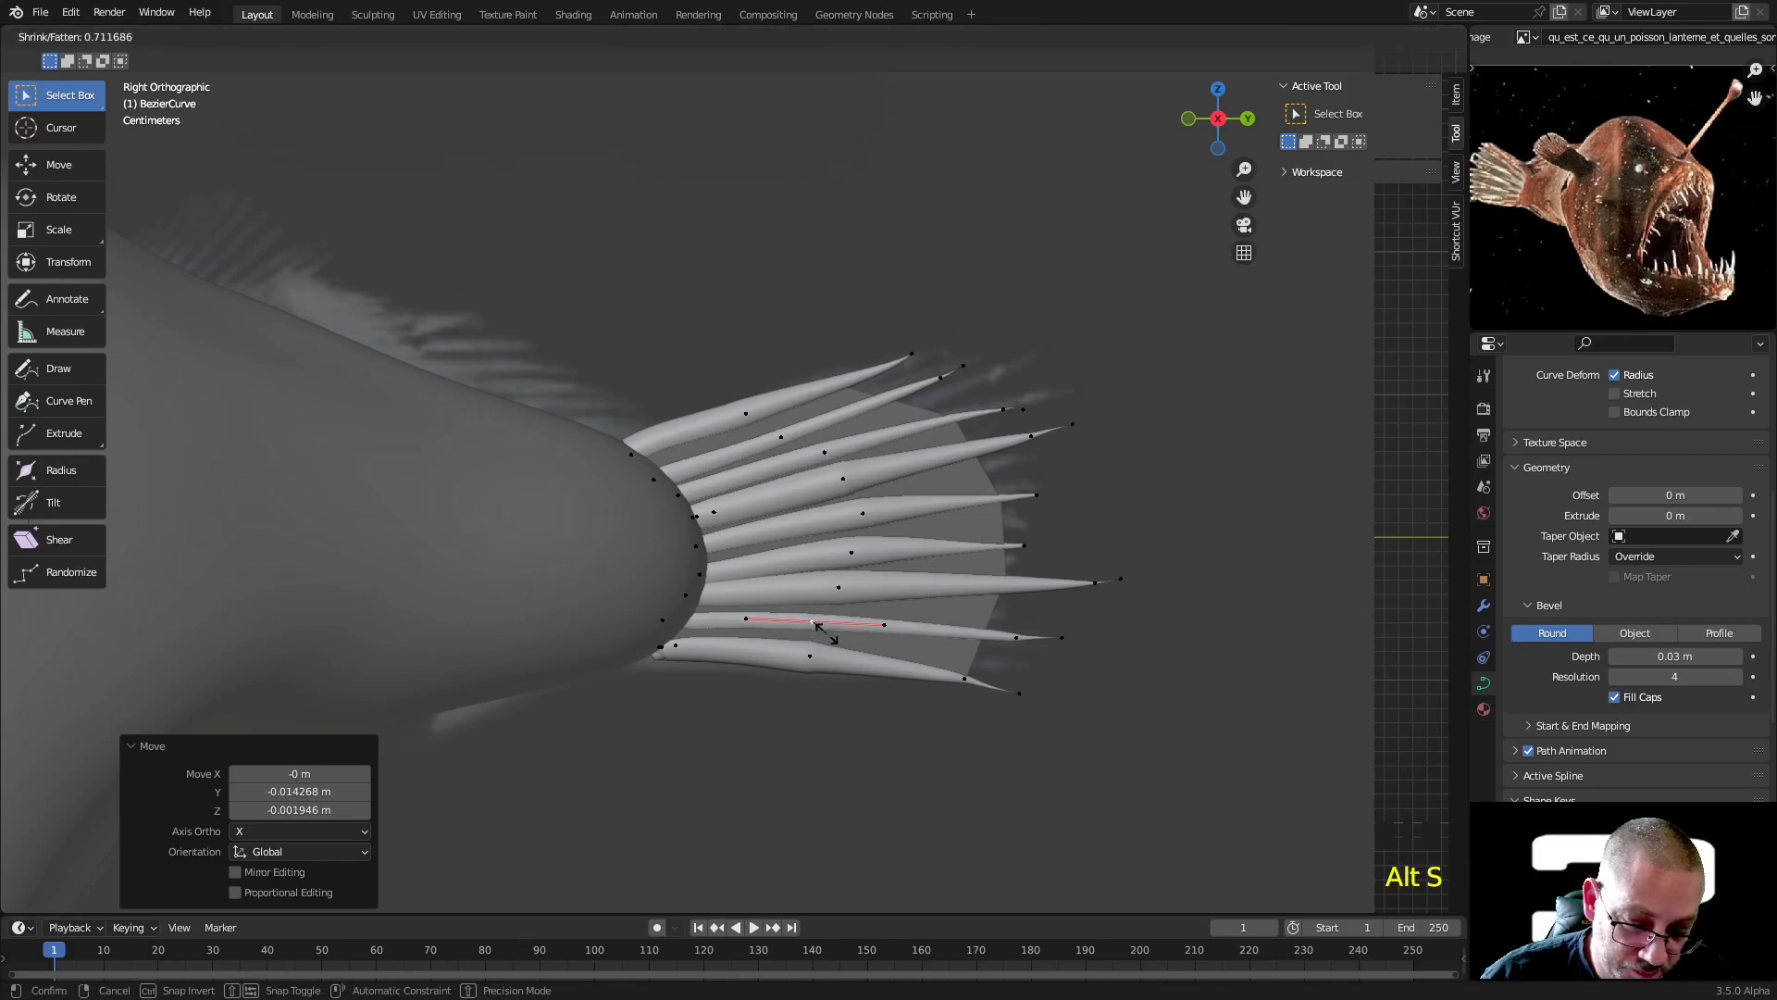
left_click(824, 633)
Delete the eighth ray's inner tip point and set the handles of its remaining tip point to Automatic
left_click(1060, 641)
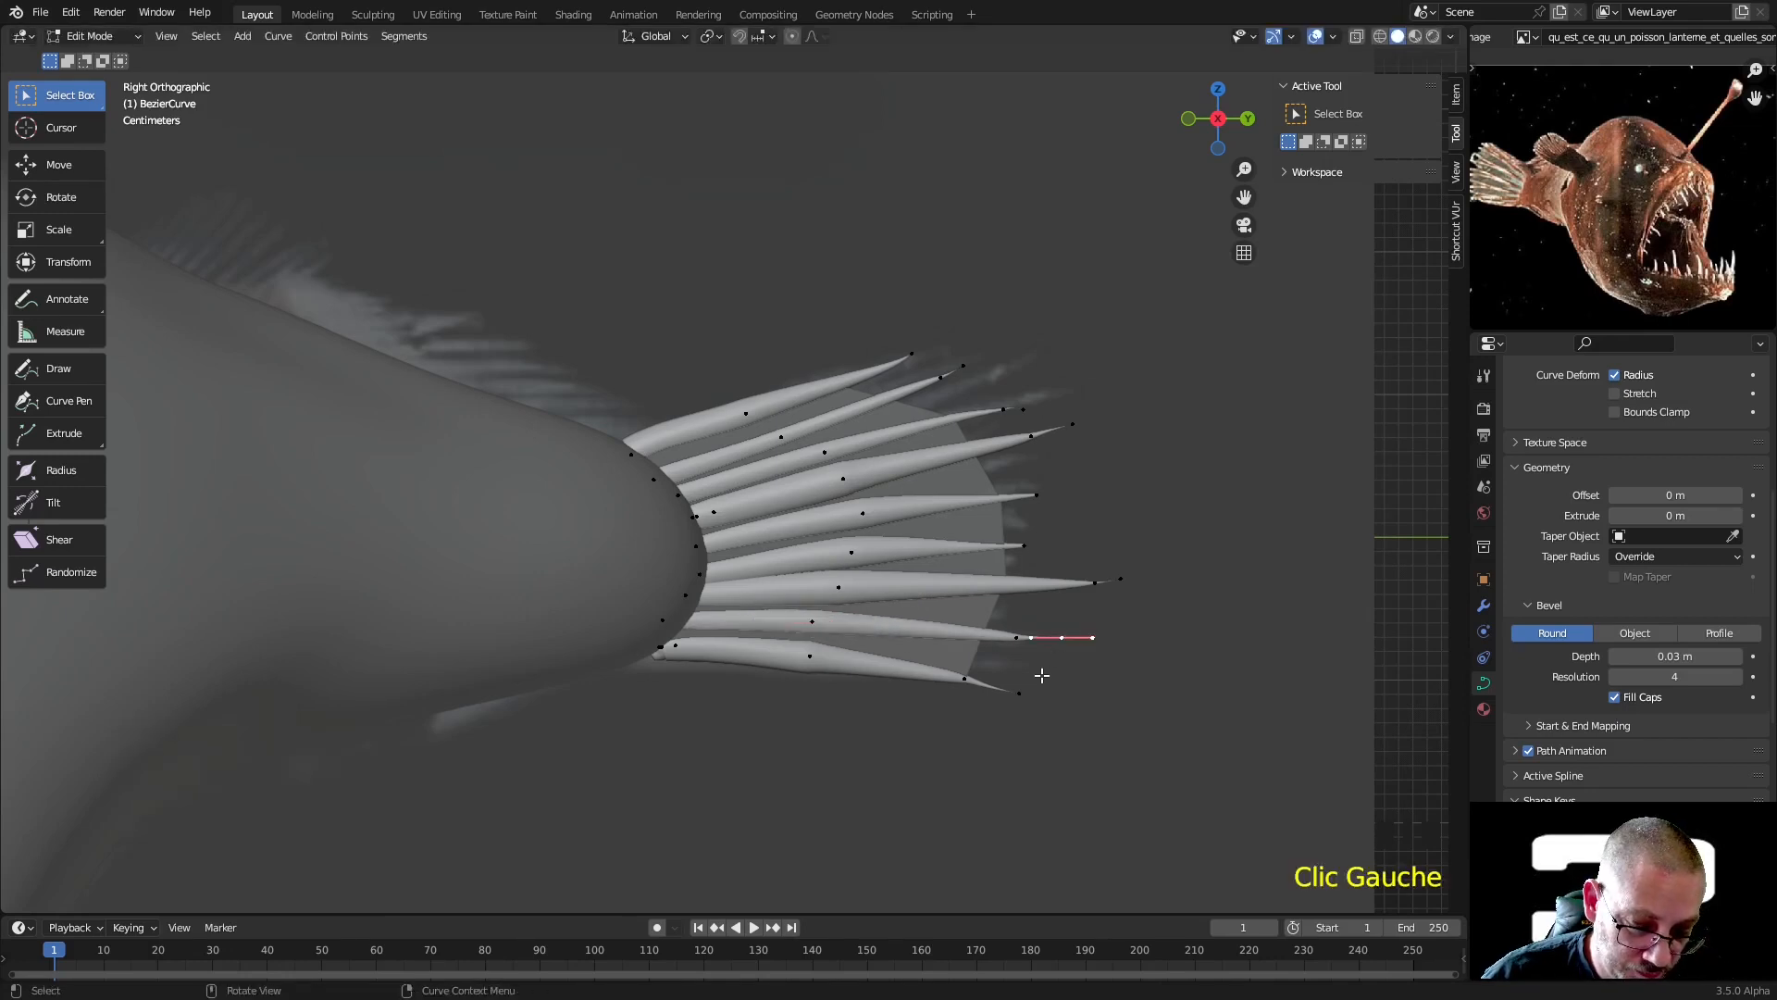
left_click(1017, 664)
key("x")
left_click(1017, 663)
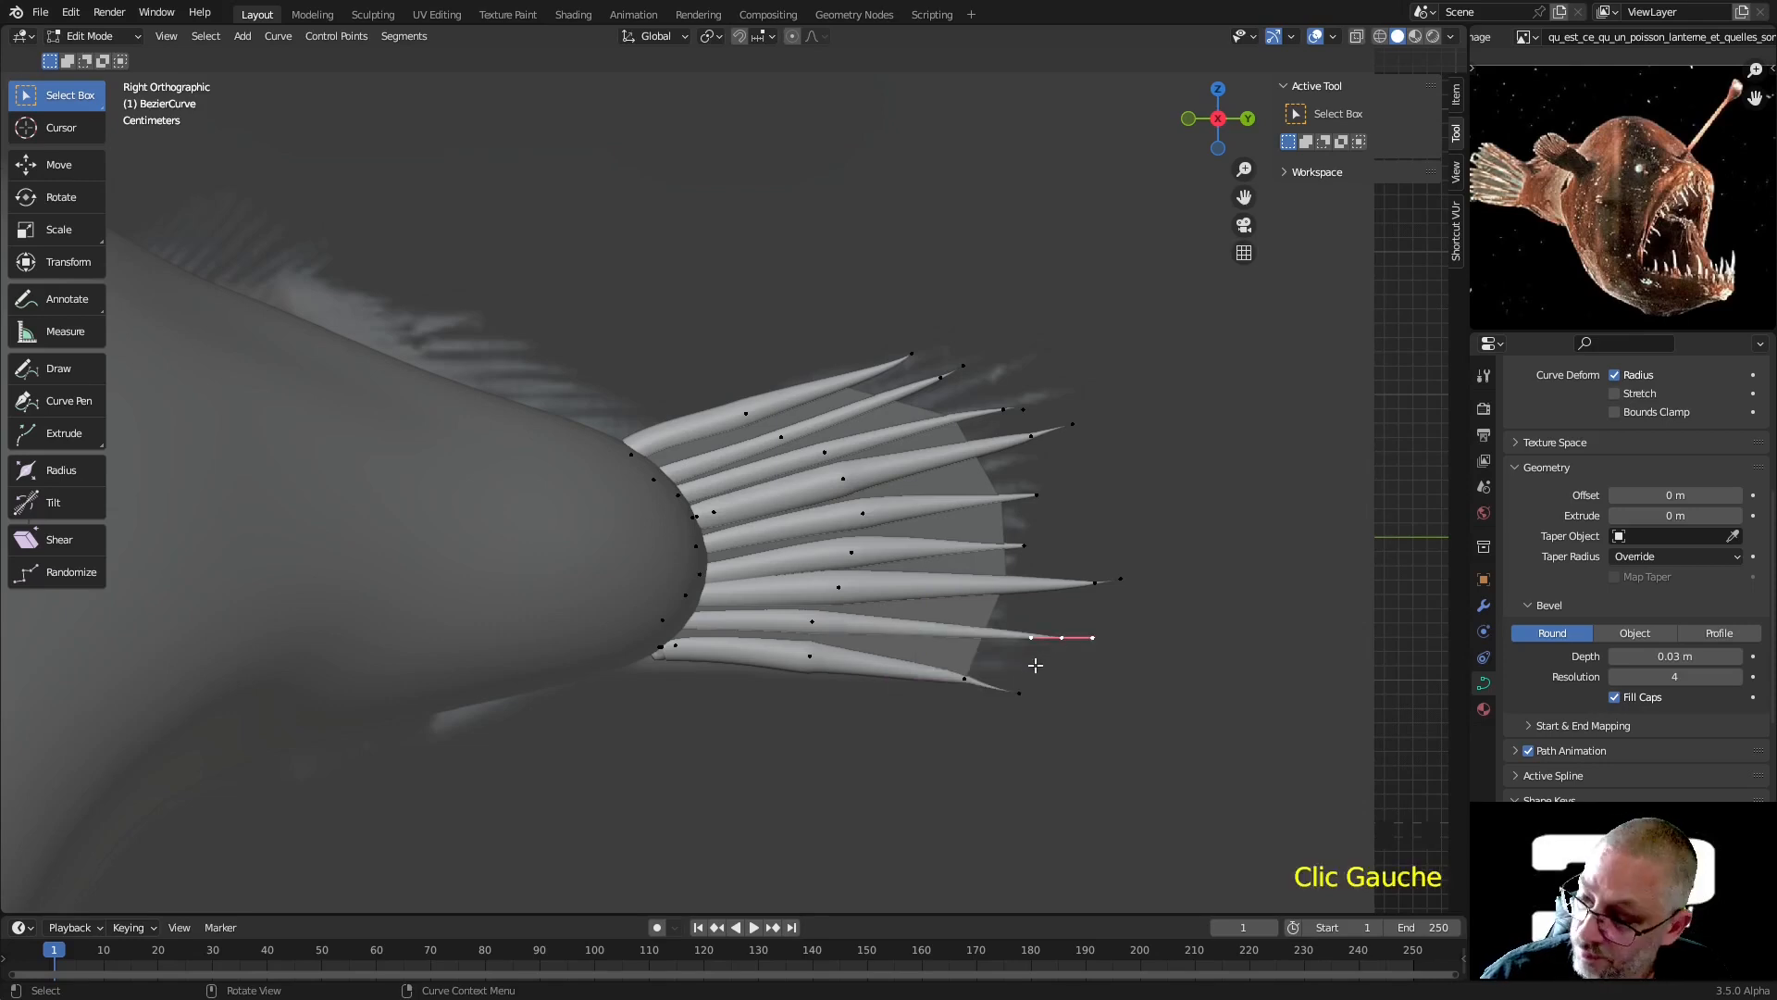
key("v")
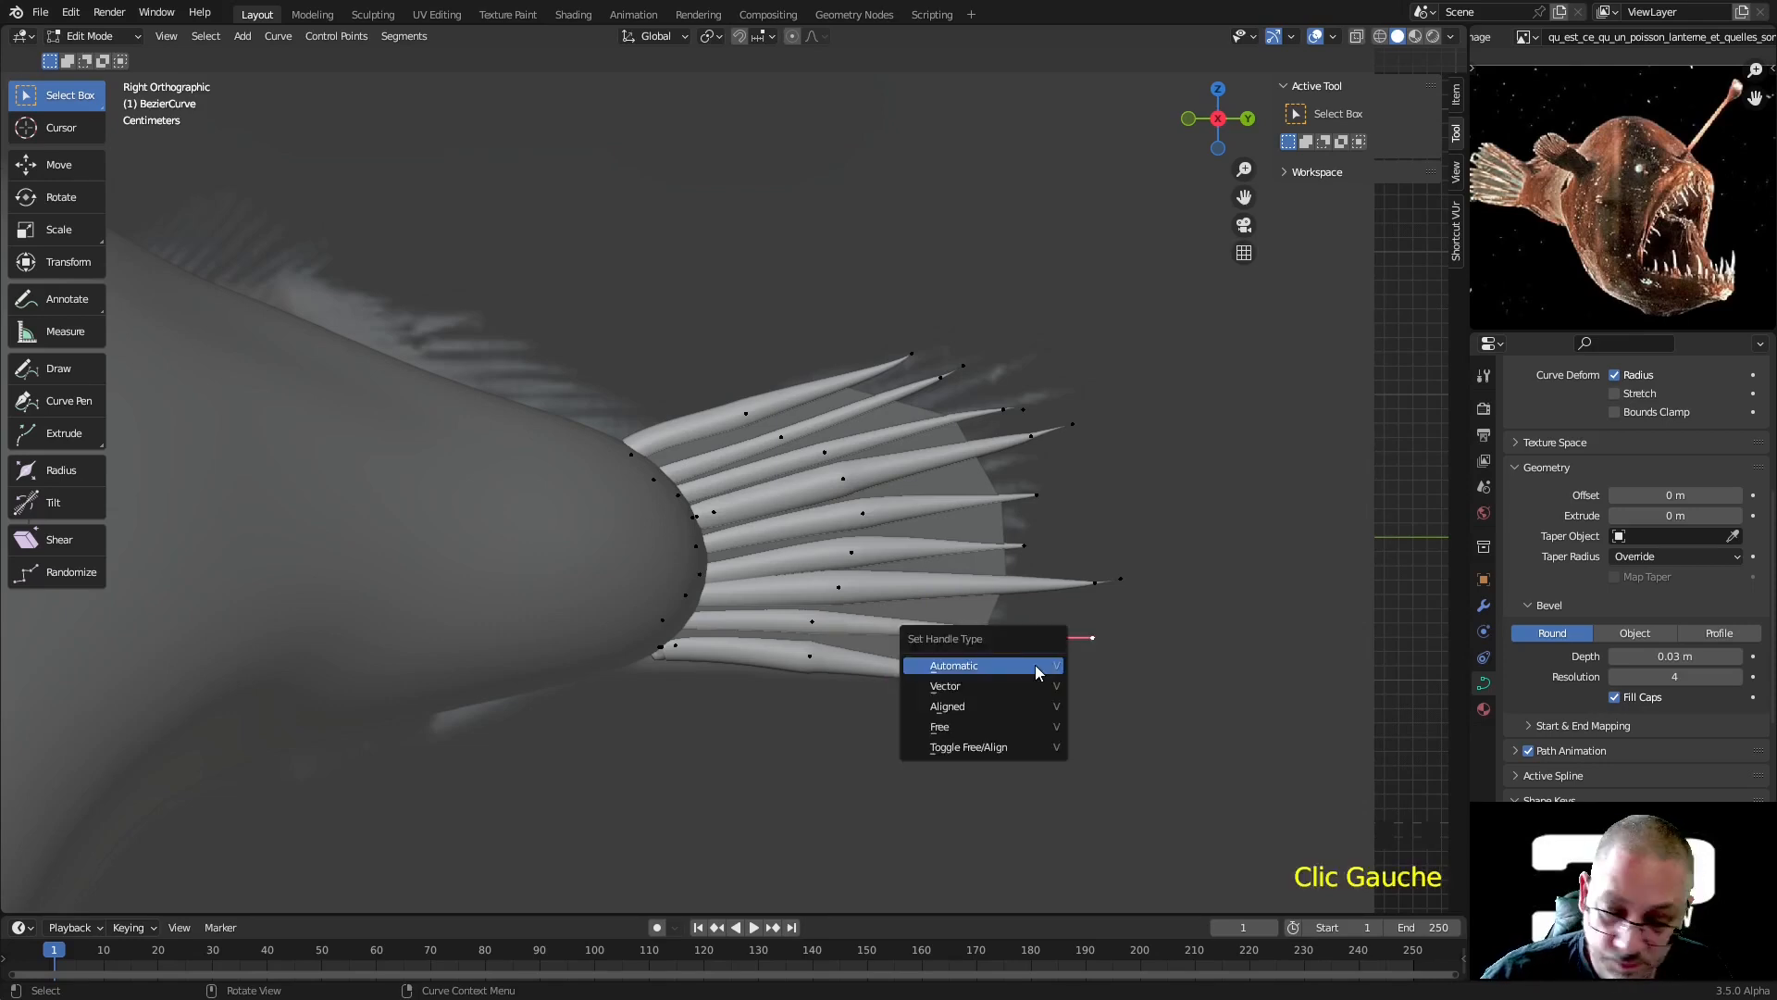
key("v")
Delete the ninth ray's inner tip point and set the handles of its remaining tip point to Automatic
left_click(979, 699)
key("x")
left_click(980, 700)
left_click(1019, 694)
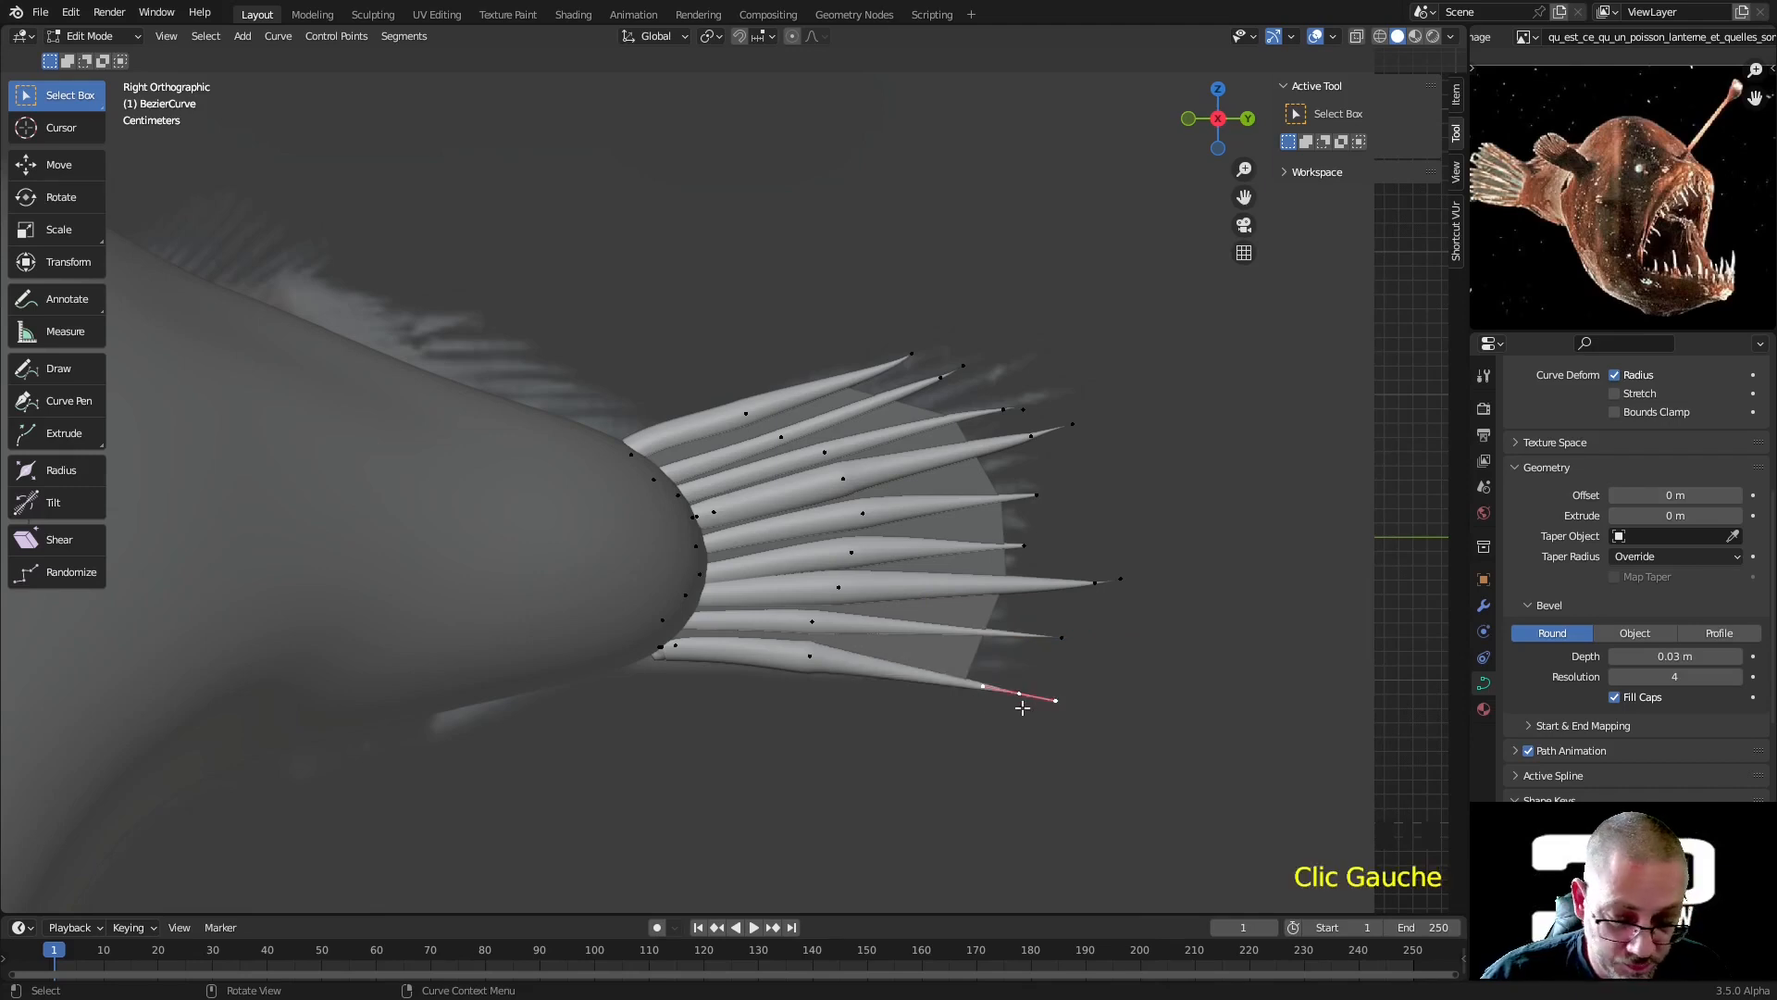
key("v")
key("v")
Set the handles of the ninth ray's middle point to Automatic
left_click(813, 659)
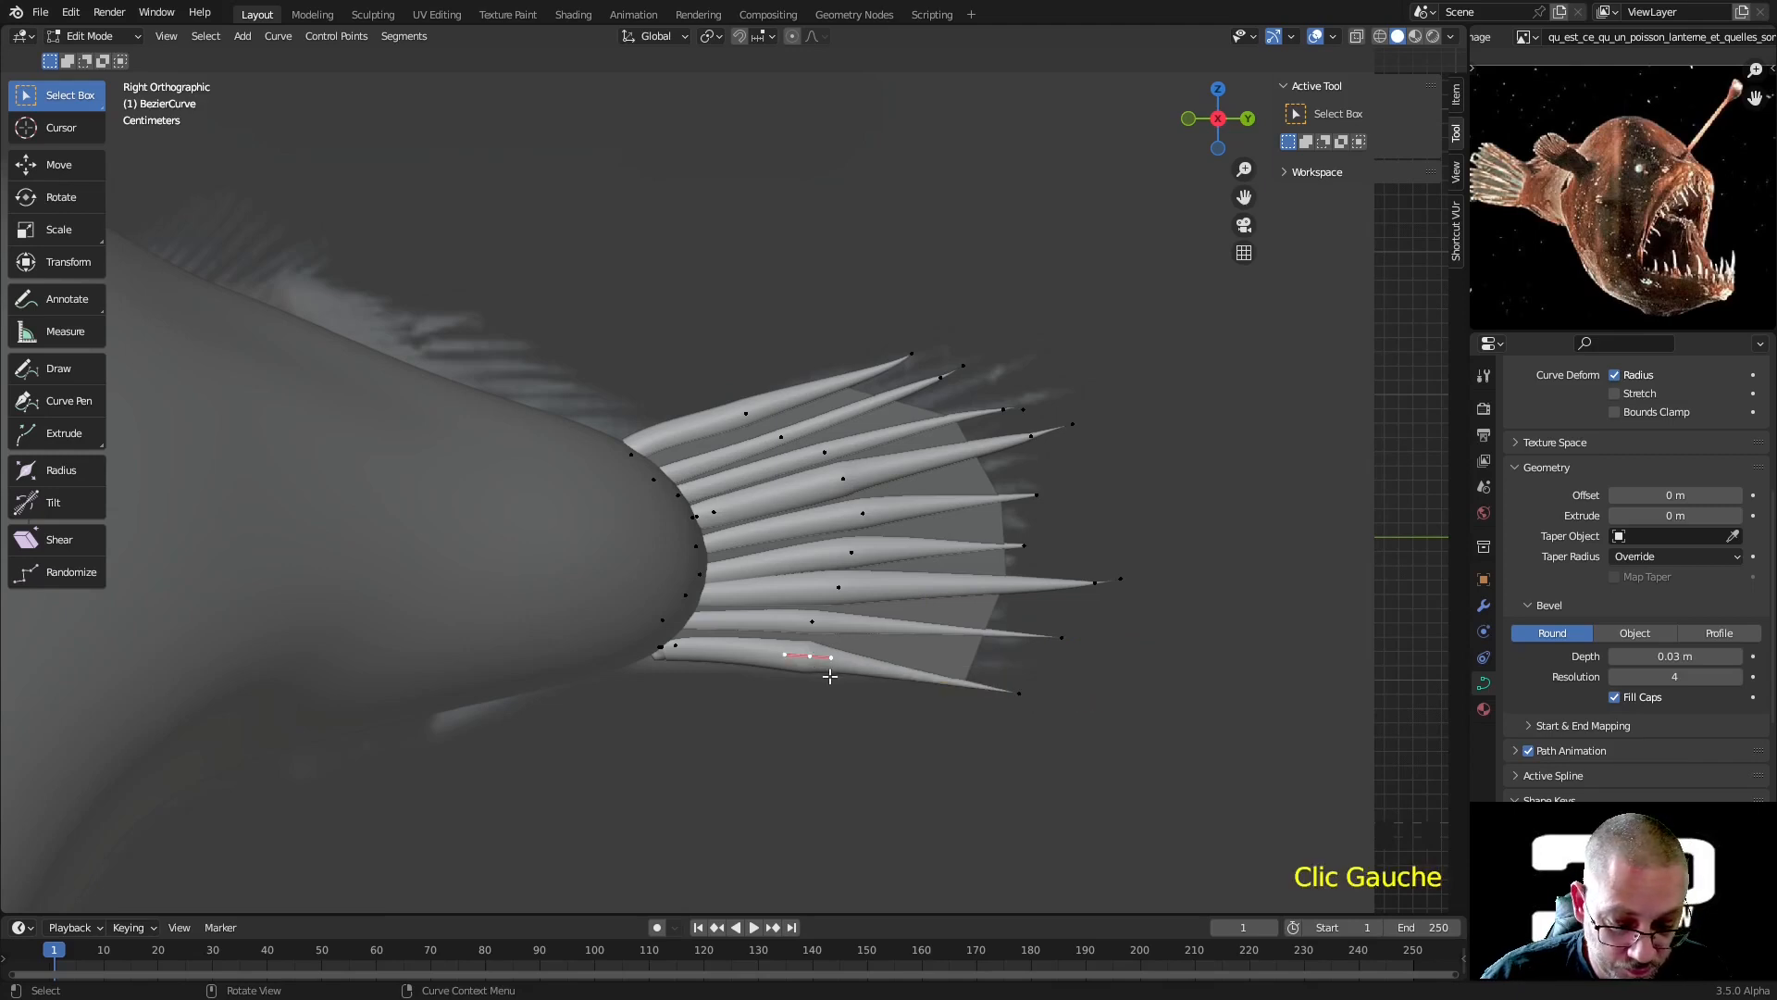
right_click(829, 676)
mouse_move(829, 676)
left_click(906, 681)
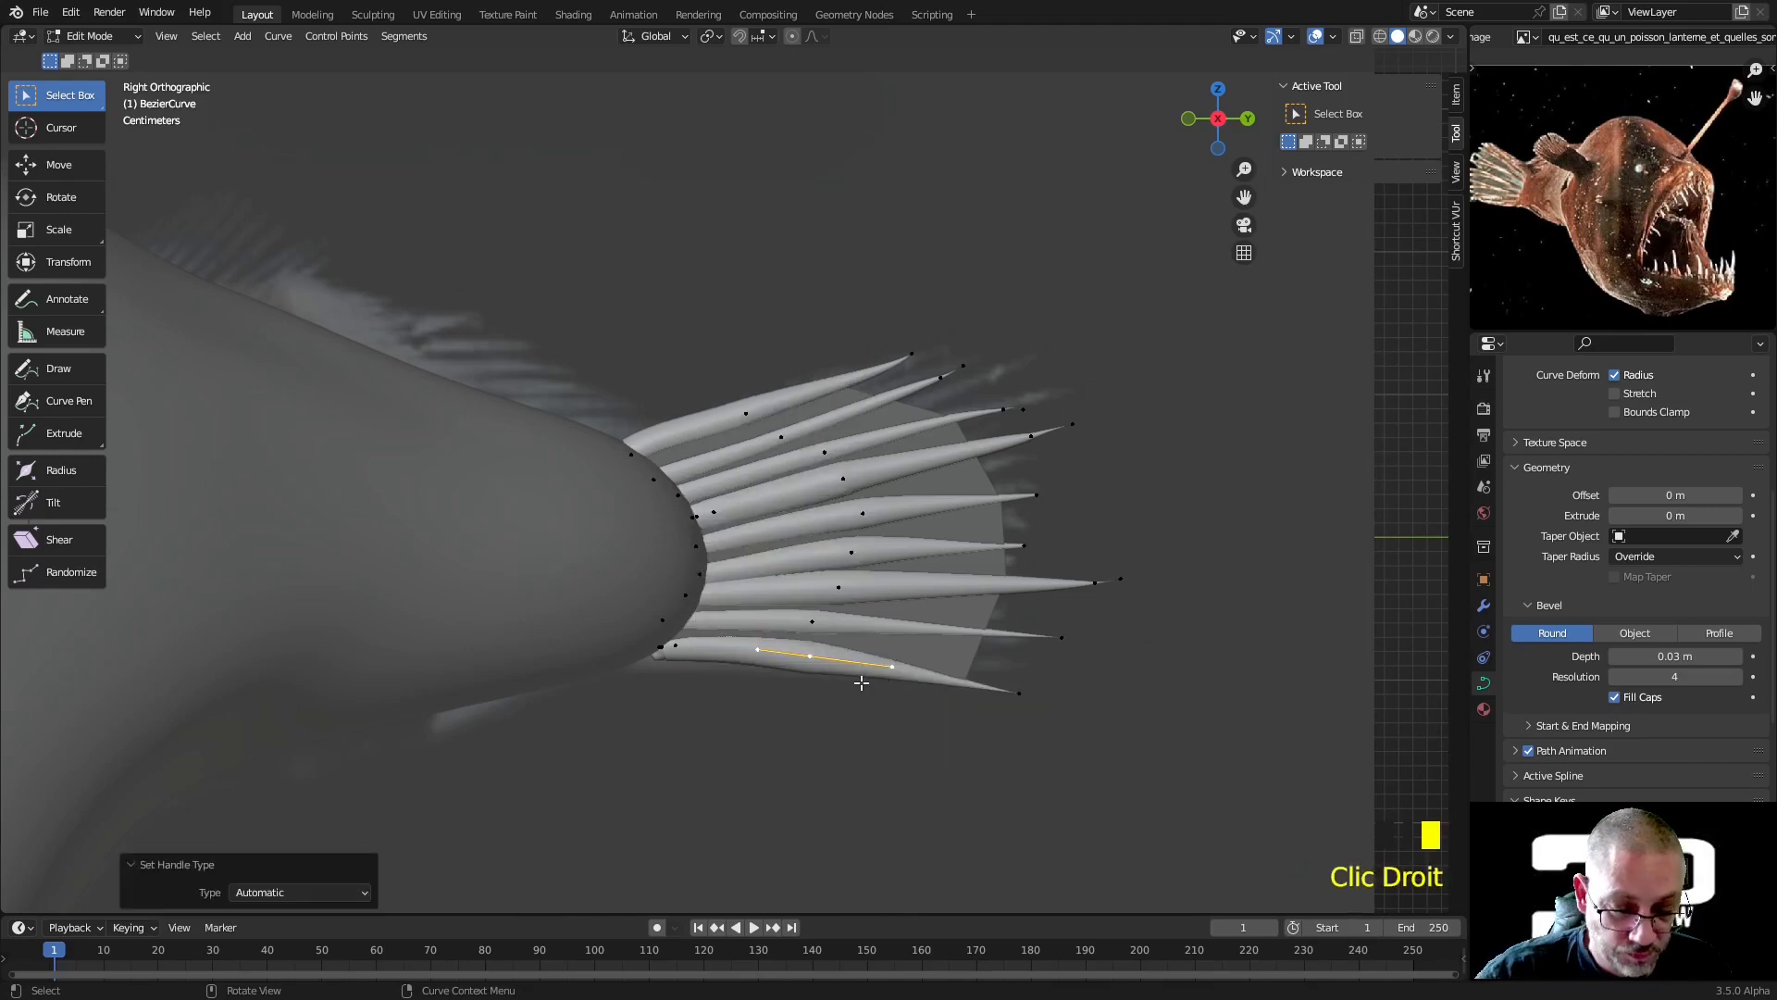
Delete the two innermost base points of the ninth ray
left_click(651, 703)
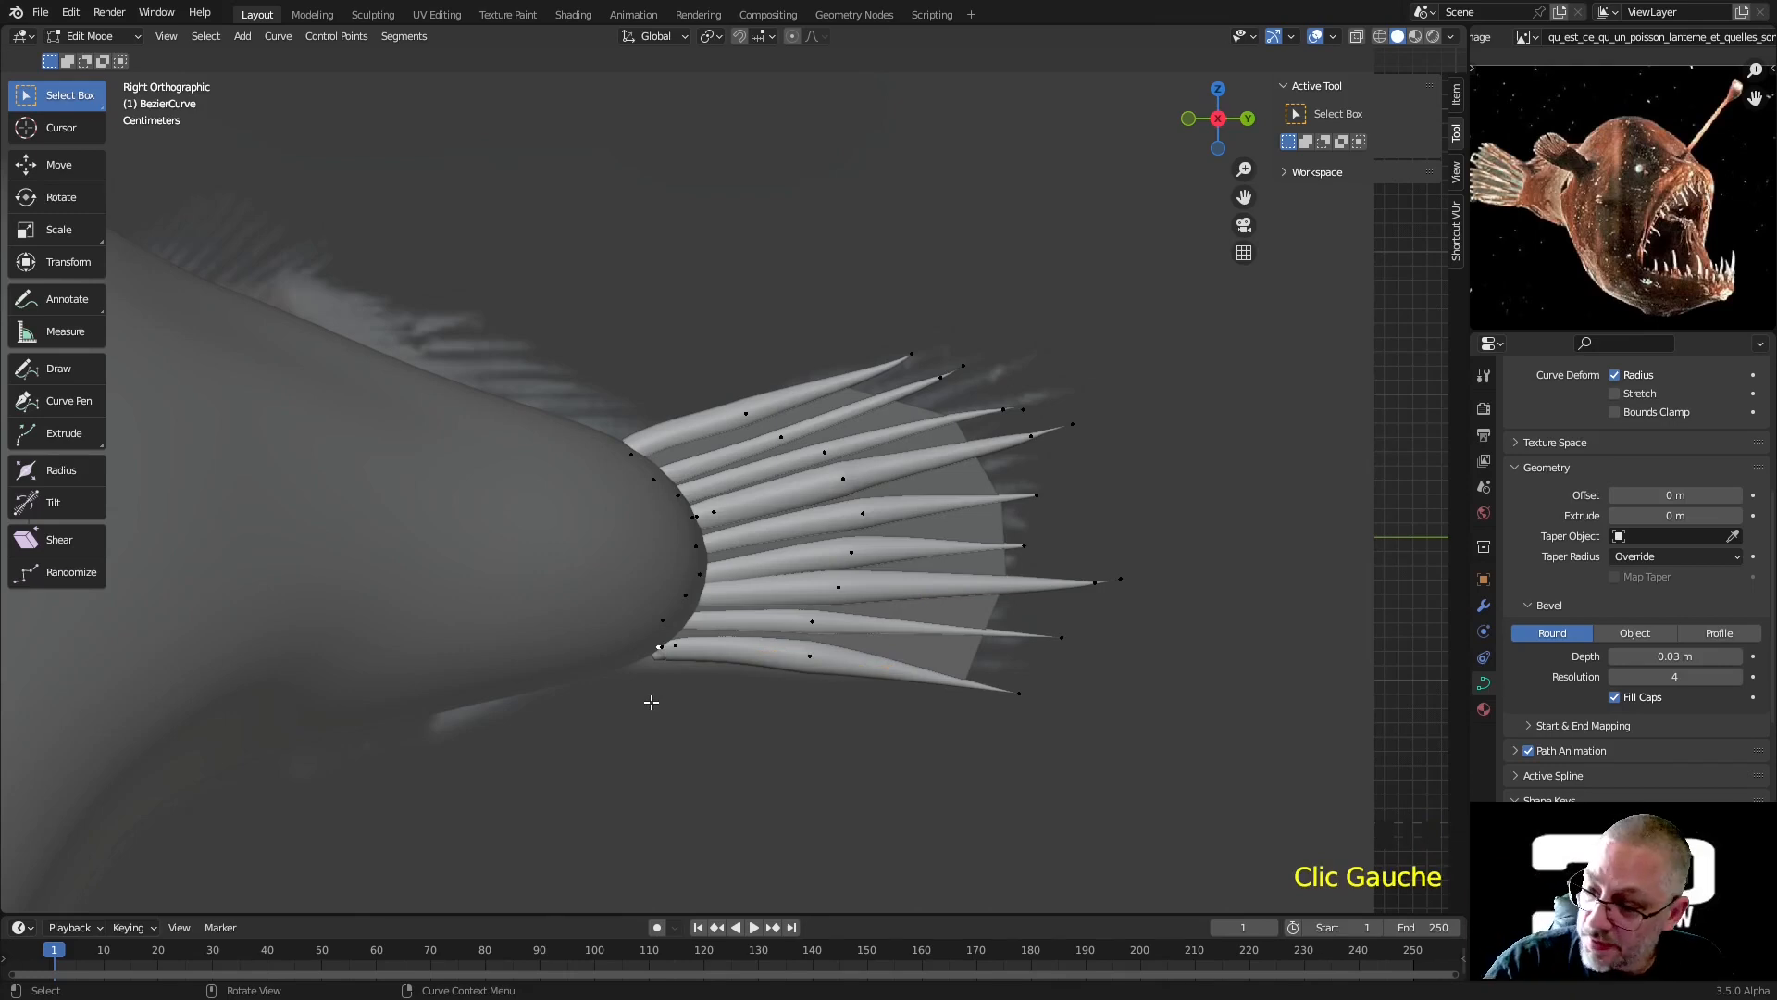
key("x")
left_click(649, 702)
left_click(661, 655)
key("x")
left_click(654, 676)
Move the ninth ray's remaining base point into the body and set its base and middle point handles to Automatic
left_click(665, 668)
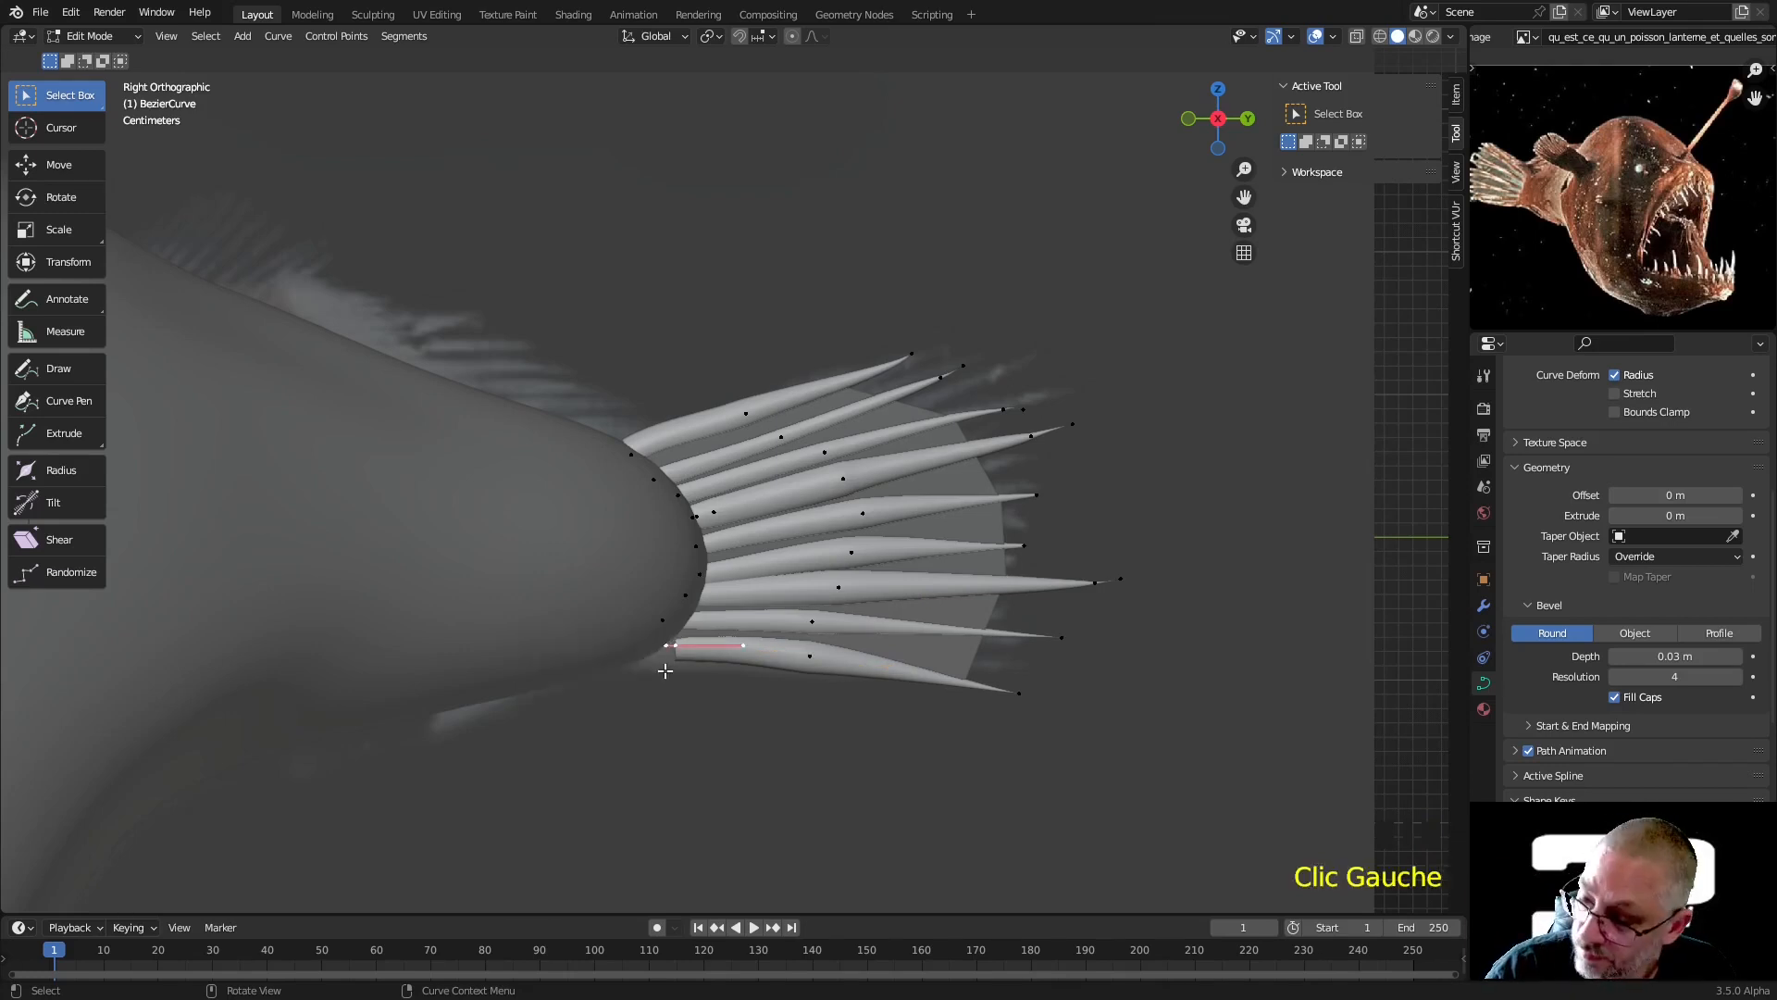
key("g")
left_click(637, 670)
key("v")
left_click(631, 668)
left_click(809, 653)
key("v")
left_click(810, 653)
Move the ninth ray's tip about 0.004 m outward and 0.006 m up, and shrink its middle point's radius by a factor of about 0.75
left_click(1034, 694)
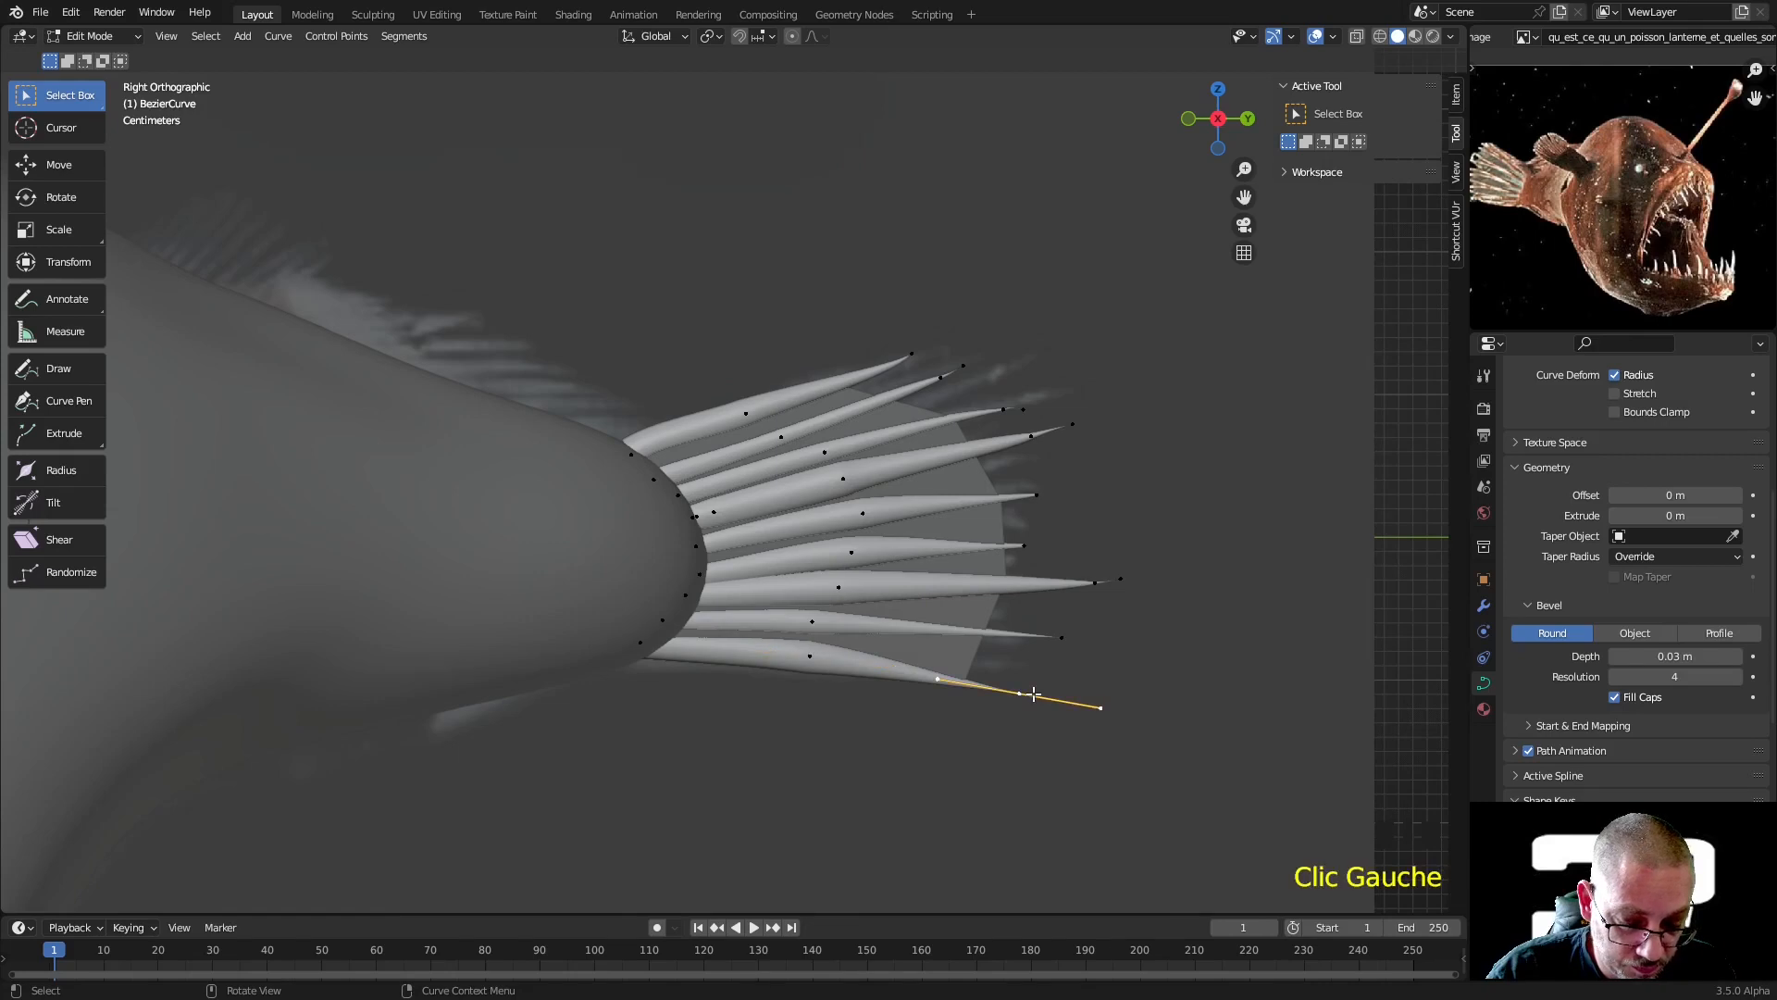
key("g")
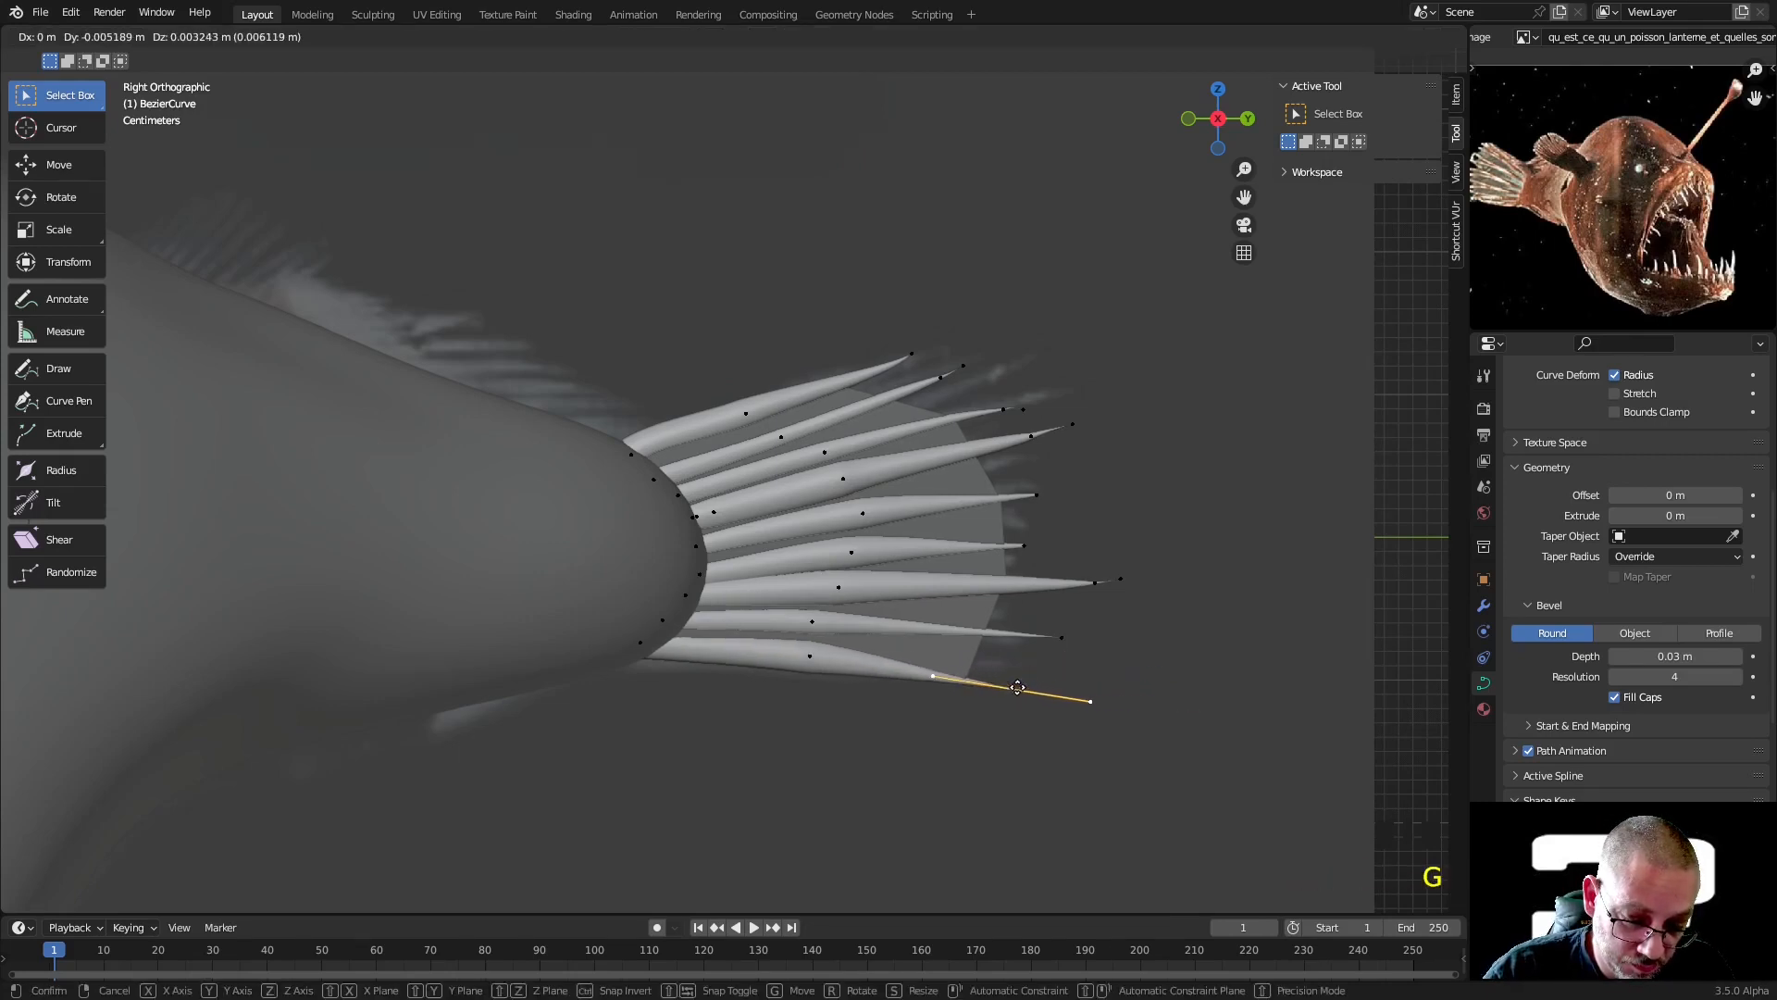
left_click(1027, 691)
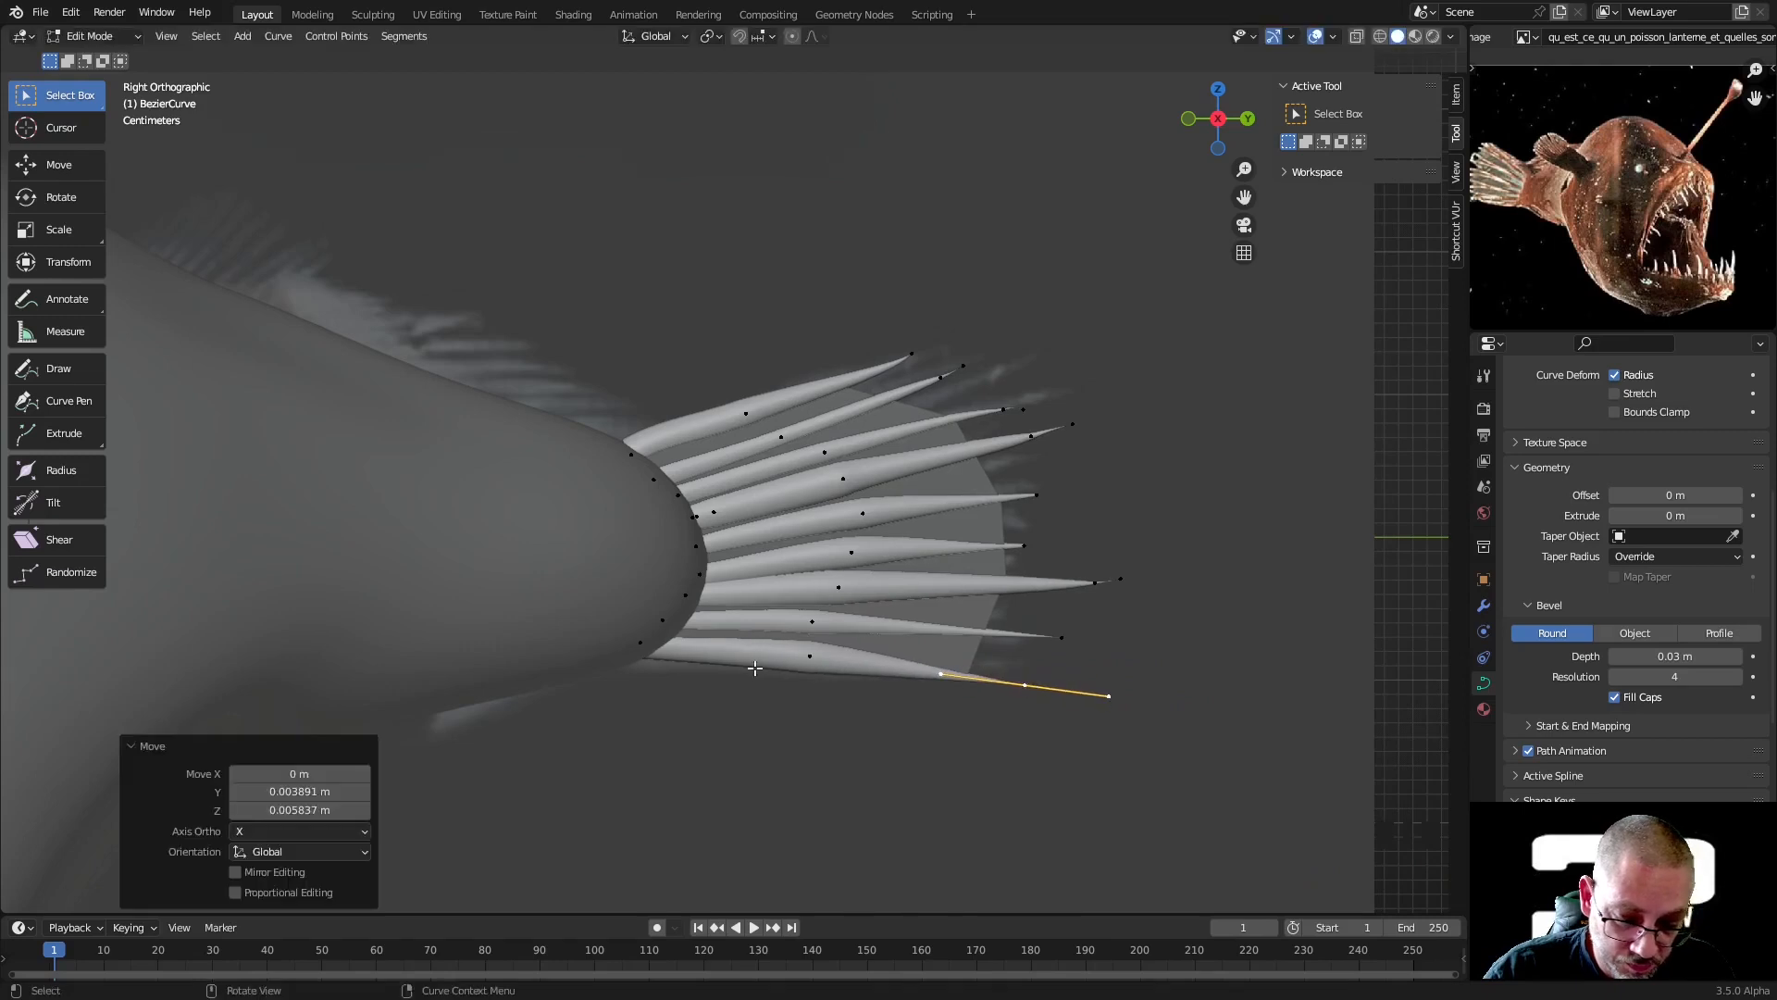
left_click(827, 665)
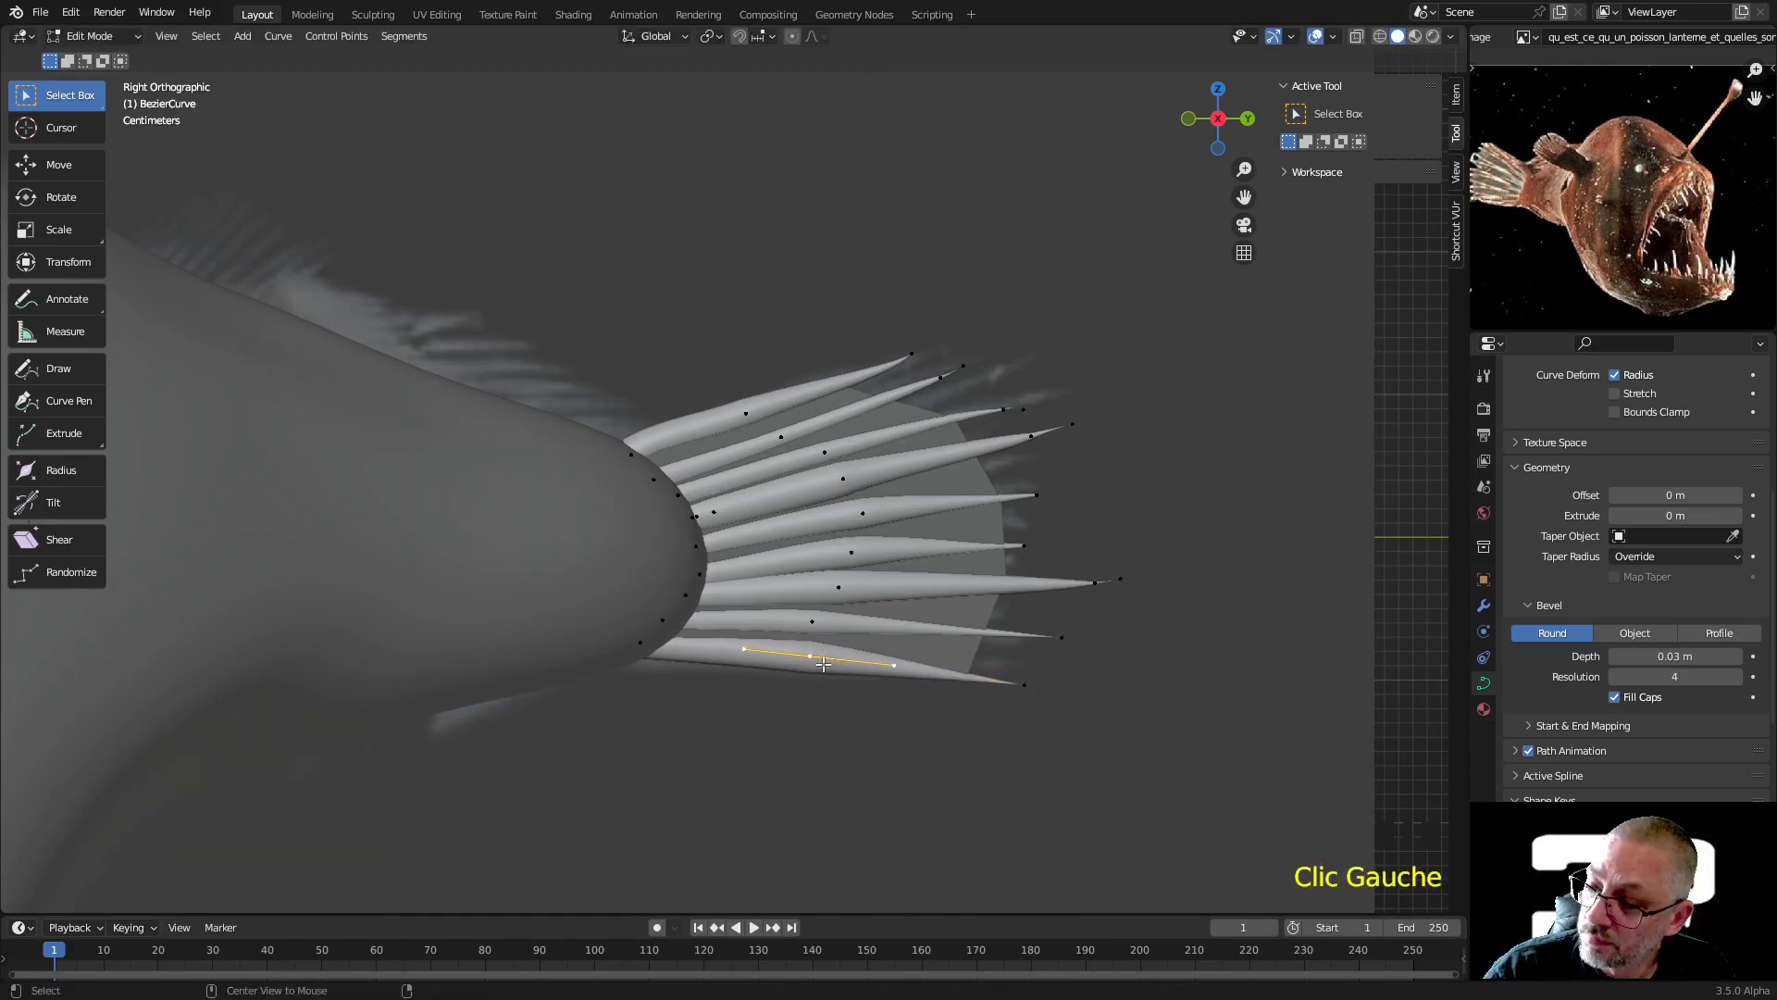
key("alt+s")
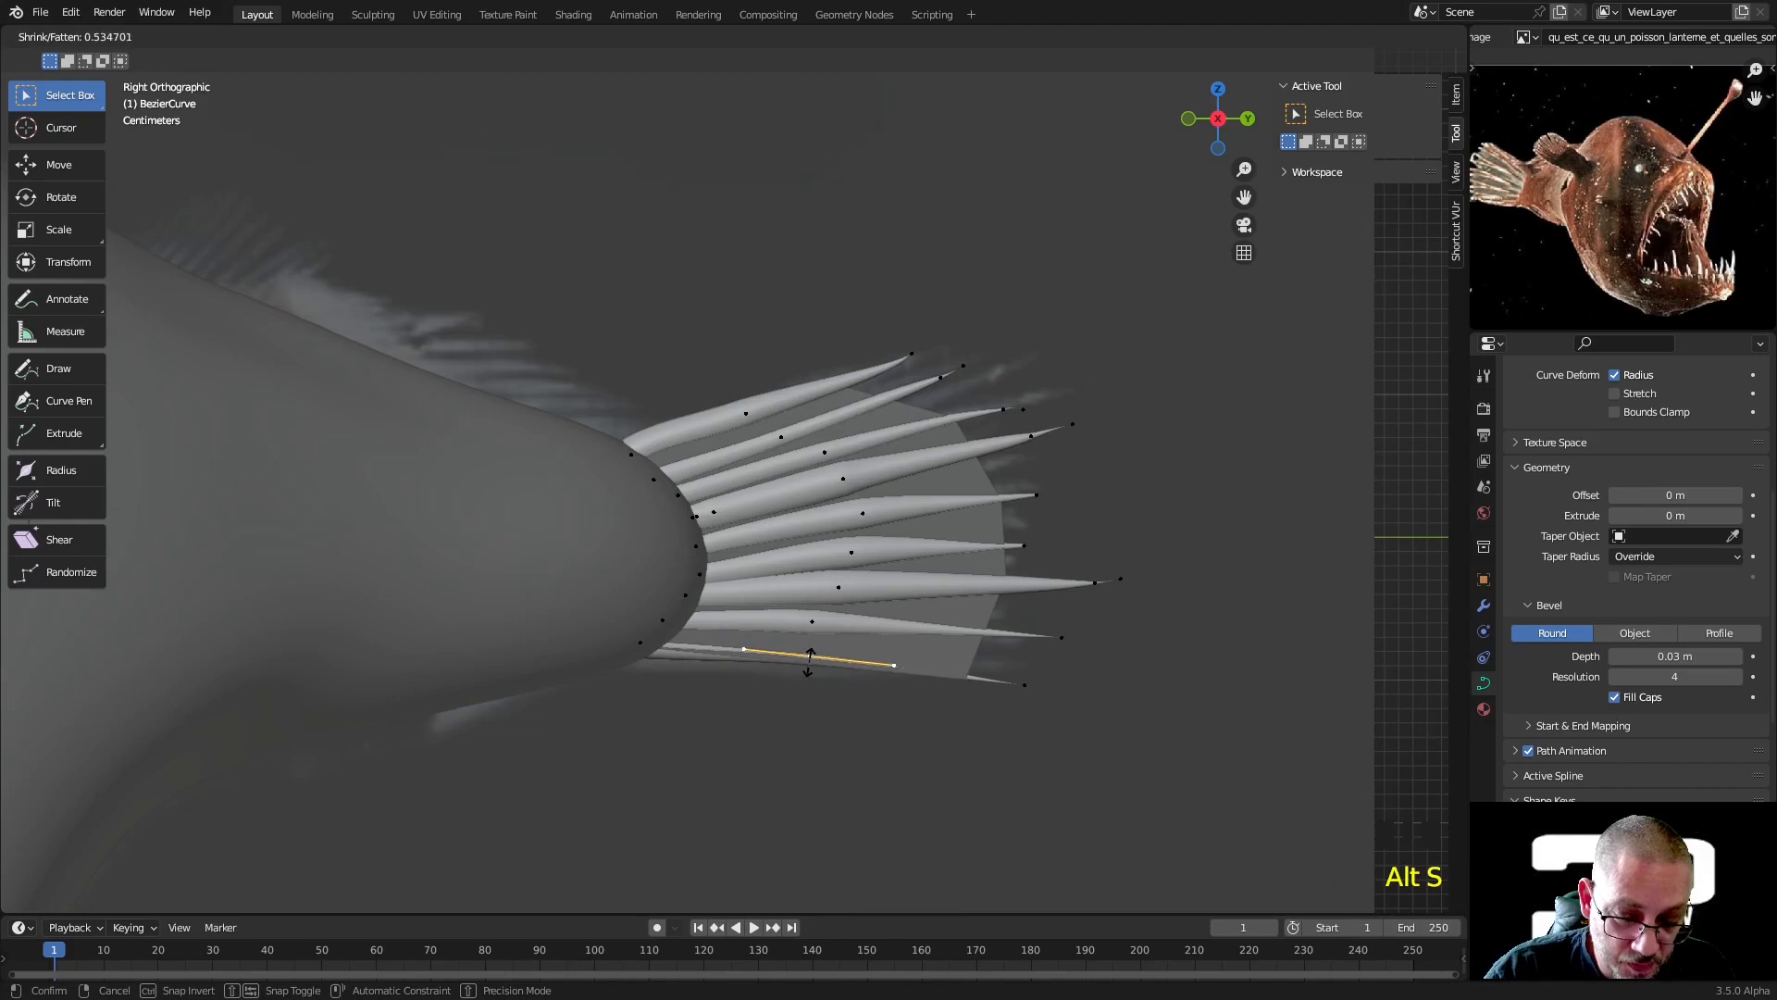
left_click(766, 709)
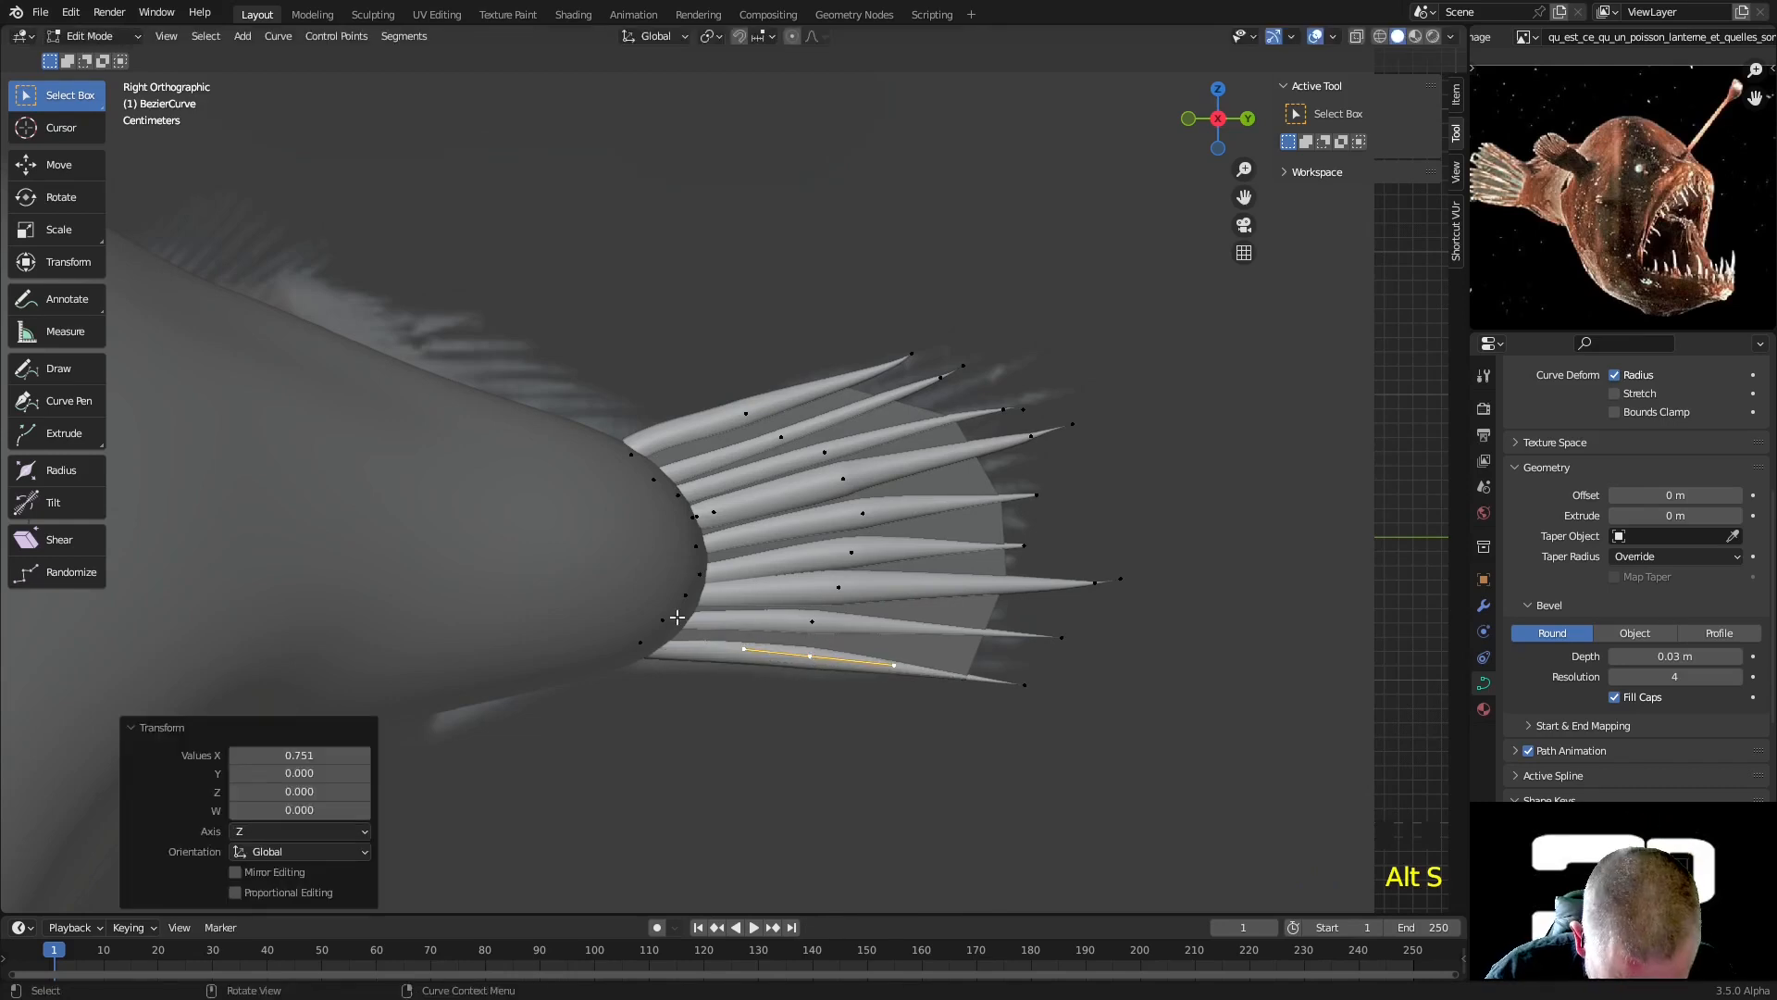
Move the eighth ray's middle point slightly toward the body and downward
left_click(810, 620)
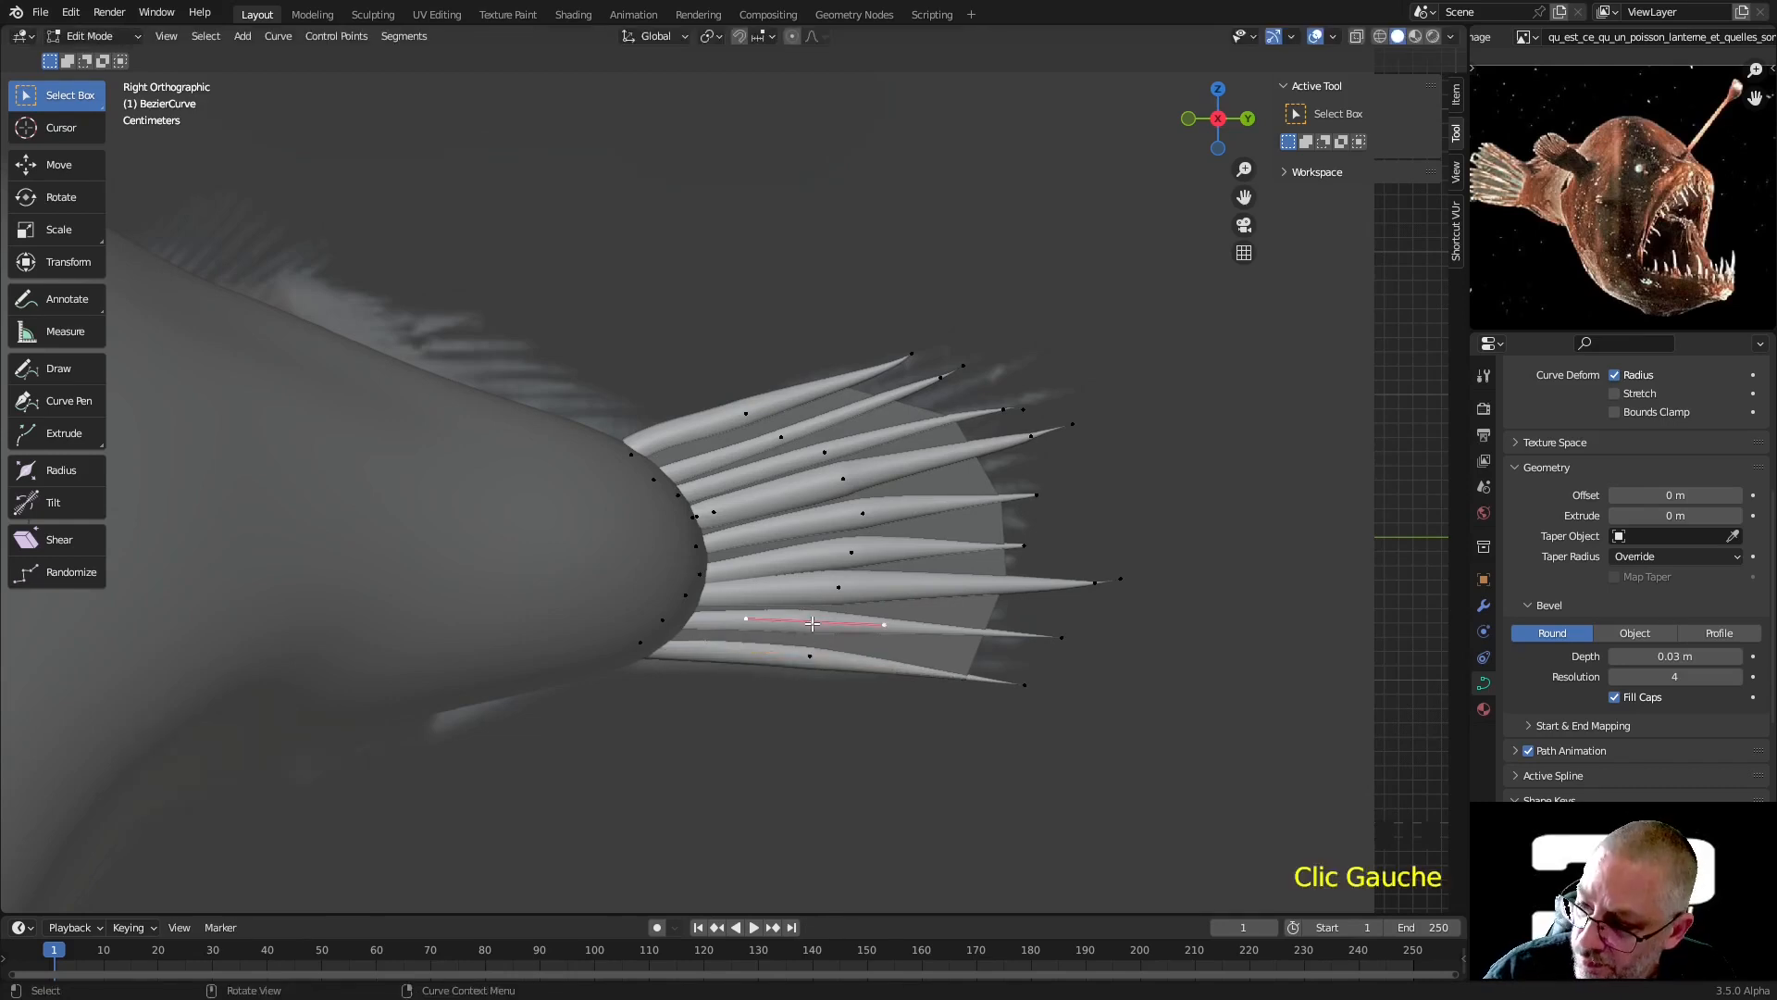
key("g")
left_click(801, 627)
Shrink the seventh ray's middle point radius by a factor of about 0.82 and move the point slightly toward the body
left_click(836, 595)
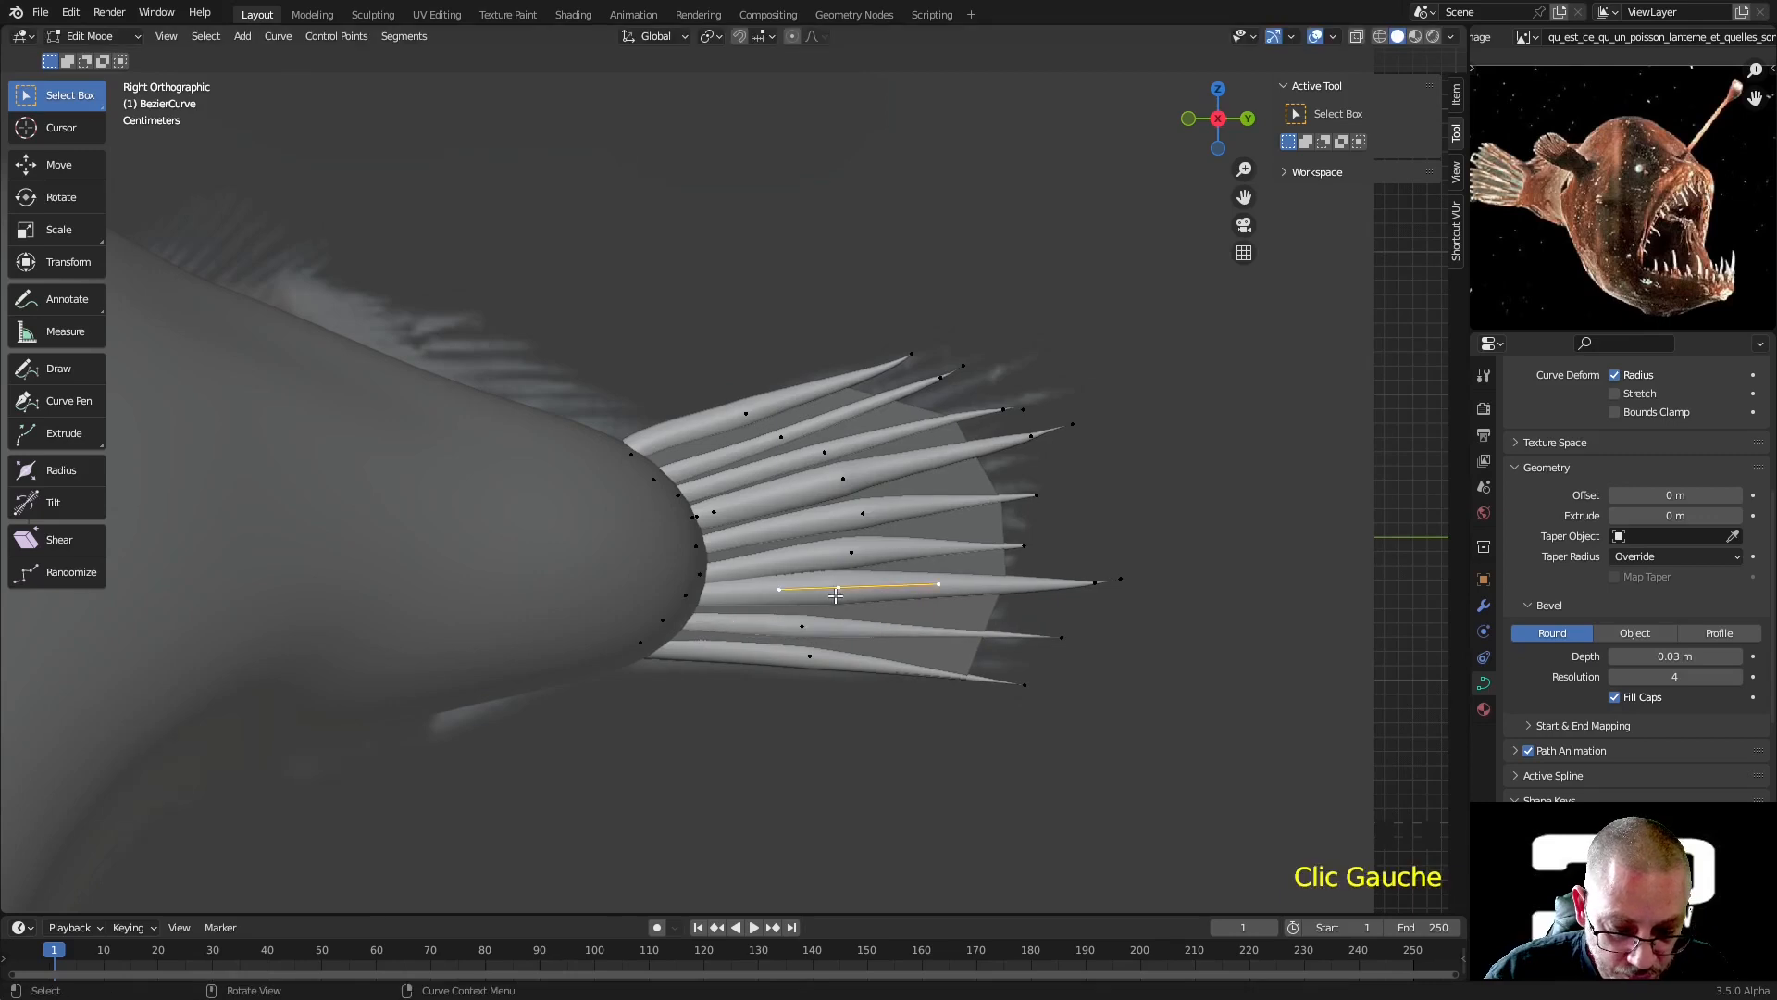
key("alt+s")
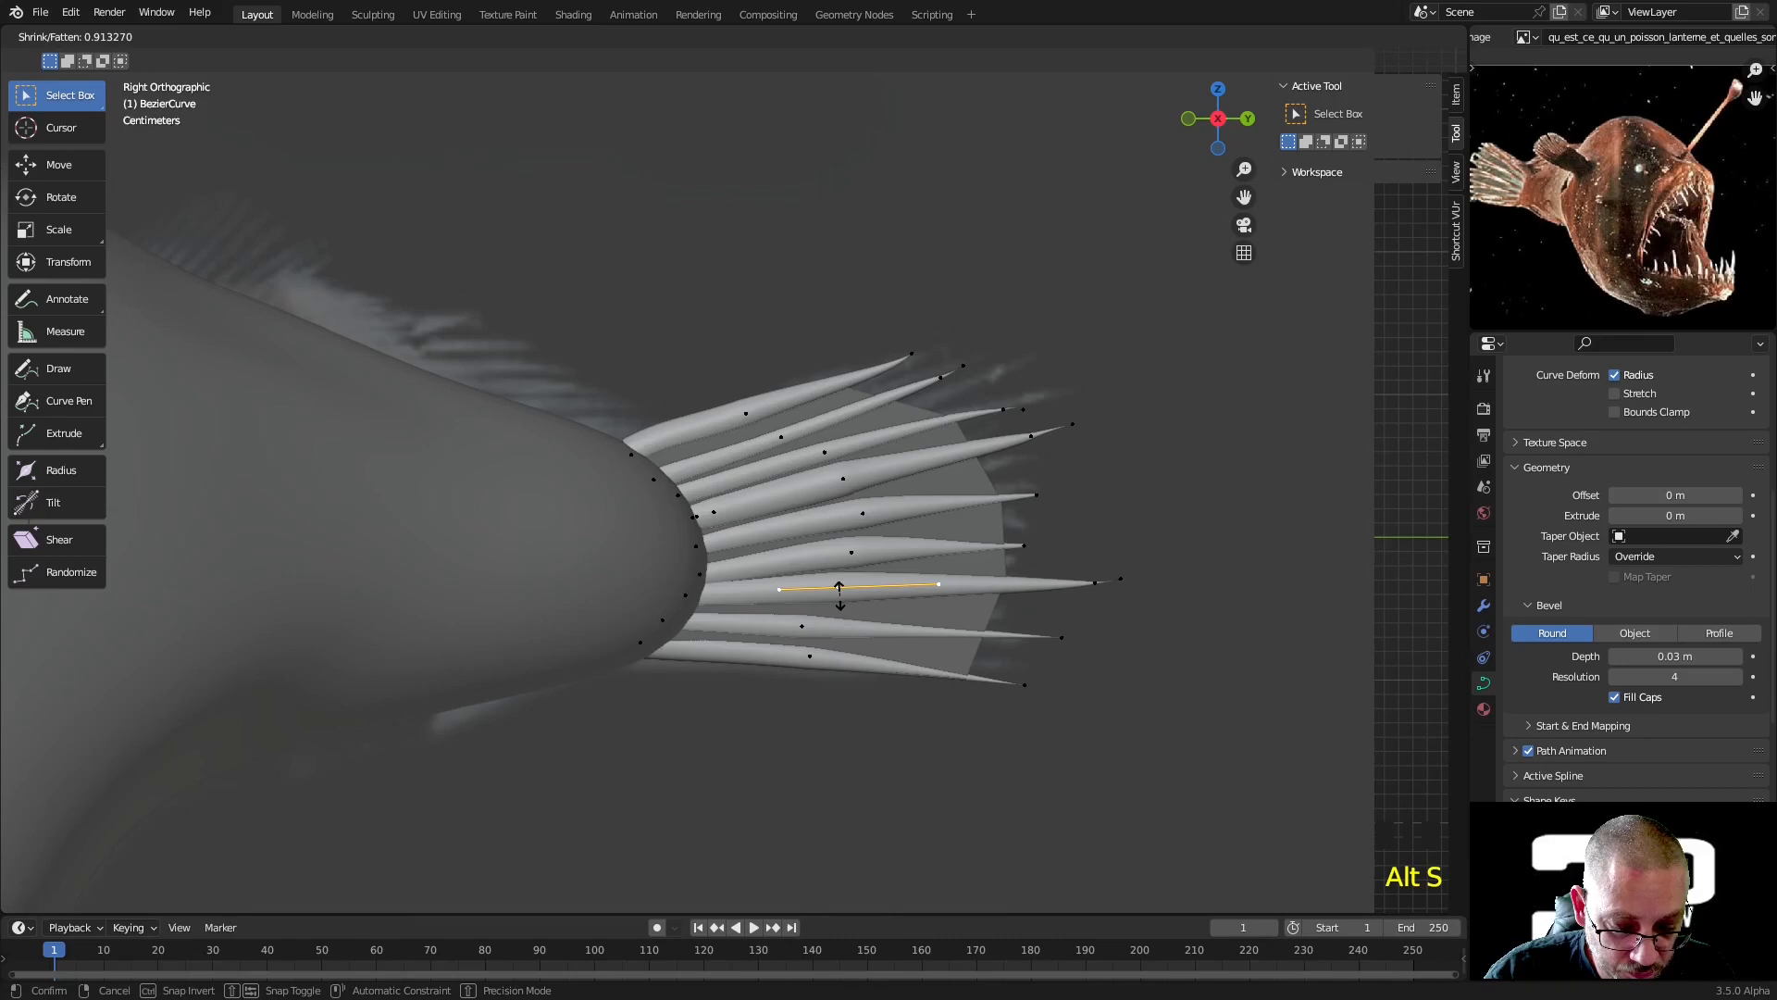
left_click(840, 594)
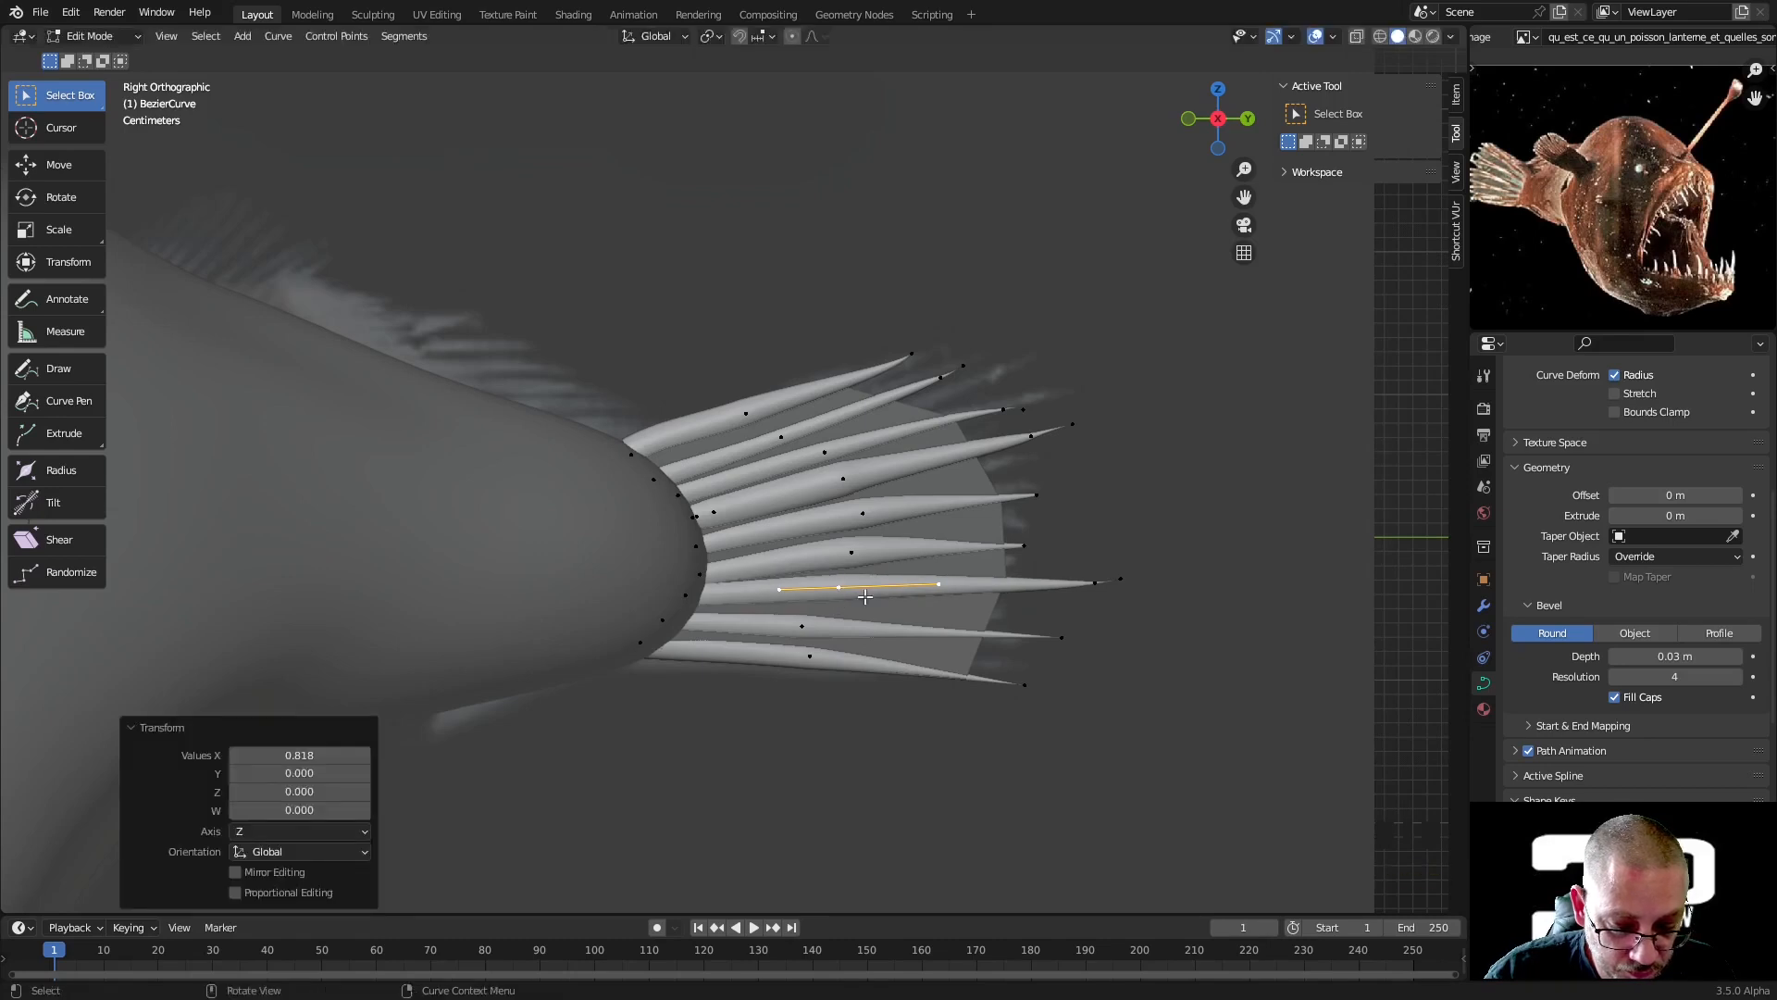
key("g")
left_click(847, 605)
Shrink the sixth ray's middle point radius by a factor of about 0.74 and move the point about 0.011 m toward the body
left_click(852, 547)
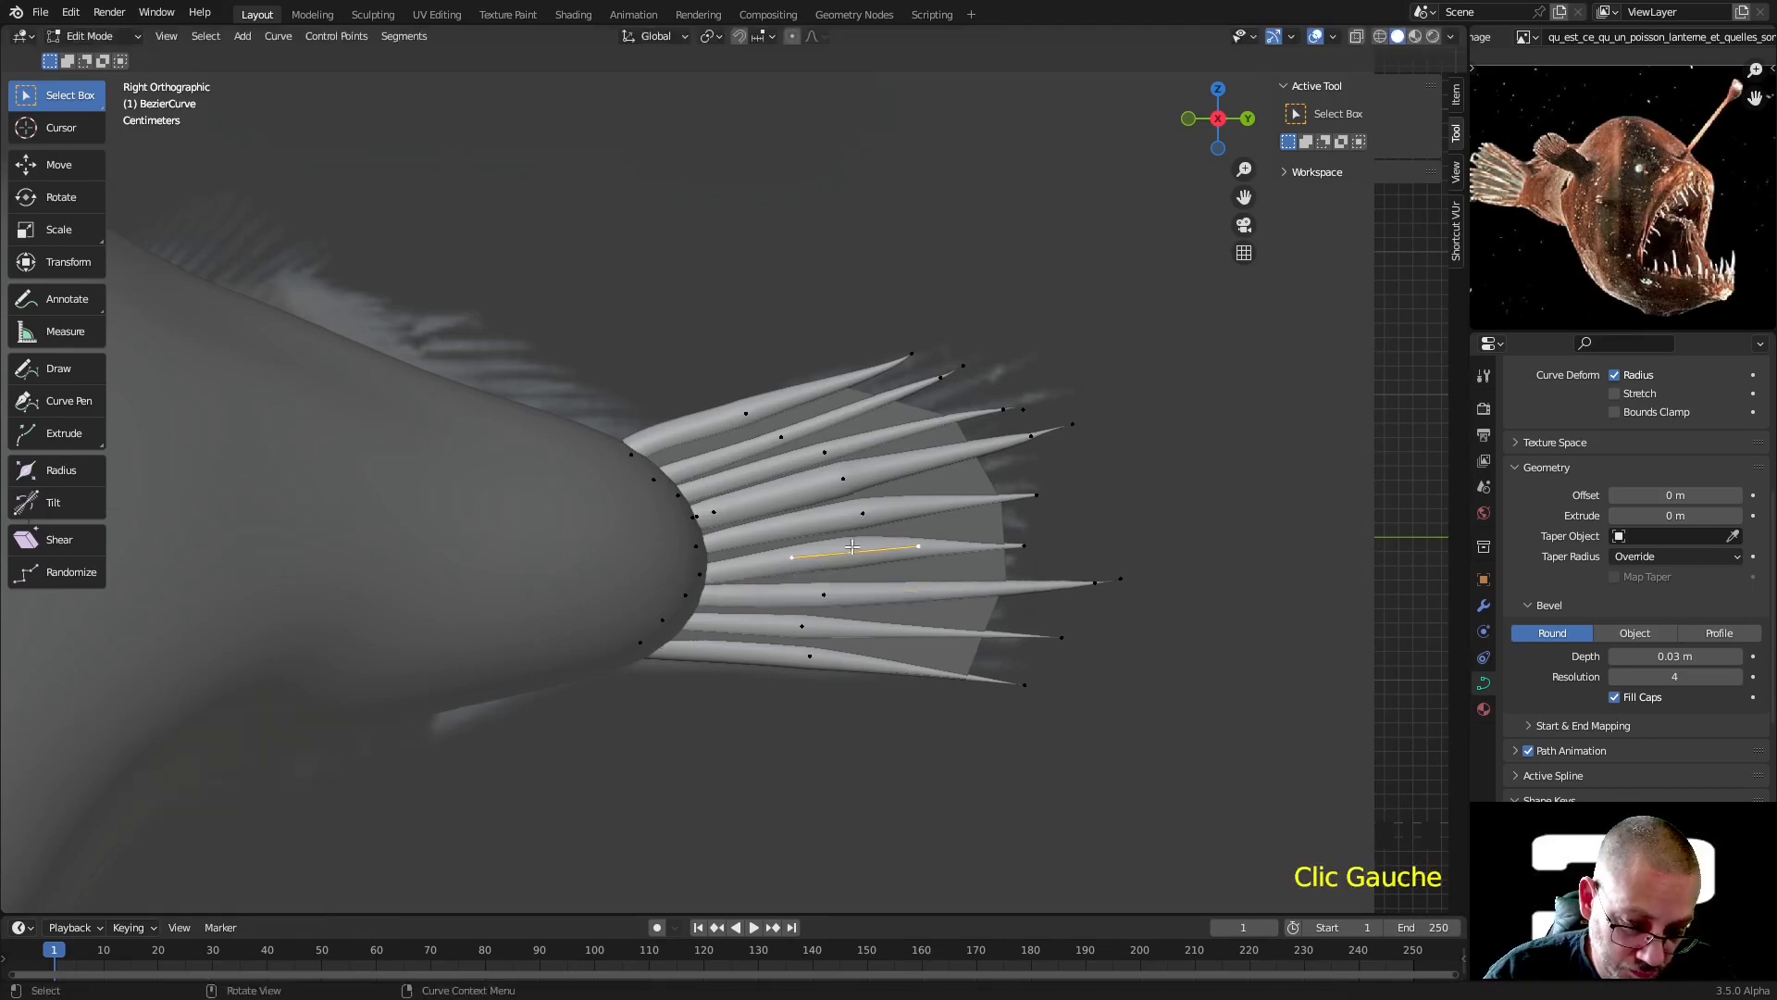
key("alt+s")
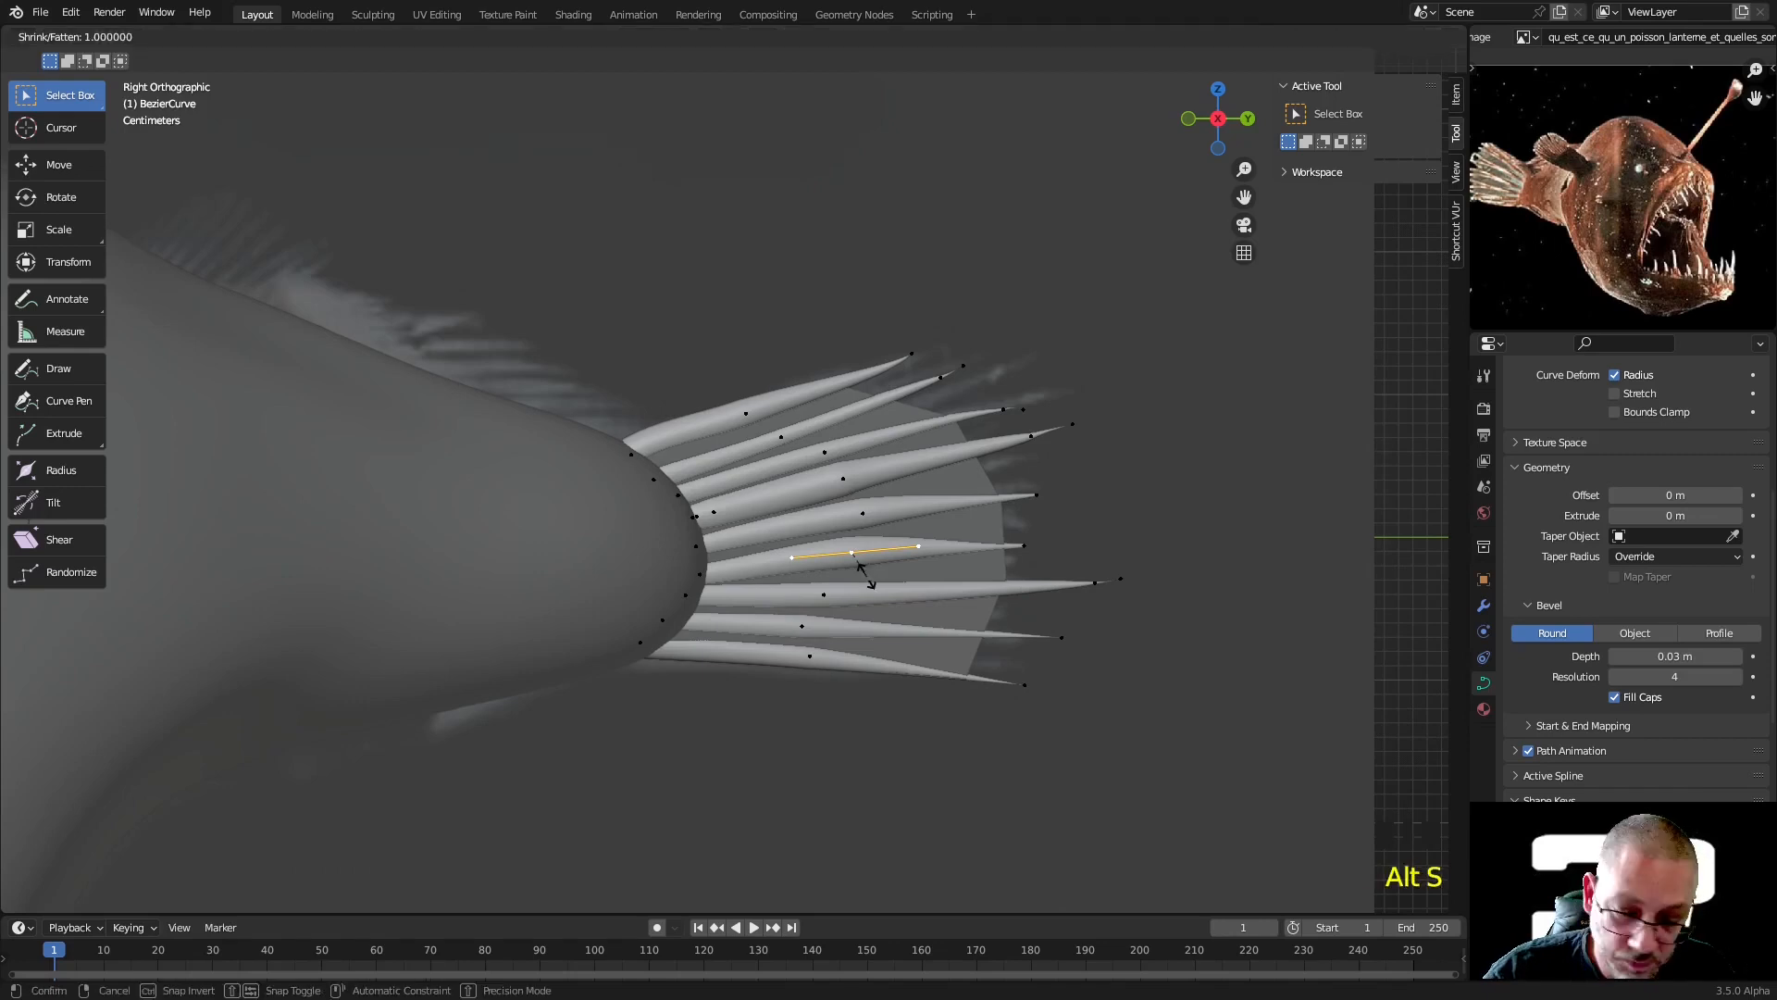
left_click(863, 570)
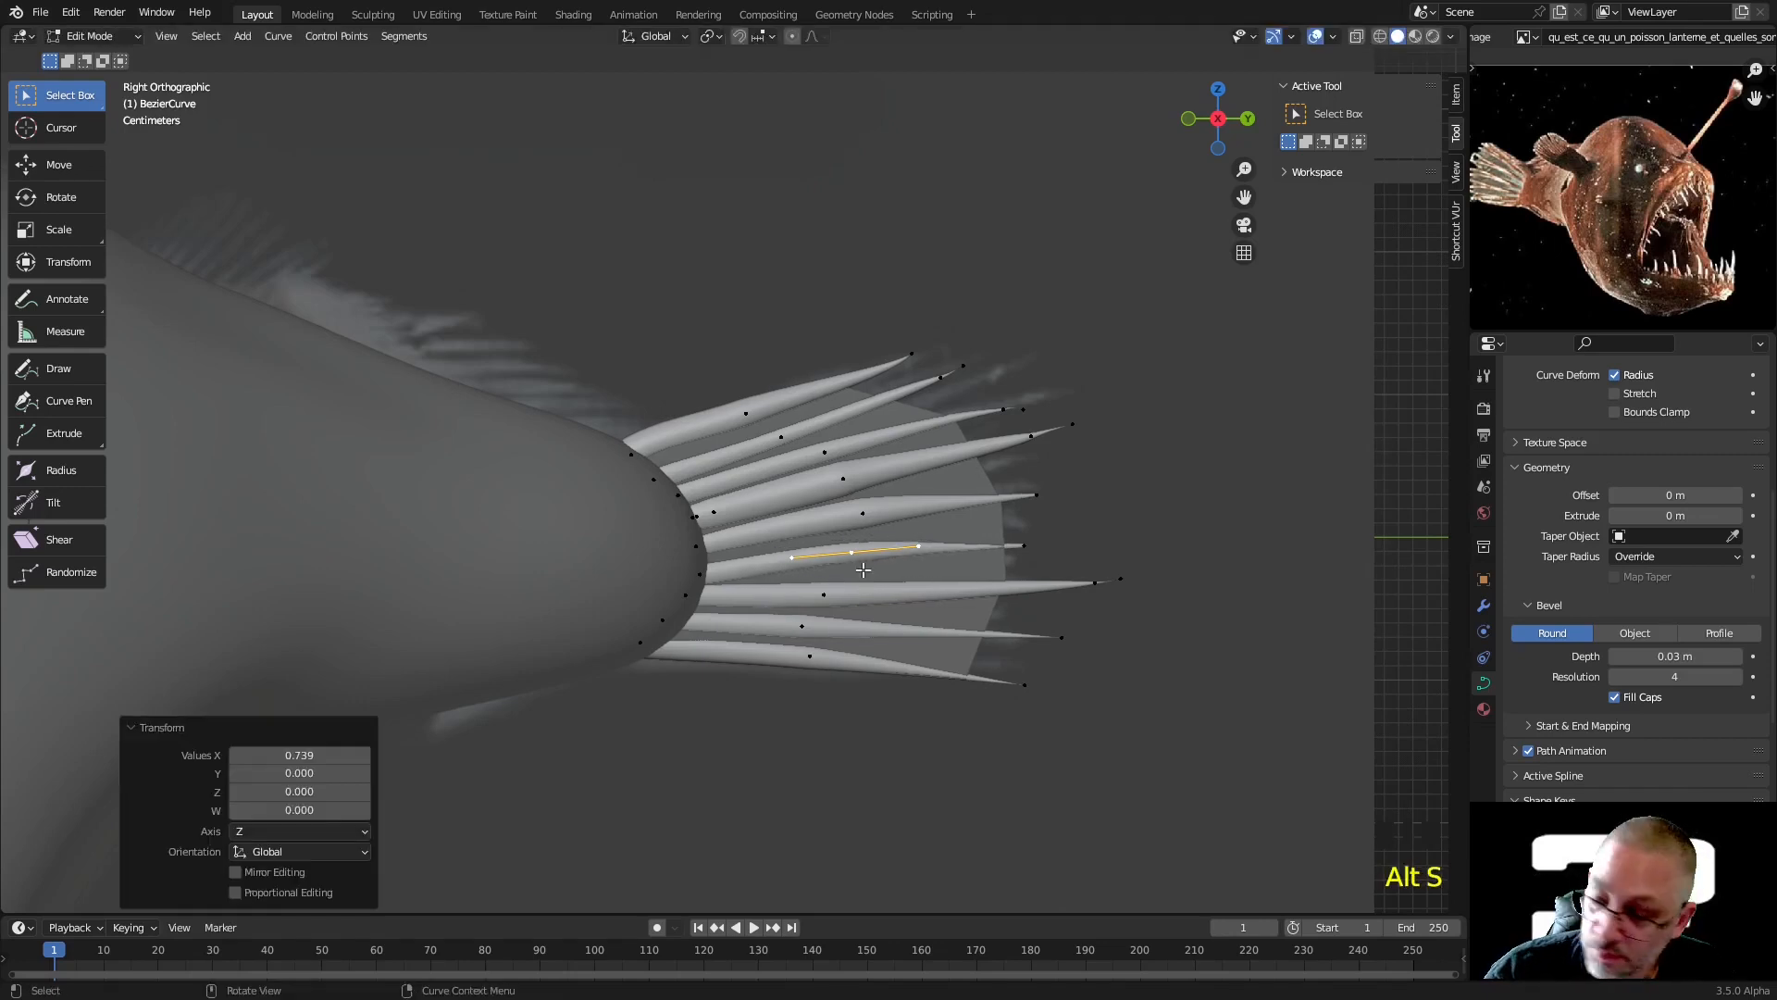
key("g")
left_click(849, 564)
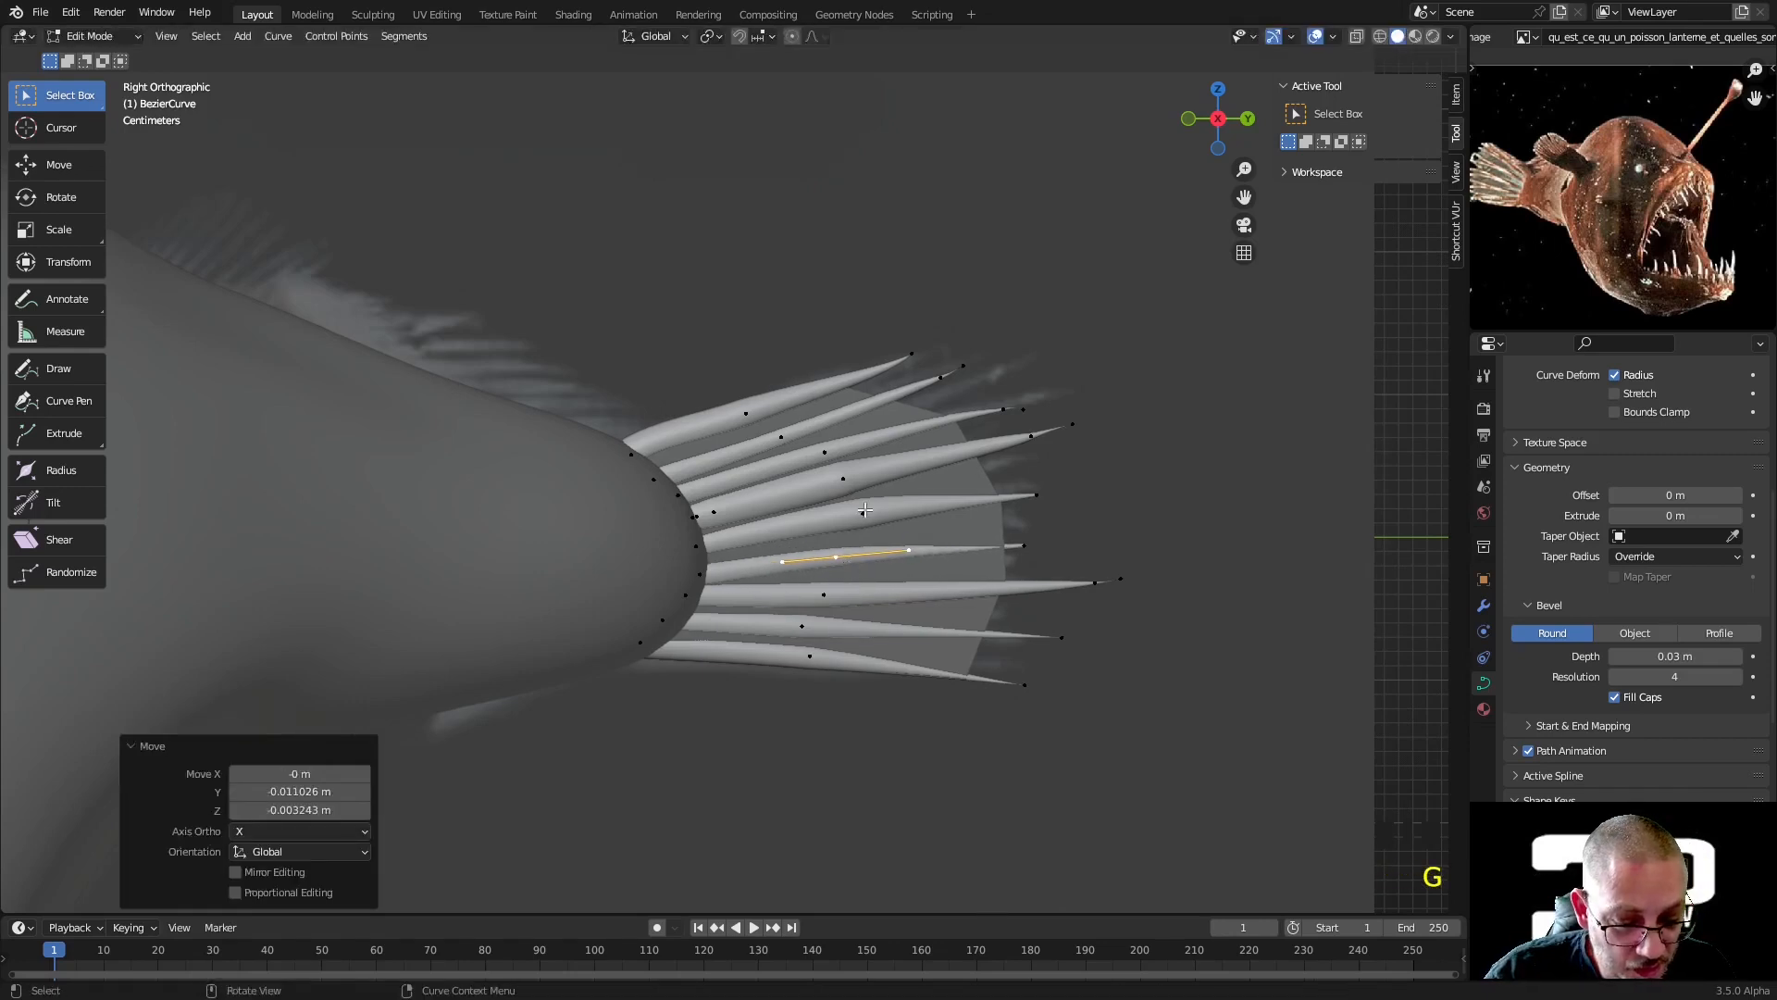
Turn on X-ray and the curve normals overlay to examine the fin rays from the side and at an angle
left_click(863, 513)
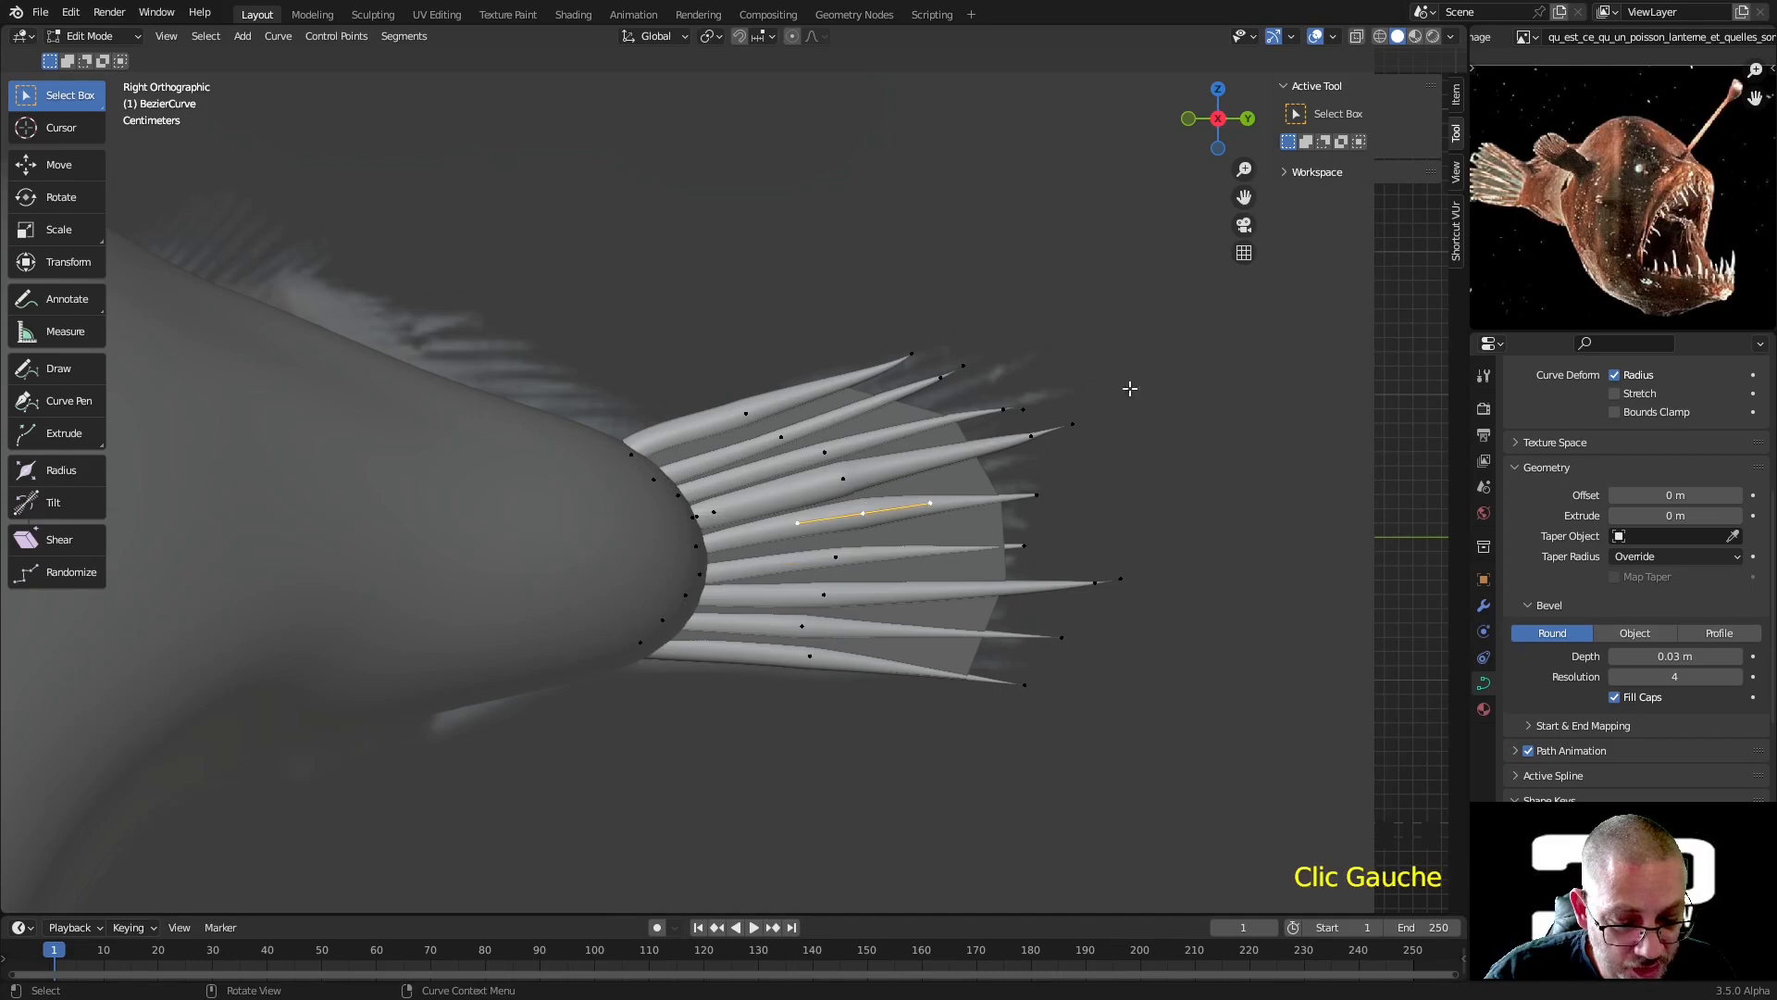
left_click(1357, 37)
left_click(1333, 36)
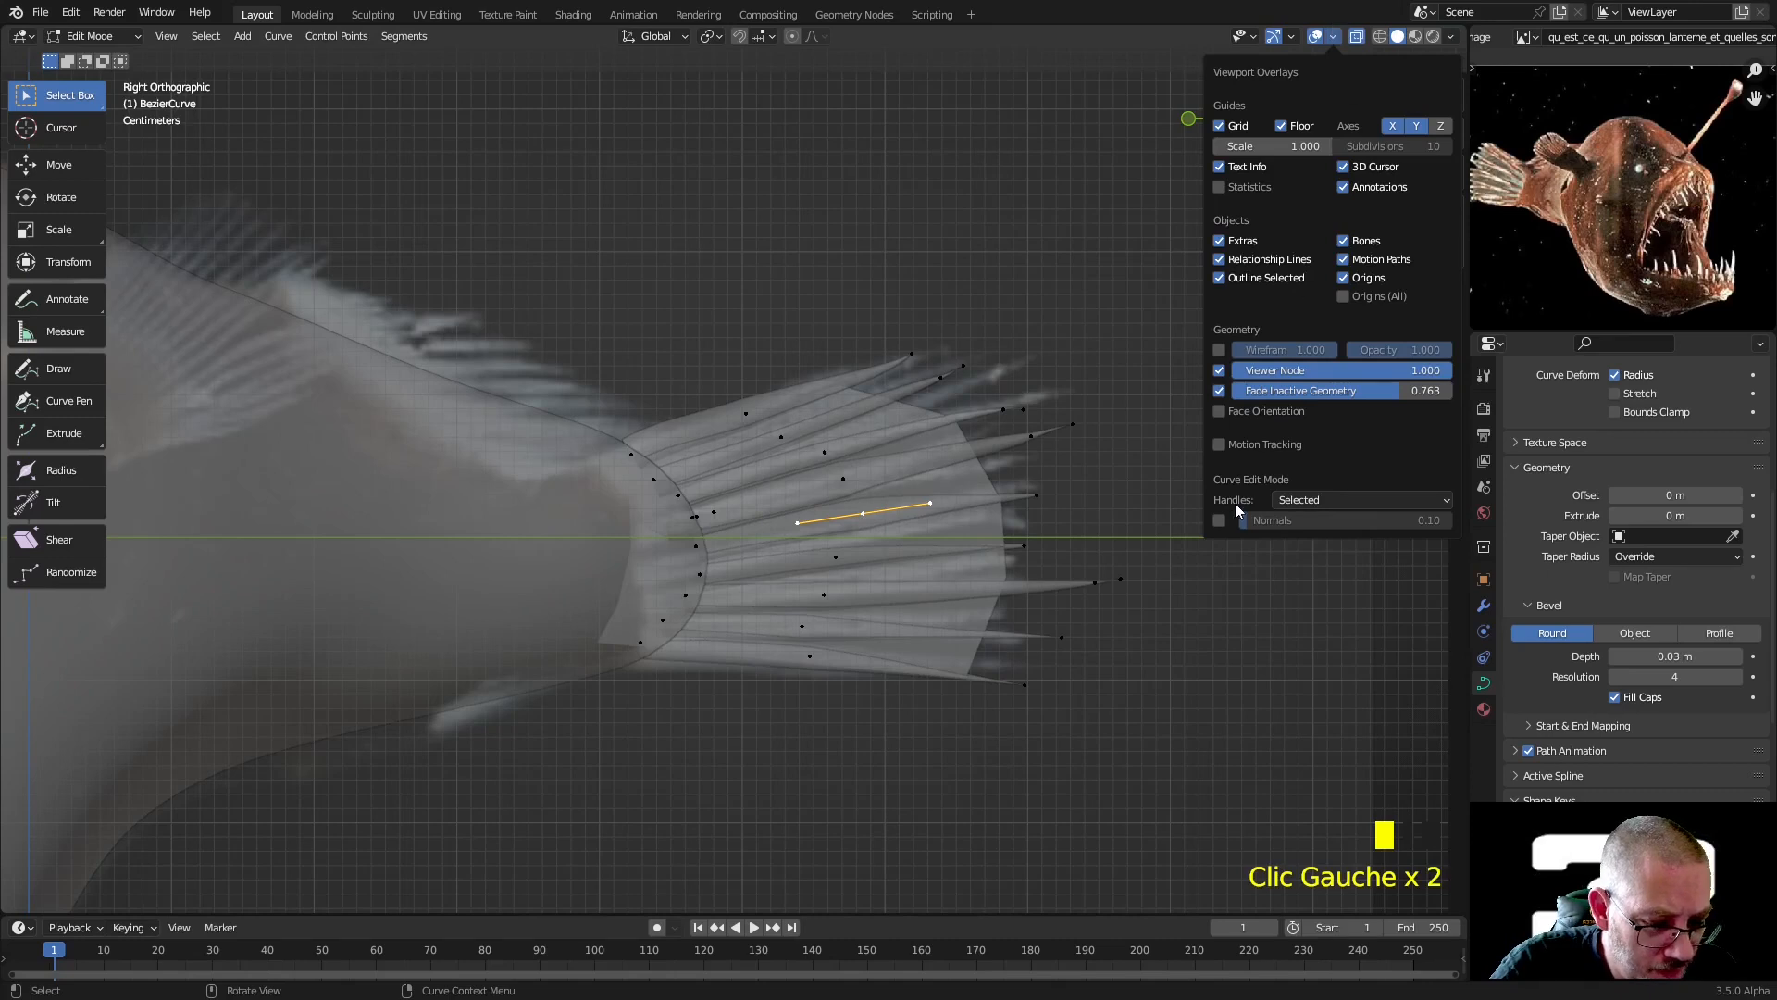
left_click(1220, 520)
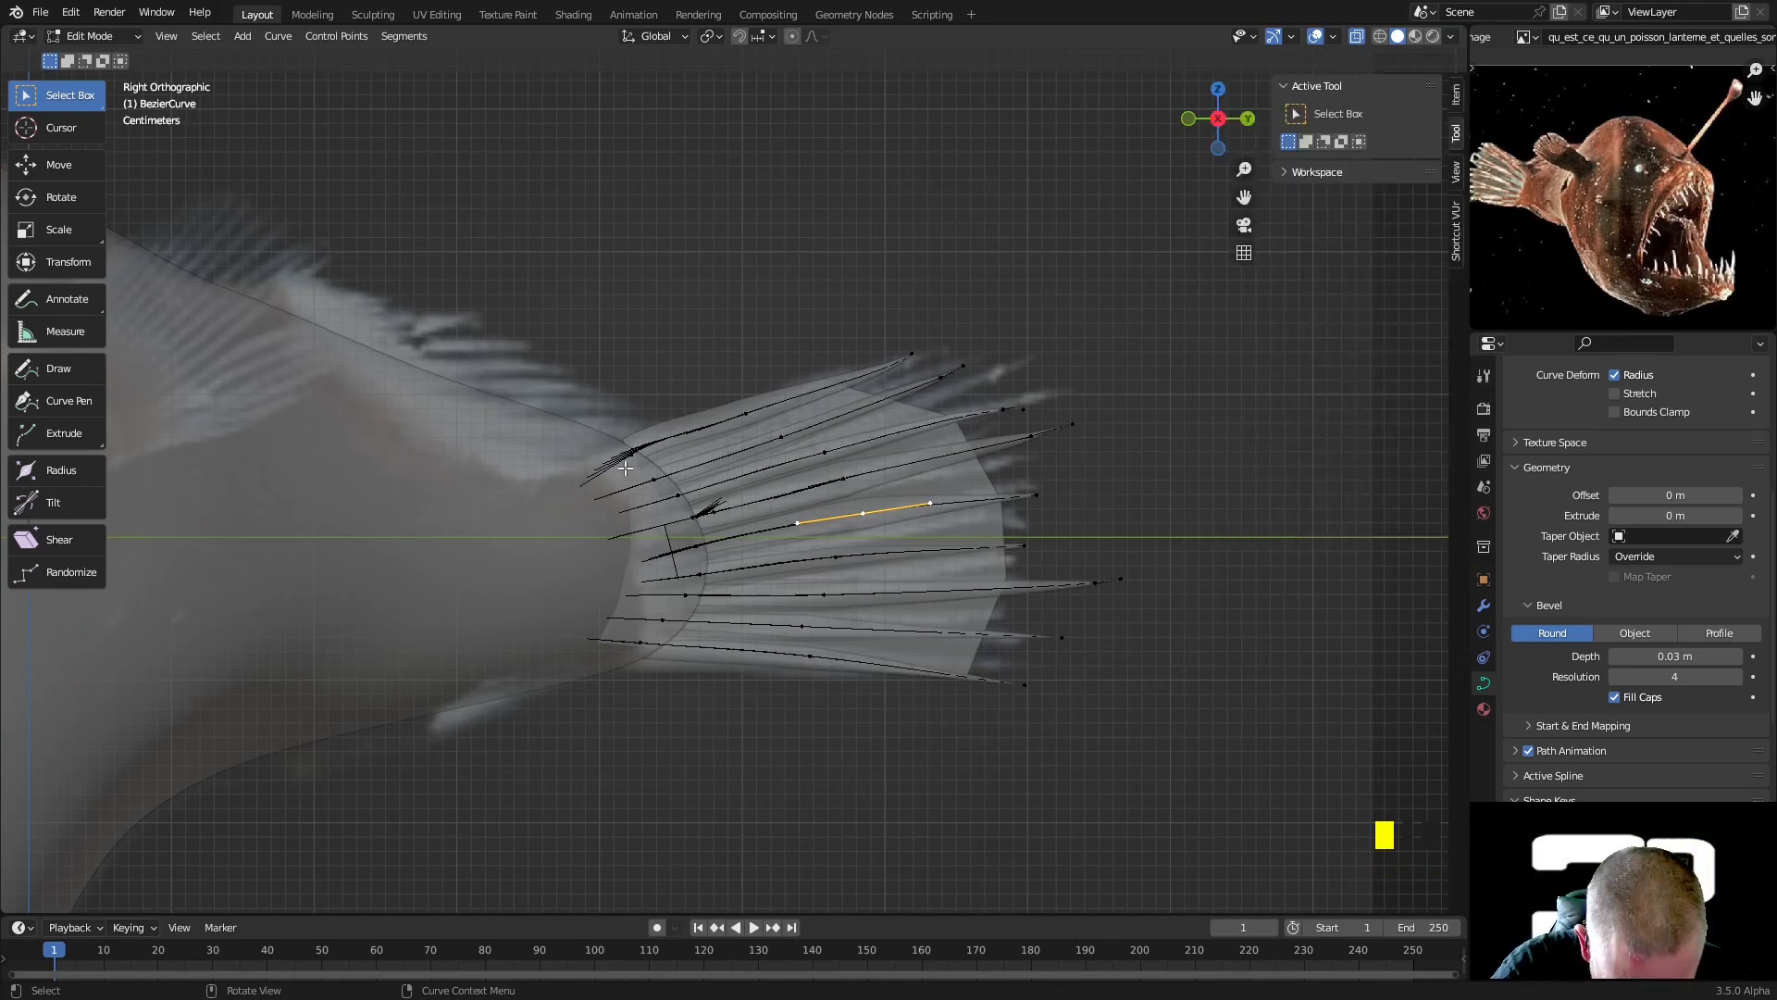
middle_click_drag(791, 515, 775, 571)
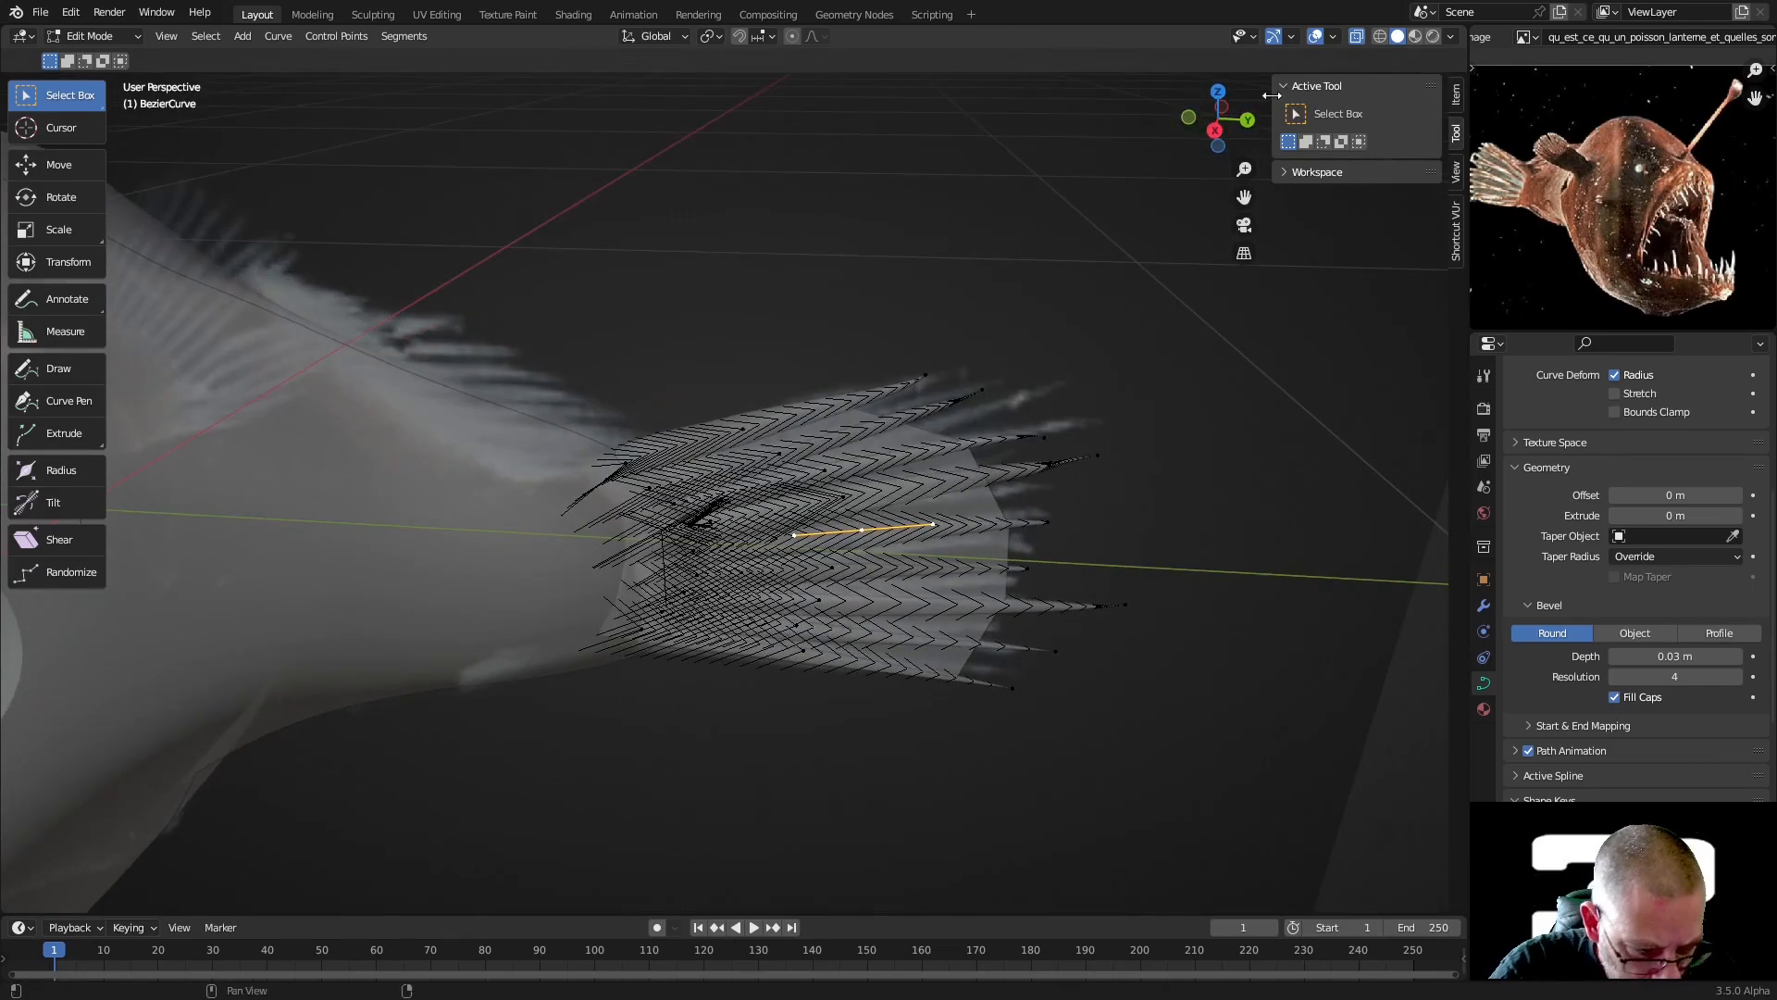
Hide the curve normals overlay and turn off X-ray
left_click(1332, 37)
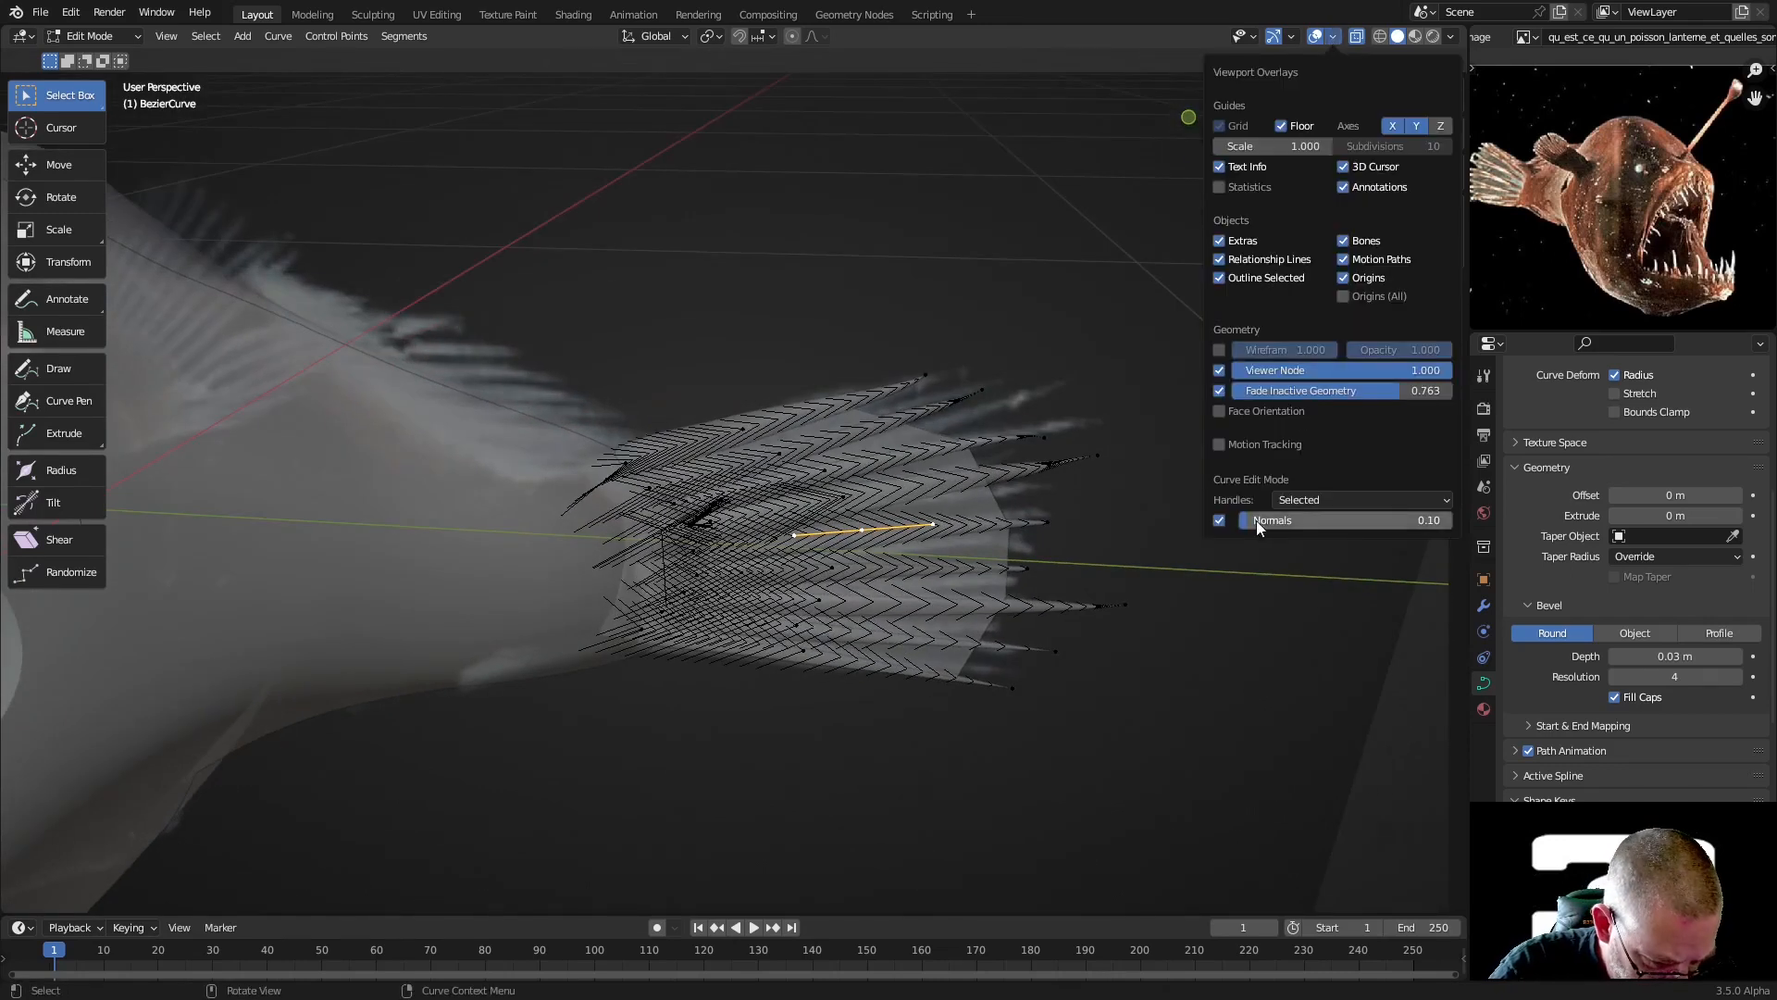
left_click(1221, 522)
middle_click_drag(917, 523, 944, 518)
middle_click_drag(933, 512, 944, 505)
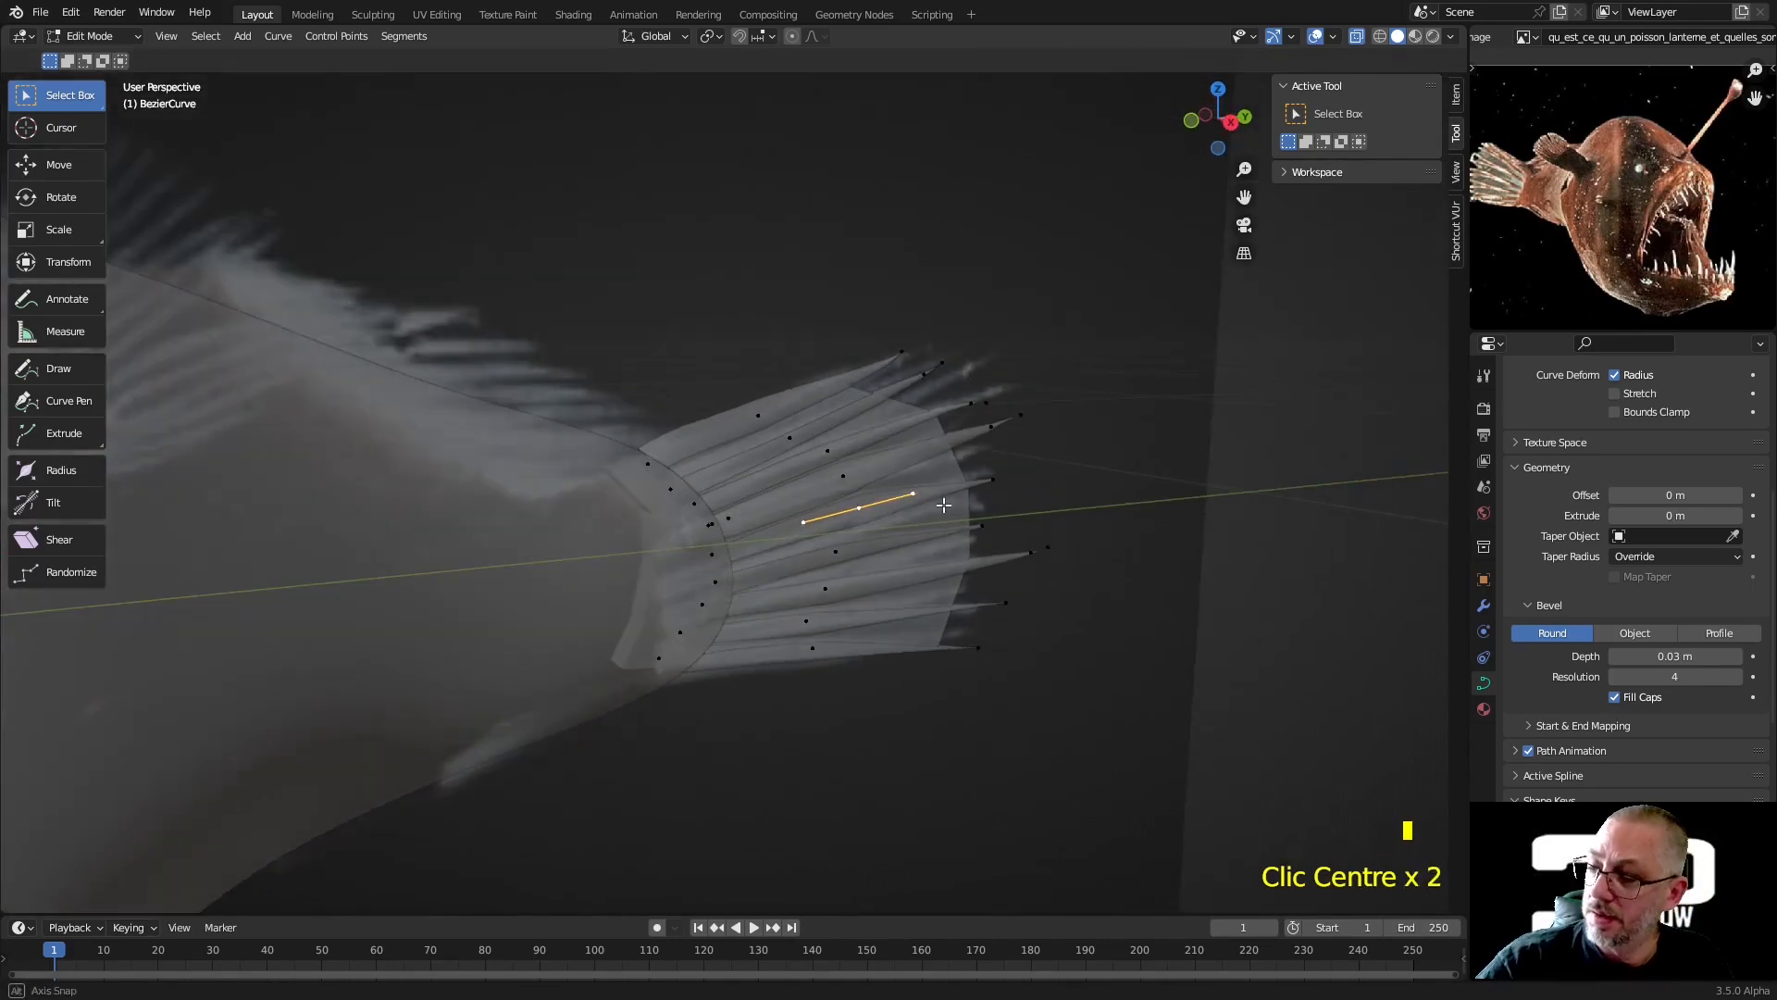
key("alt+z")
Leave curve editing, select the fin membrane and examine how the rays sit over it
middle_click_drag(1086, 472, 969, 464)
key("Tab")
left_click(958, 485)
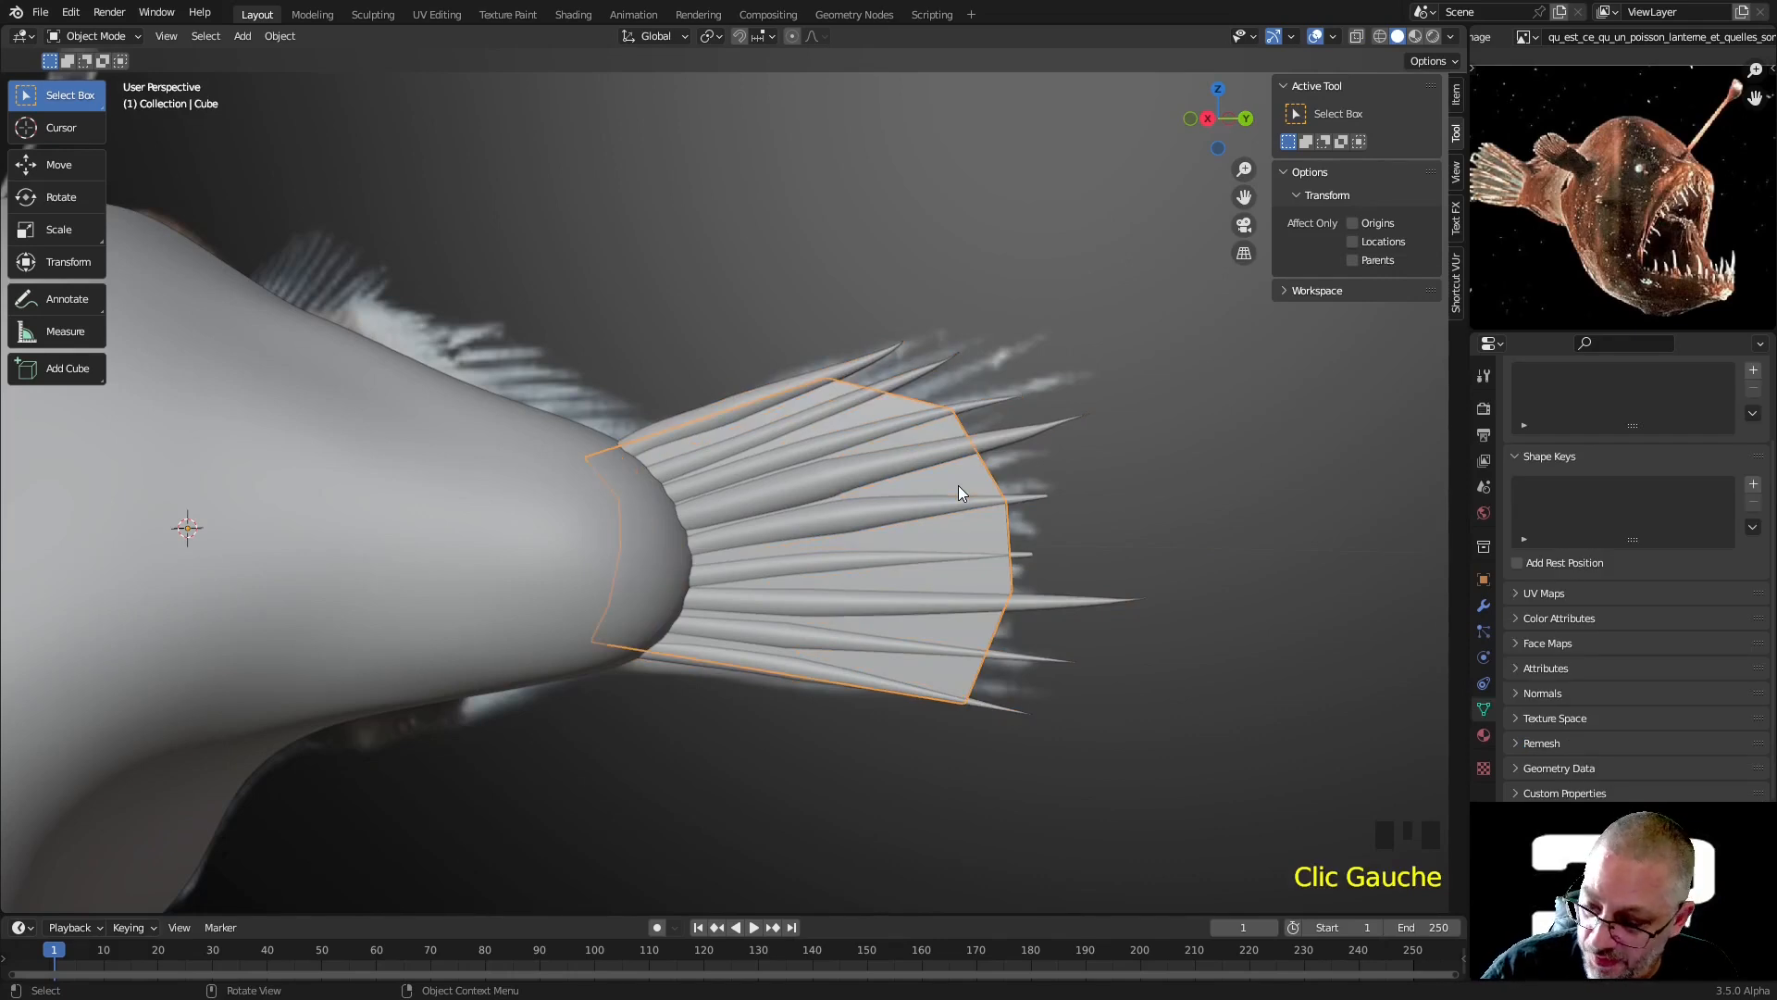
middle_click_drag(1015, 552, 919, 447)
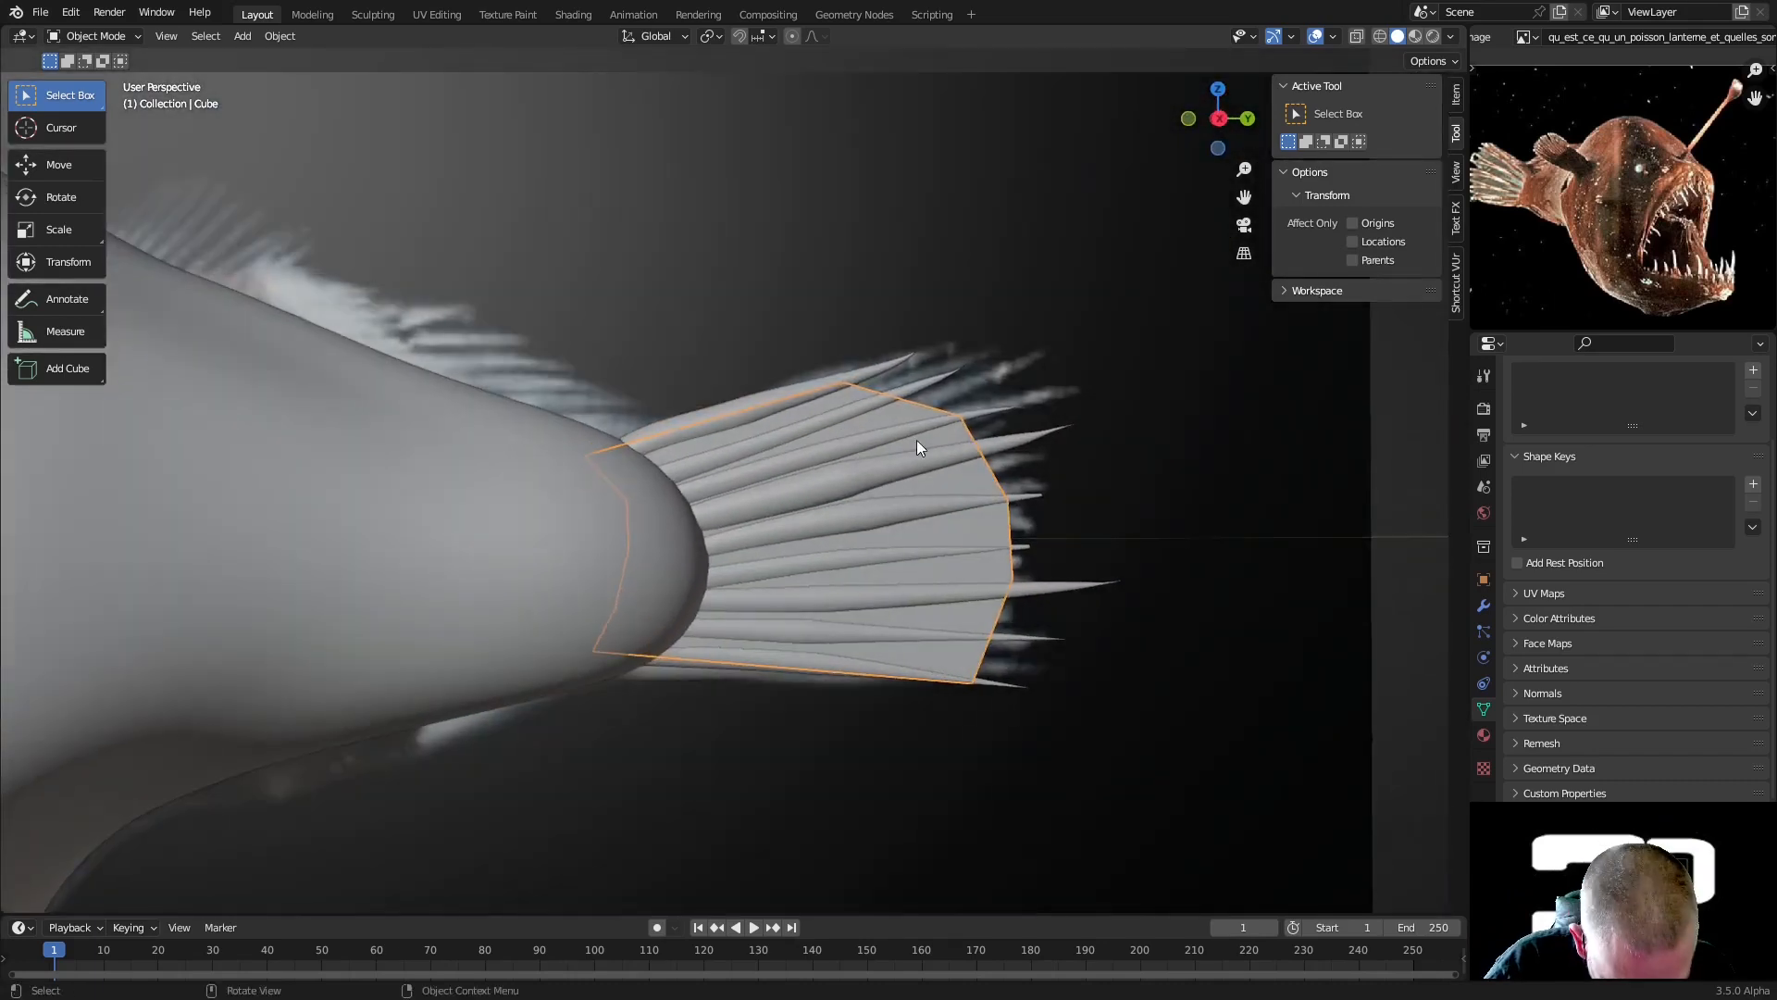
Edit the ray curve again, set the fourth ray's middle point handles to Automatic and shrink that point's radius
left_click(880, 478)
key("Tab")
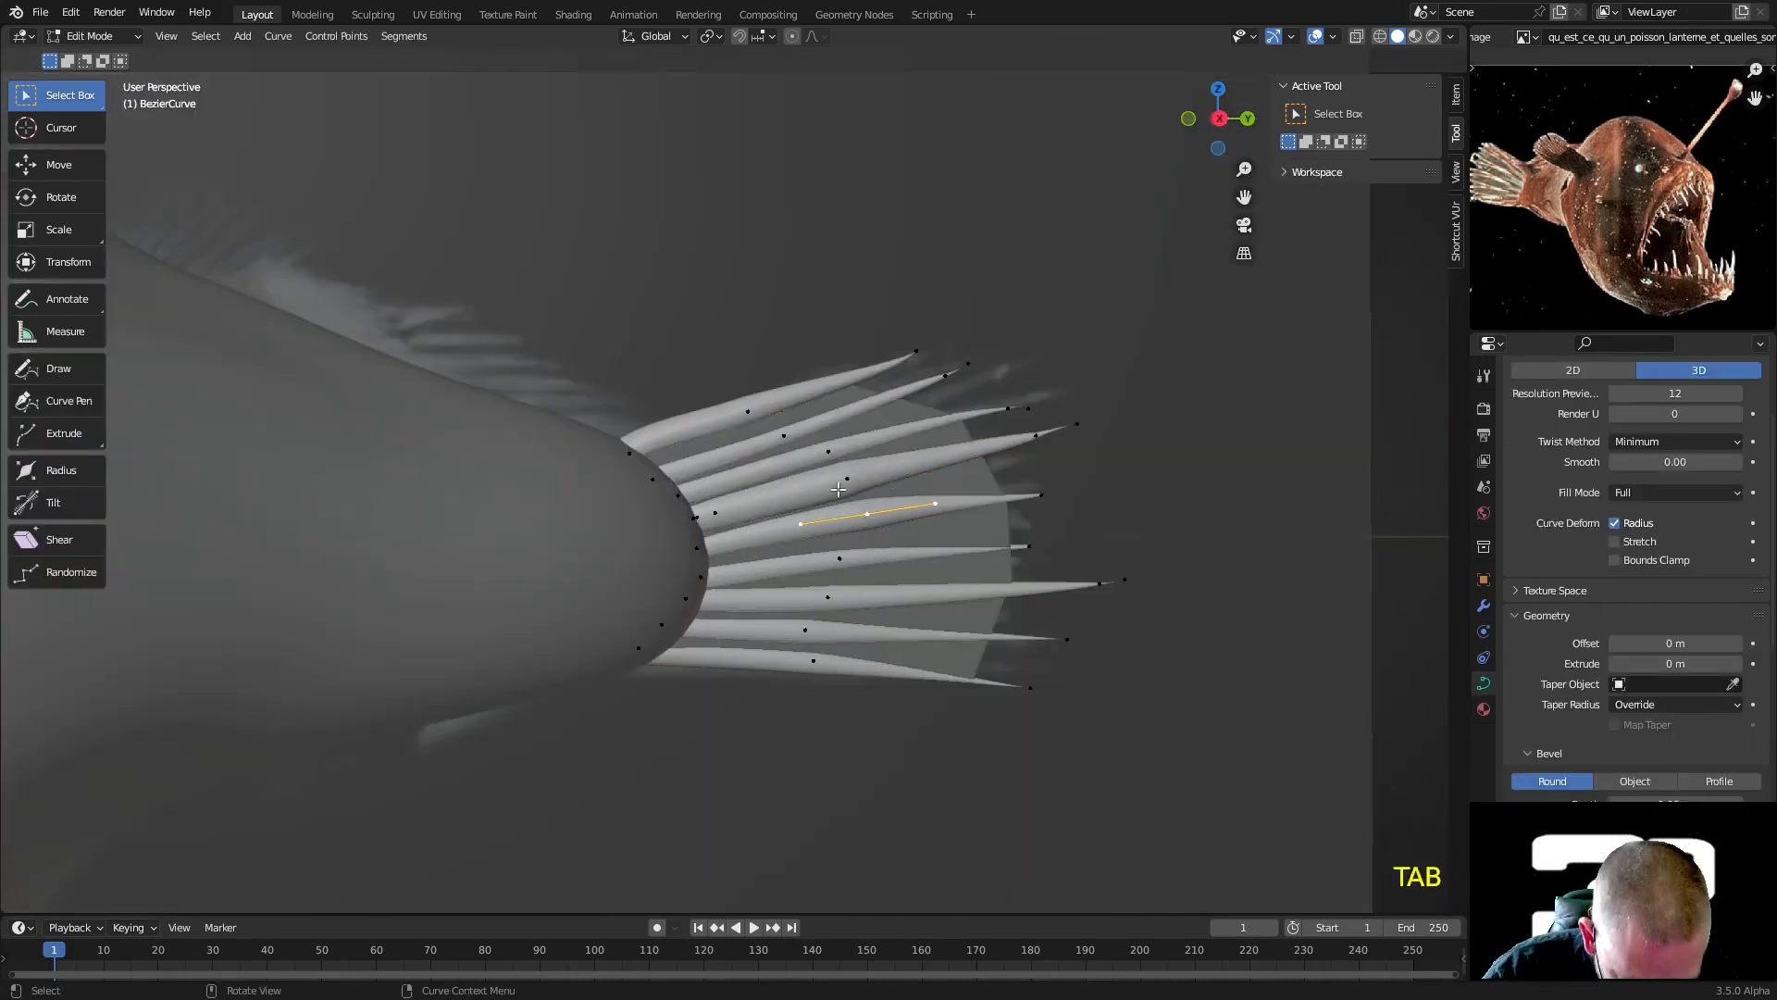
left_click(849, 477)
right_click(854, 478)
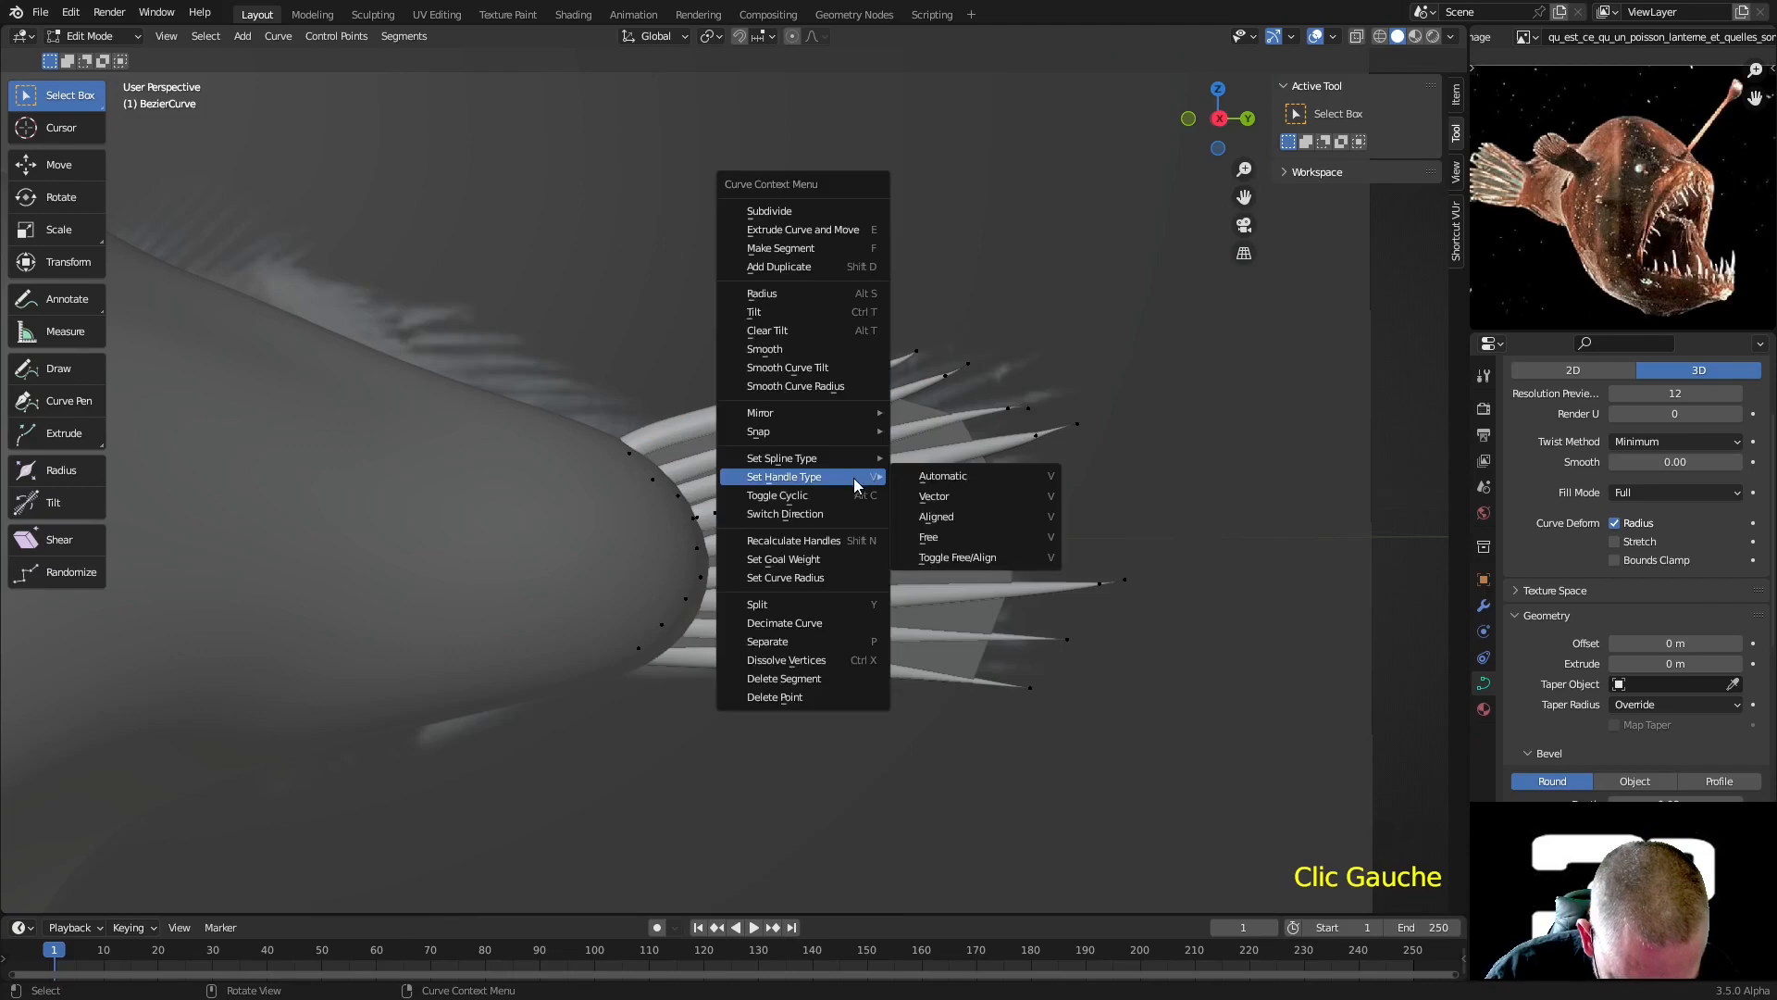
left_click(917, 479)
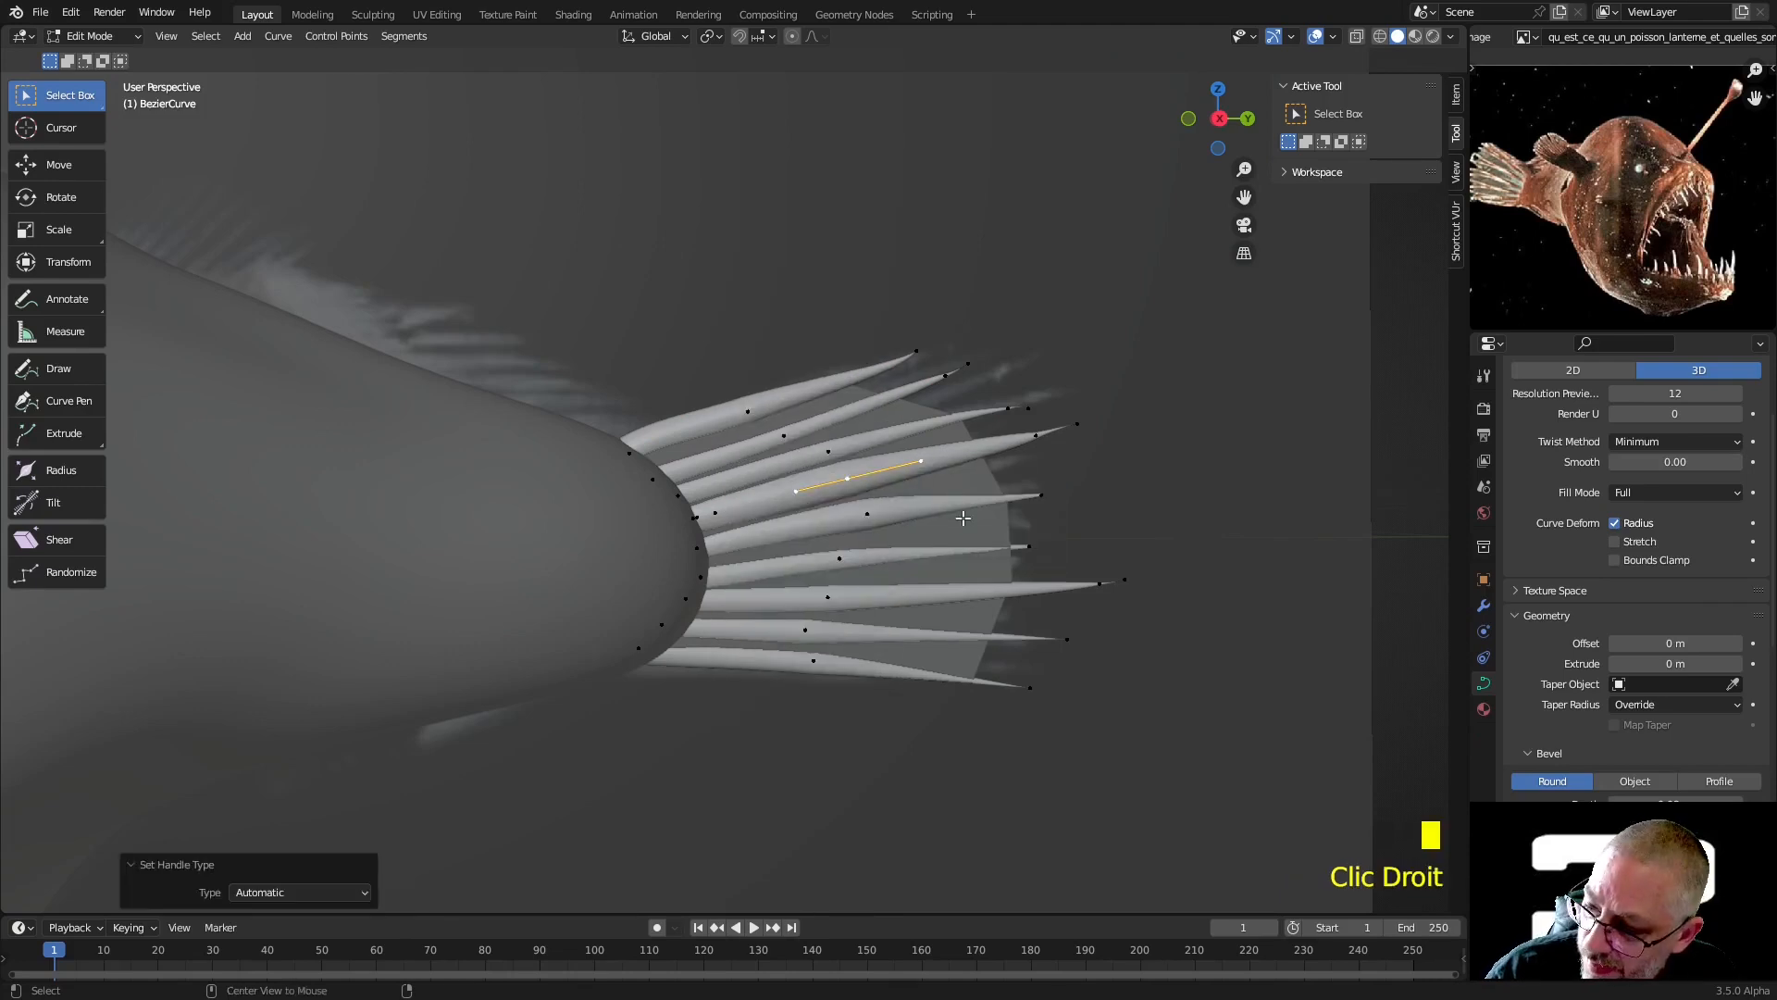
key("alt+s")
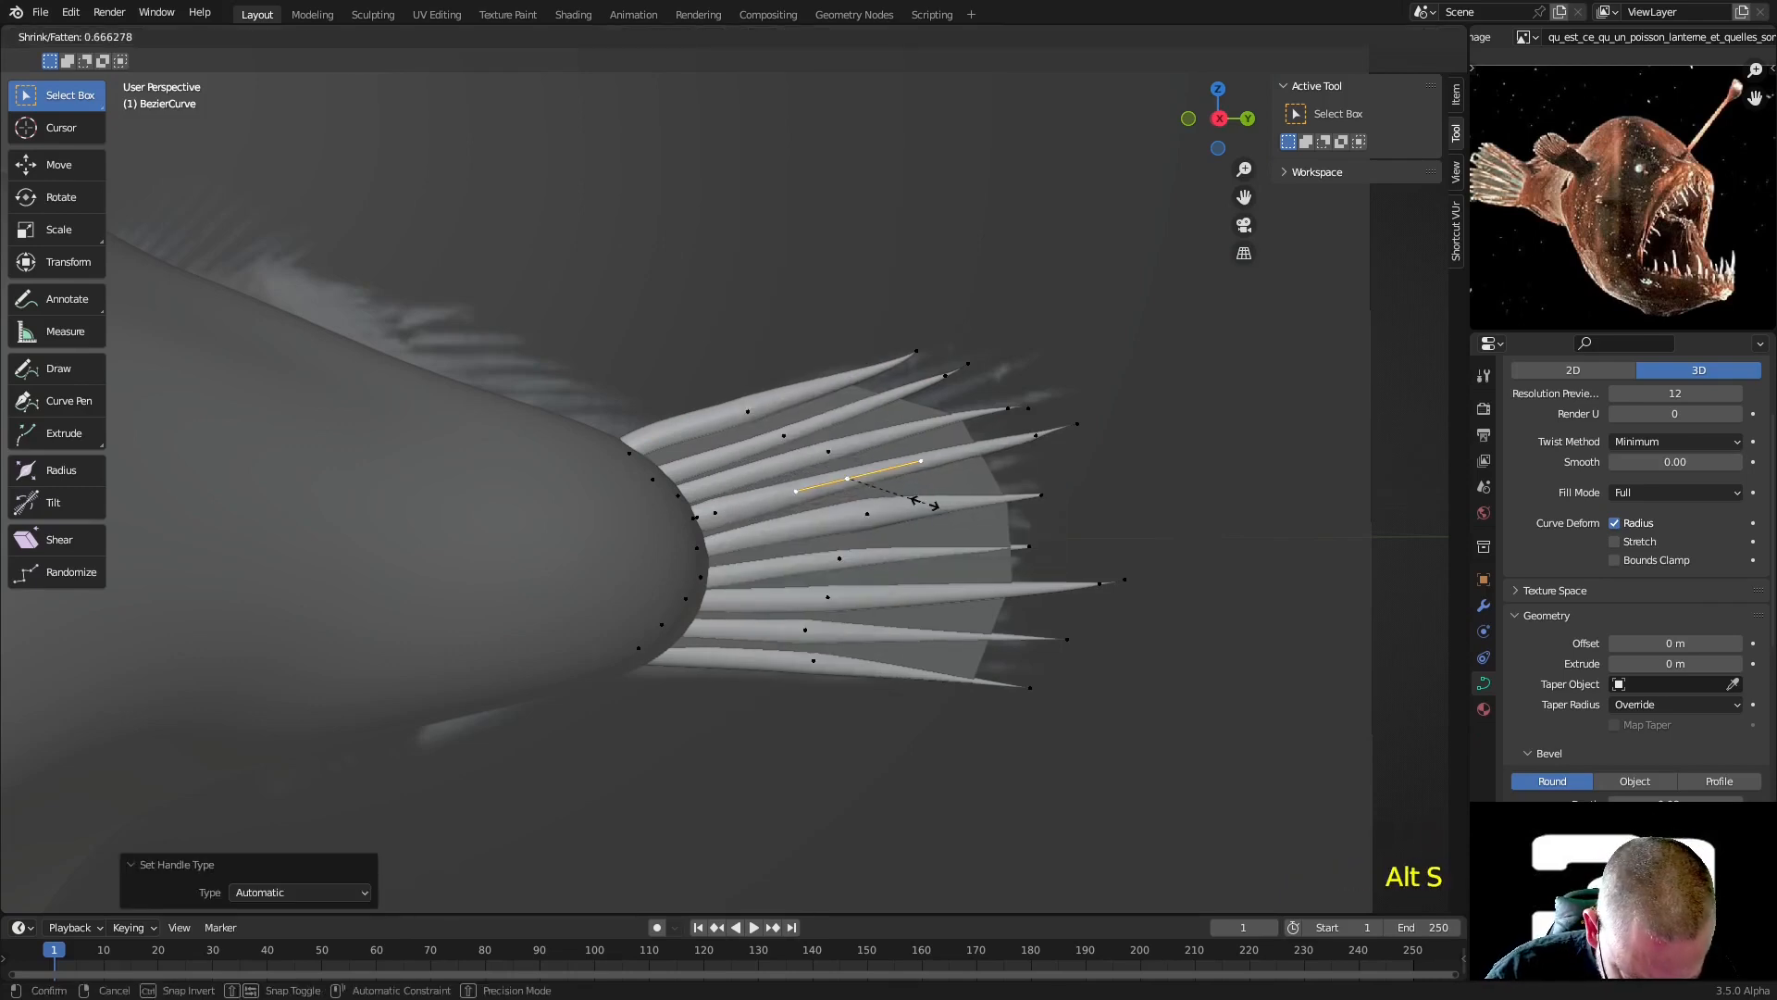
left_click(902, 514)
Select the fifth ray's middle point and shrink its radius by a factor of about 0.79
left_click(879, 520)
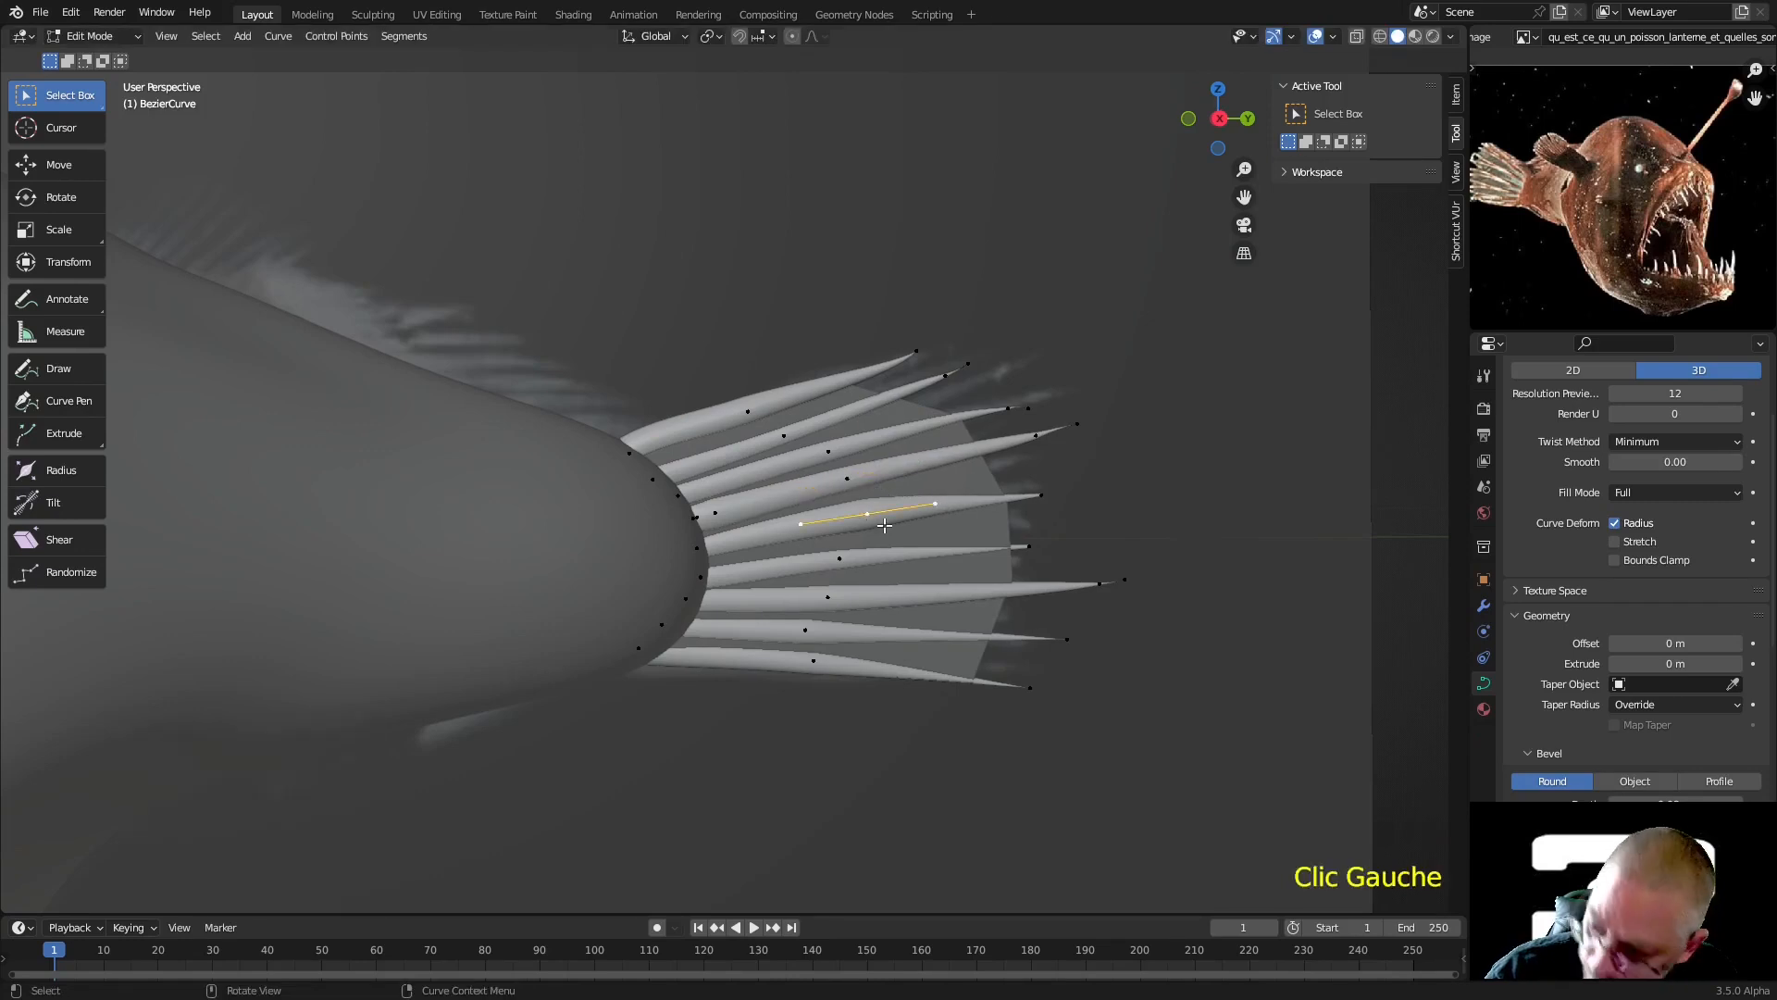
key("alt+s")
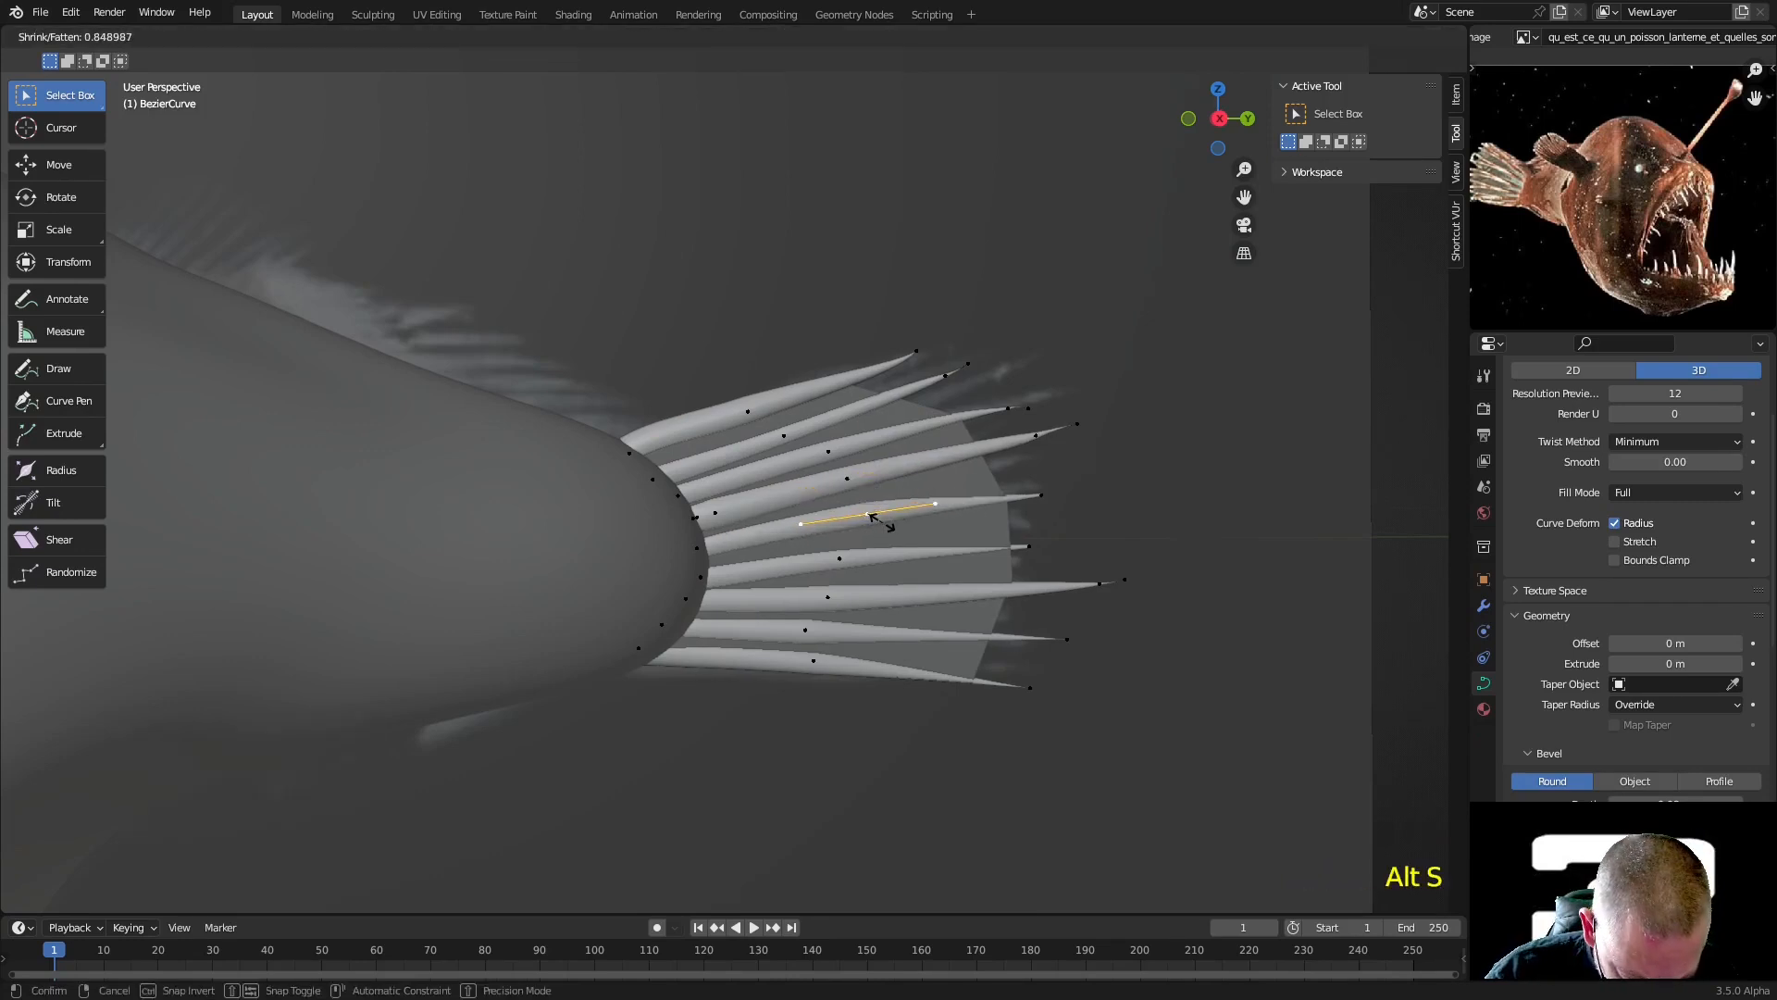
left_click(879, 521)
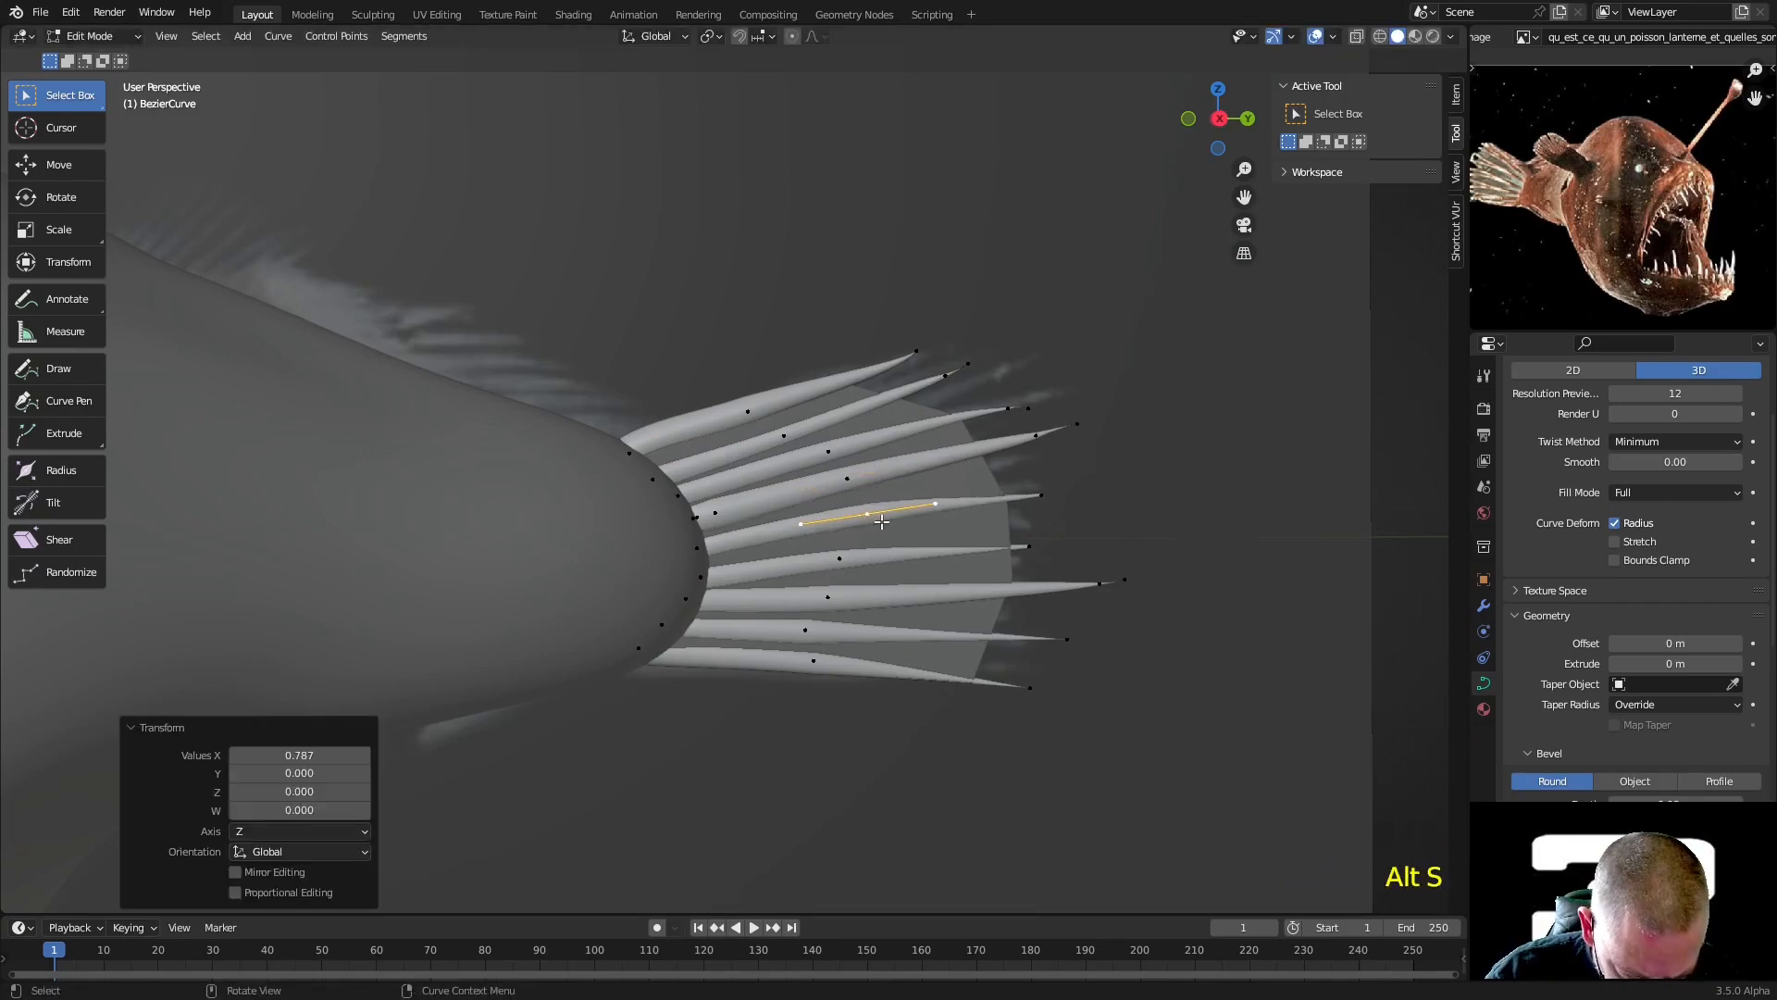
Delete the surplus point at the fourth ray's base and move the ray's remaining base point about 2 cm back into the tail
left_click(694, 521)
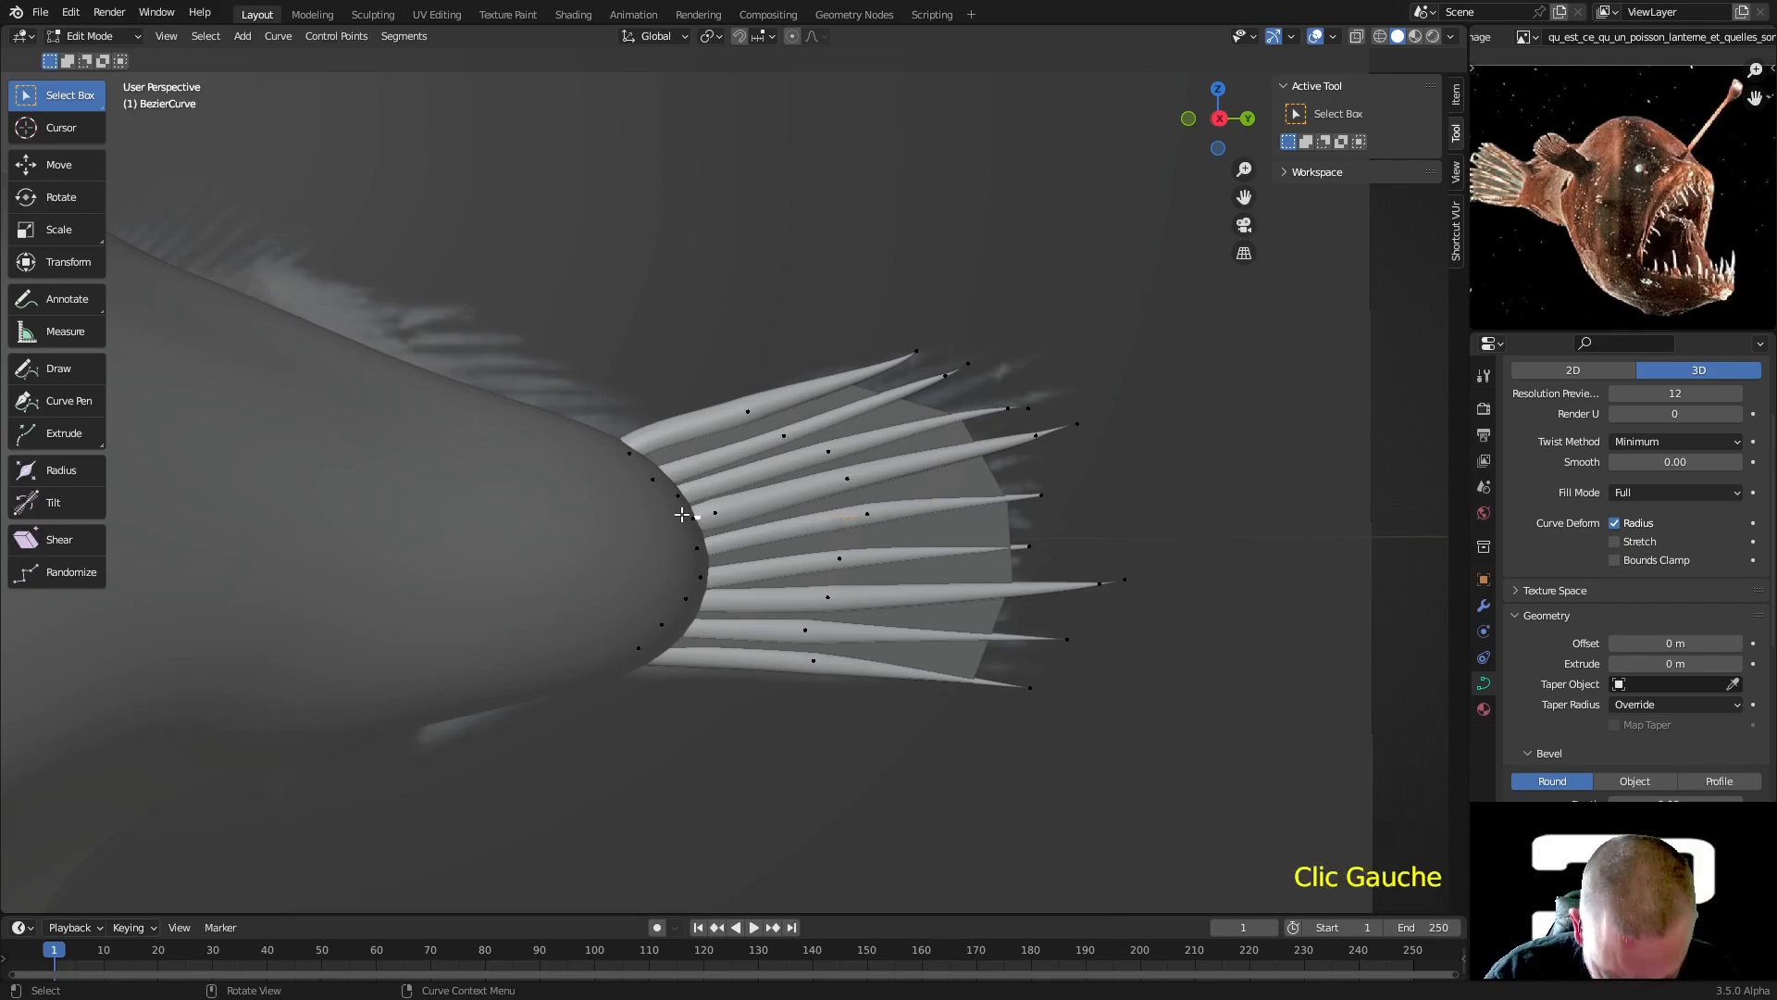
left_click(701, 523)
key("x")
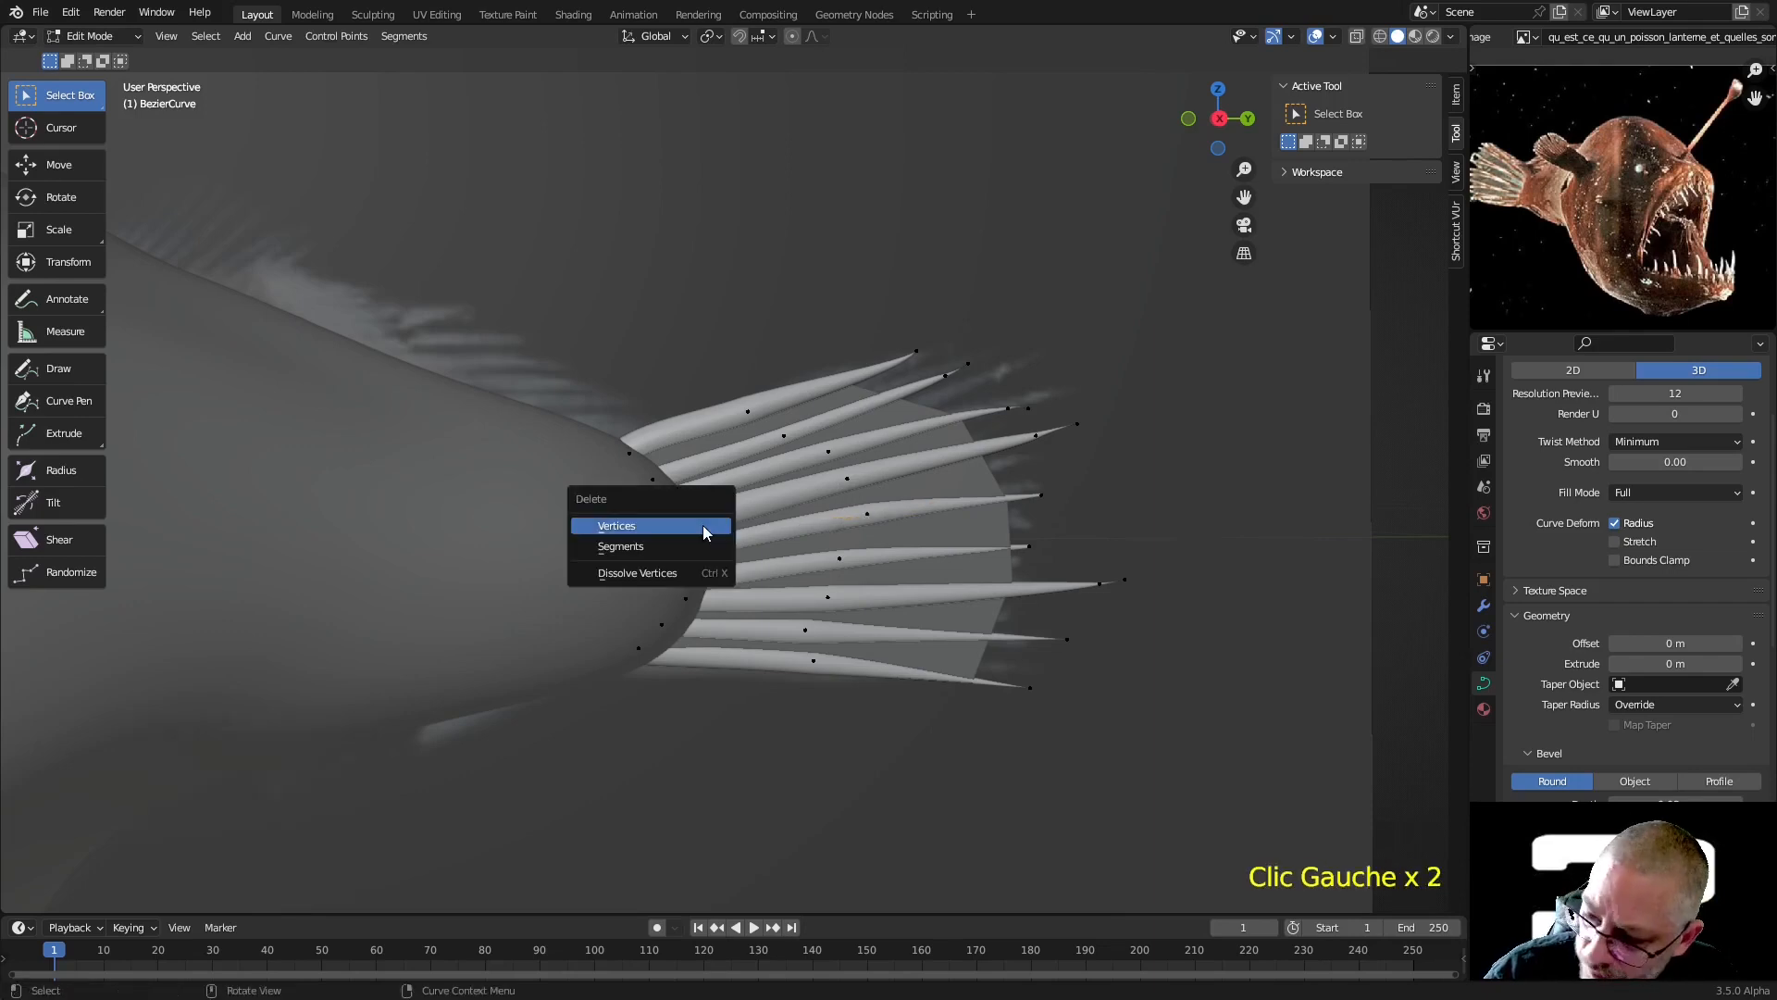
left_click(703, 525)
left_click(712, 528)
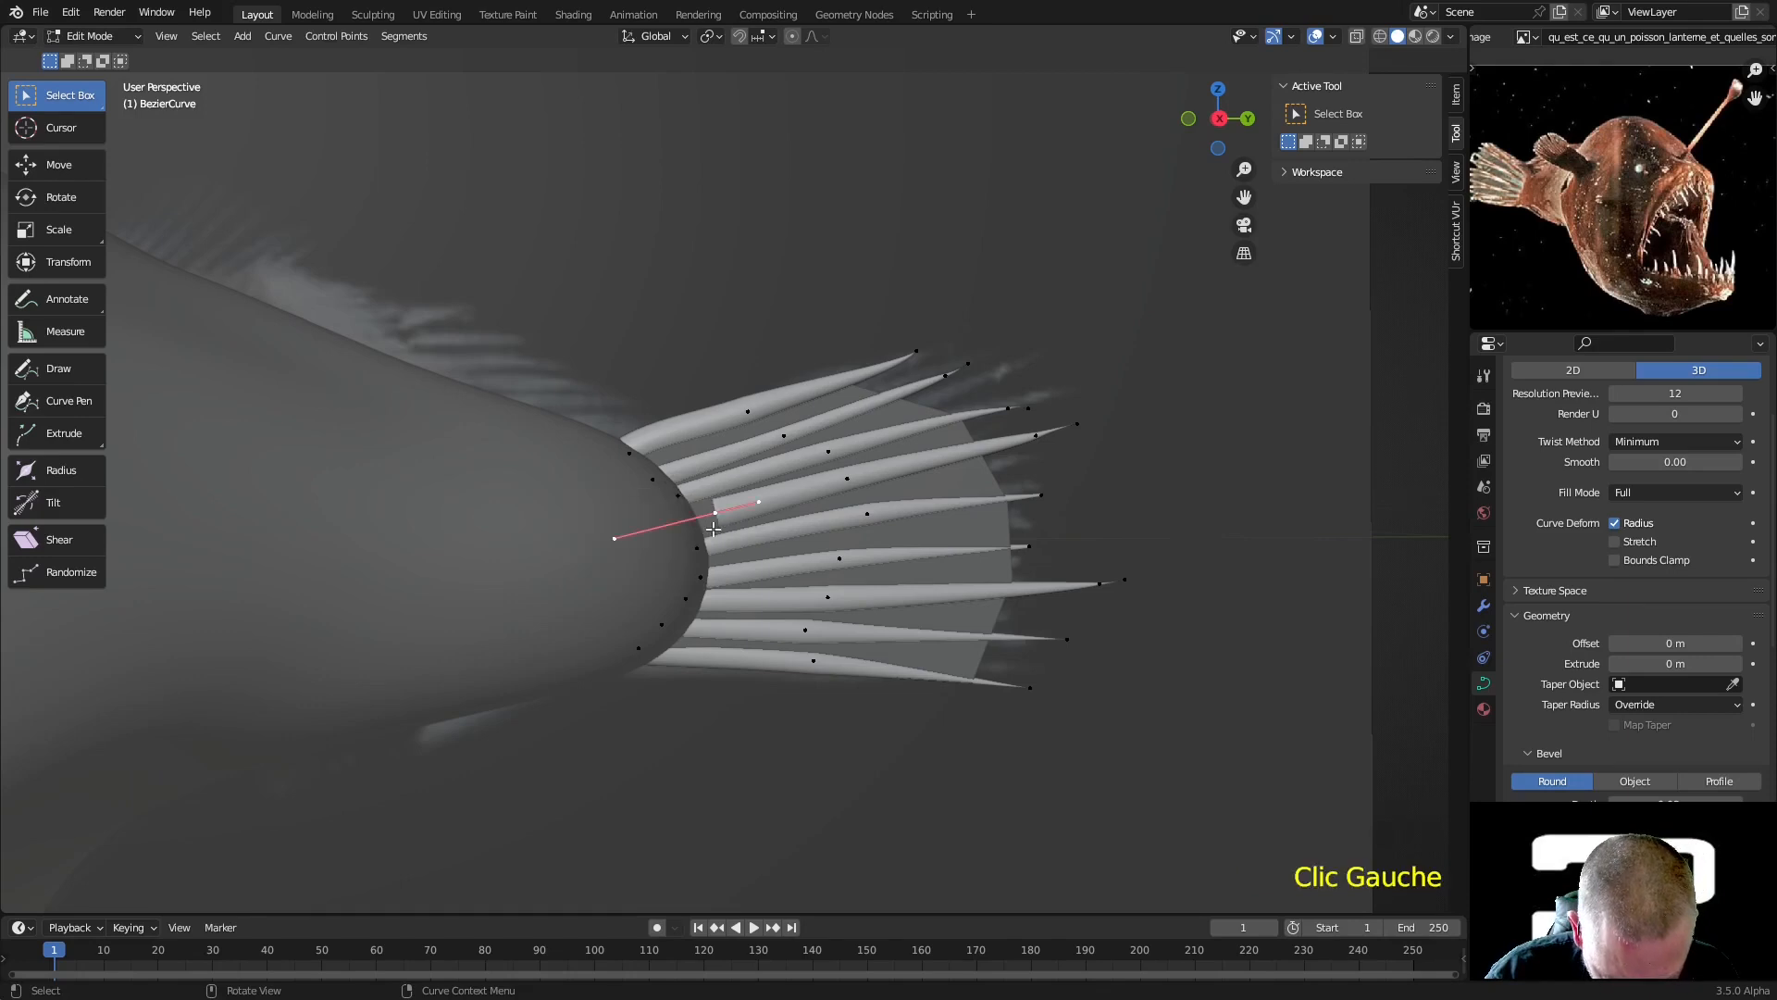
key("g")
left_click(685, 541)
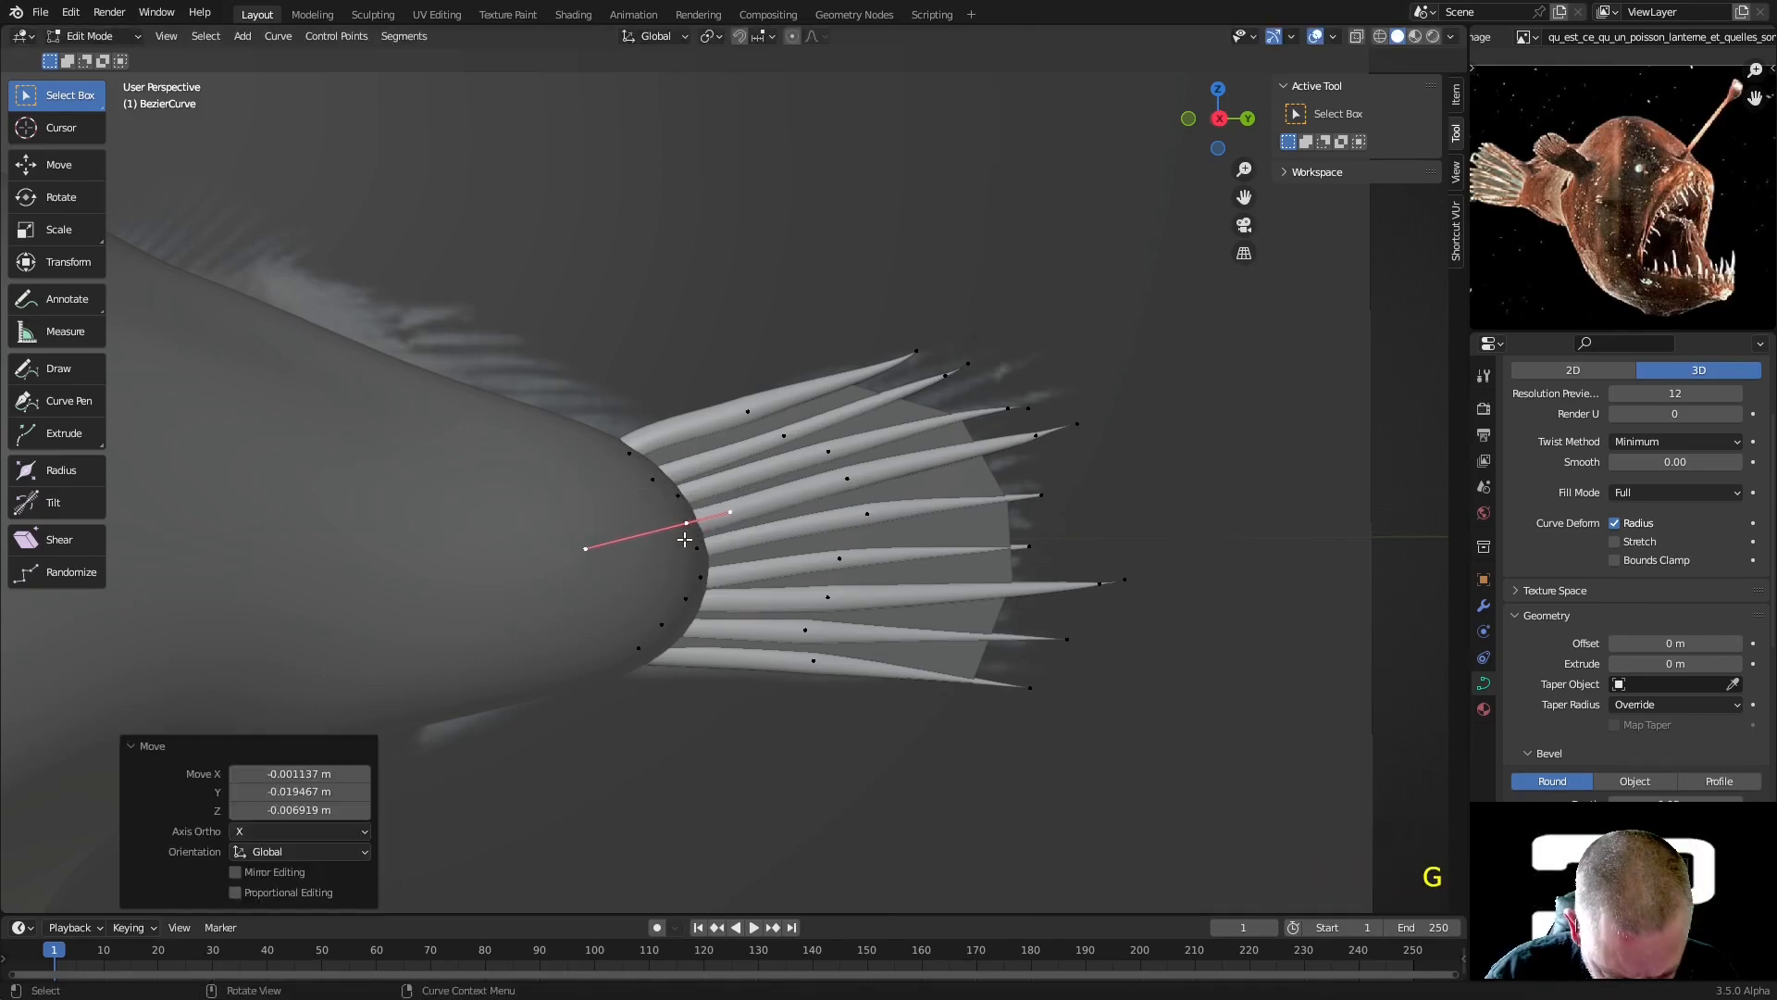
right_click(685, 541)
mouse_move(685, 540)
right_click(771, 538)
Subdivide the sixth ray's segment between its middle point and its tip
middle_click_drag(754, 511, 751, 537)
middle_click_drag(1037, 551, 1048, 597)
middle_click_drag(878, 564, 875, 522)
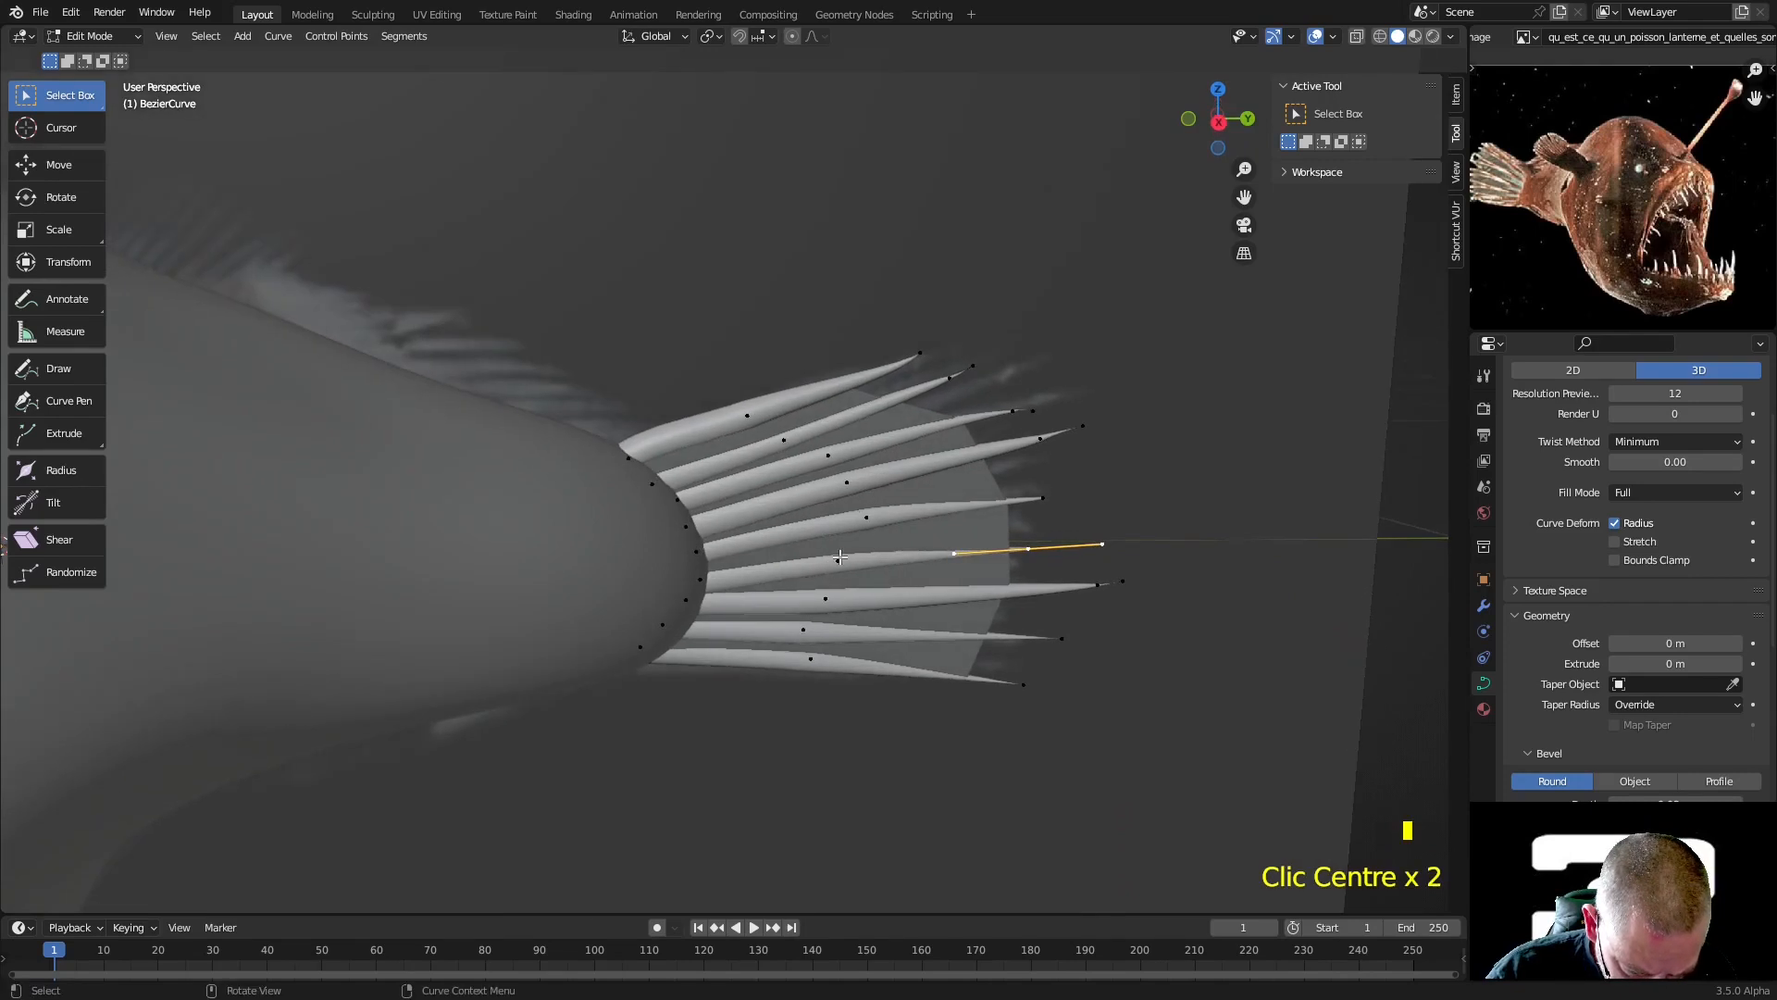
left_click(925, 556, "shift")
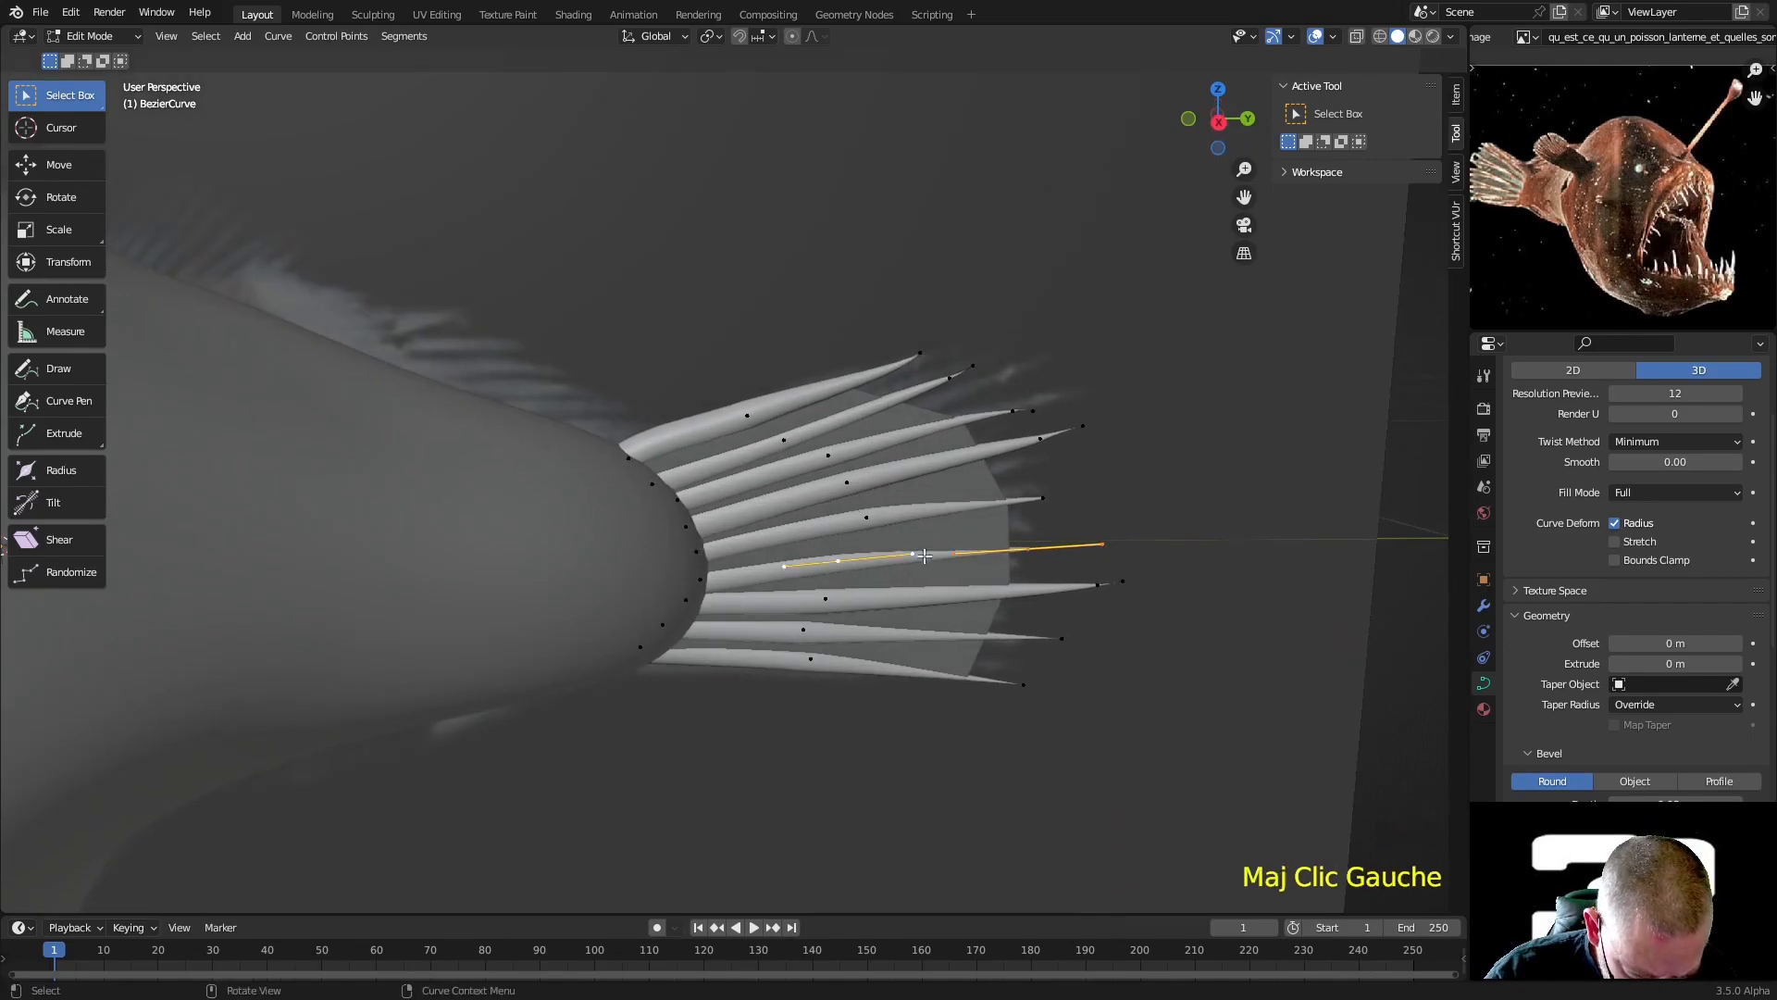
right_click(941, 557)
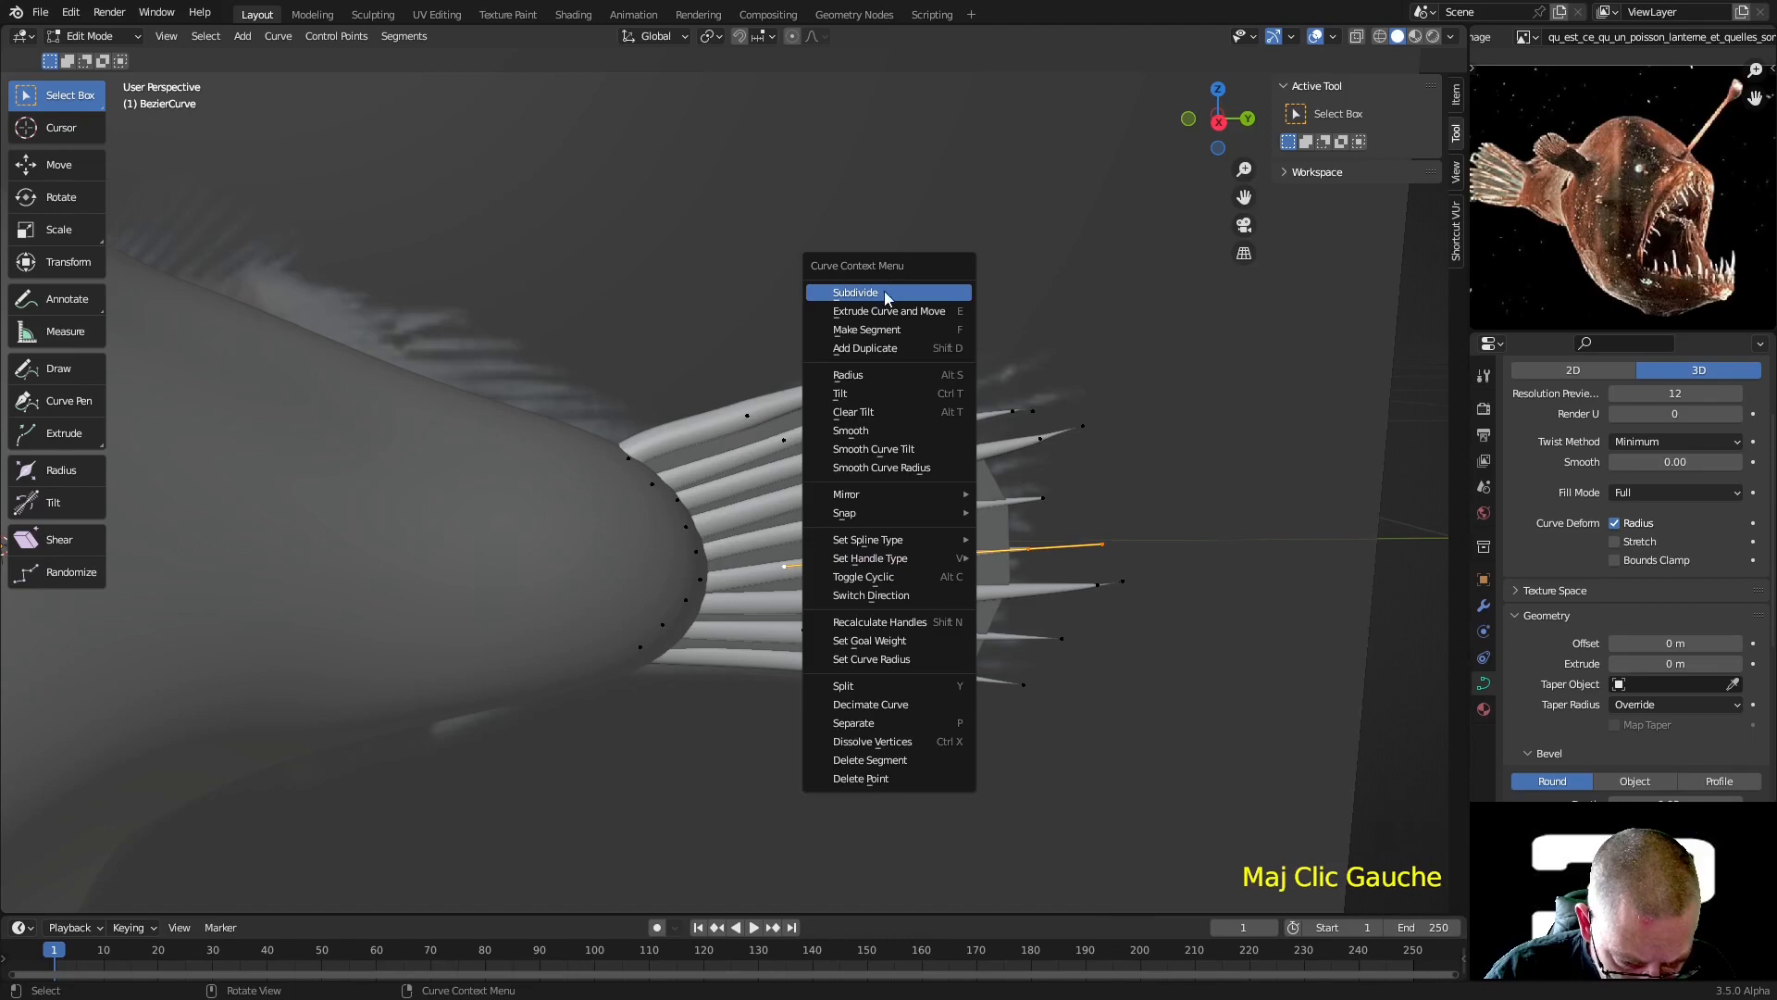
left_click(885, 289)
Fatten the sixth ray's new point by a factor of about 1.5 and move the ray's tip slightly outward
left_click(937, 555)
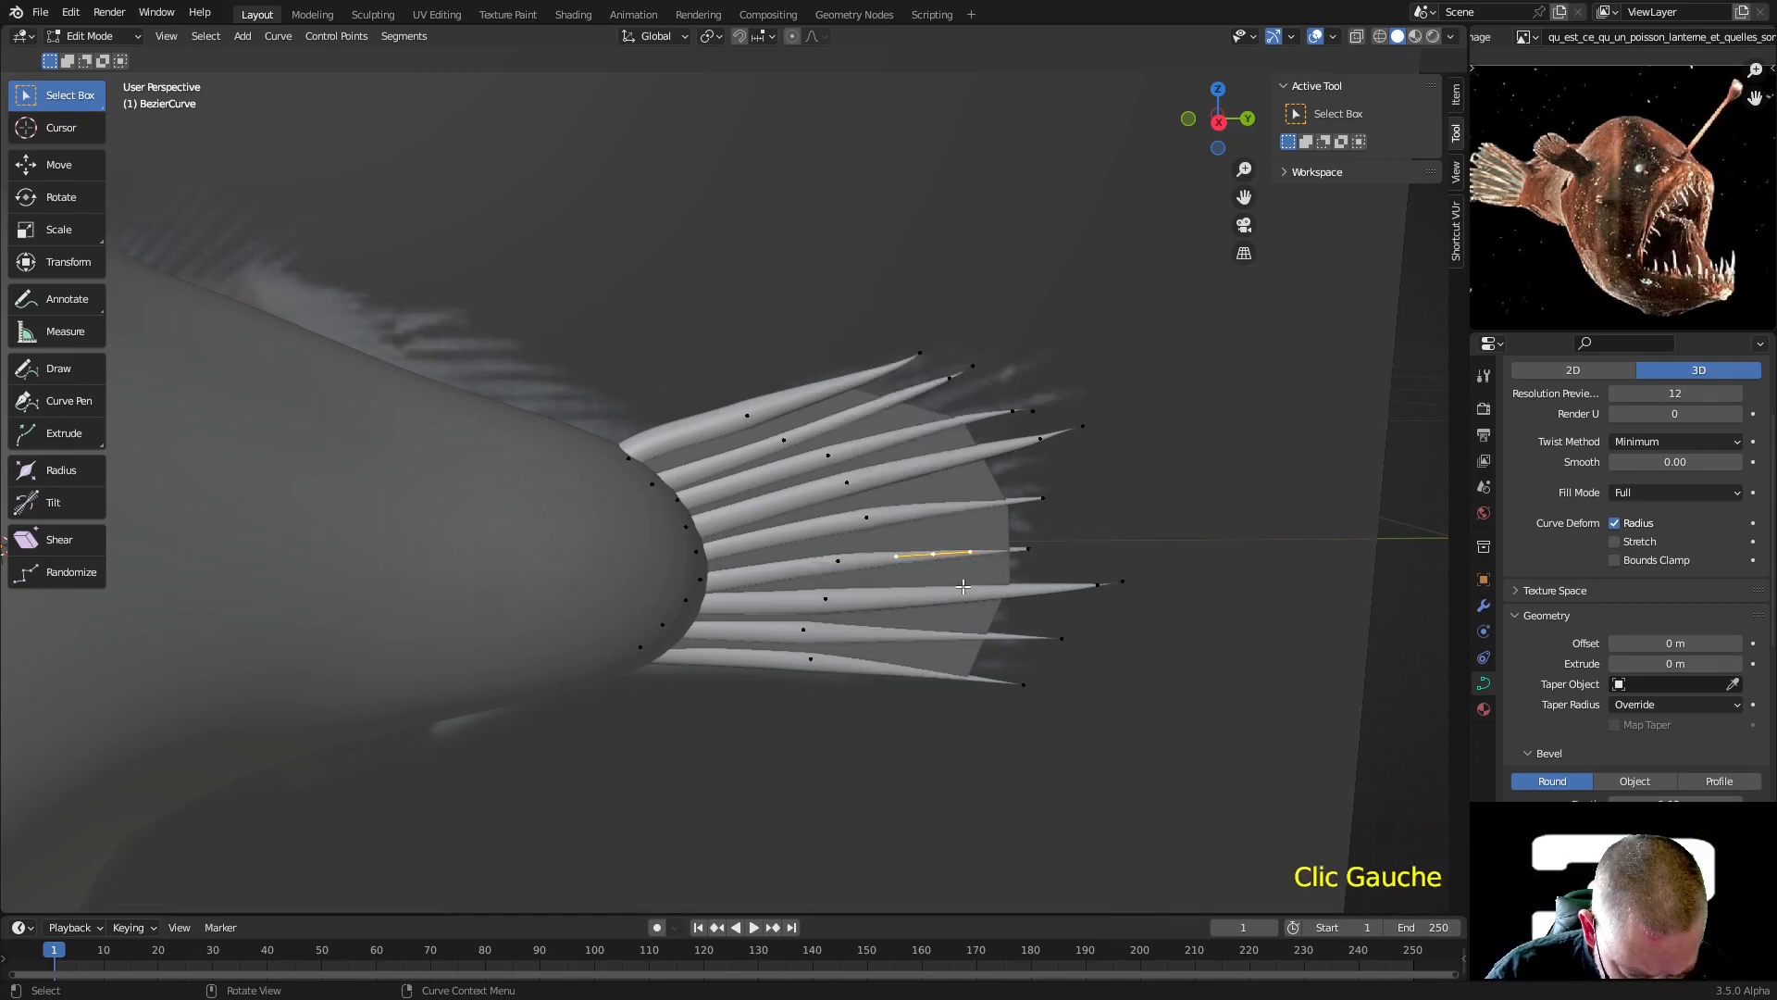
key("alt+s")
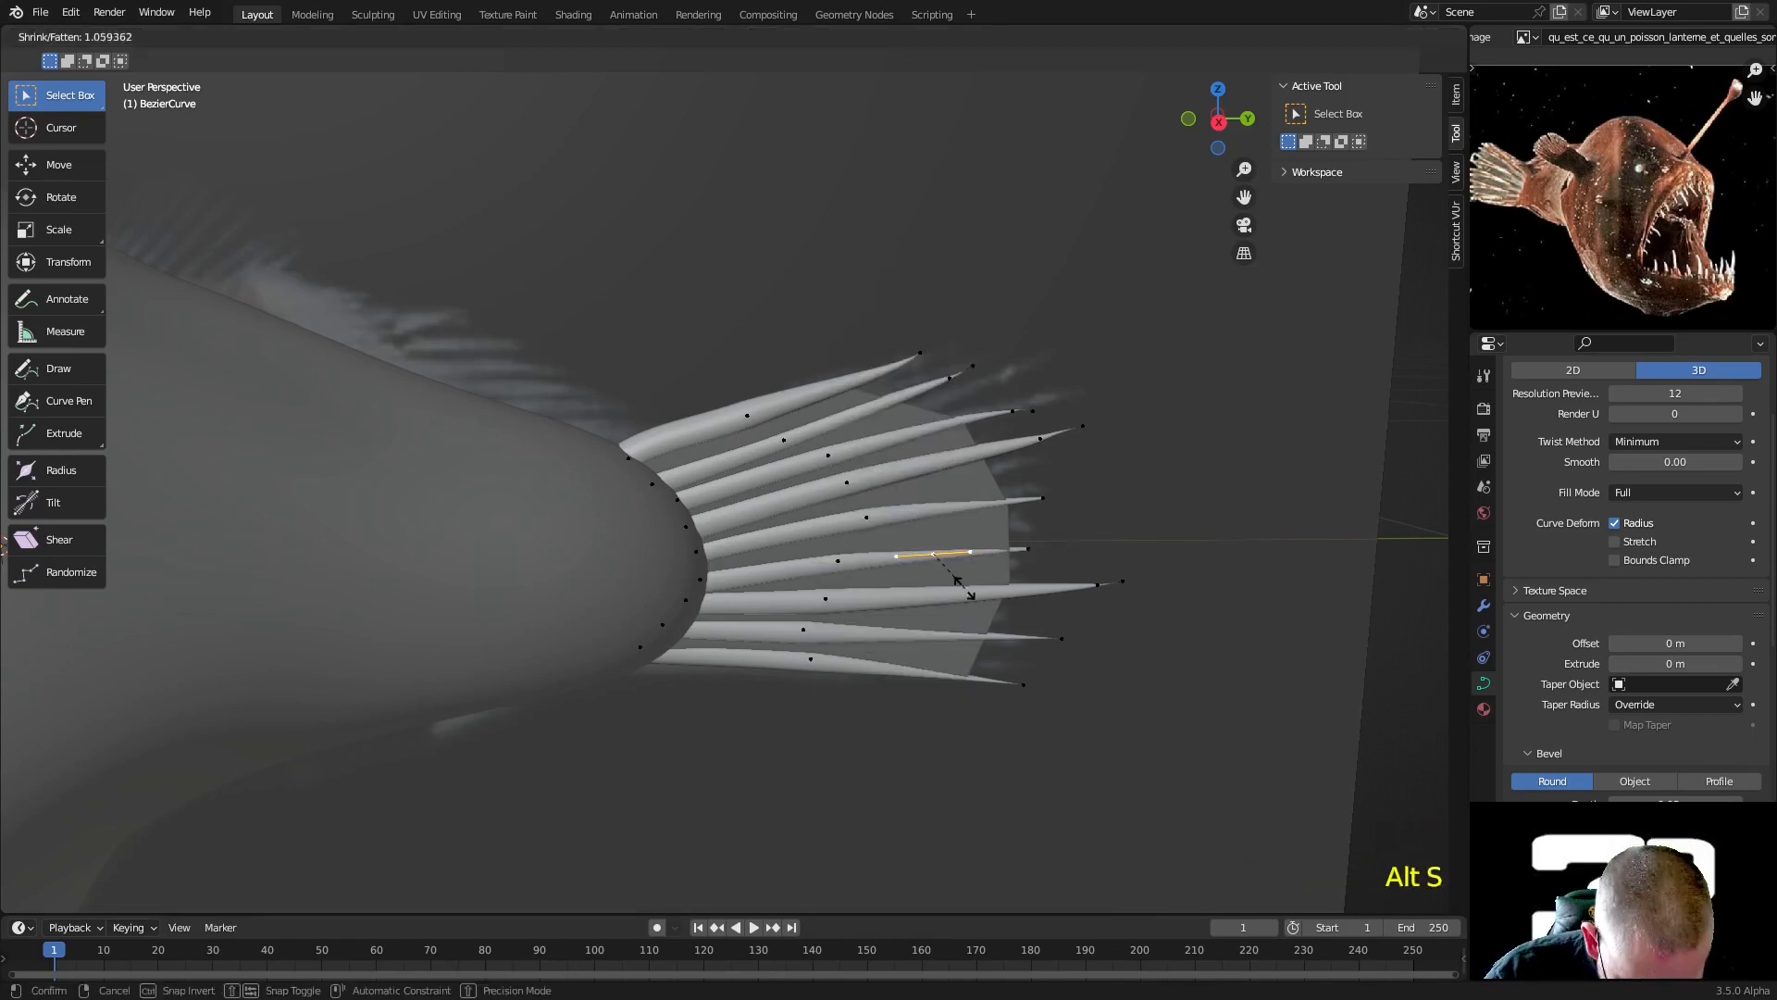
left_click(979, 602)
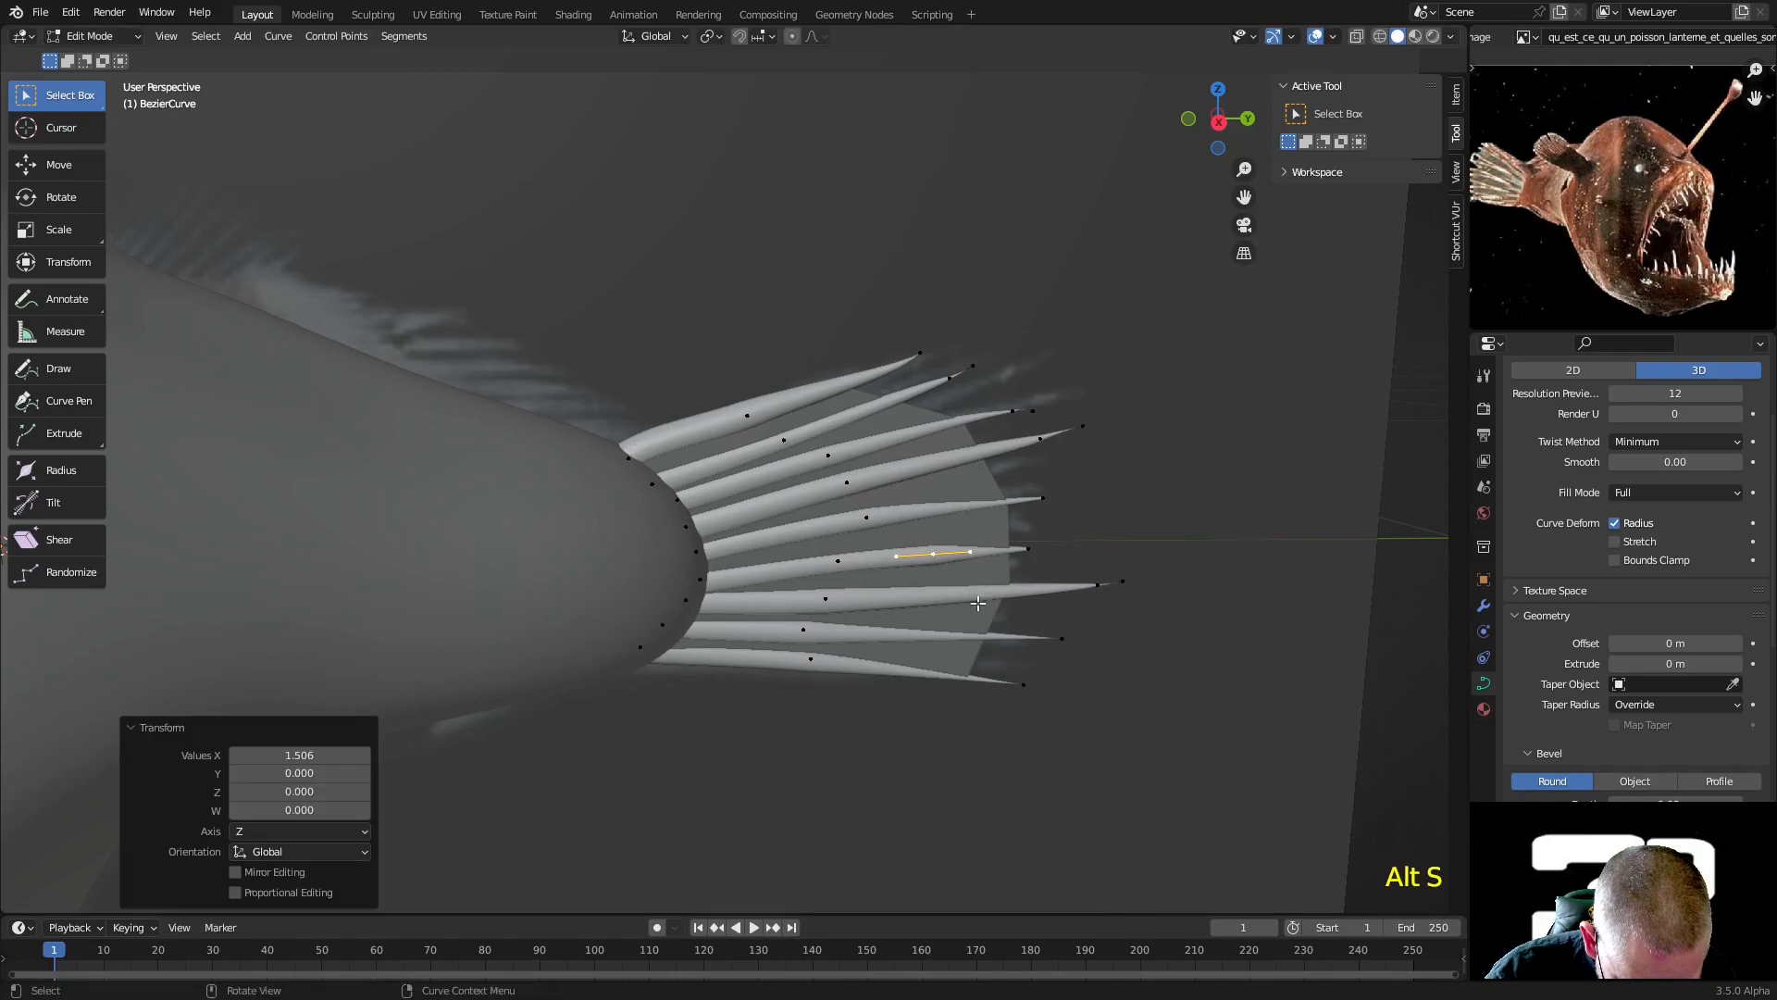
left_click(1029, 557)
key("g")
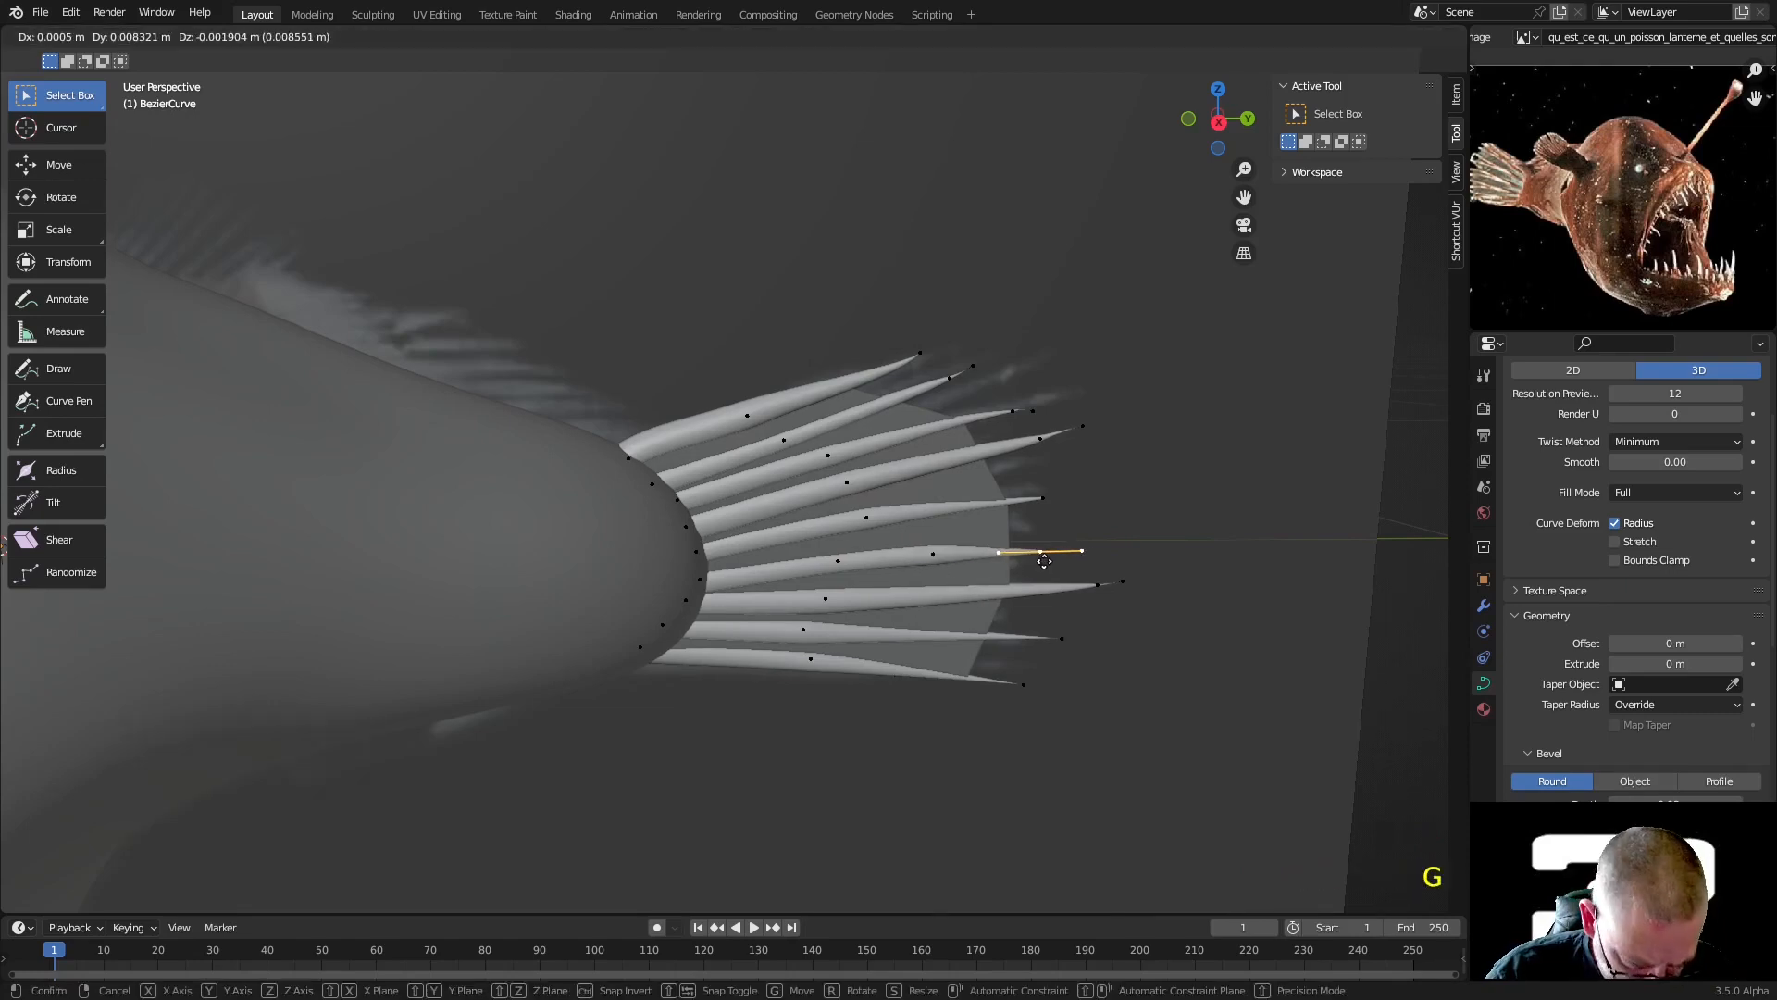
left_click(1047, 558)
Leave curve editing, select the fin membrane in the right orthographic view and shade it smooth
scroll(1079, 495, "down", 2)
middle_click_drag(1079, 495, 999, 524)
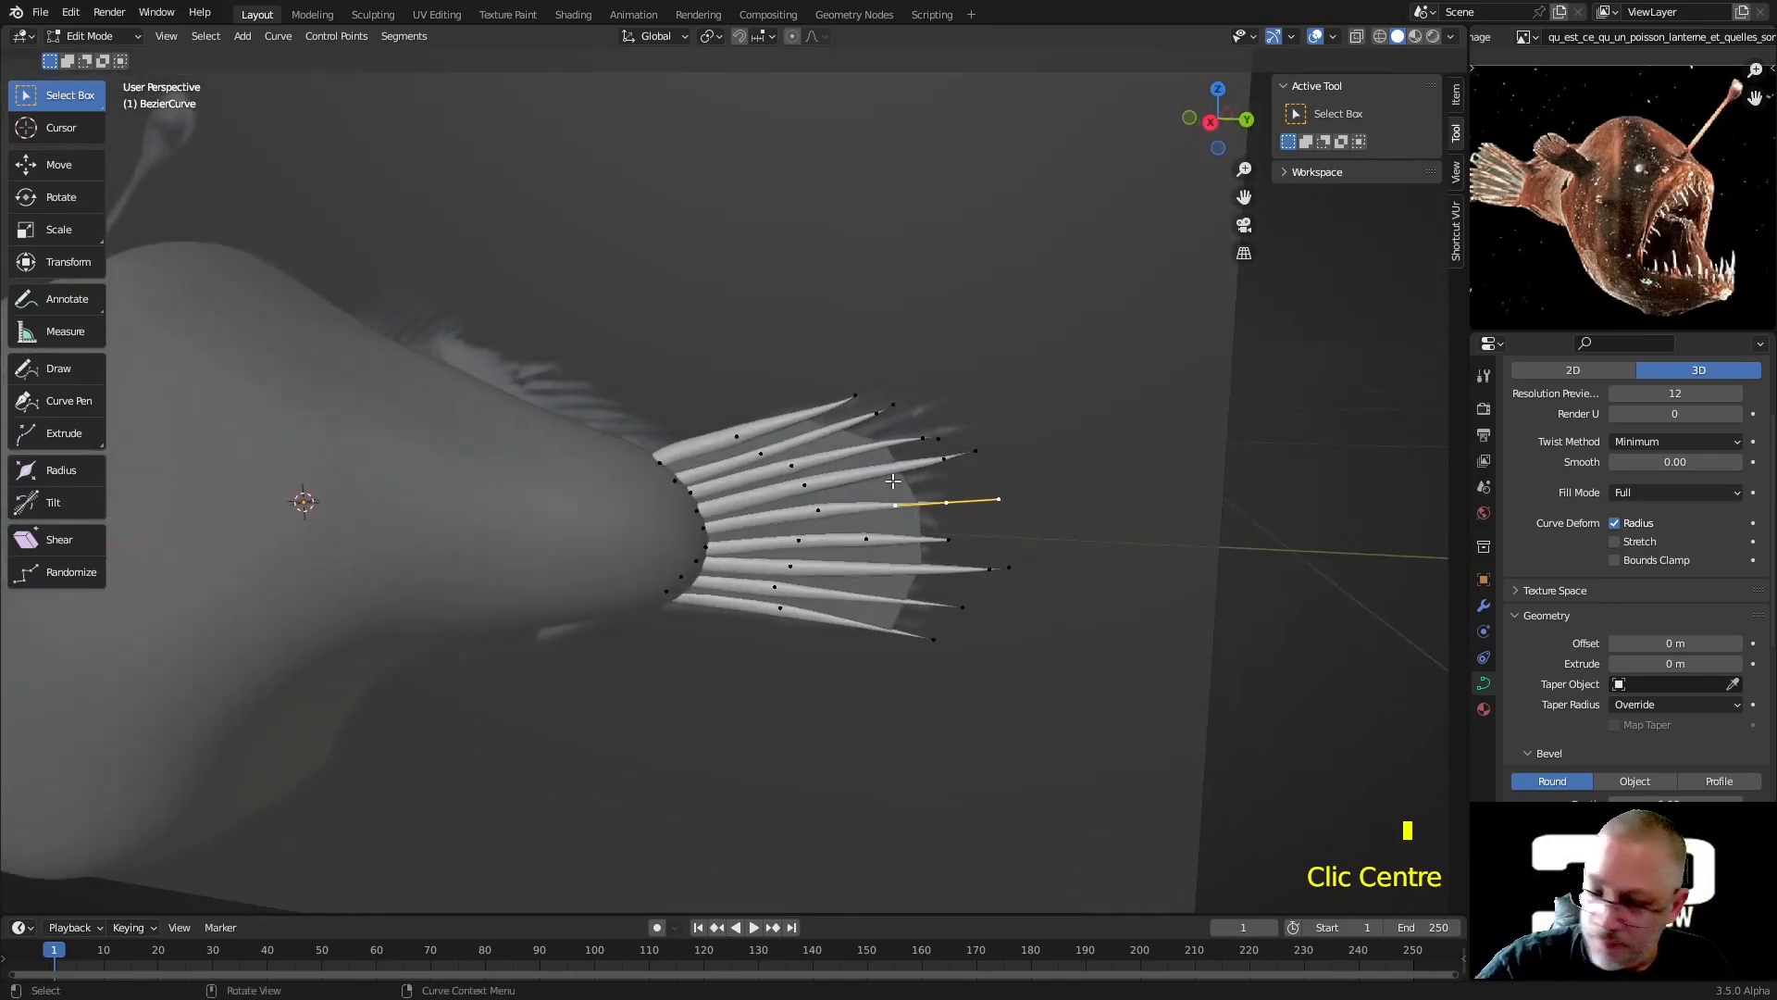
key("Tab")
left_click(894, 489)
key("KP_3")
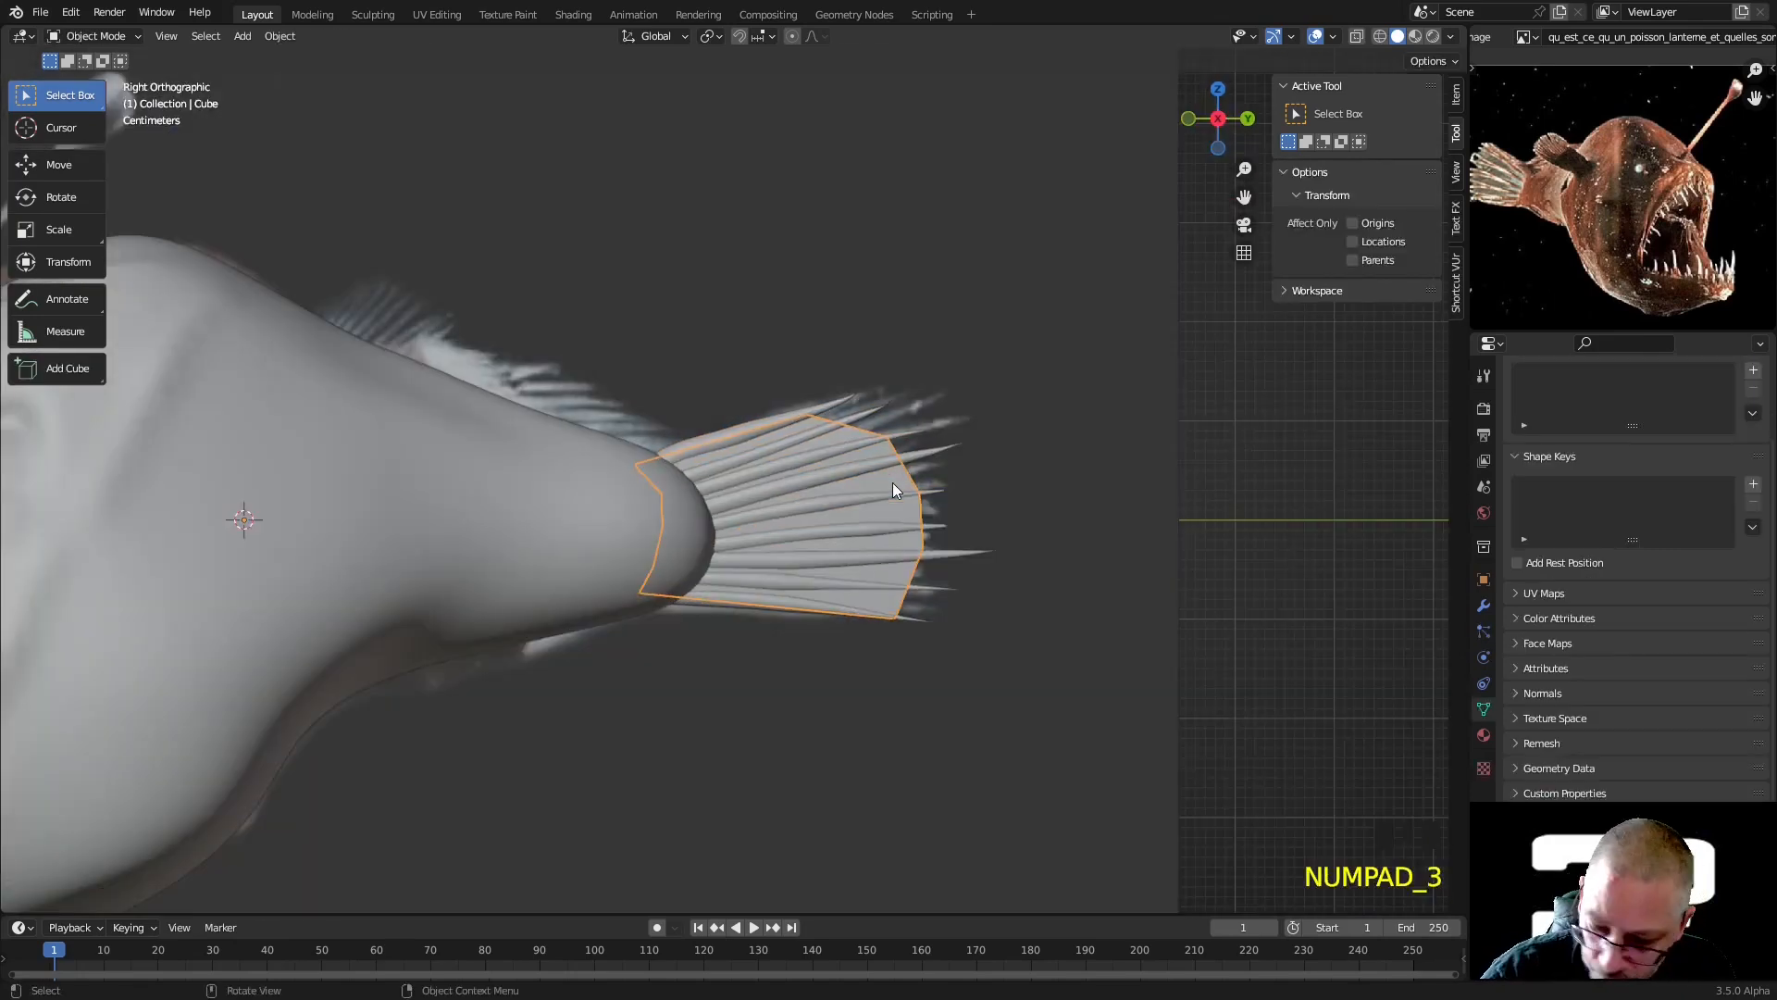
scroll(892, 481, "up", 3)
middle_click_drag(861, 554, 857, 575)
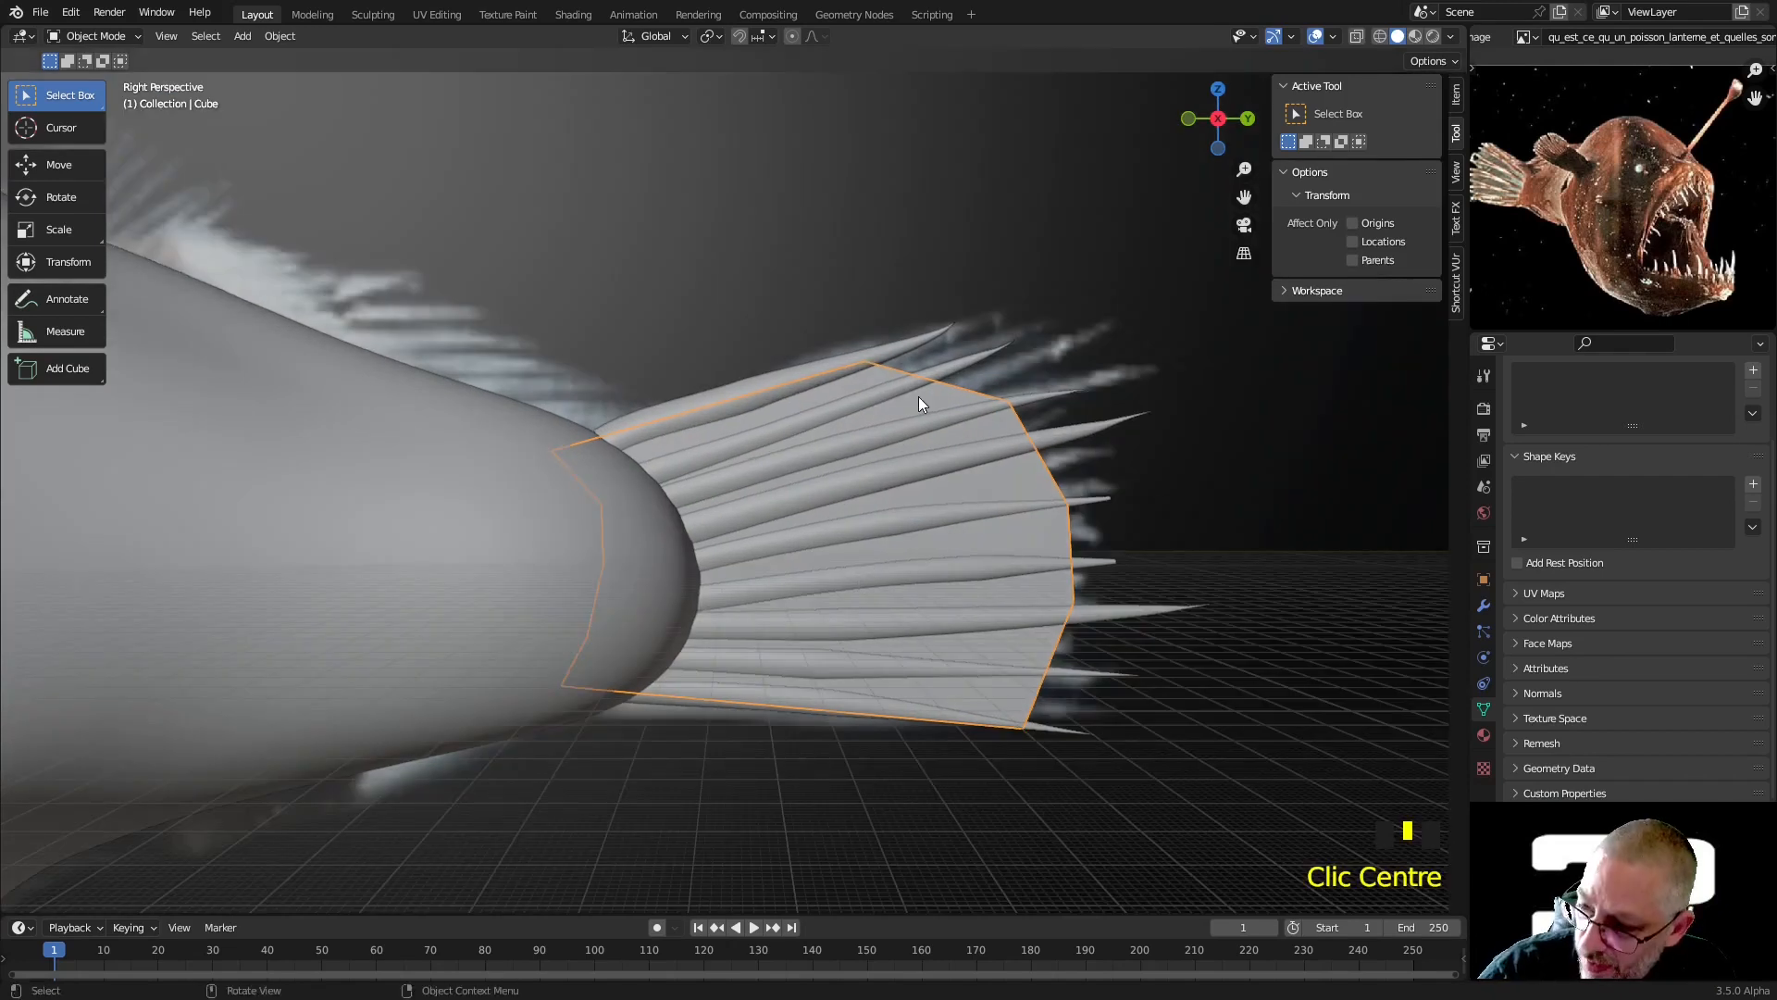
key("Tab")
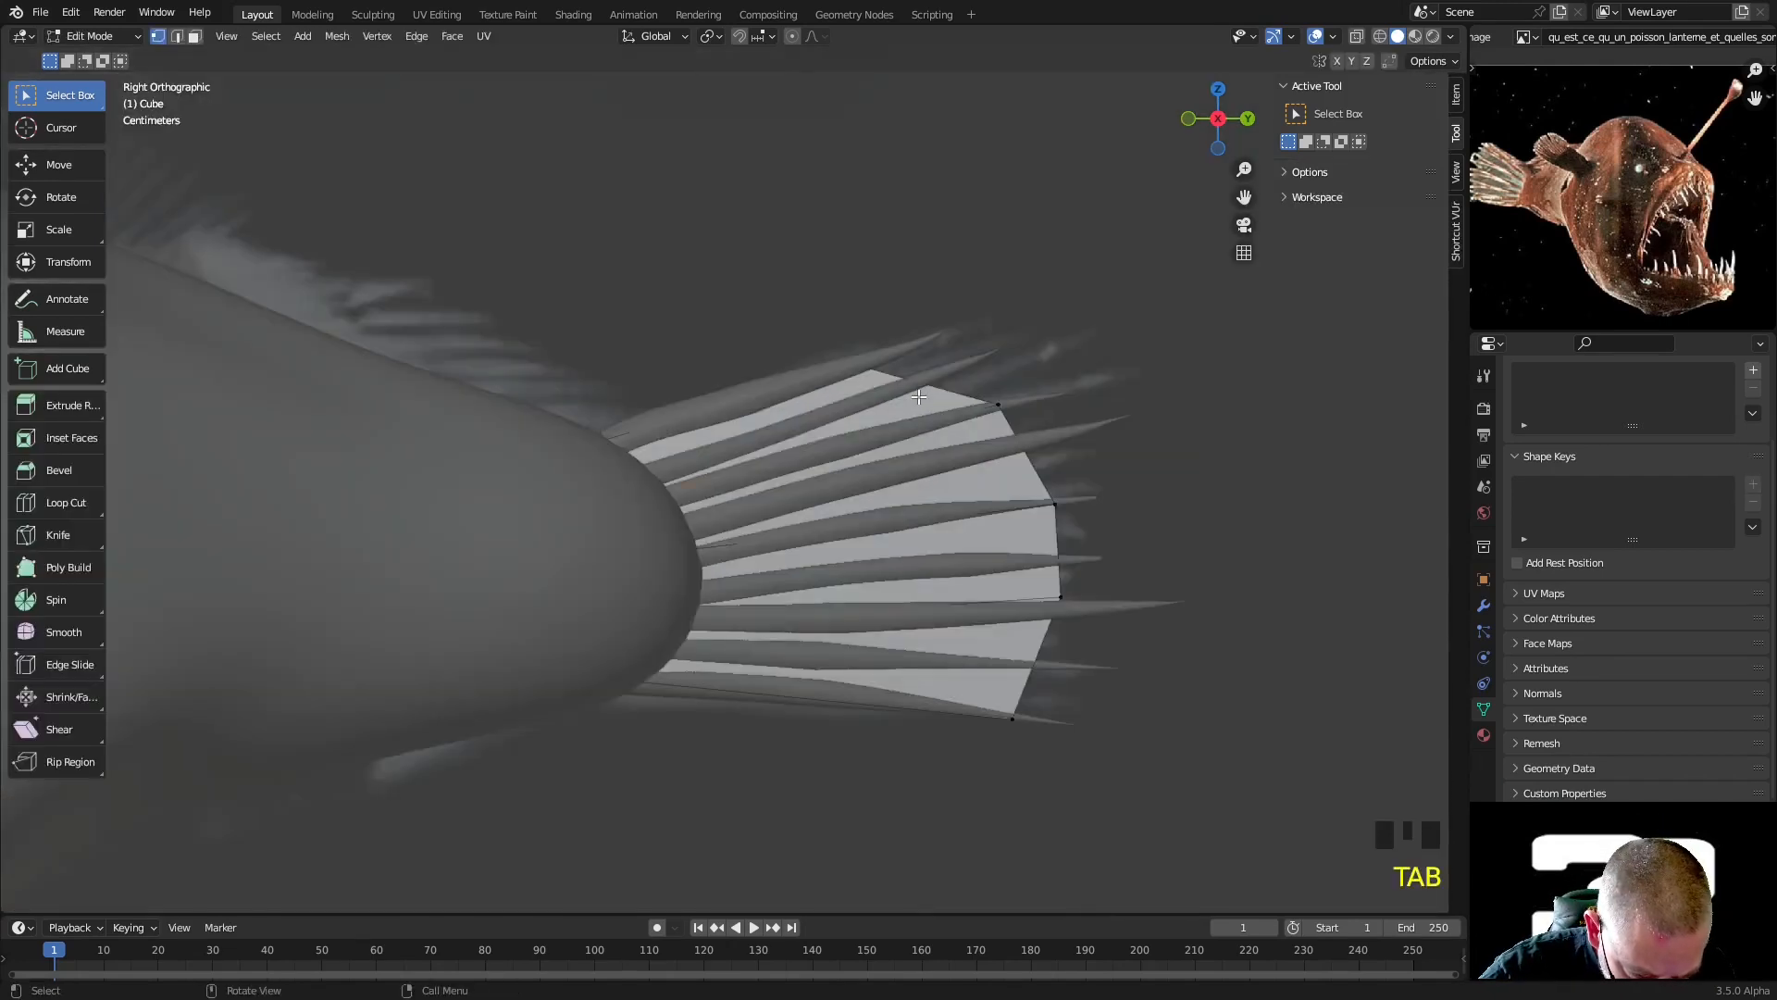
key("Tab")
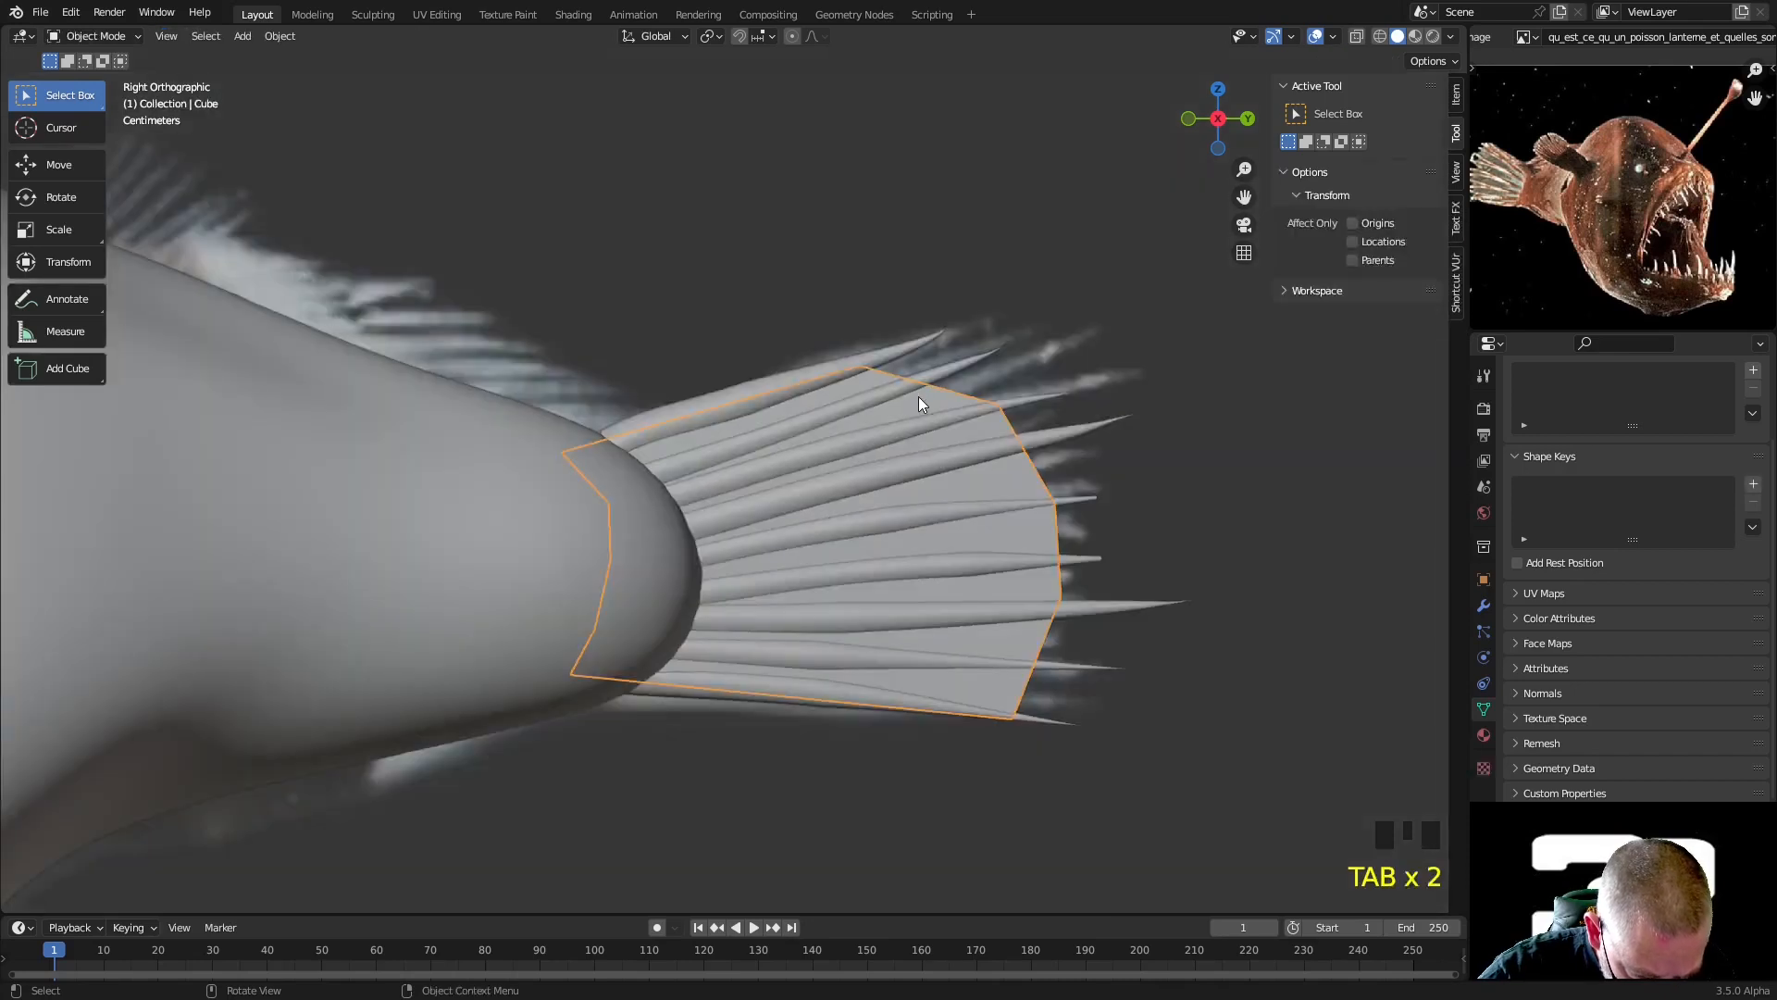
right_click(918, 396)
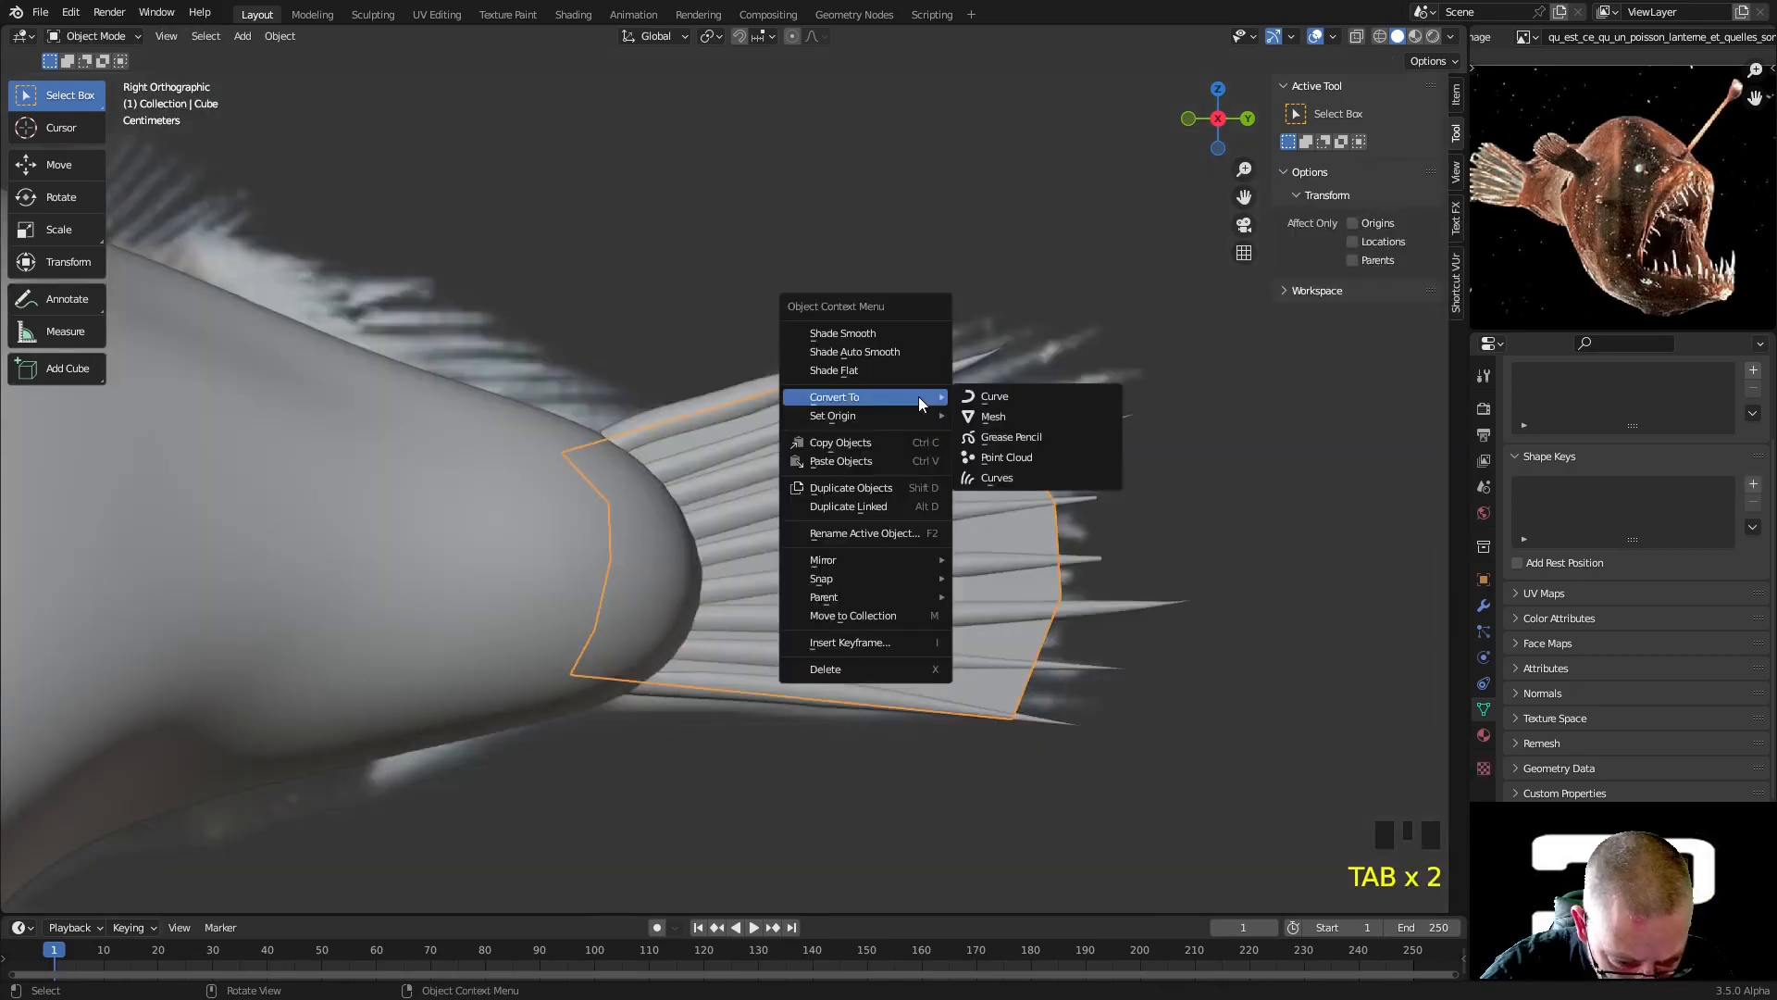
left_click(881, 337)
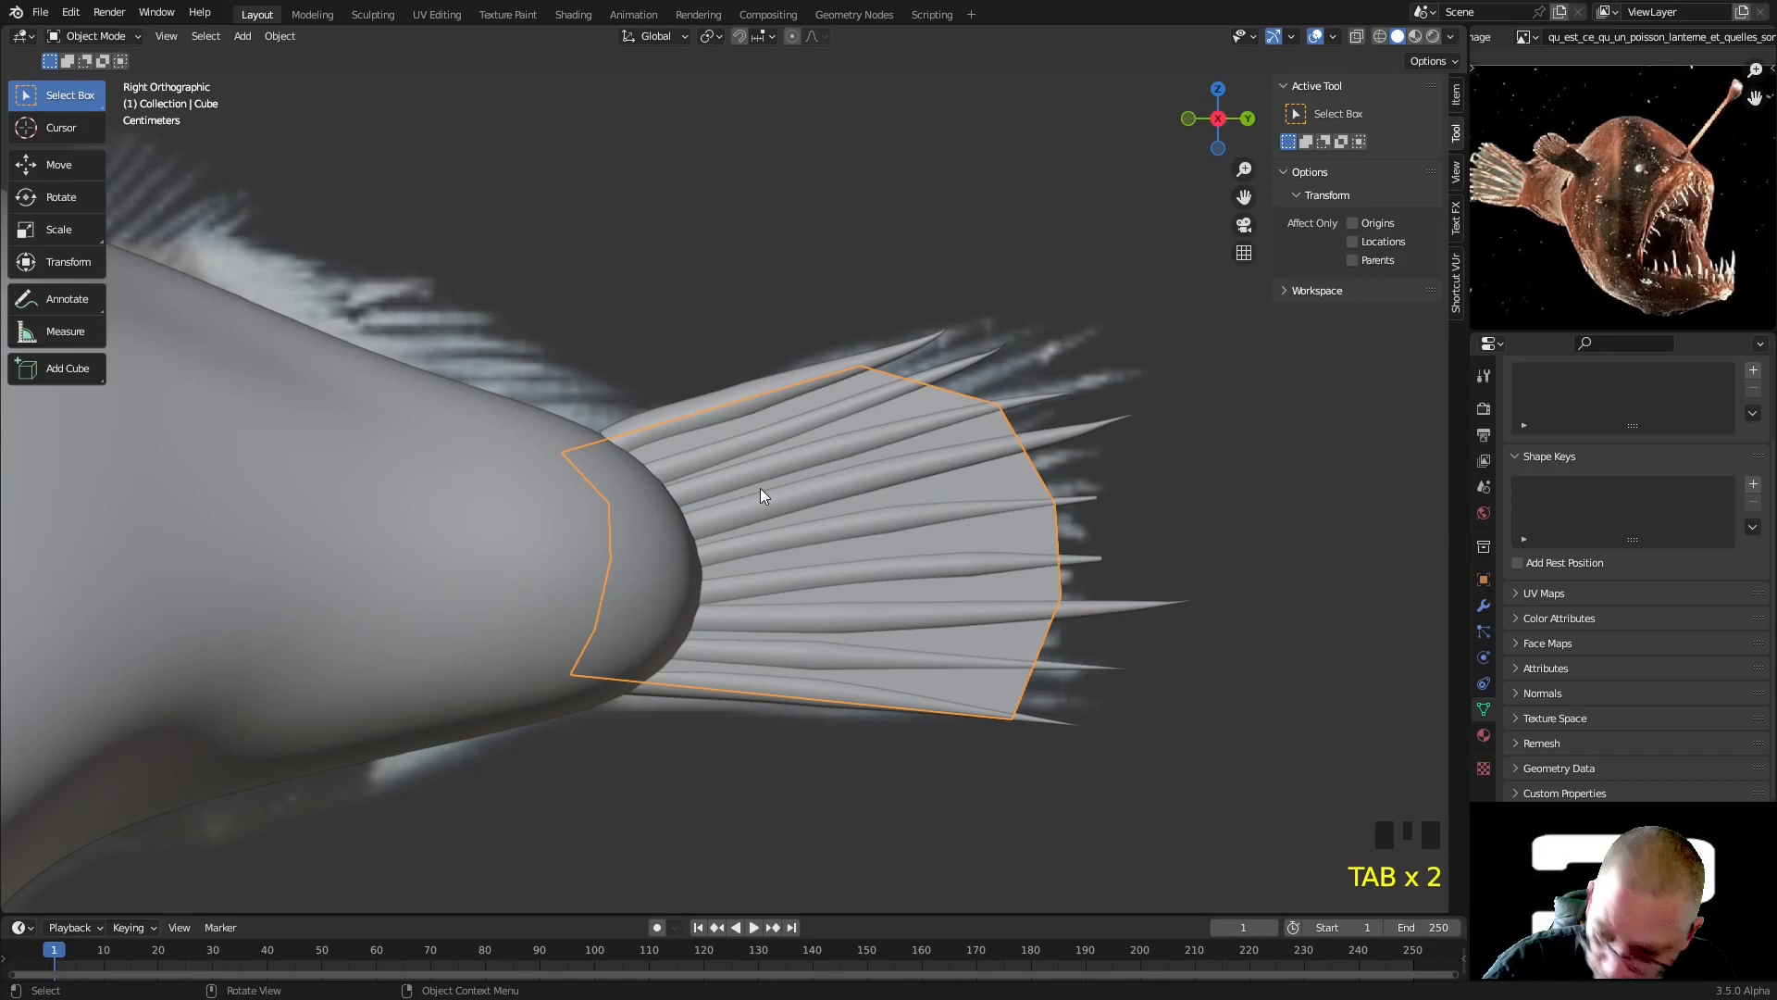
Add a Subdivision Surface modifier to the fin membrane with 2 viewport levels
left_click(1481, 604)
left_click(1552, 404)
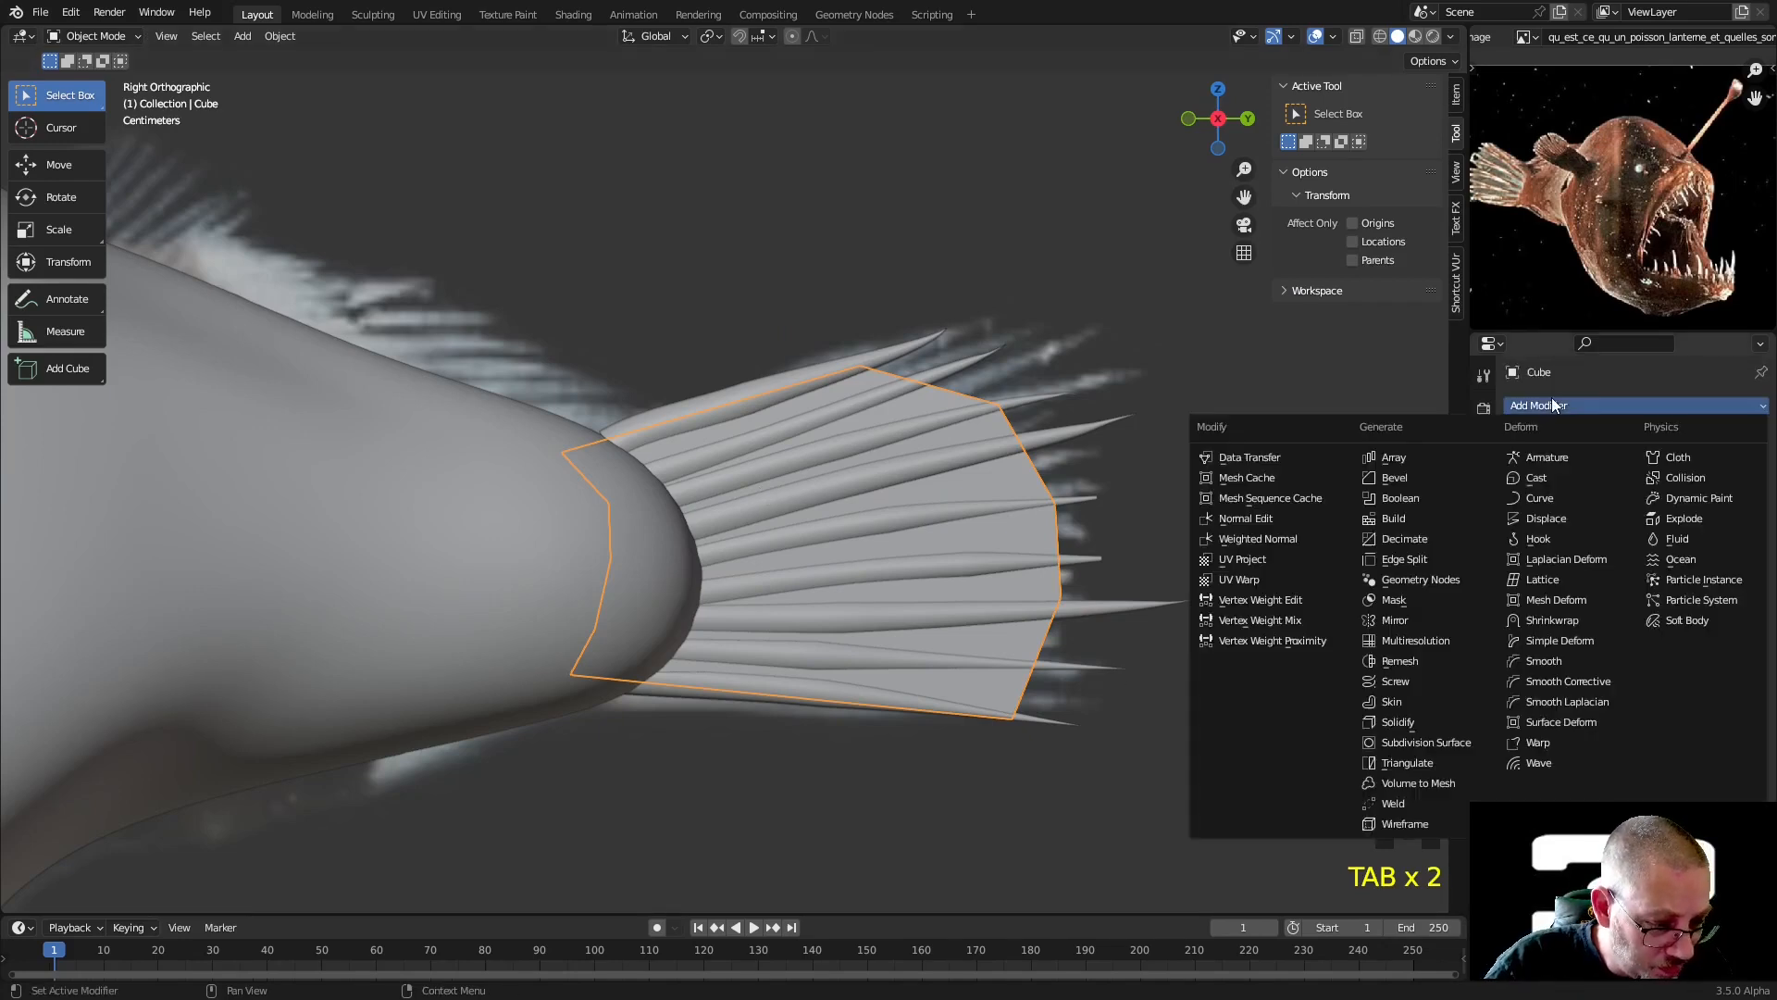
left_click(1440, 745)
left_click(1737, 529)
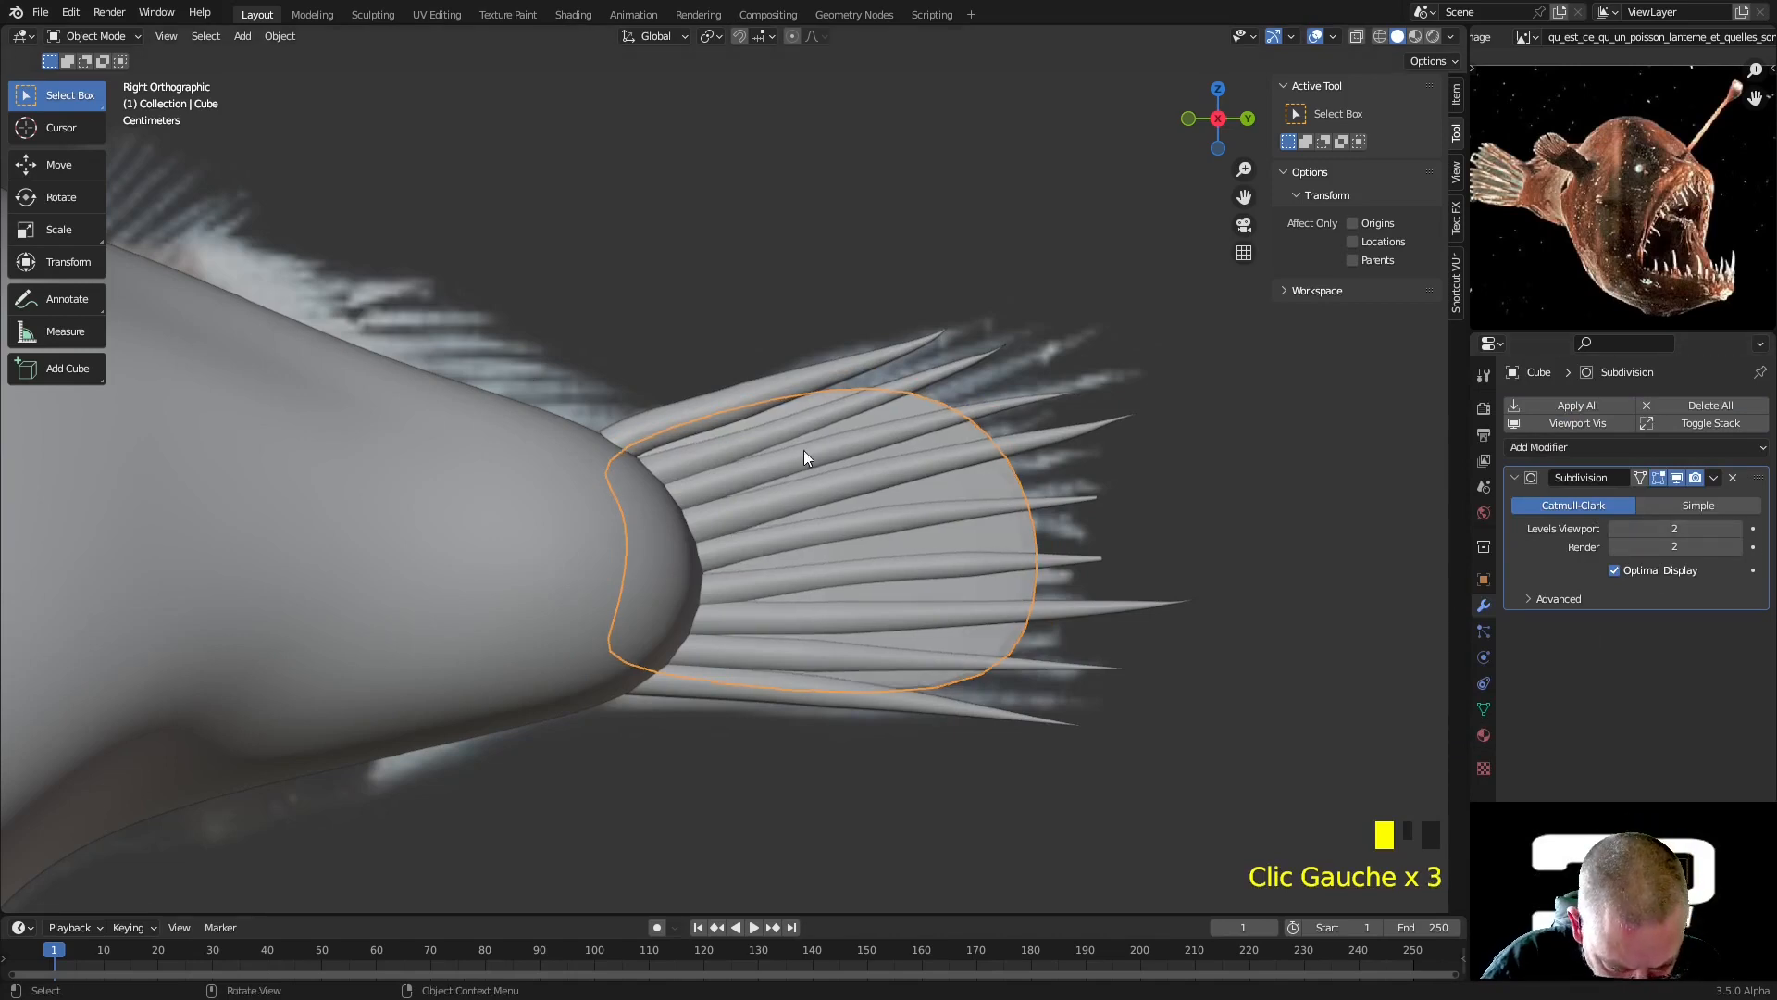
Convert the subdivided fin membrane to a mesh so the modifier is applied
right_click(780, 412)
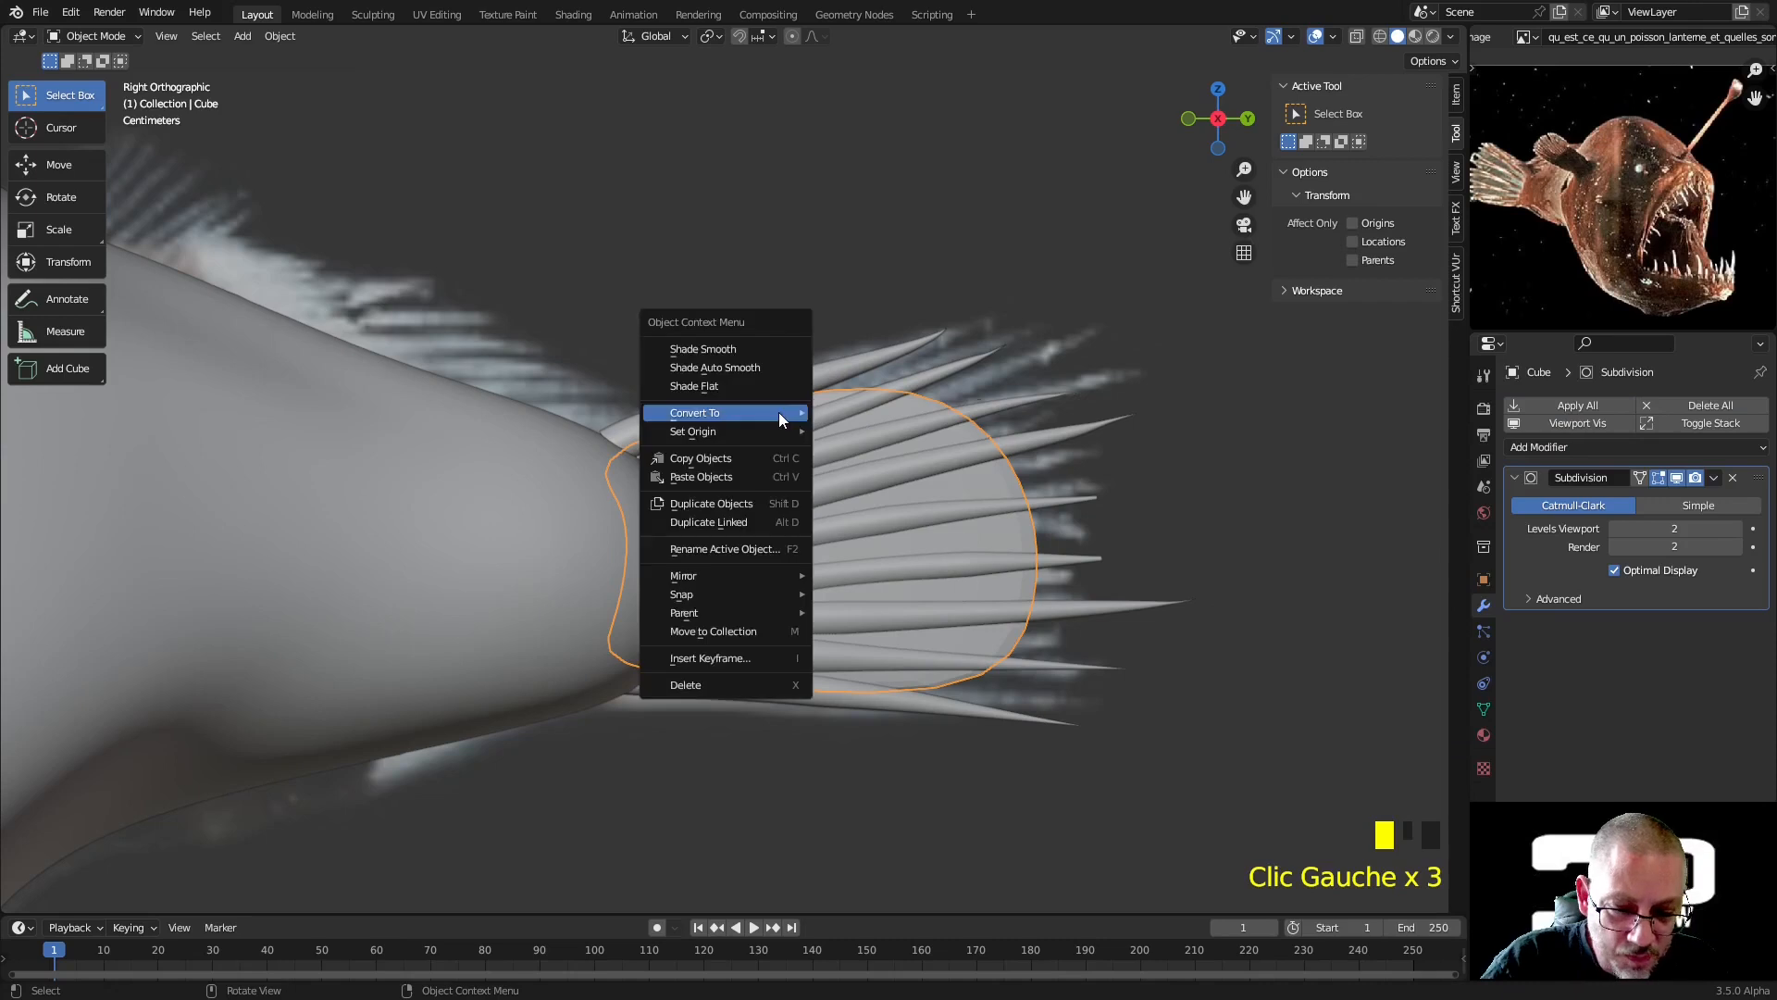
mouse_move(779, 413)
left_click(899, 432)
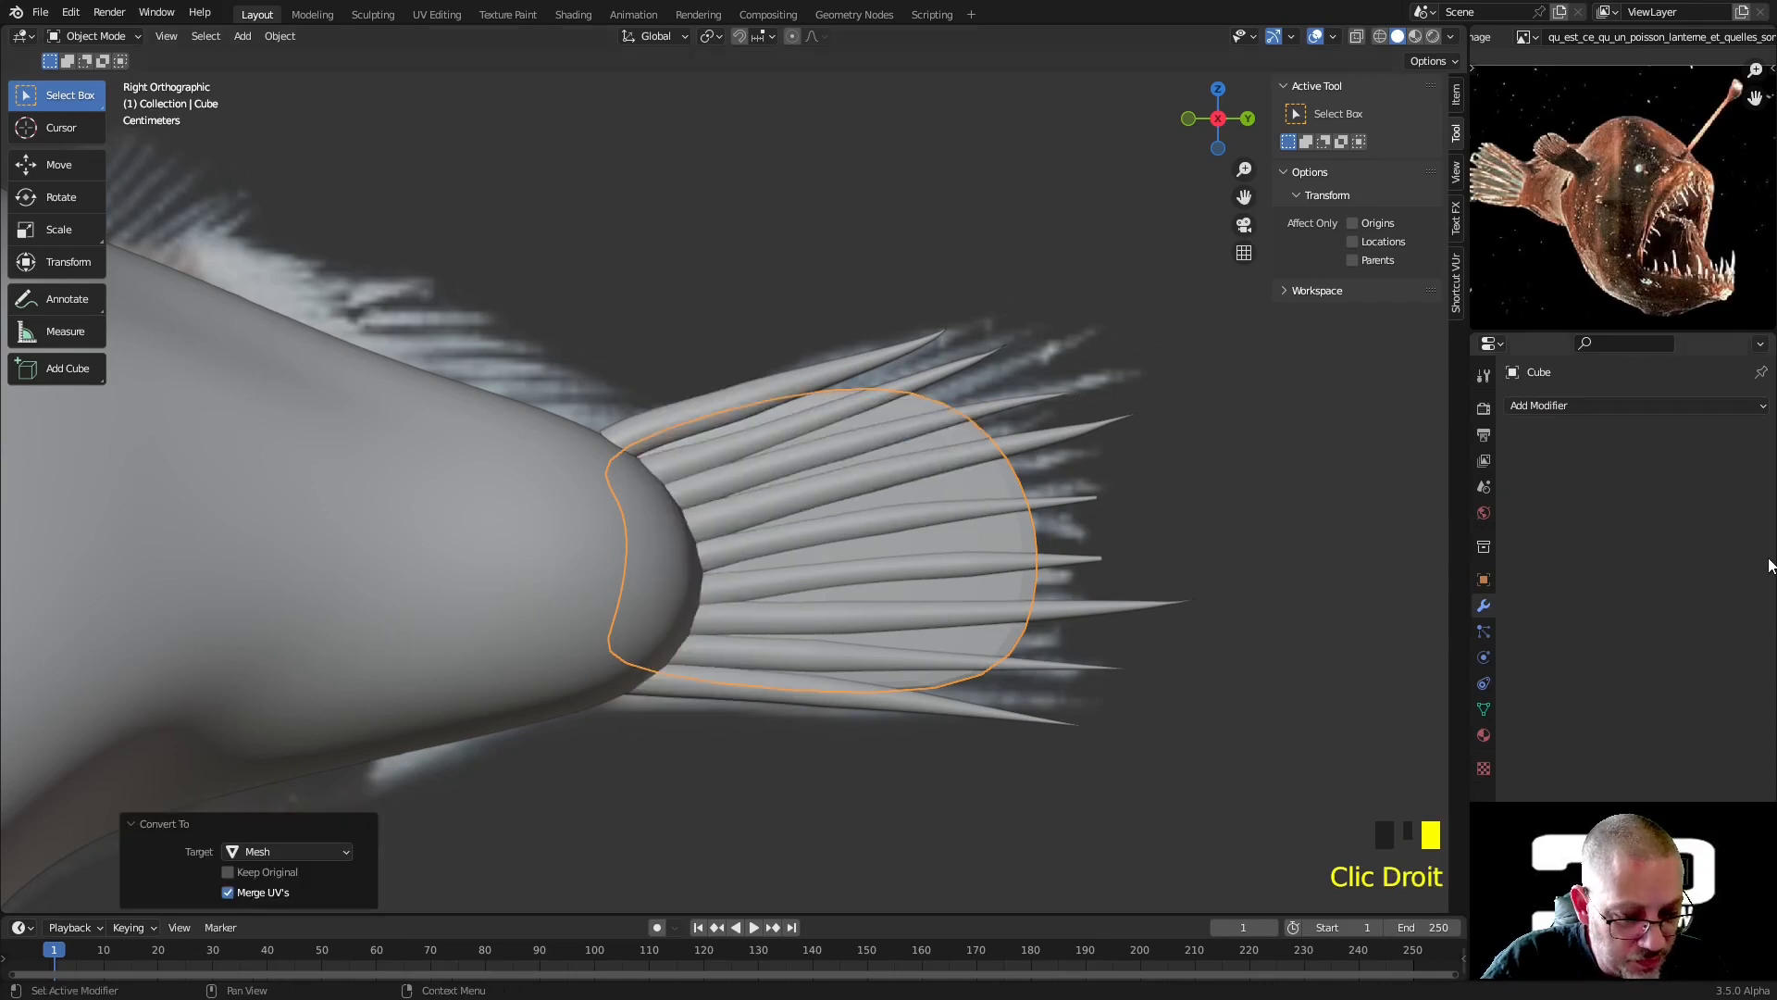
Switch the membrane to Sculpt Mode and use the Grab brush to pull its upper outer corner toward the top rays
left_click(92, 37)
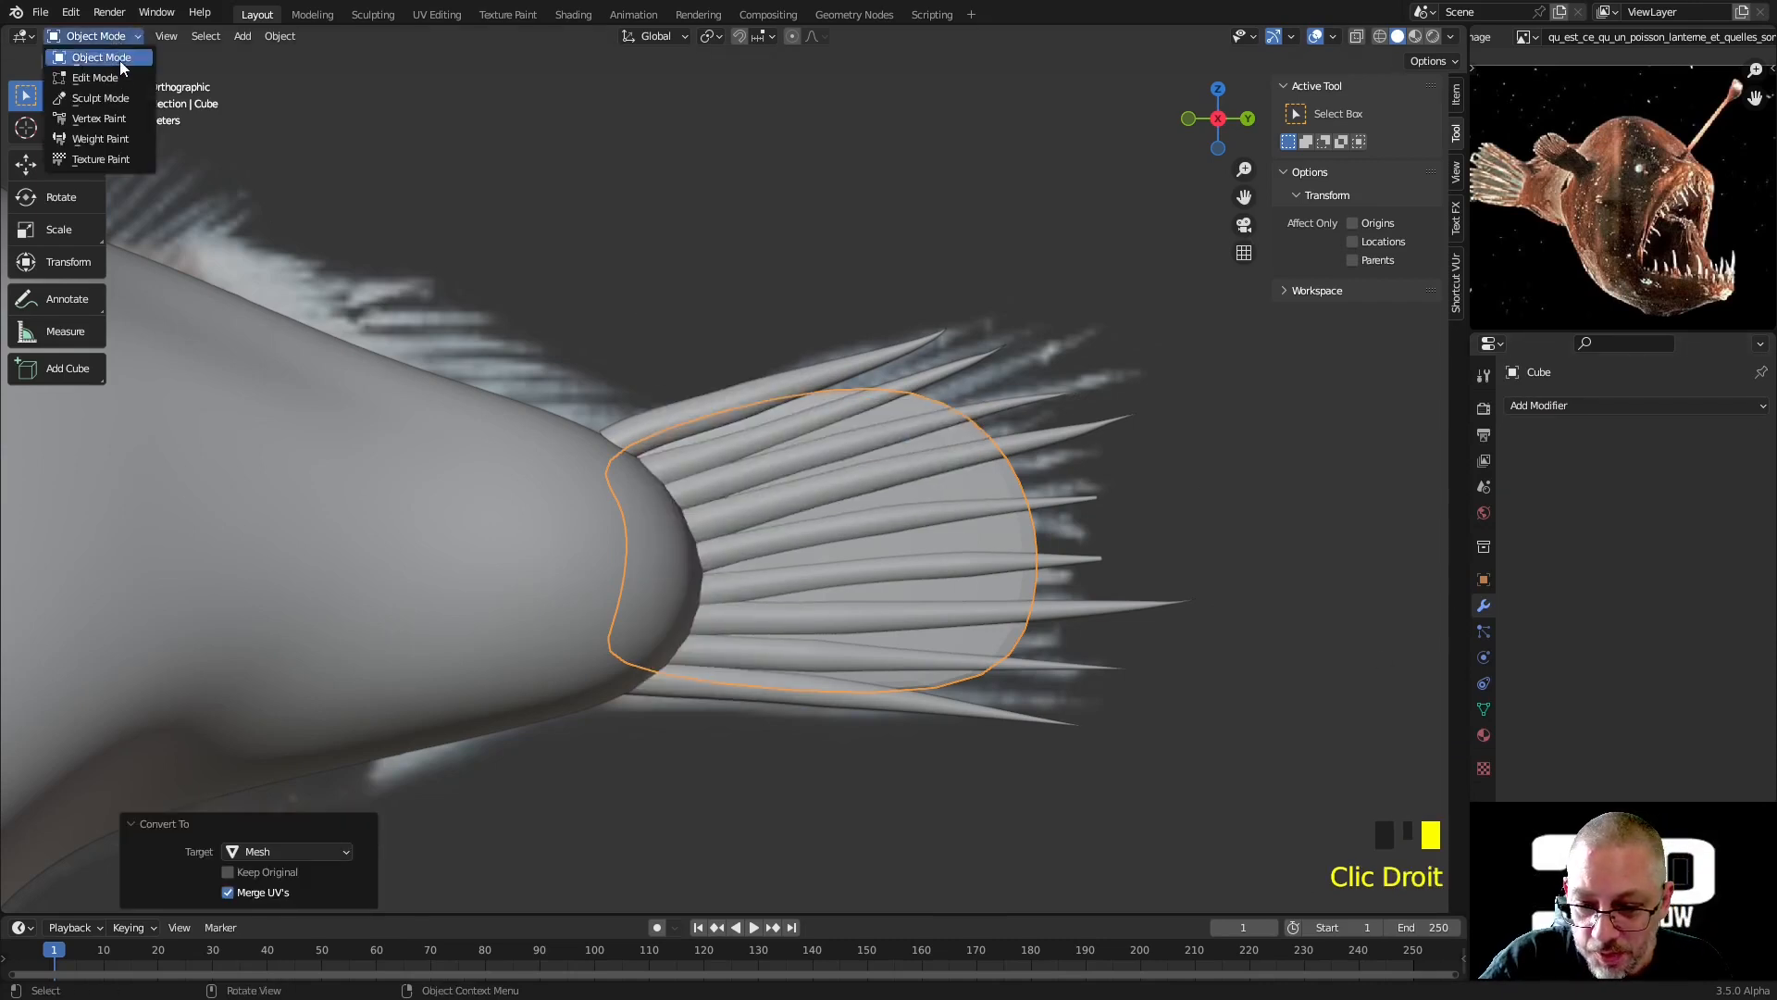
left_click(119, 96)
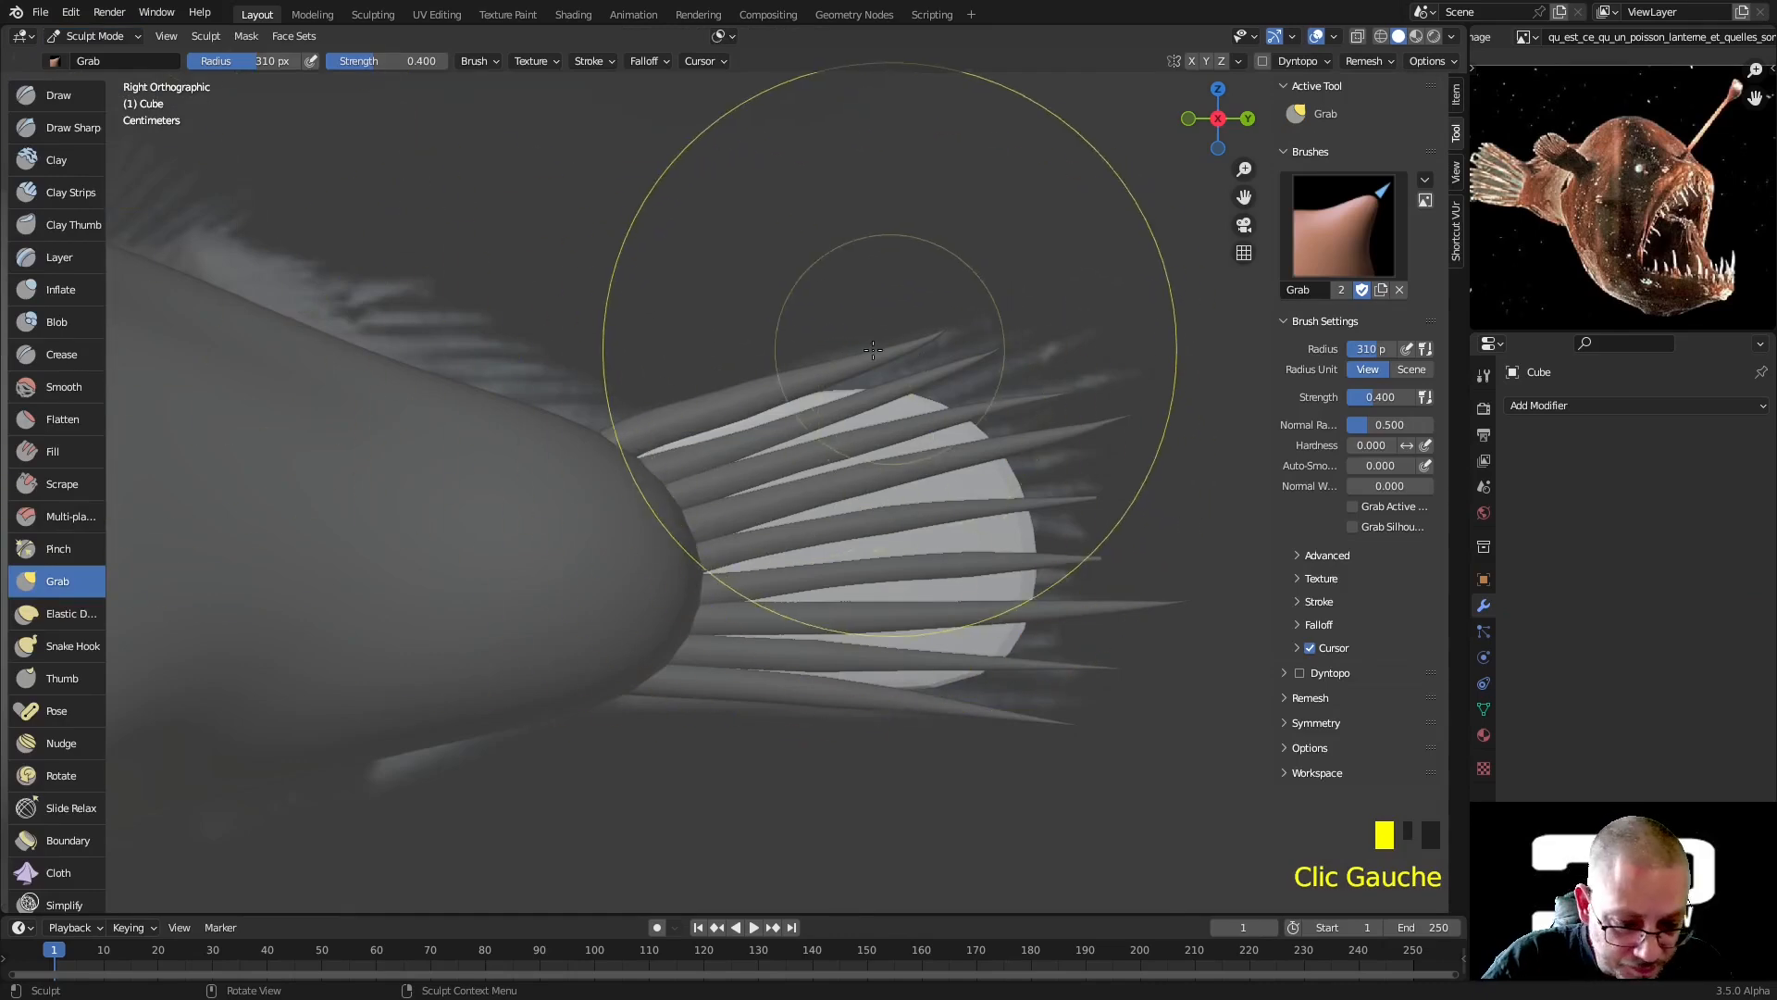
scroll(892, 397, "up", 3)
left_click_drag(972, 336, 1070, 275)
scroll(1070, 275, "down", 2)
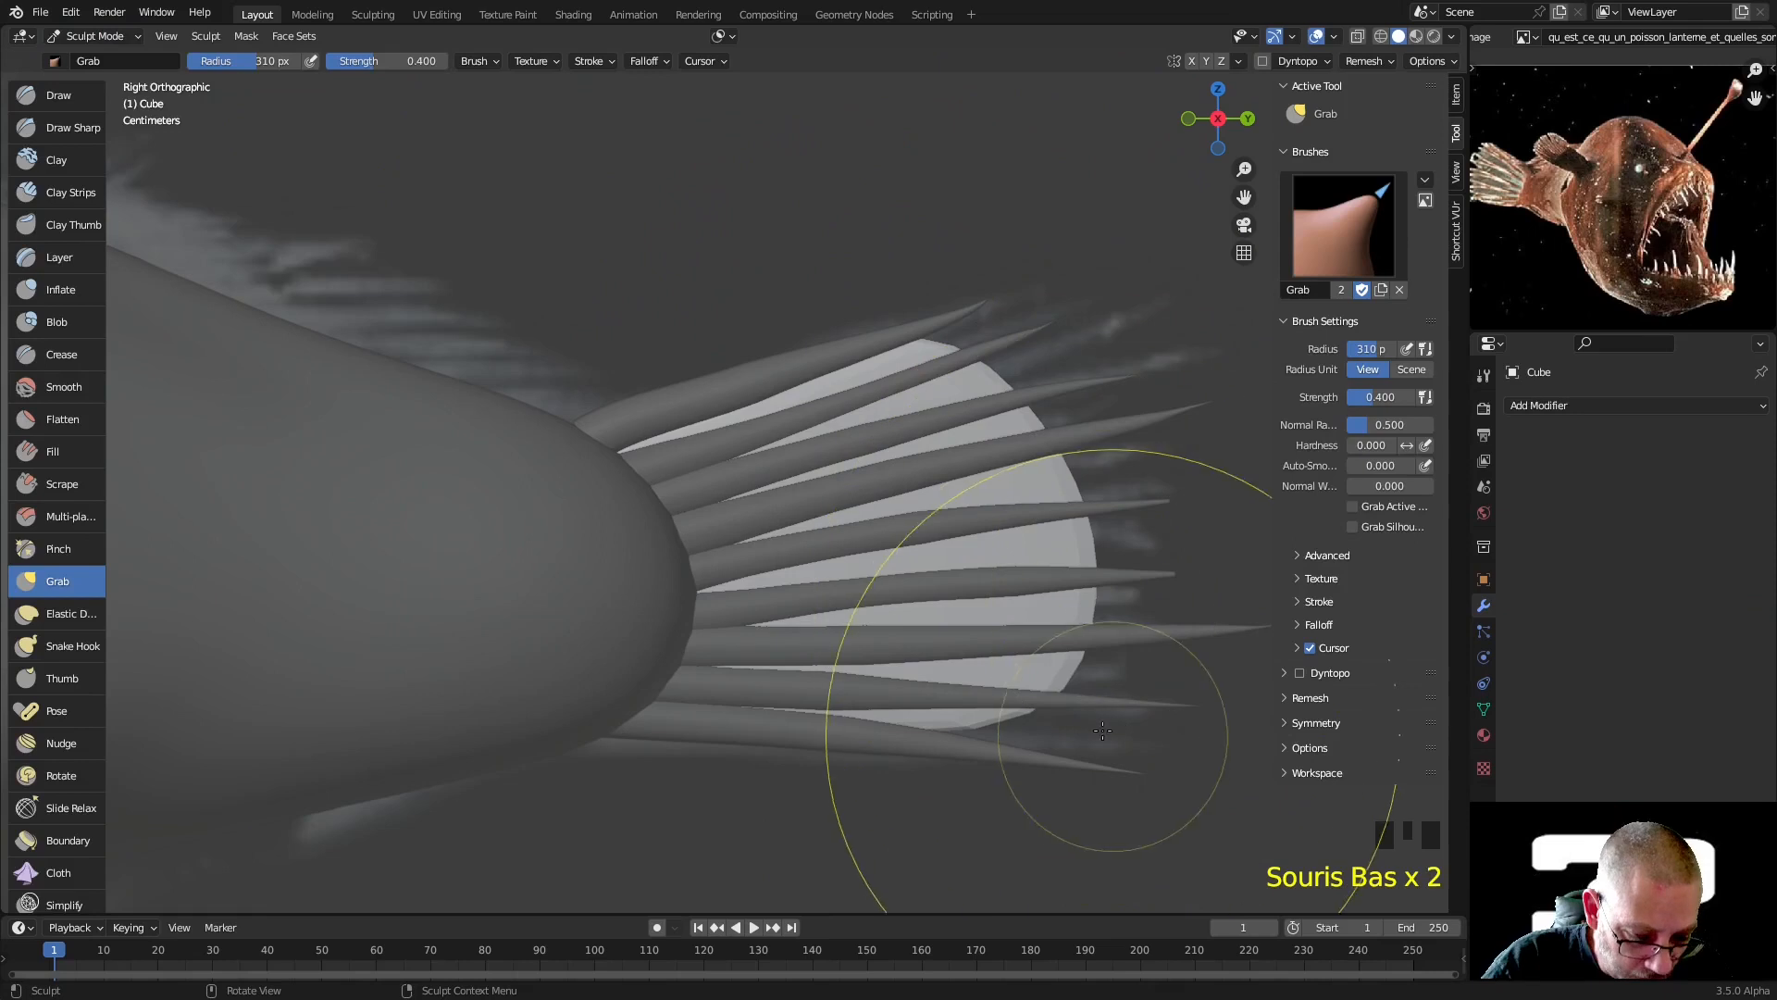
Grab the membrane's lower outer corner and pull it out so the edge meets the lowest ray
middle_click_drag(944, 675, 873, 429, "shift")
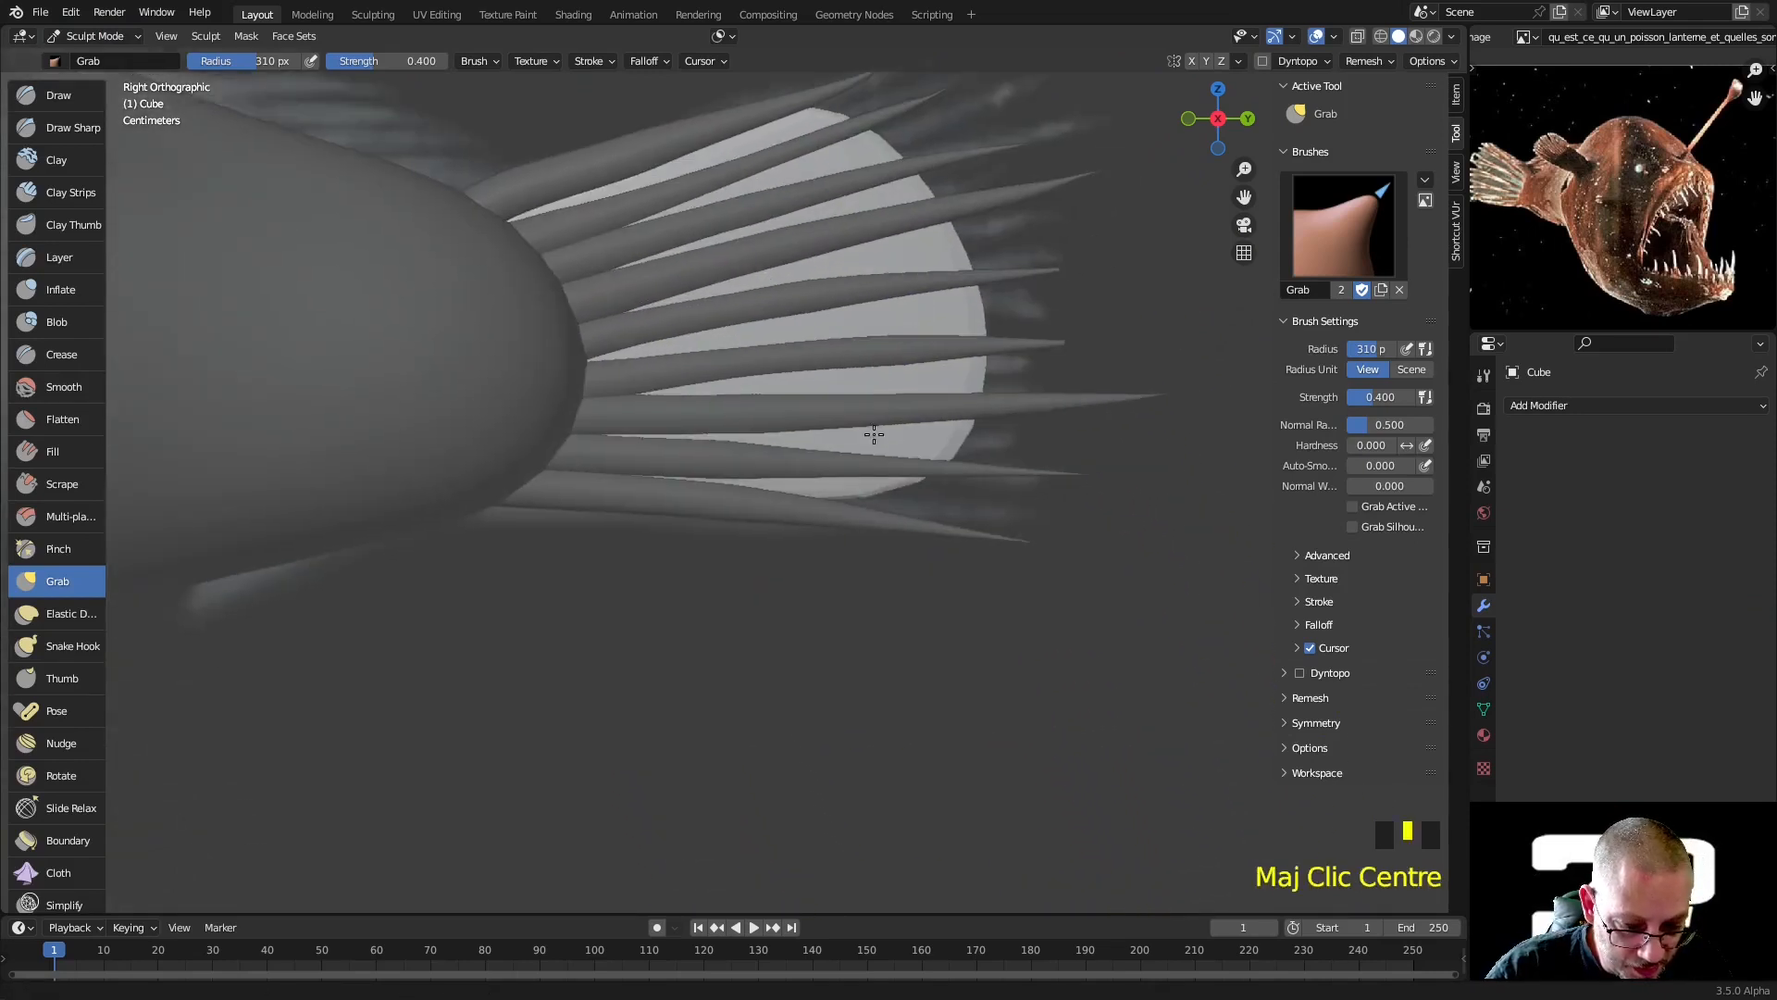
scroll(870, 444, "up", 2)
mouse_move(900, 452)
left_mouse_down()
mouse_move(1008, 454)
mouse_move(963, 515)
mouse_move(999, 474)
mouse_move(987, 453)
left_mouse_up()
scroll(875, 522, "up", 3)
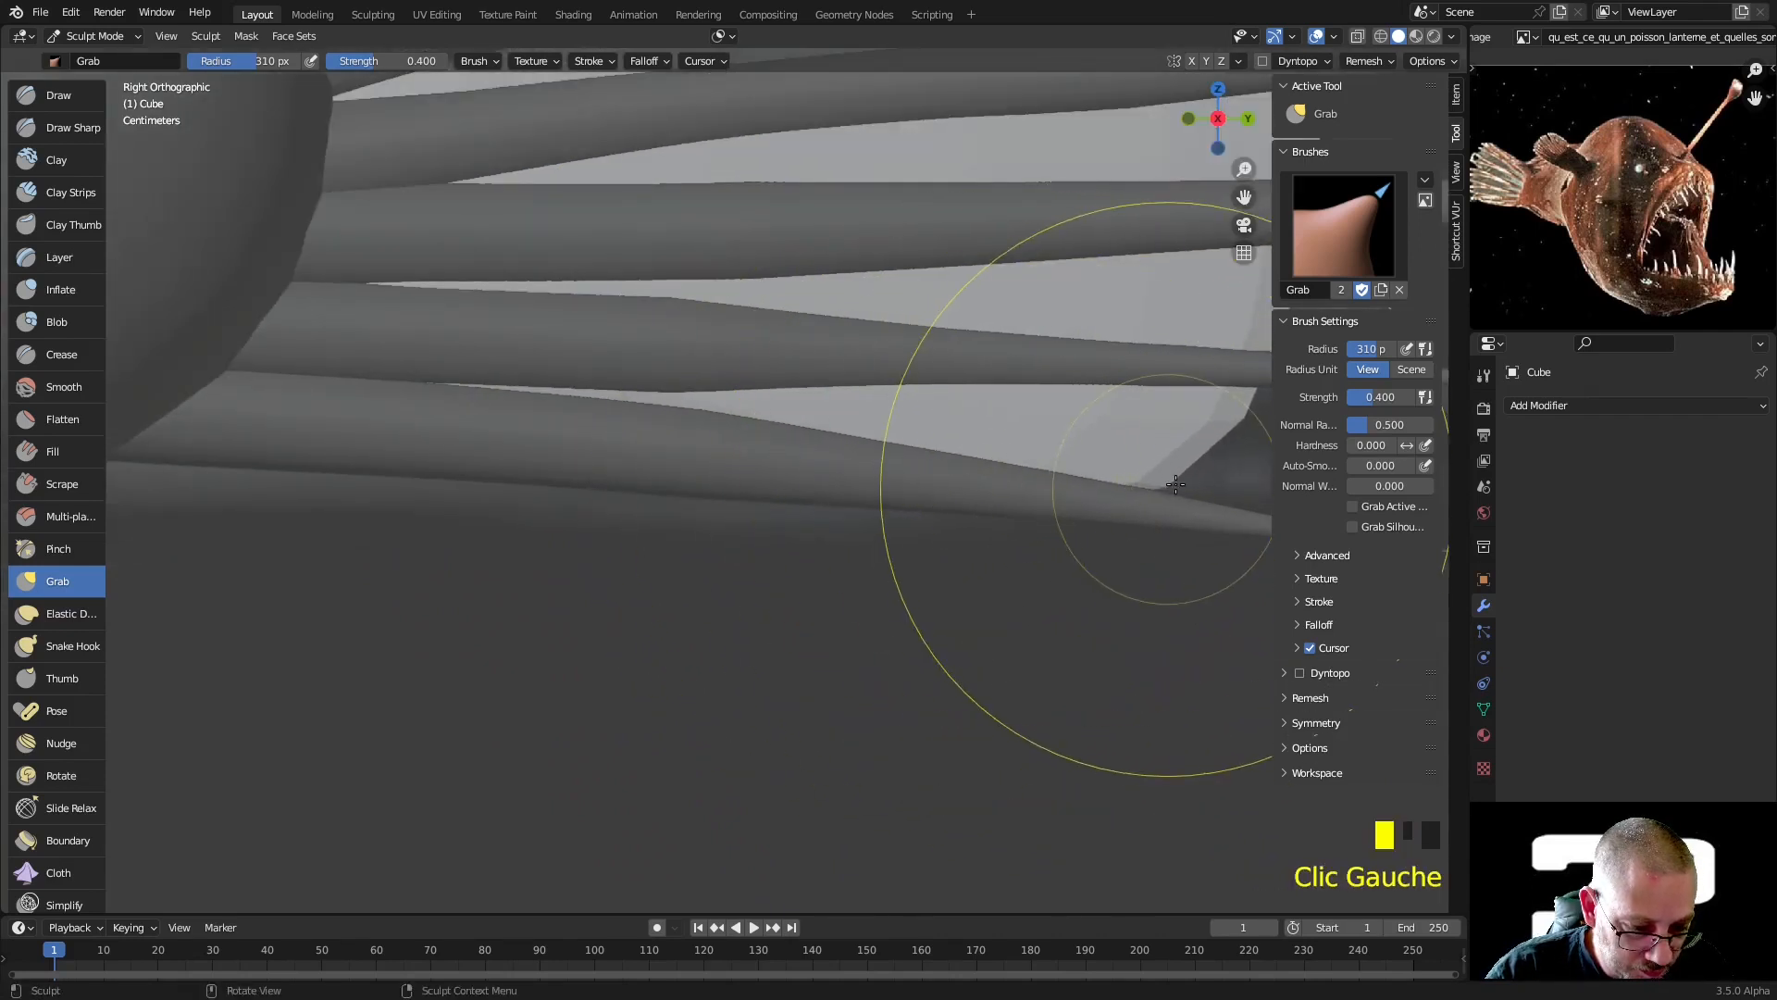
mouse_move(1119, 468)
left_mouse_down()
mouse_move(1035, 548)
mouse_move(1095, 470)
left_mouse_up()
scroll(1035, 548, "up", 2)
scroll(1093, 469, "down", 3)
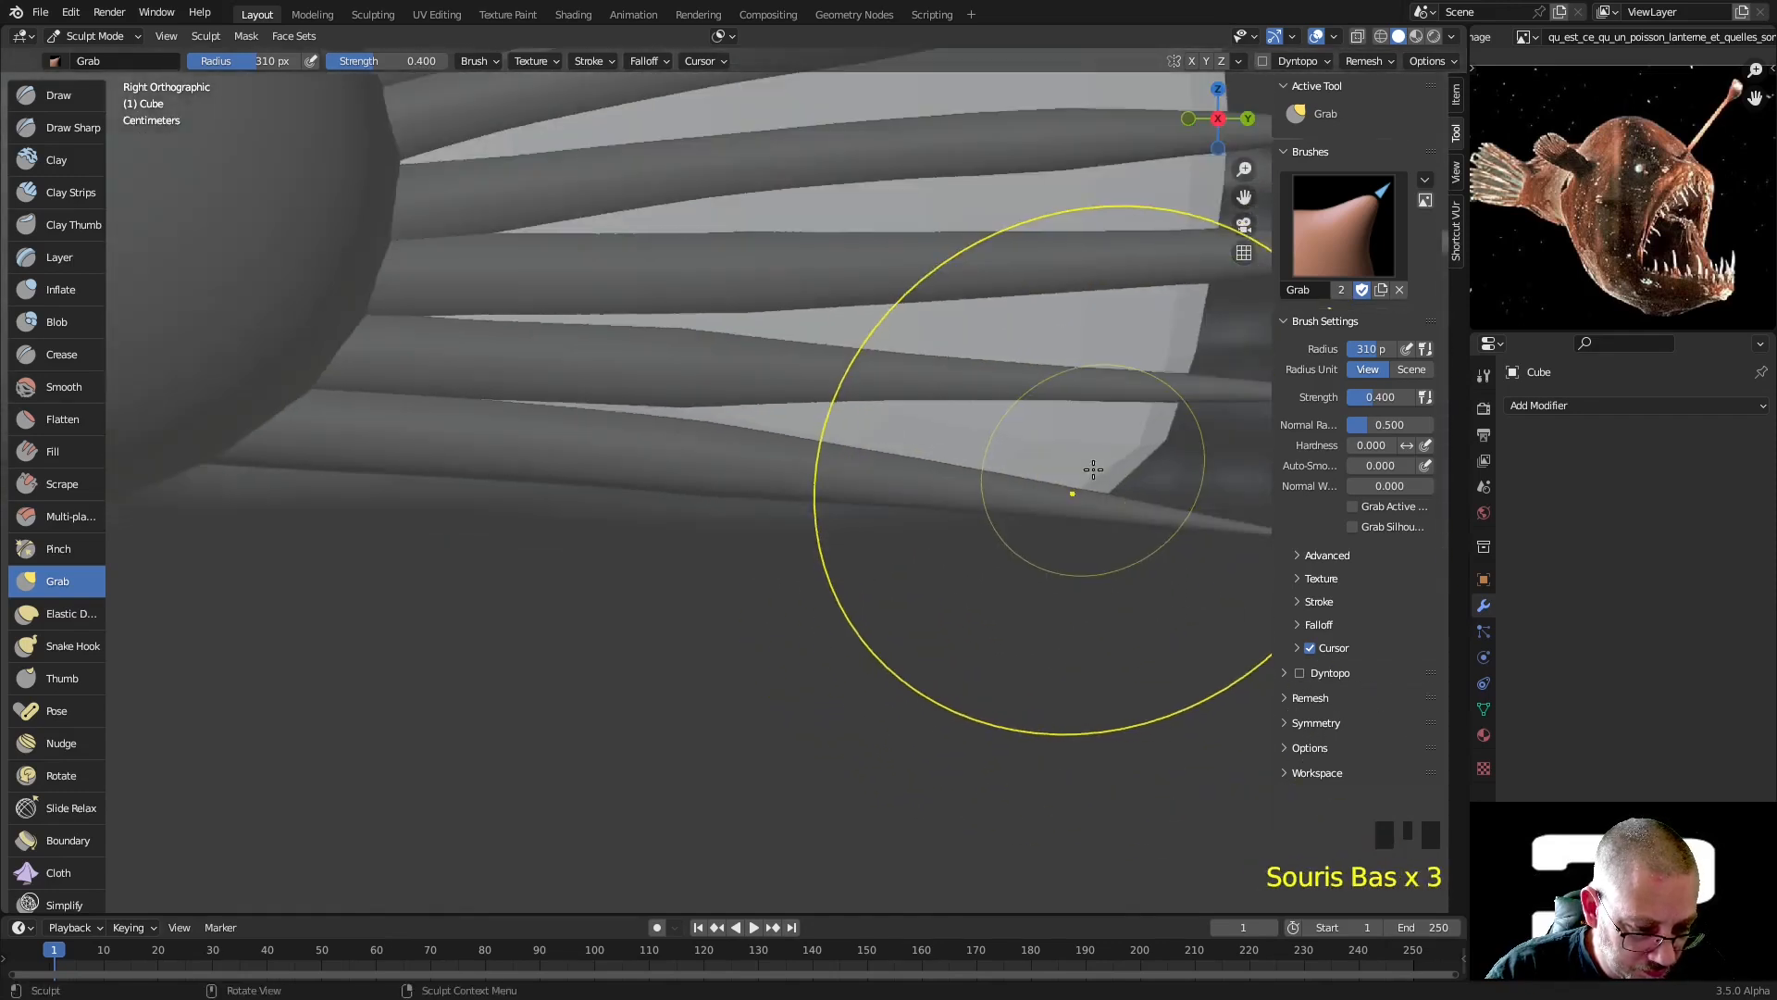
scroll(1055, 490, "down", 3)
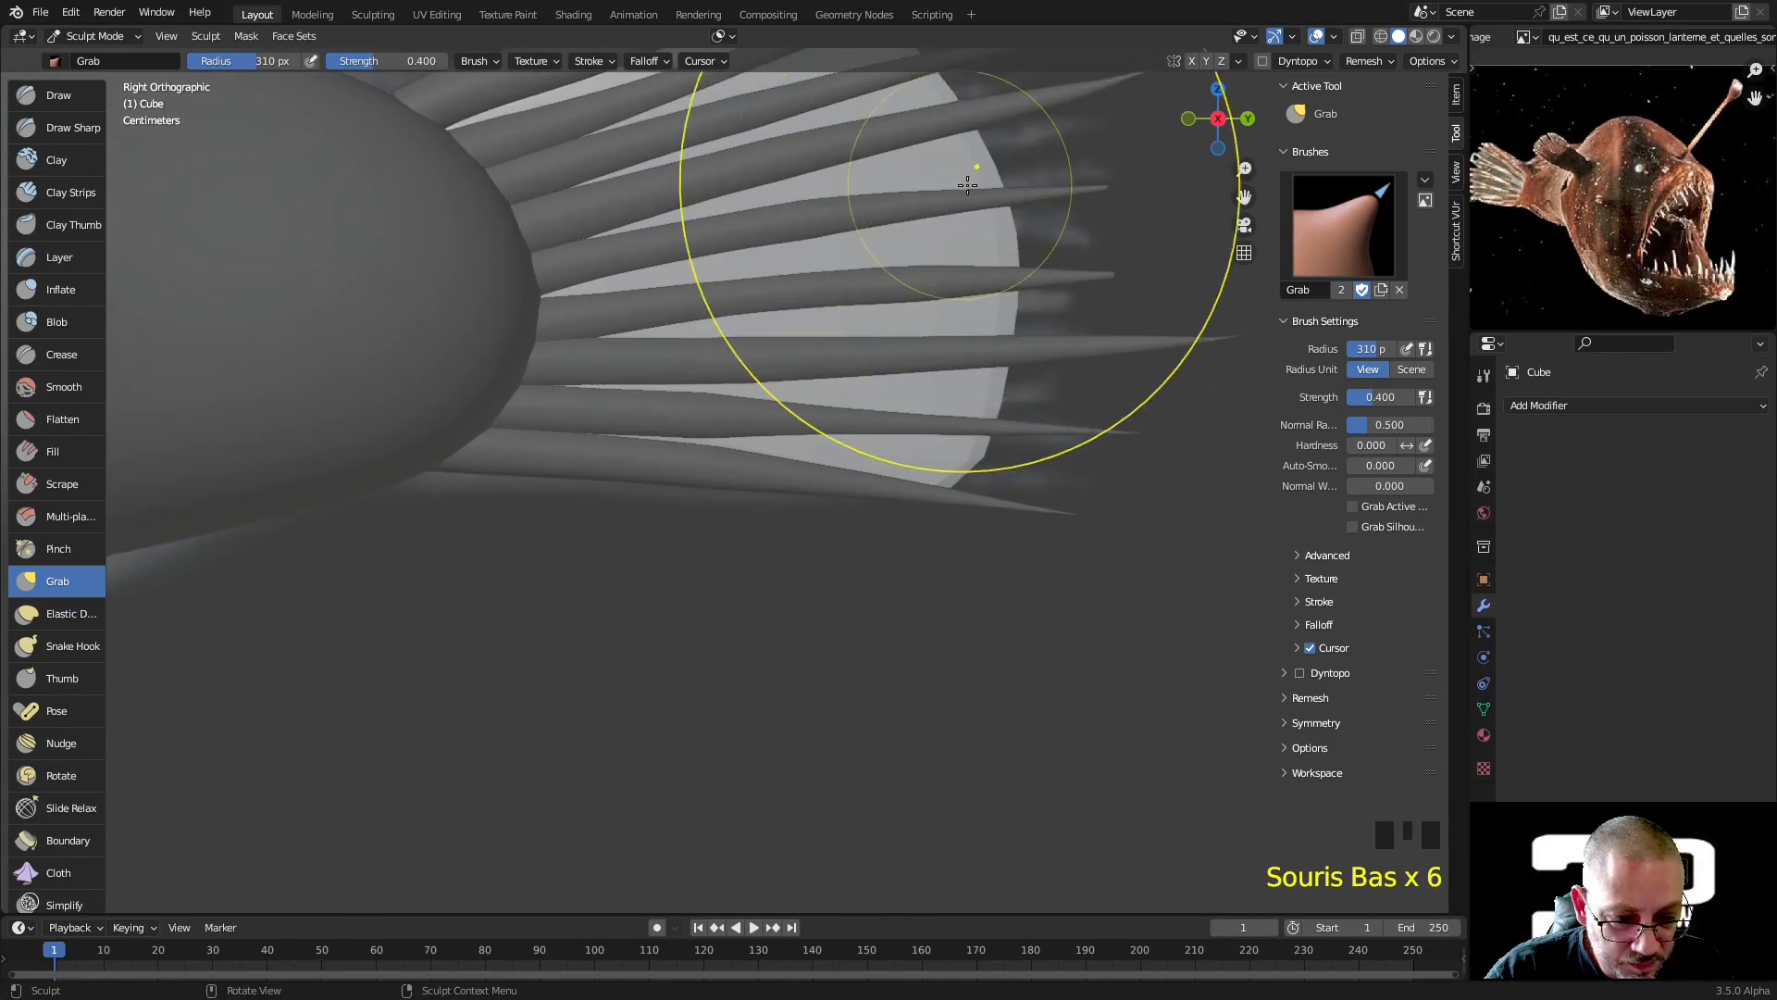
Refine the membrane's top corner and upper outer edge with small outward Grab strokes
scroll(968, 181, "down", 2)
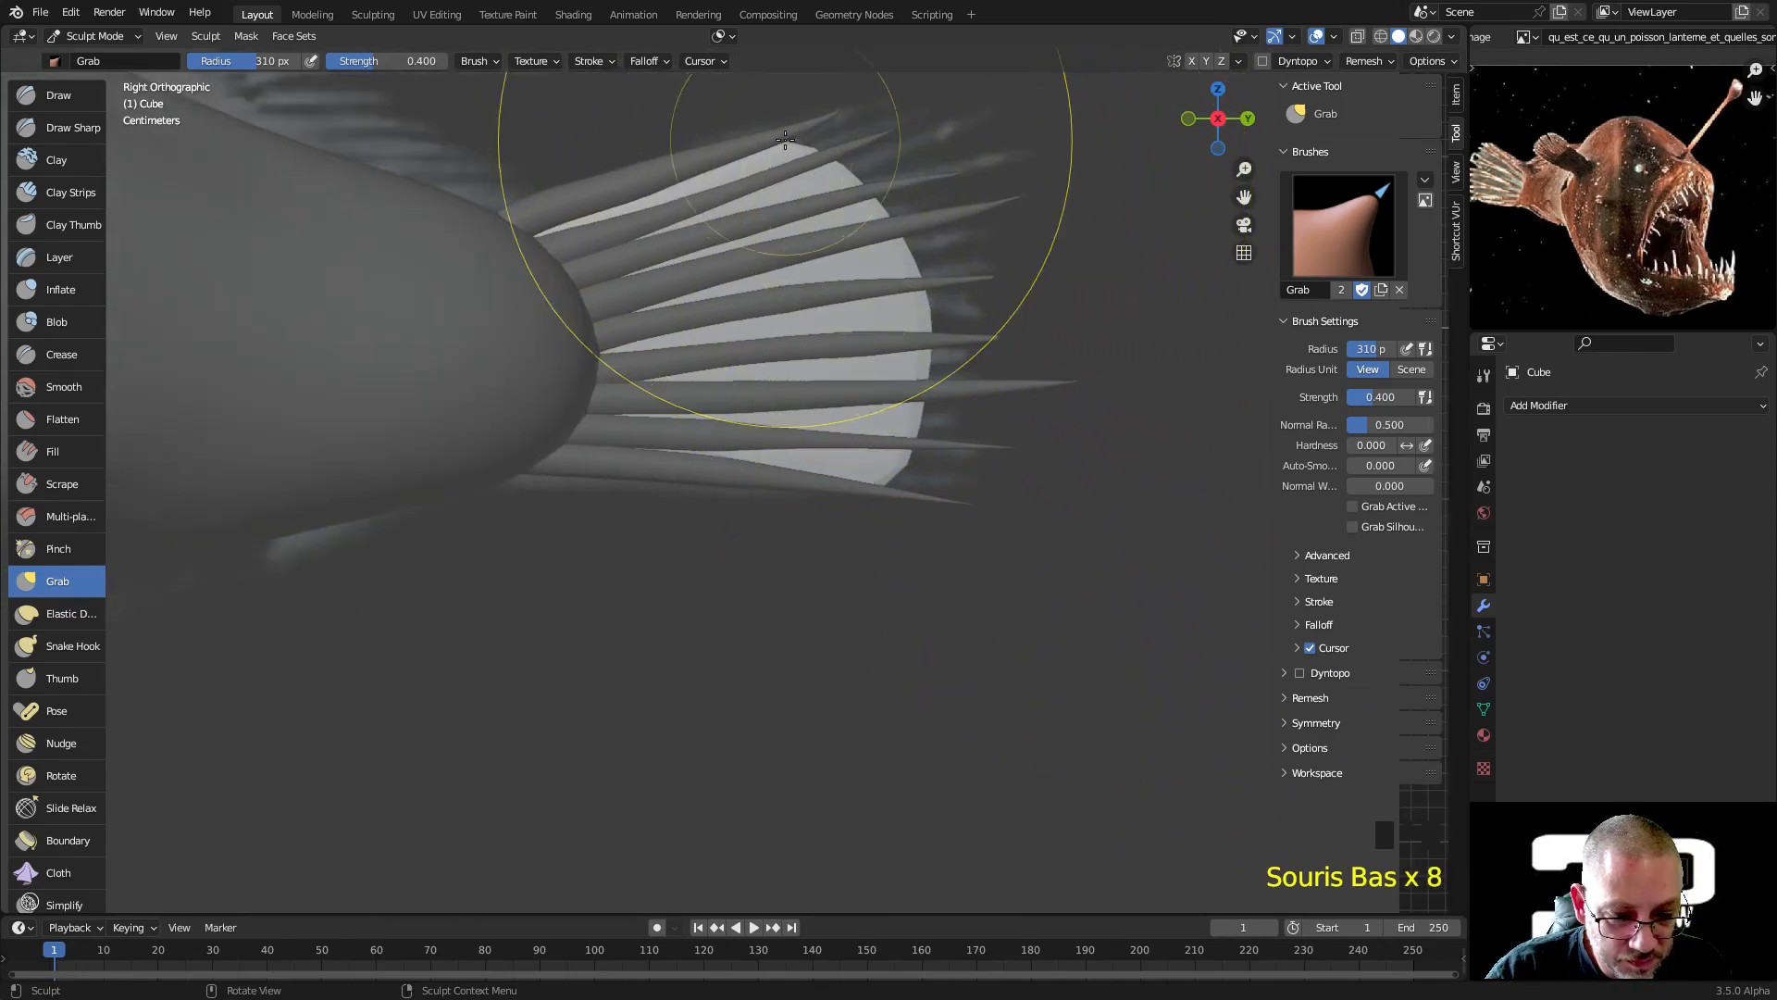
left_click_drag(784, 138, 788, 136)
left_click_drag(894, 234, 922, 203)
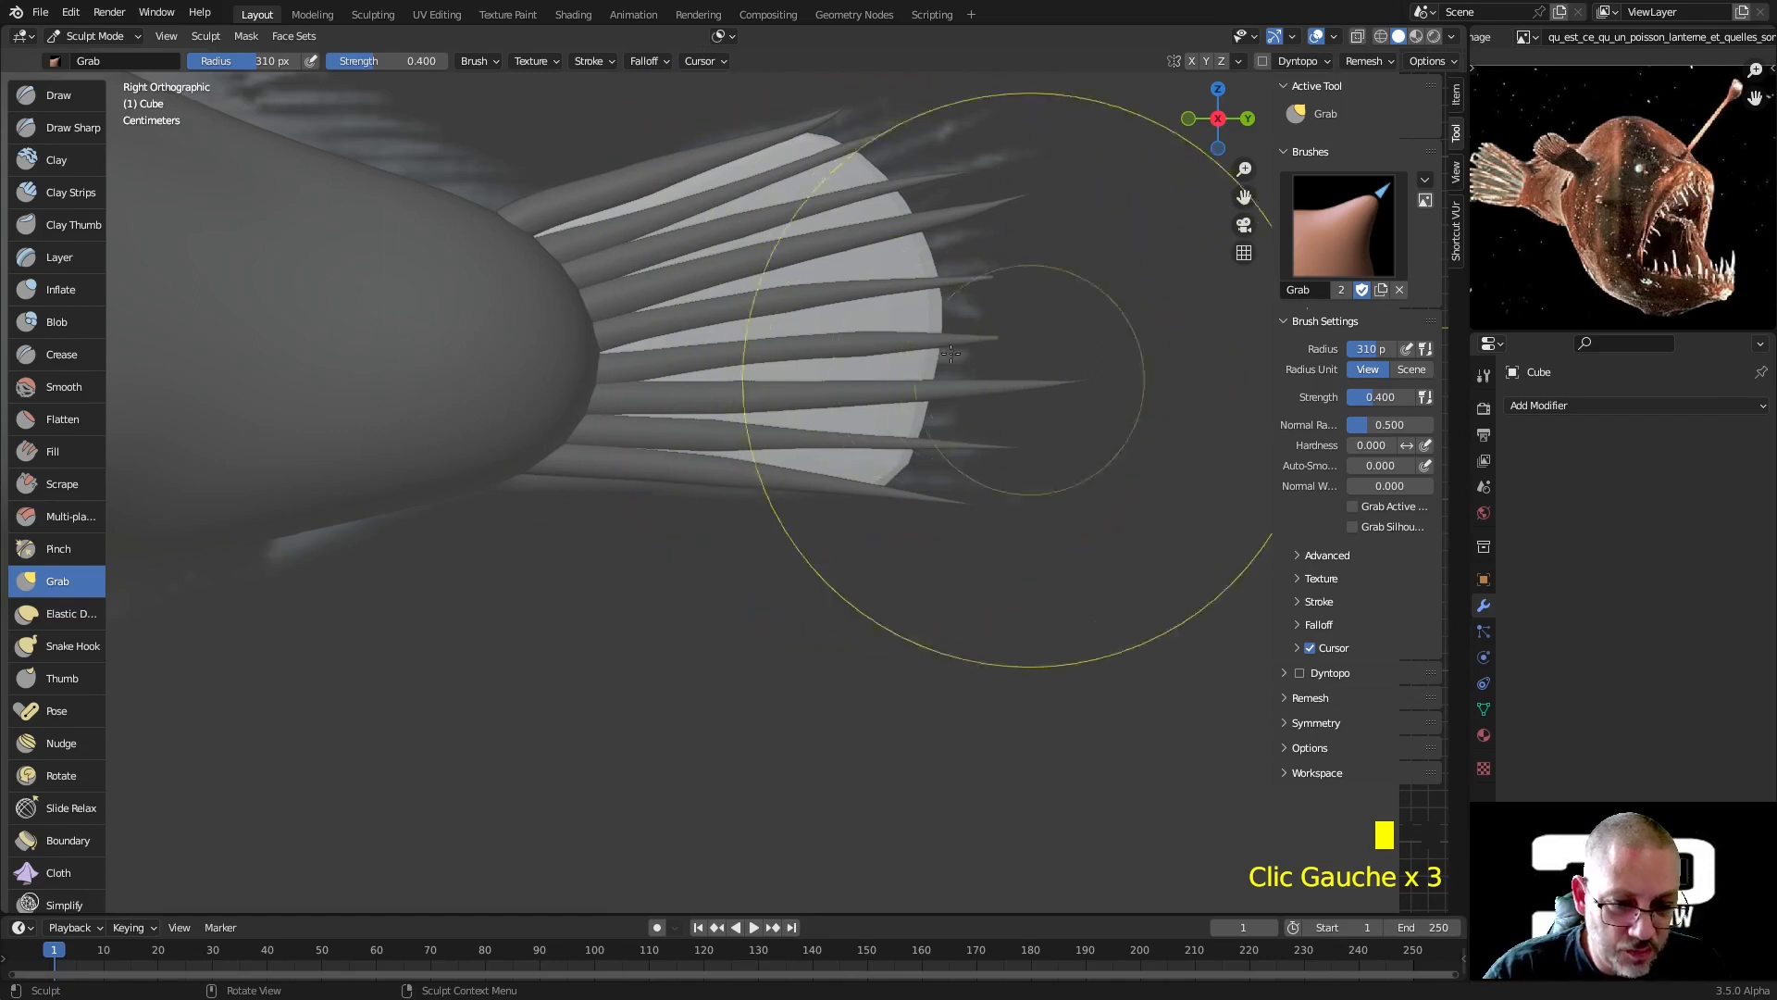
Return to Object Mode, deselect the membrane and examine the reshaped tail fin at an angle
left_click(104, 39)
left_click(115, 58)
mouse_move(435, 269)
middle_mouse_down()
mouse_move(624, 380)
mouse_move(801, 275)
mouse_move(832, 305)
mouse_move(815, 283)
middle_mouse_up()
left_click(1334, 428)
scroll(870, 309, "up", 3)
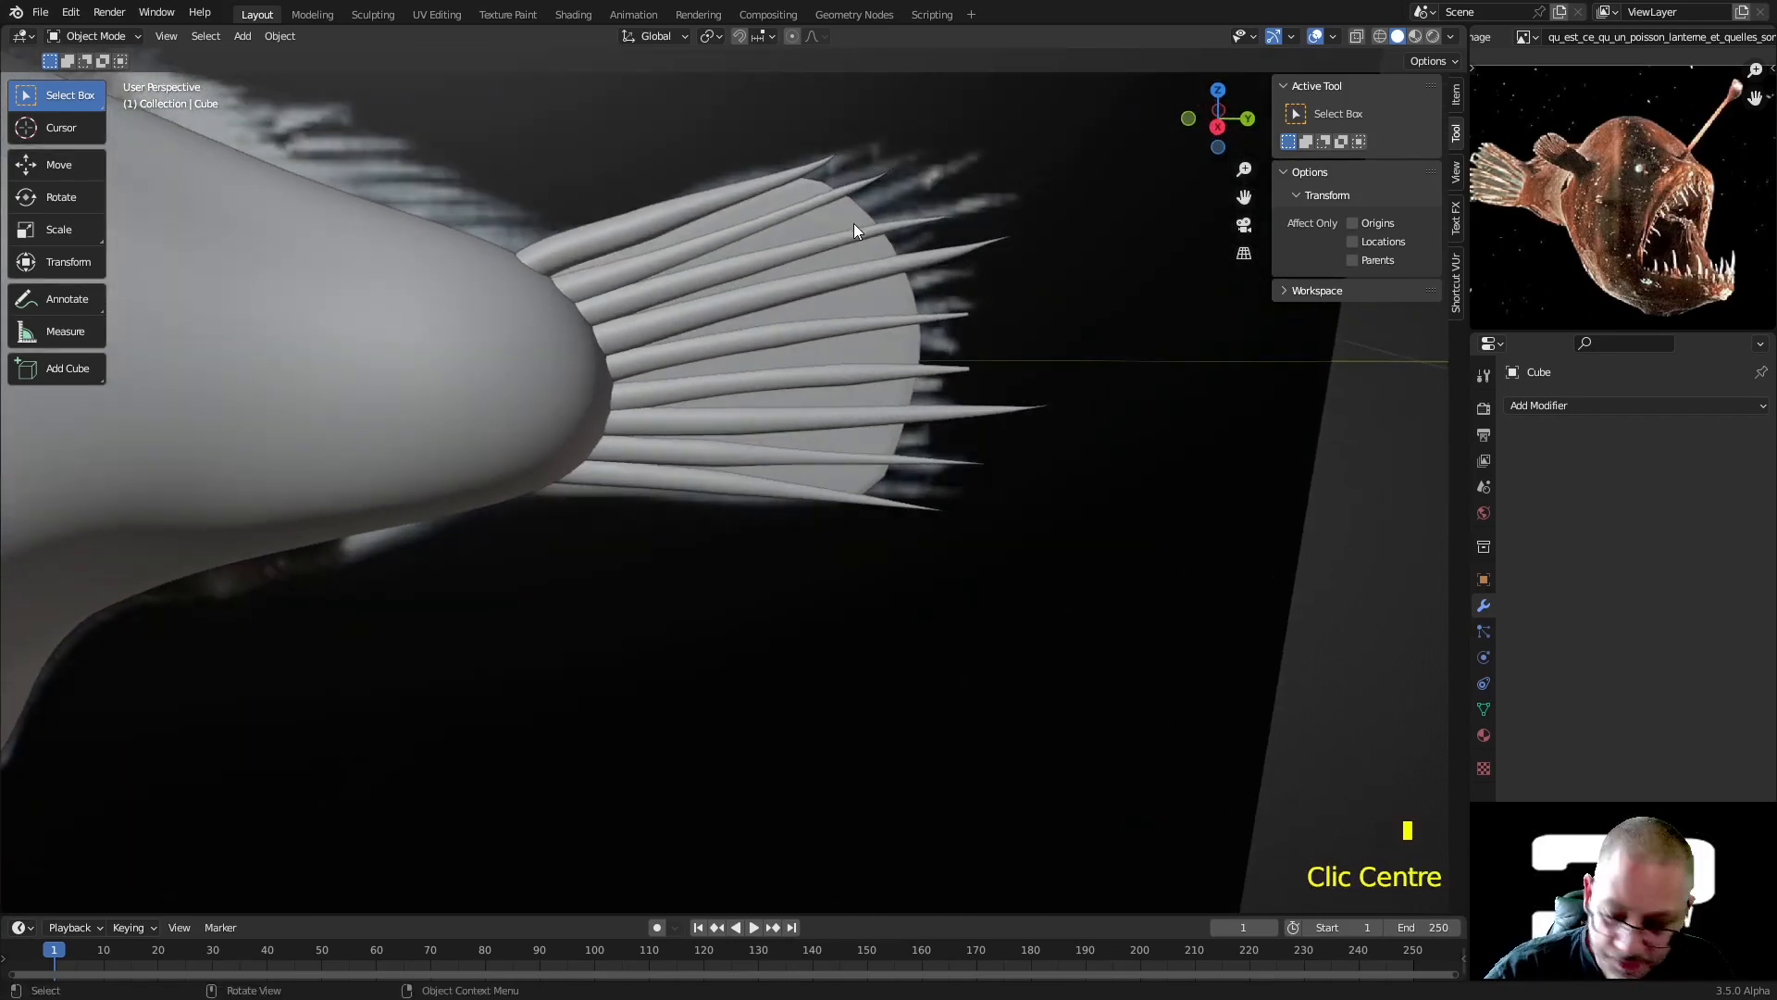
Select the membrane in the side view and check the wireframe overlay setting, leaving the overlay off
key("KP_3")
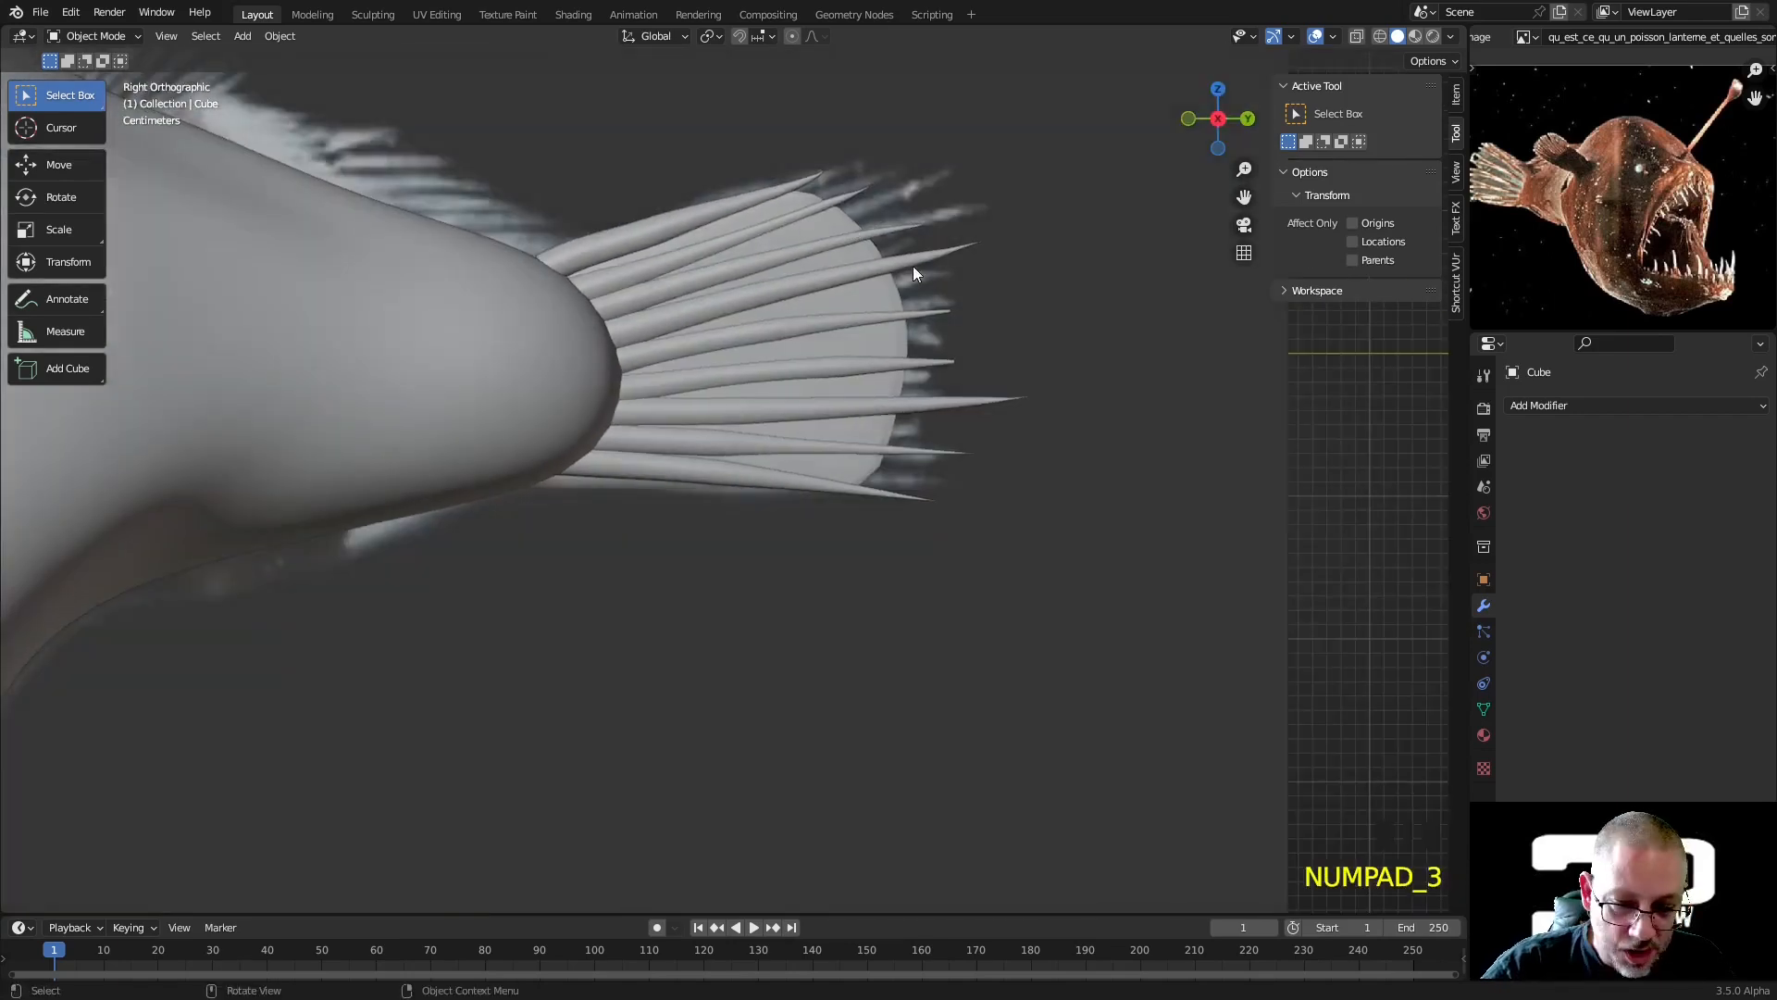
left_click(853, 238)
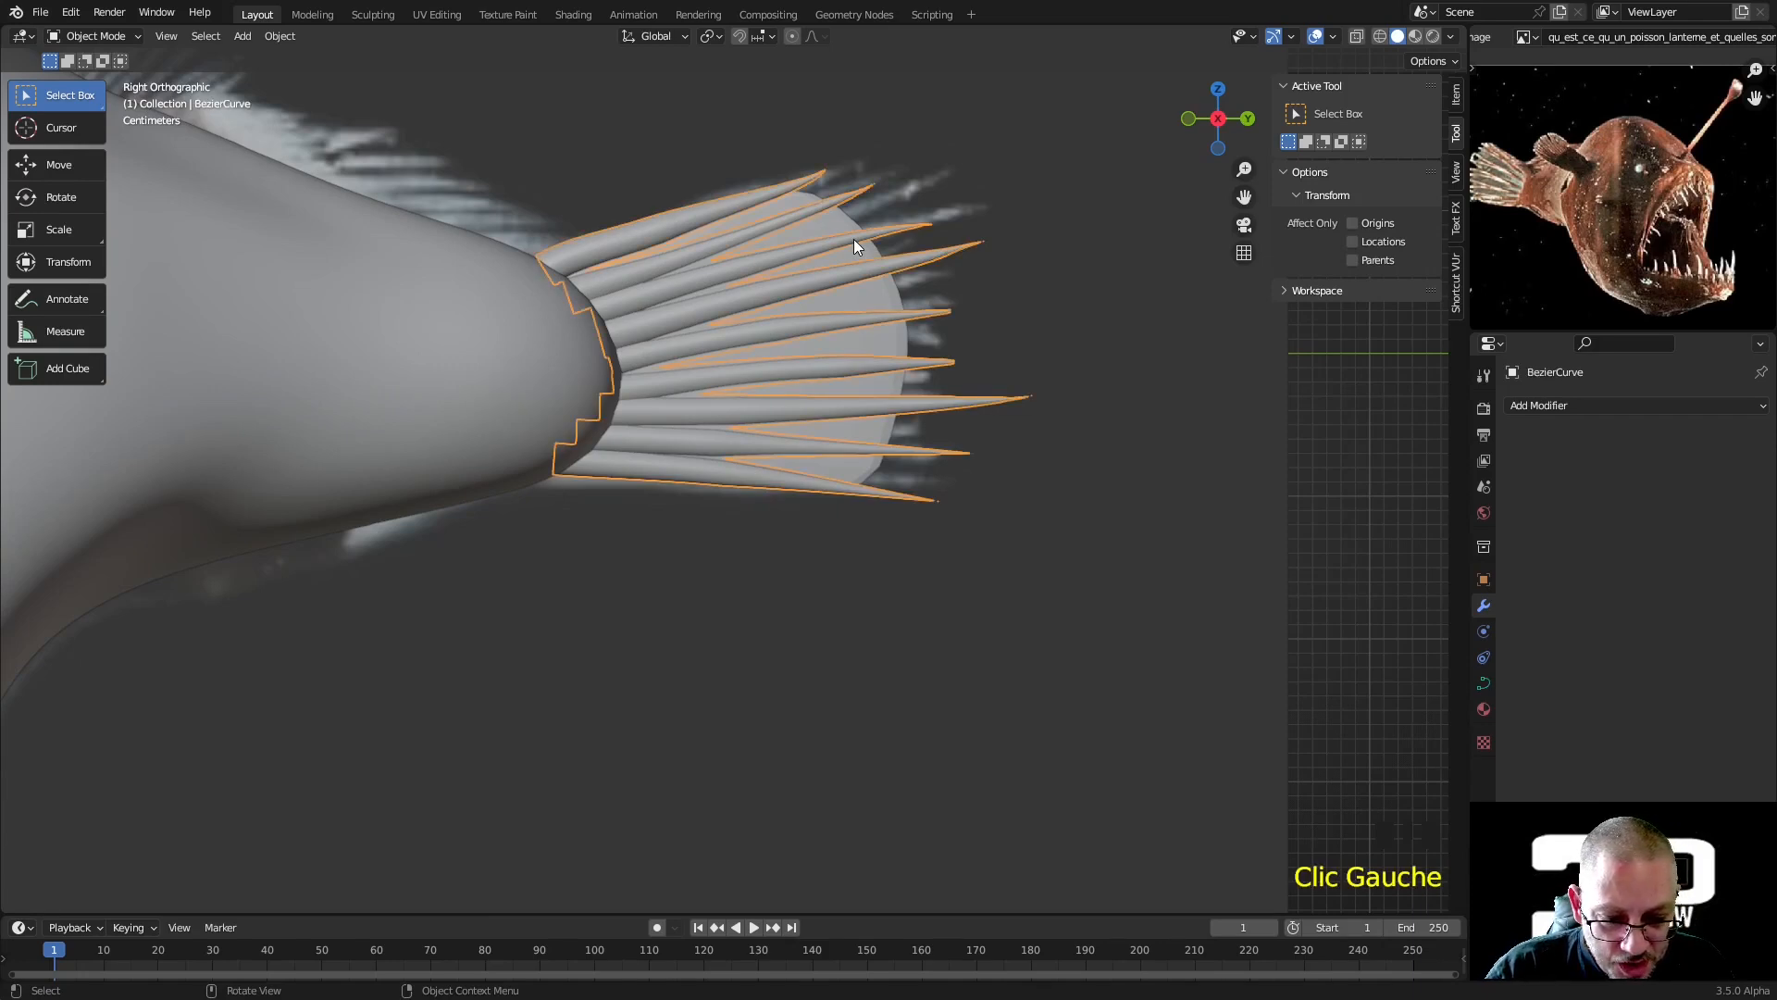
left_click(837, 224)
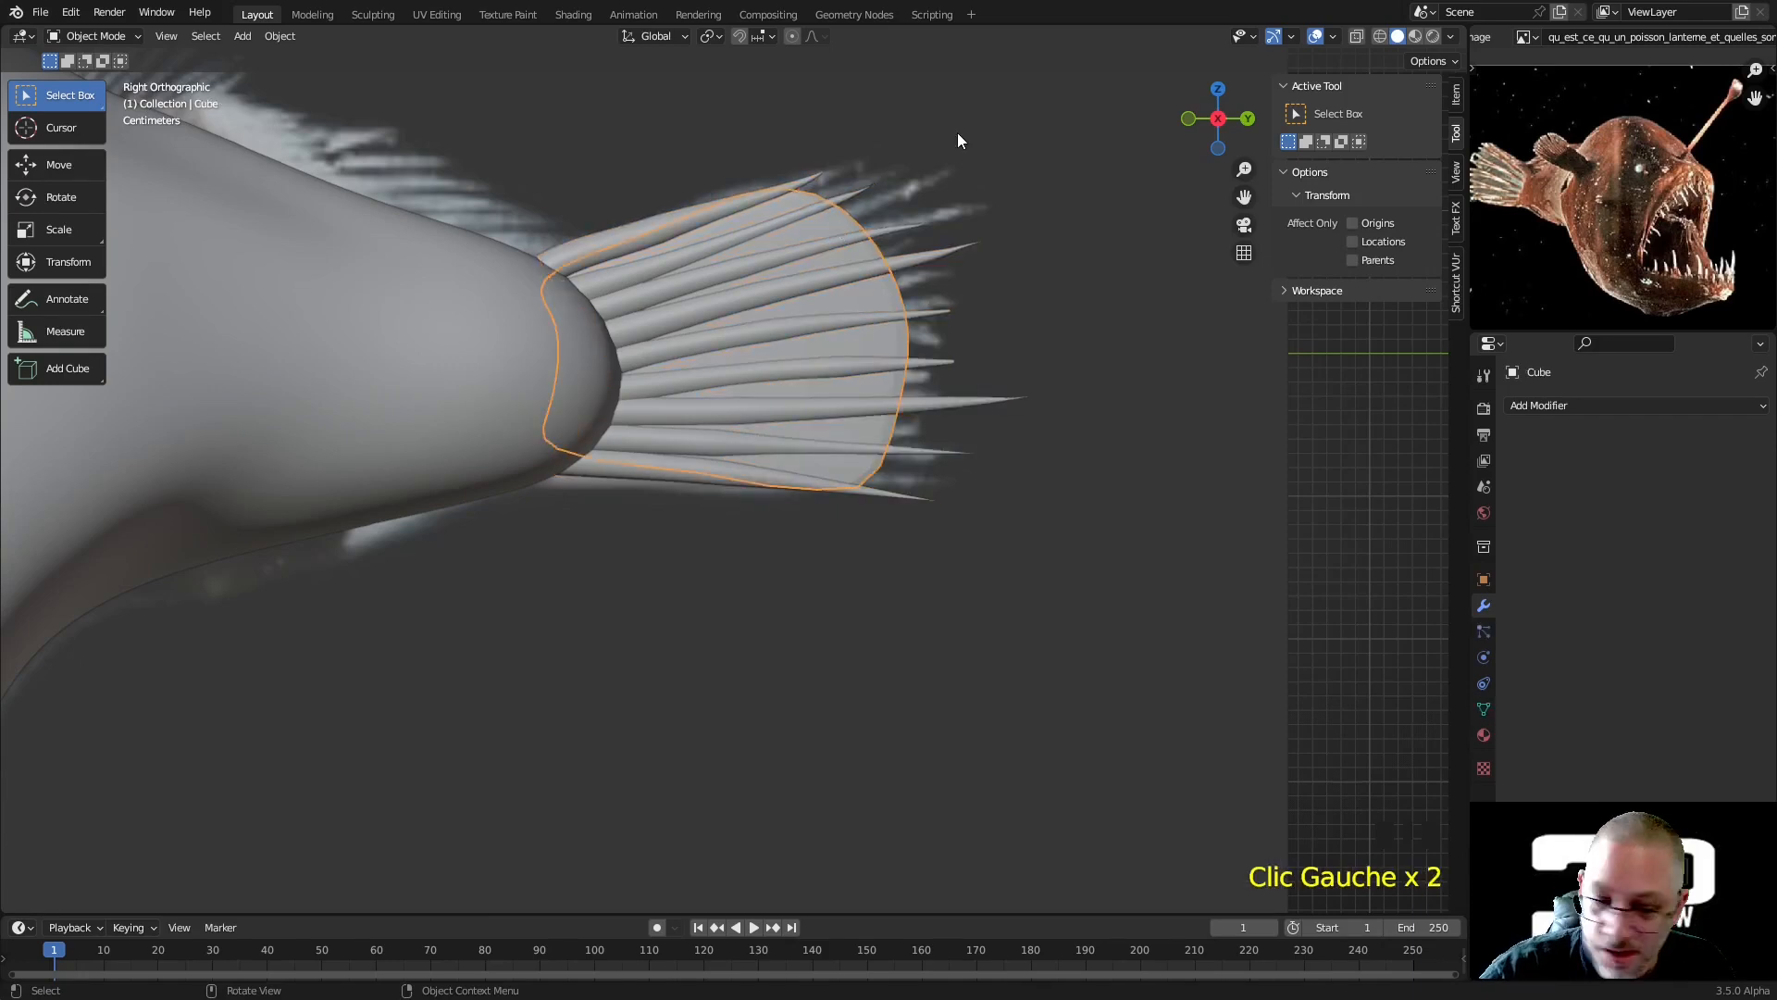
left_click(1332, 35)
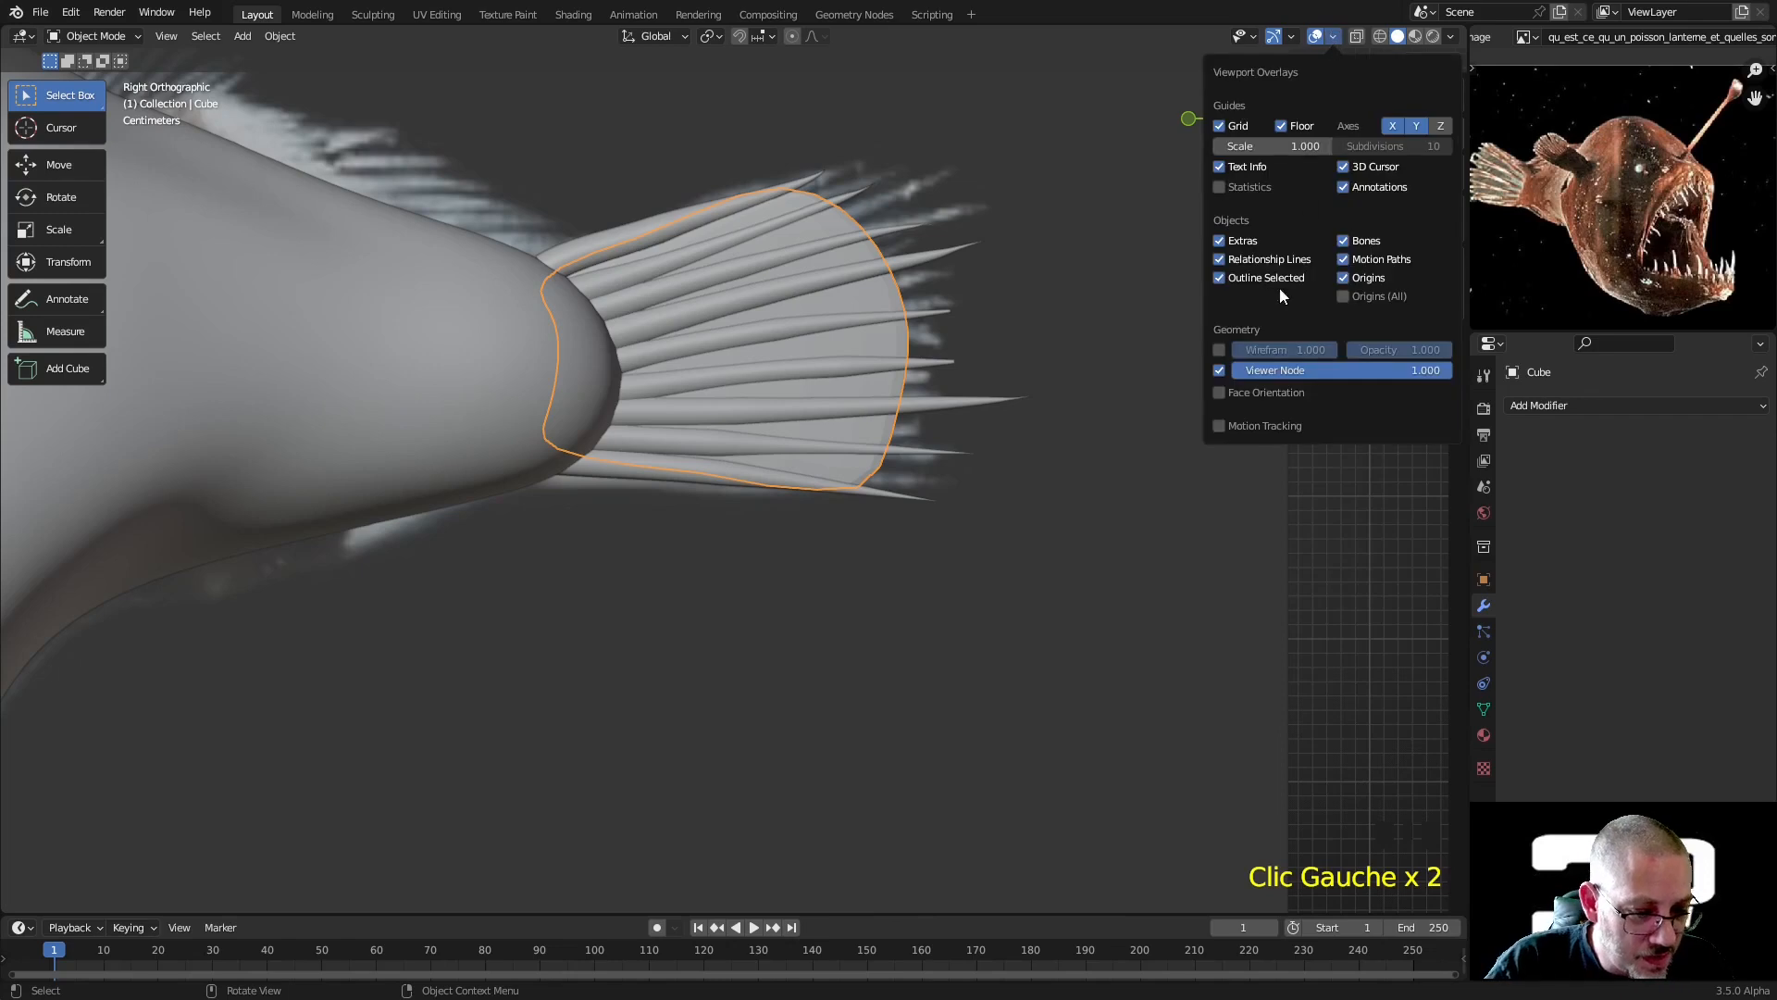
left_click(1224, 344)
left_click(1224, 344)
left_click(1225, 345)
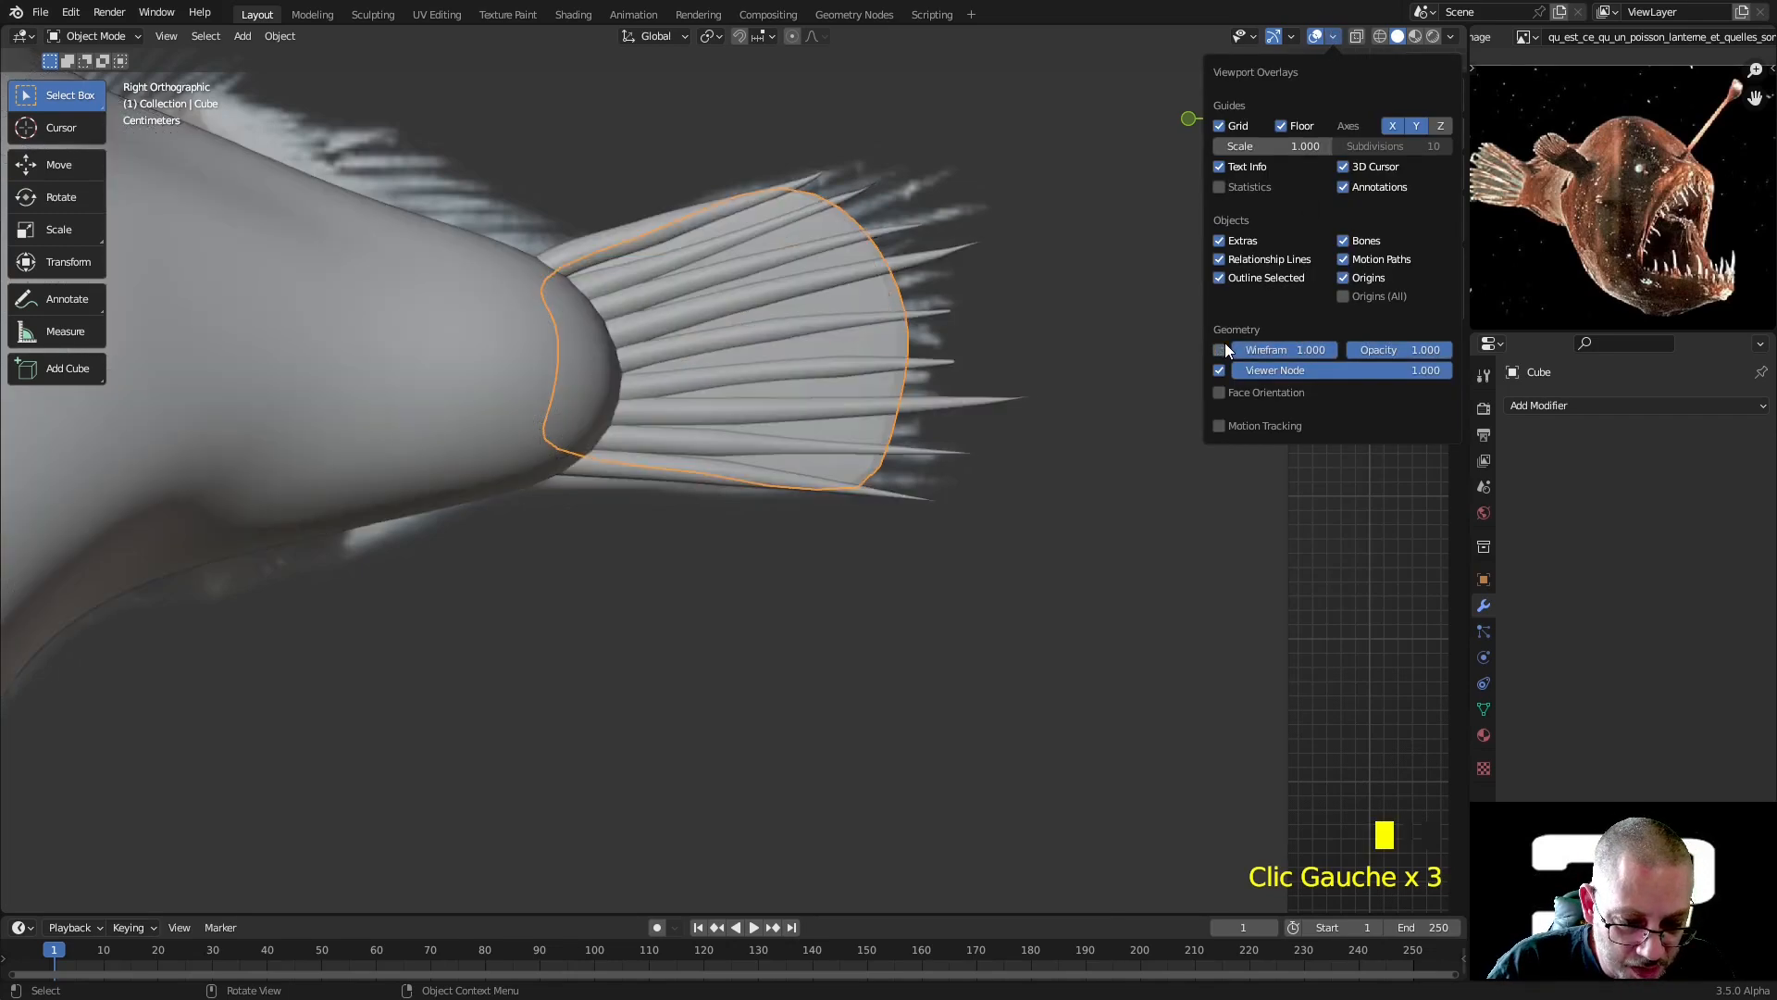
left_click(1224, 344)
left_click(1225, 345)
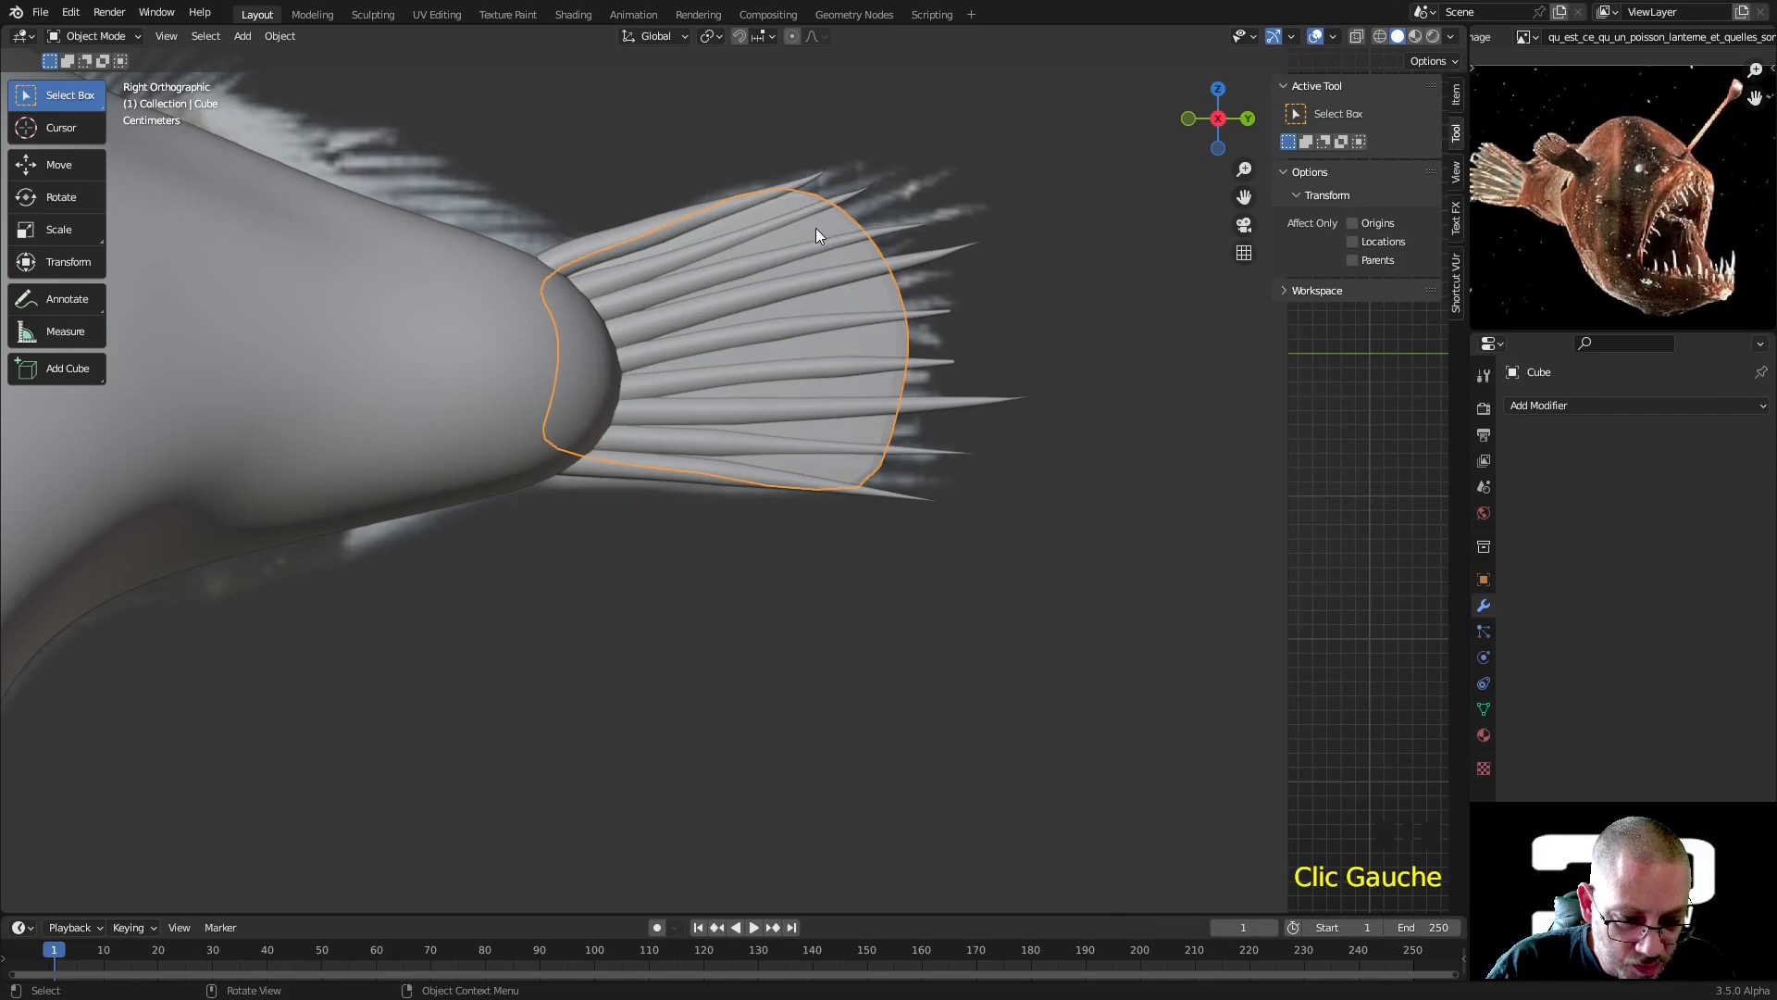
Add a level 2 subdivision to the membrane and convert it to a mesh
key("ctrl+2")
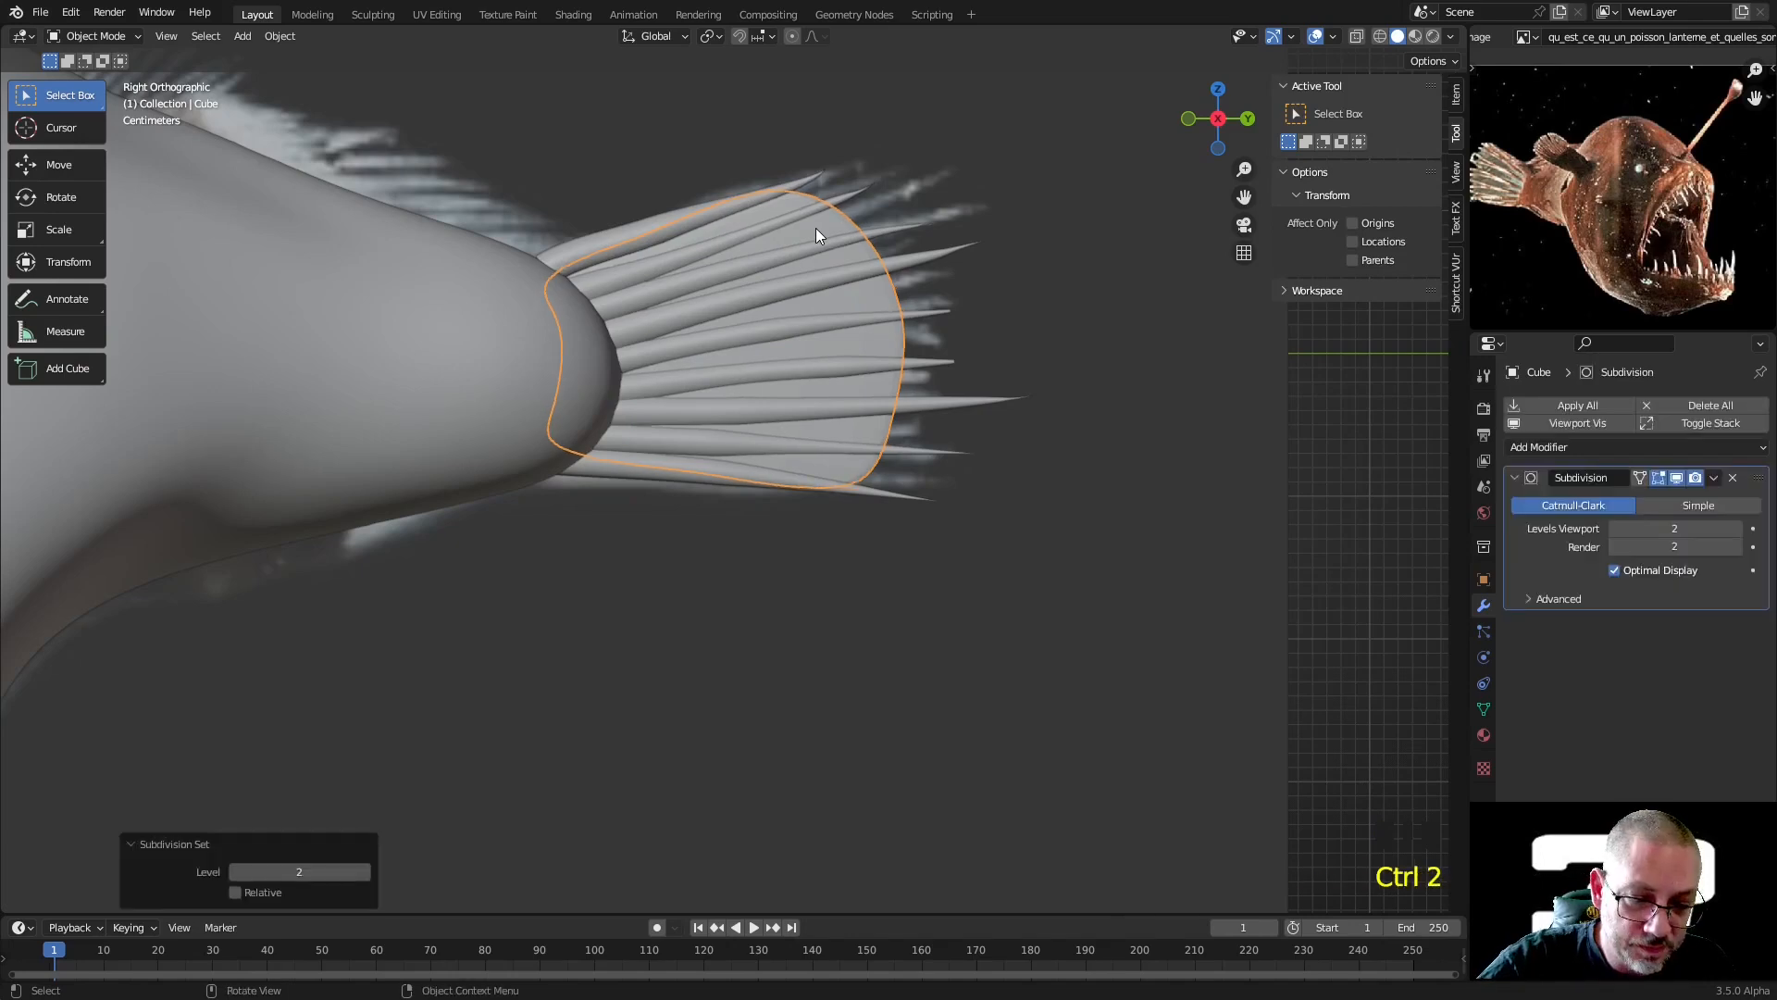
right_click(814, 228)
mouse_move(814, 228)
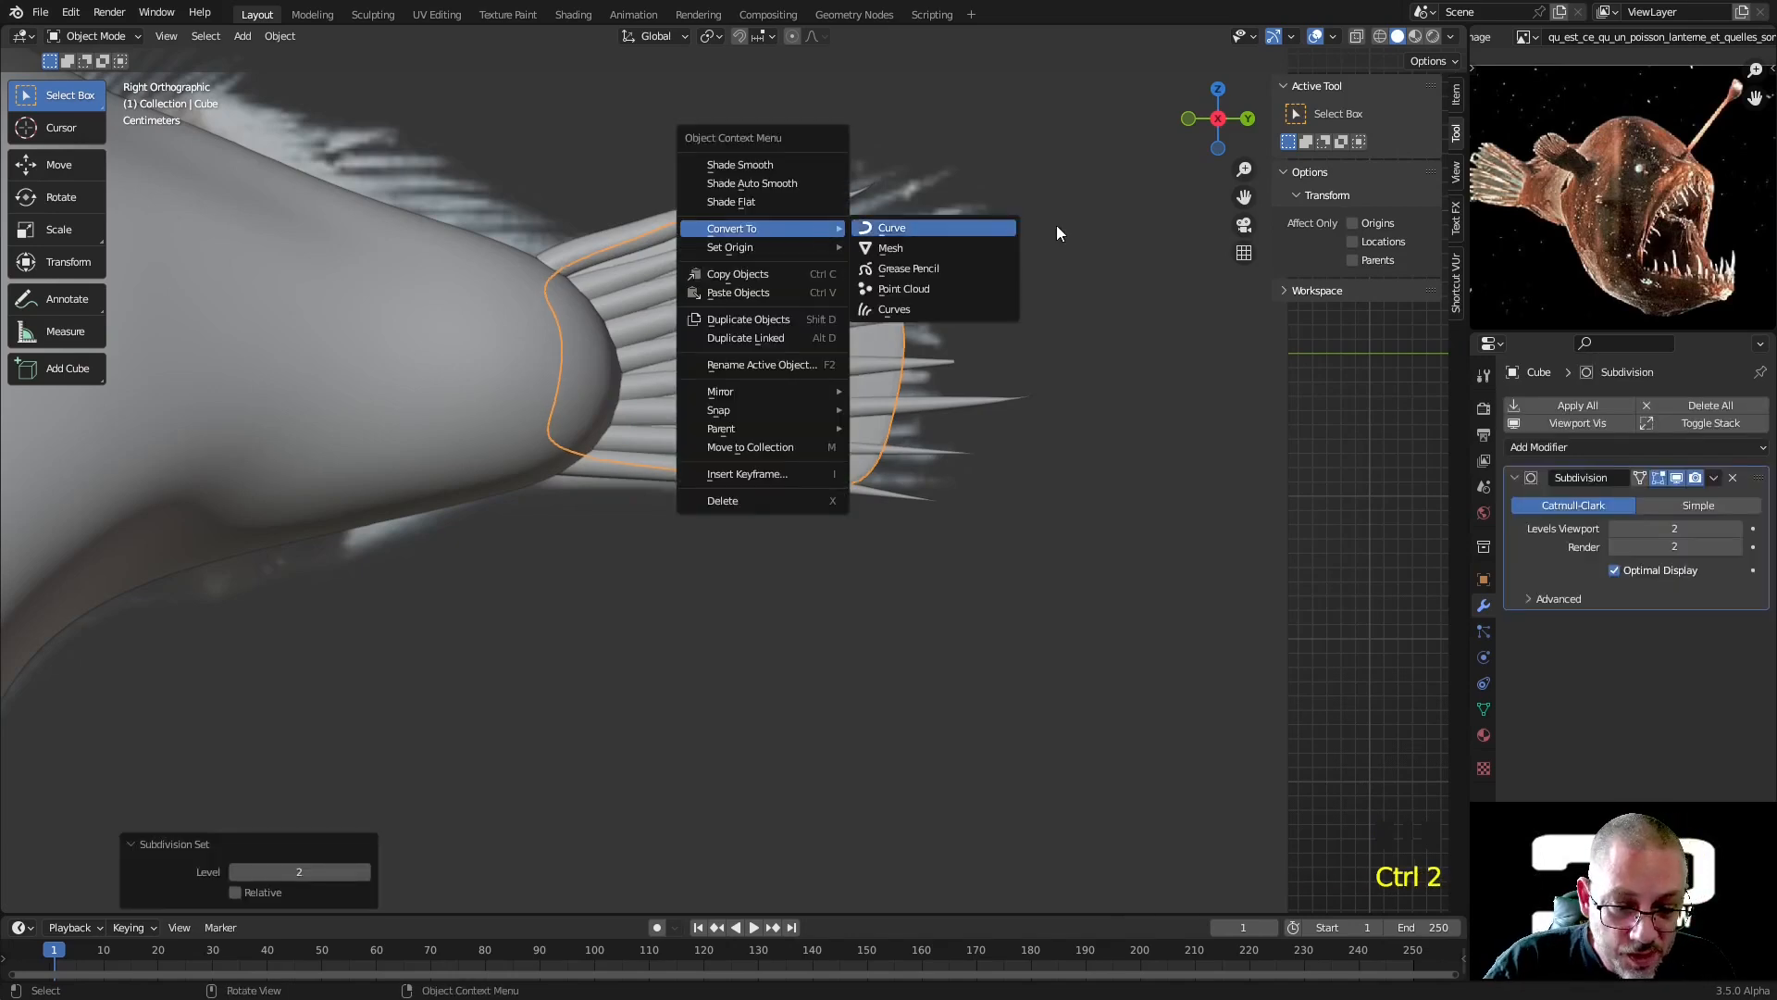
left_click(946, 248)
Switch the membrane to Sculpt Mode, reduce the Grab brush radius to 147 px and enable X symmetry
scroll(887, 243, "up", 2)
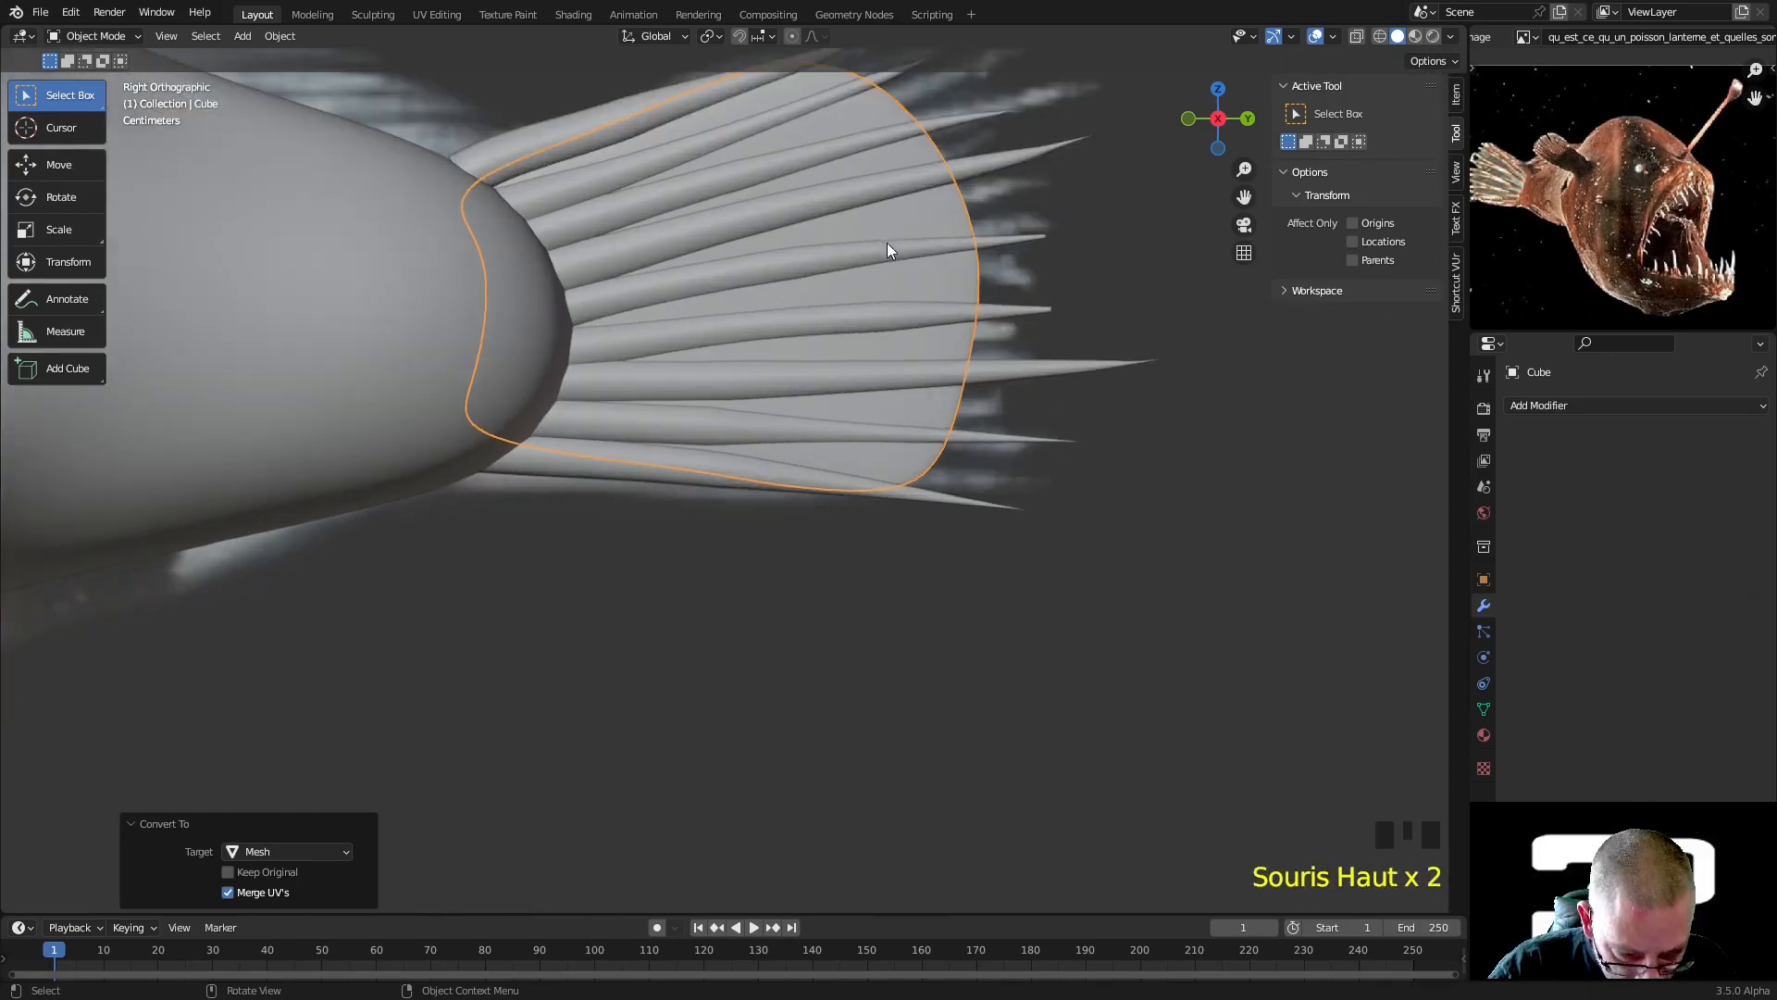
middle_click_drag(887, 243, 904, 381, "shift")
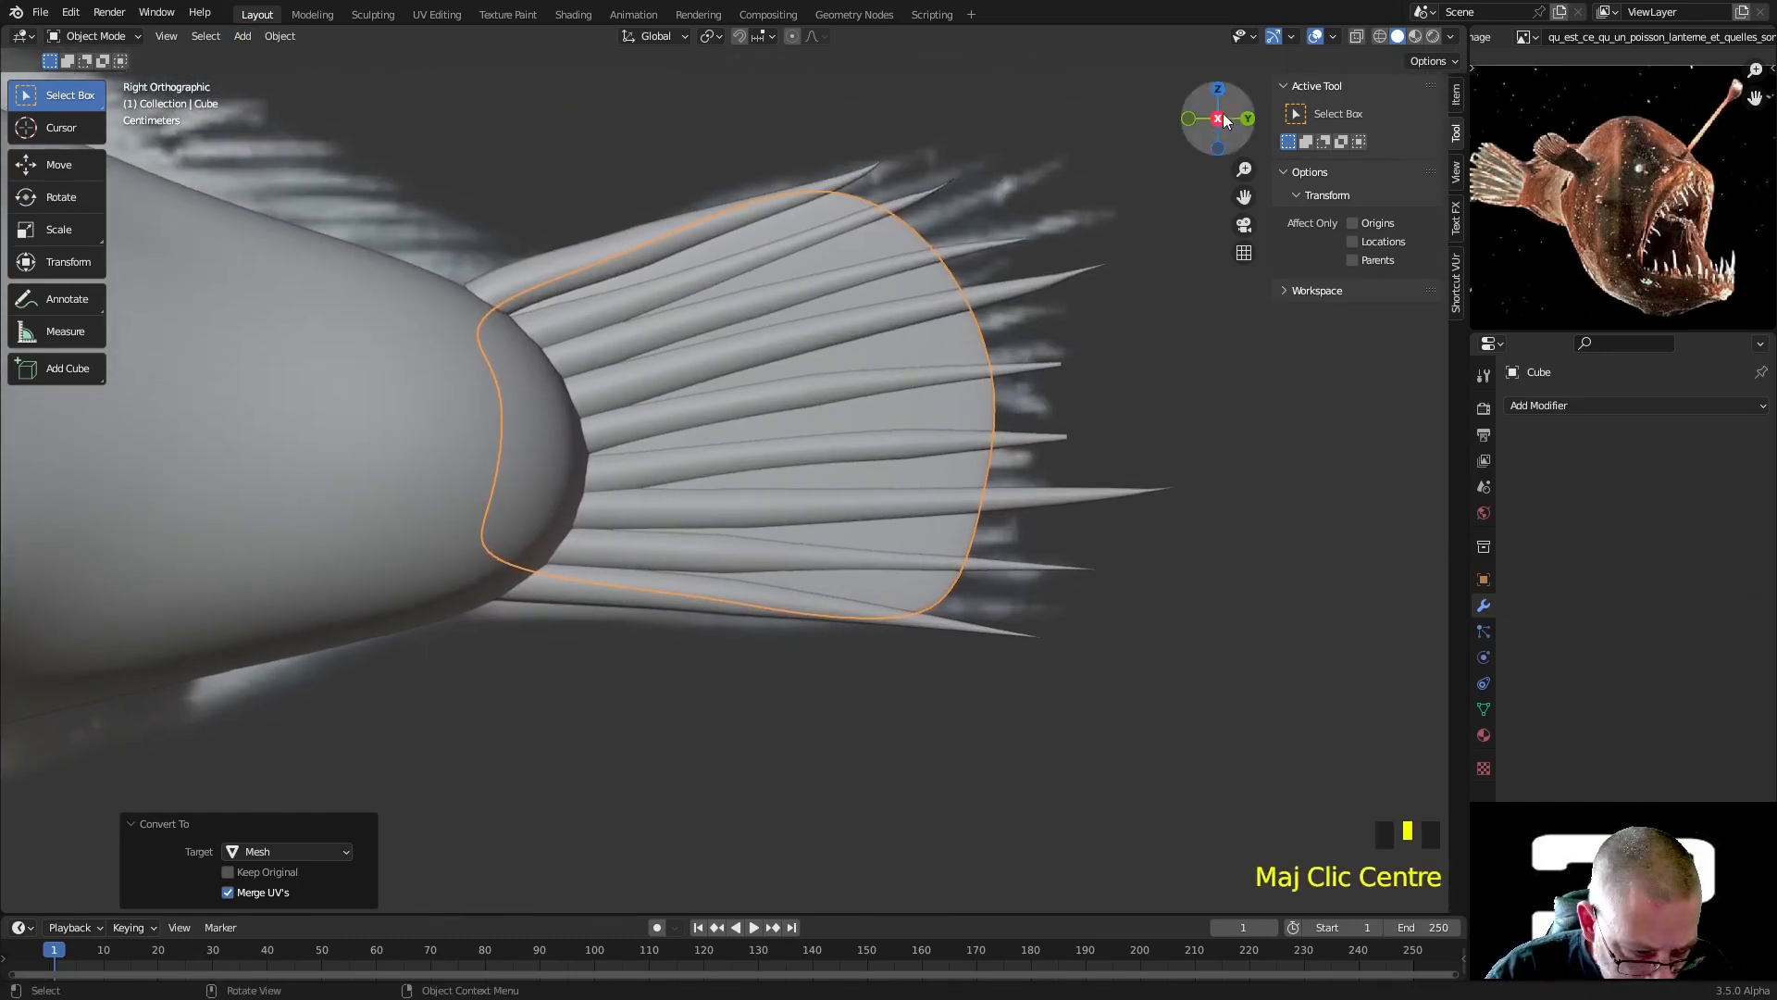
left_click(82, 37)
left_click(92, 100)
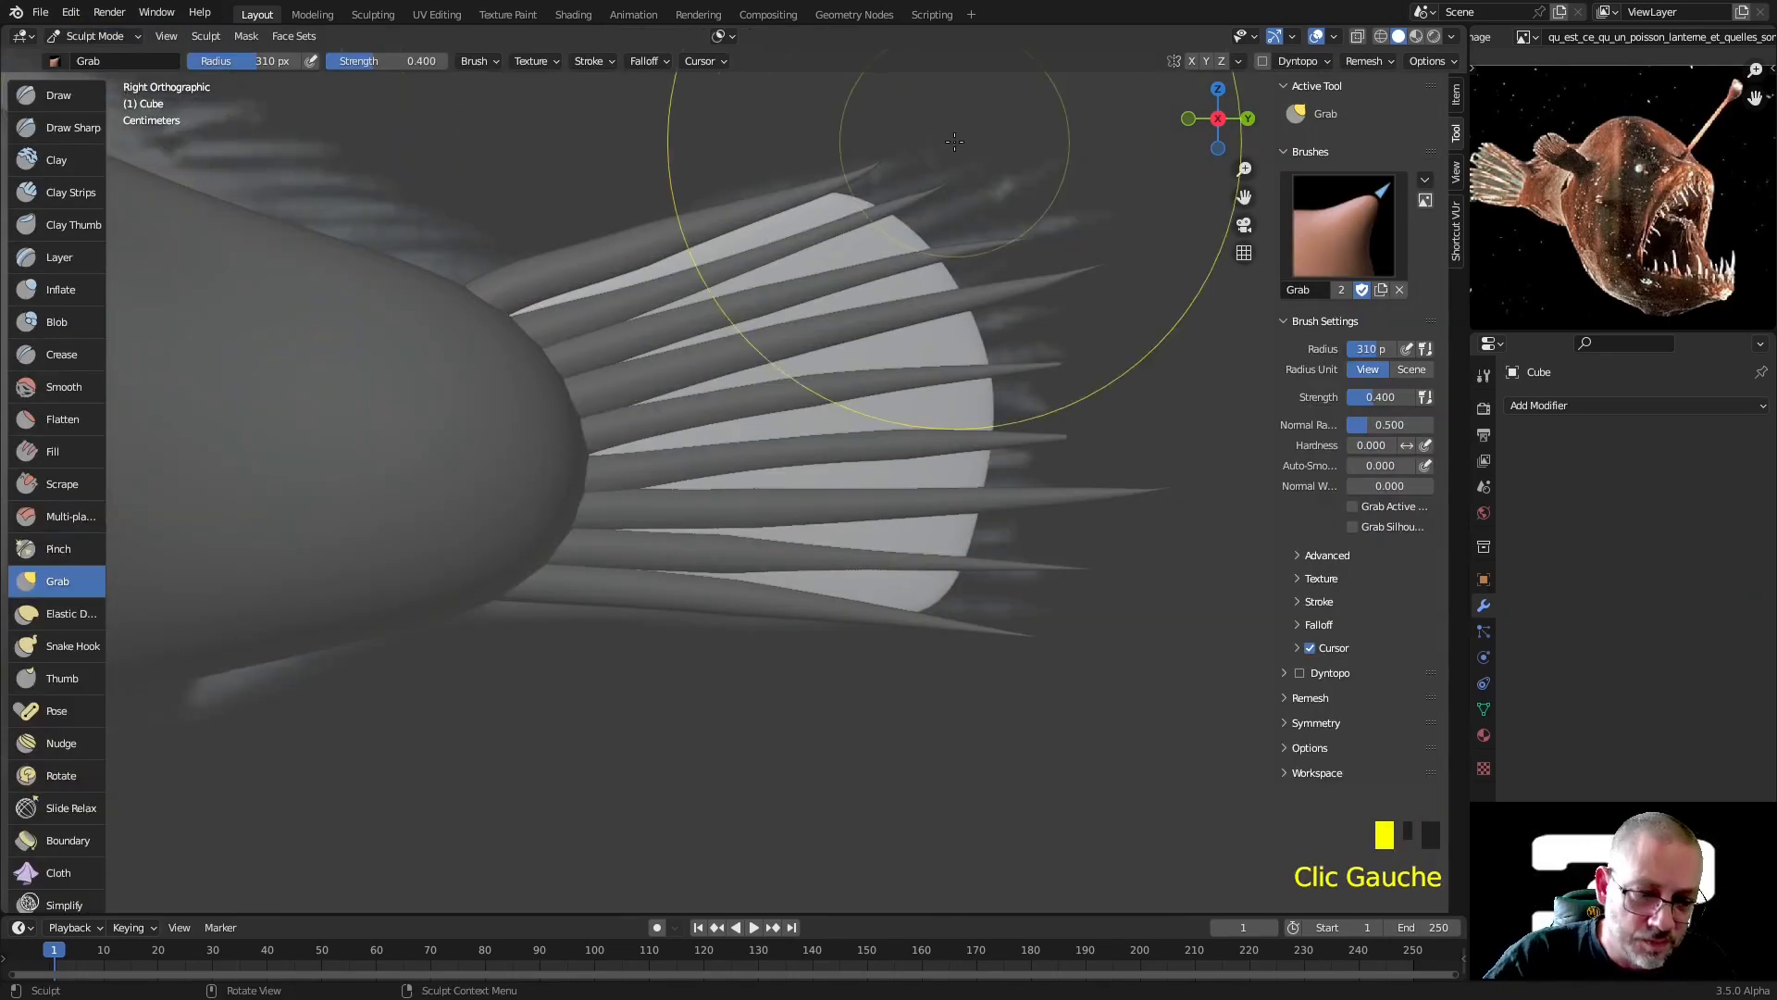
scroll(954, 141, "up", 3)
middle_click_drag(959, 167, 900, 385, "shift")
scroll(1003, 206, "up", 2)
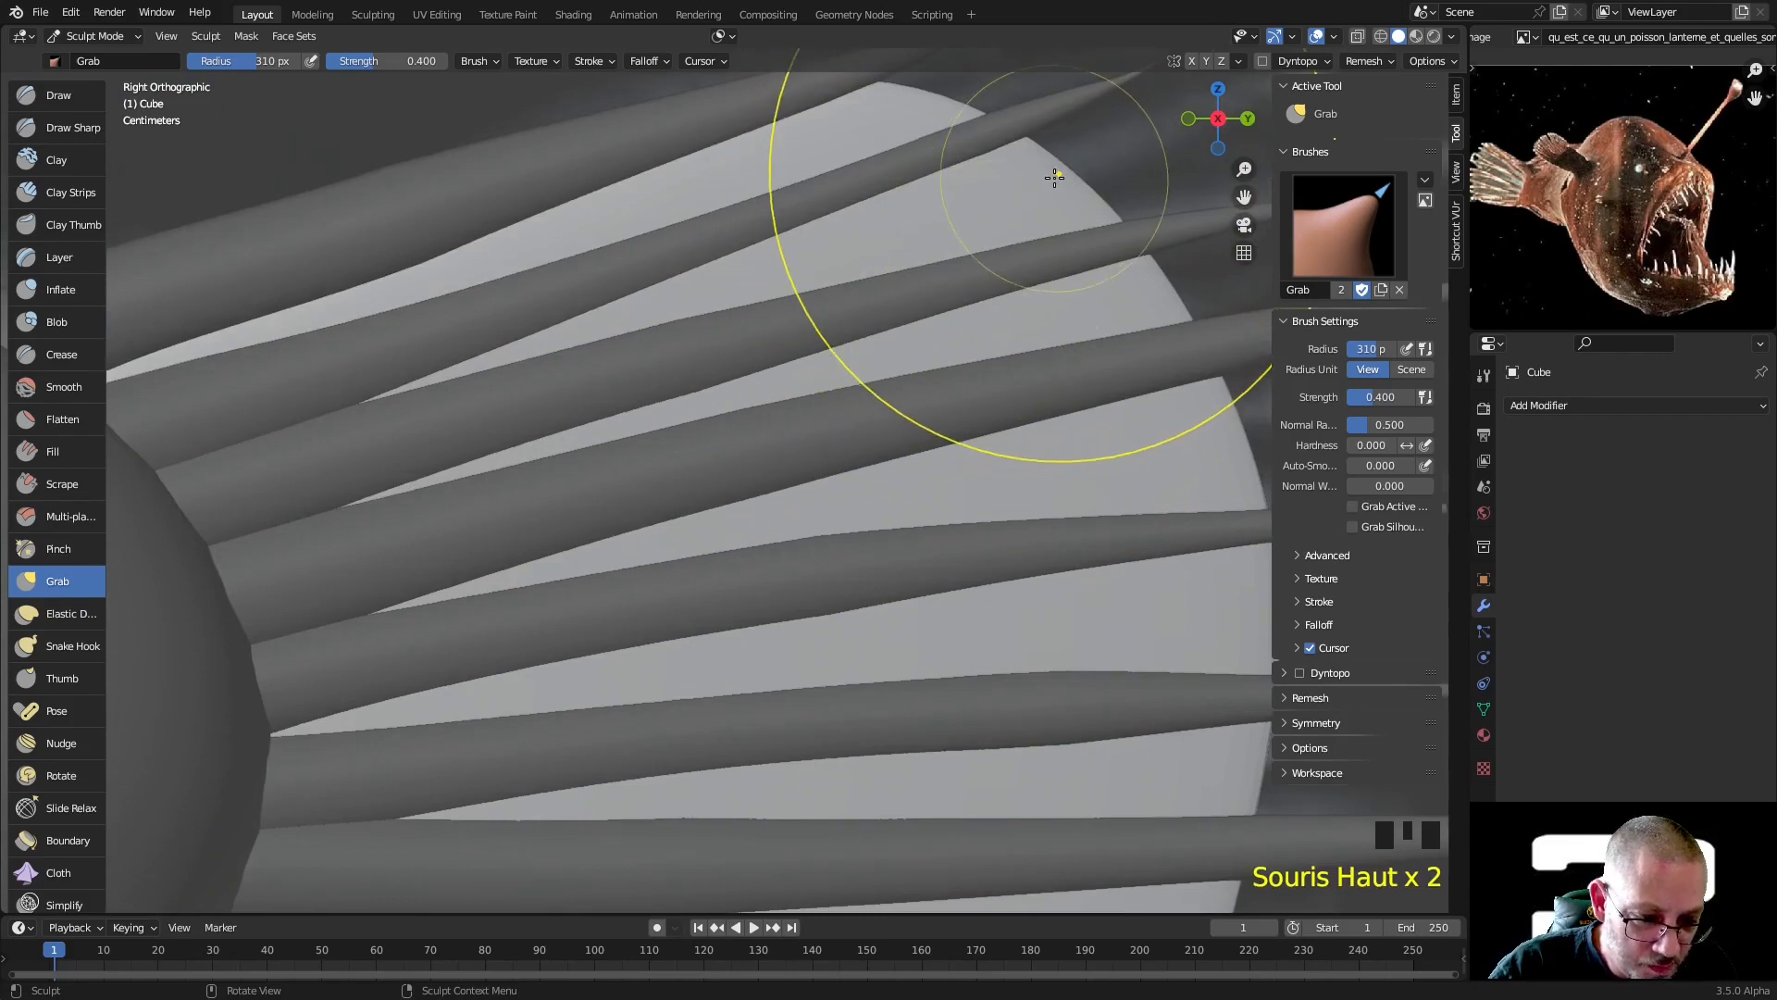
key("f")
left_click(905, 119)
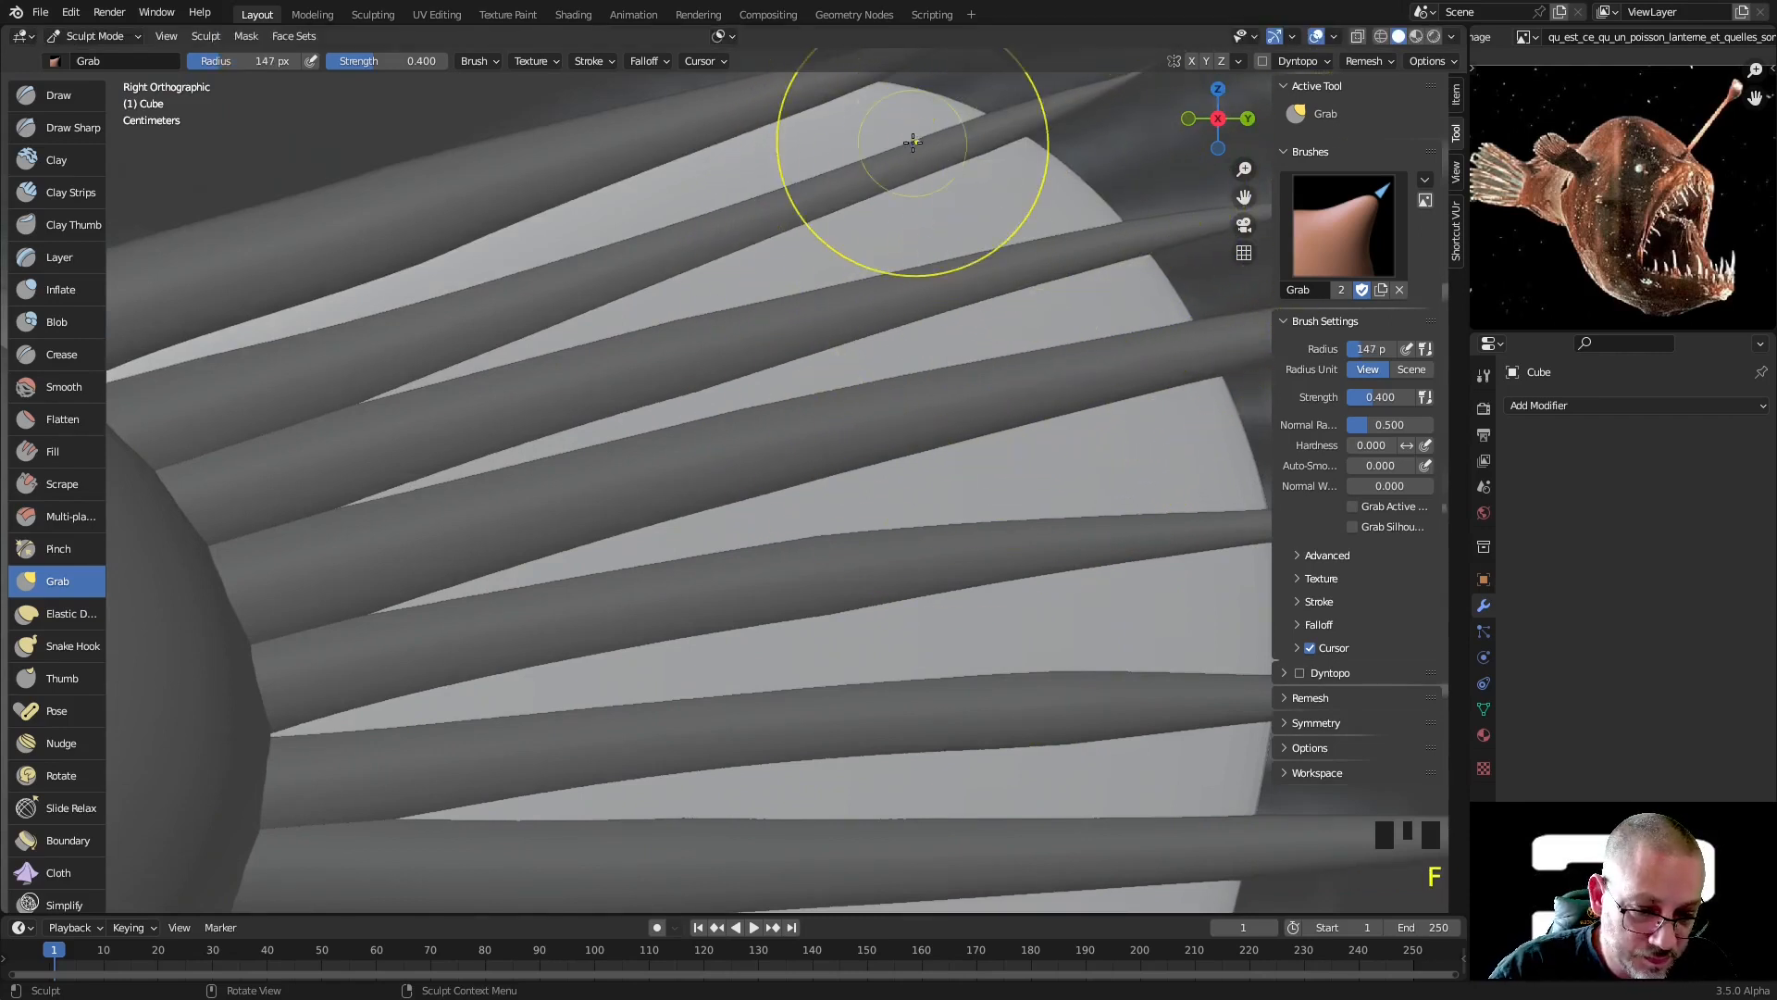
left_click(1192, 61)
Grab the membrane's top corner out along the top ray and pull the edge inward between the uppermost rays
scroll(885, 219, "down", 6)
mouse_move(885, 218)
middle_mouse_down()
mouse_move(1231, 337)
mouse_move(960, 309)
mouse_move(888, 343)
middle_mouse_up()
scroll(853, 352, "up", 3)
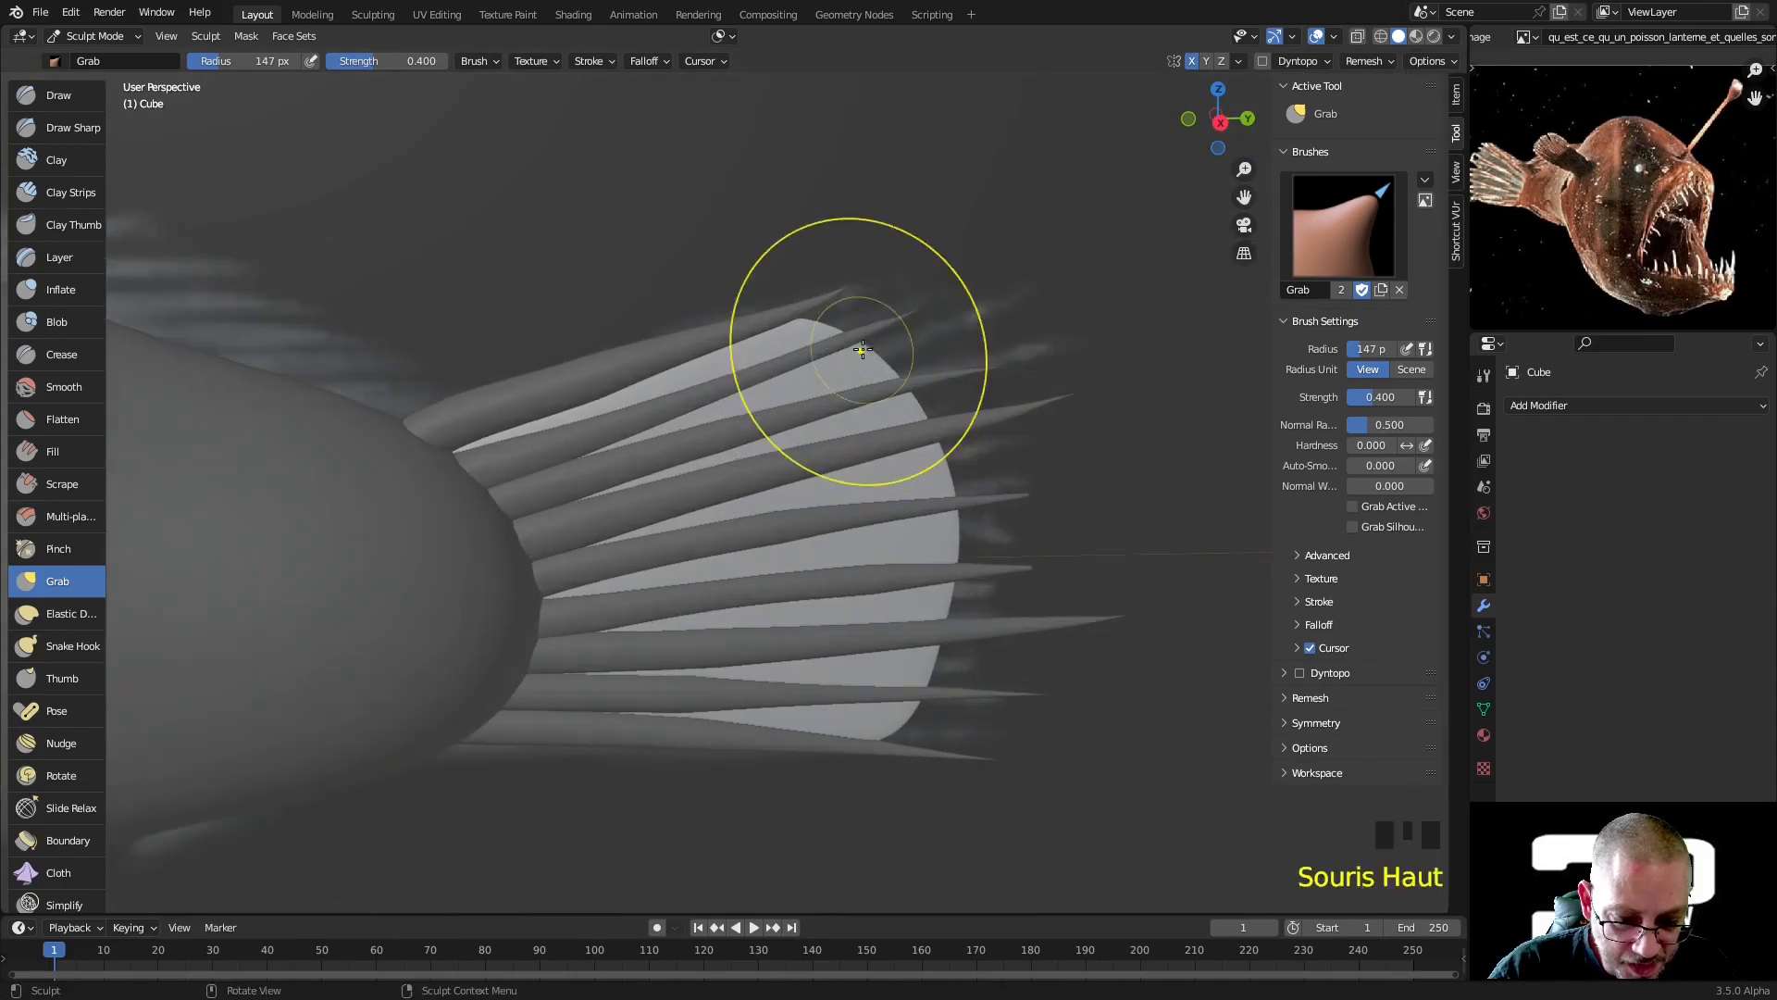
mouse_move(941, 290)
left_mouse_down()
mouse_move(887, 280)
mouse_move(935, 311)
left_mouse_up()
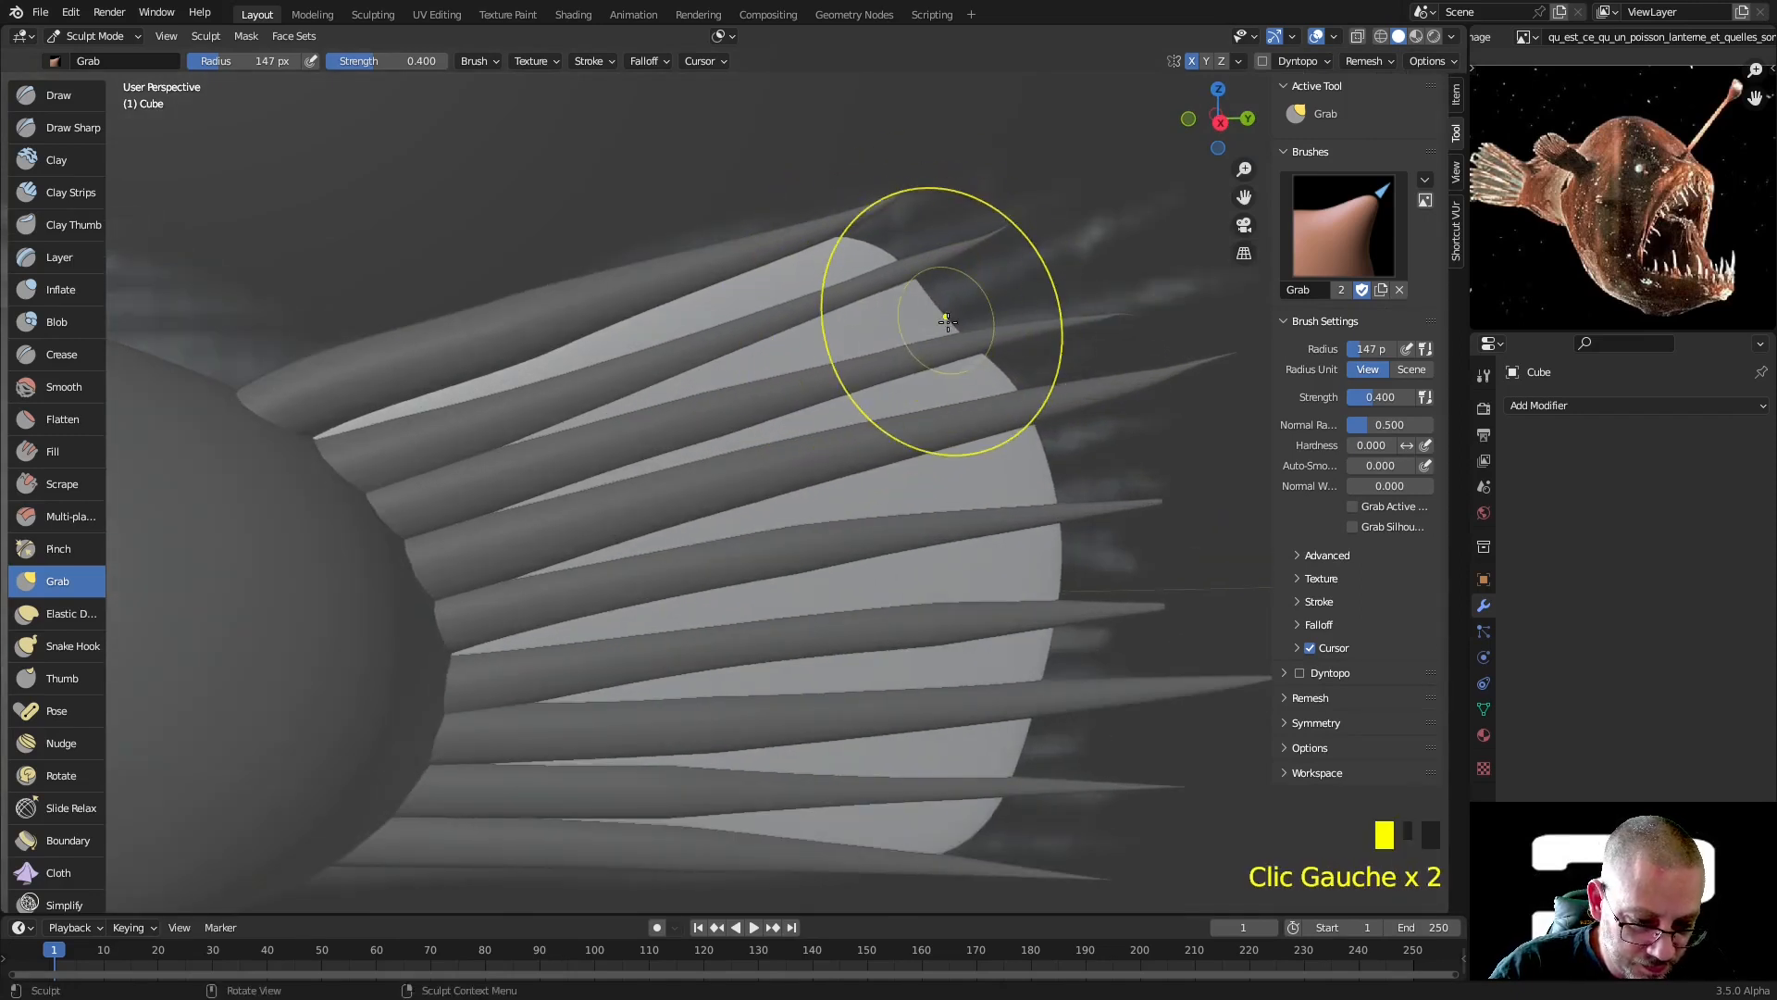
key("KP_3")
scroll(895, 315, "up", 3)
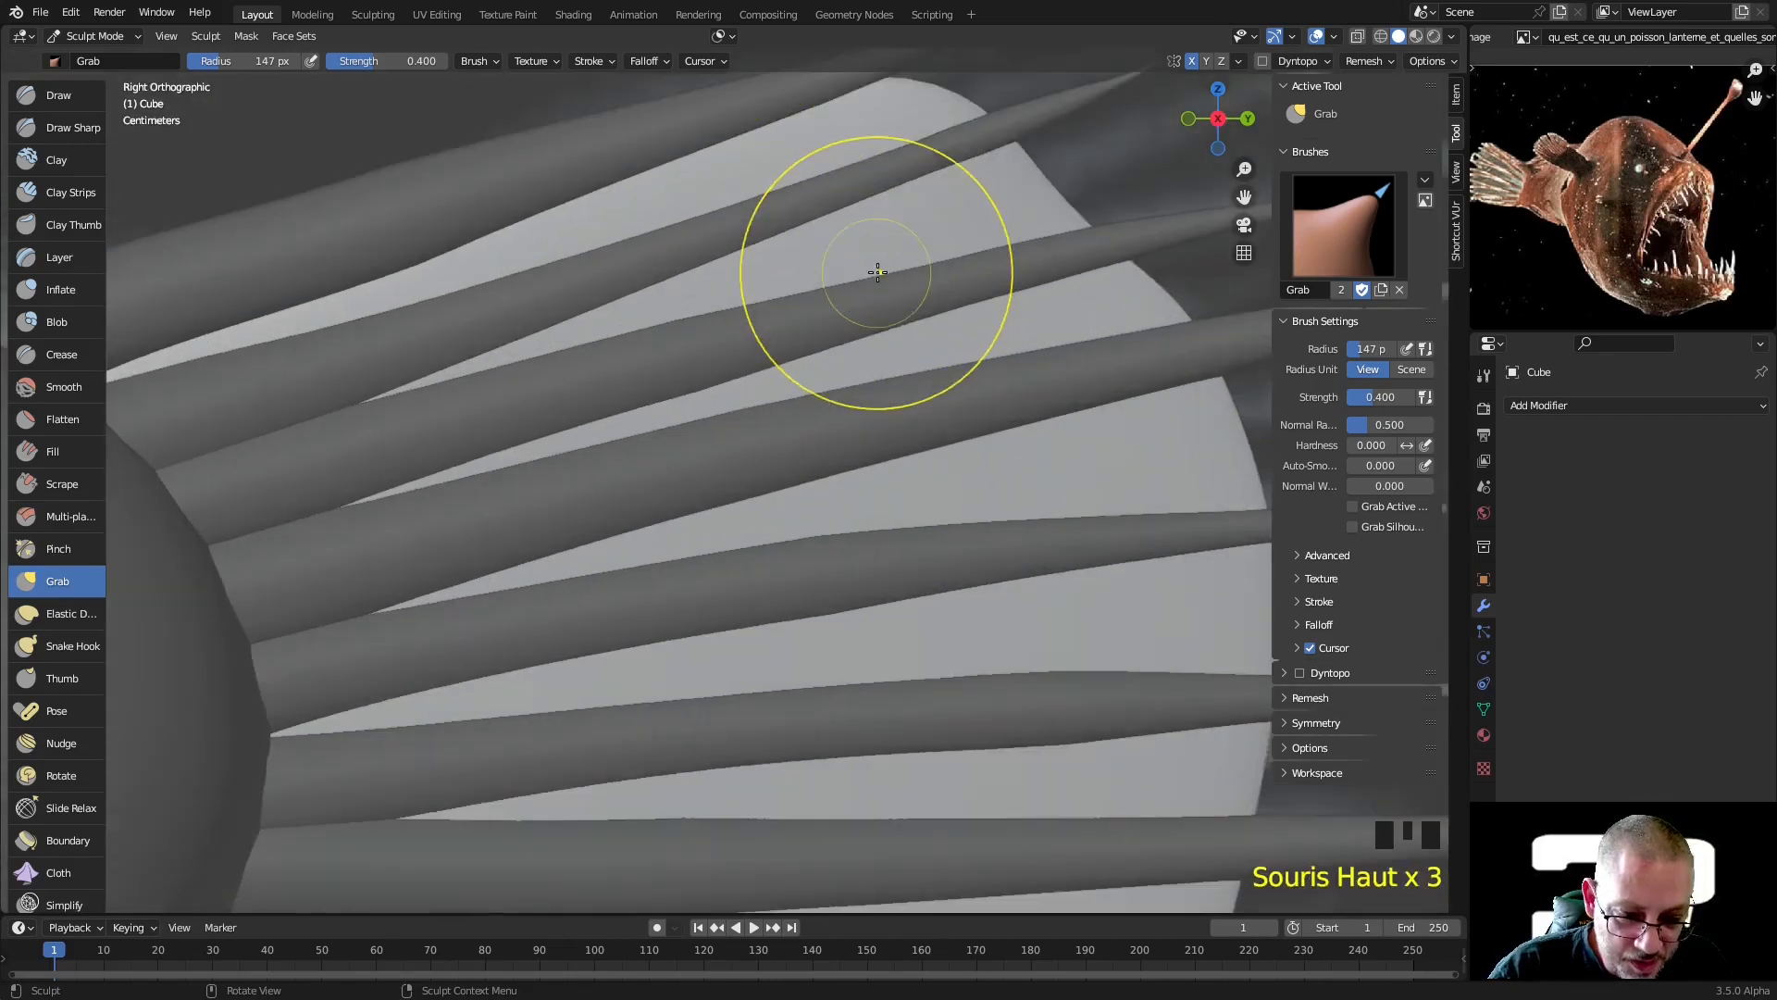
mouse_move(964, 182)
middle_mouse_down("shift")
mouse_move(904, 328)
mouse_move(786, 357)
middle_mouse_up("shift")
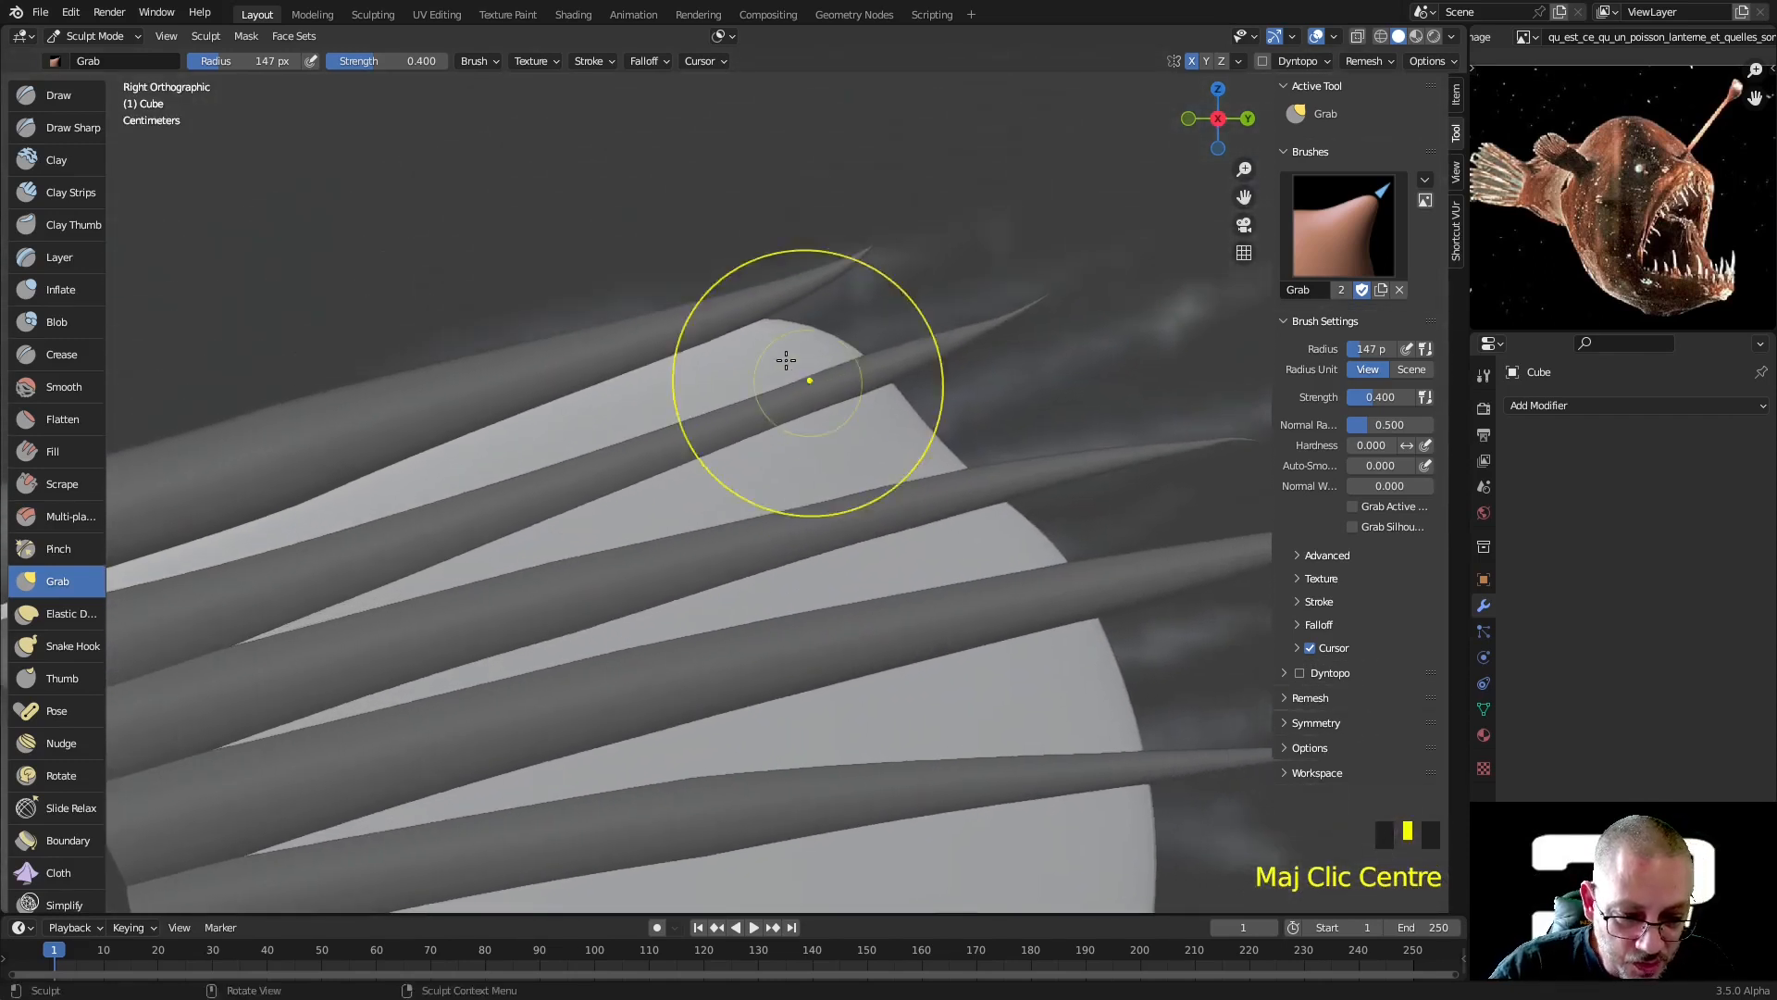
scroll(814, 218, "down", 2)
left_click_drag(855, 218, 784, 286)
mouse_move(731, 200)
left_mouse_down()
mouse_move(745, 215)
mouse_move(785, 197)
left_mouse_up()
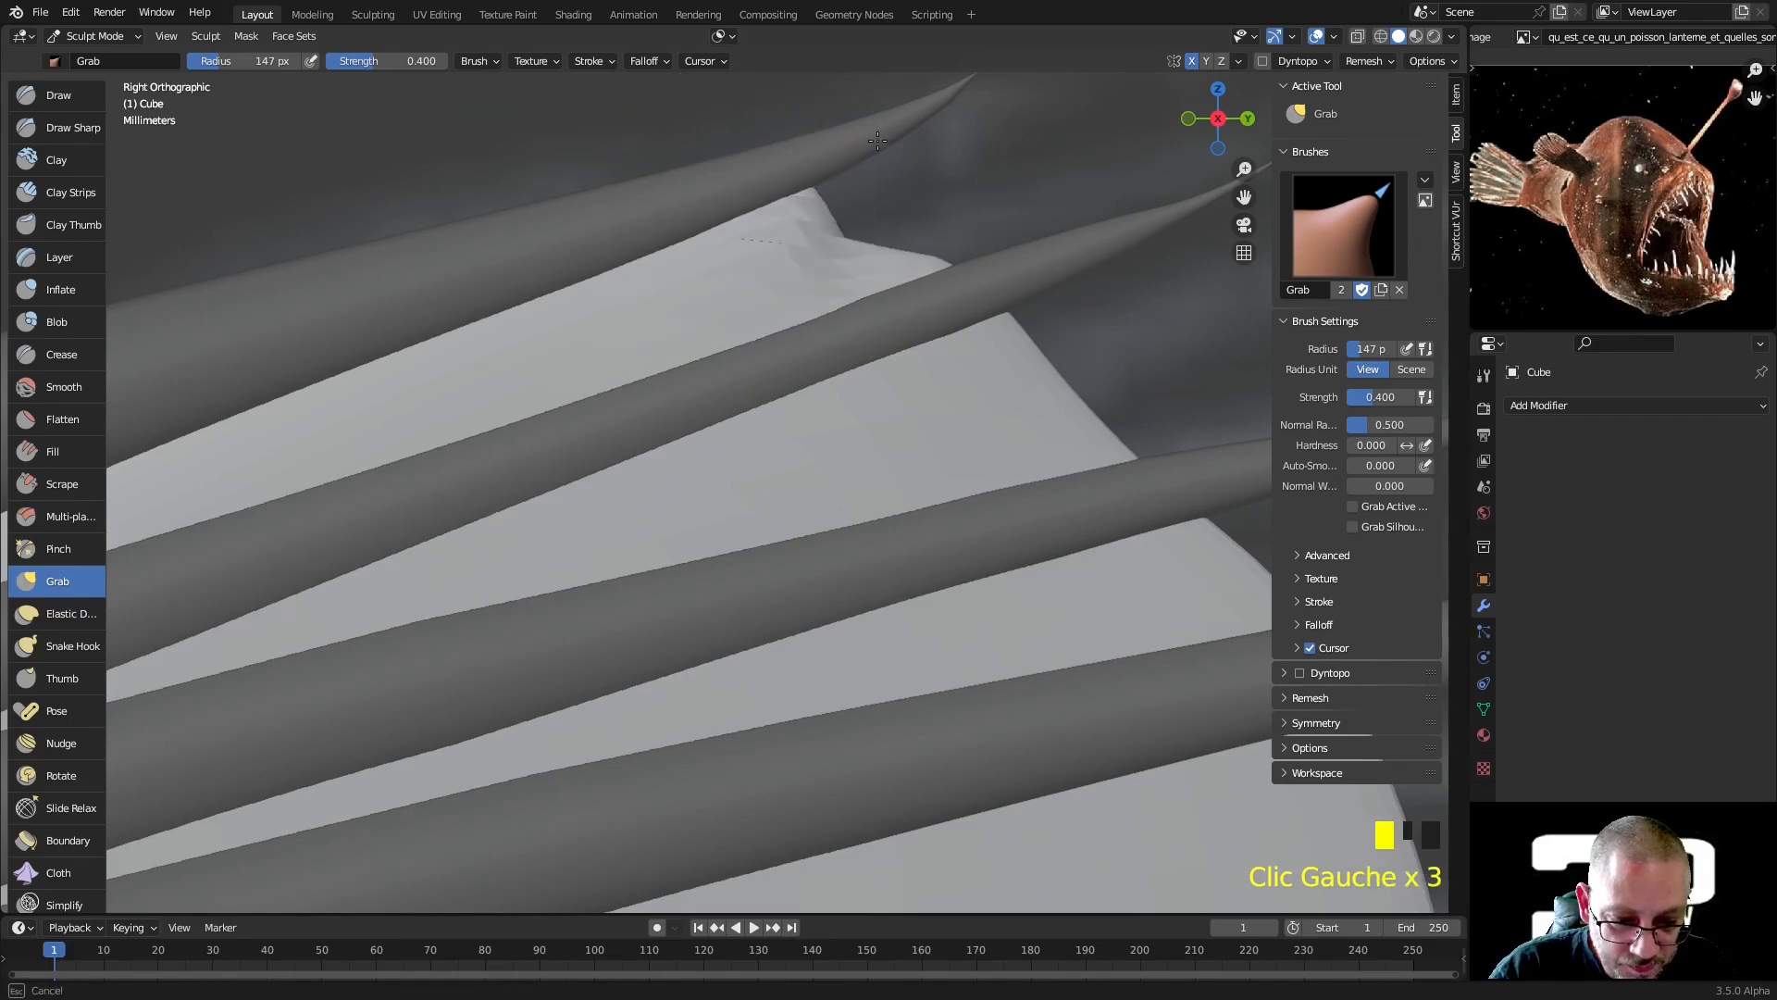
left_click_drag(904, 267, 941, 290)
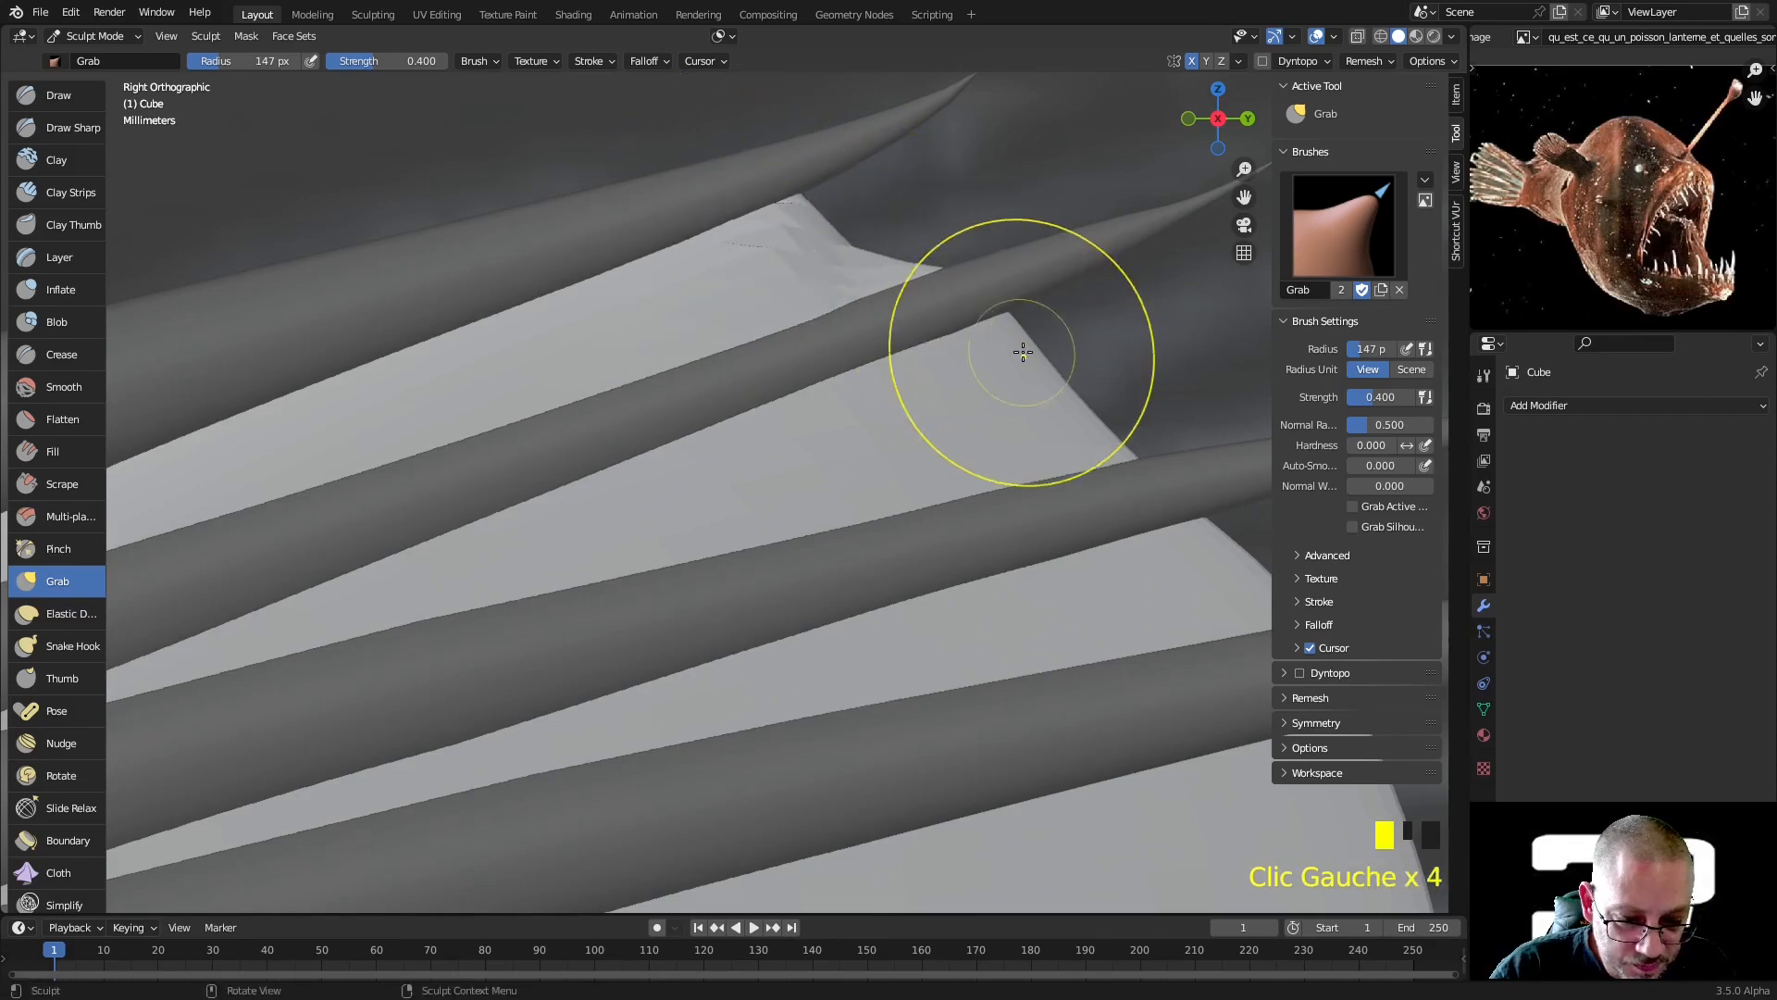
Scallop the membrane's outer edge by grabbing it inward between the upper-middle rays
left_click_drag(1055, 388, 972, 420)
scroll(984, 416, "down", 1)
middle_click_drag(984, 417, 782, 277, "shift")
scroll(878, 313, "up", 2)
mouse_move(908, 282)
left_mouse_down()
mouse_move(742, 306)
mouse_move(816, 320)
left_mouse_up()
mouse_move(1010, 560)
left_mouse_down()
mouse_move(1052, 603)
mouse_move(845, 626)
mouse_move(990, 539)
mouse_move(957, 492)
mouse_move(967, 412)
mouse_move(1091, 394)
left_mouse_up()
mouse_move(1111, 738)
left_mouse_down()
mouse_move(1078, 694)
mouse_move(1018, 722)
left_mouse_up()
Continue the scalloped outline by pulling the membrane's edge inward between the central rays
middle_click_drag(987, 623, 972, 318, "shift")
mouse_move(1019, 547)
left_mouse_down()
mouse_move(996, 514)
mouse_move(970, 577)
left_mouse_up()
mouse_move(986, 577)
left_mouse_down()
mouse_move(908, 568)
mouse_move(920, 606)
left_mouse_up()
scroll(948, 574, "down", 1)
scroll(949, 575, "down", 1)
mouse_move(948, 575)
middle_mouse_down("shift")
mouse_move(967, 482)
mouse_move(1063, 477)
middle_mouse_up("shift")
scroll(1025, 564, "up", 2)
mouse_move(1074, 640)
left_mouse_down()
mouse_move(948, 604)
mouse_move(979, 614)
left_mouse_up()
Pull the membrane's bottom corner out along the lowest ray and scallop the edge inward between the lower rays
scroll(1010, 626, "down", 1)
middle_click_drag(1010, 627, 981, 444, "shift")
left_click_drag(972, 575, 994, 620)
left_click_drag(895, 591, 866, 594)
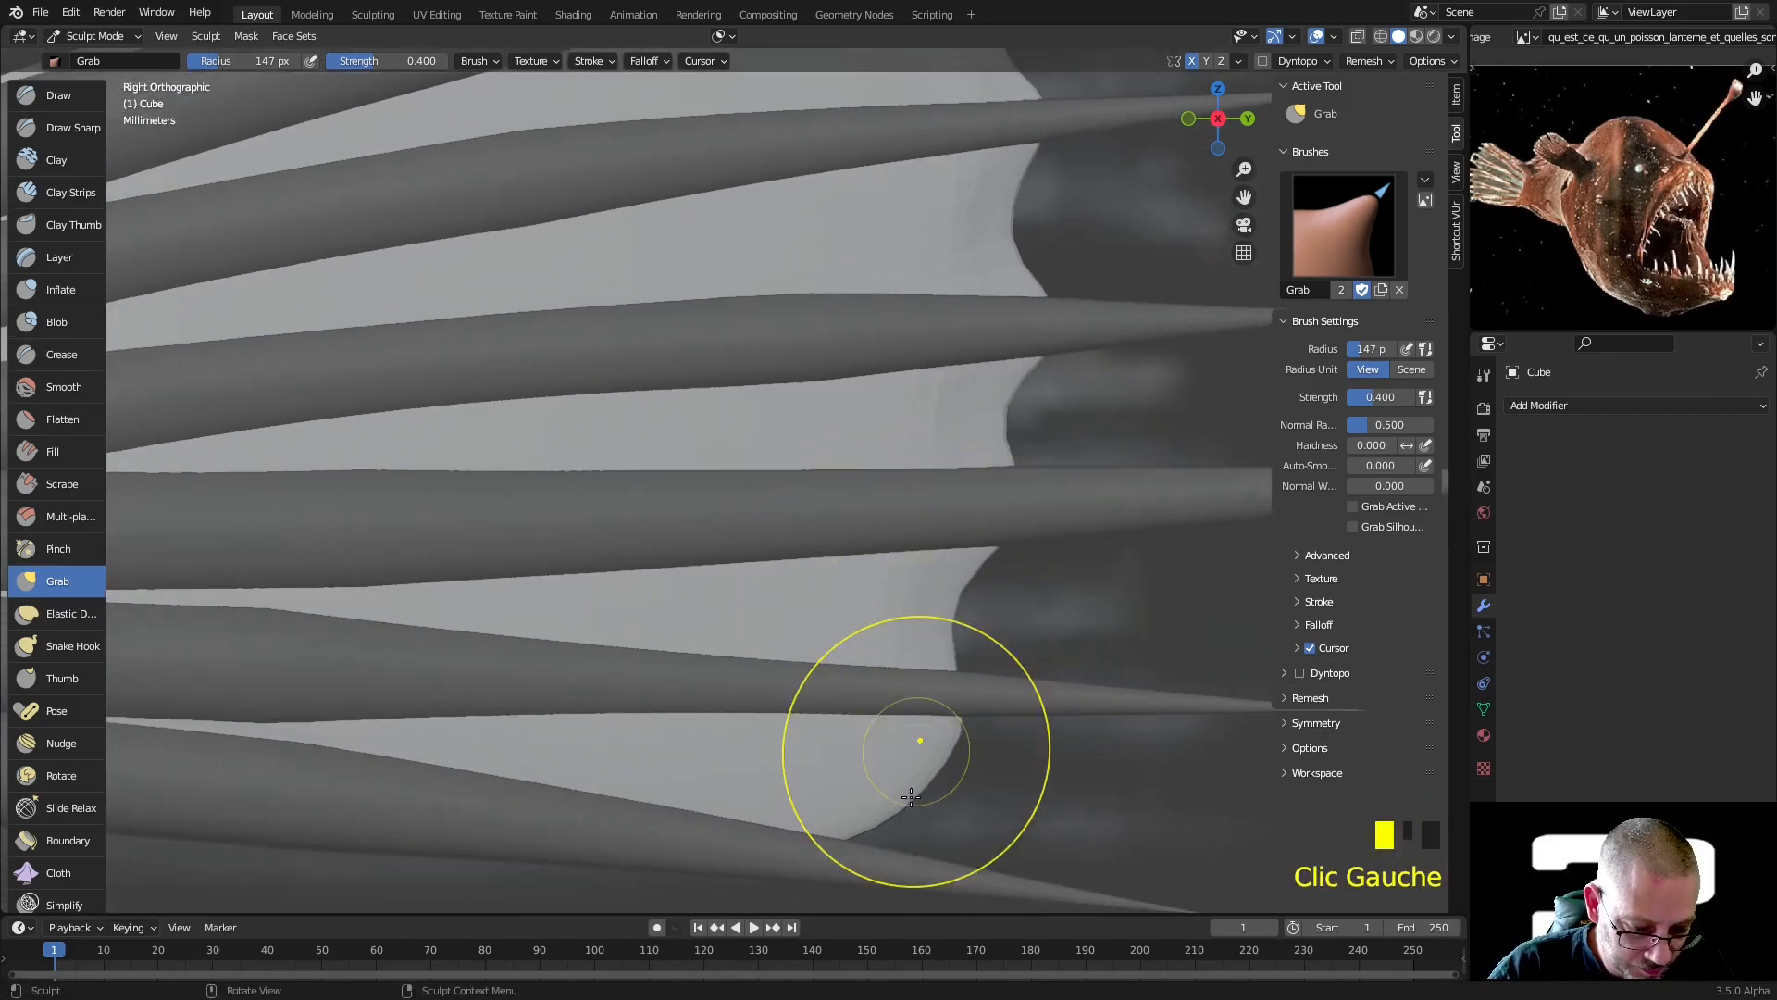
left_click_drag(827, 844, 867, 870)
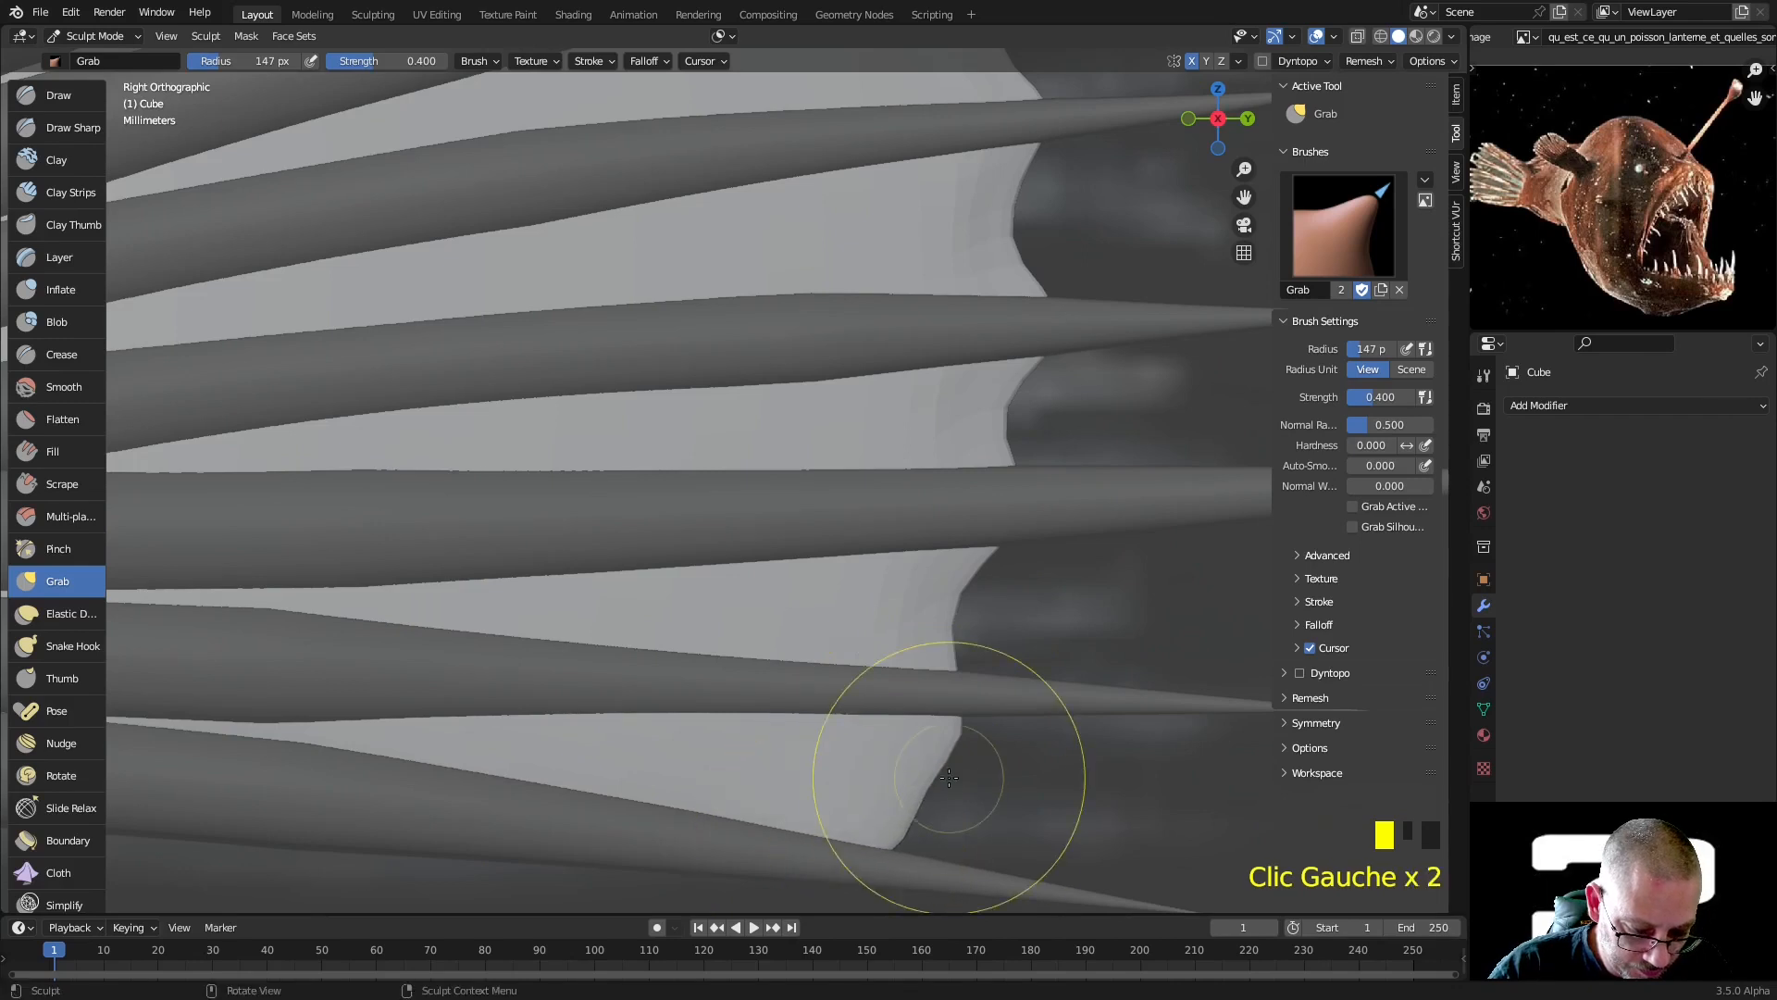
scroll(948, 778, "down", 1)
mouse_move(913, 754)
left_mouse_down()
mouse_move(829, 715)
mouse_move(905, 684)
mouse_move(898, 654)
left_mouse_up()
left_click_drag(836, 776, 844, 786)
mouse_move(923, 839)
left_mouse_down()
mouse_move(917, 774)
mouse_move(866, 814)
mouse_move(895, 724)
mouse_move(874, 731)
mouse_move(845, 682)
left_mouse_up()
Return to Object Mode, then select and hide the Gabarit reference image
scroll(845, 682, "down", 4)
mouse_move(972, 555)
middle_mouse_down()
mouse_move(1038, 597)
mouse_move(1150, 378)
middle_mouse_up()
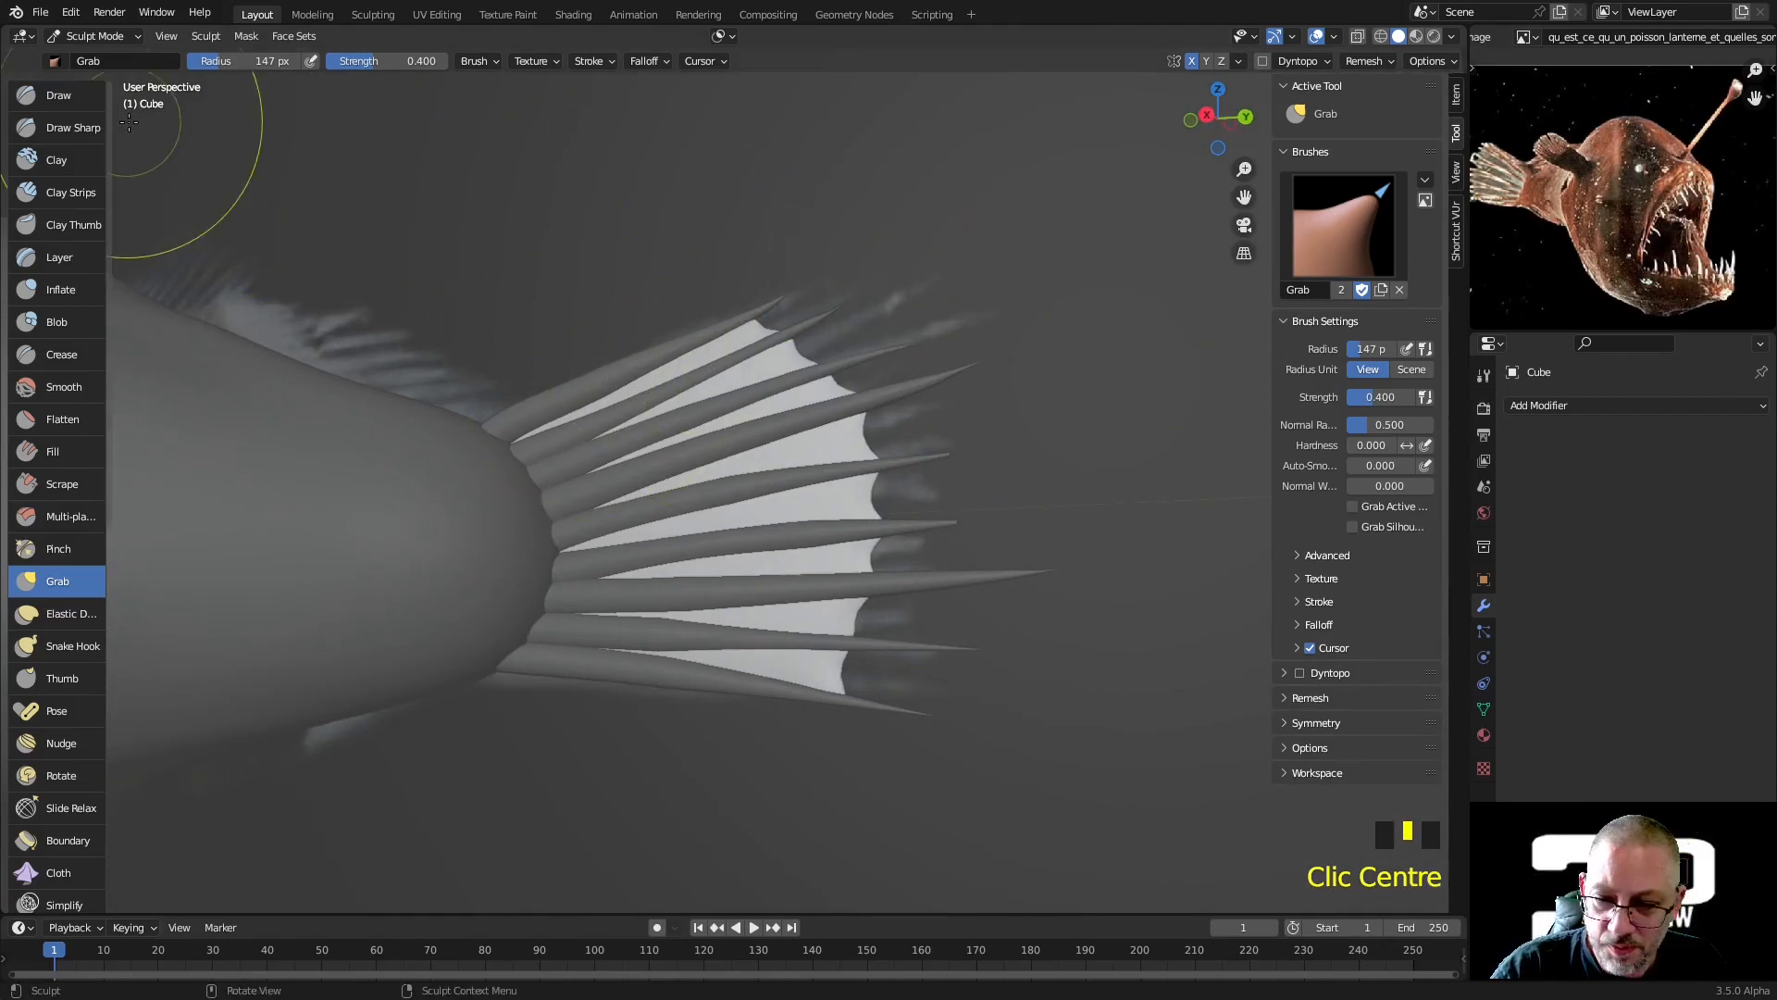
key("Tab")
left_click(635, 320)
key("Tab")
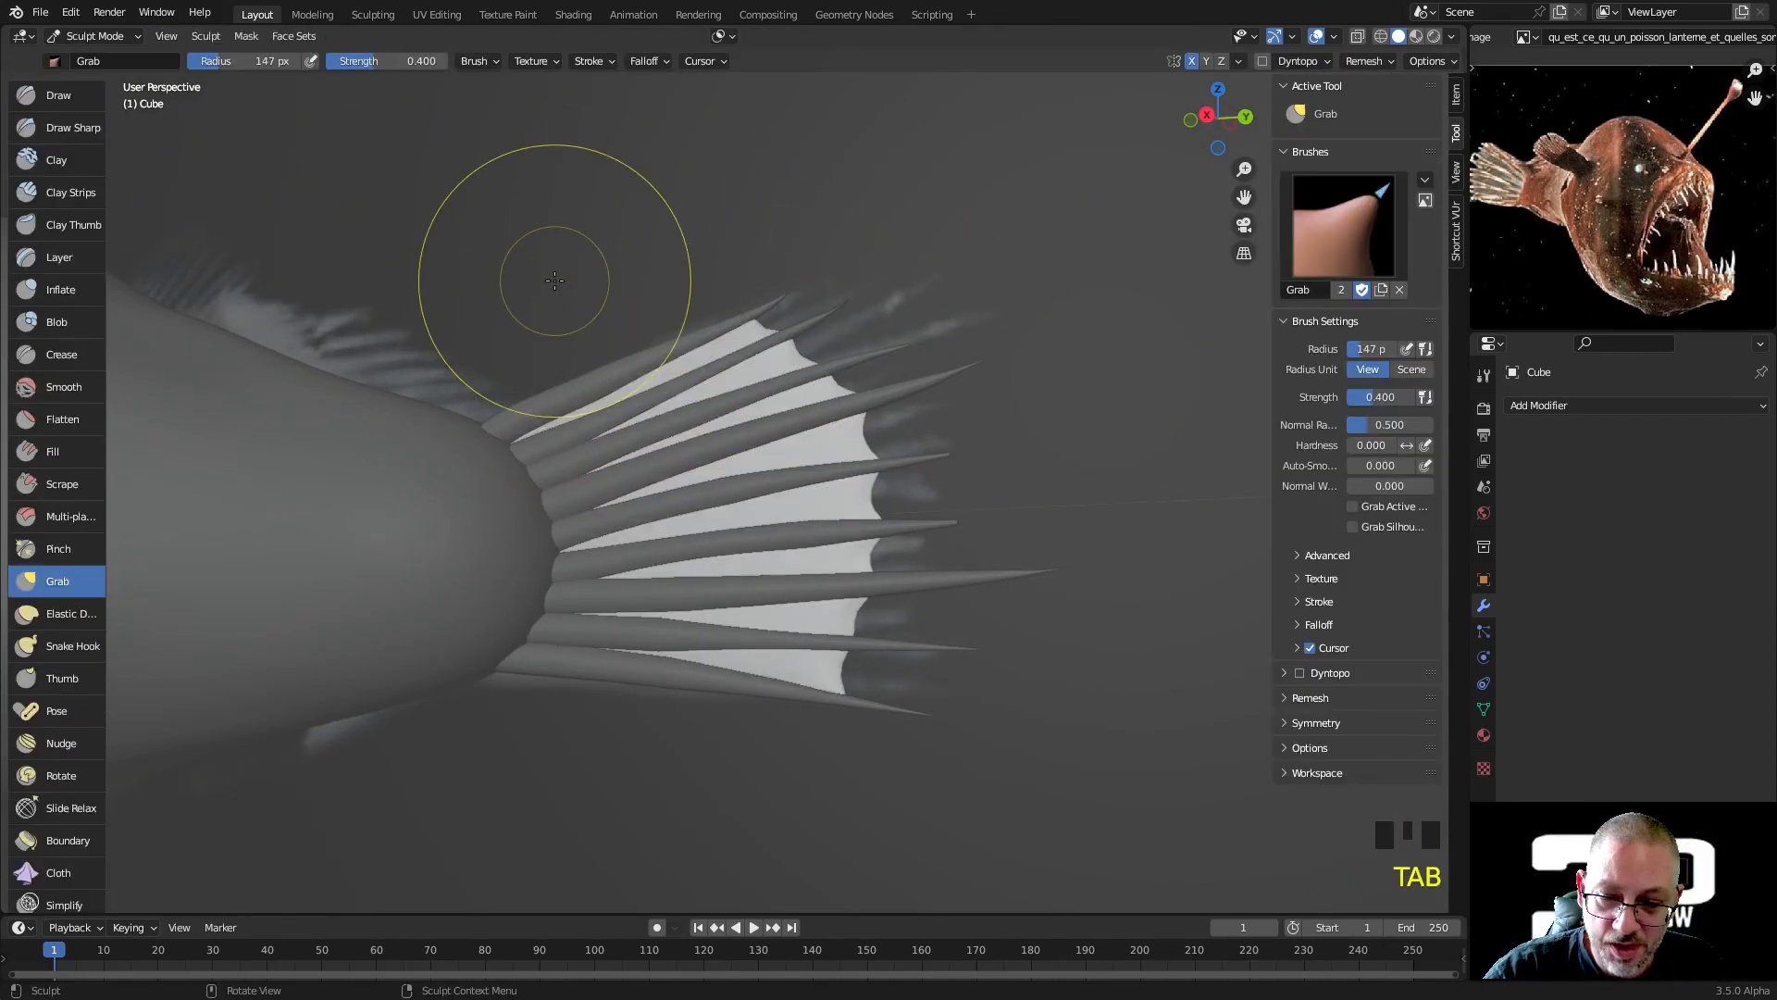
key("ctrl+Tab")
left_click(421, 279)
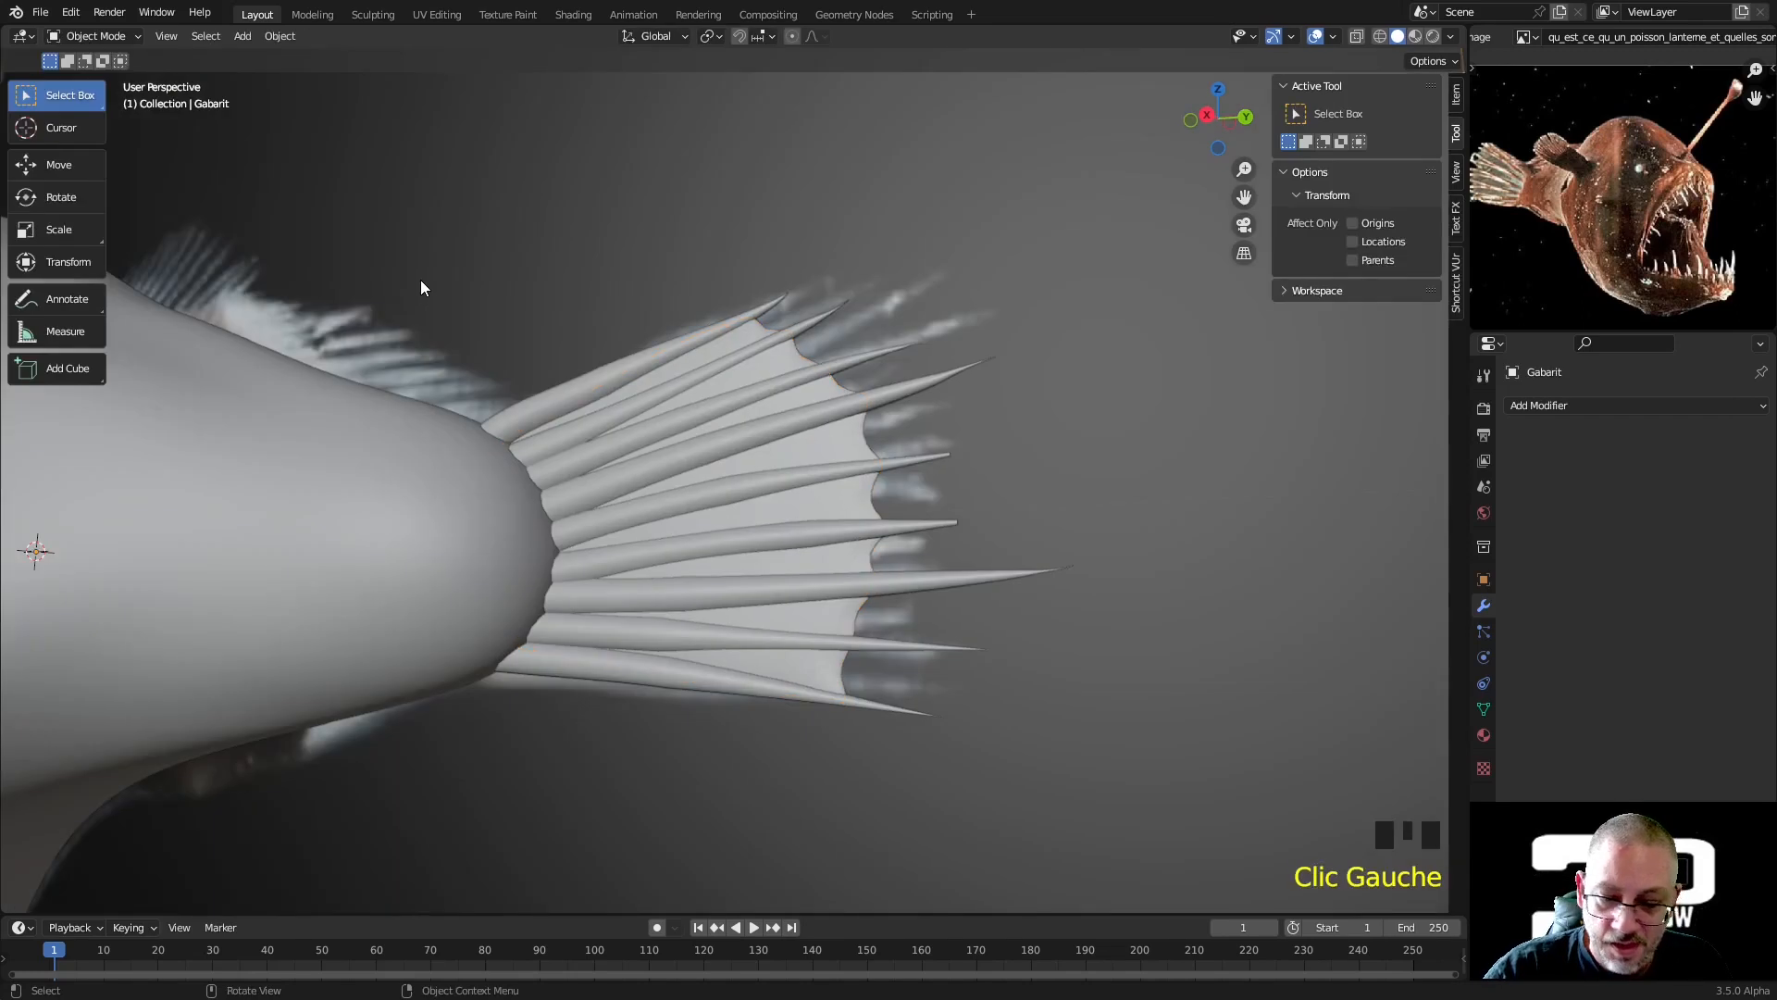
key("h")
Convert the tail fin's curve rays to a mesh
scroll(520, 347, "down", 4)
mouse_move(519, 348)
middle_mouse_down()
mouse_move(772, 464)
mouse_move(918, 439)
mouse_move(1023, 379)
mouse_move(978, 574)
mouse_move(1004, 595)
mouse_move(1003, 690)
mouse_move(984, 642)
mouse_move(1013, 862)
mouse_move(714, 725)
mouse_move(635, 551)
mouse_move(676, 560)
middle_mouse_up()
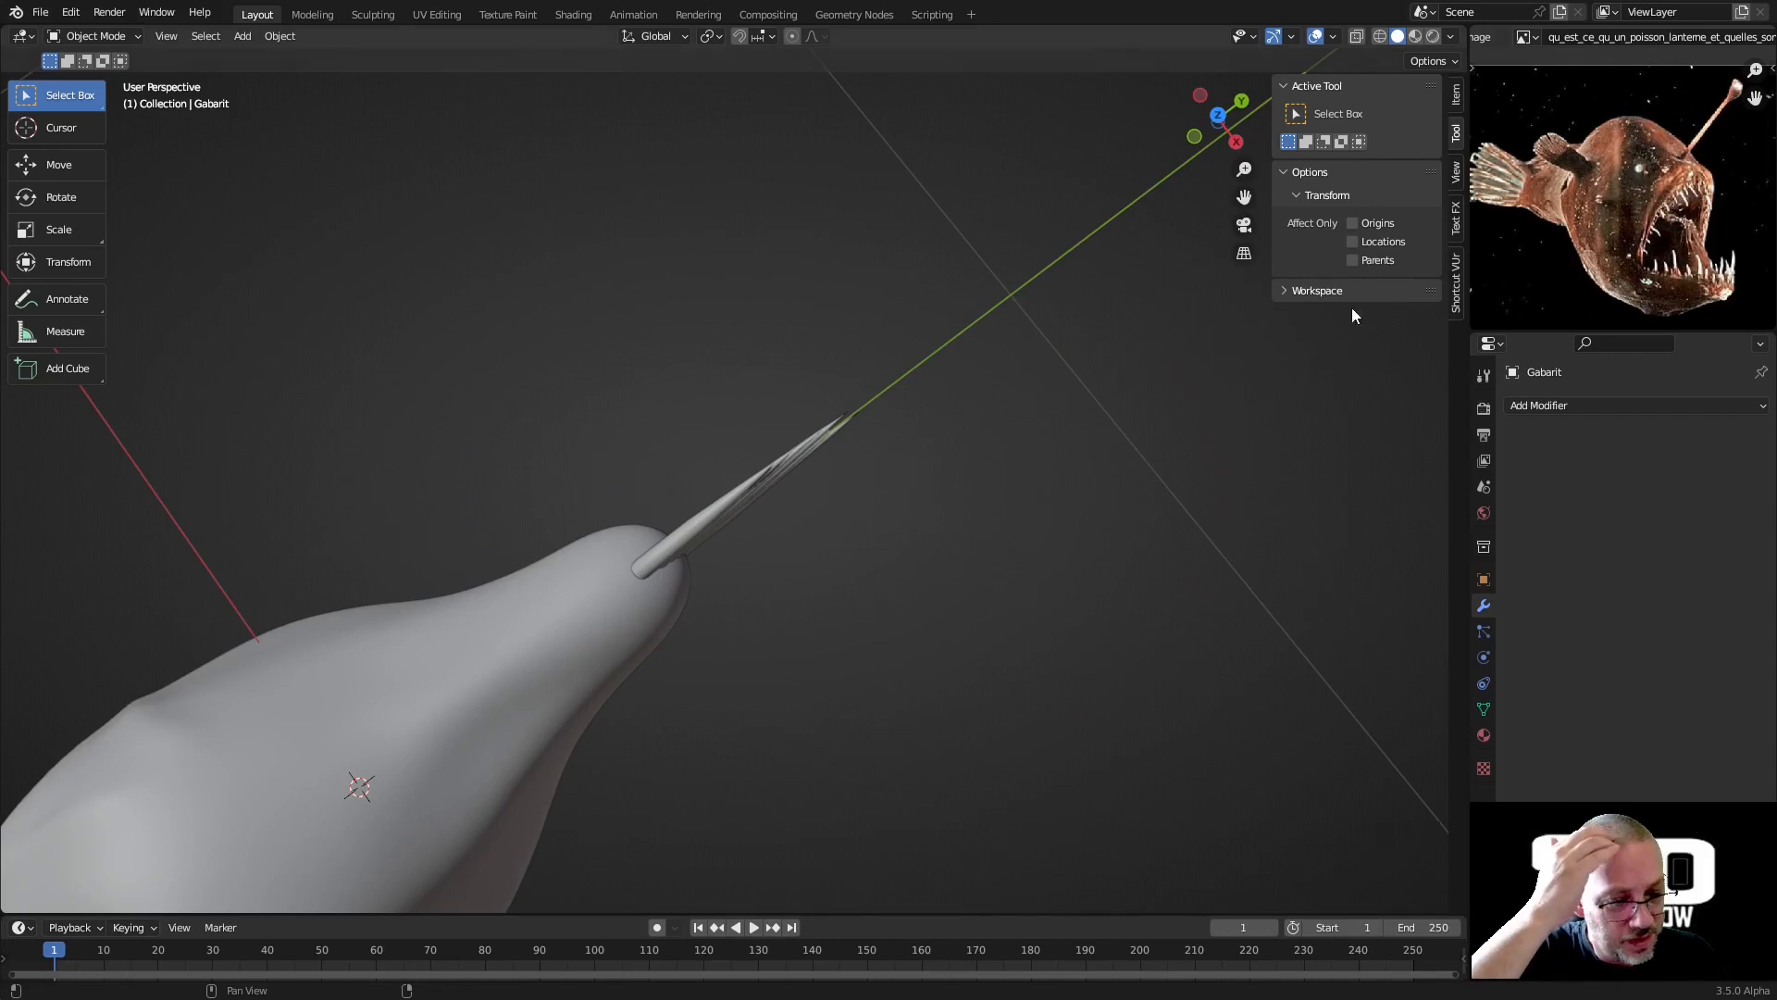
scroll(789, 544, "down", 2)
middle_click_drag(788, 545, 718, 464)
scroll(718, 464, "up", 3)
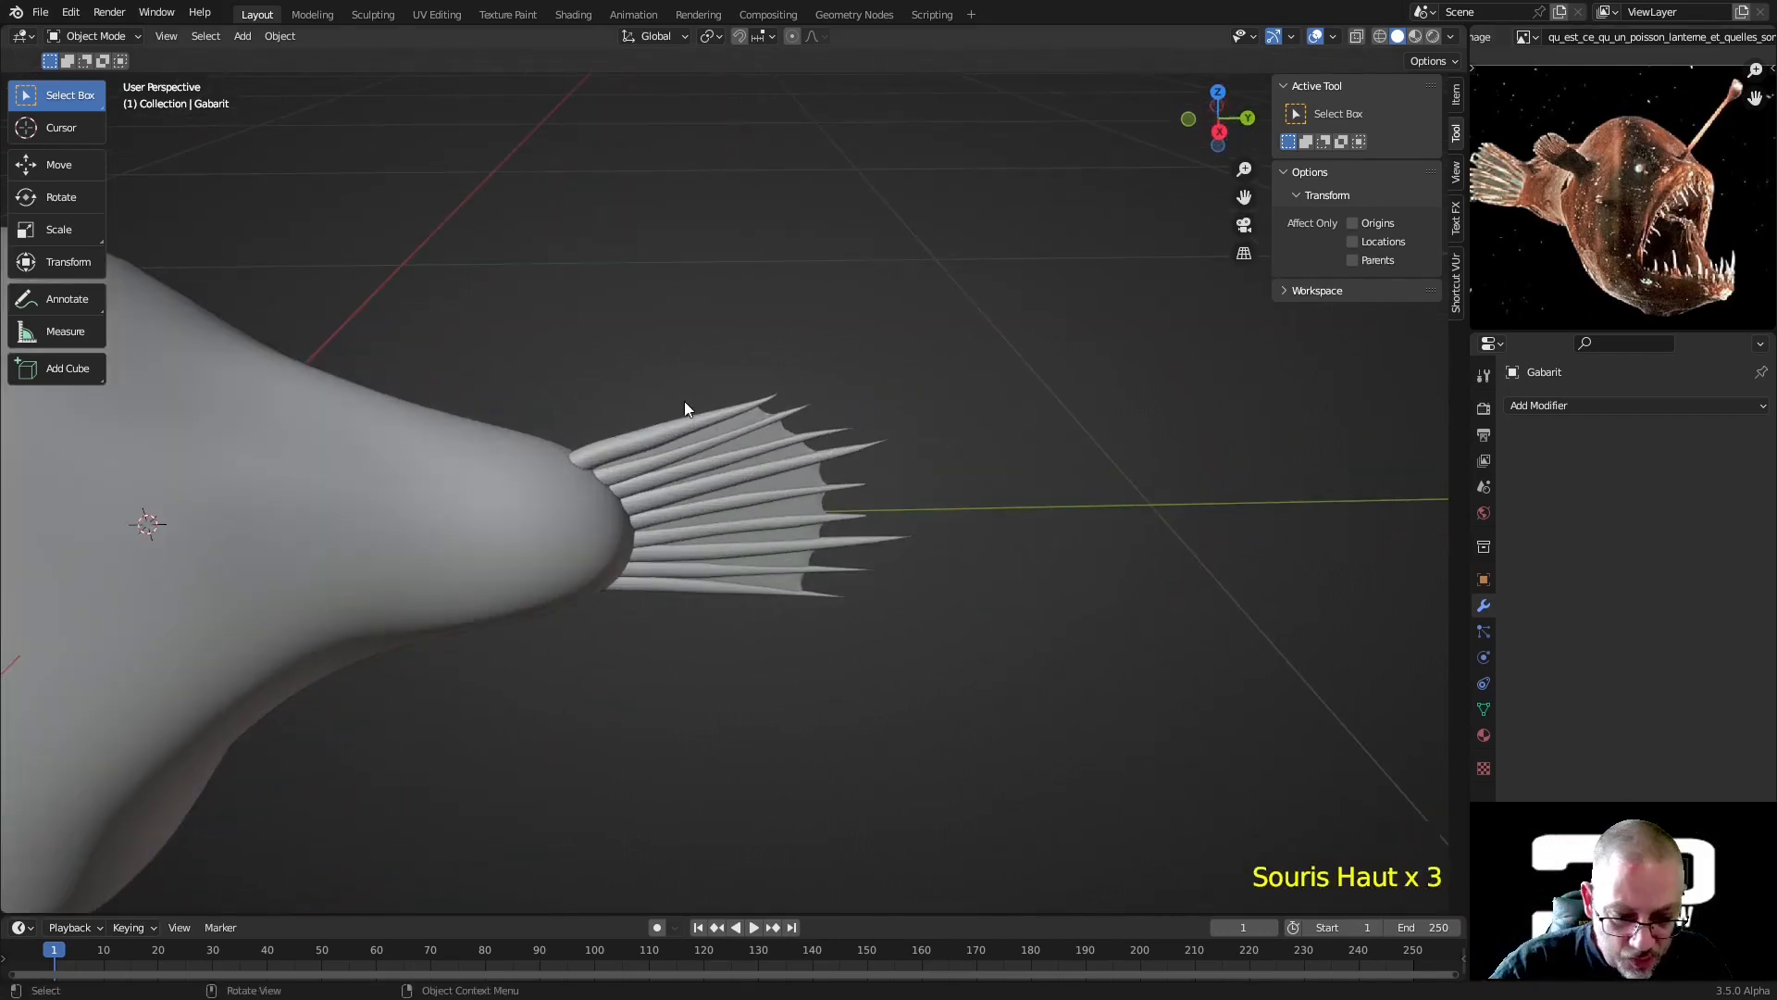
left_click(688, 430)
right_click(686, 424)
mouse_move(687, 424)
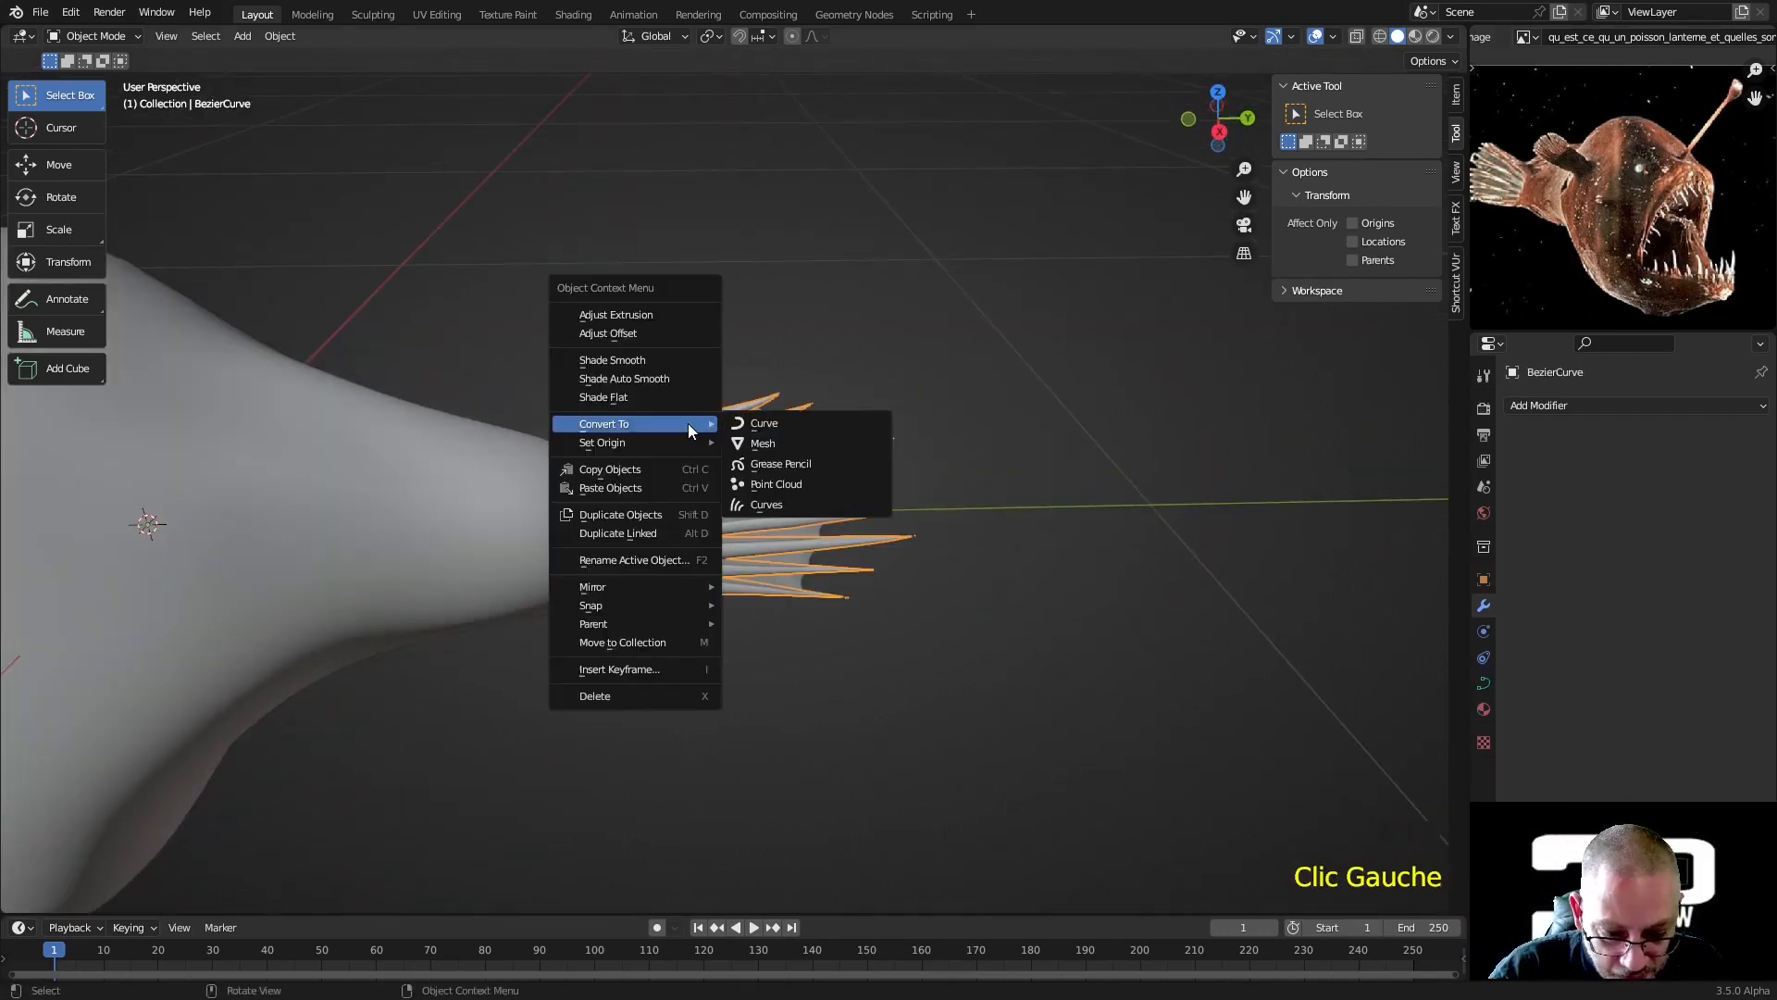
left_click(802, 446)
left_click(796, 446)
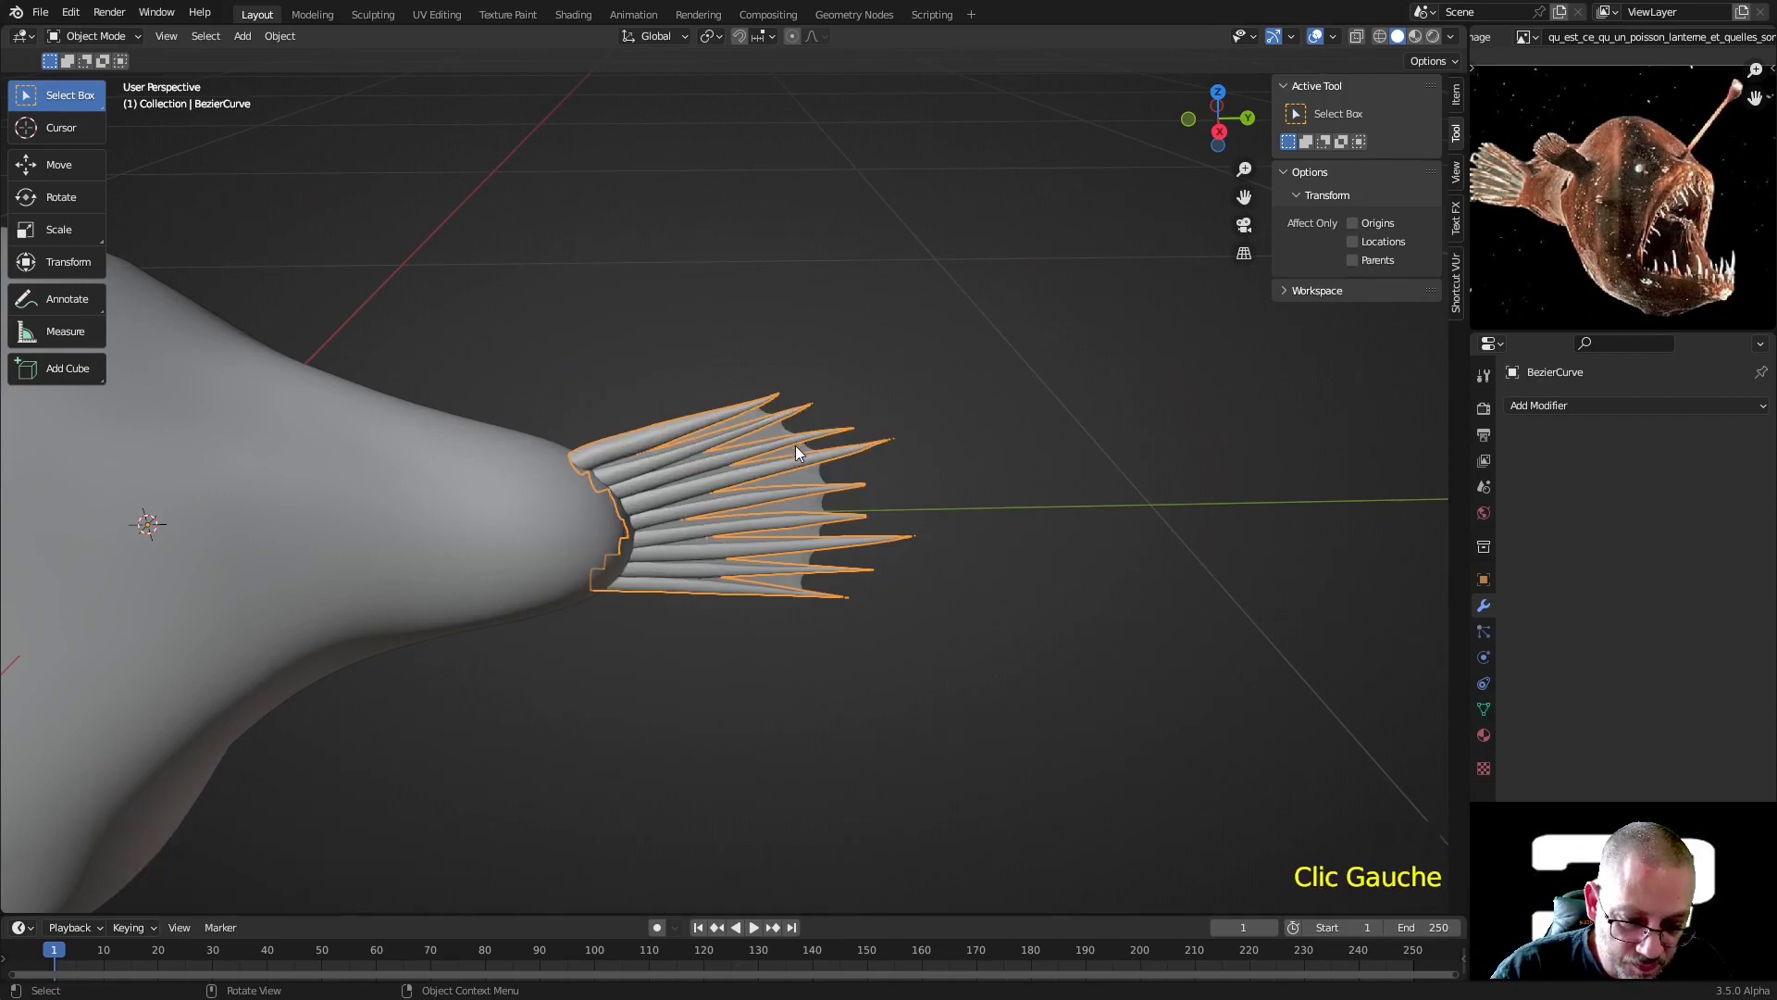
Select the tail fin membrane and apply the conversion to mesh to it as well
left_click(780, 433)
right_click(779, 431)
mouse_move(779, 432)
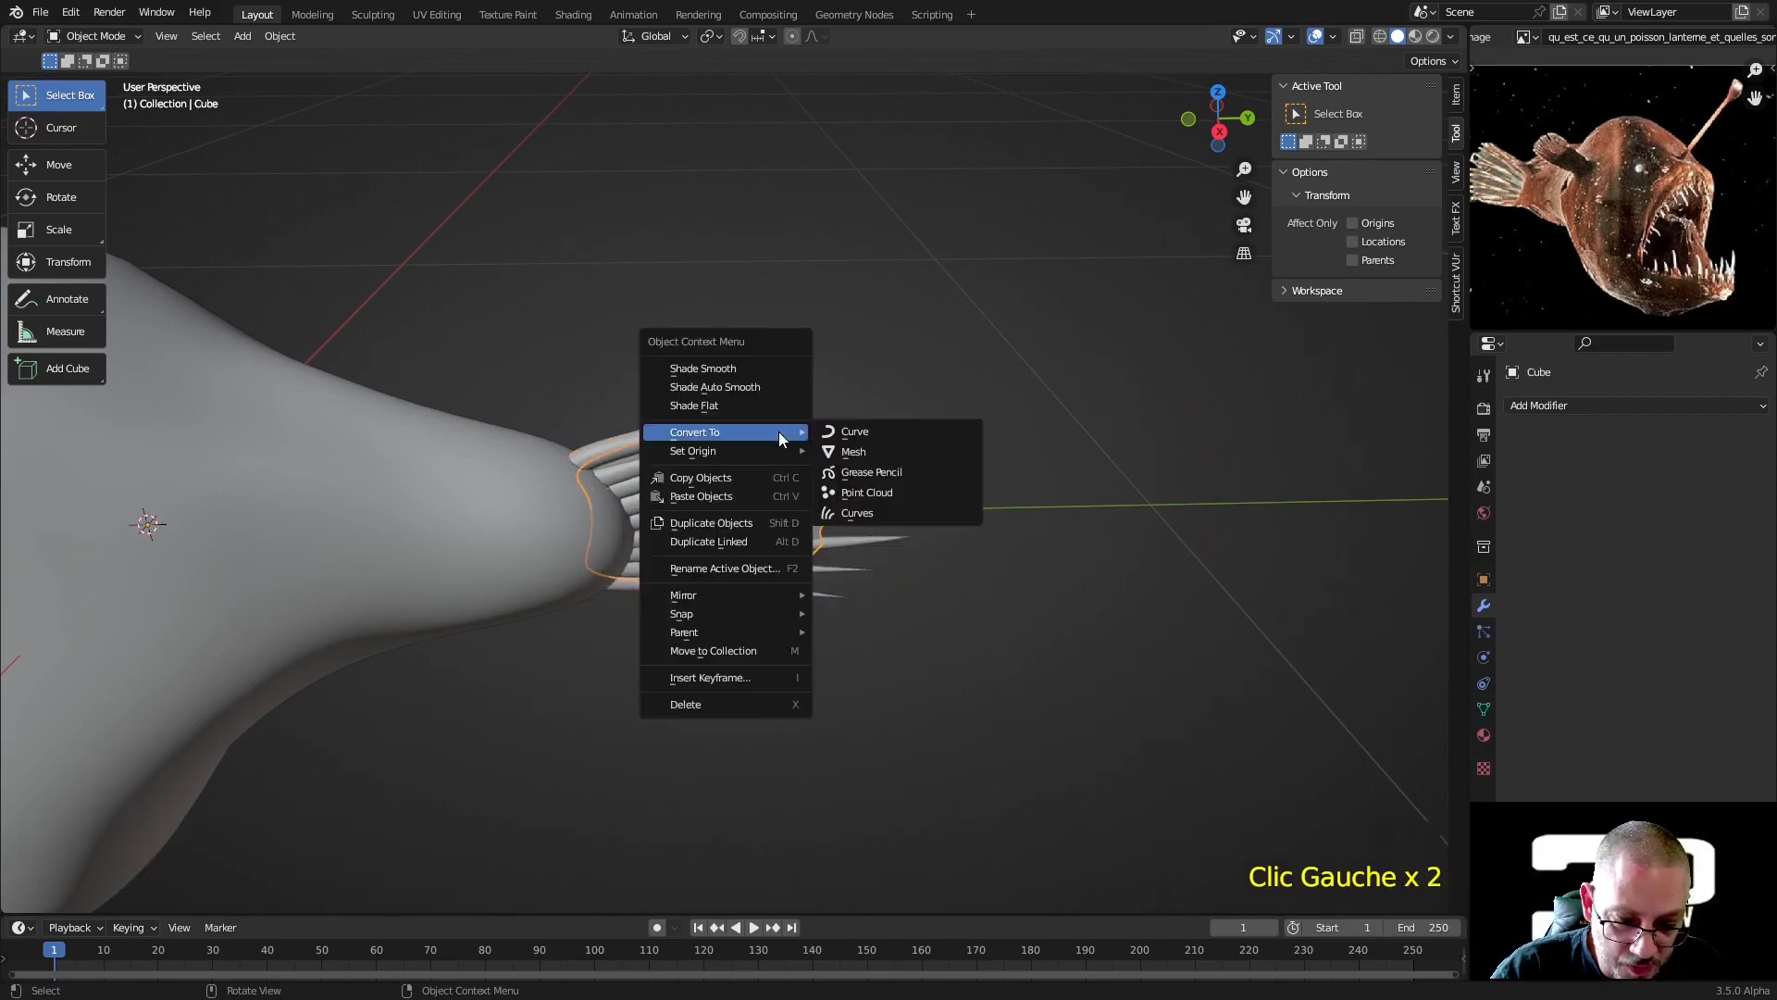
left_click(871, 451)
Select the membrane and the rays together and join them into one tail fin object
middle_click_drag(769, 497, 811, 429, "shift")
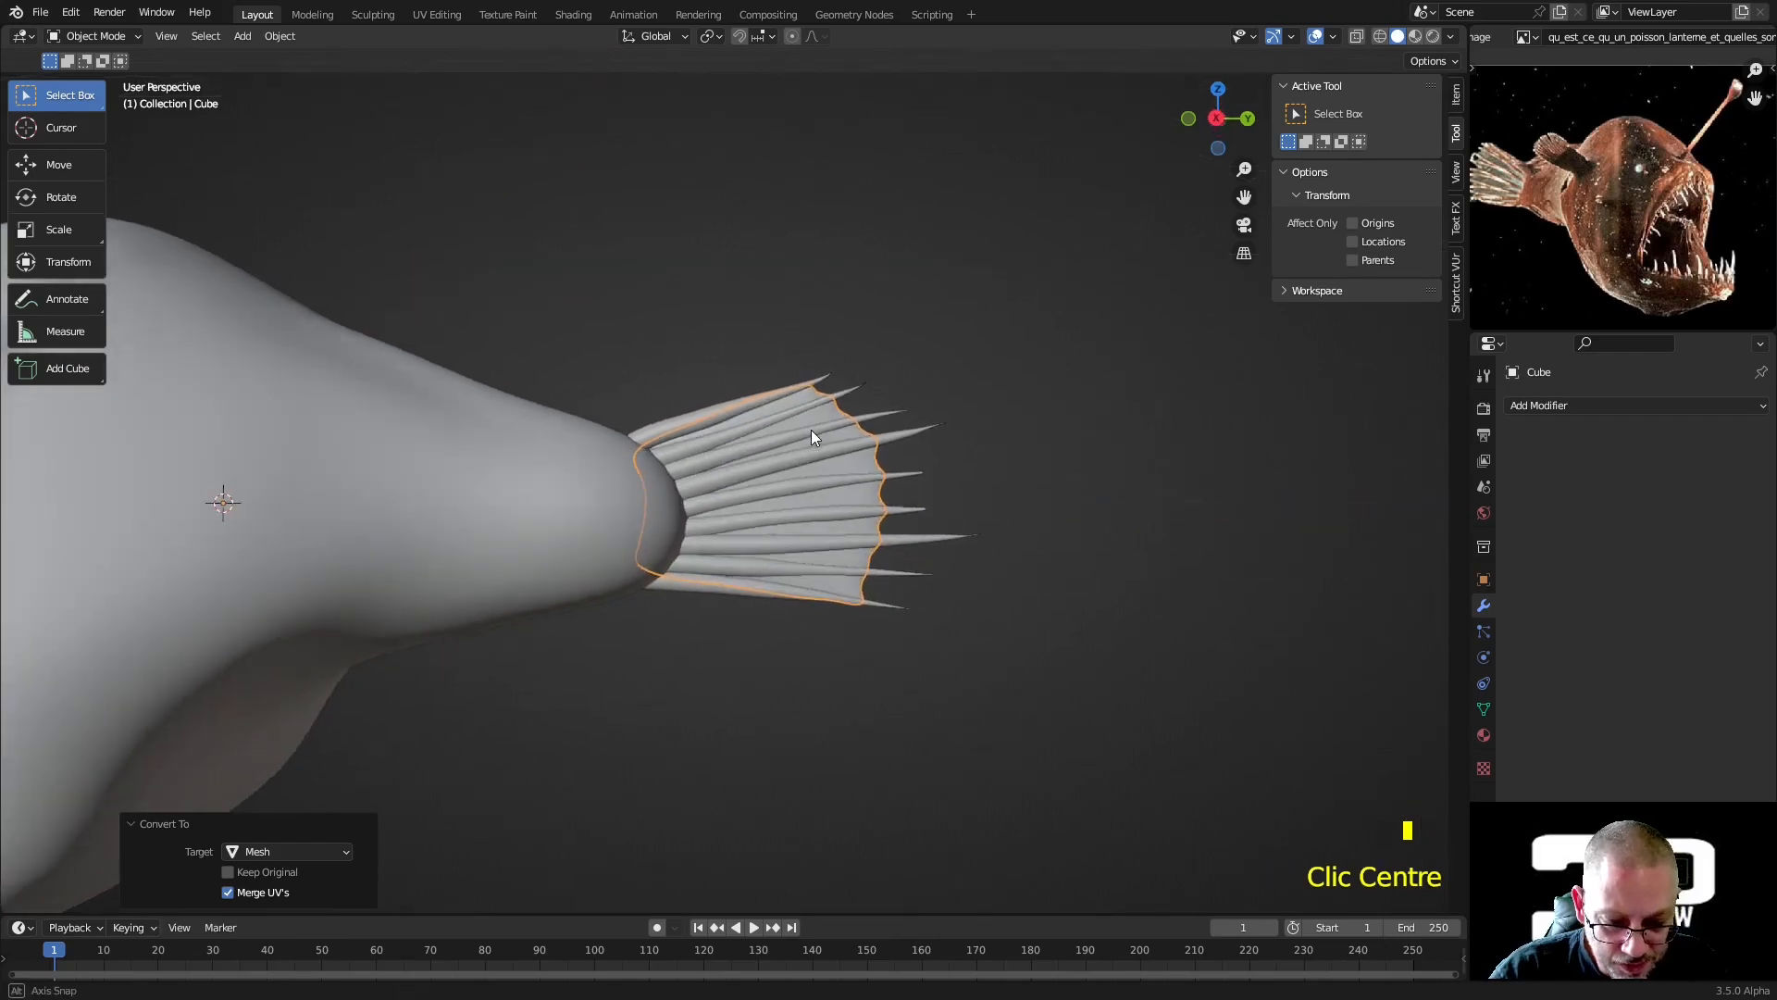
left_click(669, 434)
left_click(692, 457, "shift")
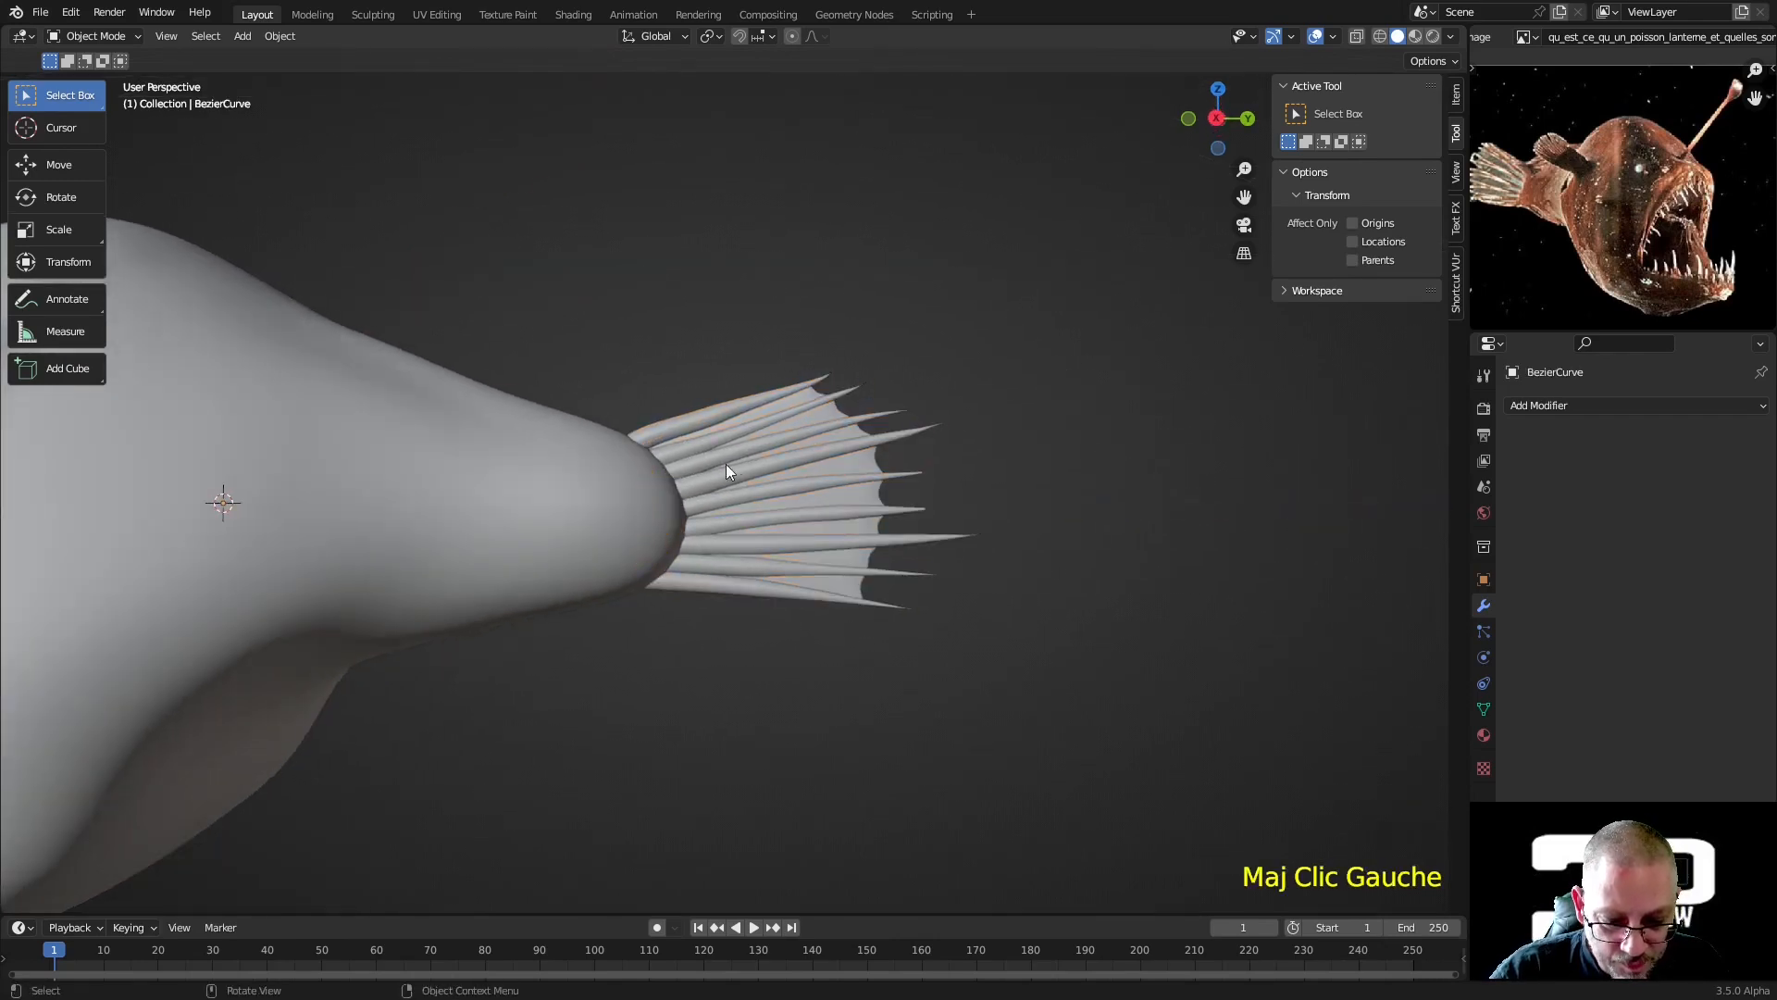
left_click_drag(842, 338, 894, 433)
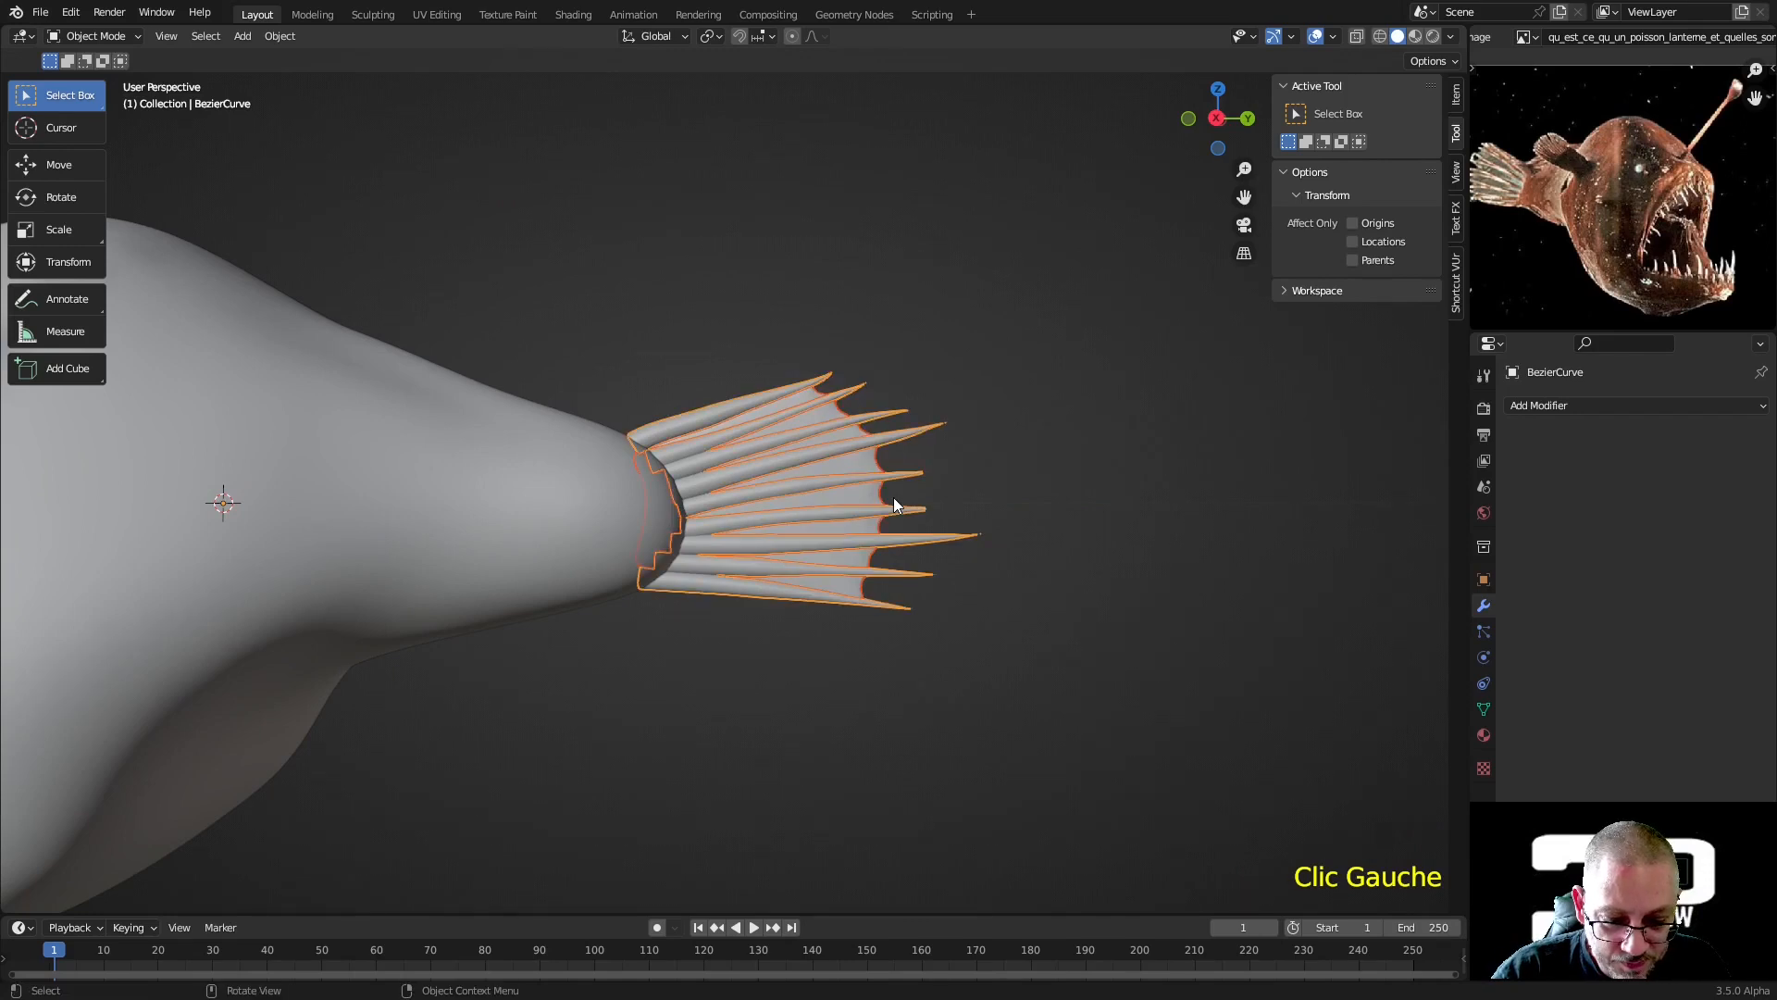
right_click(767, 421)
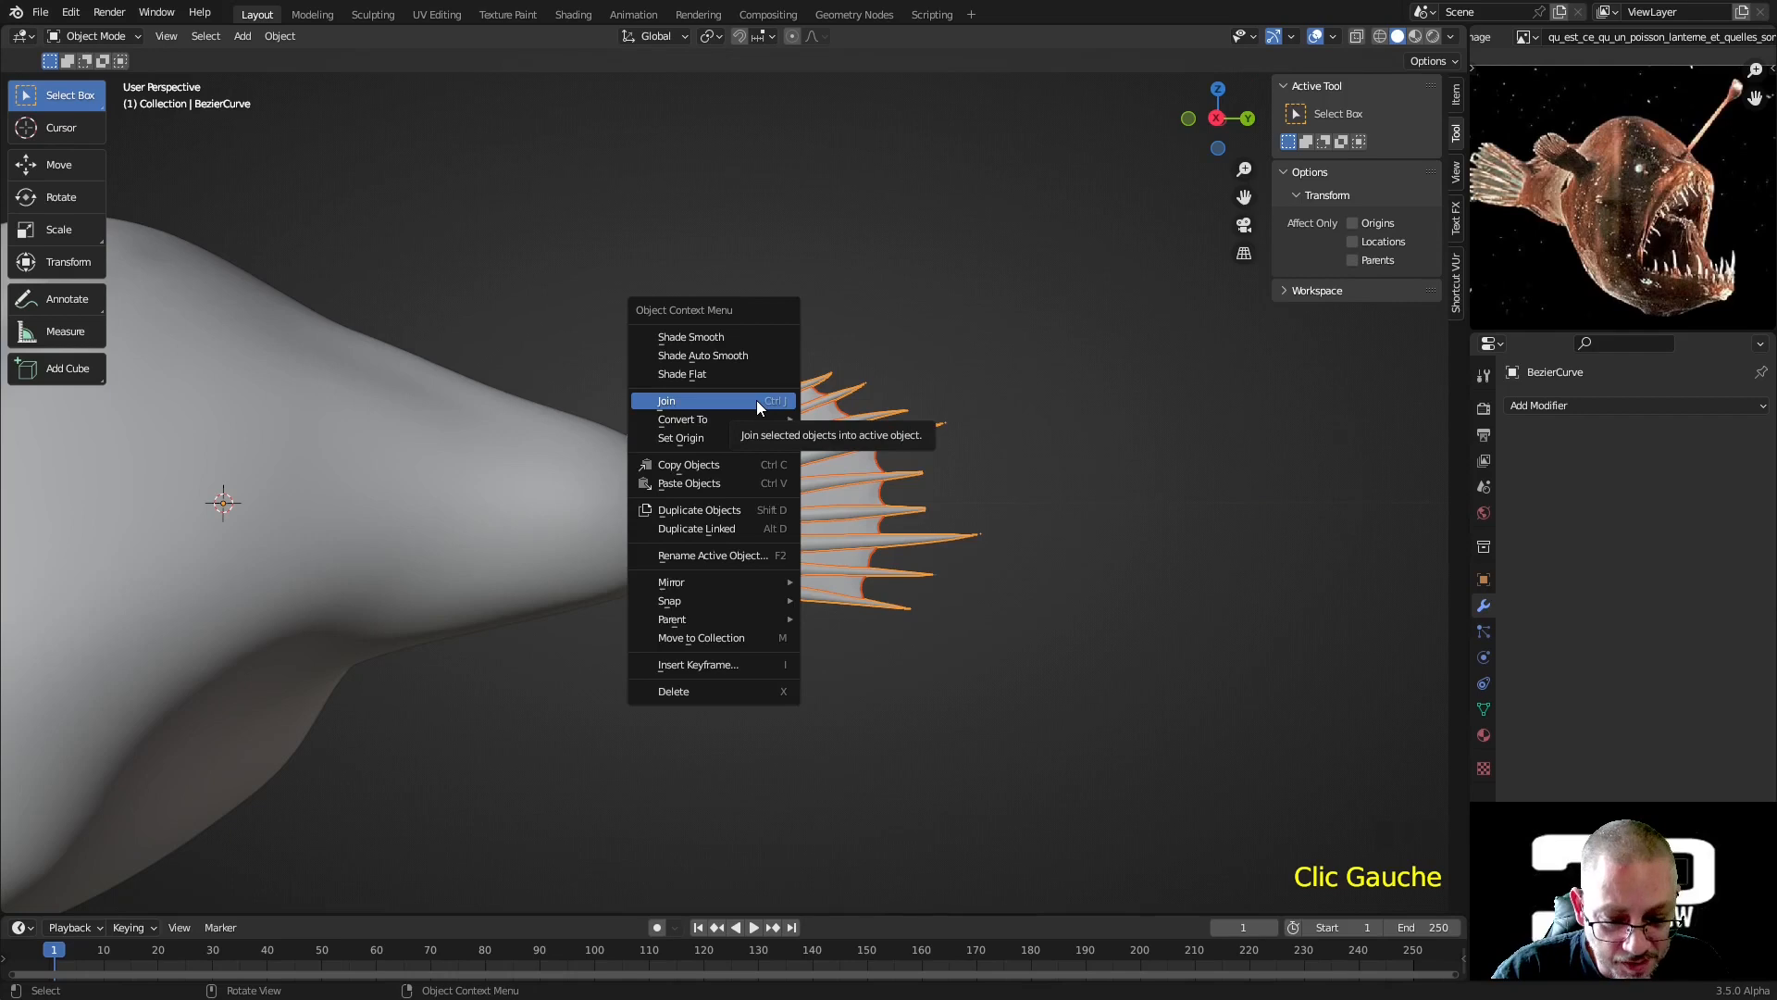
left_click(757, 400)
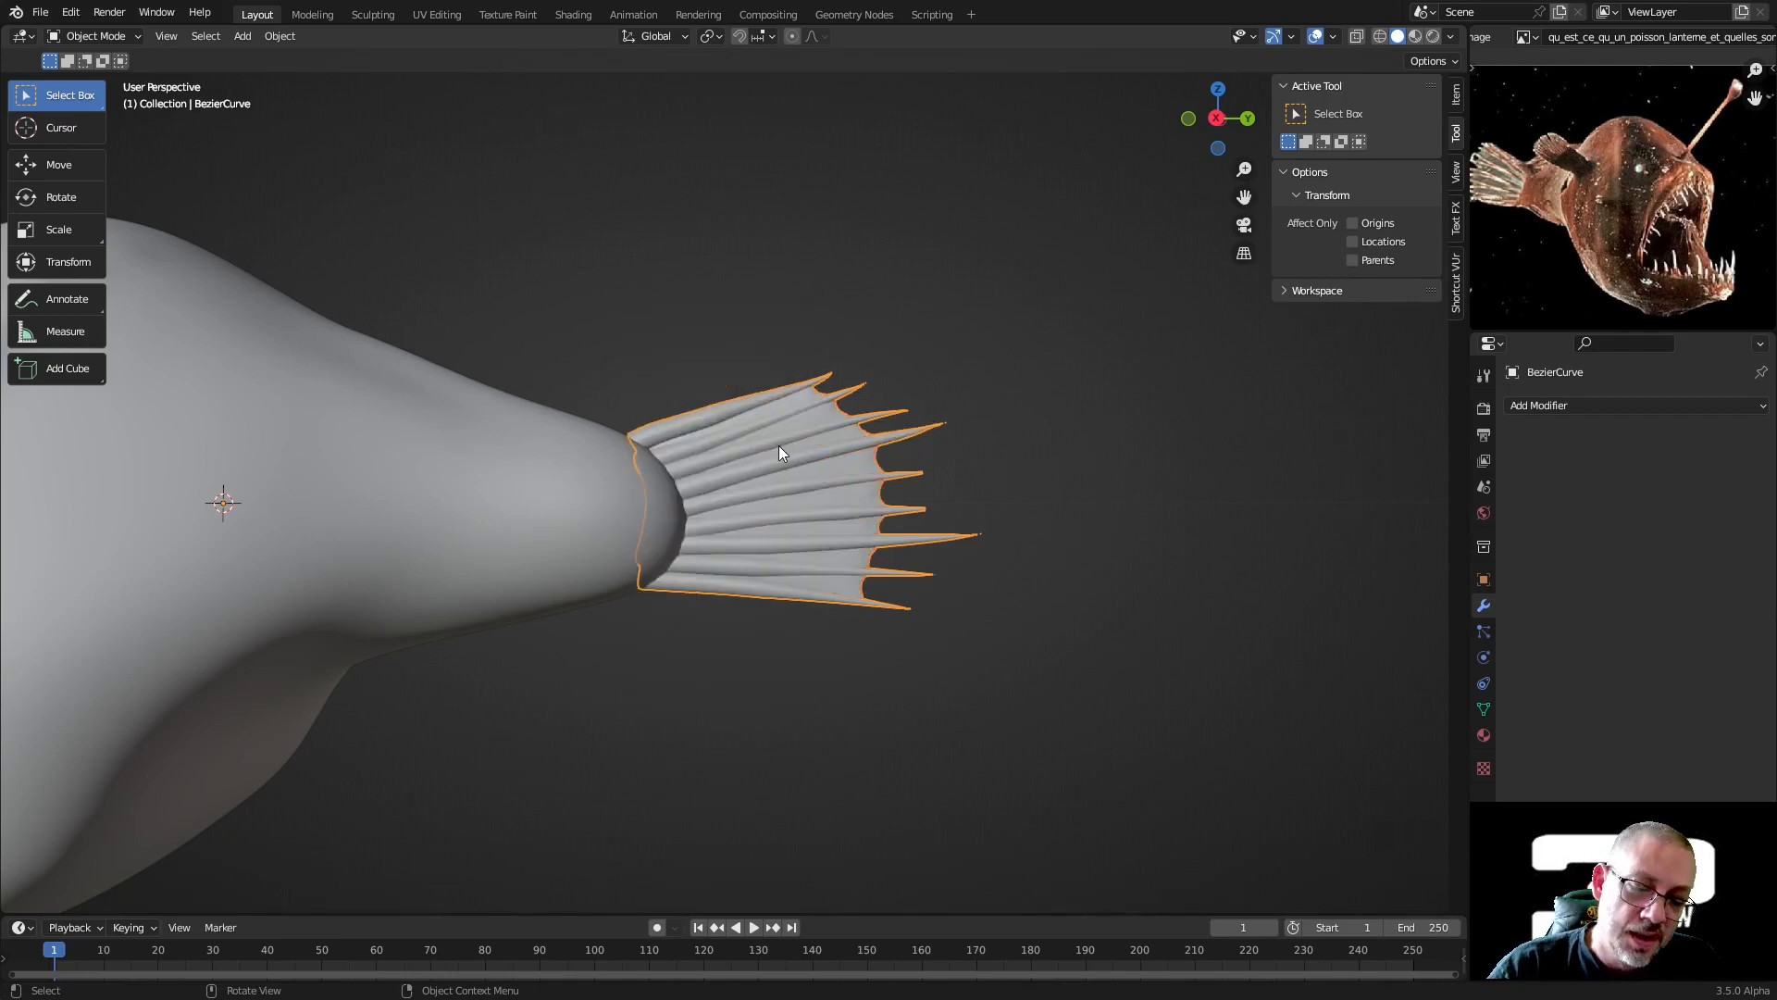
Add the fish body to the selection as the active object and join the tail fin to it
left_click(568, 480, "shift")
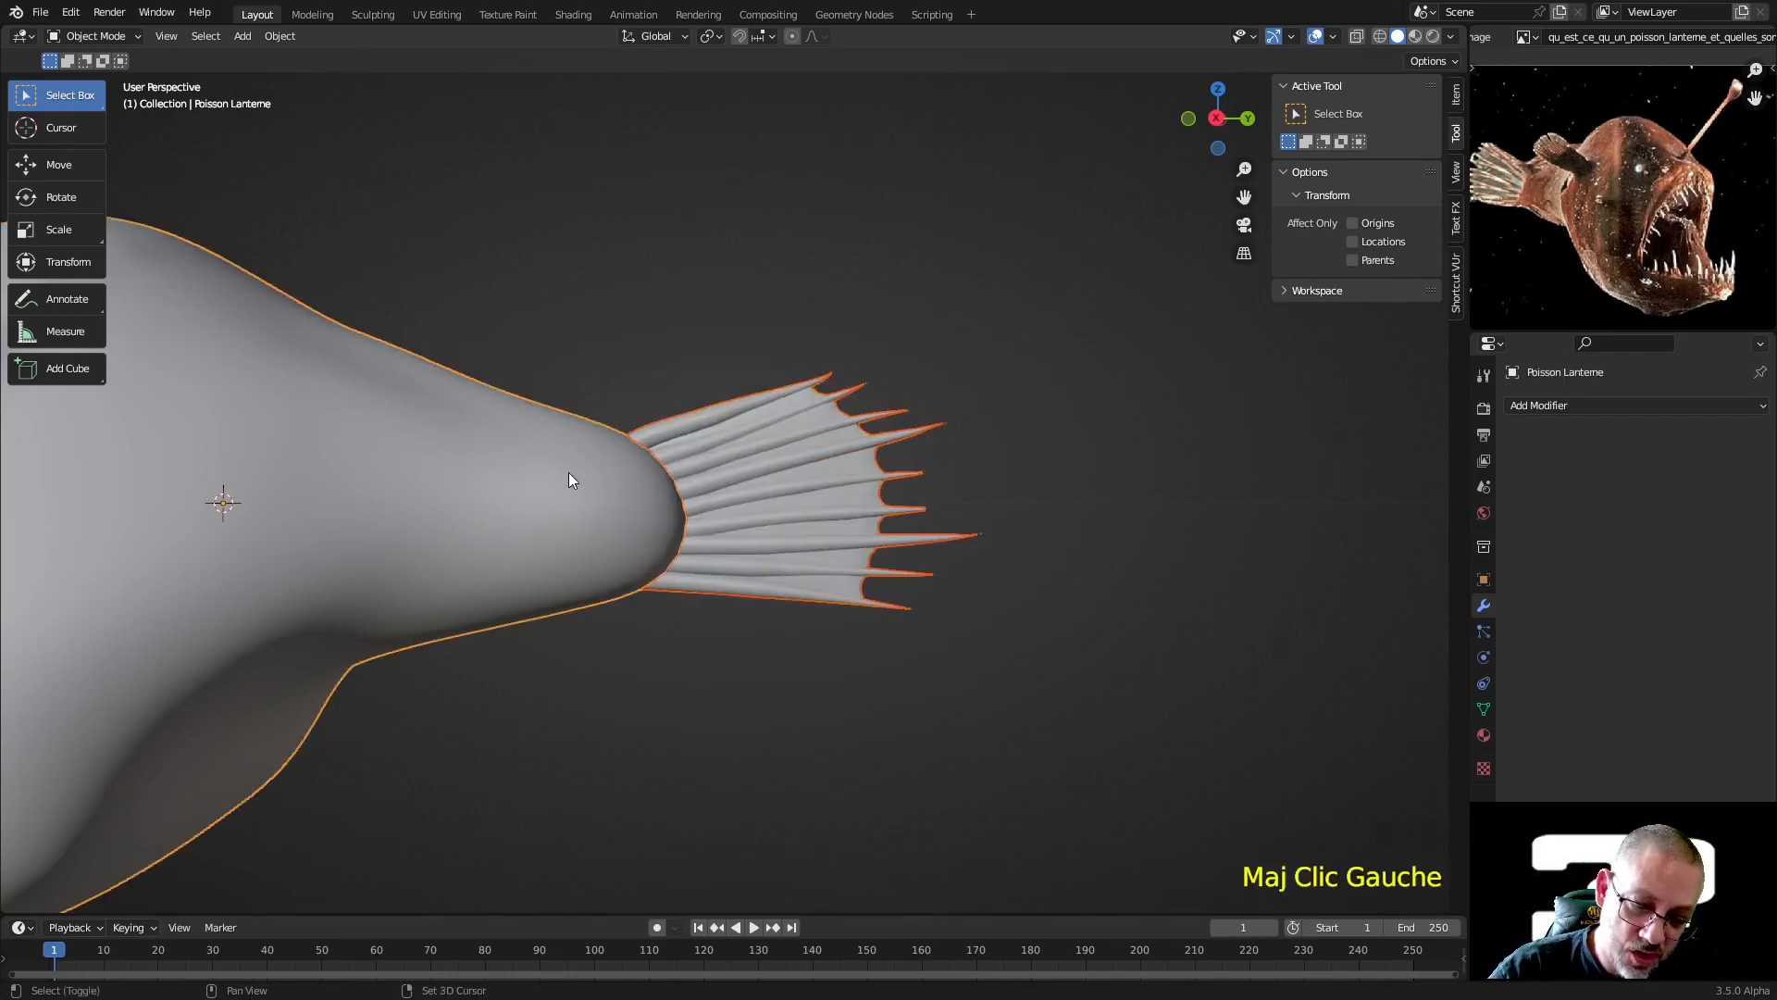
right_click(568, 474)
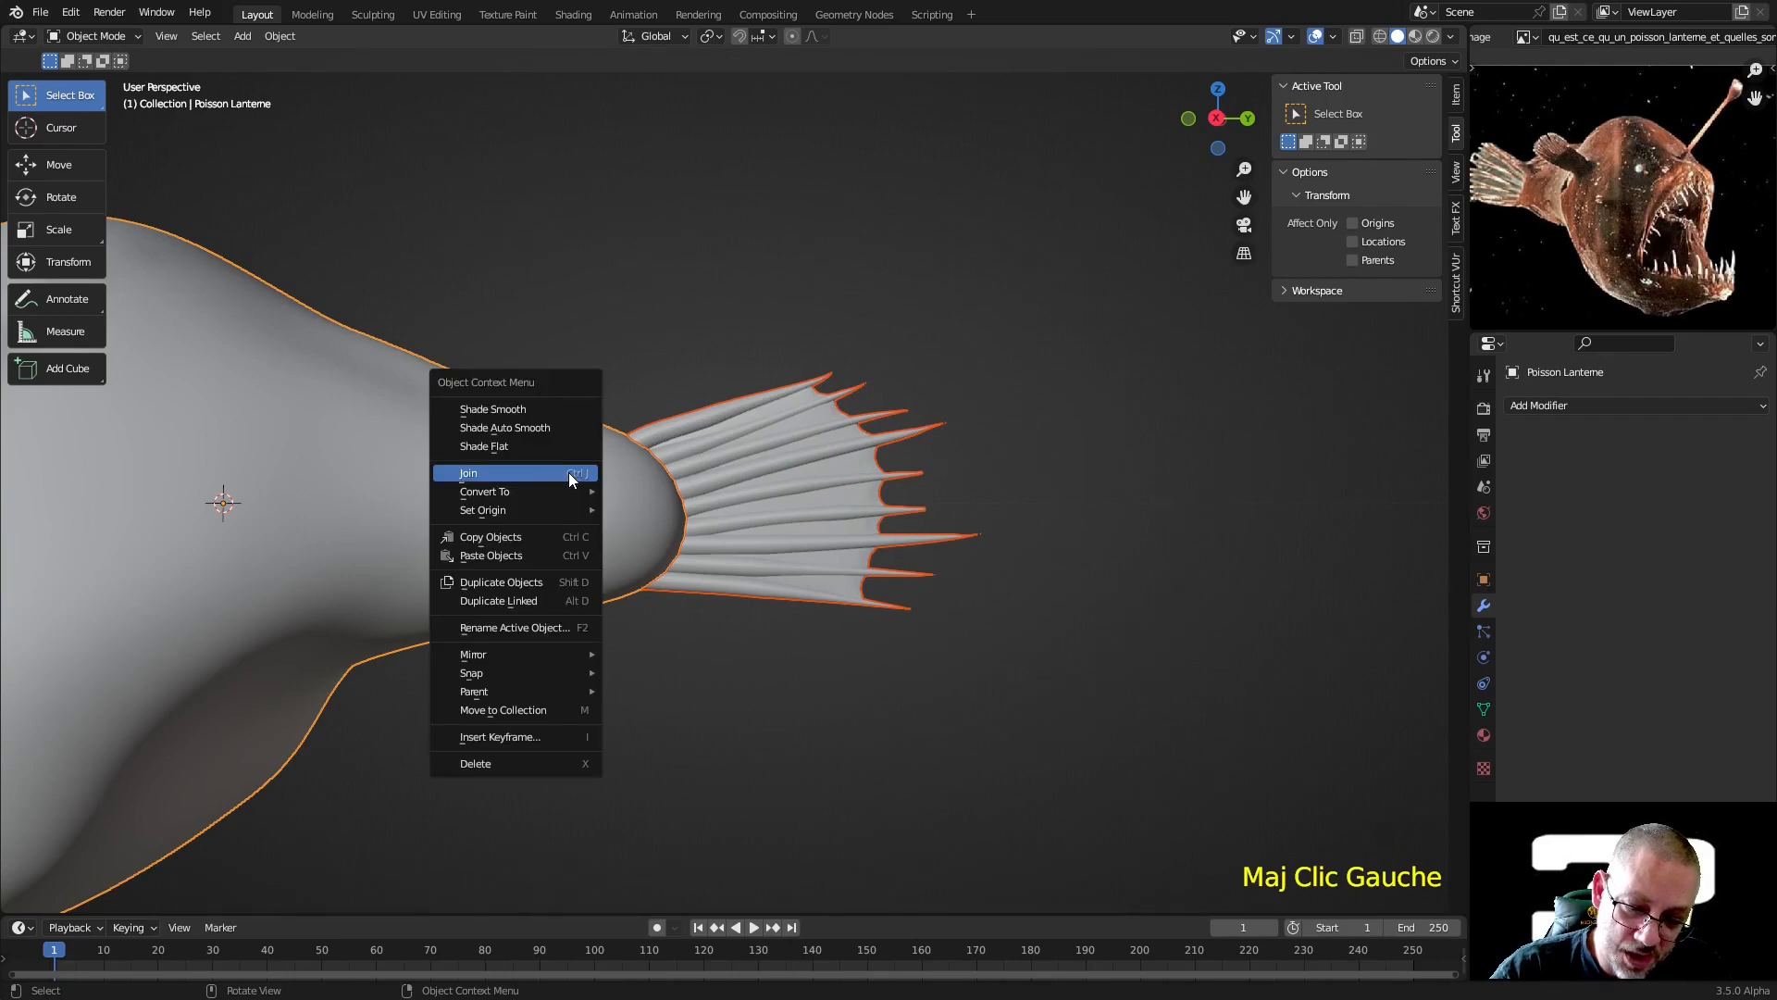
left_click(568, 474)
Switch to Sculpt Mode and remesh the joined fish with the 0.006511 m voxel size sampled from the tail
scroll(704, 350, "down", 4)
middle_click_drag(718, 365, 903, 352)
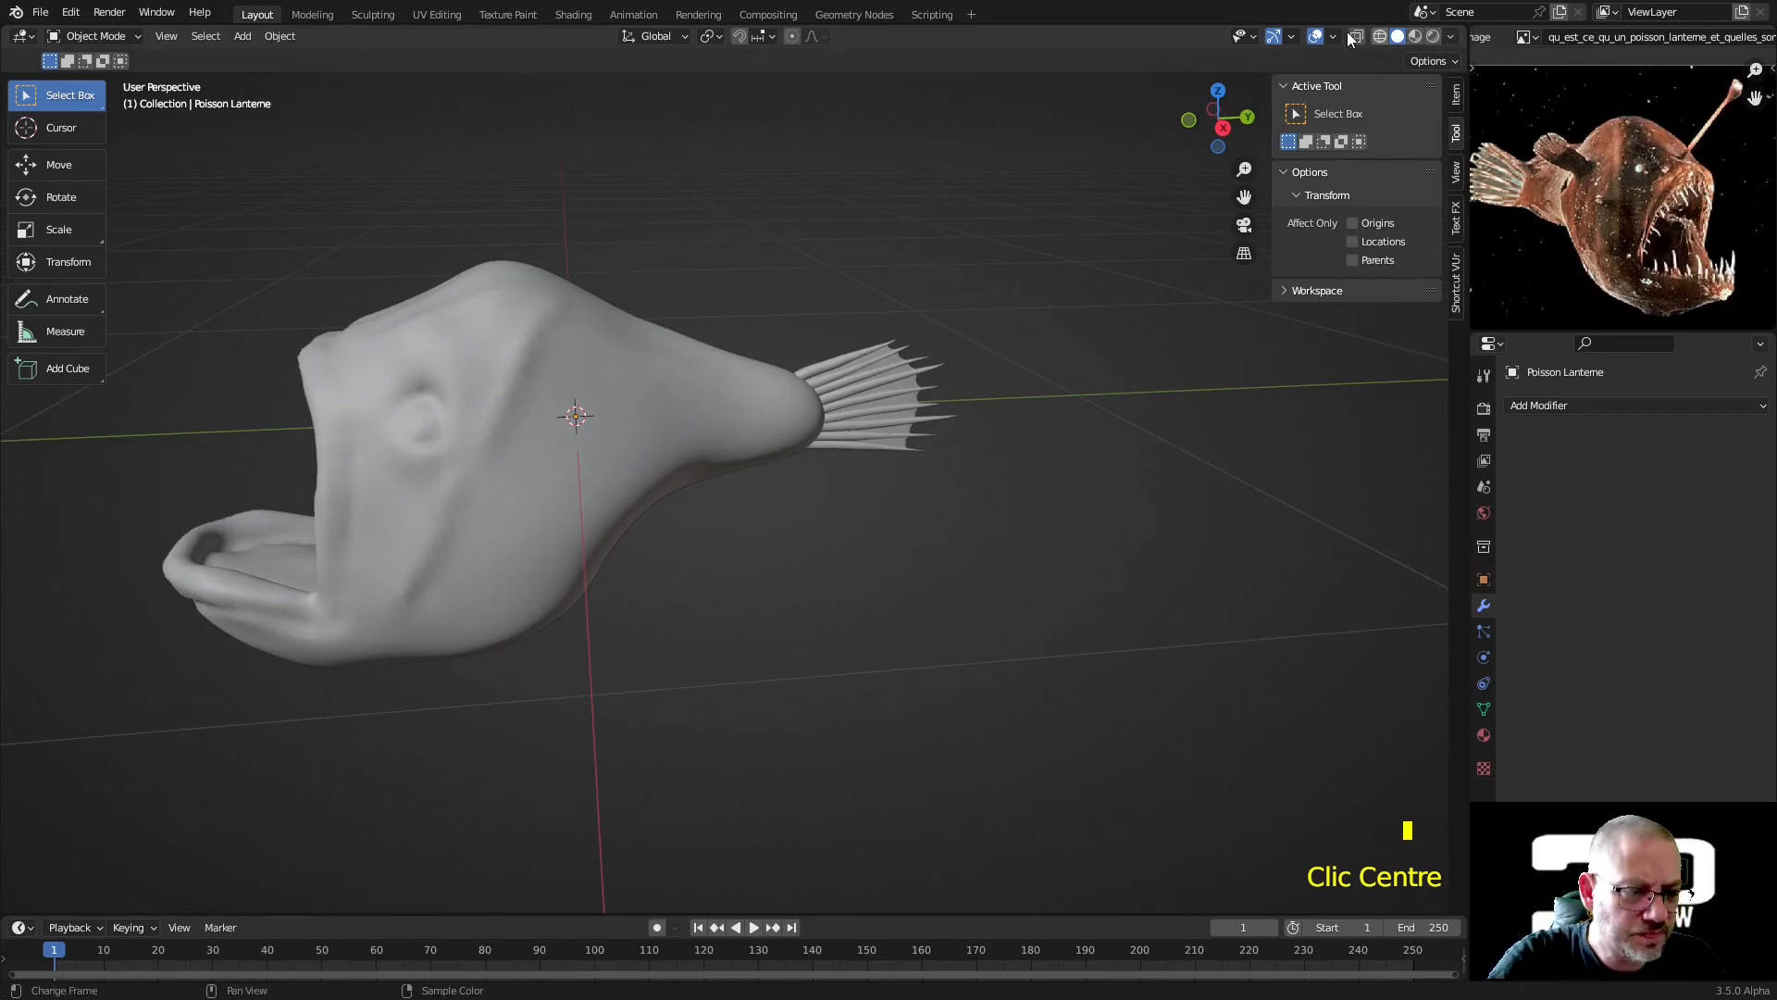
left_click(96, 35)
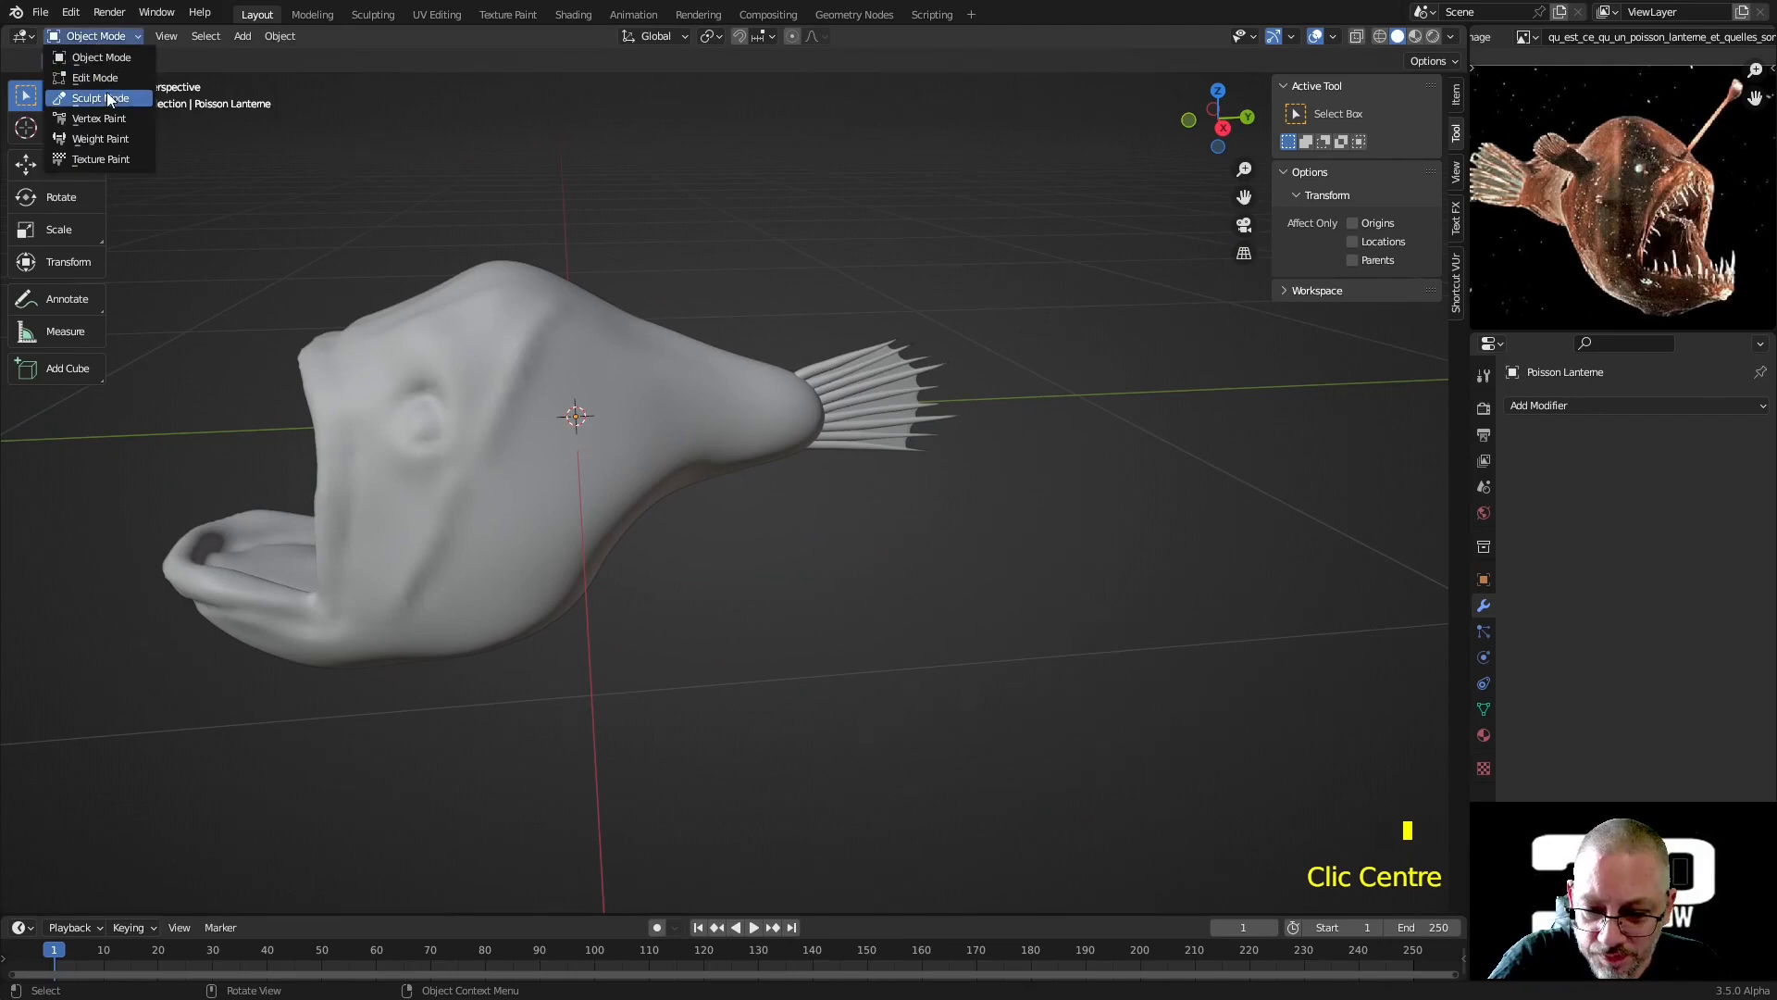
left_click(107, 92)
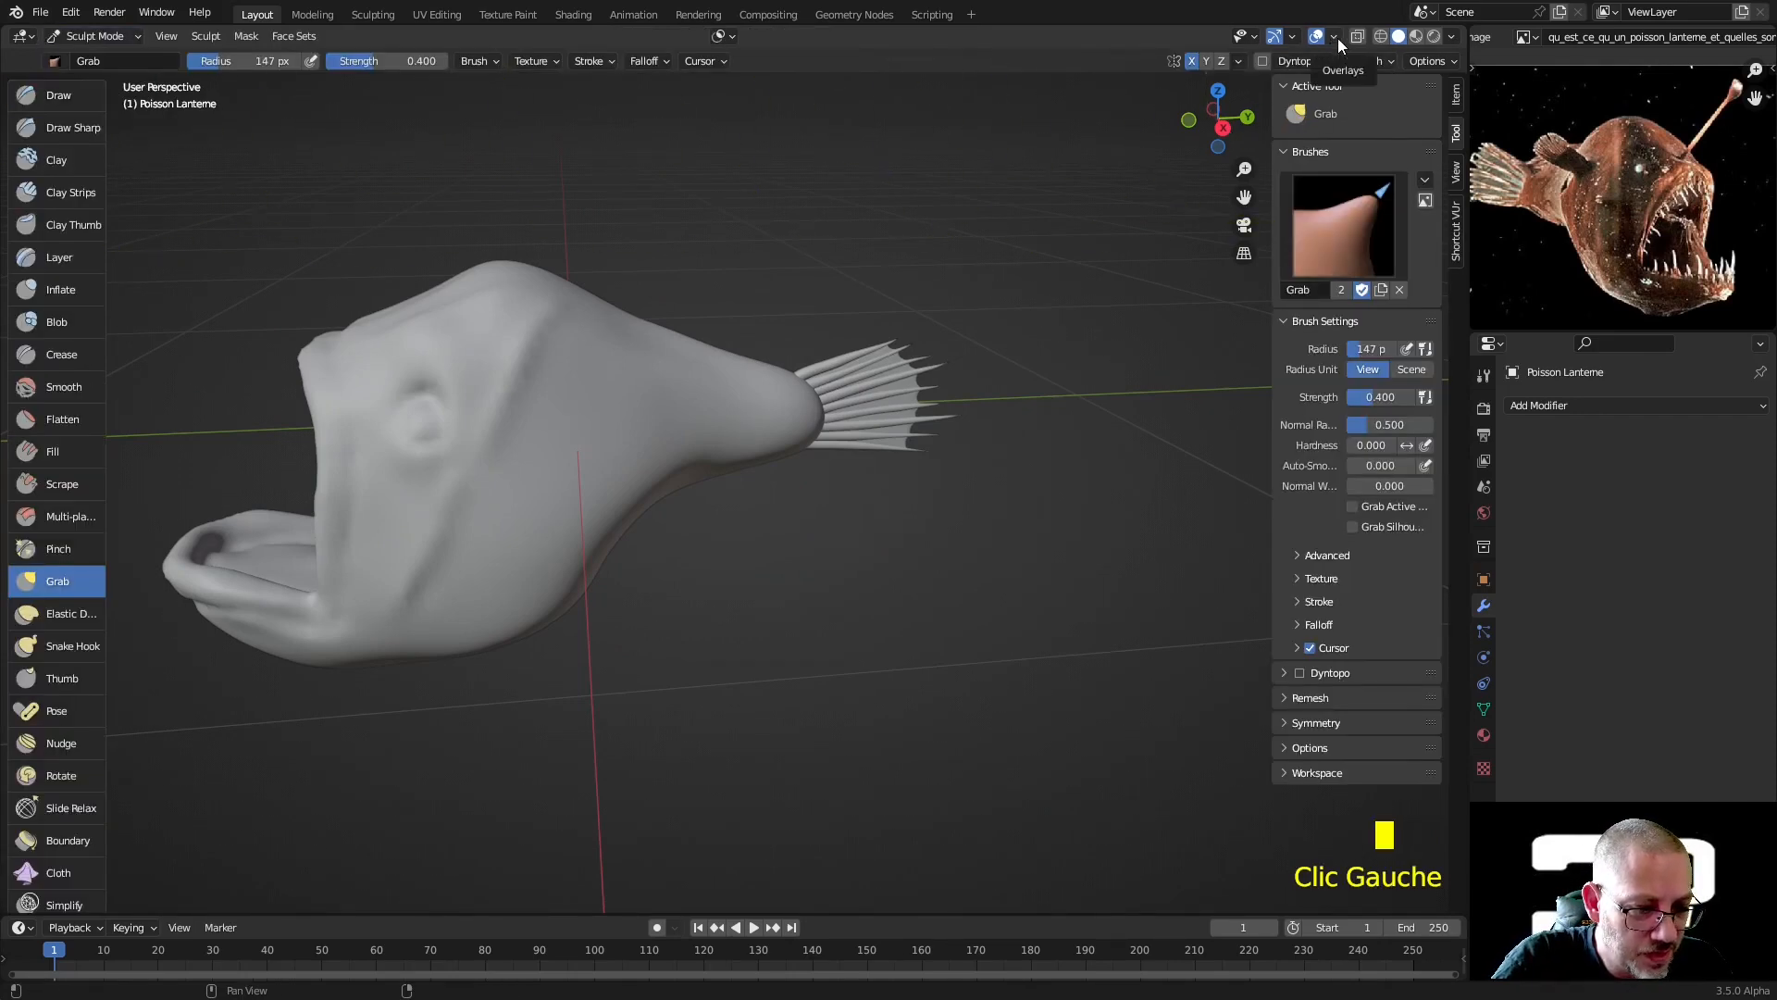
left_click(1379, 63)
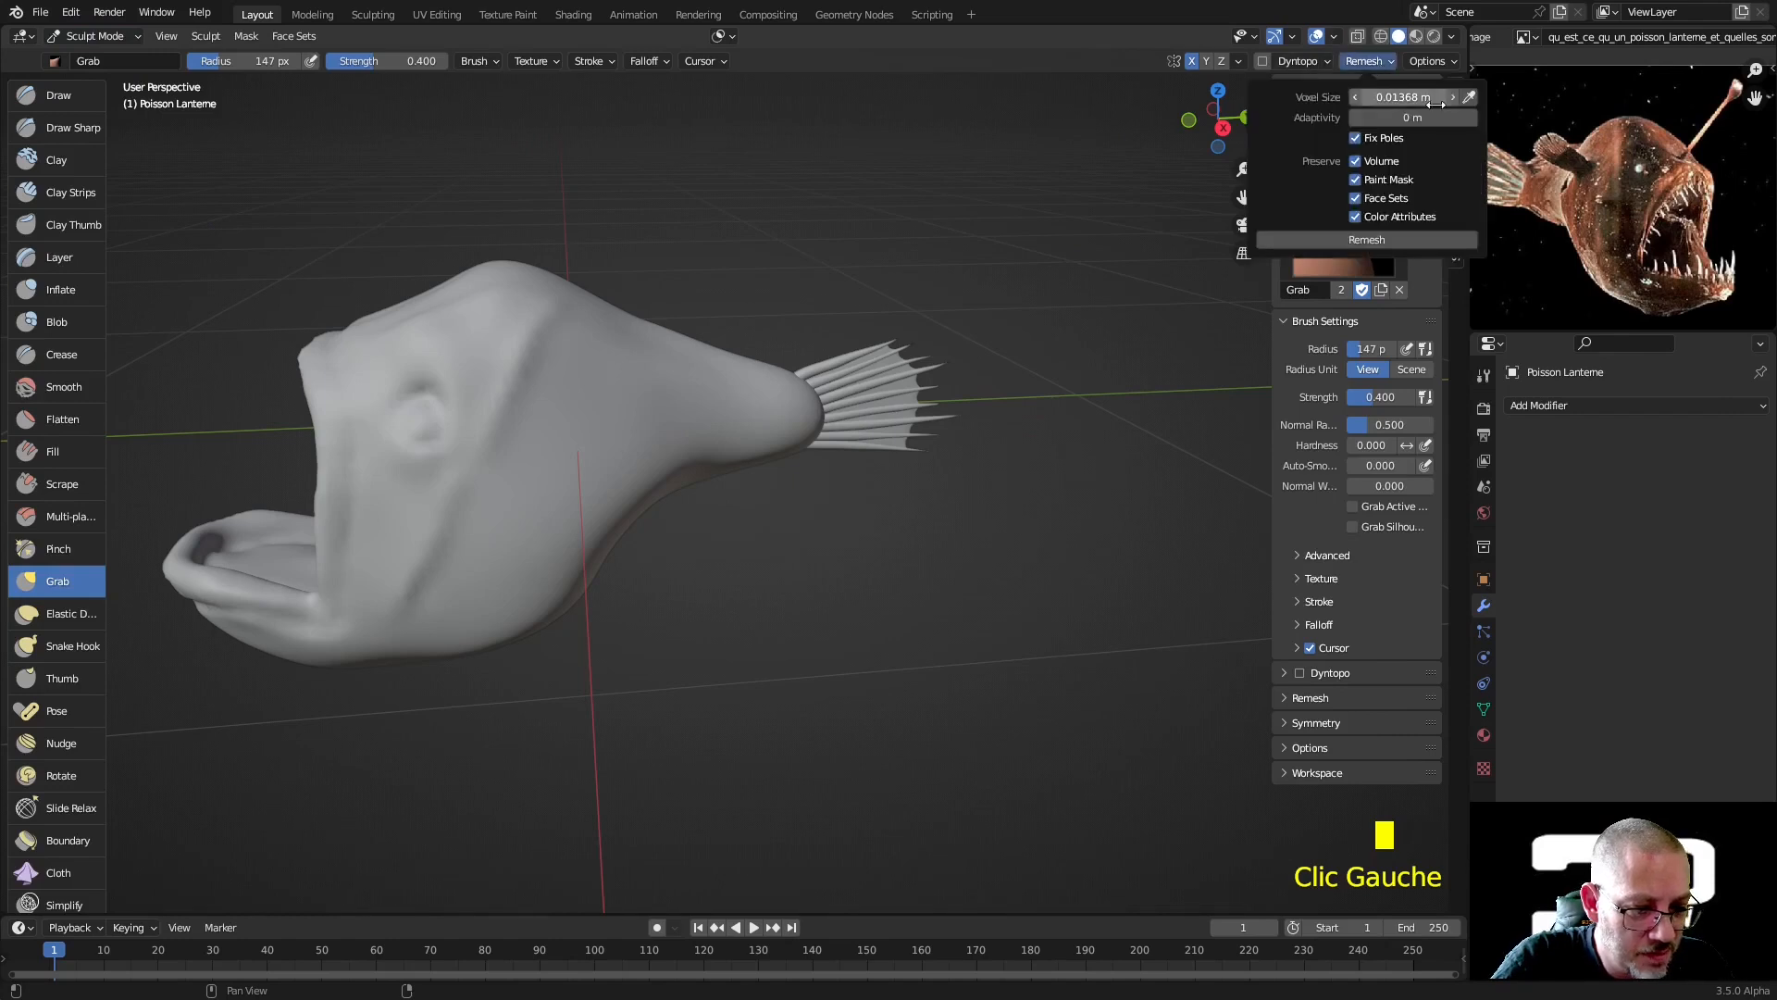
left_click(1469, 96)
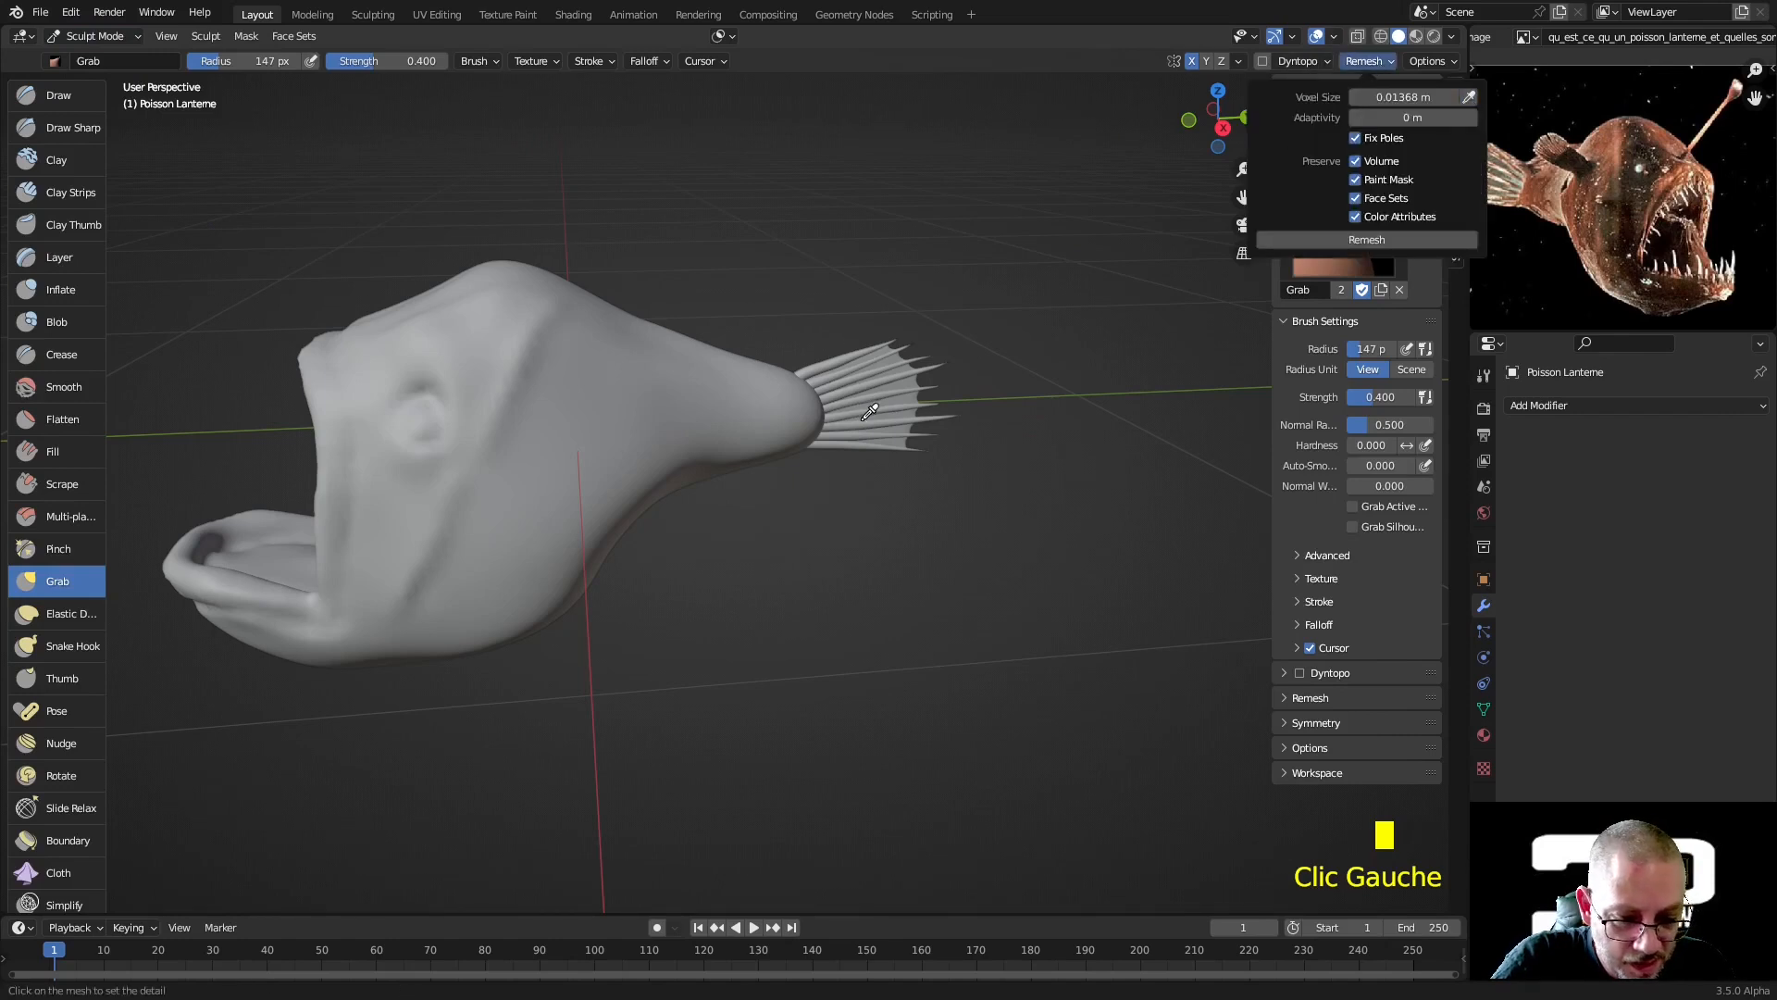
left_click(815, 362)
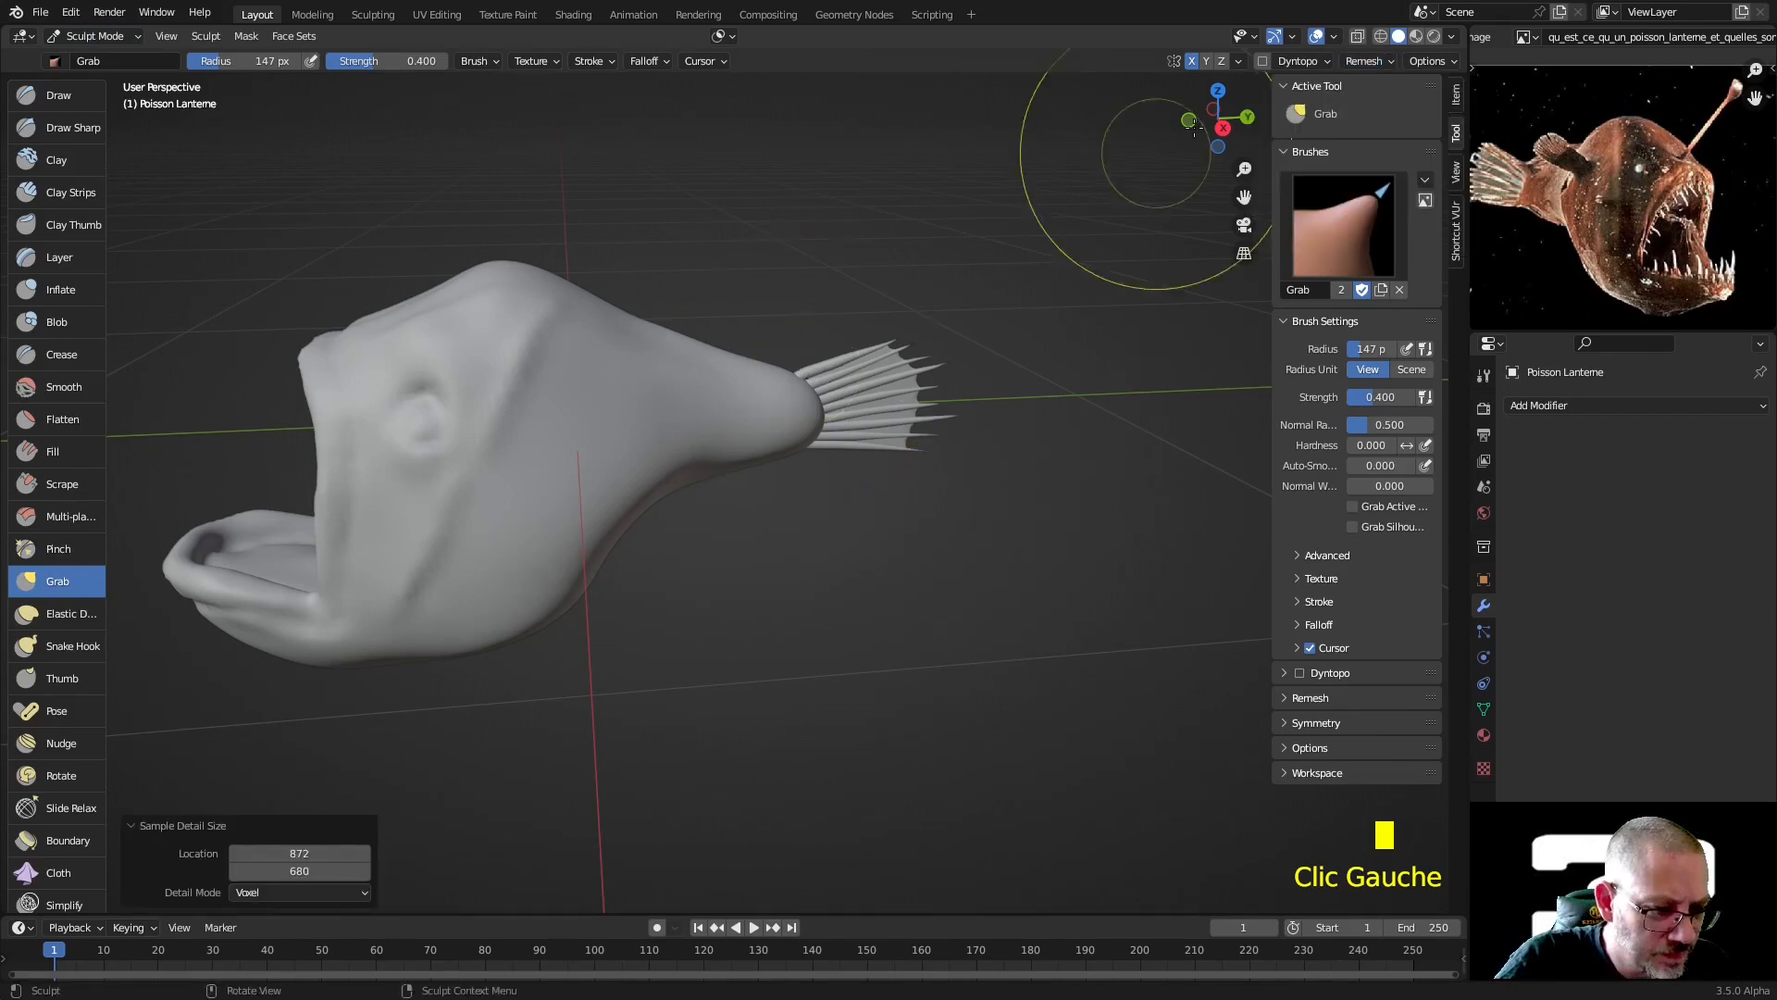
left_click(1388, 61)
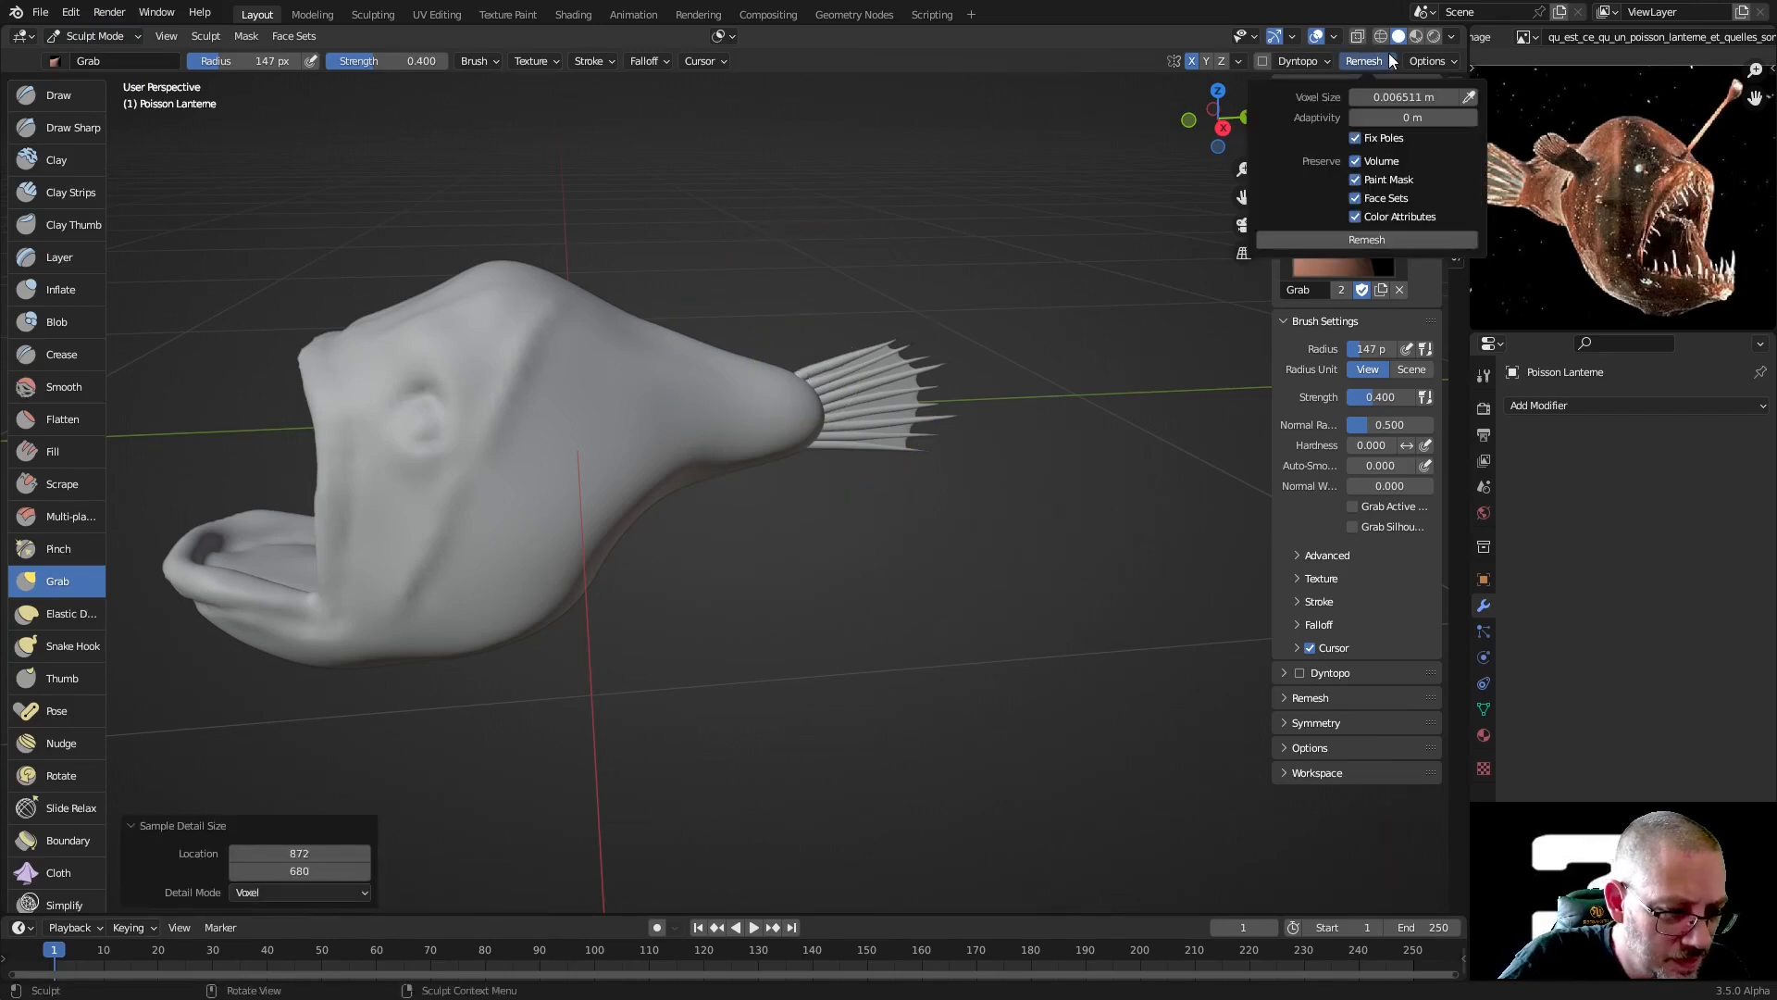
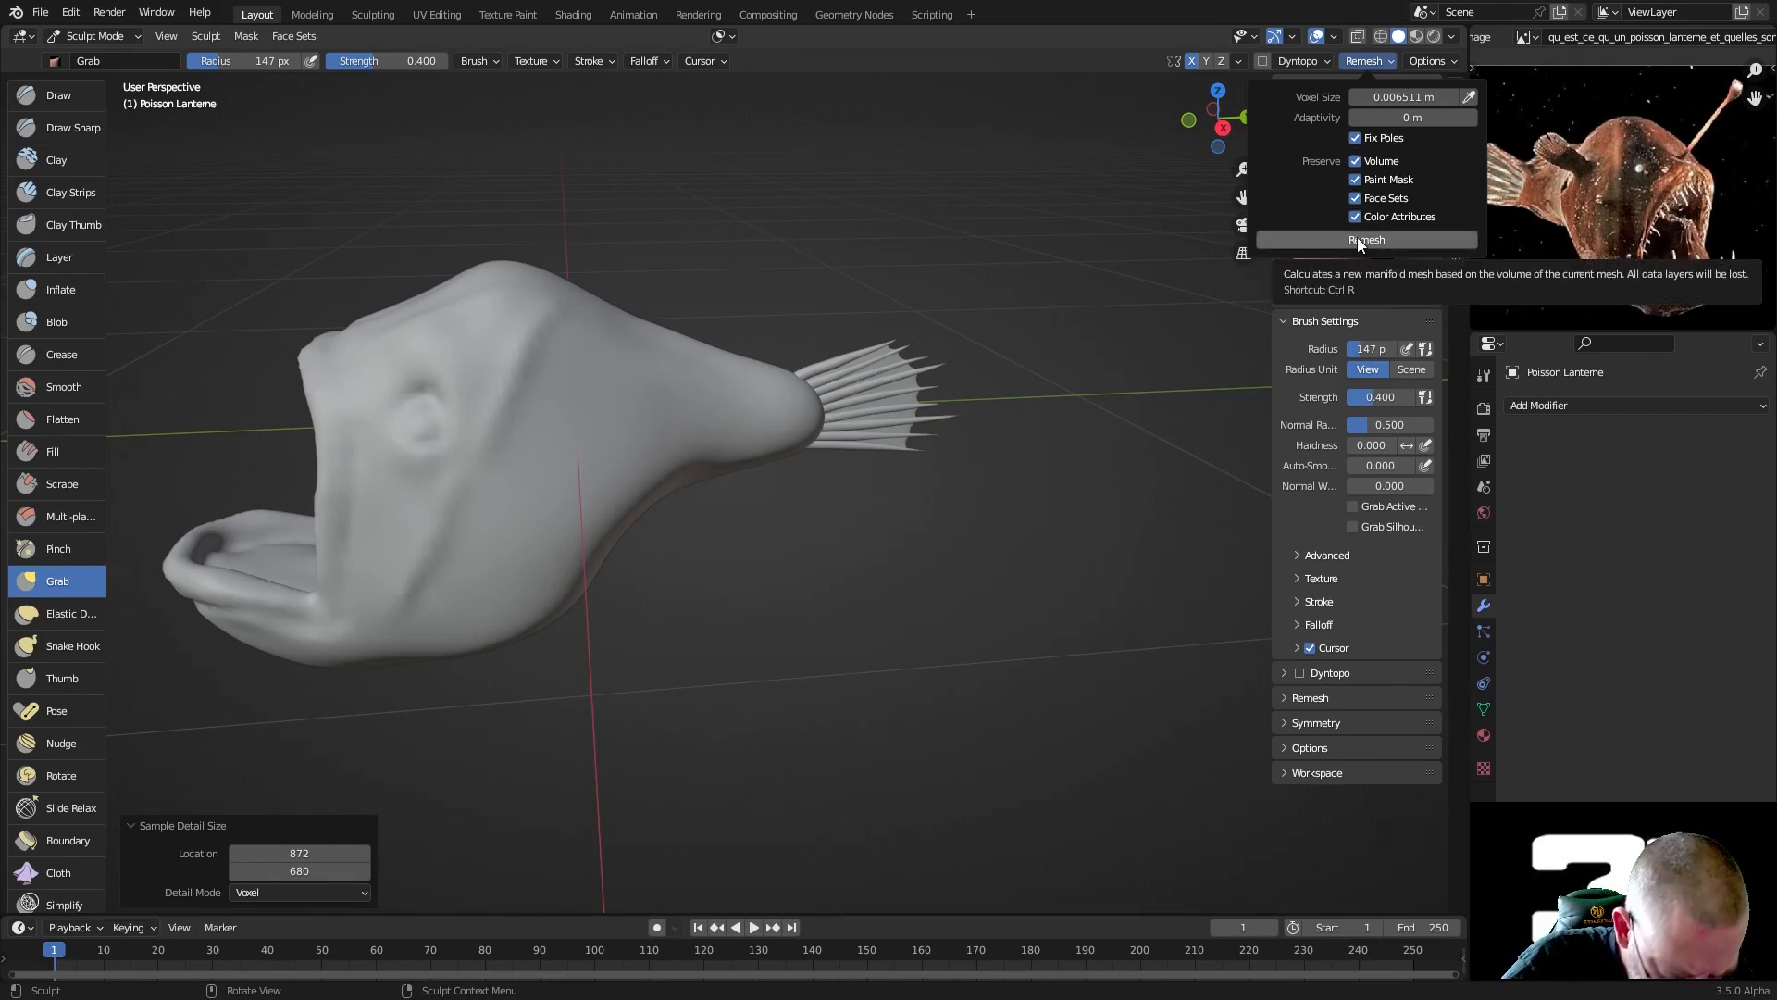
left_click(1357, 237)
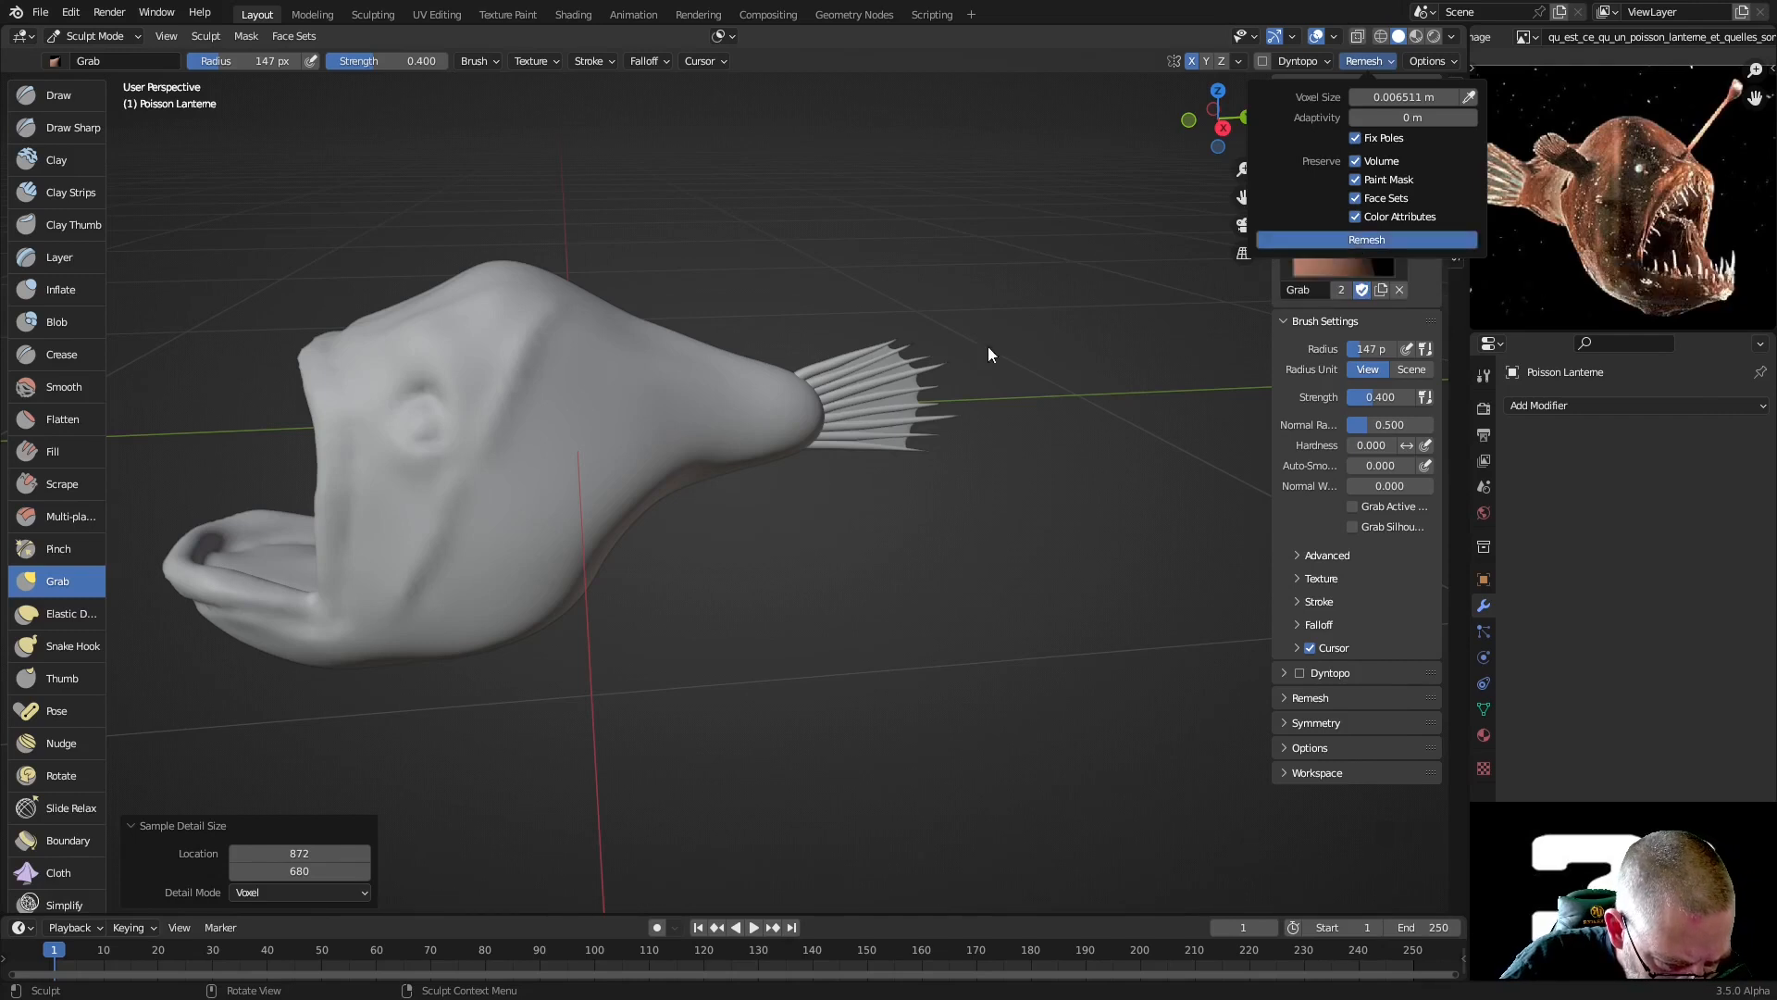
Smooth the ray tips and scalloped membrane along the tail fin's trailing edge
middle_click_drag(953, 358, 1023, 448)
scroll(972, 446, "up", 4)
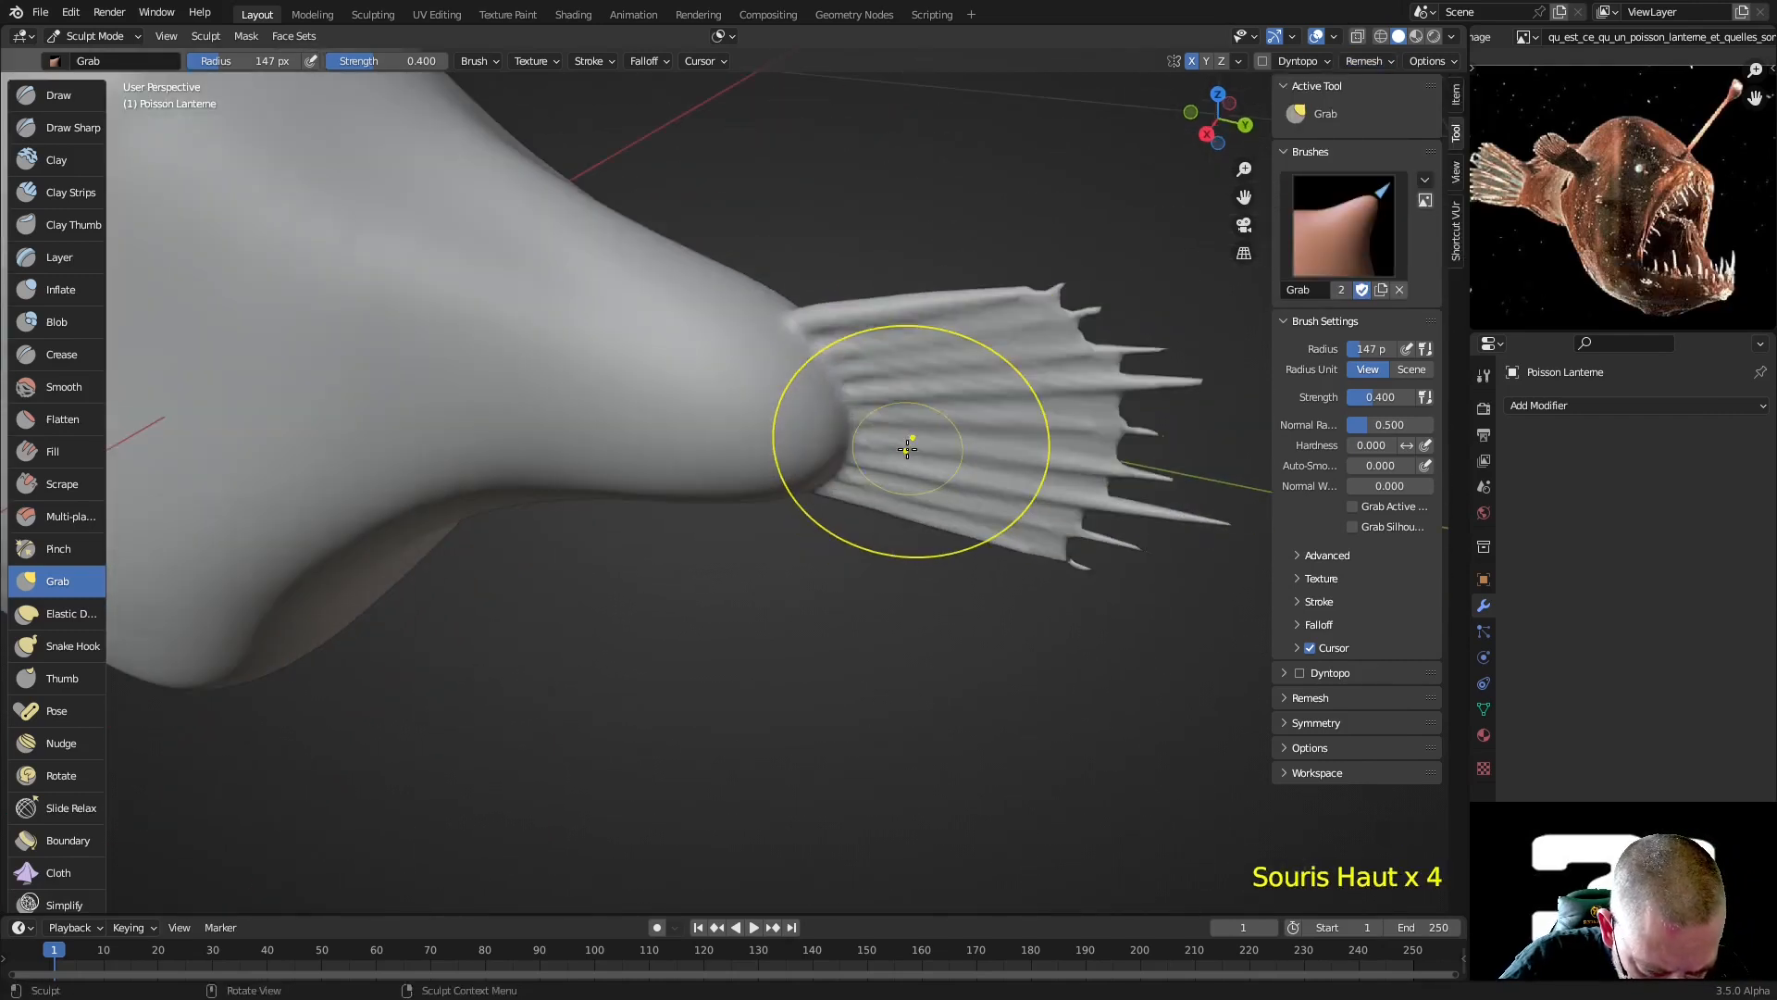
middle_click_drag(1051, 345, 1098, 278)
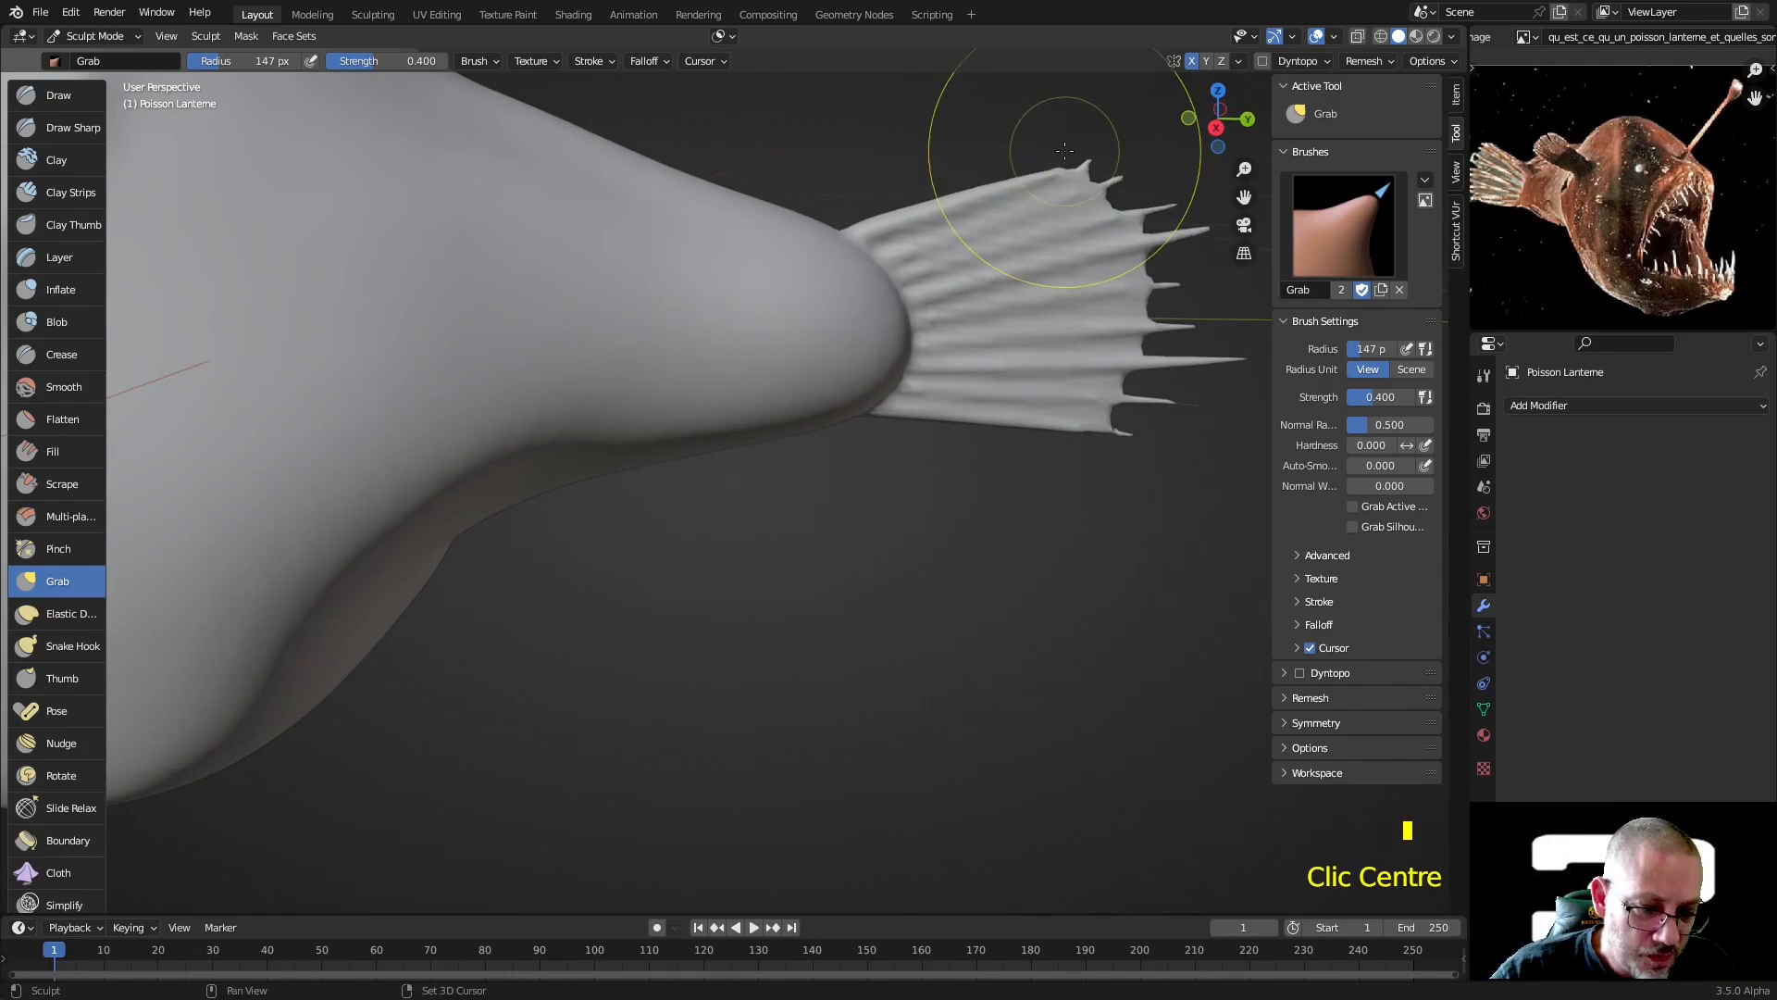
left_click_drag(1095, 183, 1111, 163, "shift")
mouse_move(1111, 163)
left_mouse_down("shift")
mouse_move(1087, 171)
mouse_move(1150, 226)
left_mouse_up("shift")
left_click_drag(1157, 237, 1208, 283, "shift")
left_click_drag(1216, 291, 1208, 407, "shift")
Reshape the body's rounded tail end with the Grab brush and smooth its junction with the fin
mouse_move(1136, 448)
middle_mouse_down()
mouse_move(758, 563)
mouse_move(791, 745)
middle_mouse_up()
scroll(920, 515, "down", 3)
scroll(757, 562, "up", 3)
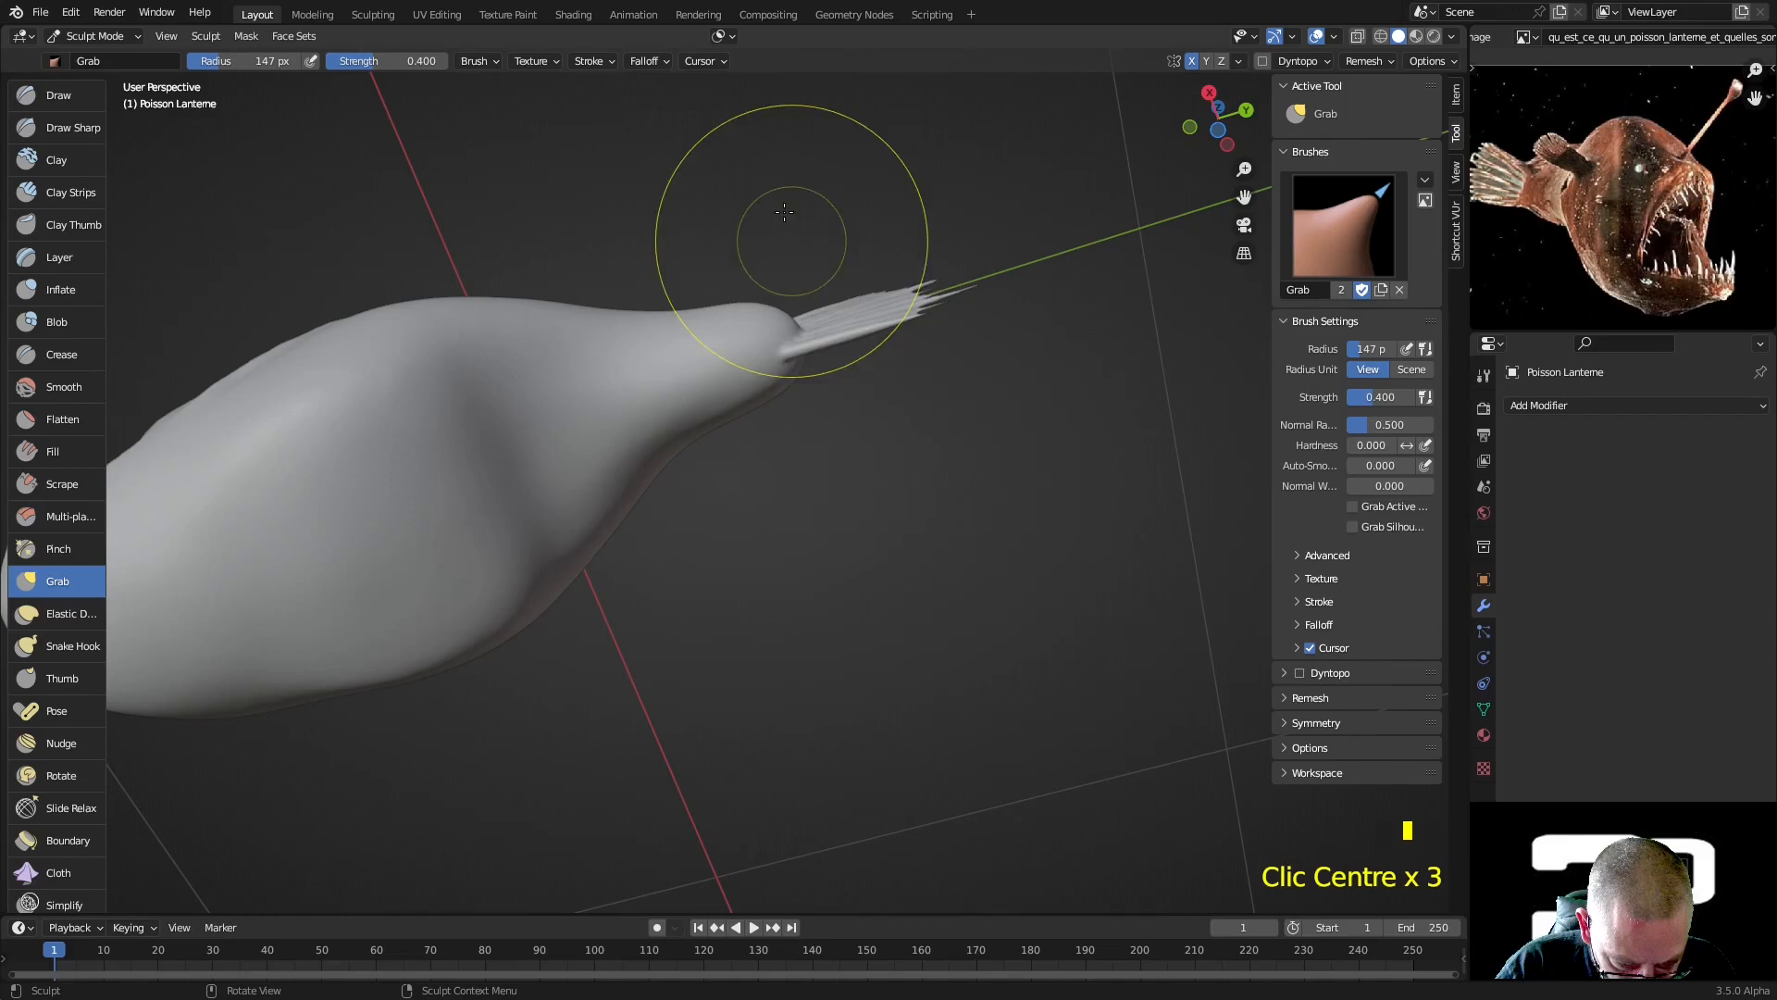
left_click_drag(743, 309, 762, 354)
mouse_move(753, 316)
left_mouse_down()
mouse_move(745, 337)
mouse_move(715, 330)
mouse_move(787, 325)
left_mouse_up()
mouse_move(787, 326)
middle_mouse_down()
mouse_move(773, 535)
mouse_move(776, 496)
middle_mouse_up()
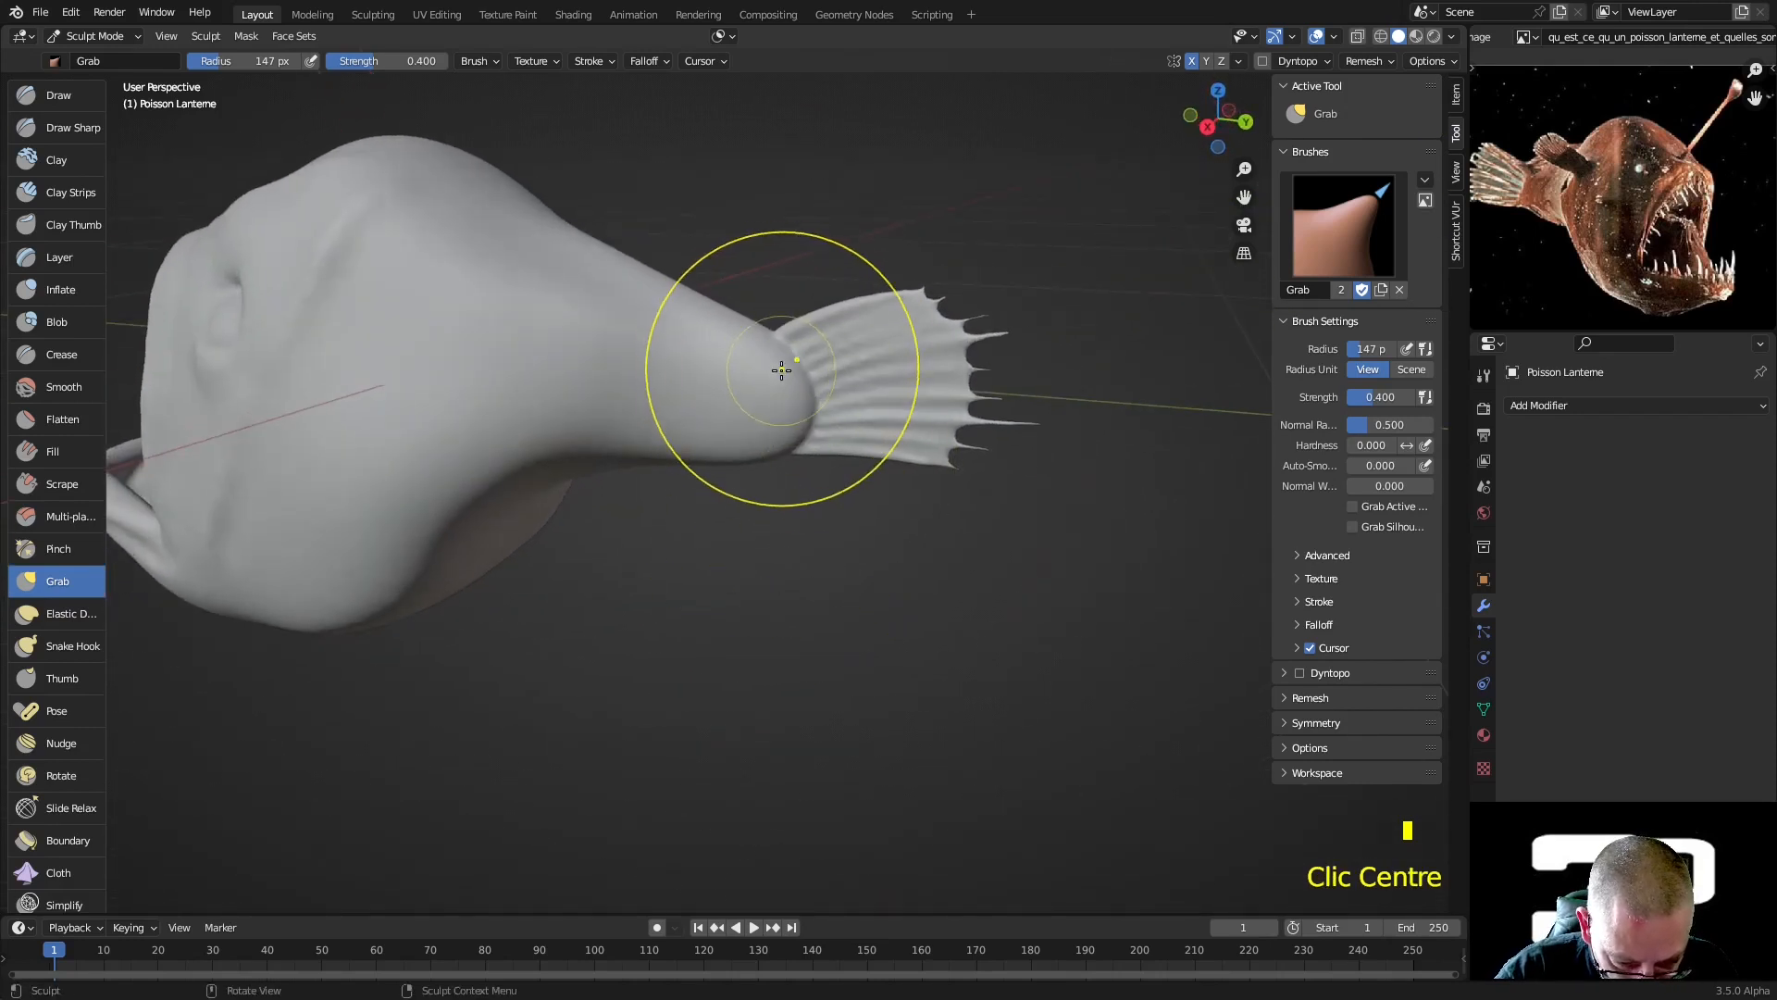
mouse_move(786, 374)
left_mouse_down("shift")
mouse_move(793, 428)
mouse_move(754, 396)
left_mouse_up("shift")
left_click_drag(753, 396, 742, 397, "shift")
Refine both sides of the tail base with the Grab brush so the body tapers into the thin fin
mouse_move(741, 397)
middle_mouse_down()
mouse_move(829, 342)
mouse_move(818, 580)
middle_mouse_up()
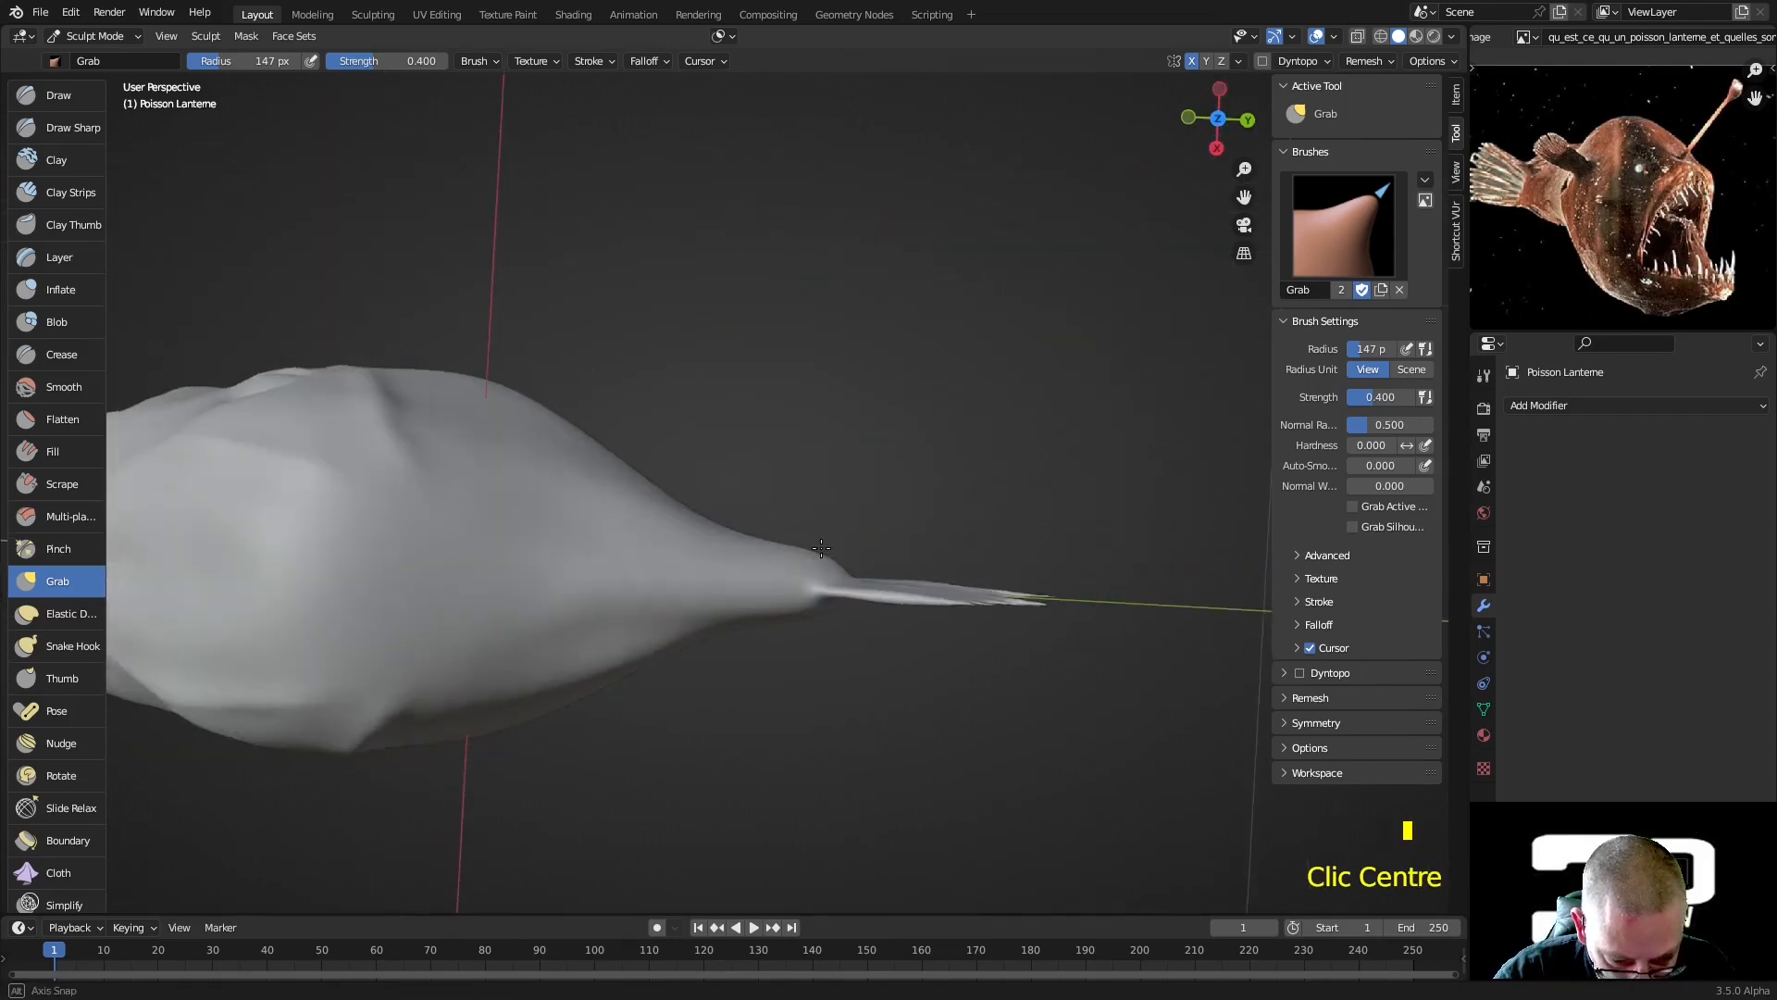
scroll(818, 580, "up", 2)
scroll(819, 579, "up", 1)
left_click_drag(972, 675, 980, 671)
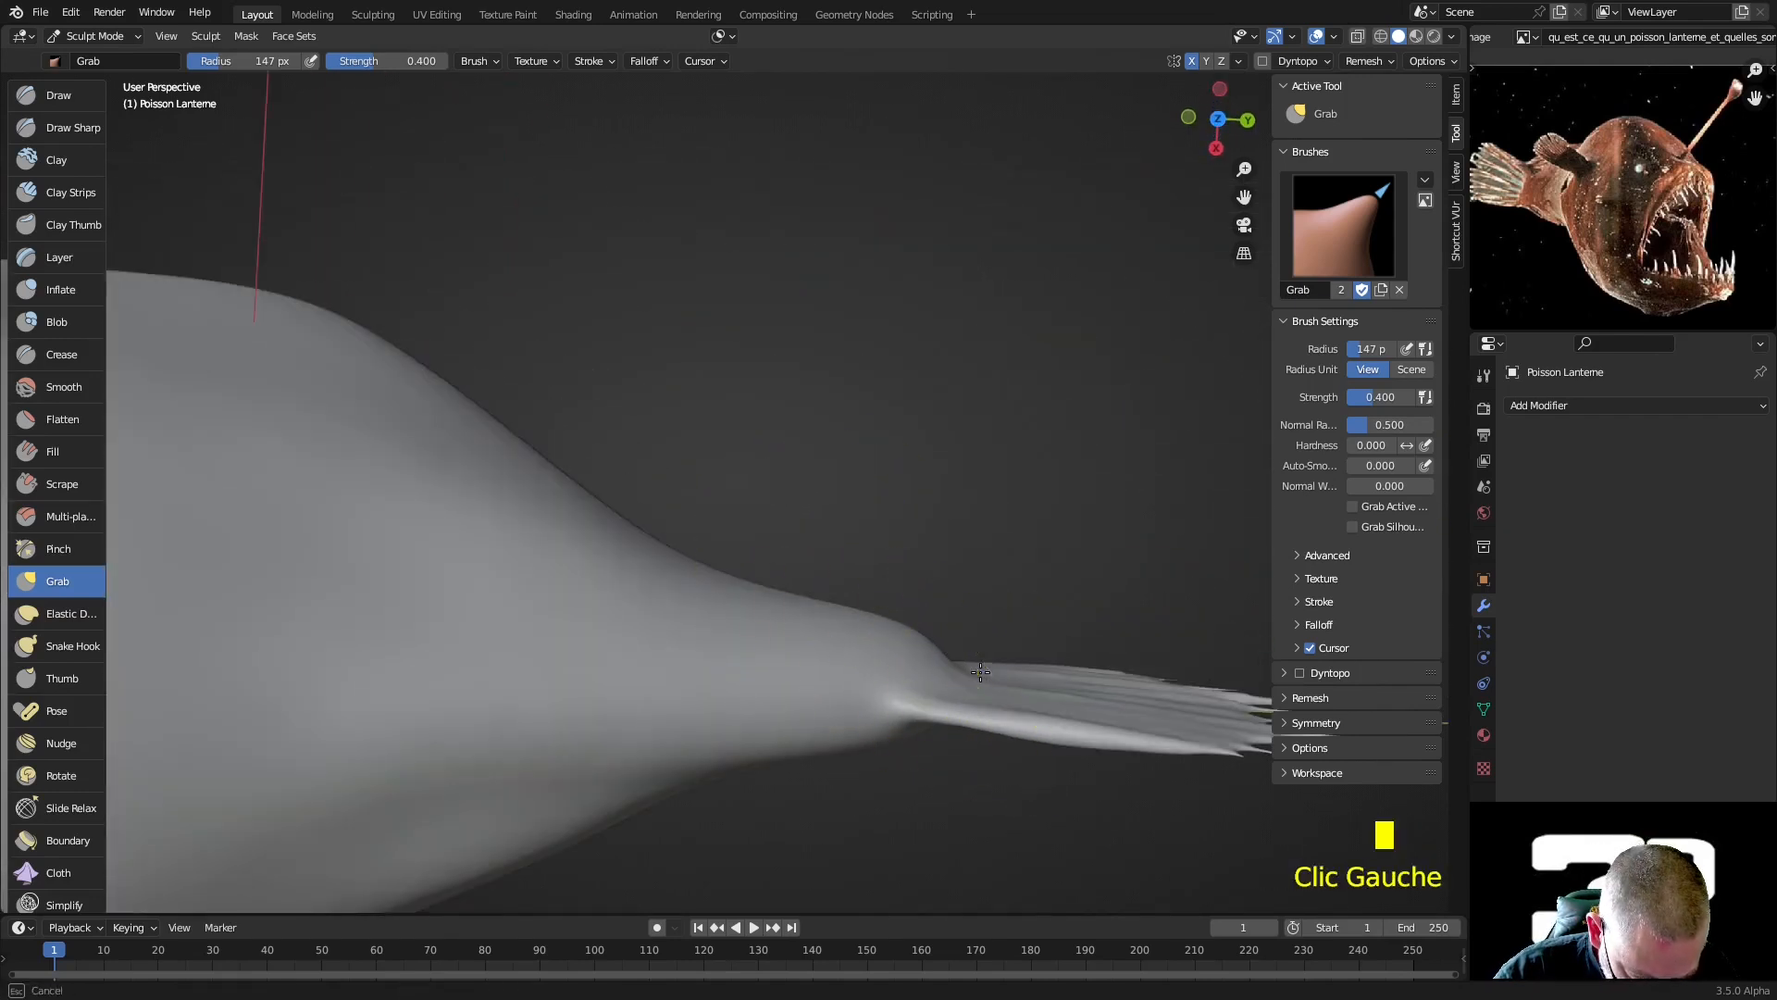
left_click_drag(963, 600, 961, 602)
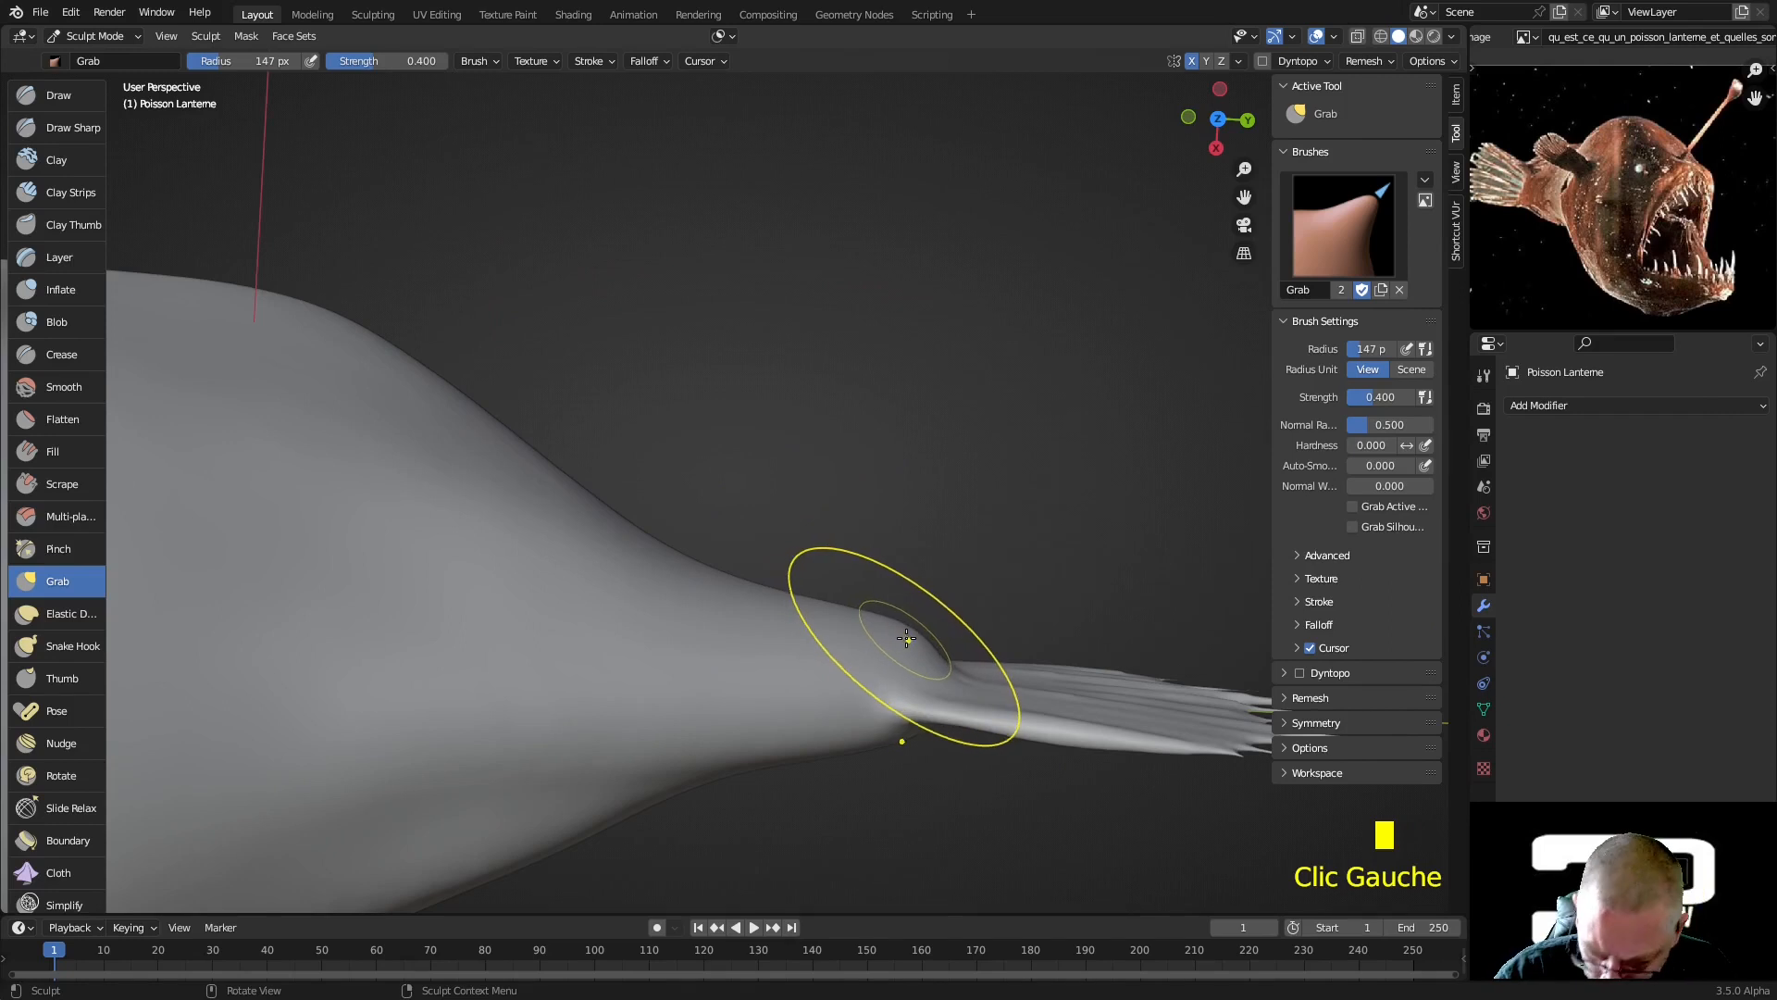
left_click_drag(981, 664, 987, 586)
middle_click_drag(987, 586, 1021, 630)
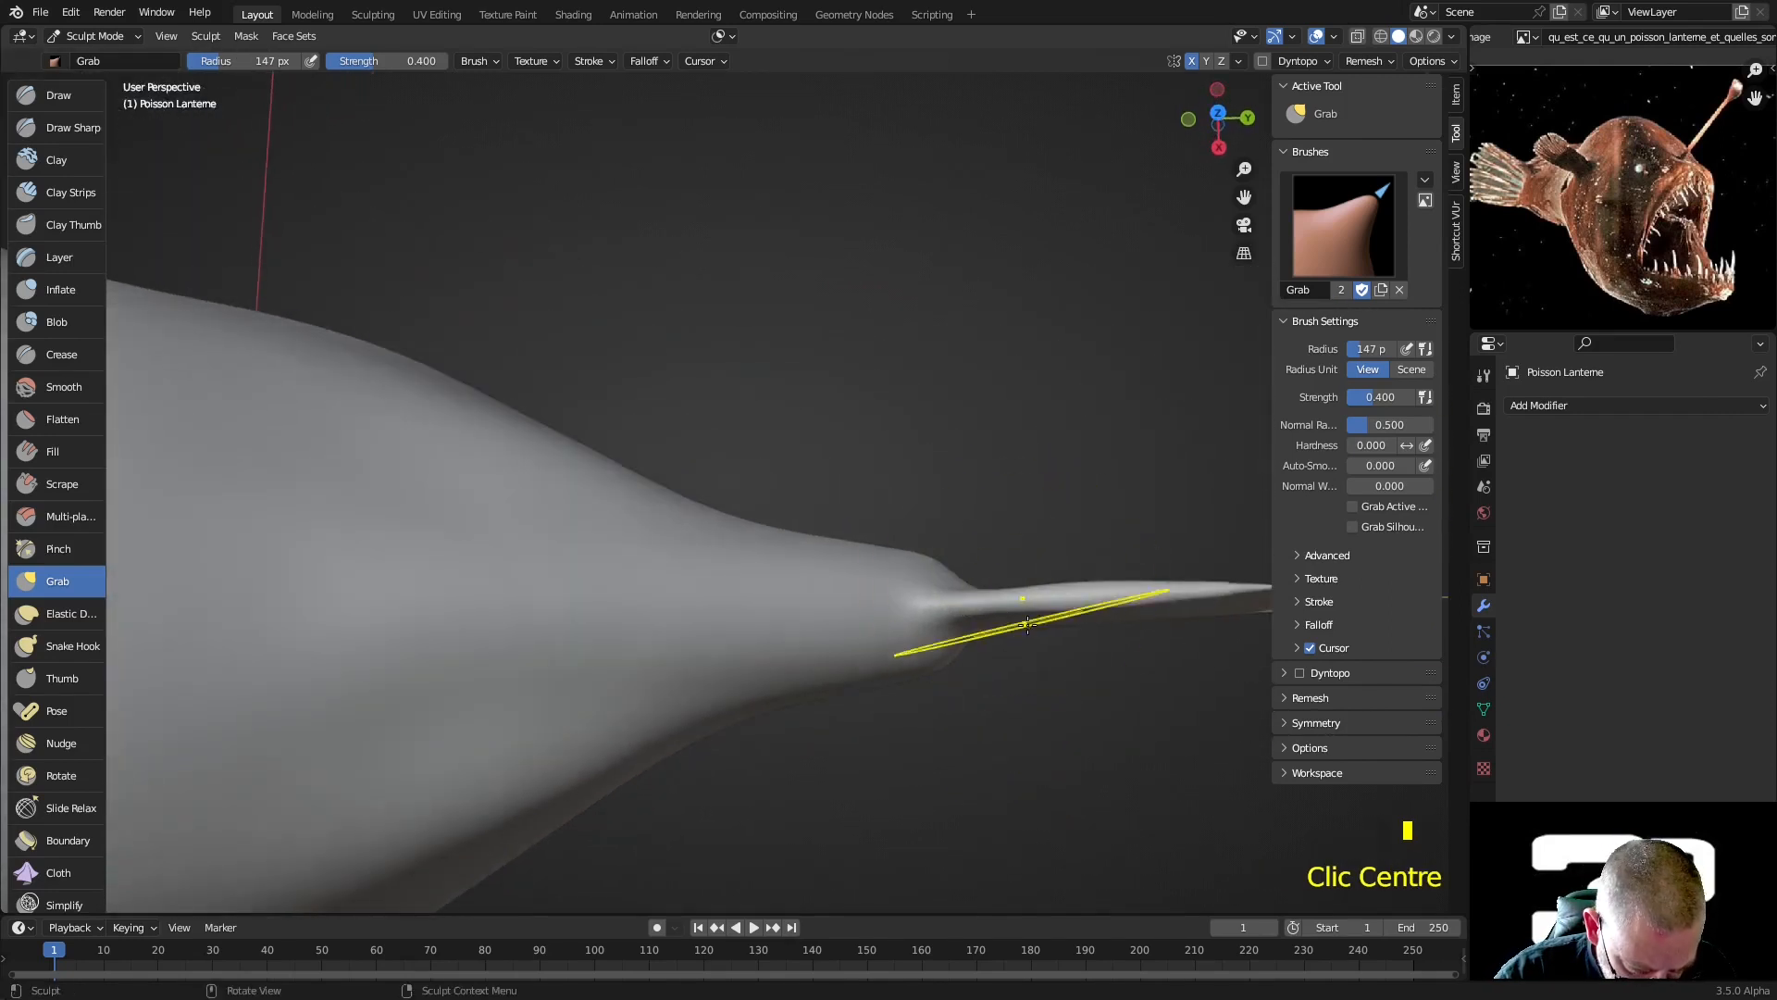
mouse_move(1012, 624)
left_mouse_down()
mouse_move(1009, 704)
mouse_move(972, 675)
left_mouse_up()
Build up the body-to-fin junction with the Draw brush and smooth the added volume on both sides
mouse_move(972, 675)
middle_mouse_down()
mouse_move(934, 563)
mouse_move(793, 464)
middle_mouse_up()
left_click(46, 93)
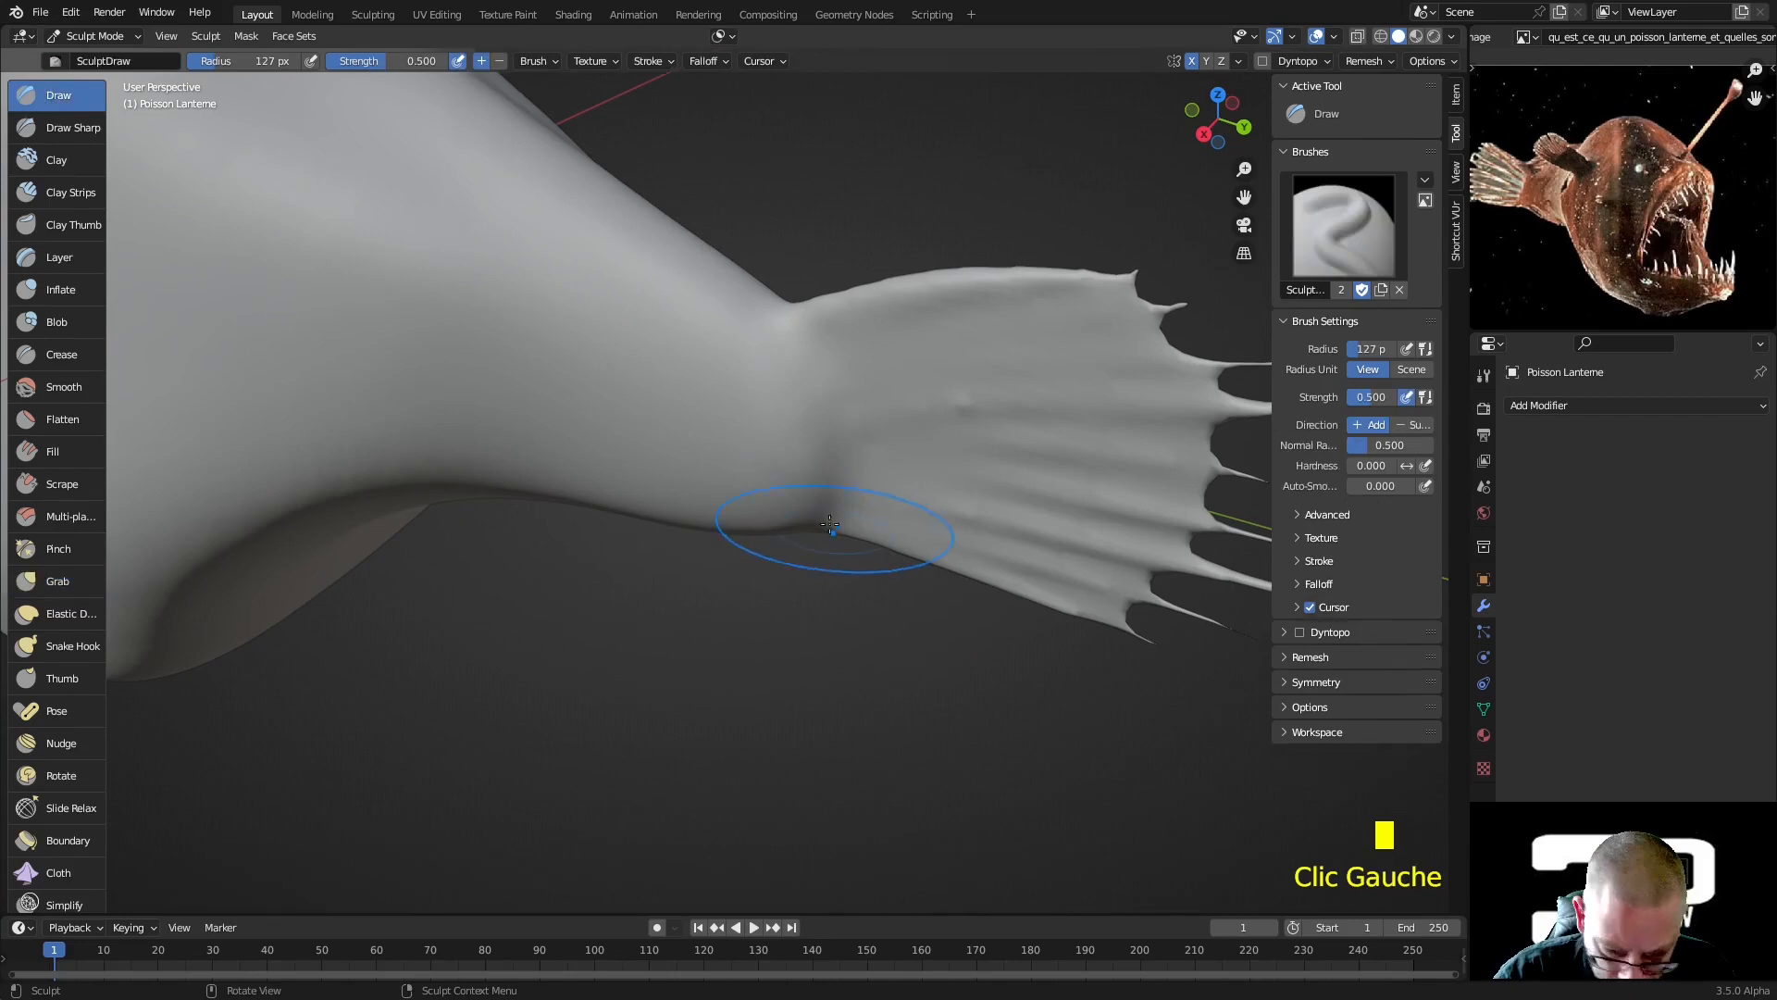
left_click_drag(850, 375, 872, 537)
left_click_drag(848, 419, 875, 518)
mouse_move(843, 357)
left_mouse_down()
mouse_move(845, 410)
mouse_move(806, 496)
mouse_move(816, 463)
left_mouse_up()
middle_click_drag(816, 461, 929, 657)
mouse_move(930, 664)
left_mouse_down("shift")
mouse_move(897, 687)
mouse_move(917, 678)
left_mouse_up("shift")
left_click_drag(916, 679, 899, 682, "shift")
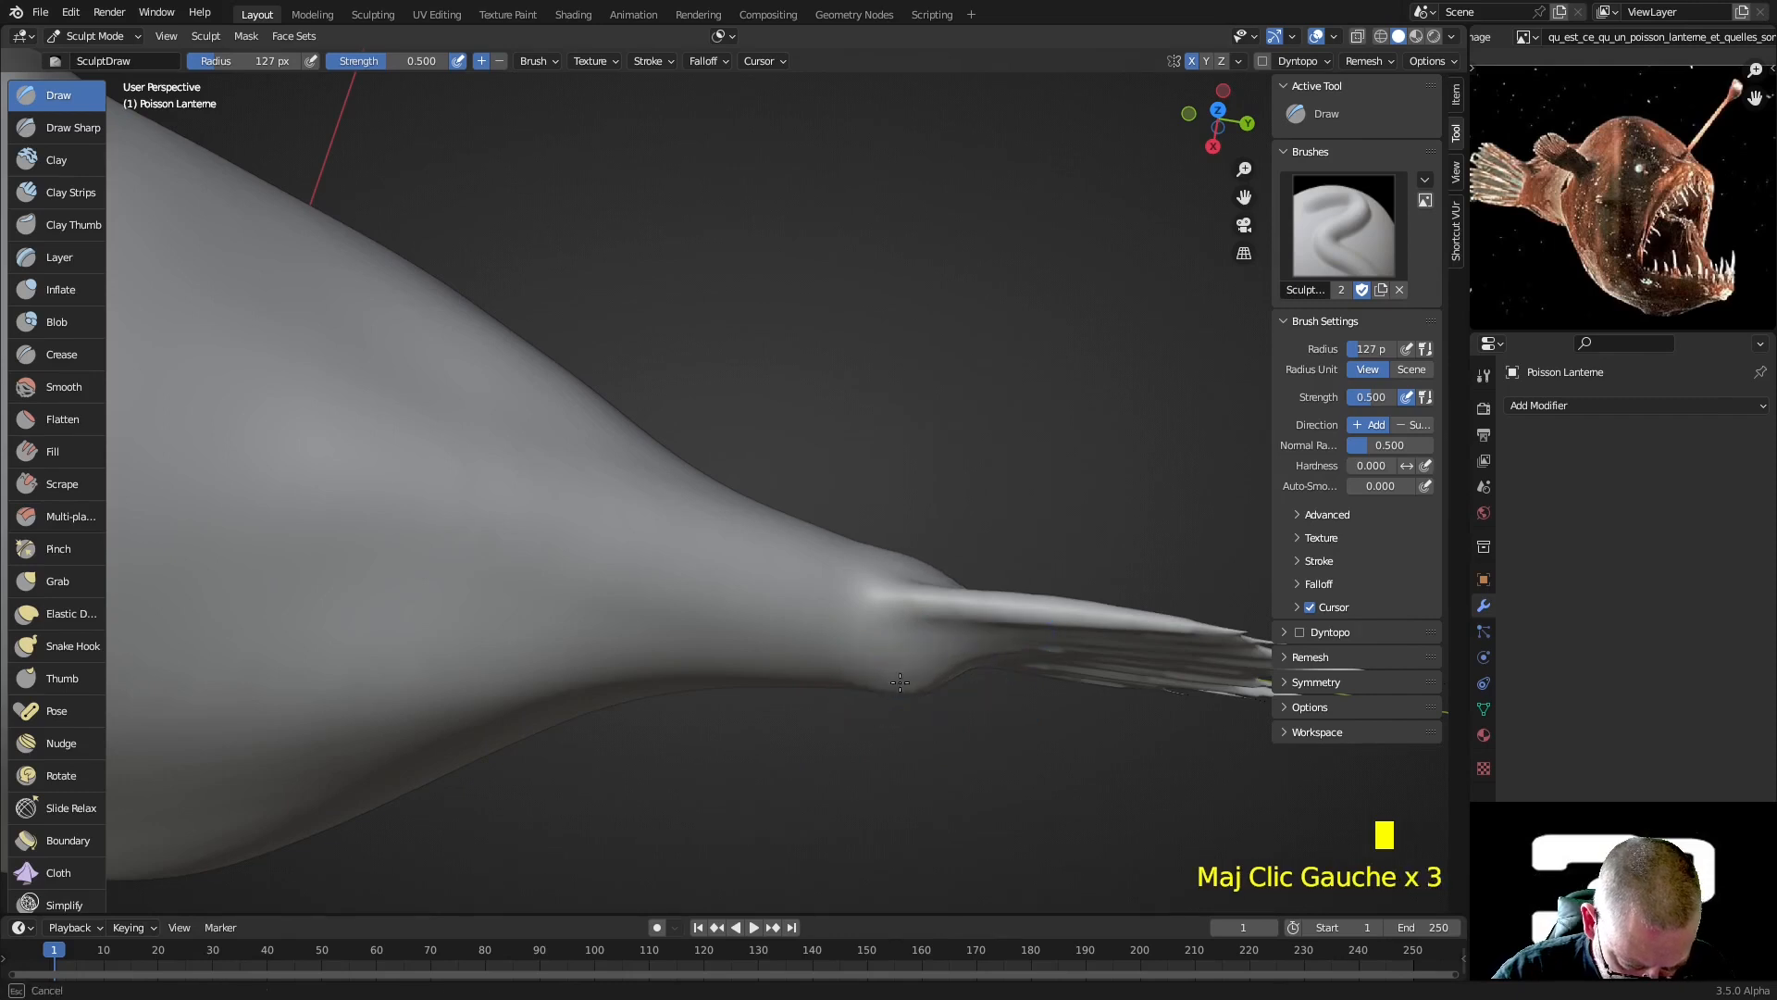
middle_click_drag(898, 698, 779, 367, "shift")
mouse_move(778, 367)
left_mouse_down("shift")
mouse_move(766, 293)
mouse_move(782, 428)
left_mouse_up("shift")
Examine the blended tail against the whole body, ending in the right orthographic view
middle_click_drag(781, 356, 936, 269)
scroll(833, 349, "down", 4)
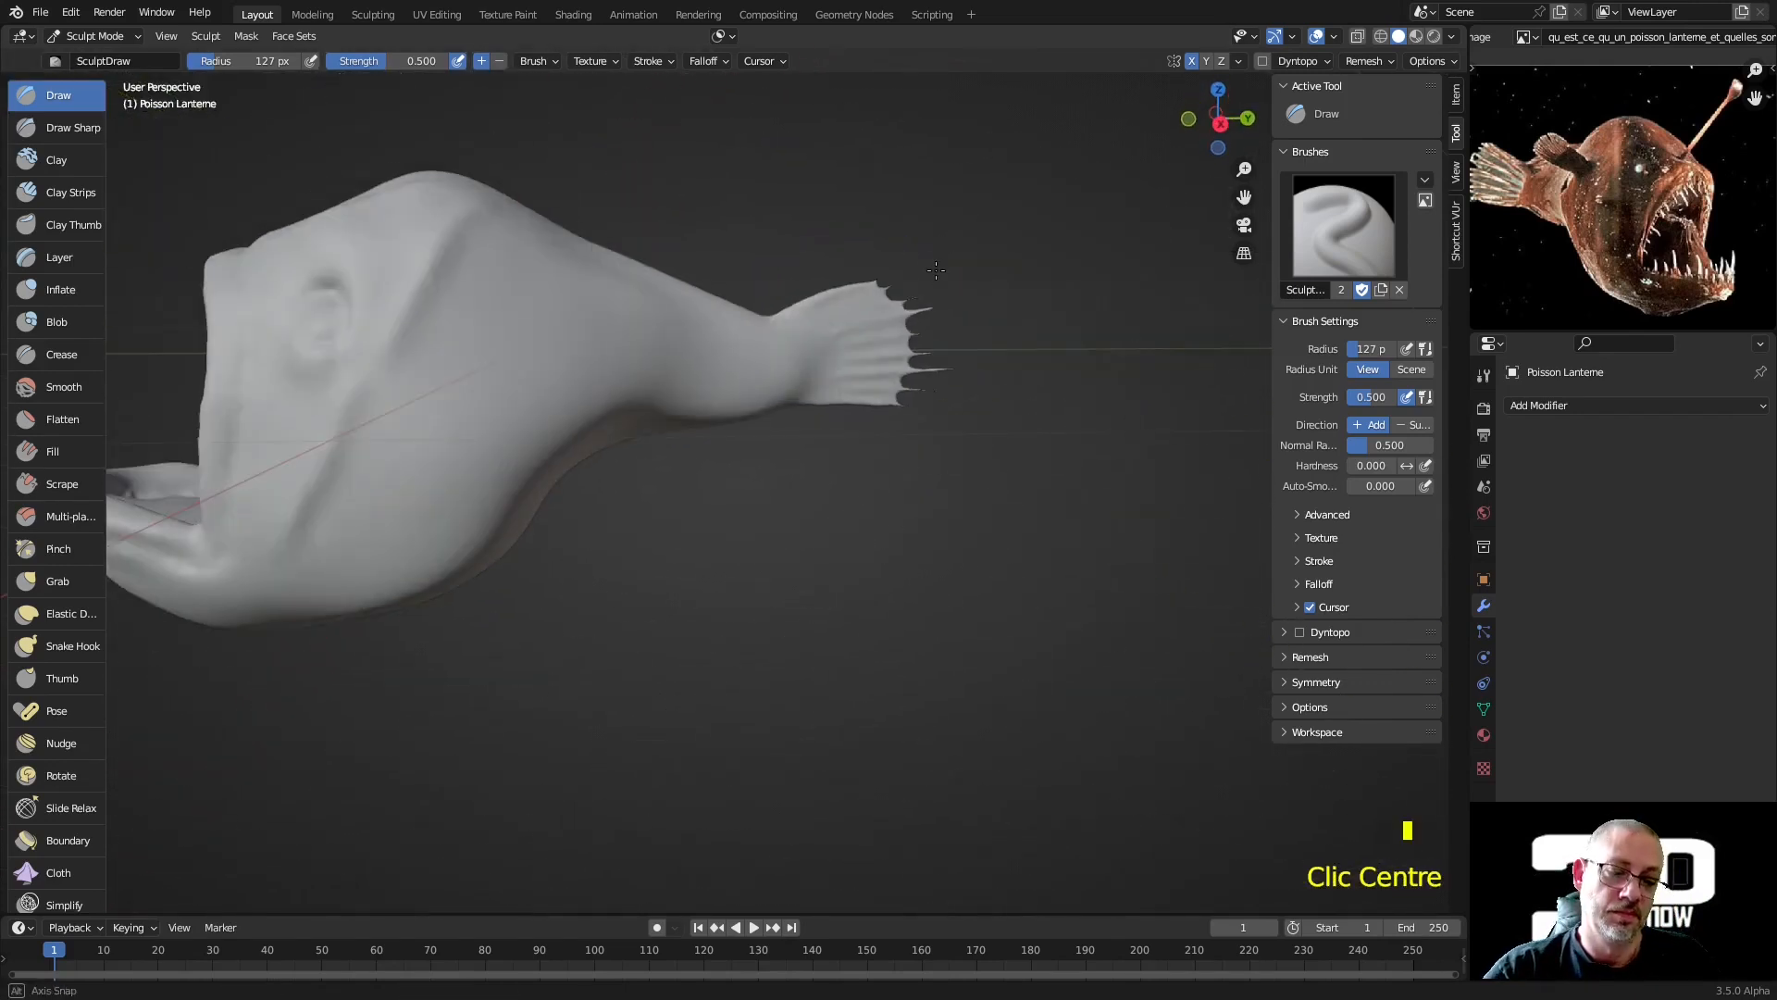
scroll(841, 348, "up", 2)
mouse_move(809, 301)
middle_mouse_down("shift")
mouse_move(900, 436)
mouse_move(901, 411)
mouse_move(856, 409)
middle_mouse_up("shift")
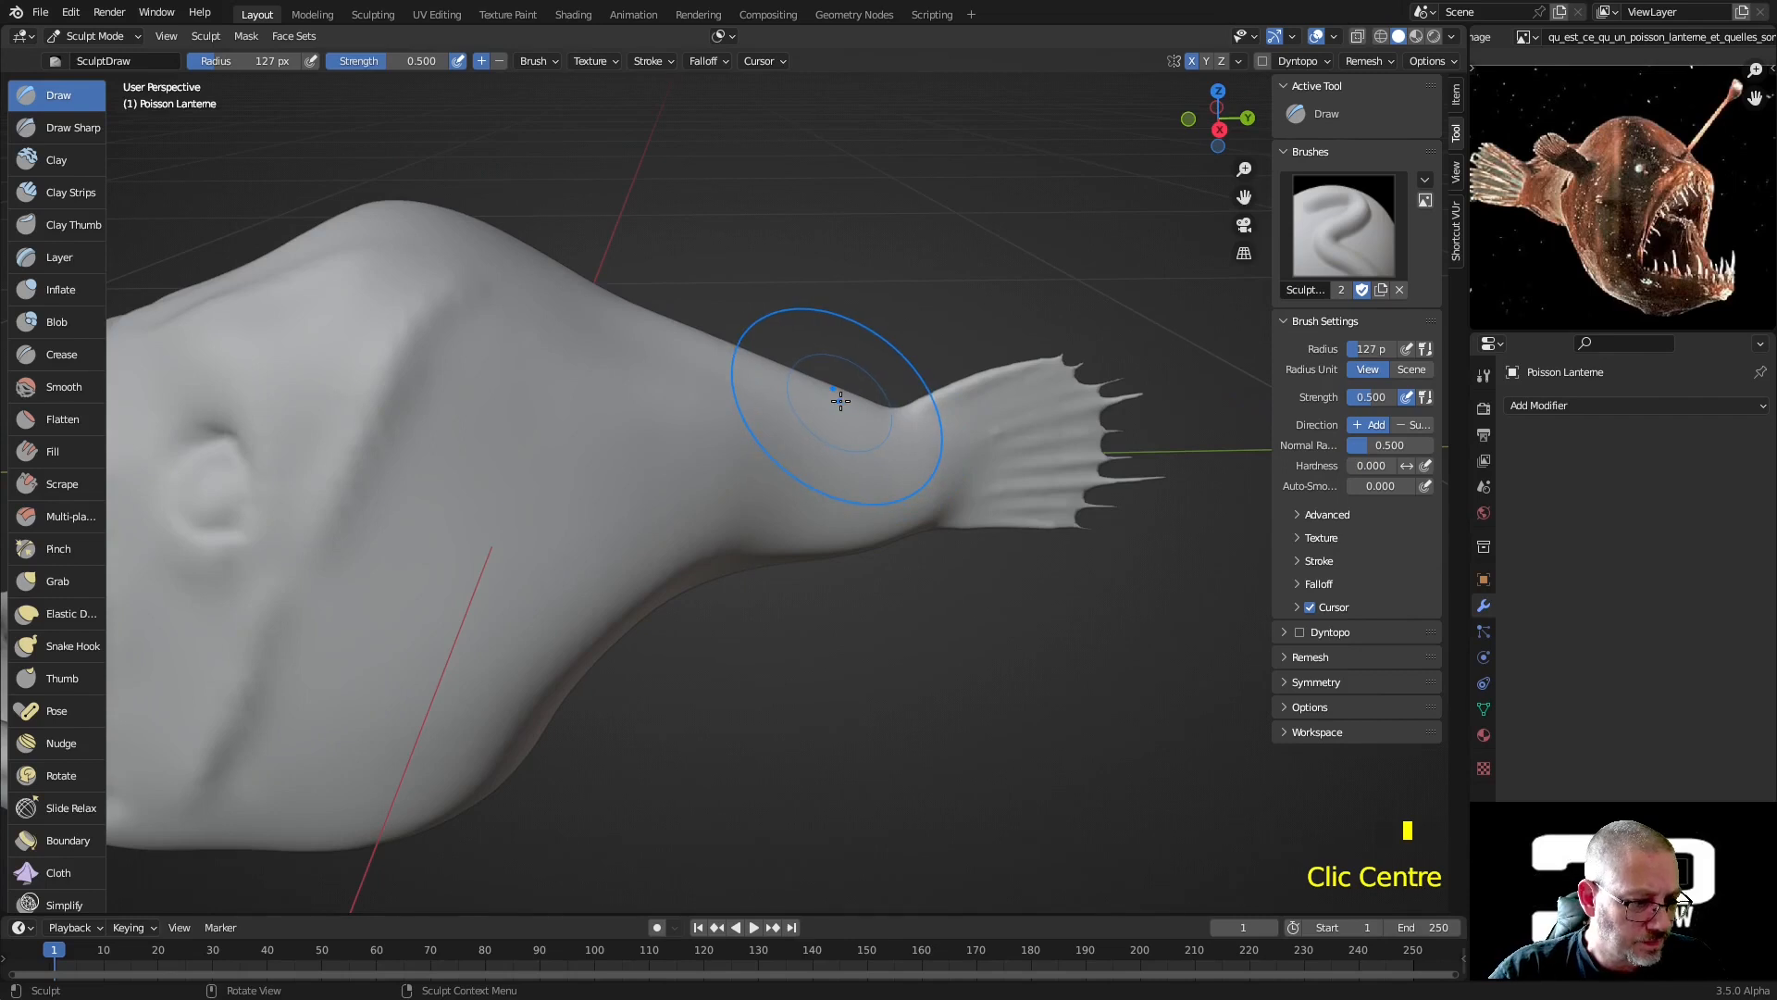
scroll(865, 408, "down", 4)
scroll(920, 415, "up", 3)
middle_click_drag(916, 421, 882, 462)
key("KP_3")
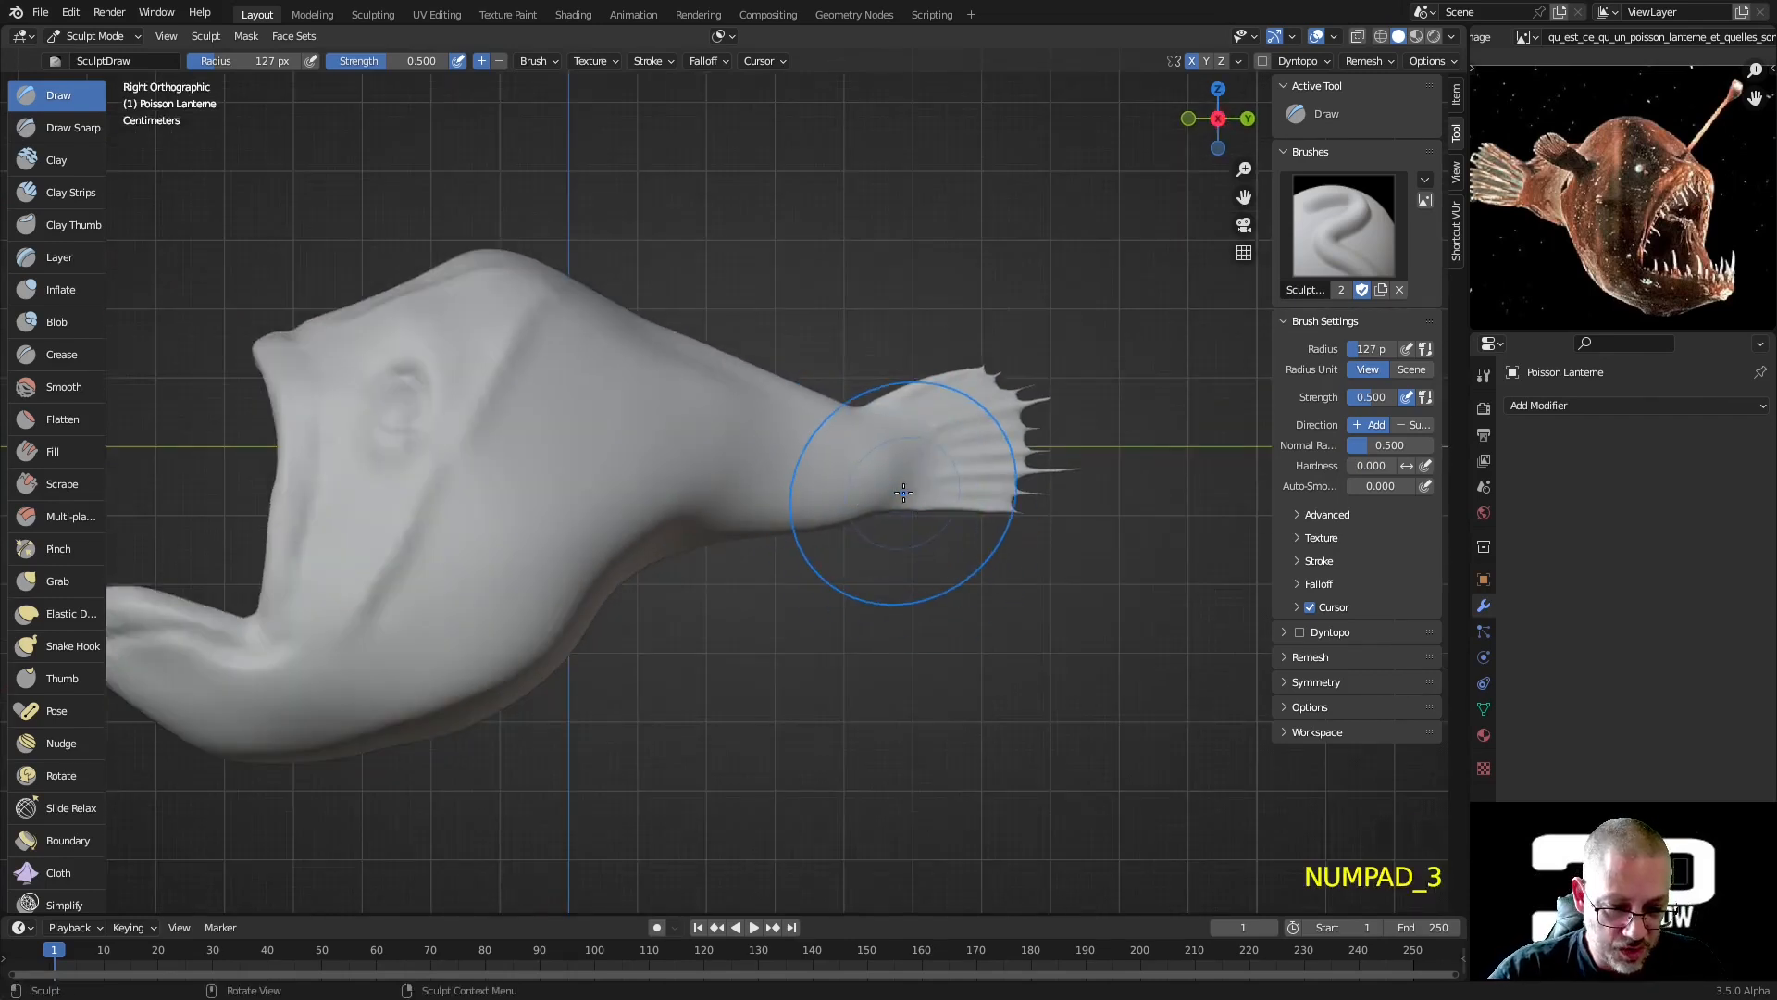
Try Draw strokes on the tail fin's lower part, with Front Faces Only enabled for the brush, and undo them
left_click(912, 545)
left_click(959, 494)
left_click_drag(992, 498, 1015, 489)
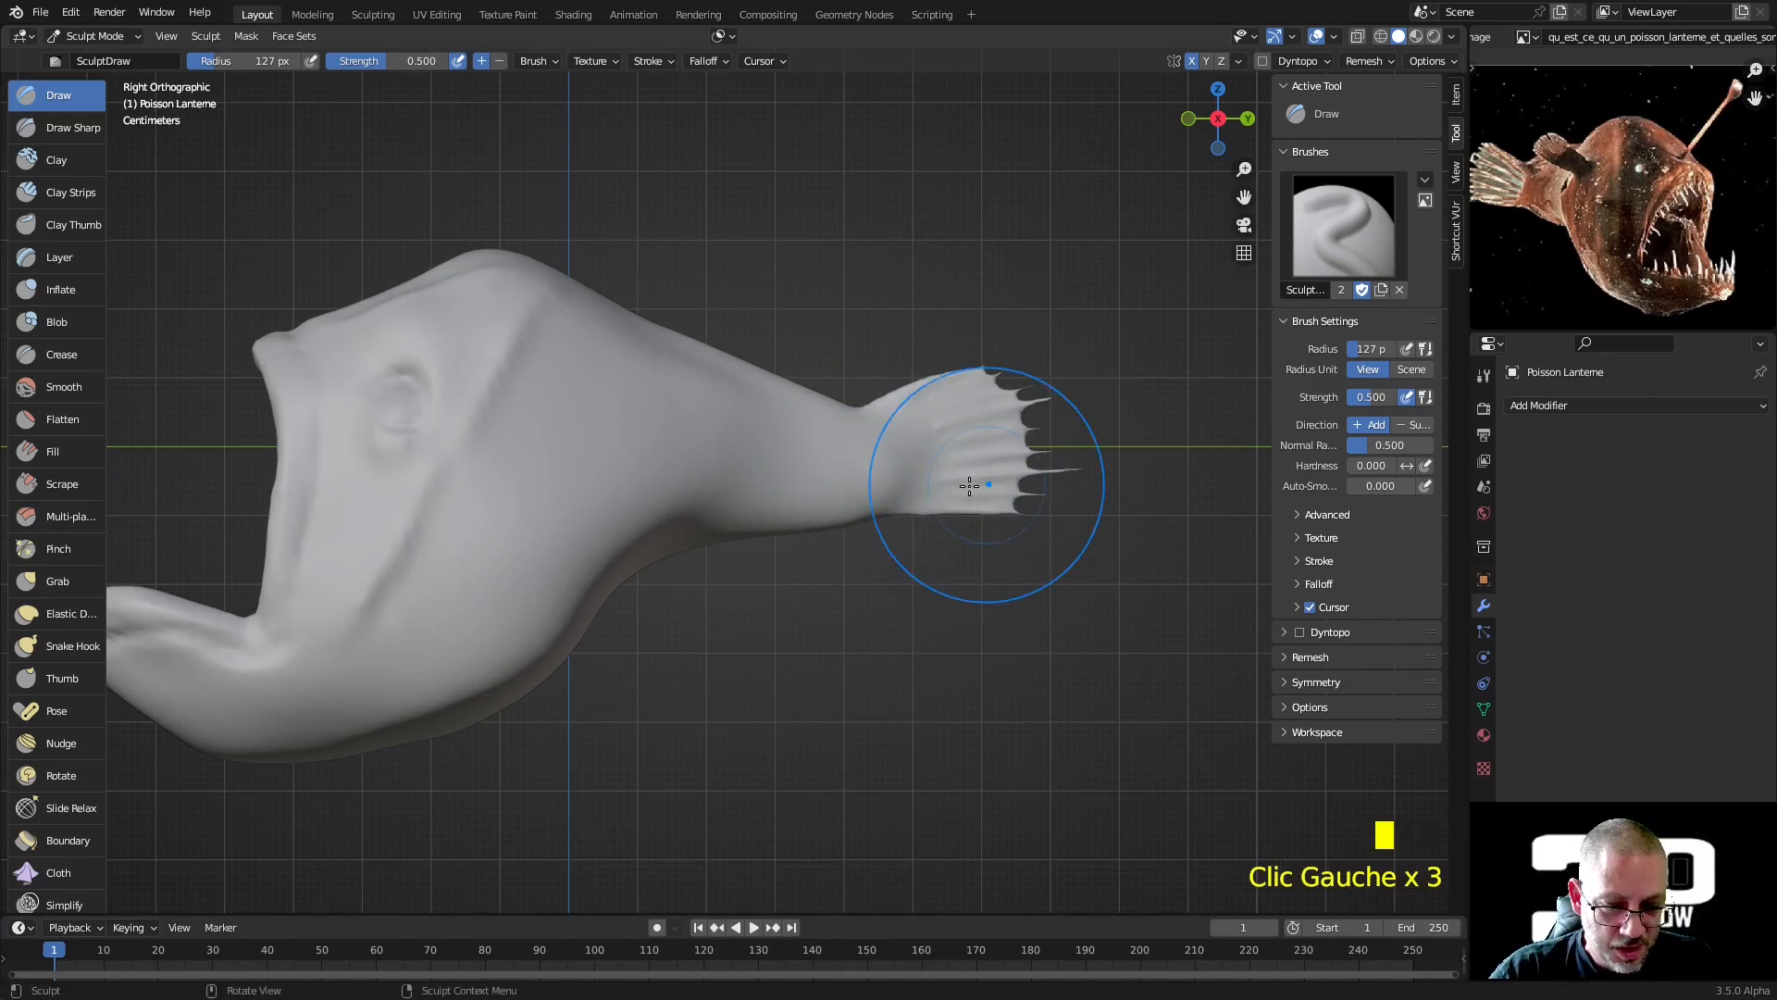
left_click(554, 61)
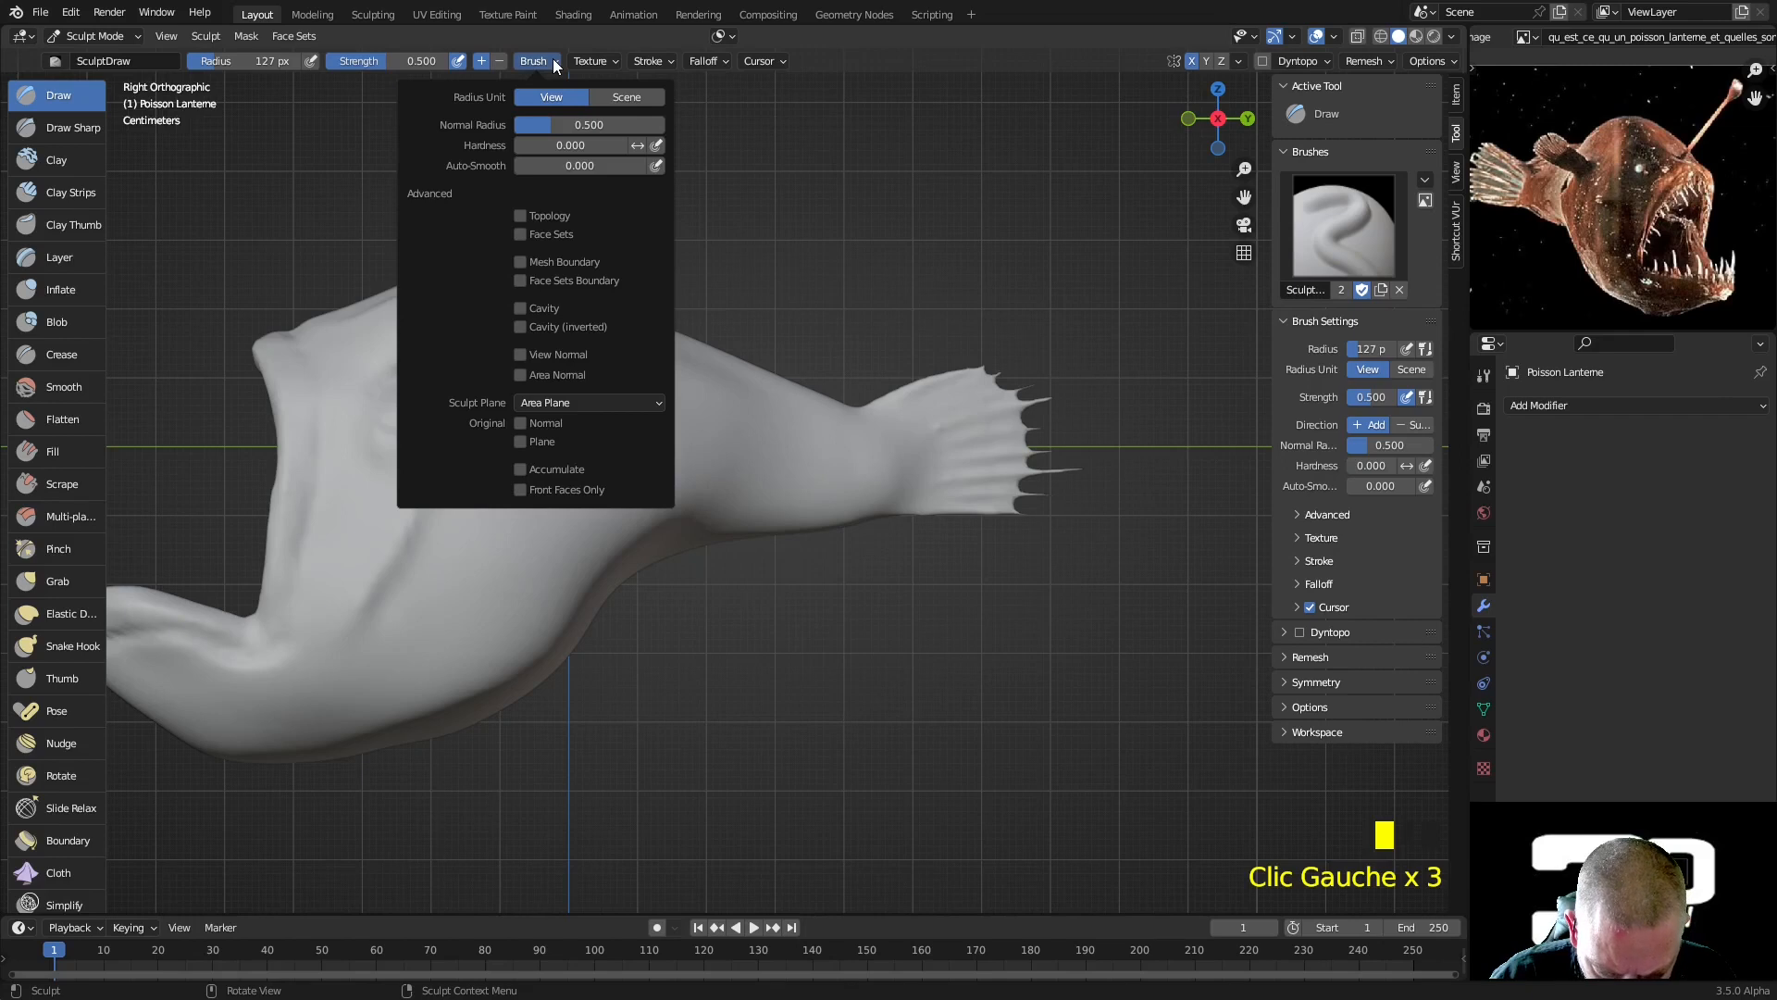
left_click(522, 486)
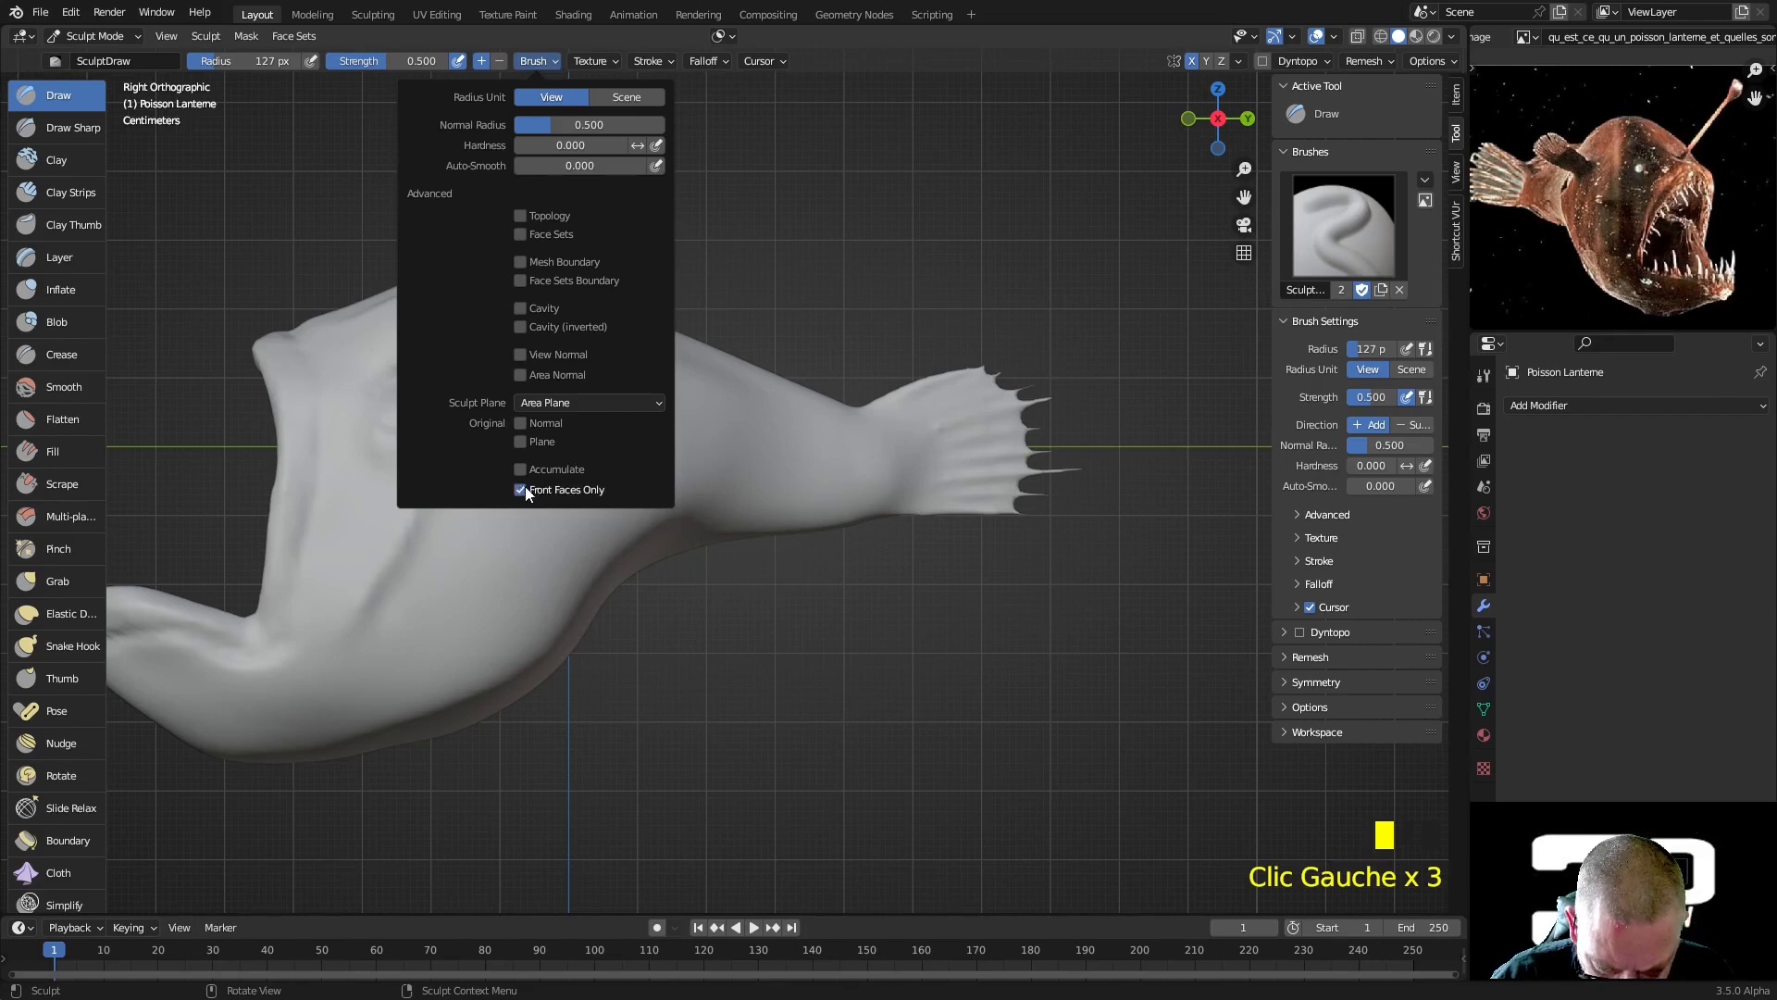
left_click_drag(917, 490, 928, 544)
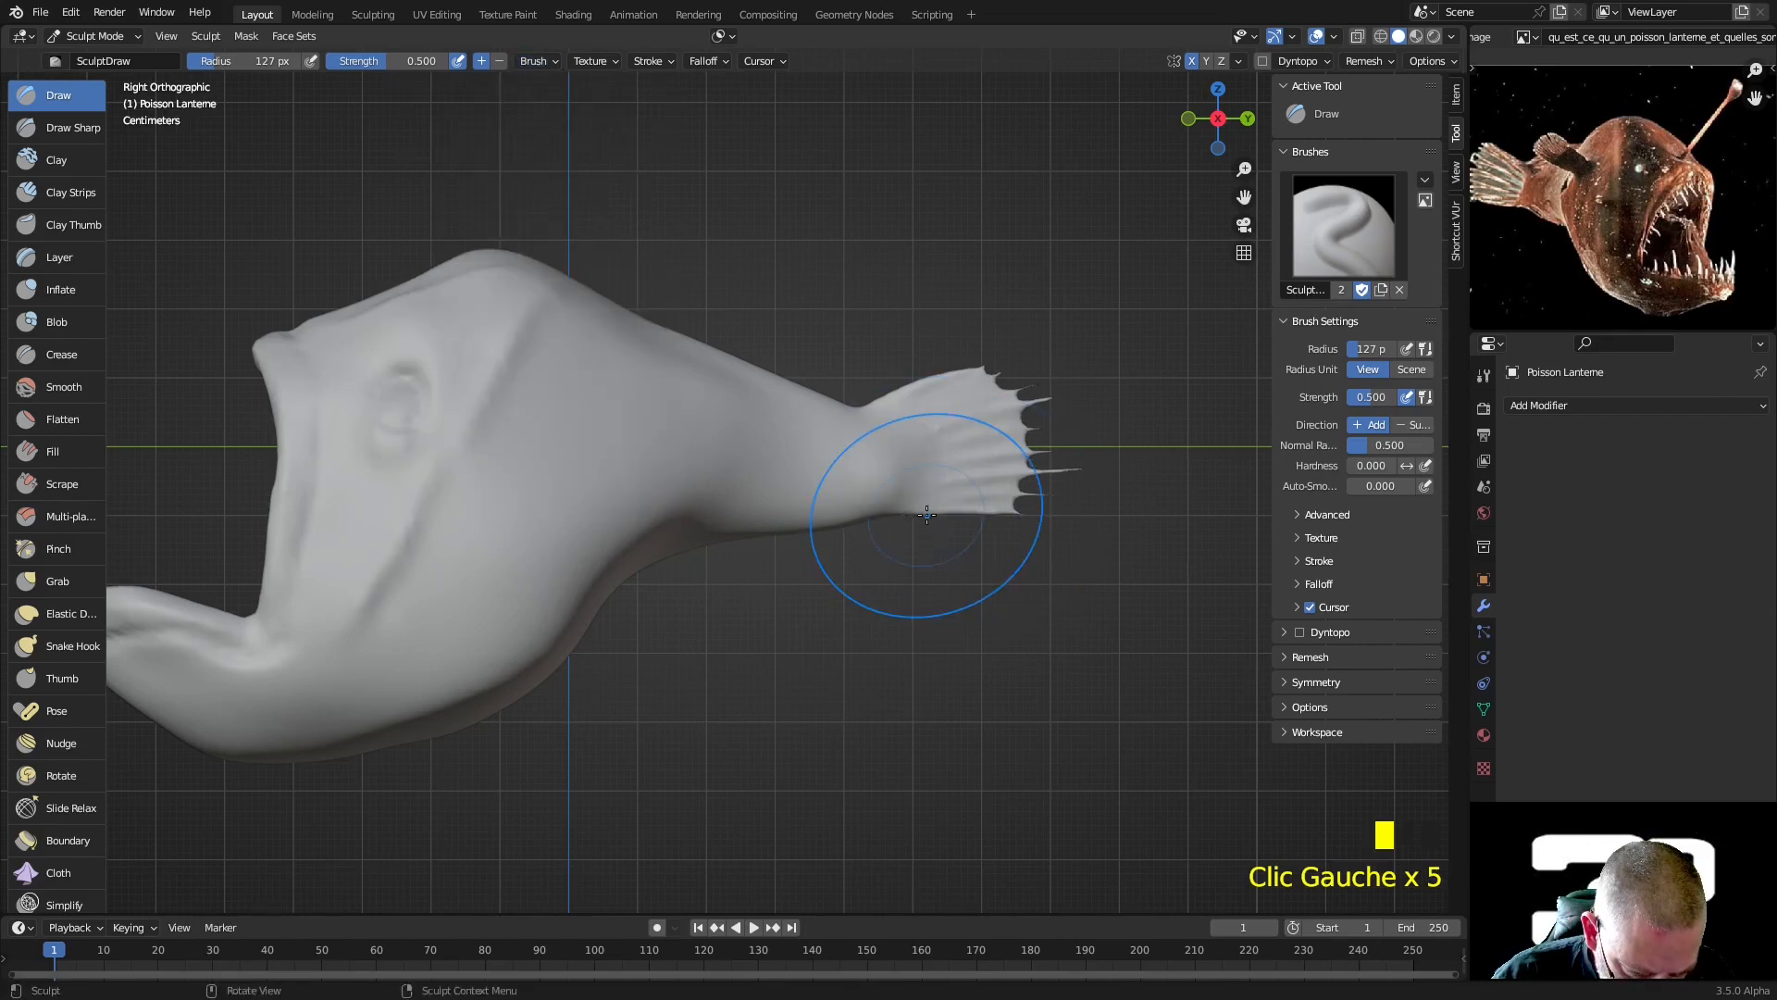
key("ctrl+z")
key("ctrl+z")
key("ctrl+z")
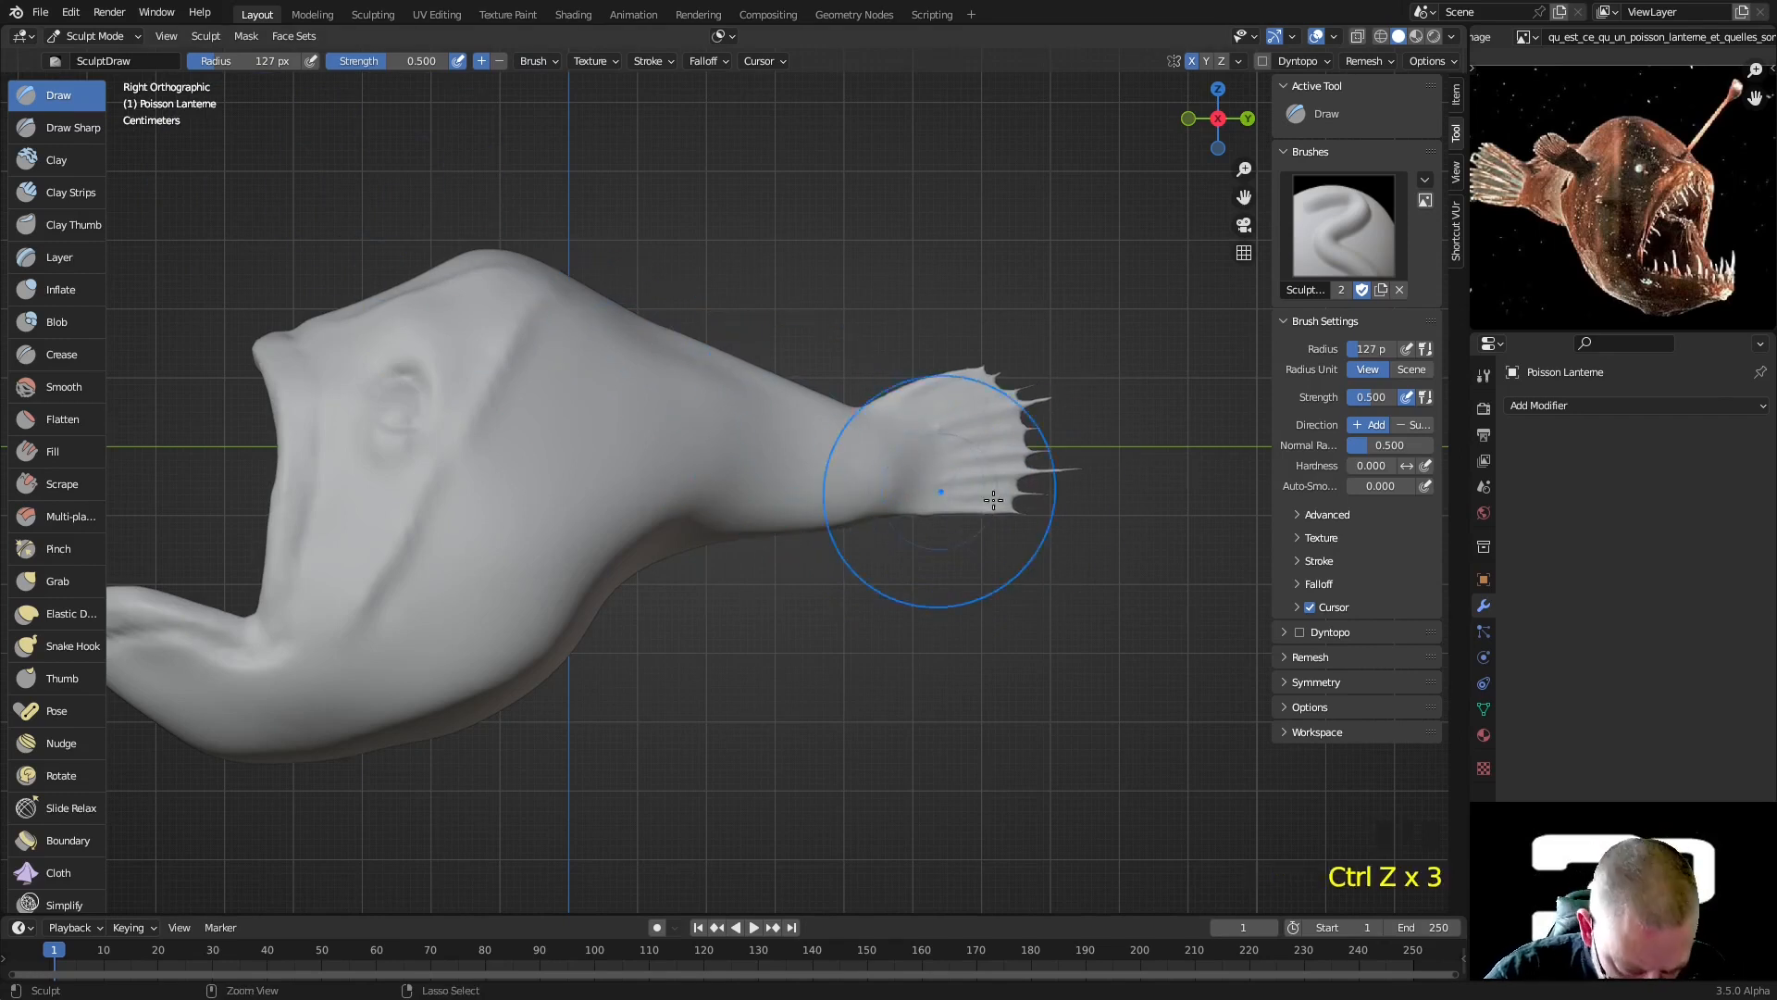
Flare and lengthen the tail fin and narrow its base with the Grab brush in the side view
key("g")
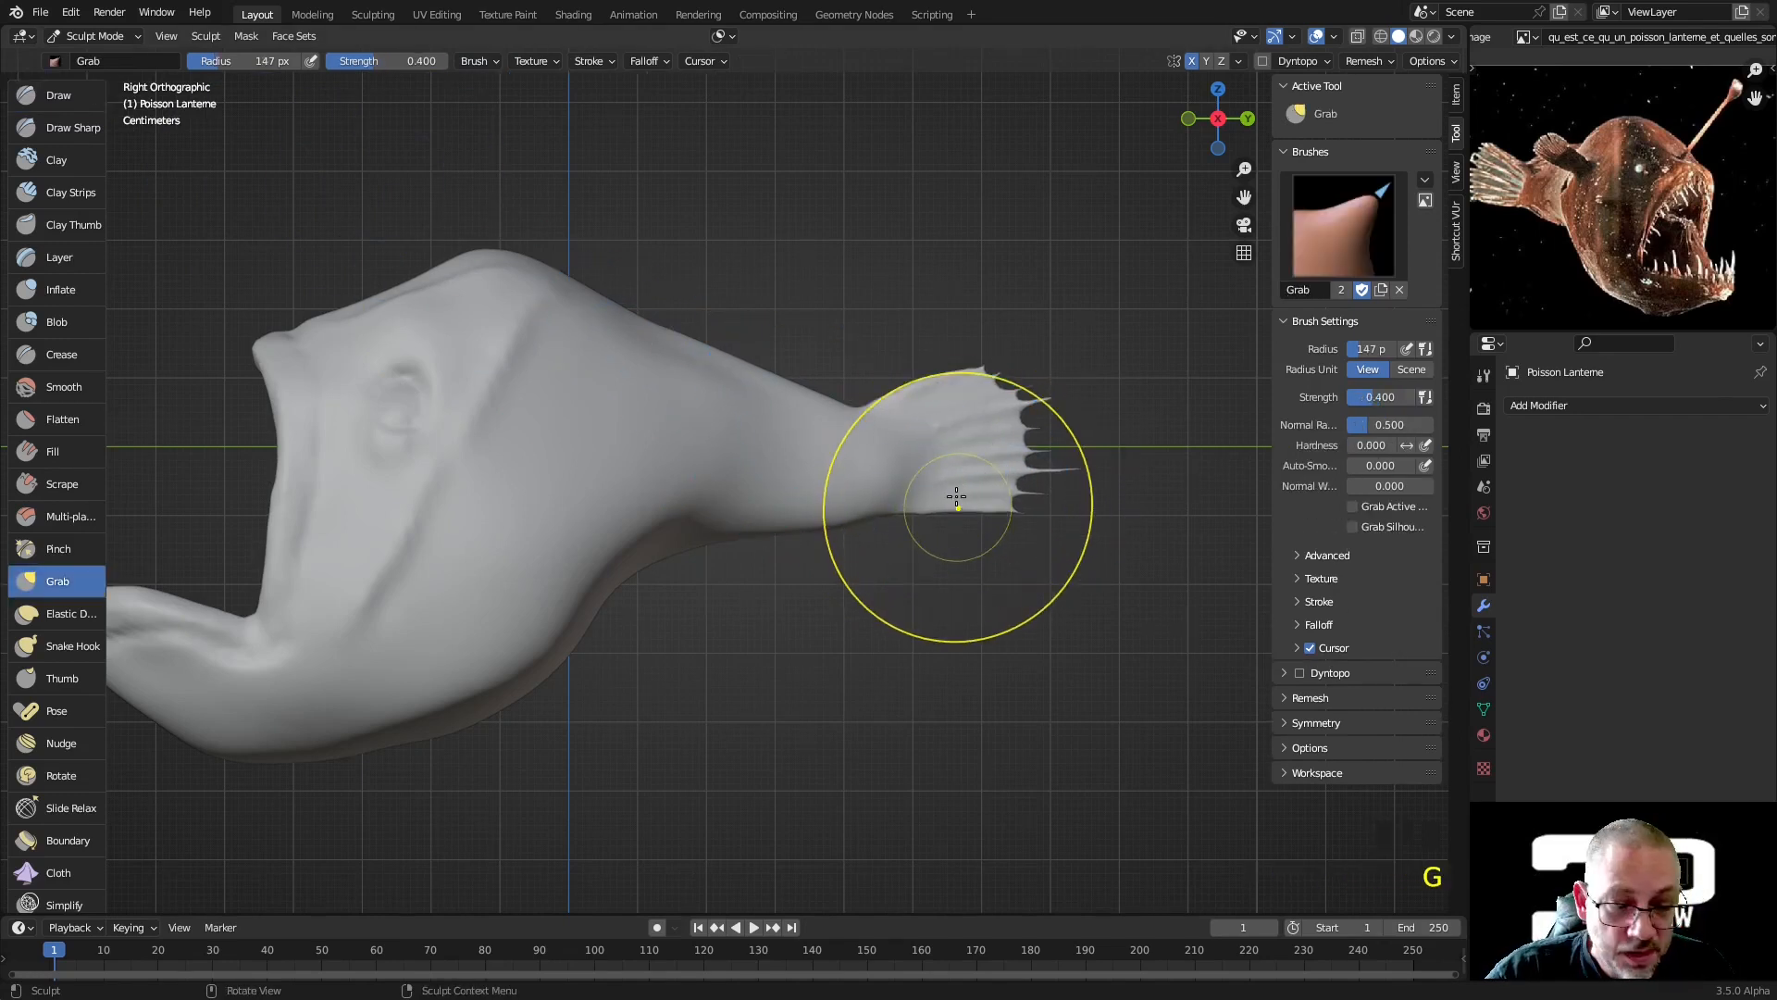
mouse_move(964, 528)
left_mouse_down()
mouse_move(982, 560)
mouse_move(1036, 531)
left_mouse_up()
left_click_drag(1077, 465, 1063, 523)
left_click_drag(857, 435, 863, 476)
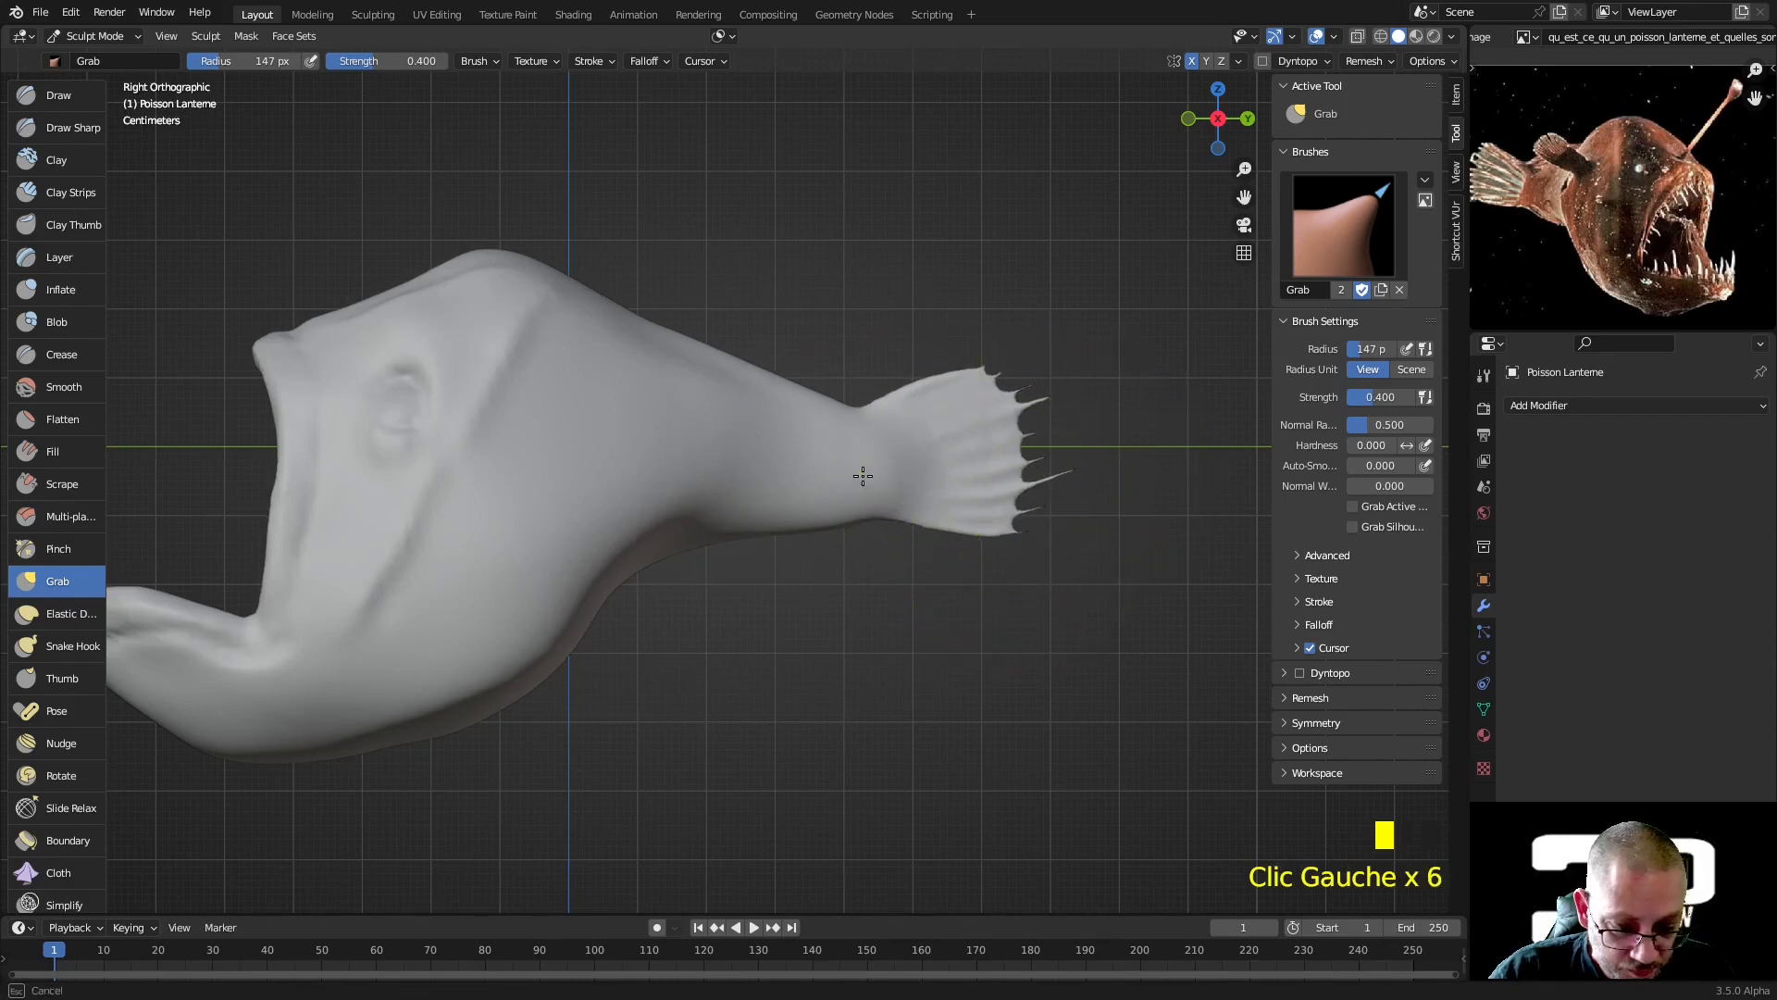
left_click(932, 419)
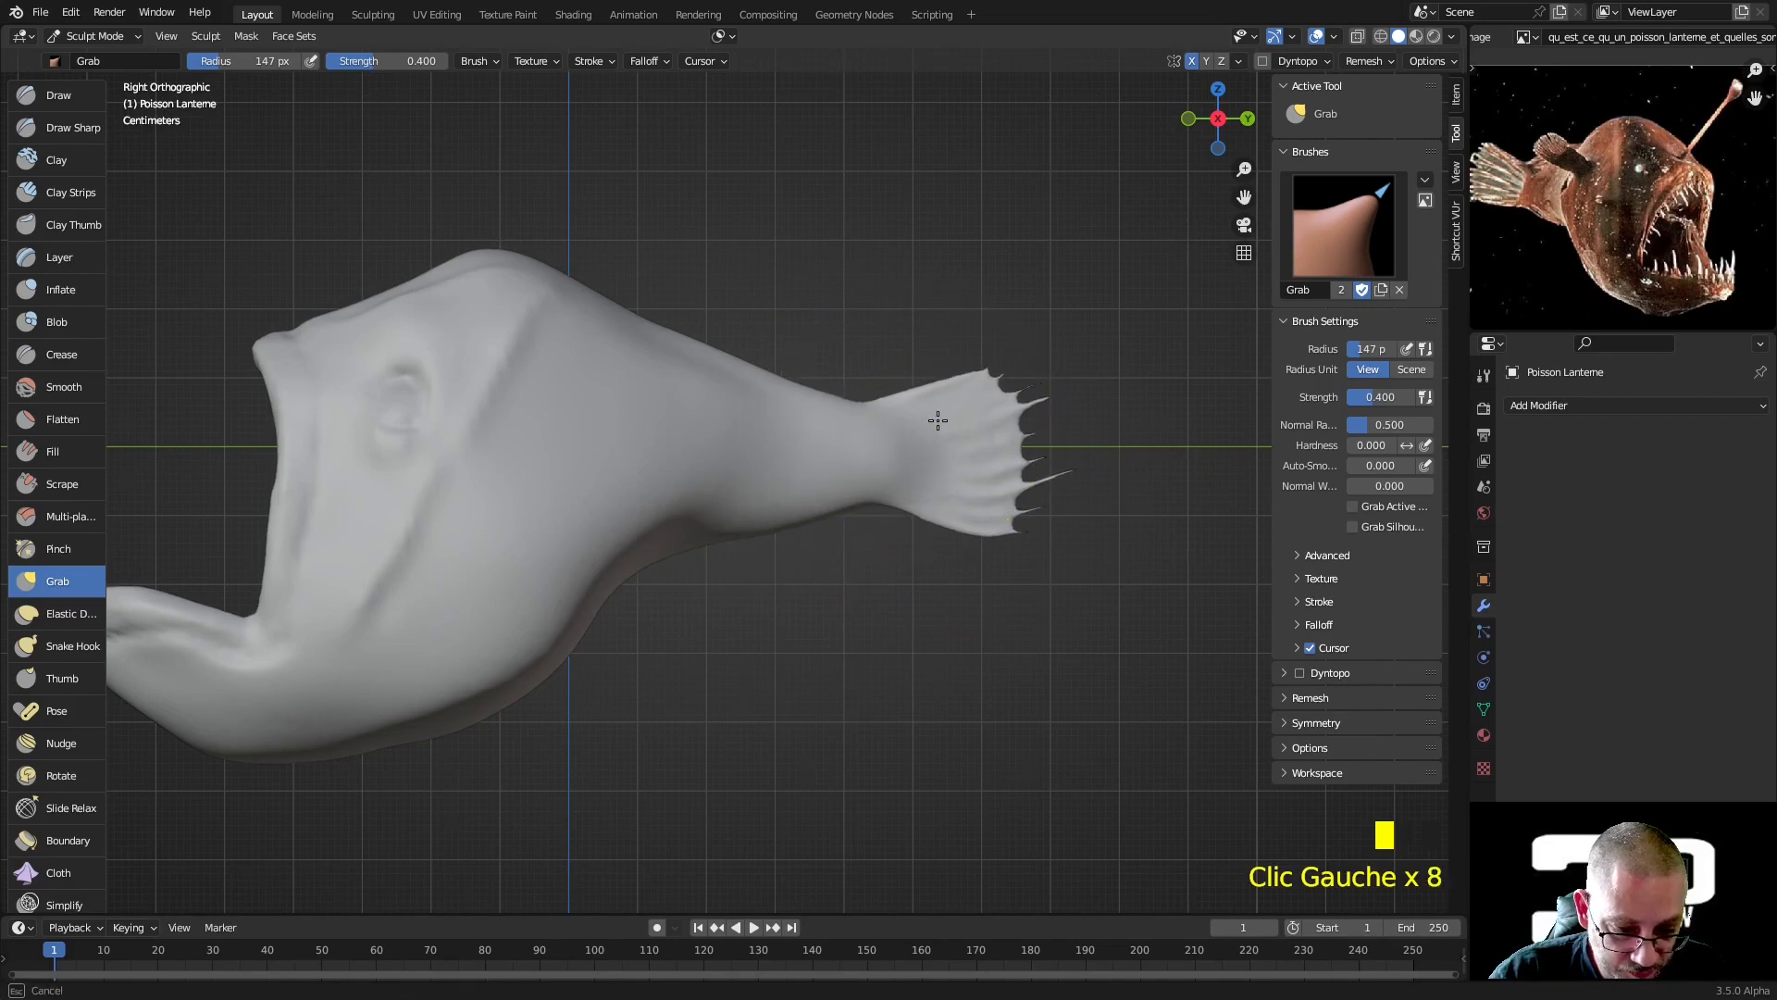
mouse_move(991, 367)
left_mouse_down()
mouse_move(1028, 348)
mouse_move(1066, 426)
left_mouse_up()
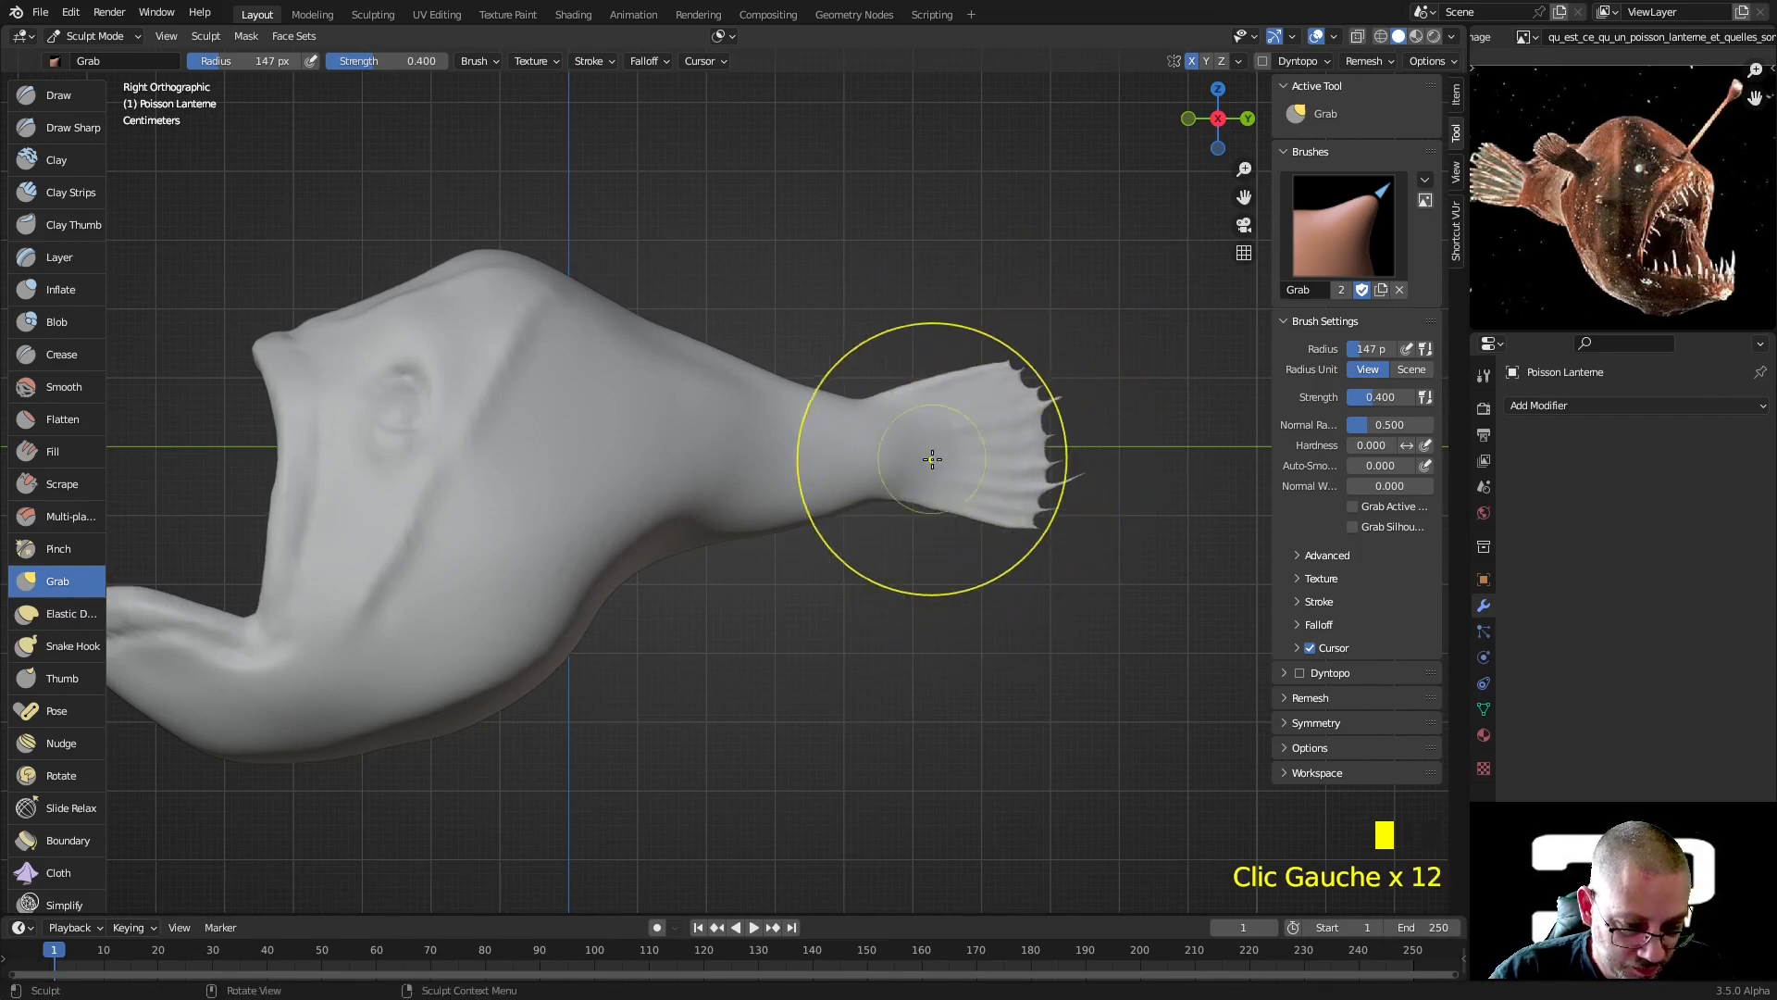
Thicken the narrow body-to-fin junction using the Inflate brush at radius 129 px and strength 0.145
middle_click_drag(753, 377, 793, 543)
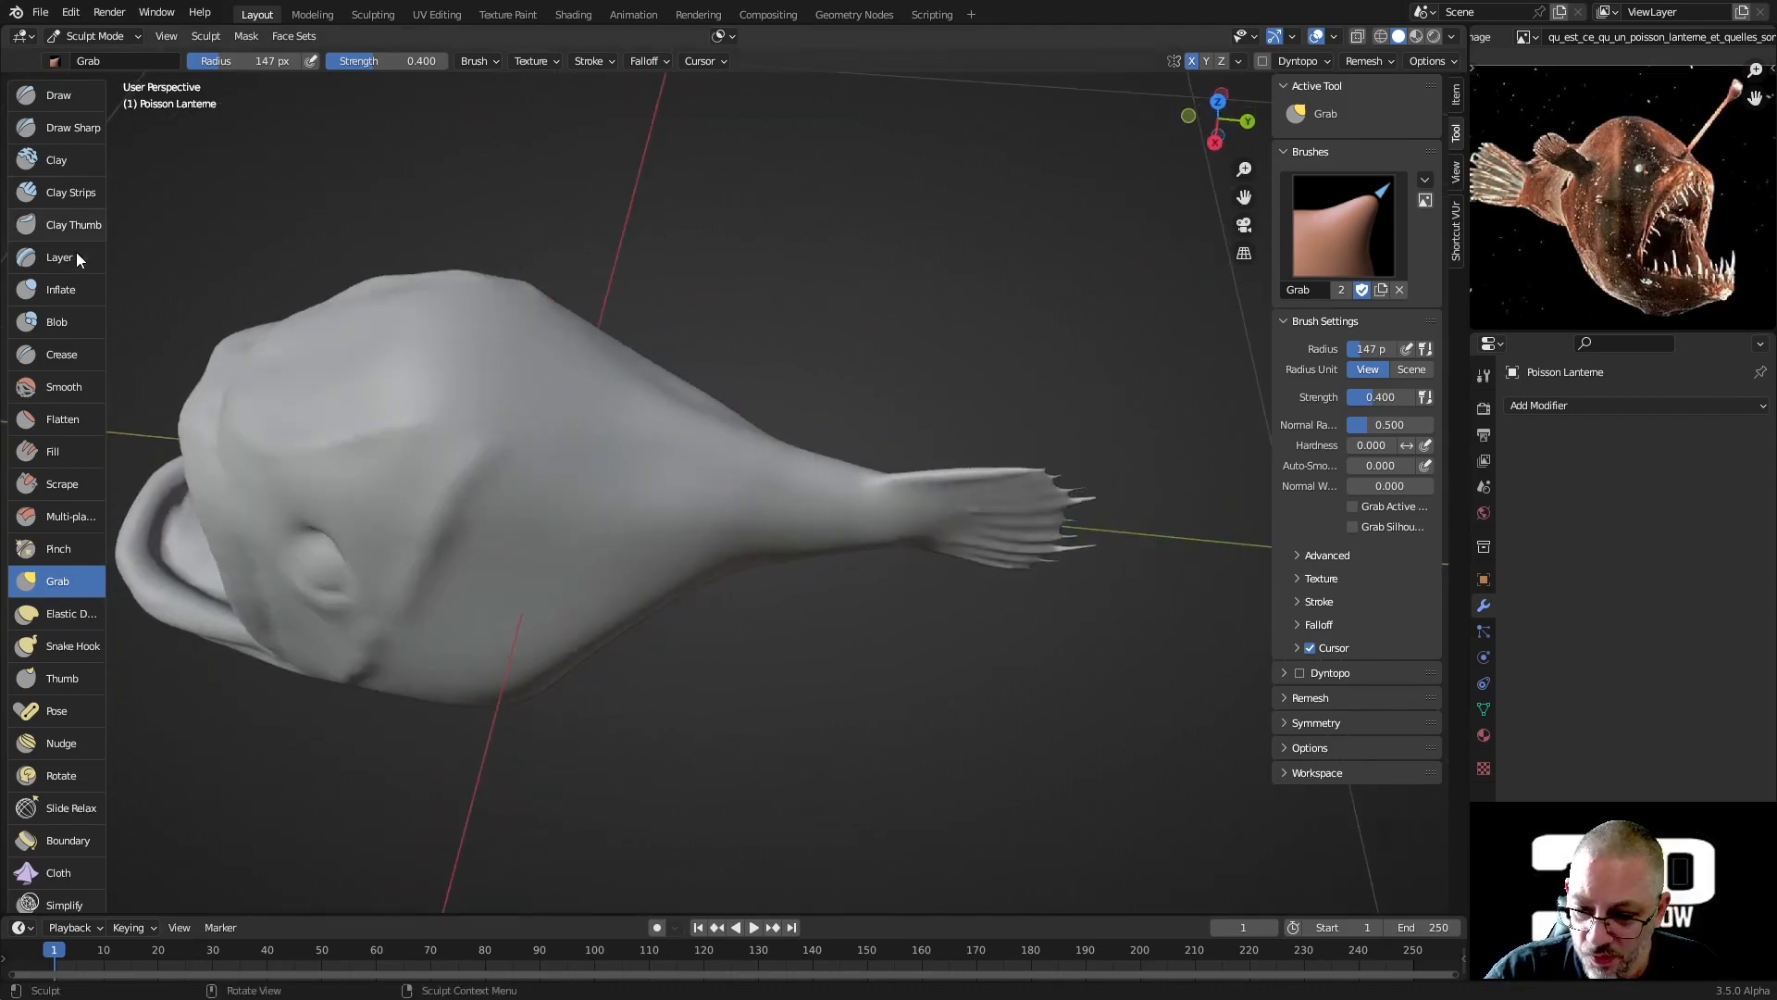
left_click(83, 286)
scroll(885, 473, "up", 4)
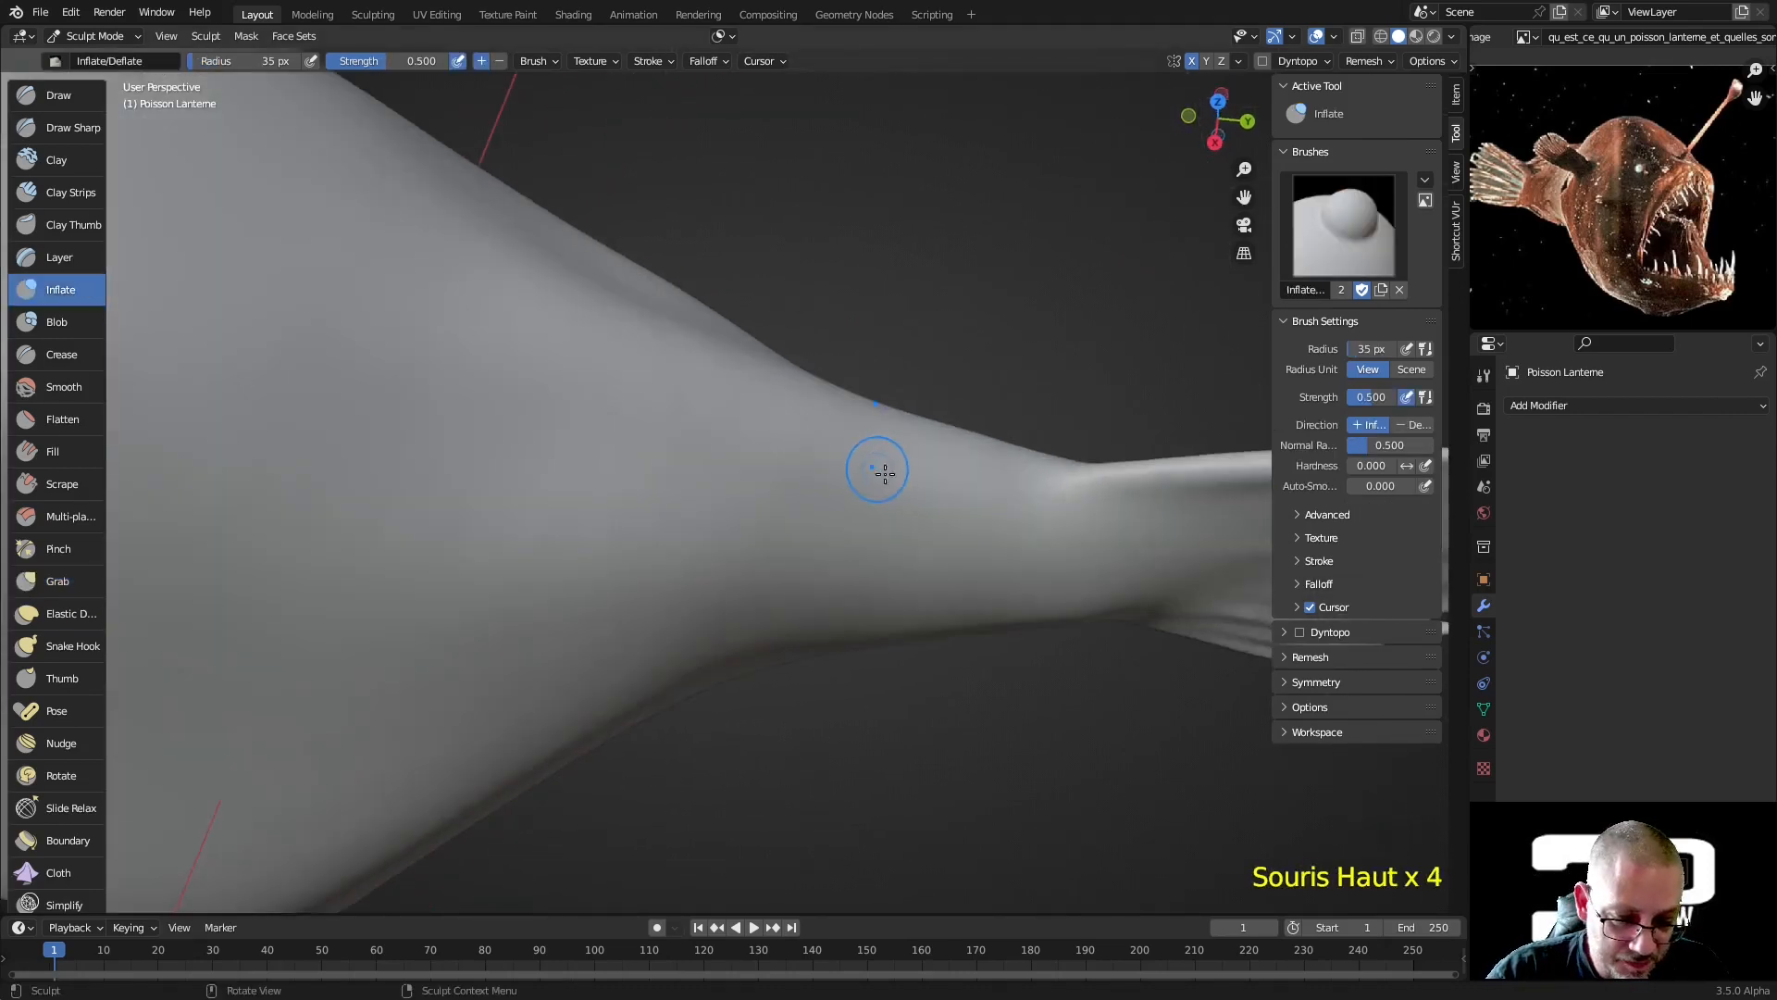
key("f")
left_click(942, 486)
middle_click_drag(942, 486, 958, 516)
key("shift+f")
left_click(898, 503)
left_click_drag(874, 492, 1080, 483)
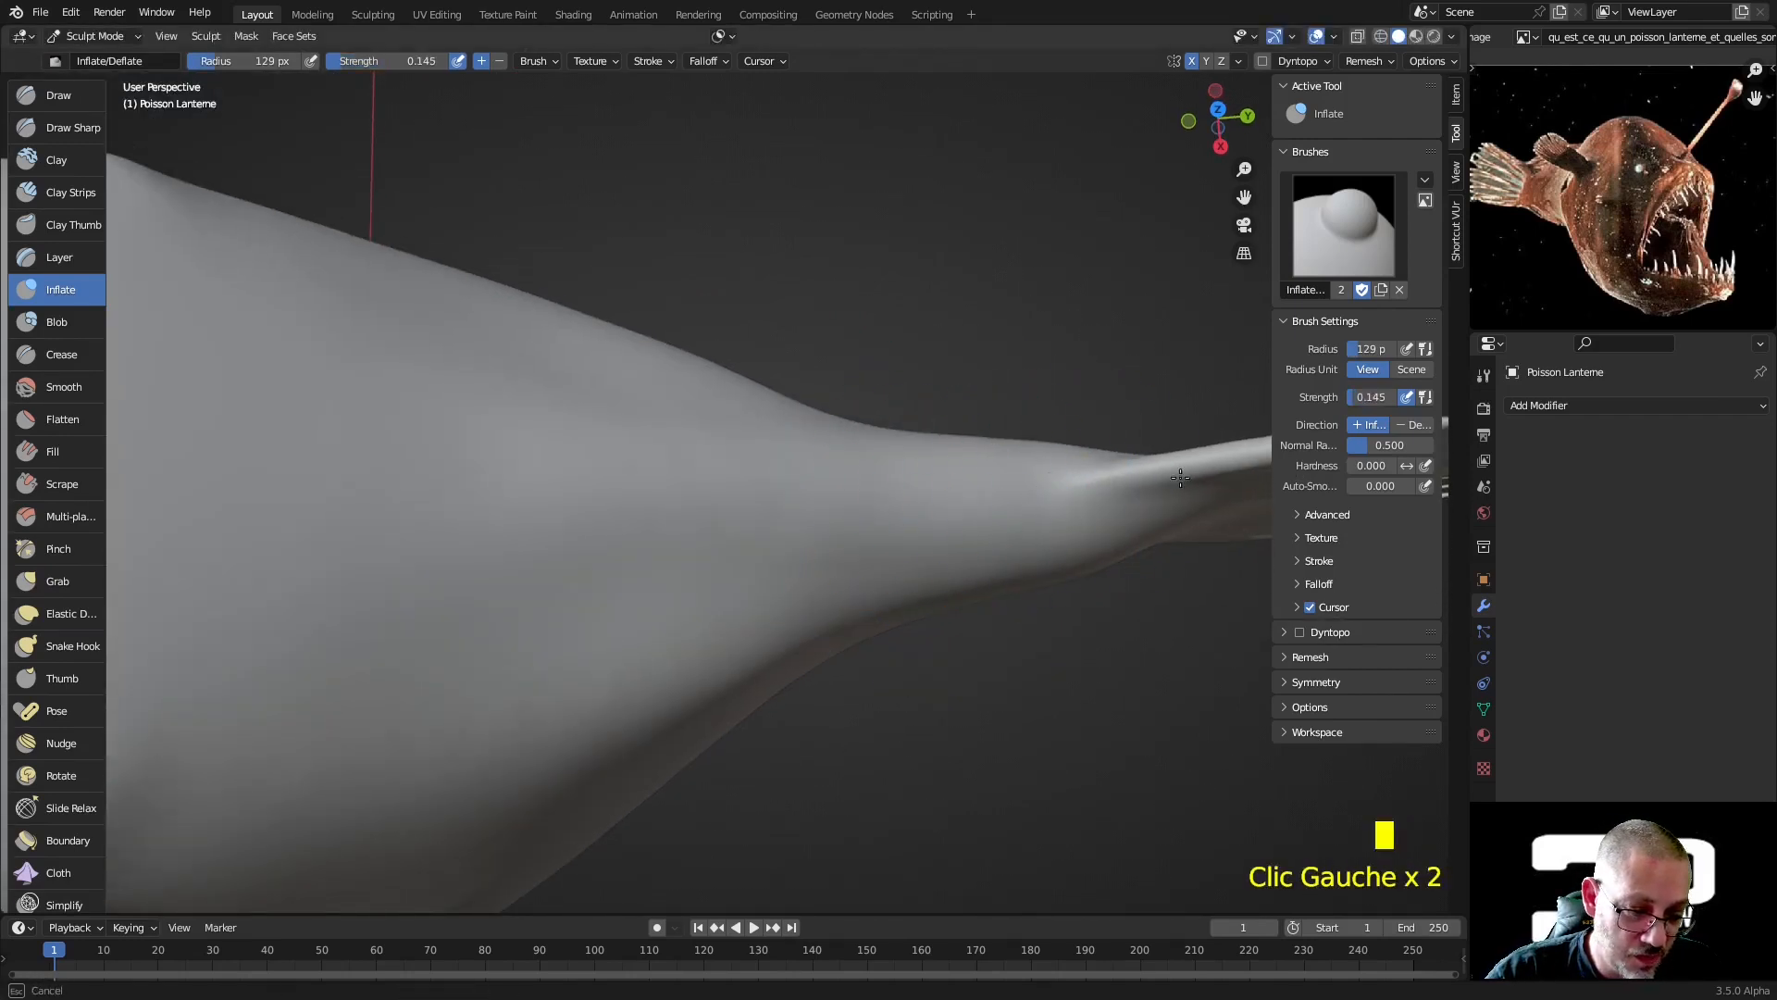
left_click_drag(1209, 463, 1204, 464)
Raise the Inflate strength to 0.412 and add more volume along the tail stem toward the fin
key("shift+f")
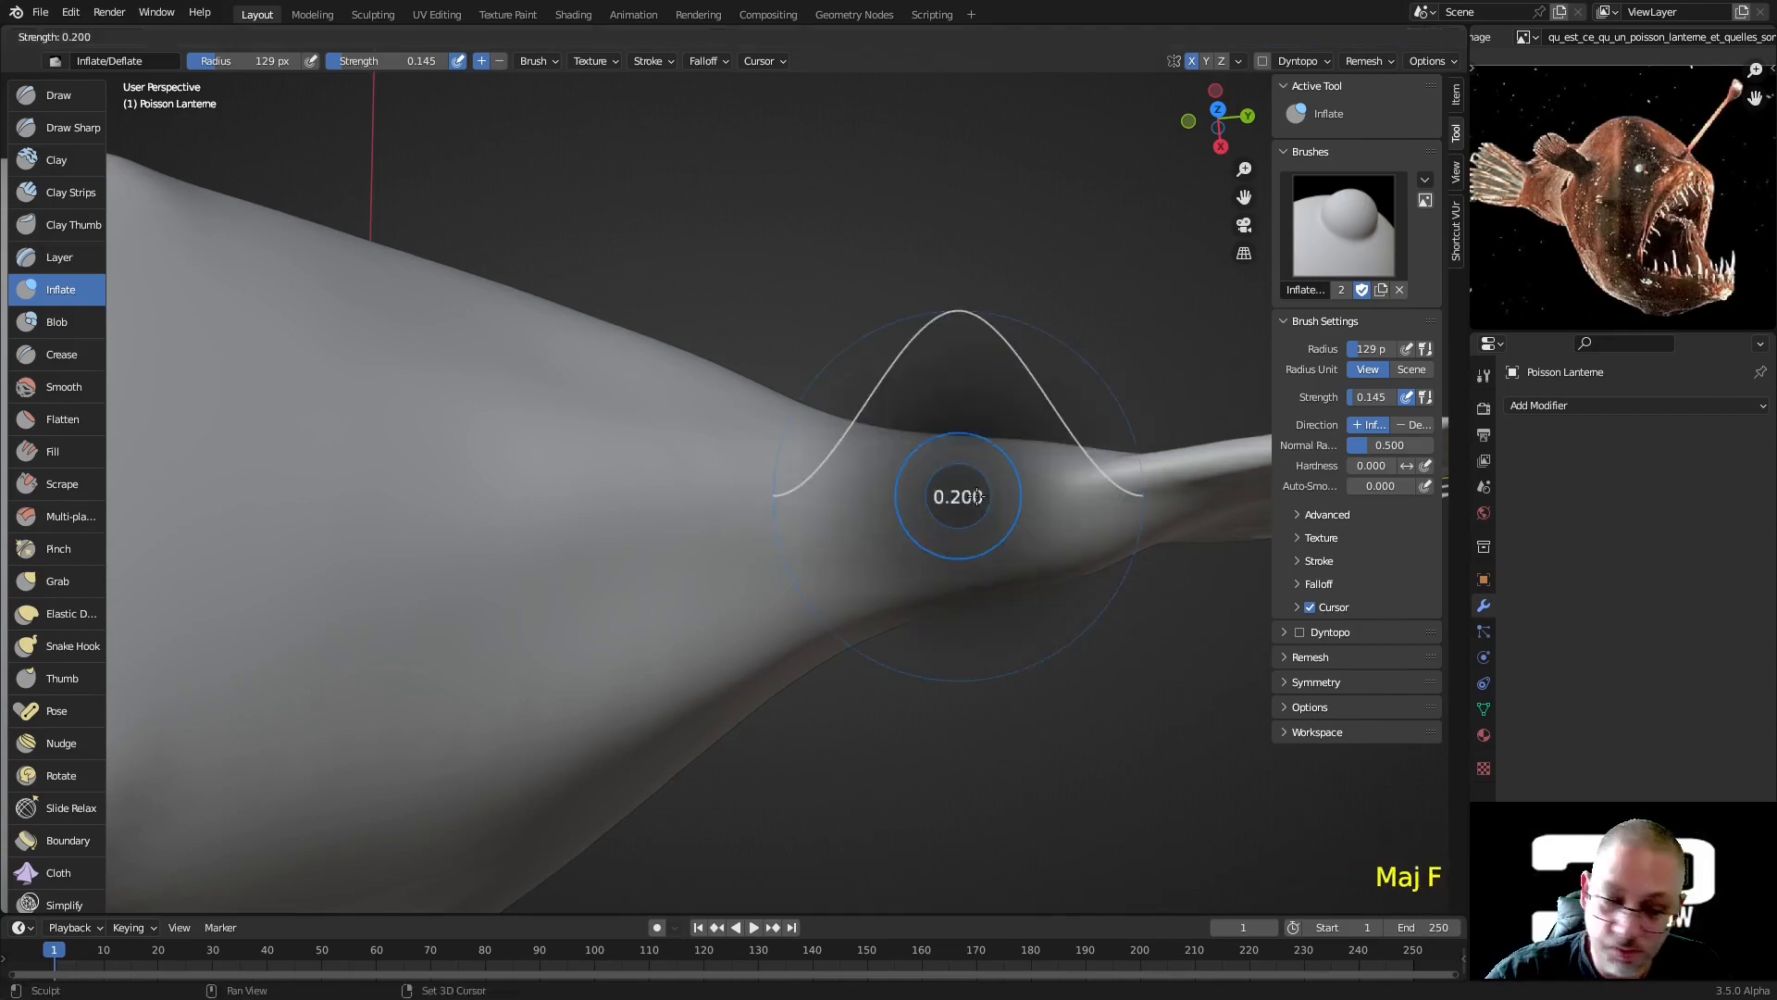
left_click(927, 489)
mouse_move(926, 489)
left_mouse_down()
mouse_move(1194, 470)
mouse_move(1147, 492)
mouse_move(1180, 483)
left_mouse_up()
left_click_drag(1009, 504, 1171, 483)
left_click_drag(1064, 492, 1137, 484)
Inflate the remaining thin areas around the tail fin's base from several angles
scroll(1137, 484, "down", 2)
middle_click_drag(1138, 484, 1012, 436)
left_click(1055, 547)
left_click_drag(1027, 481, 1190, 505)
mouse_move(1106, 548)
left_mouse_down()
mouse_move(1127, 579)
mouse_move(1141, 566)
left_mouse_up()
mouse_move(1115, 541)
middle_mouse_down()
mouse_move(1067, 658)
mouse_move(1015, 480)
mouse_move(1024, 267)
middle_mouse_up()
left_click_drag(938, 361, 1014, 337)
middle_click_drag(964, 345, 993, 717)
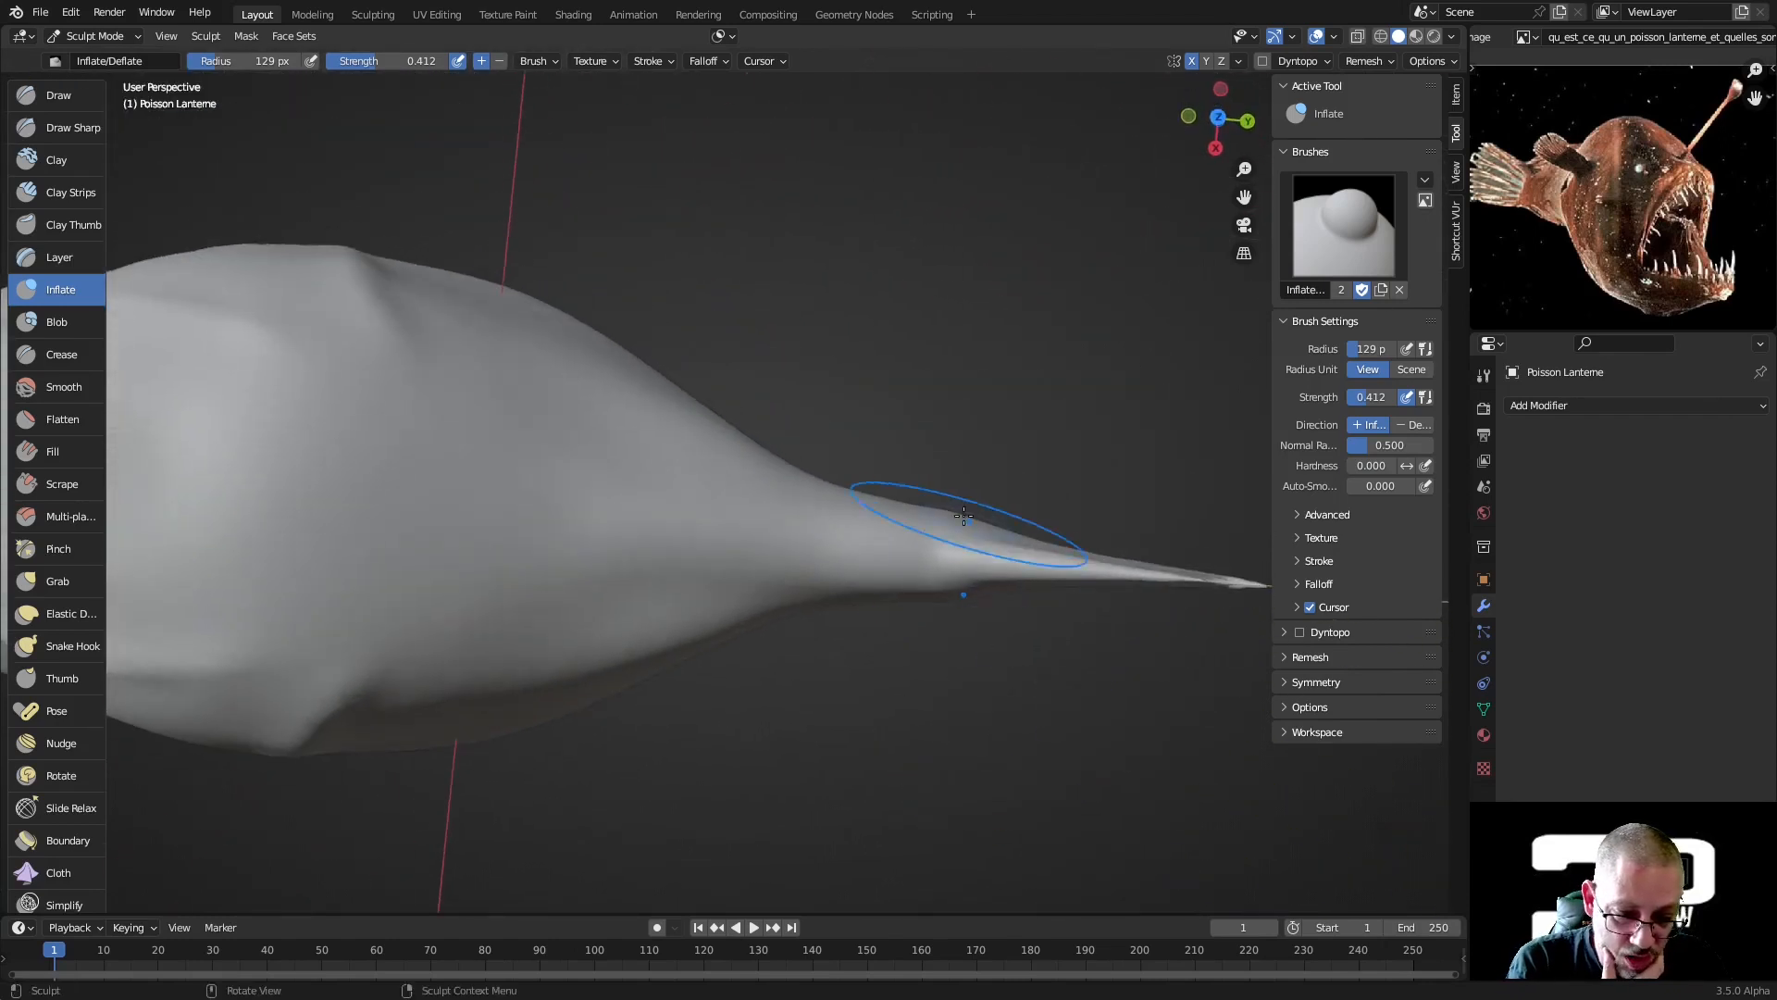
Reshape the outline of the tail fin's base with the Grab brush and smooth the junction
left_click(73, 591)
middle_click_drag(167, 576, 818, 550)
left_click_drag(949, 524, 948, 534)
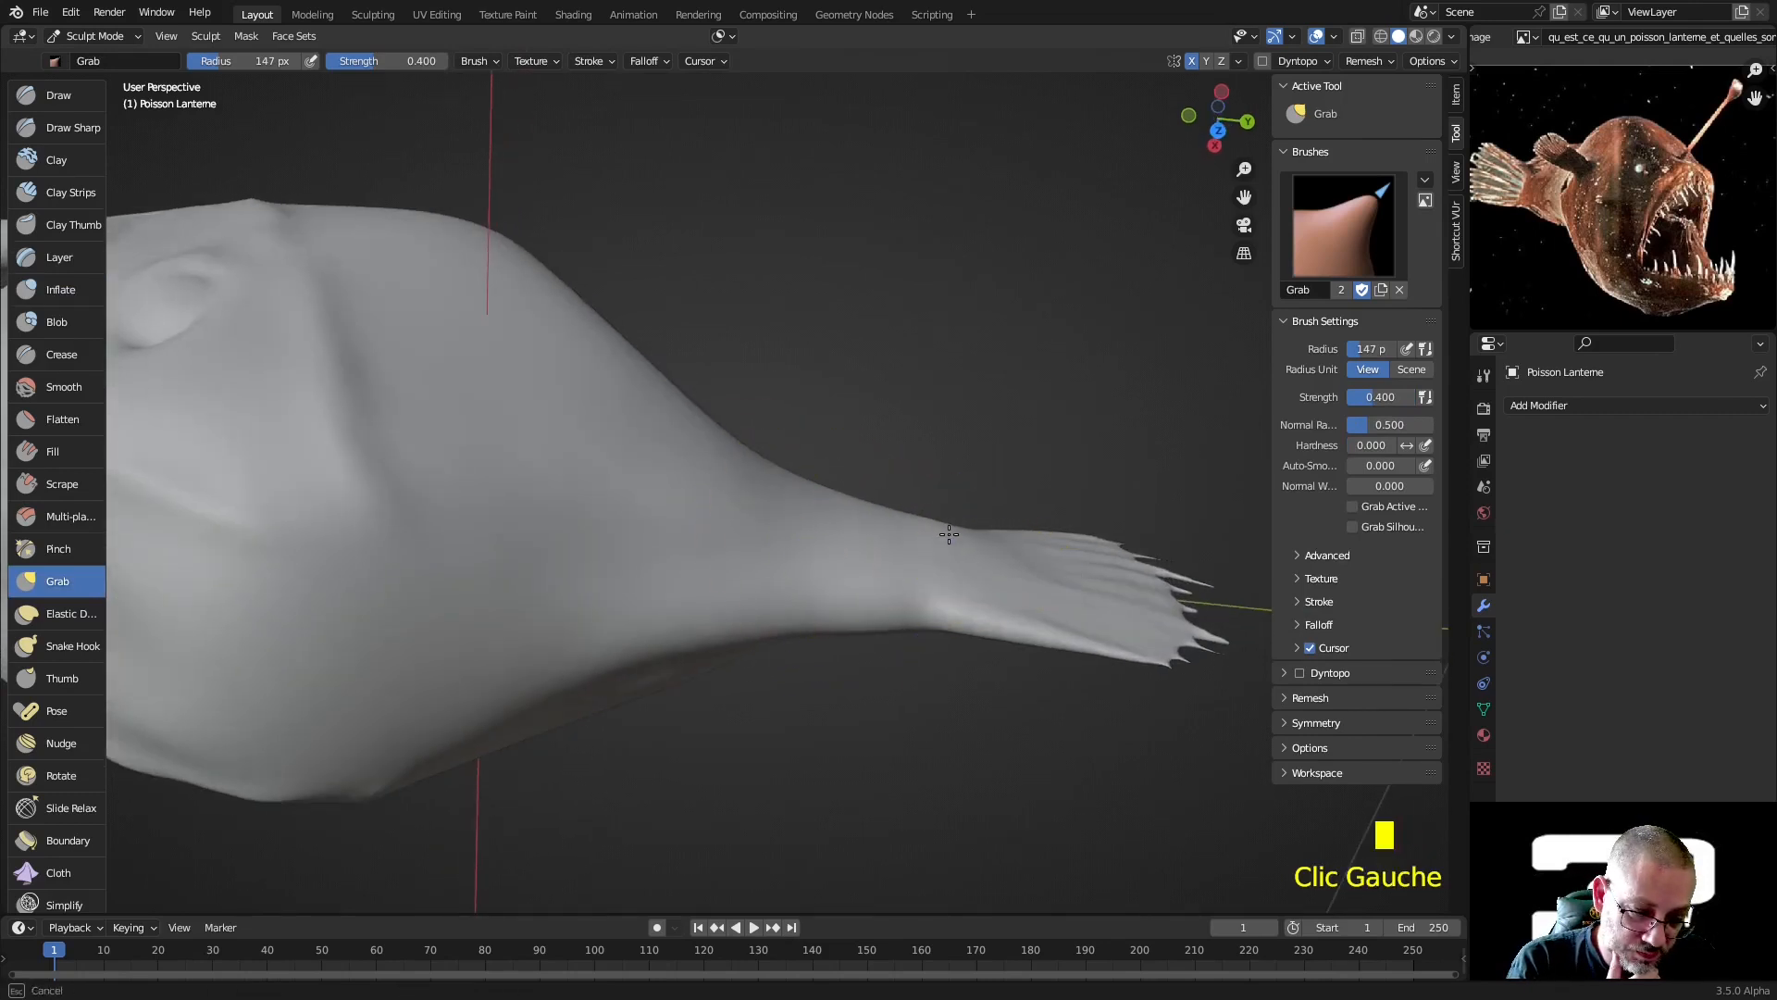
middle_click_drag(949, 548, 956, 480)
left_click_drag(849, 496, 862, 464)
left_click_drag(958, 516, 954, 523)
middle_click_drag(903, 557, 911, 646)
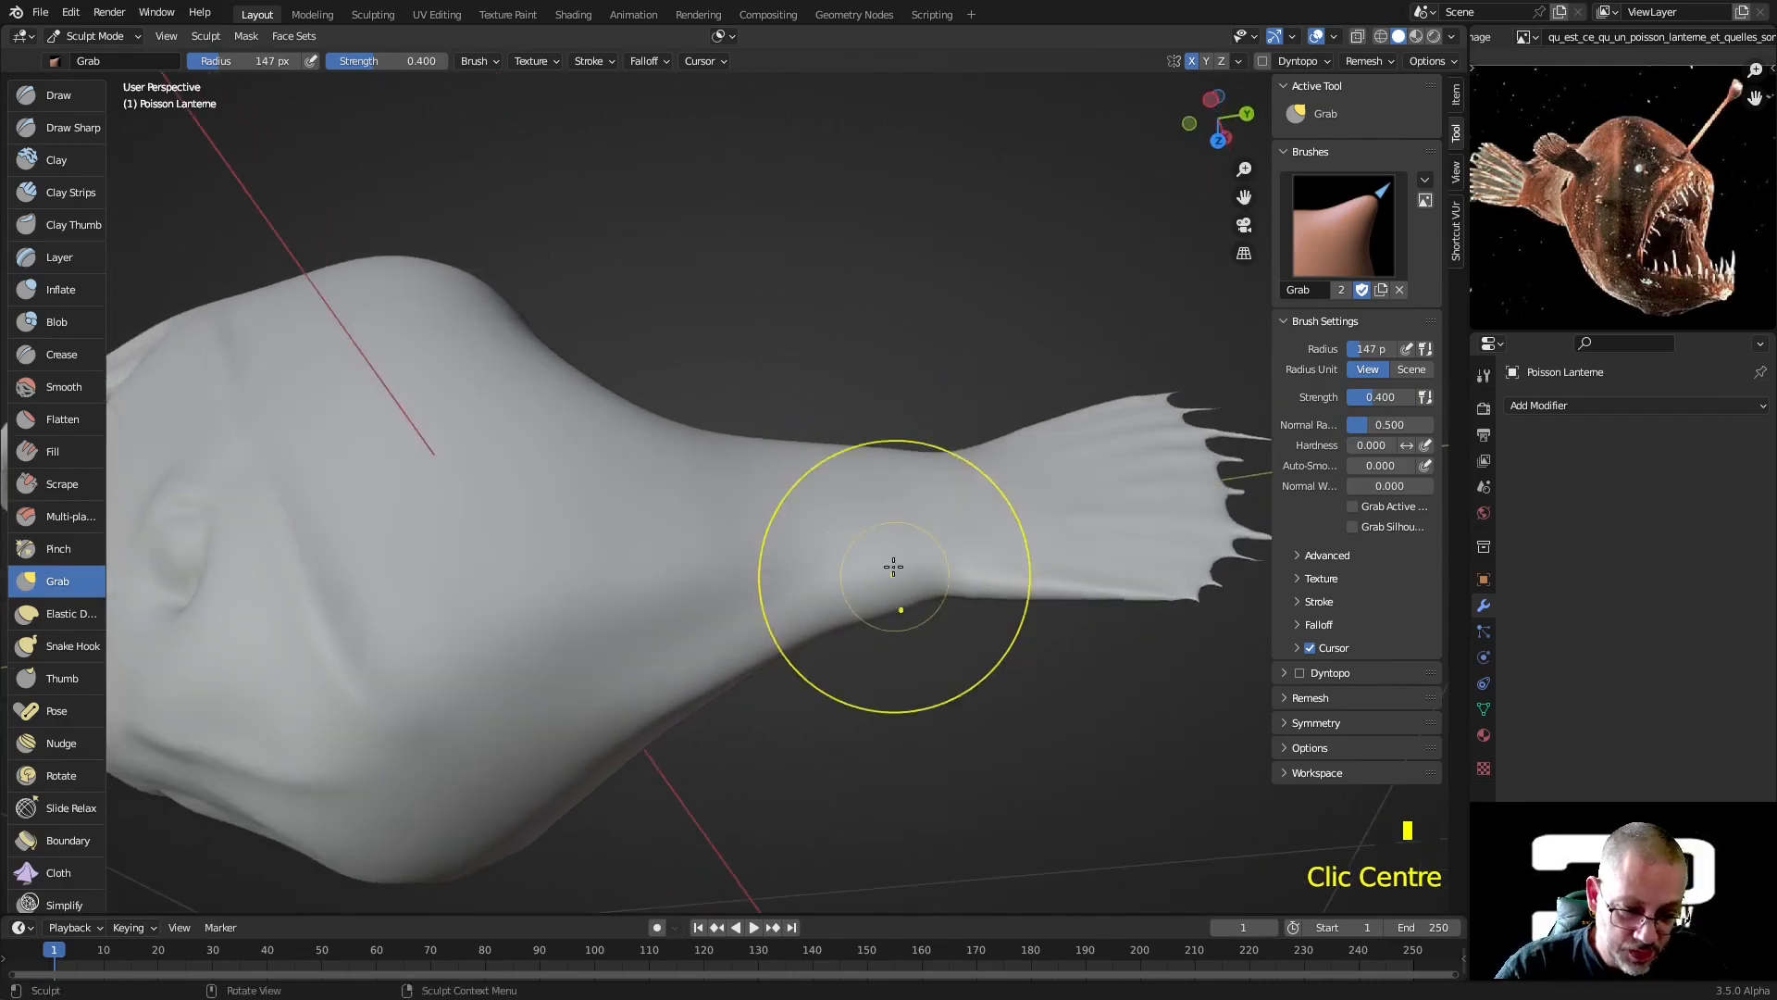
mouse_move(899, 503)
left_mouse_down("shift")
mouse_move(790, 487)
mouse_move(814, 486)
left_mouse_up("shift")
mouse_move(831, 490)
middle_mouse_down()
mouse_move(696, 209)
mouse_move(950, 221)
mouse_move(759, 277)
mouse_move(648, 278)
mouse_move(759, 287)
mouse_move(384, 395)
middle_mouse_up()
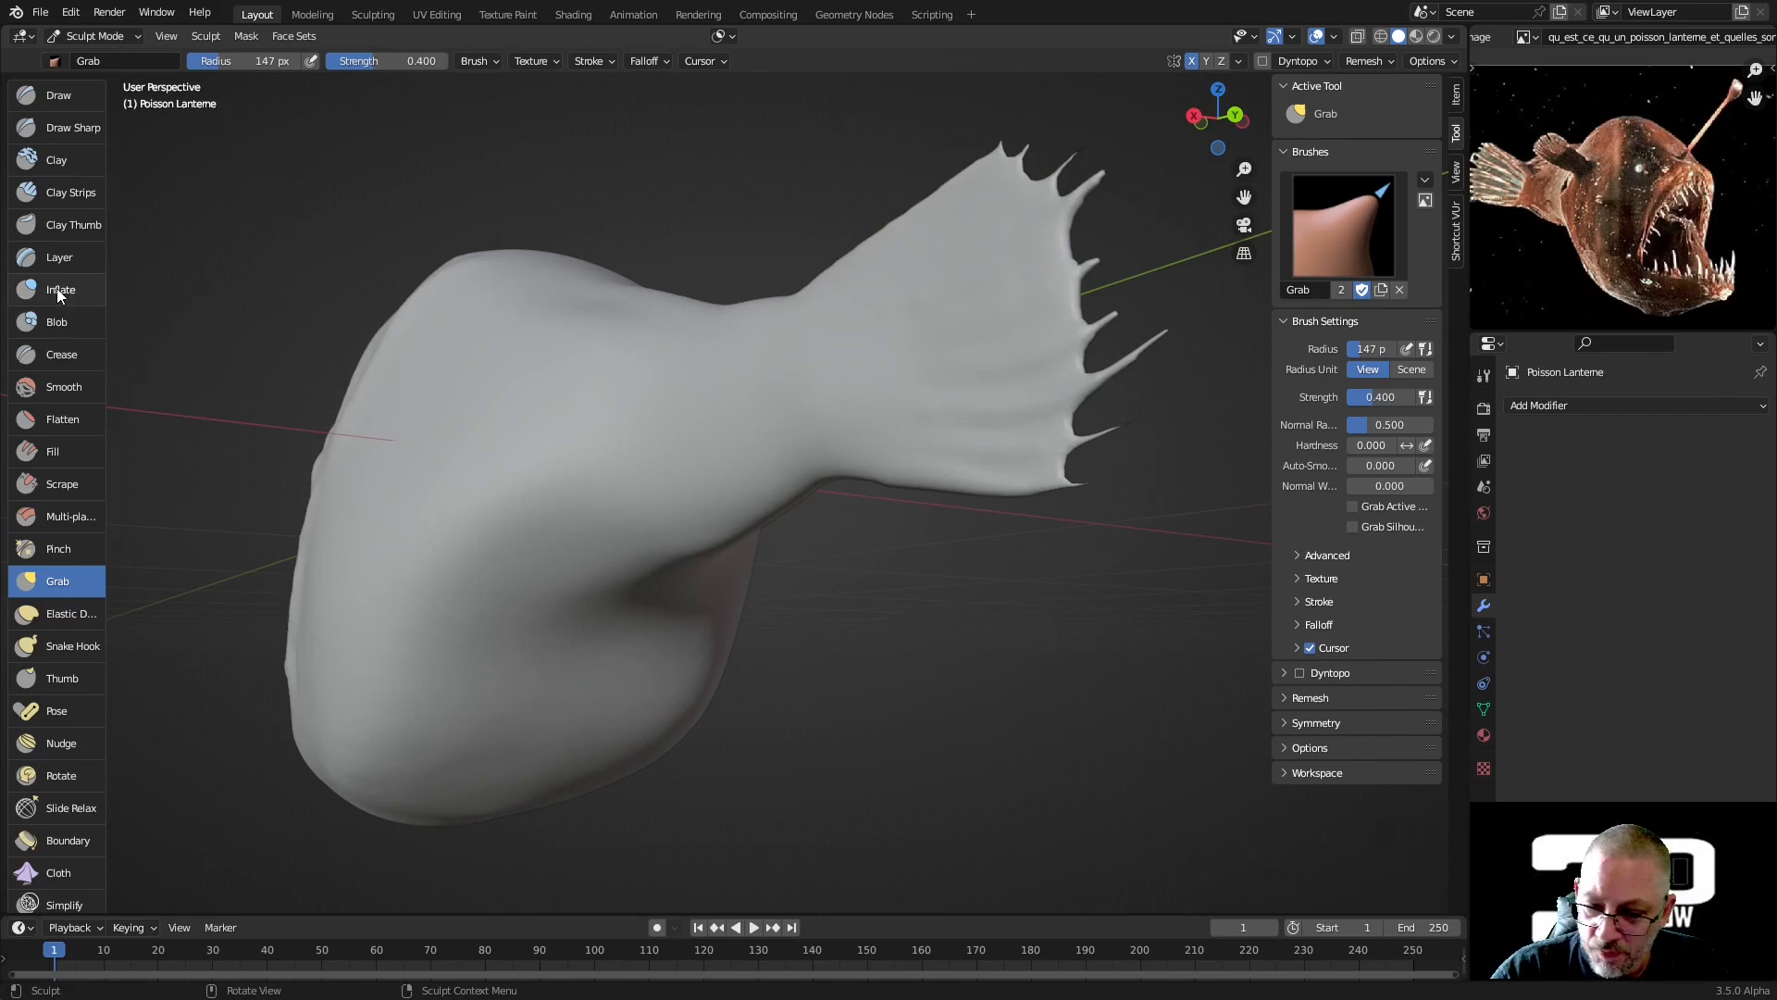
Soften the crease on the rear underside of the body below the tail with an enlarged Smooth brush
left_click(63, 389)
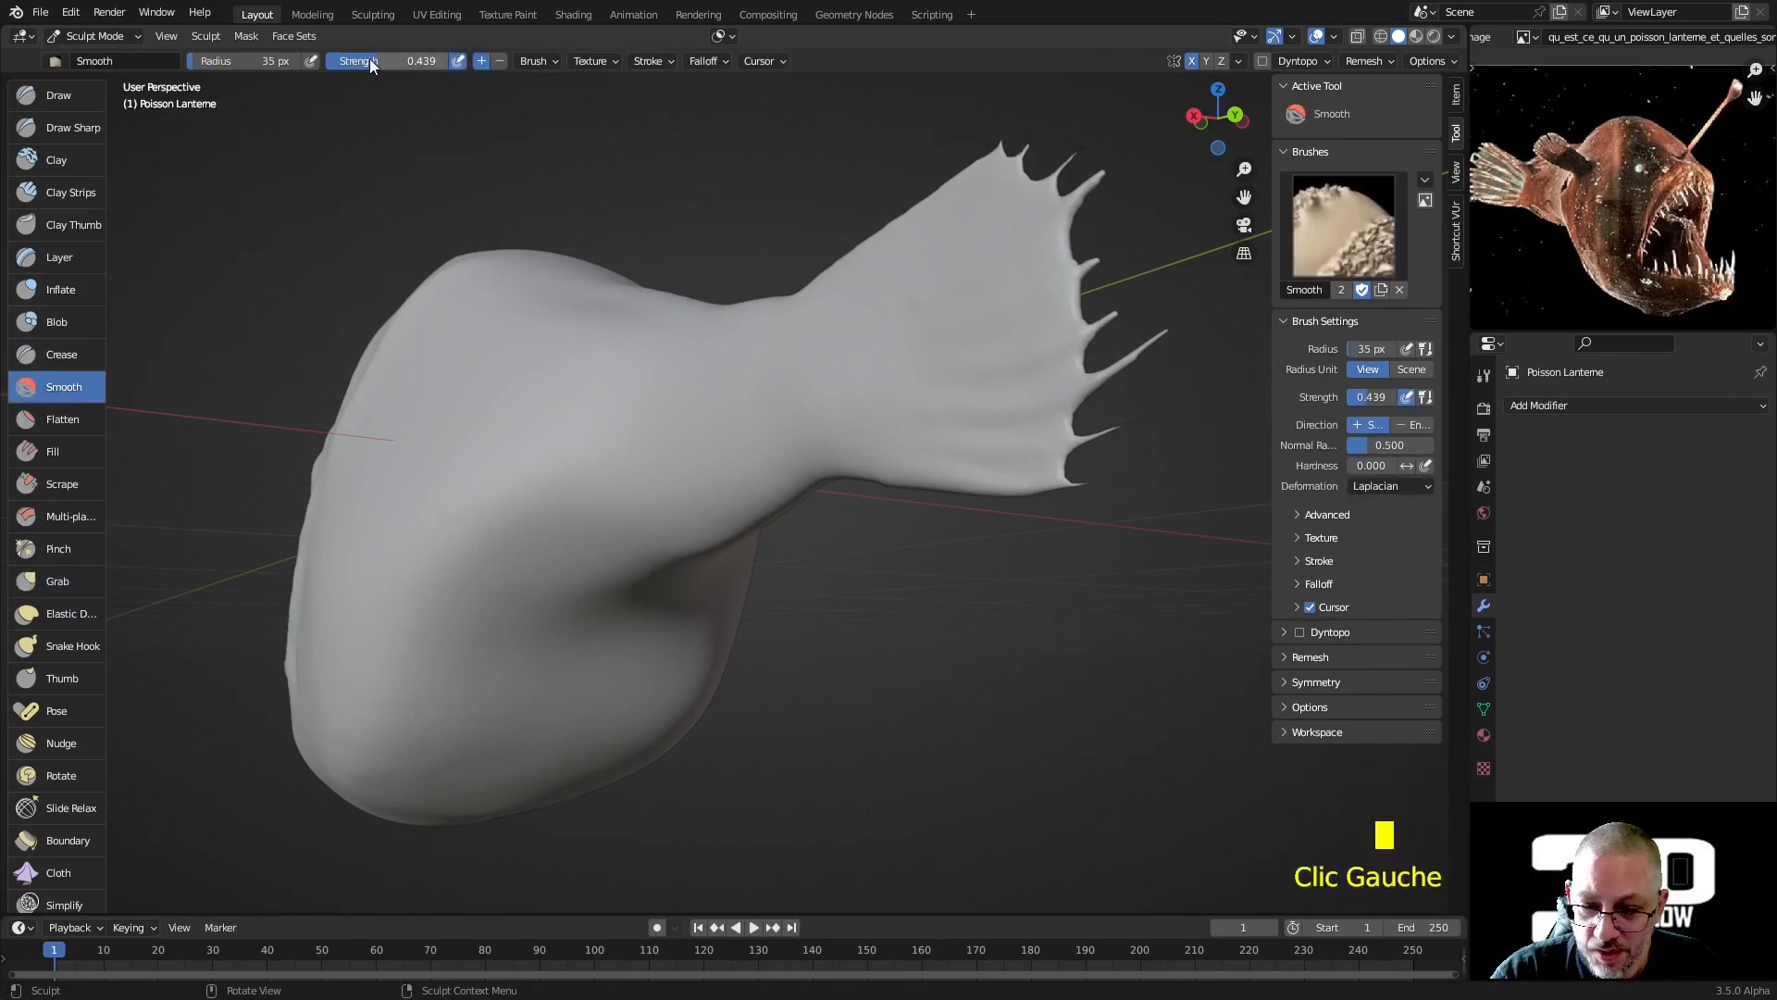
key("f")
left_click(692, 469)
left_click_drag(373, 727, 454, 687)
left_click_drag(482, 672, 525, 650)
left_click_drag(574, 634, 655, 614)
left_click_drag(654, 525, 676, 512)
left_click_drag(685, 507, 693, 502)
left_click_drag(692, 501, 712, 489)
mouse_move(718, 486)
left_mouse_down()
mouse_move(736, 472)
mouse_move(712, 488)
mouse_move(717, 449)
left_mouse_up()
middle_click_drag(707, 486, 756, 619)
left_click(670, 397)
left_click(670, 397)
left_click_drag(670, 397, 527, 441)
Smooth the uneven areas across the body's flanks and underside
mouse_move(405, 533)
middle_mouse_down()
mouse_move(556, 519)
mouse_move(559, 464)
mouse_move(569, 575)
mouse_move(536, 607)
mouse_move(654, 448)
middle_mouse_up()
scroll(593, 518, "down", 3)
left_click(587, 452, "shift")
left_click(511, 586, "shift")
left_click(654, 408, "shift")
scroll(655, 409, "down", 1)
left_click(599, 230, "shift")
left_click(599, 230, "shift")
left_click_drag(462, 486, 452, 527, "shift")
left_click_drag(444, 555, 426, 602, "shift")
left_click_drag(260, 627, 370, 597, "shift")
mouse_move(571, 540)
middle_mouse_down()
mouse_move(486, 501)
mouse_move(436, 519)
mouse_move(528, 491)
mouse_move(463, 473)
middle_mouse_up()
left_click(77, 97)
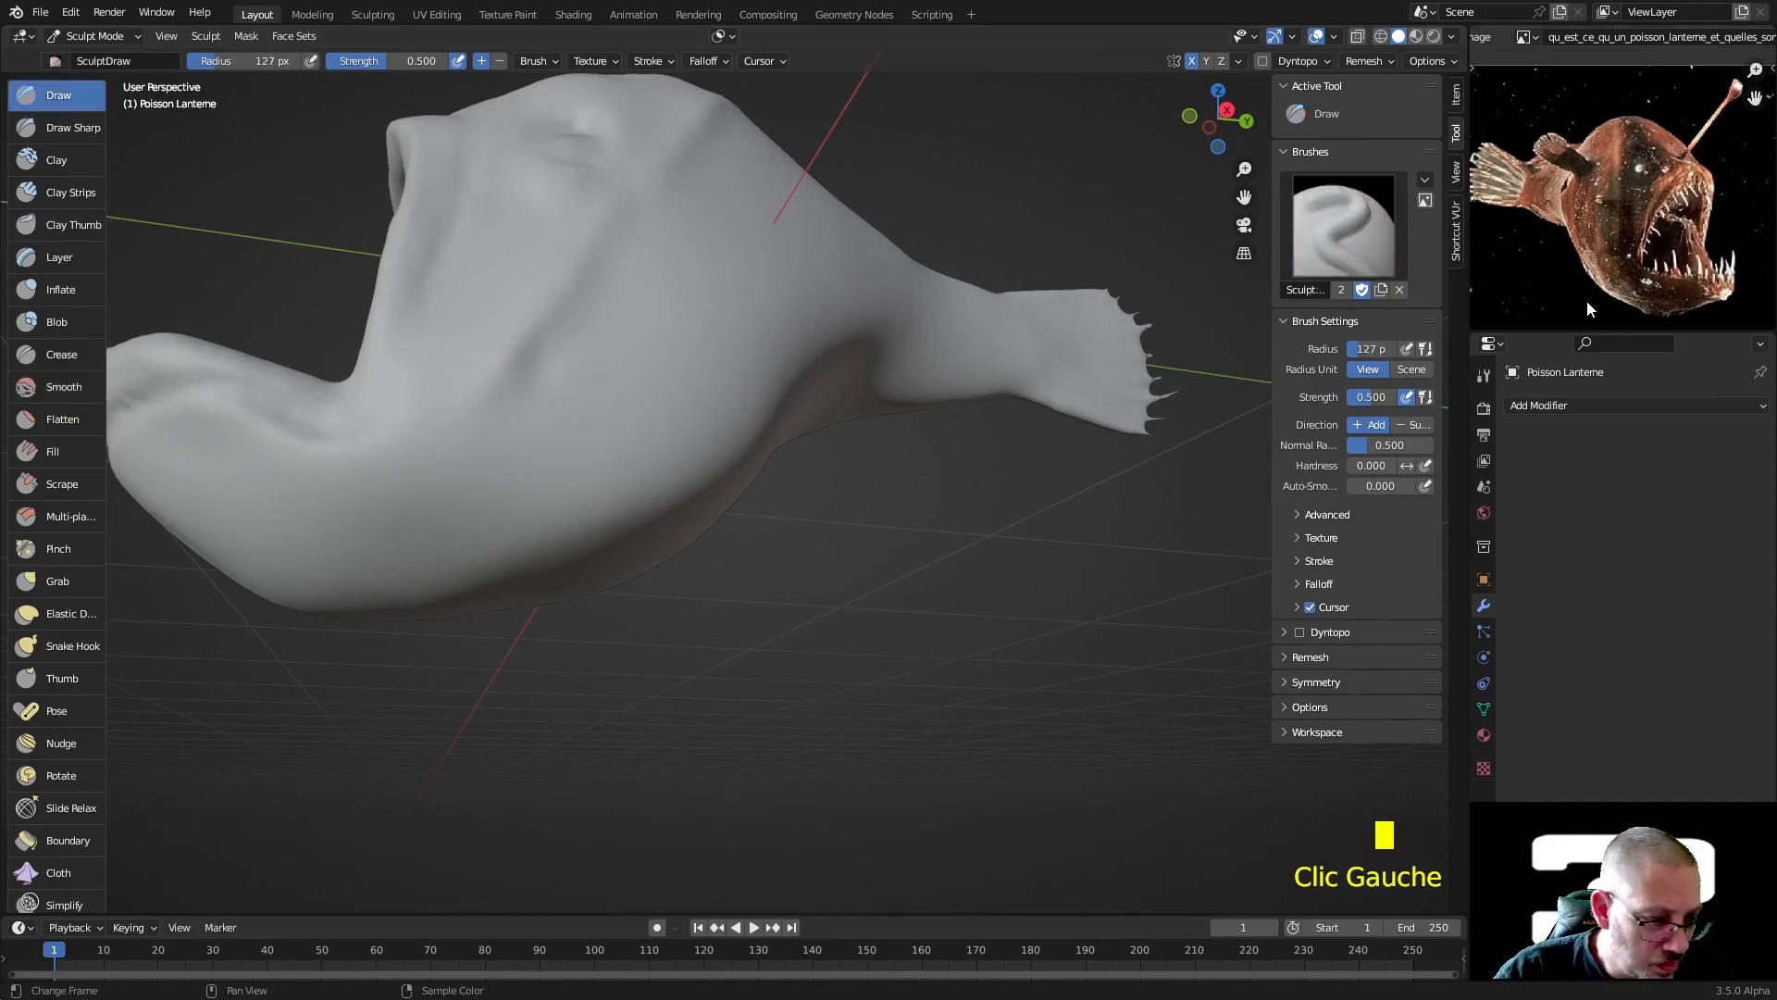
middle_click_drag(725, 445, 308, 313)
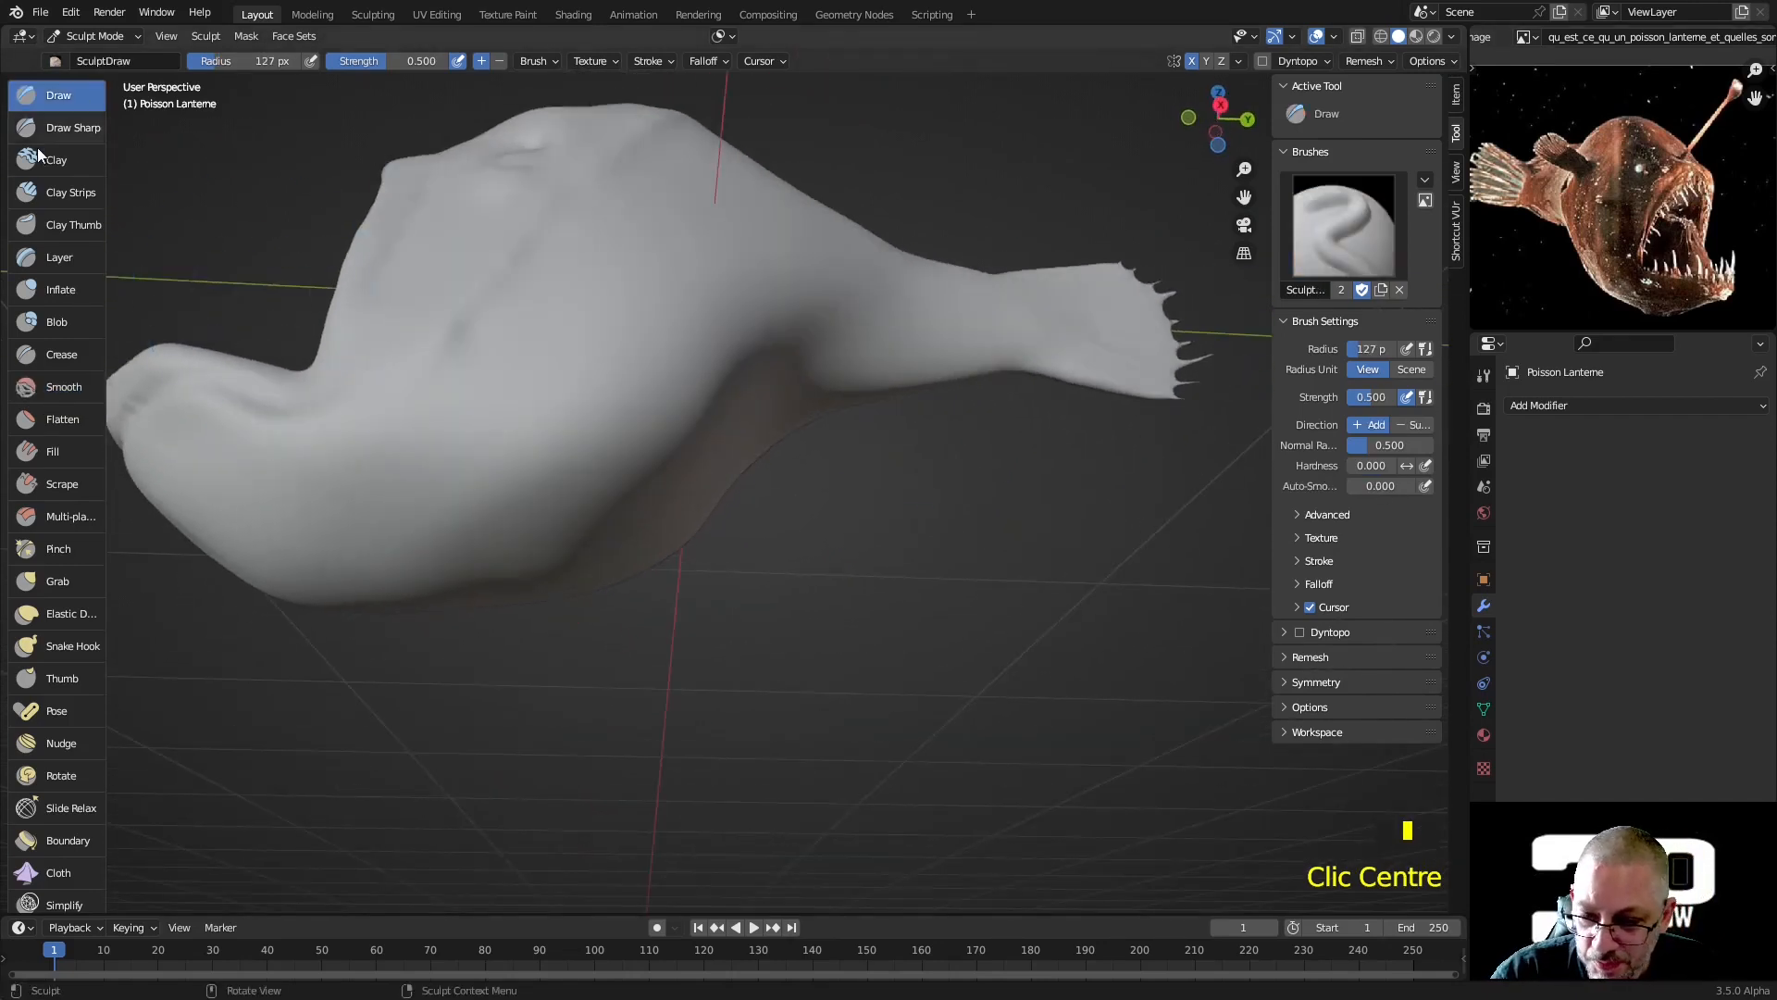
key("g")
key("g")
key("g")
key("g")
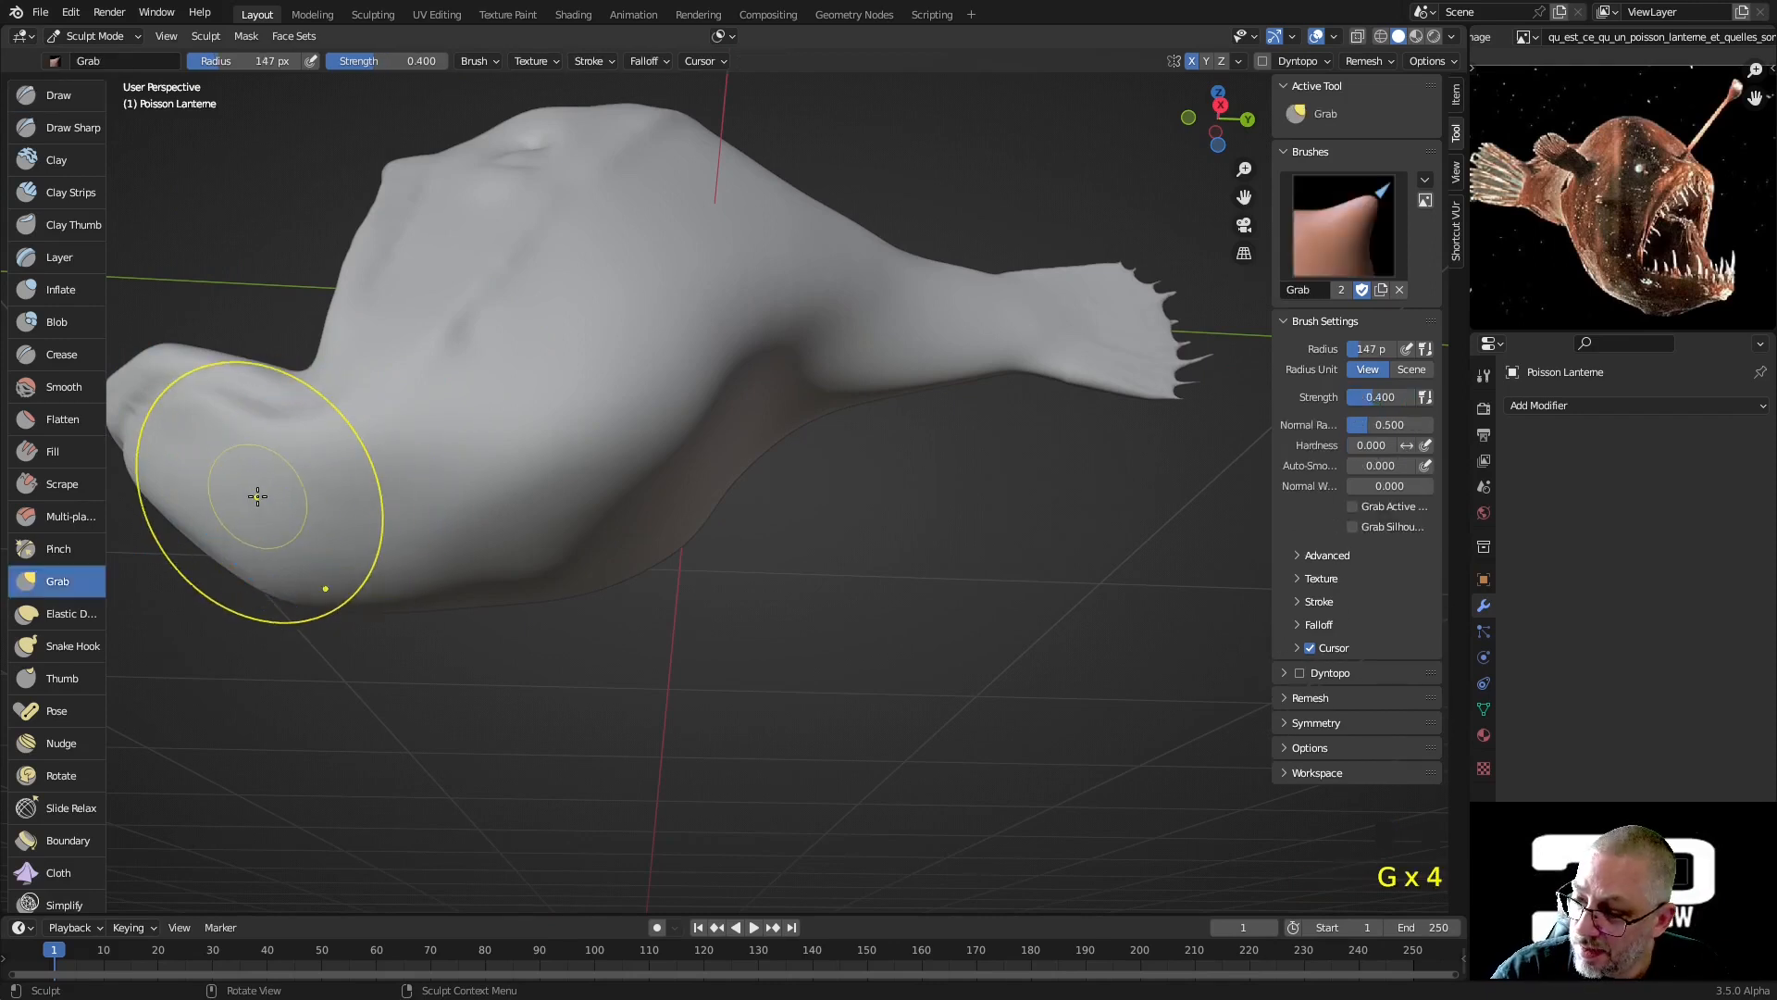
Build up a soft ridge along the side of the lower jaw with the Draw brush at radius 80 px
key("x")
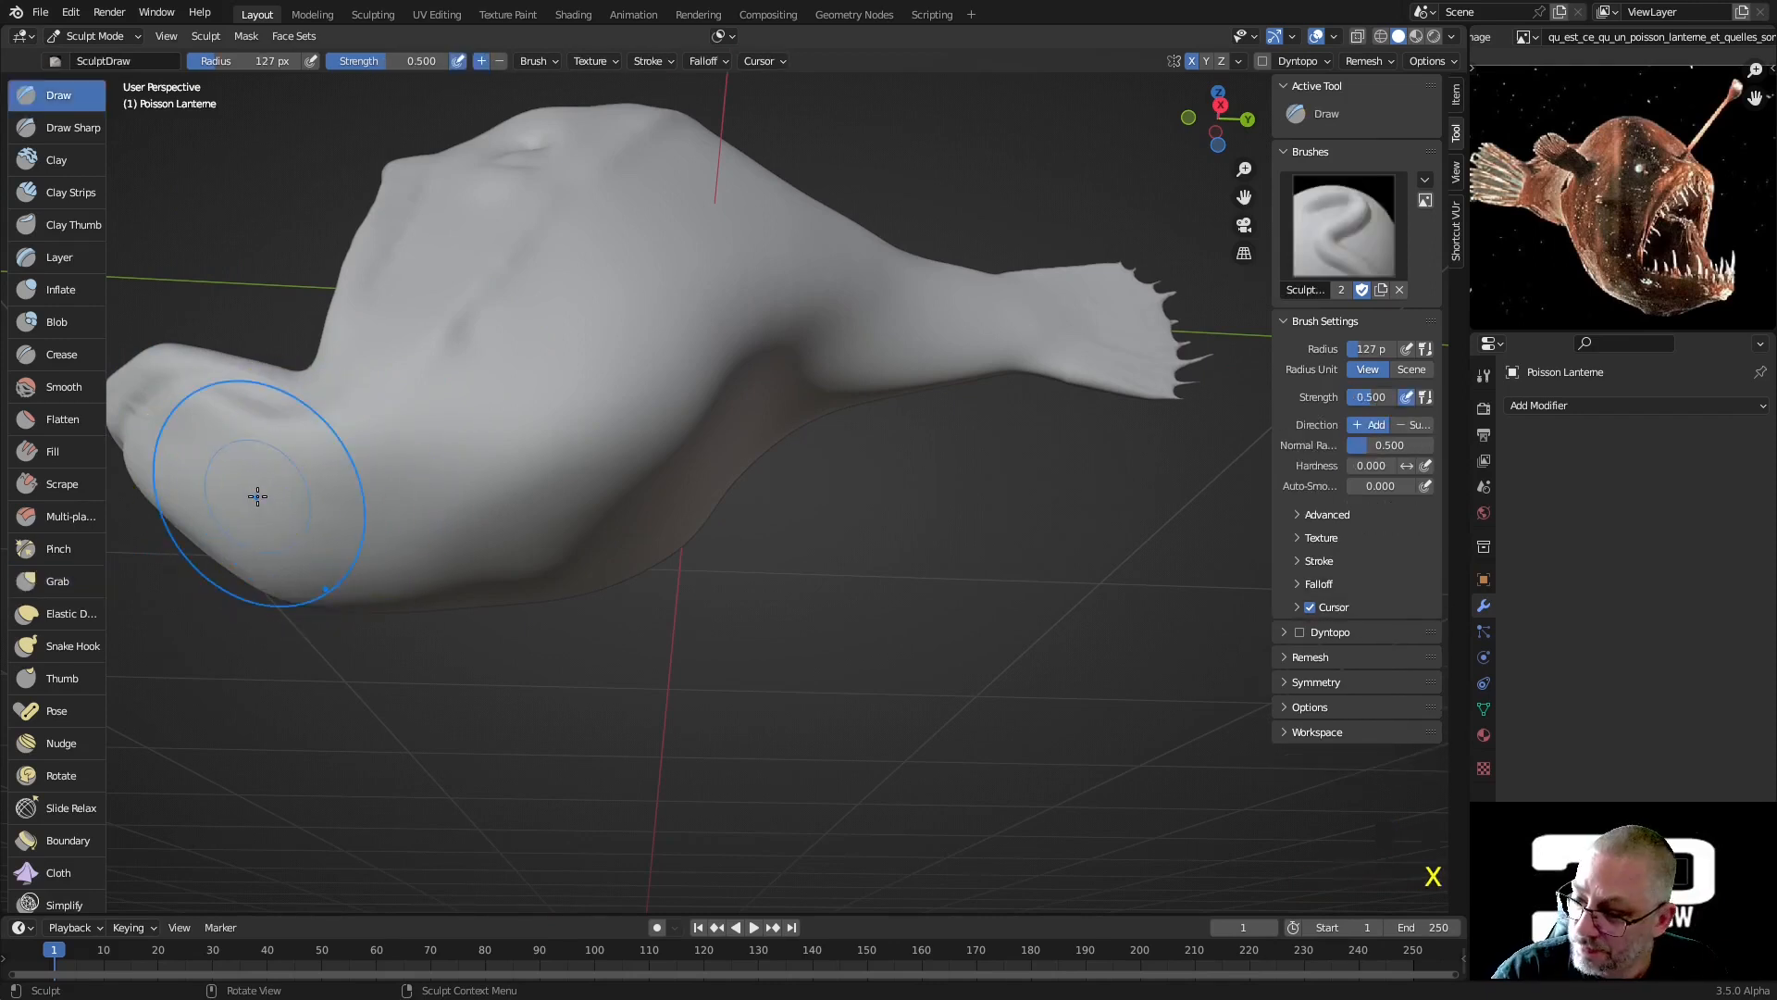
key("f")
left_click(213, 492)
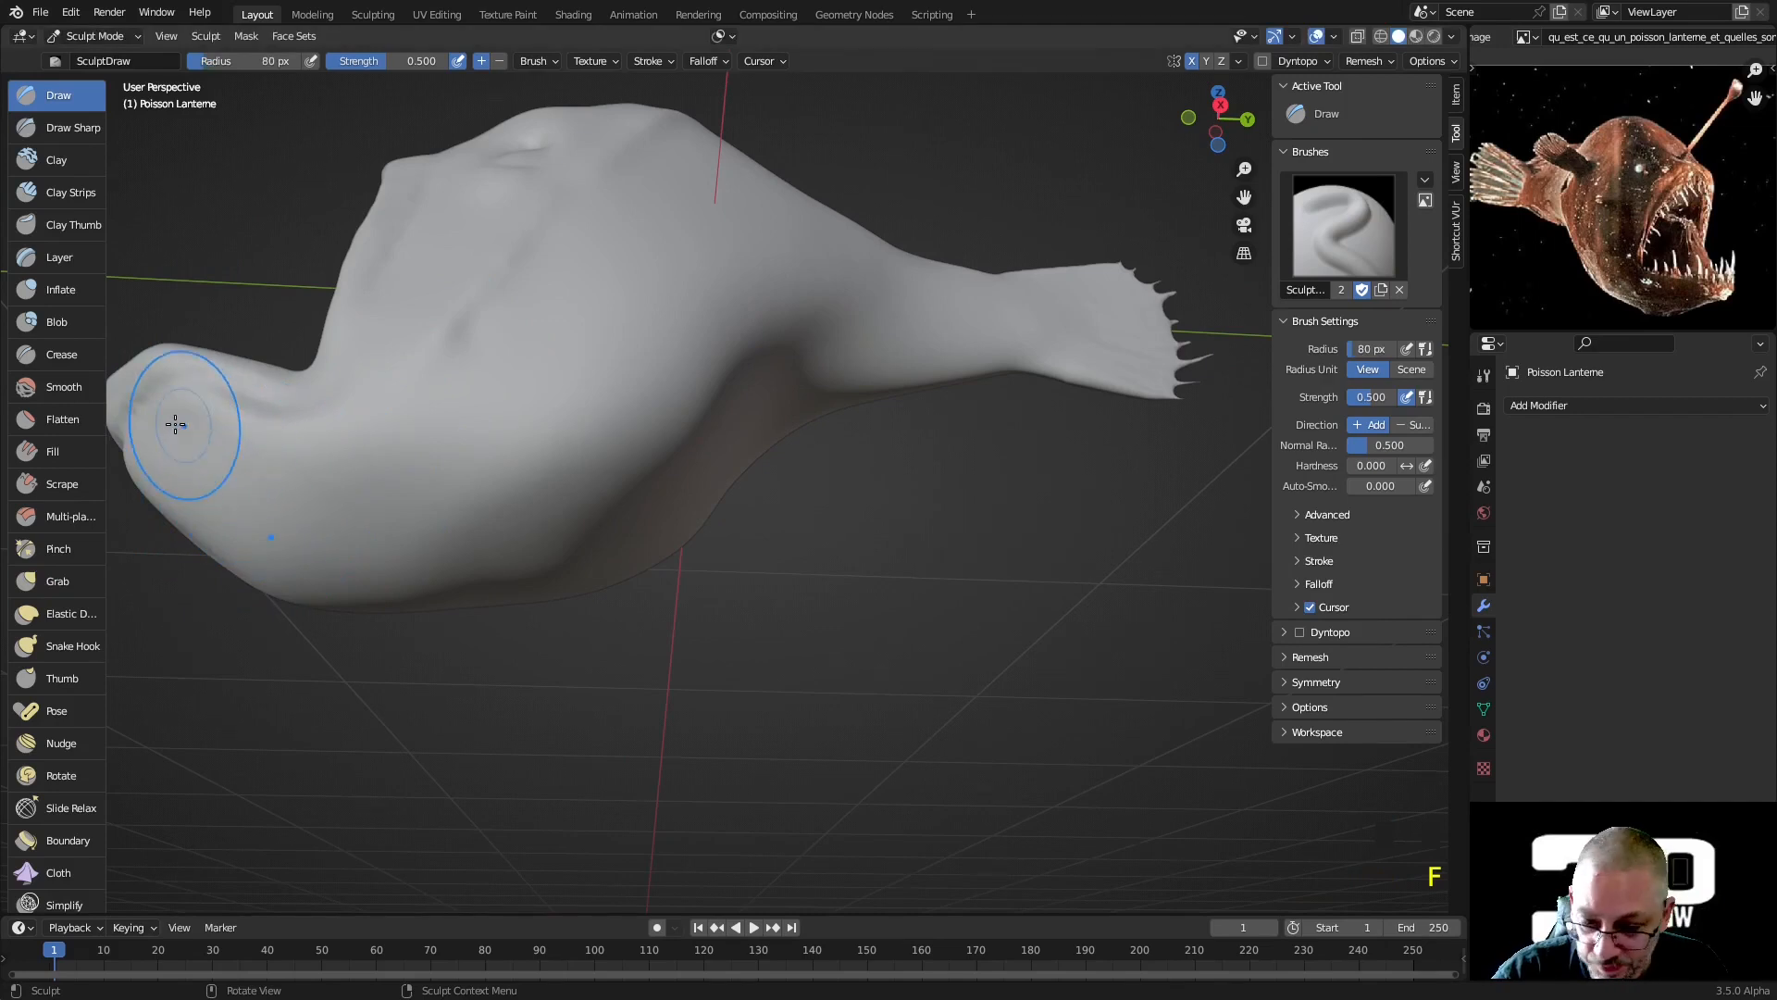
mouse_move(162, 430)
left_mouse_down()
mouse_move(266, 480)
mouse_move(397, 503)
mouse_move(428, 472)
left_mouse_up()
mouse_move(429, 472)
middle_mouse_down()
mouse_move(523, 544)
mouse_move(584, 553)
mouse_move(238, 496)
middle_mouse_up()
left_click_drag(238, 496, 566, 586)
middle_click_drag(684, 596, 707, 601)
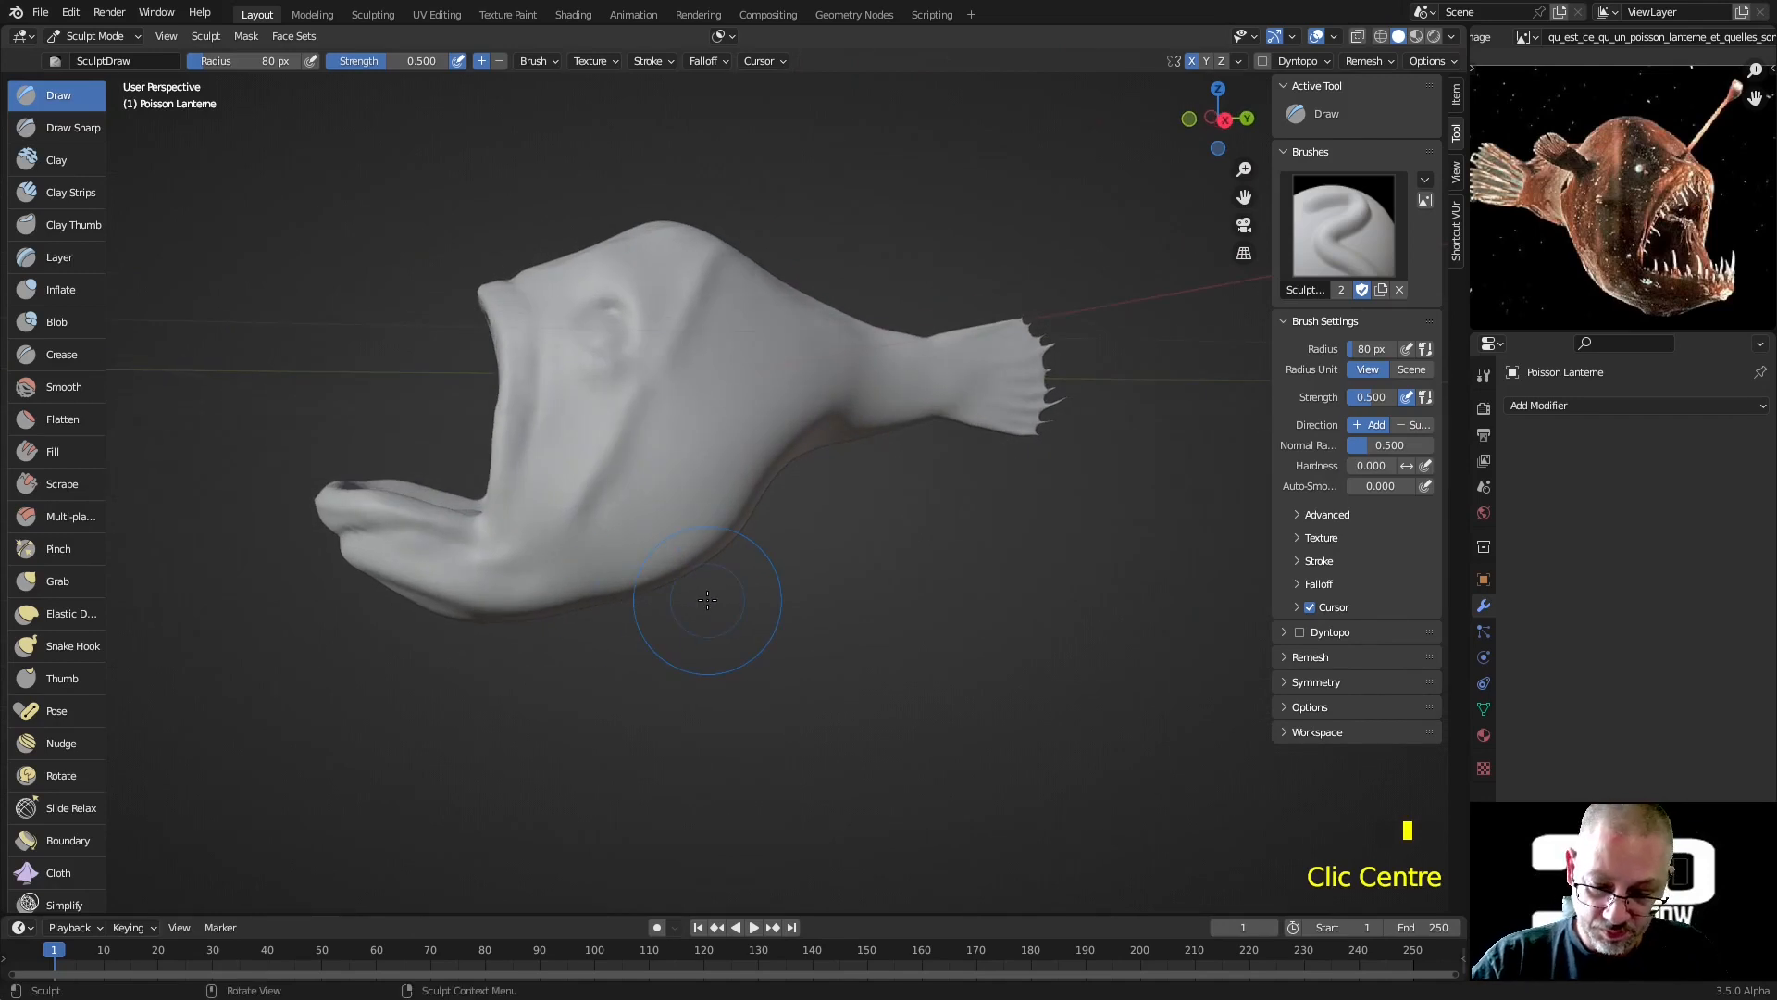
Carve a curved groove across the underside of the chin with the Draw Sharp brush at radius 35 px, softening it slightly
middle_click_drag(586, 574, 717, 506)
left_click(92, 137)
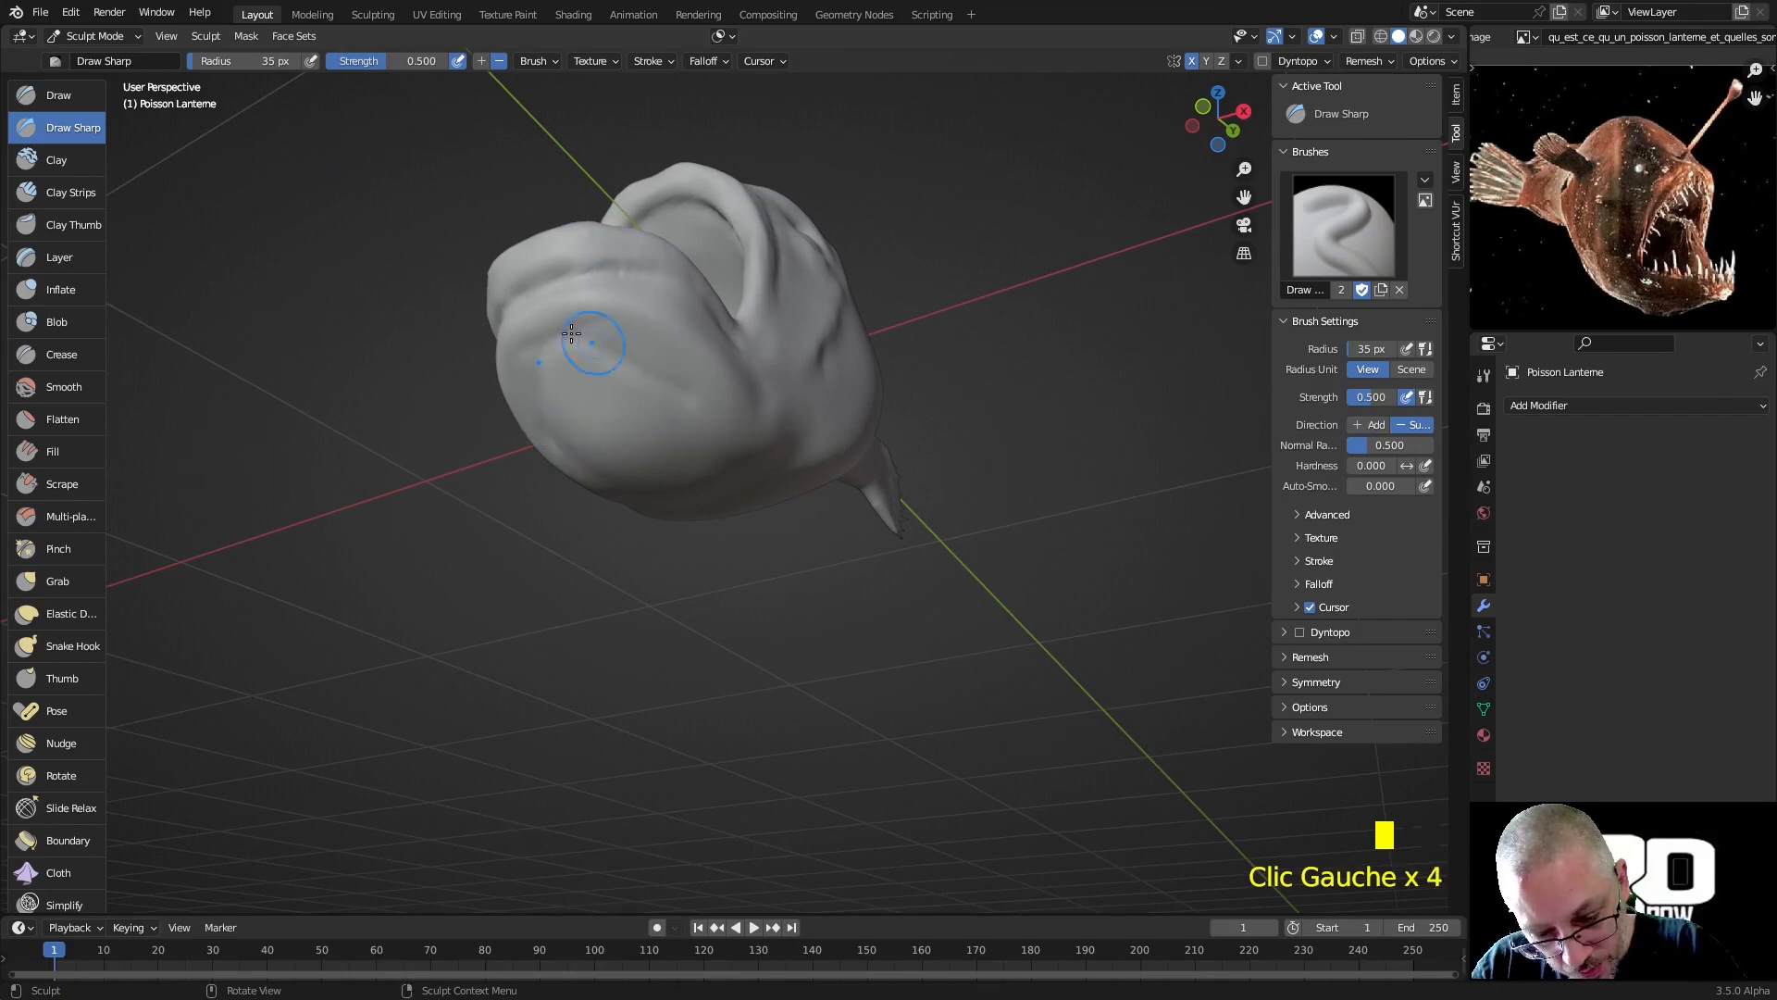
key("ctrl+z")
middle_click_drag(606, 337, 719, 299)
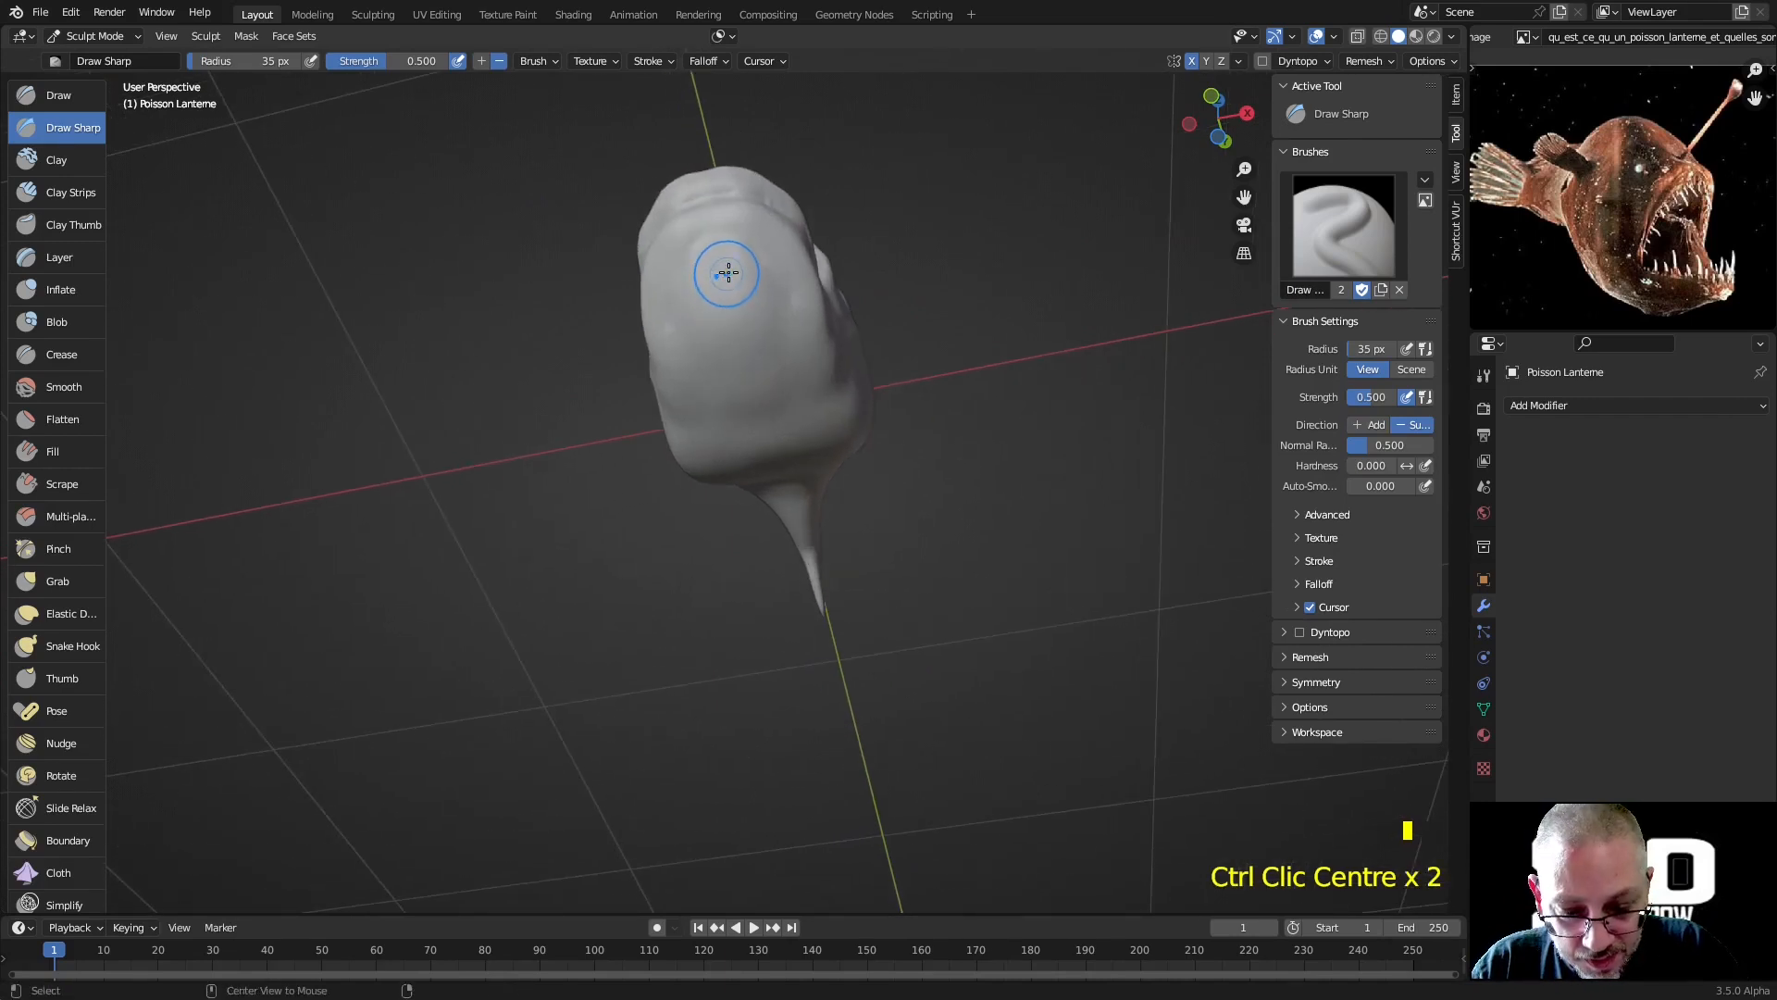
middle_click(727, 273, "alt")
middle_click_drag(739, 442, 722, 297)
left_click_drag(552, 504, 522, 512)
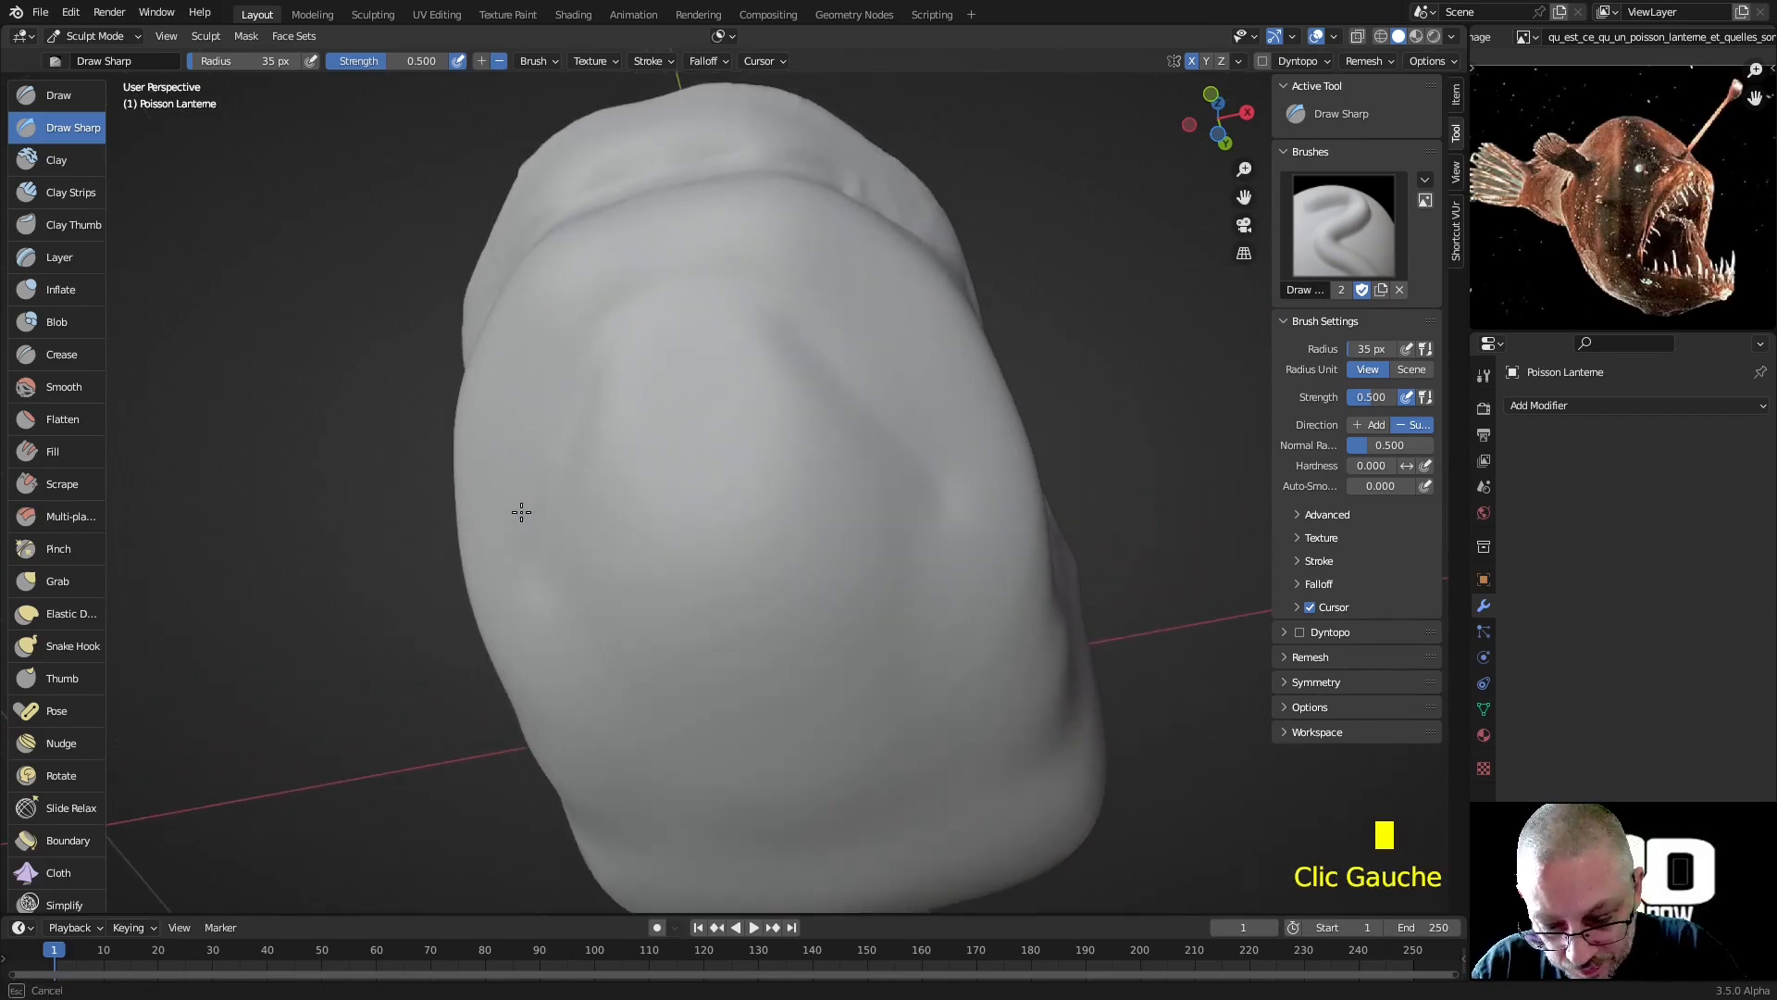
left_click_drag(559, 395, 783, 296)
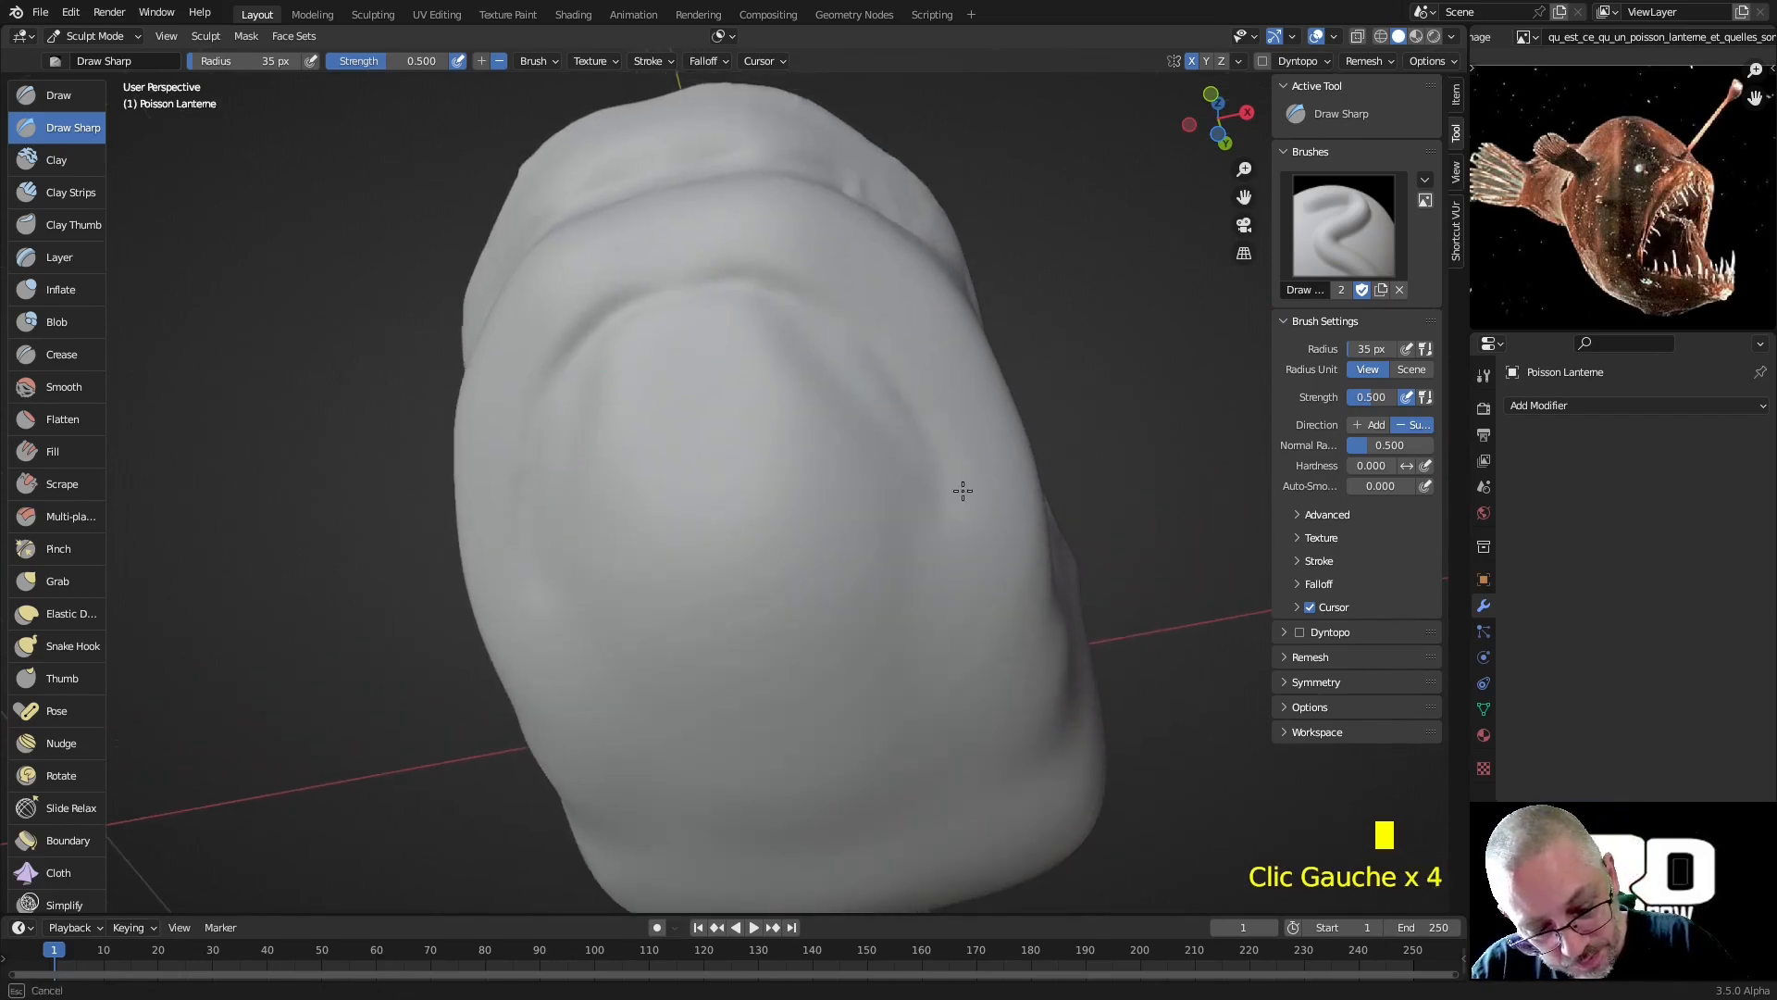
middle_click_drag(973, 608, 734, 365)
left_click_drag(746, 343, 809, 361, "shift")
mouse_move(809, 361)
middle_mouse_down()
mouse_move(869, 519)
mouse_move(755, 377)
middle_mouse_up()
Set the Draw Sharp radius to 93 px and build up the fold beside the chin groove with inverted strokes along the jaw
left_click_drag(597, 359, 651, 383, "ctrl")
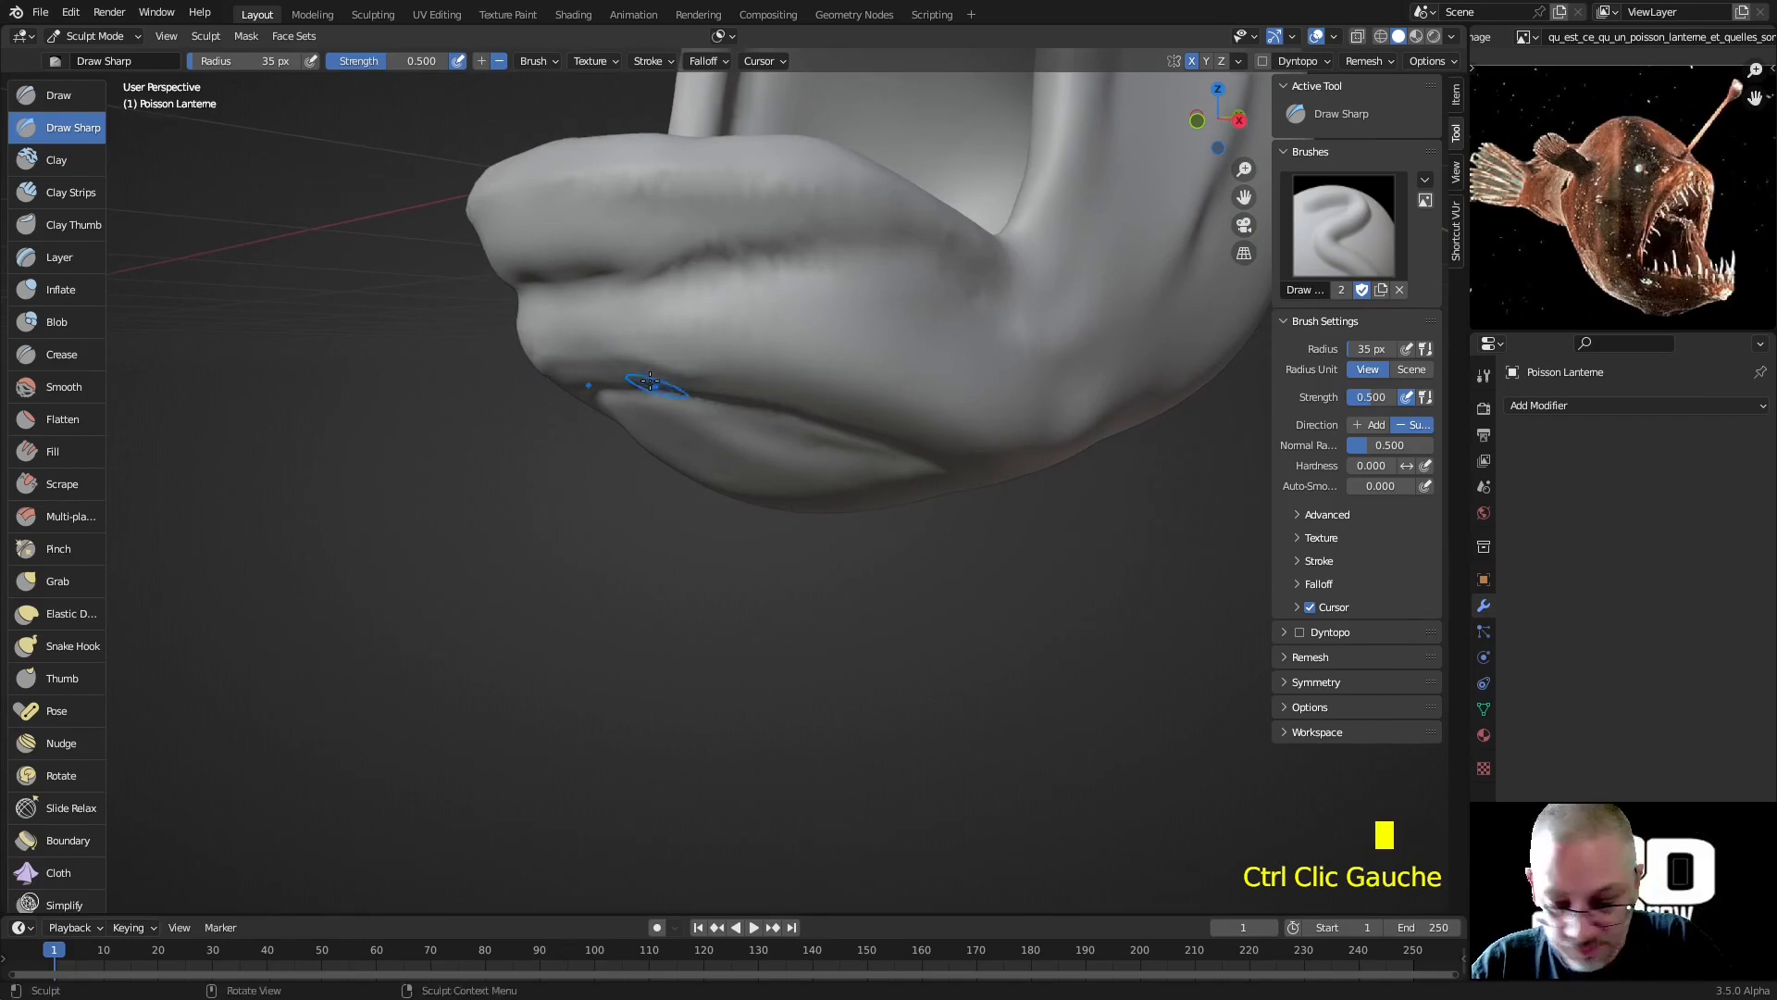
key("ctrl+z")
key("f")
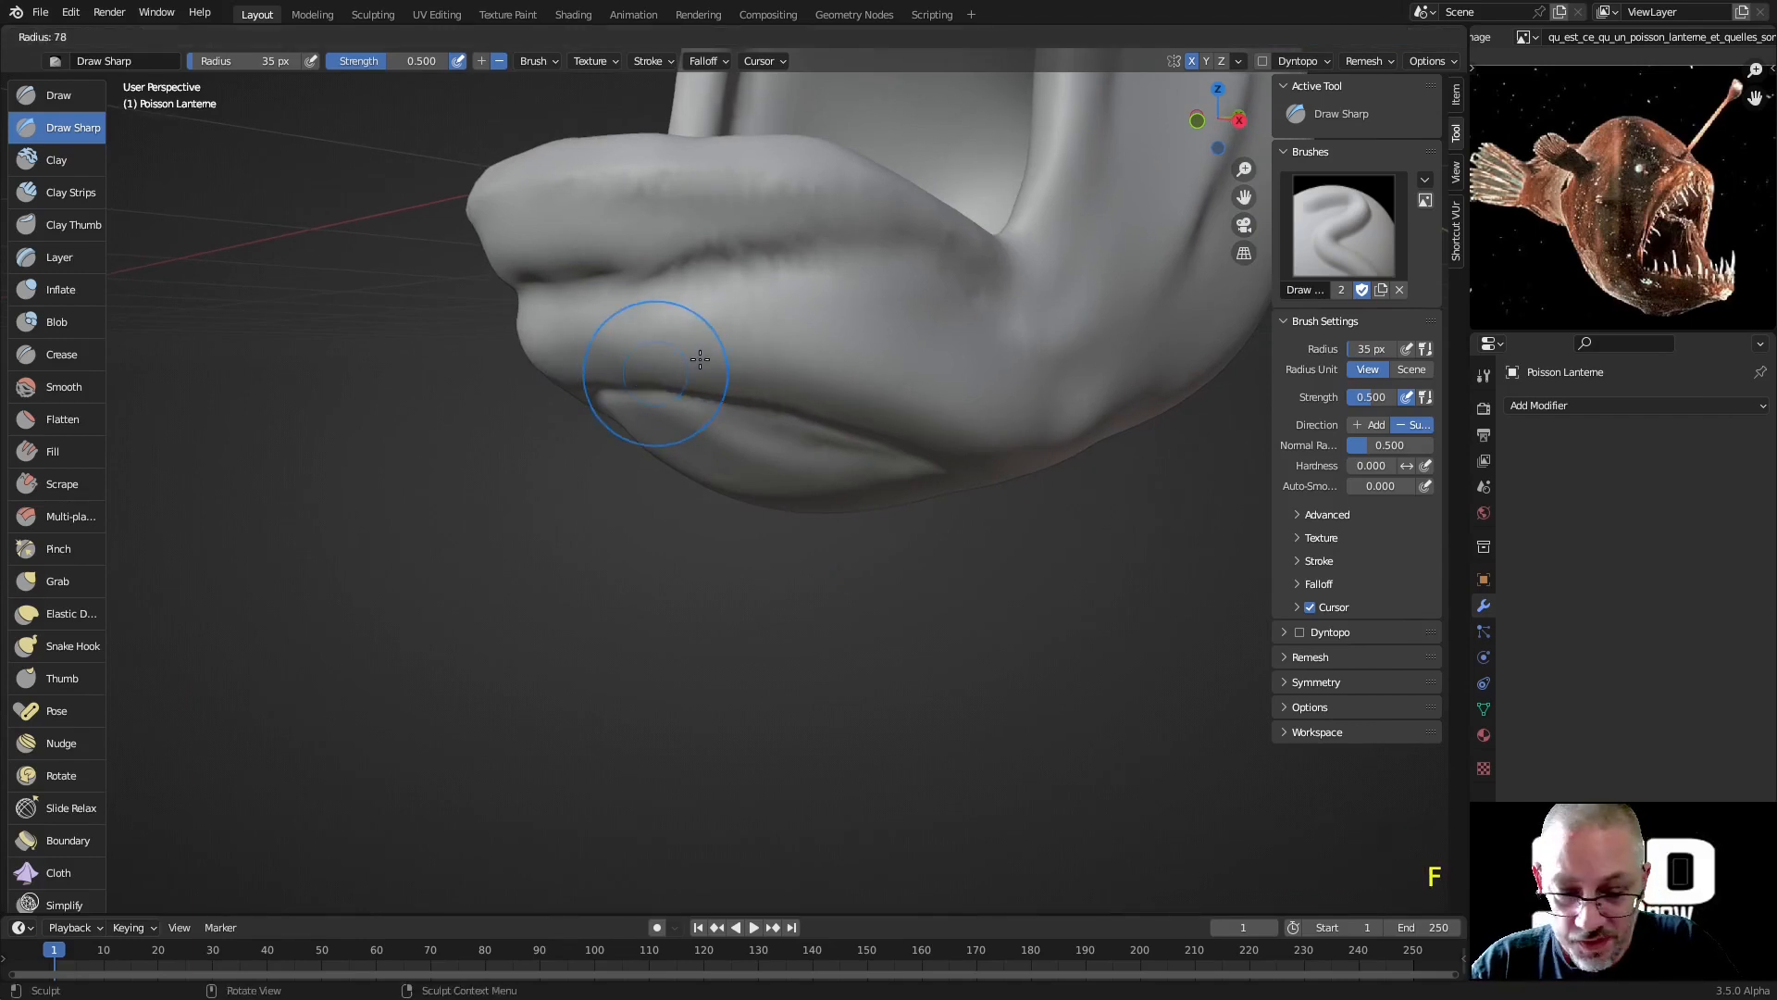
left_click(652, 352)
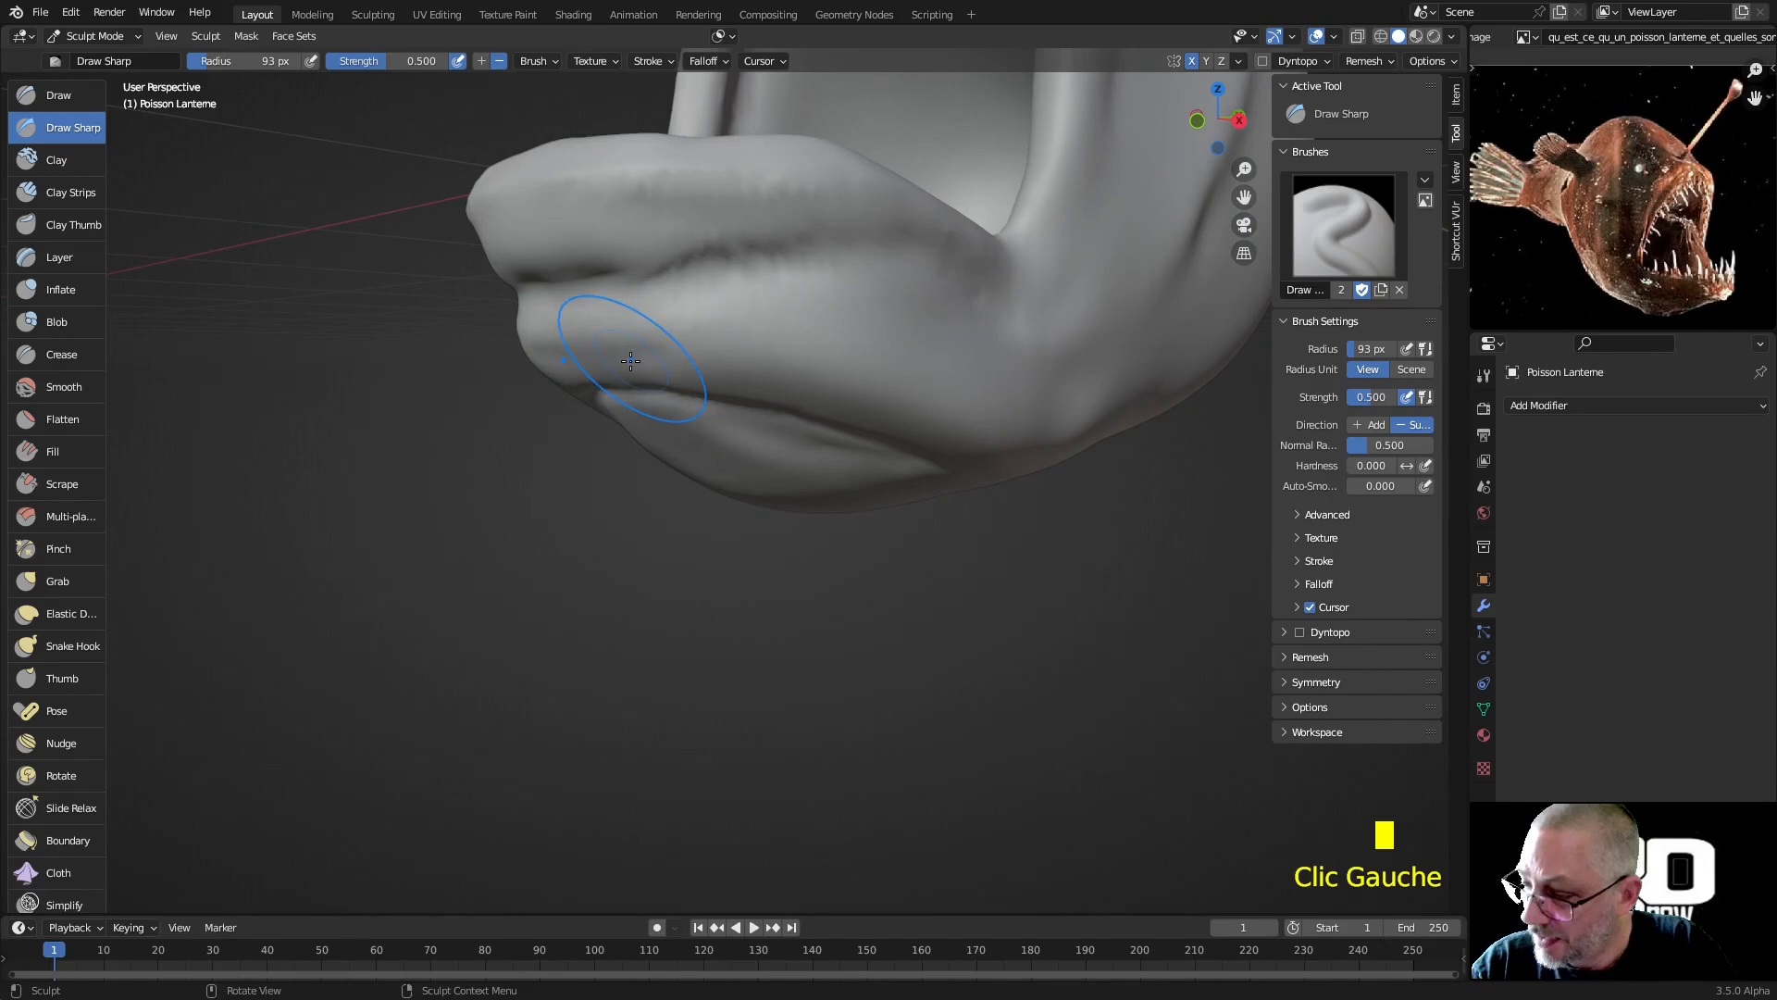
key("ctrl+z")
mouse_move(556, 362)
left_mouse_down("ctrl")
mouse_move(623, 351)
mouse_move(843, 406)
left_mouse_up("ctrl")
mouse_move(970, 413)
middle_mouse_down()
mouse_move(996, 409)
mouse_move(833, 413)
middle_mouse_up()
left_click_drag(833, 413, 903, 424, "ctrl")
middle_click_drag(846, 457, 901, 478, "shift")
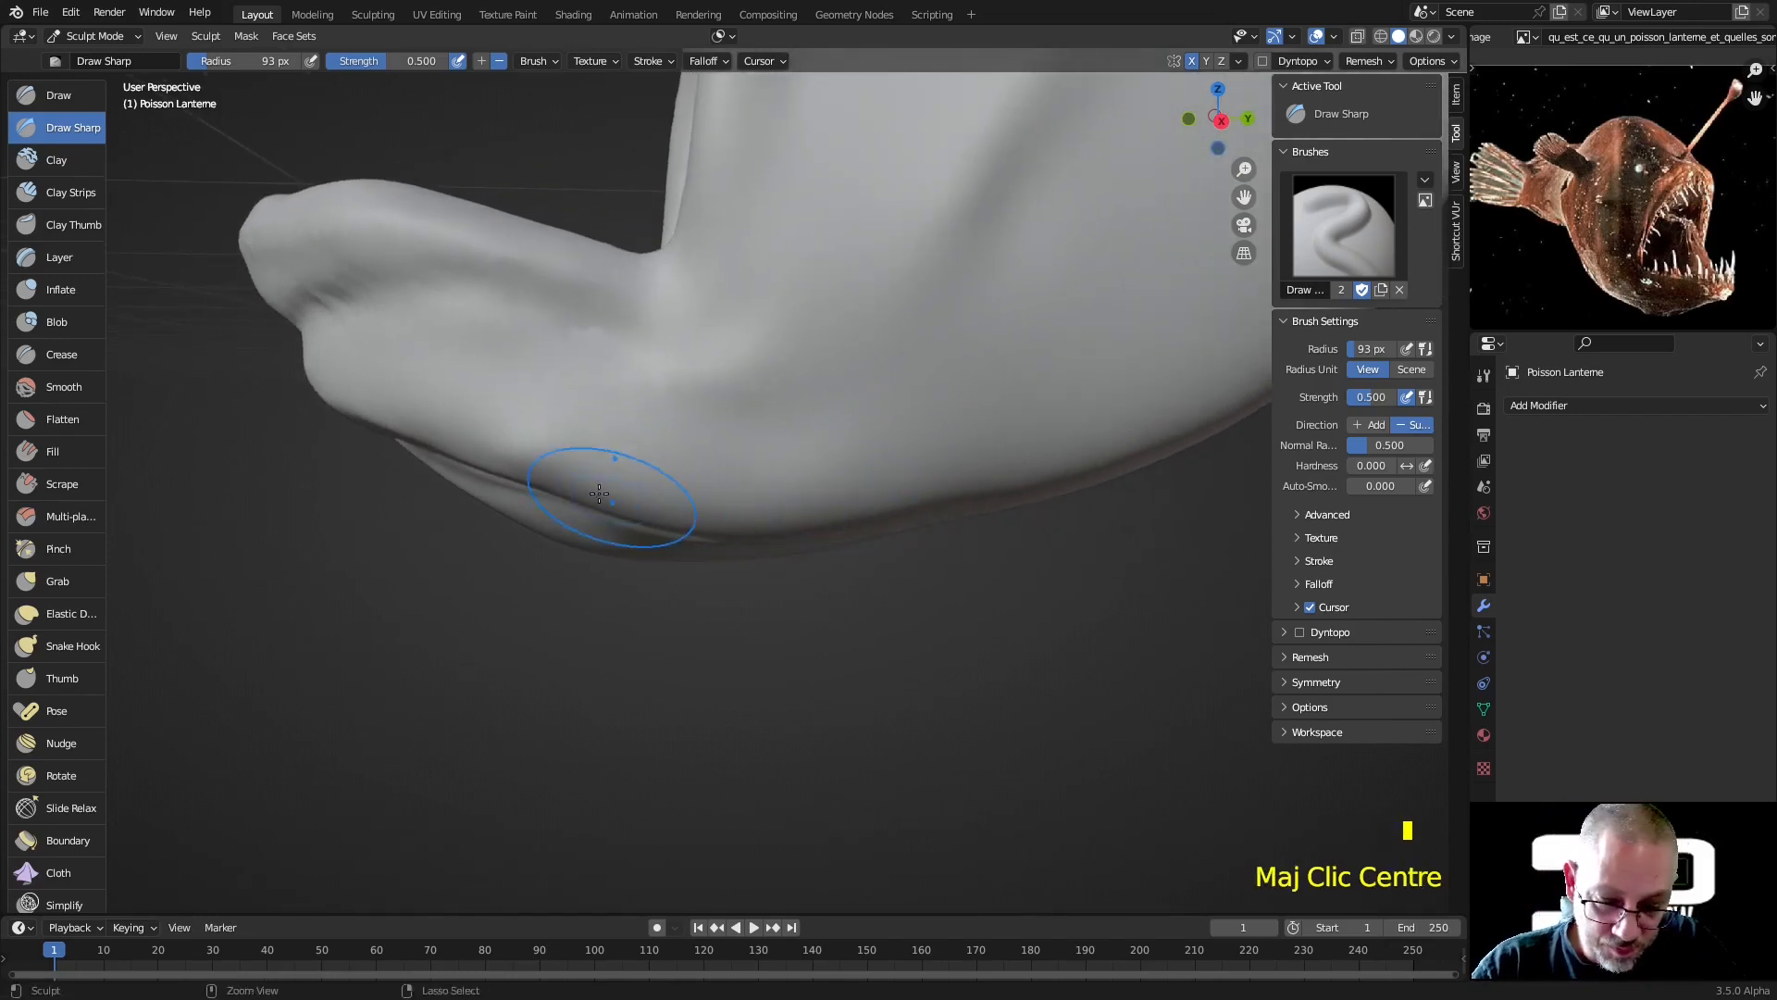
left_click_drag(599, 492, 813, 496, "ctrl")
left_click_drag(690, 523, 847, 528, "ctrl")
Smooth the jaw fold where it fades into the cheek
mouse_move(972, 417)
middle_mouse_down()
mouse_move(998, 418)
mouse_move(971, 436)
mouse_move(952, 400)
mouse_move(968, 356)
middle_mouse_up()
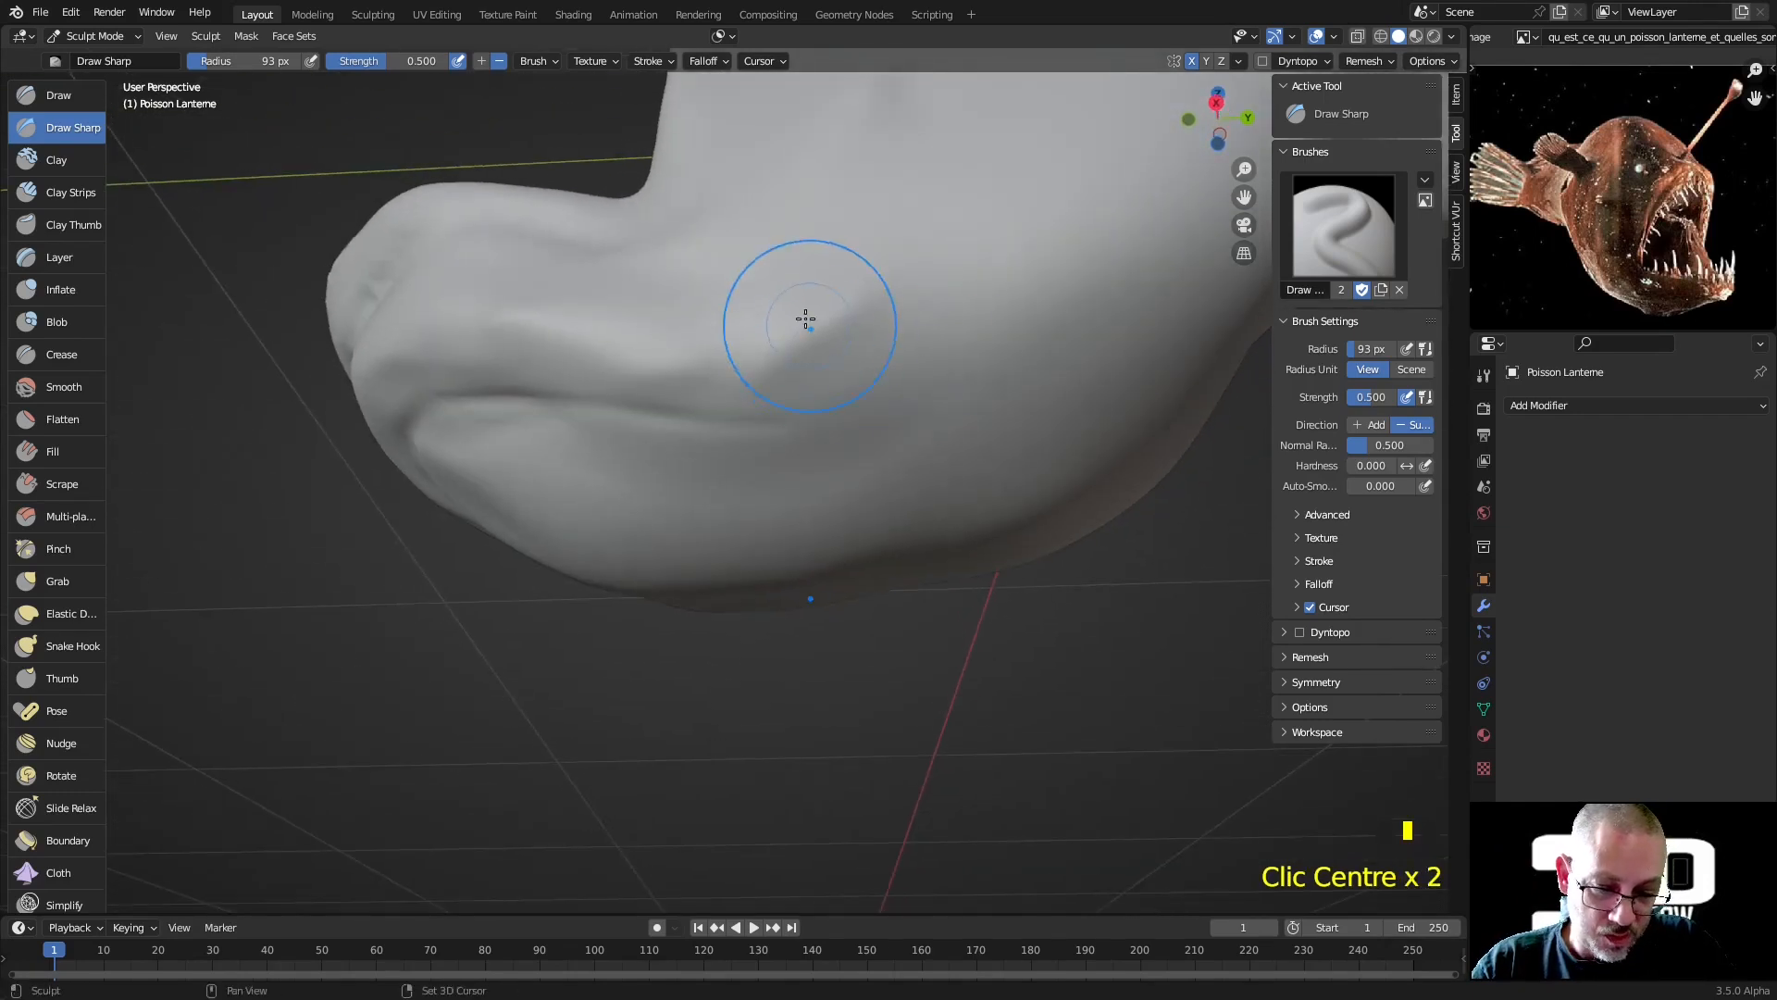
left_click_drag(805, 318, 833, 364, "shift")
mouse_move(731, 427)
left_mouse_down("shift")
mouse_move(520, 423)
mouse_move(689, 323)
left_mouse_up("shift")
middle_click_drag(690, 324, 819, 407)
Smooth the front of the lower lip and frame the whole fish in view
mouse_move(820, 407)
middle_mouse_down("ctrl")
mouse_move(805, 519)
mouse_move(794, 445)
mouse_move(778, 472)
mouse_move(779, 370)
middle_mouse_up("ctrl")
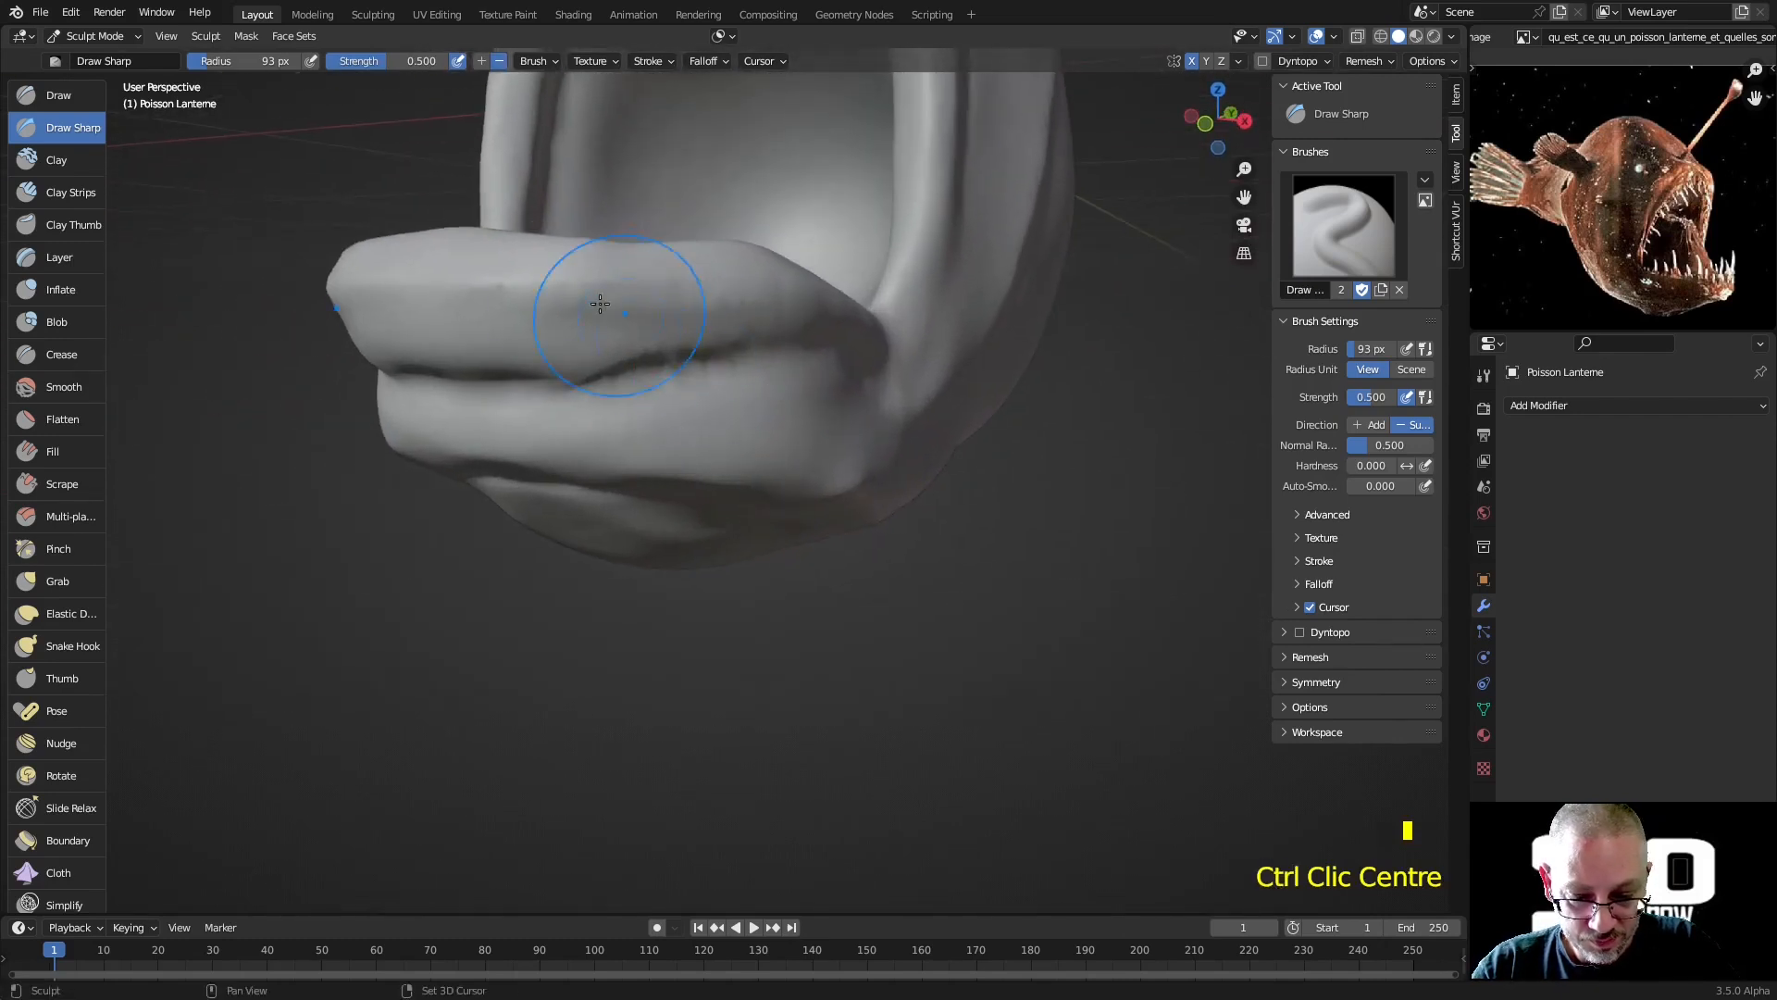
left_click_drag(606, 310, 648, 319, "shift")
left_click_drag(648, 315, 678, 312, "shift")
mouse_move(685, 350)
middle_mouse_down()
mouse_move(793, 396)
mouse_move(859, 516)
mouse_move(833, 496)
mouse_move(889, 411)
mouse_move(861, 482)
mouse_move(791, 556)
mouse_move(1151, 396)
middle_mouse_up()
middle_click_drag(899, 440, 887, 528, "shift")
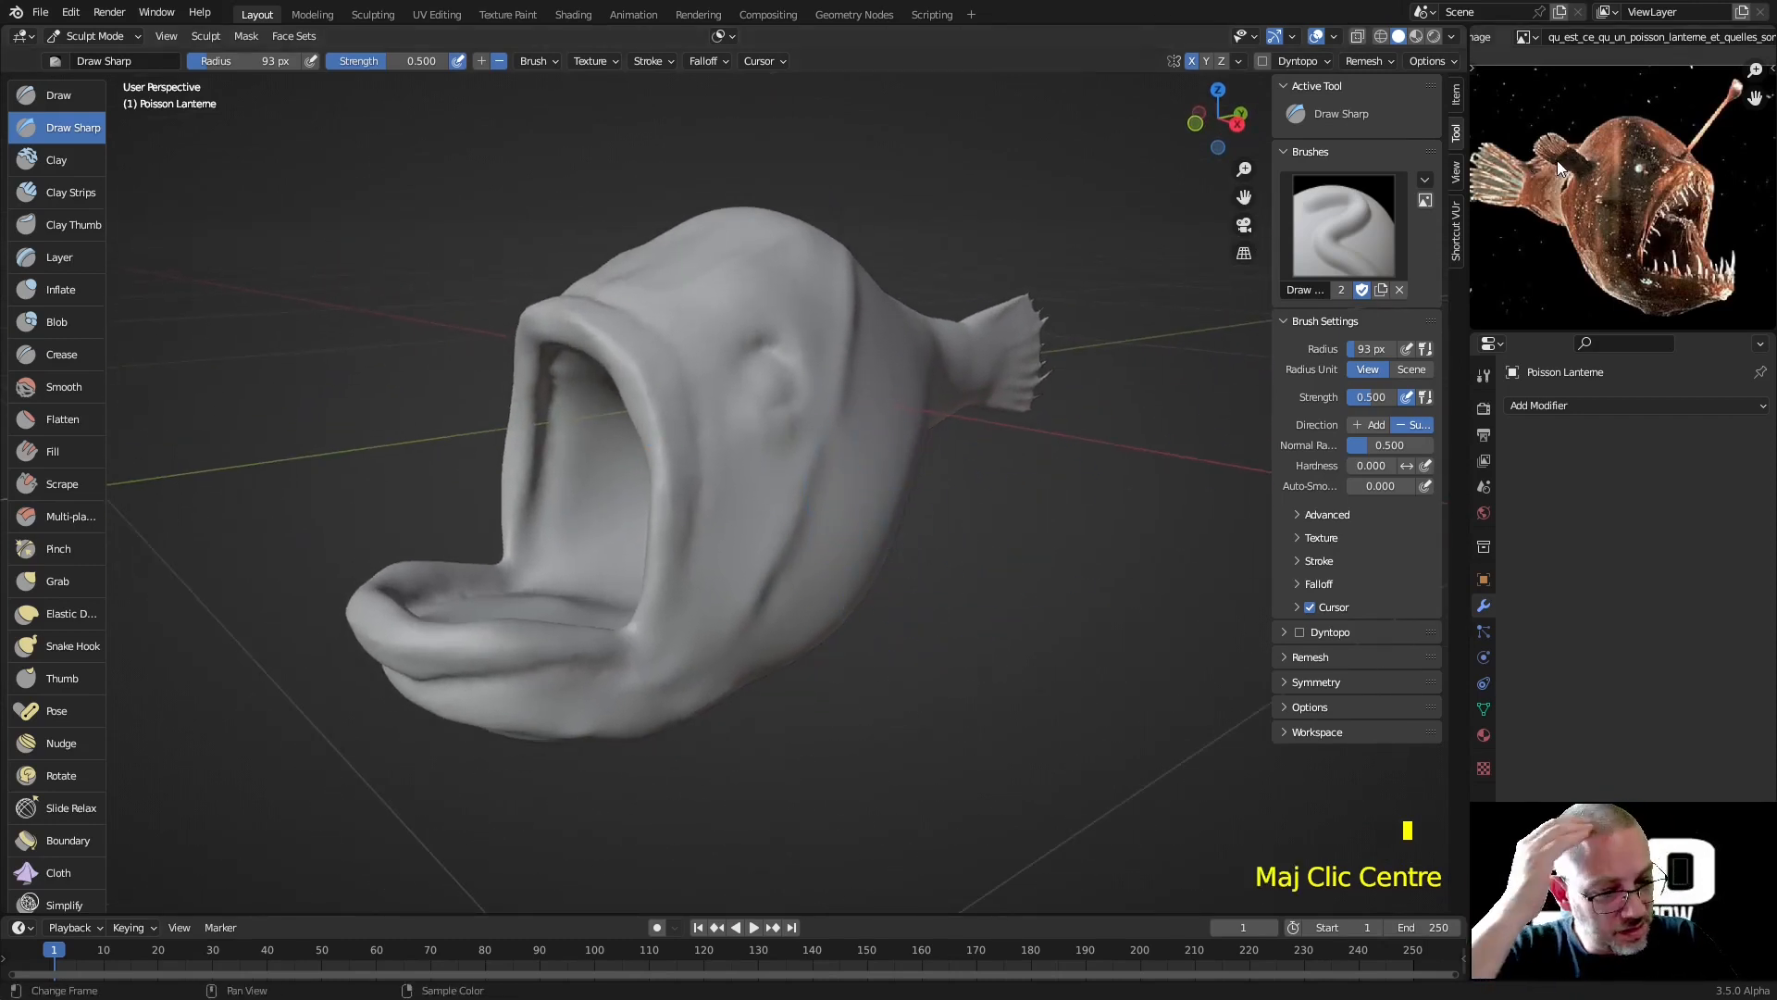